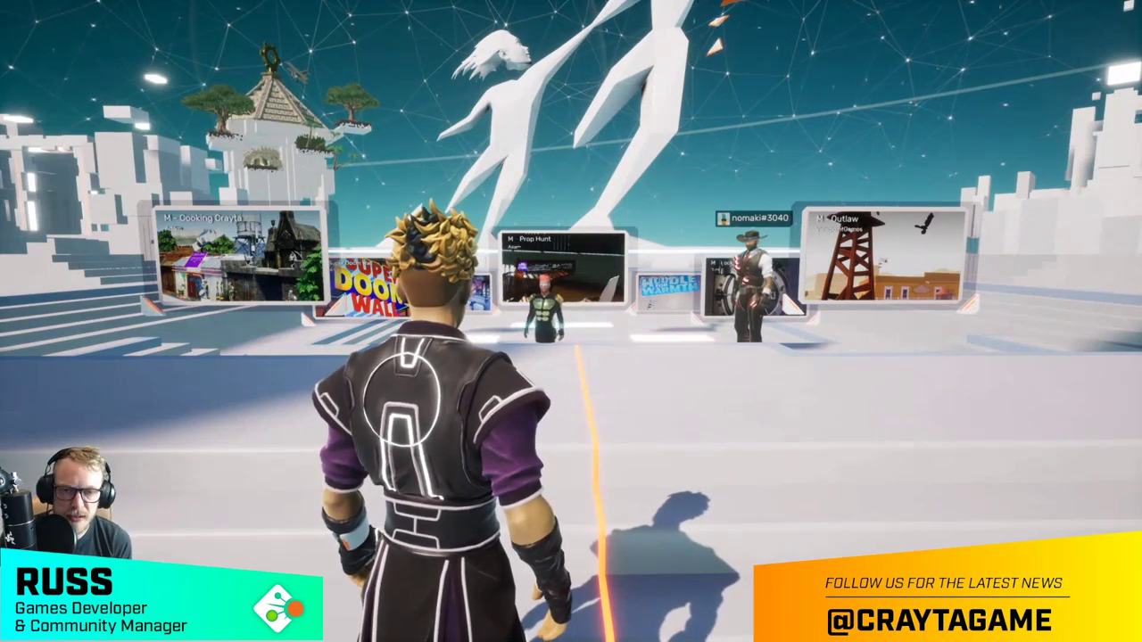
pyautogui.press('s')
pyautogui.press('d')
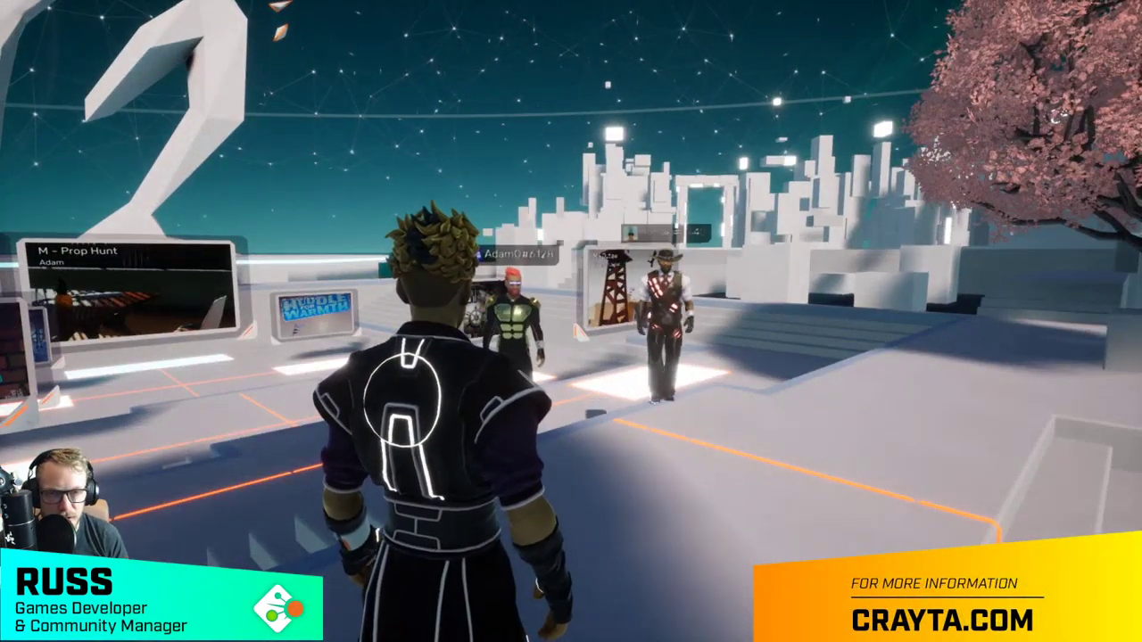
pyautogui.press('d')
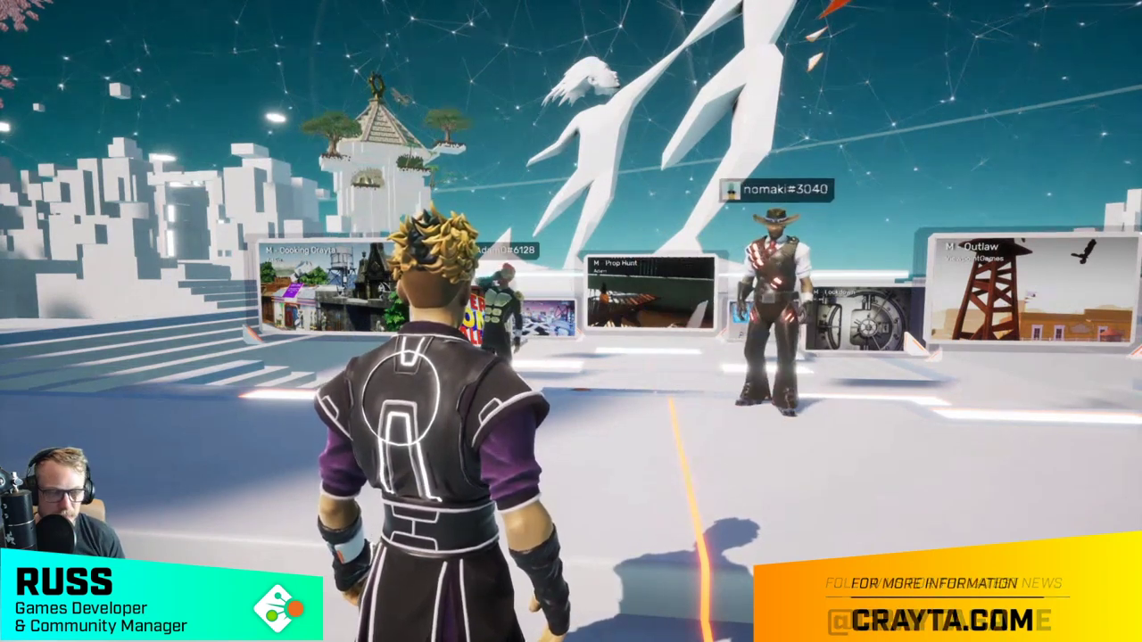
pyautogui.press('w')
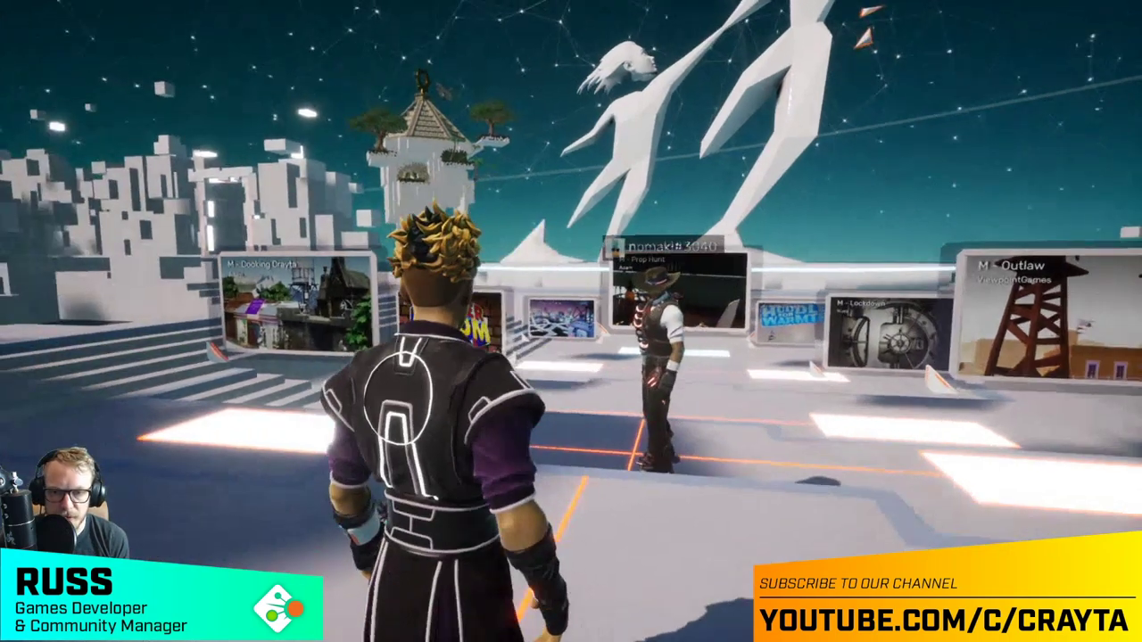
# - Start creating a new Team CTF game from the Starter: Team CTF template
pyautogui.press('Escape')
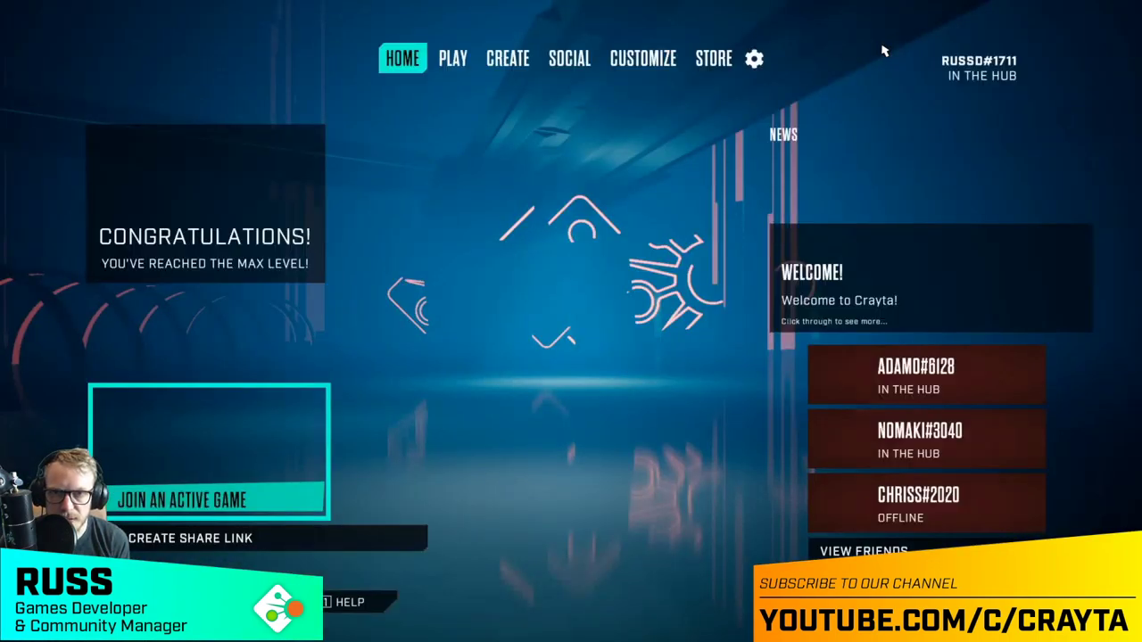
pyautogui.press('e')
pyautogui.press('e')
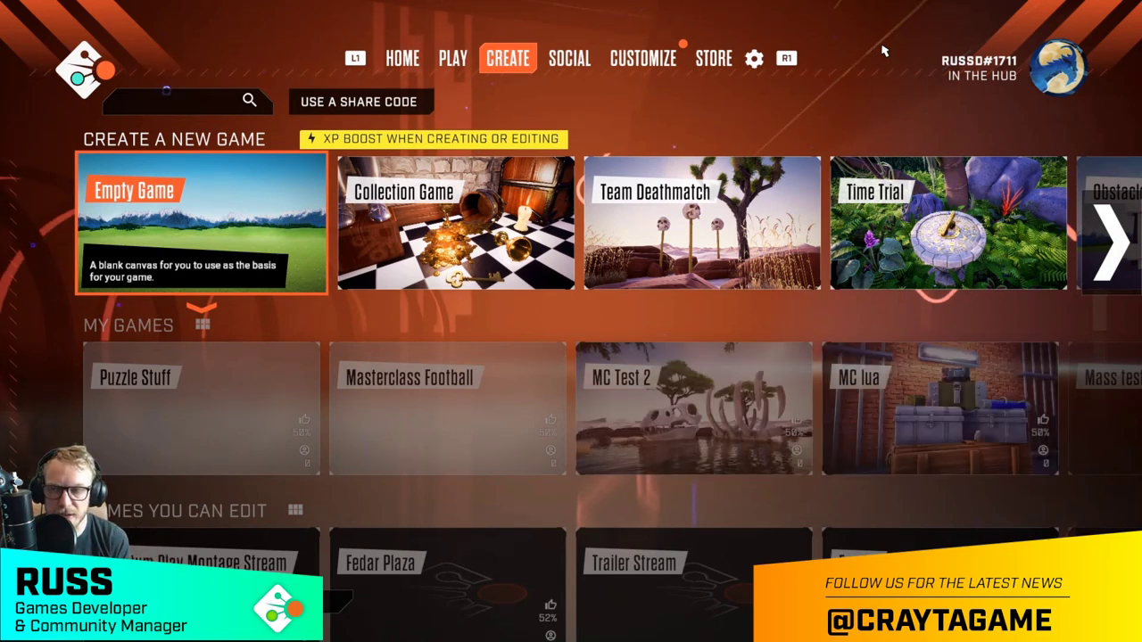
pyautogui.press('Right')
pyautogui.press('Right')
pyautogui.press('Right')
pyautogui.press('Right')
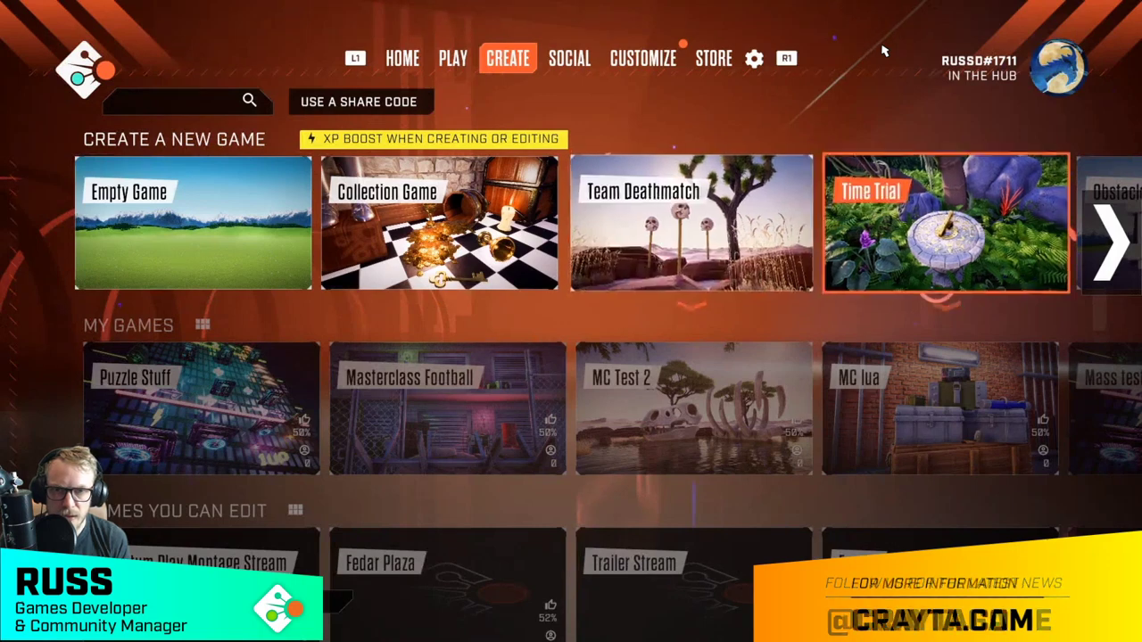
pyautogui.press('Right')
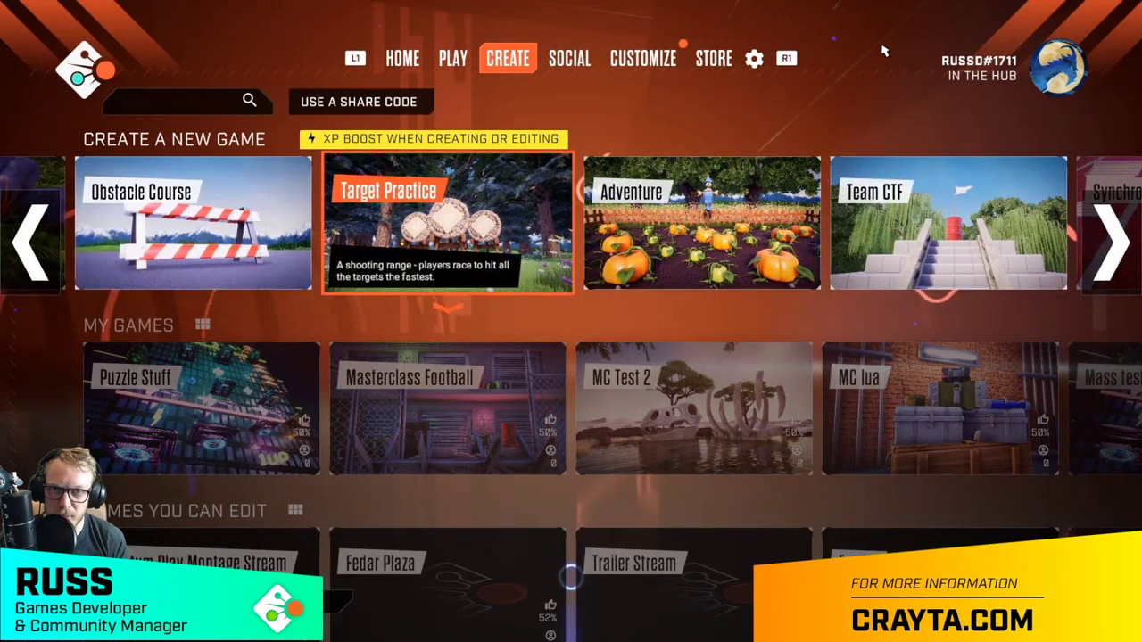
pyautogui.press('Right')
pyautogui.press('Right')
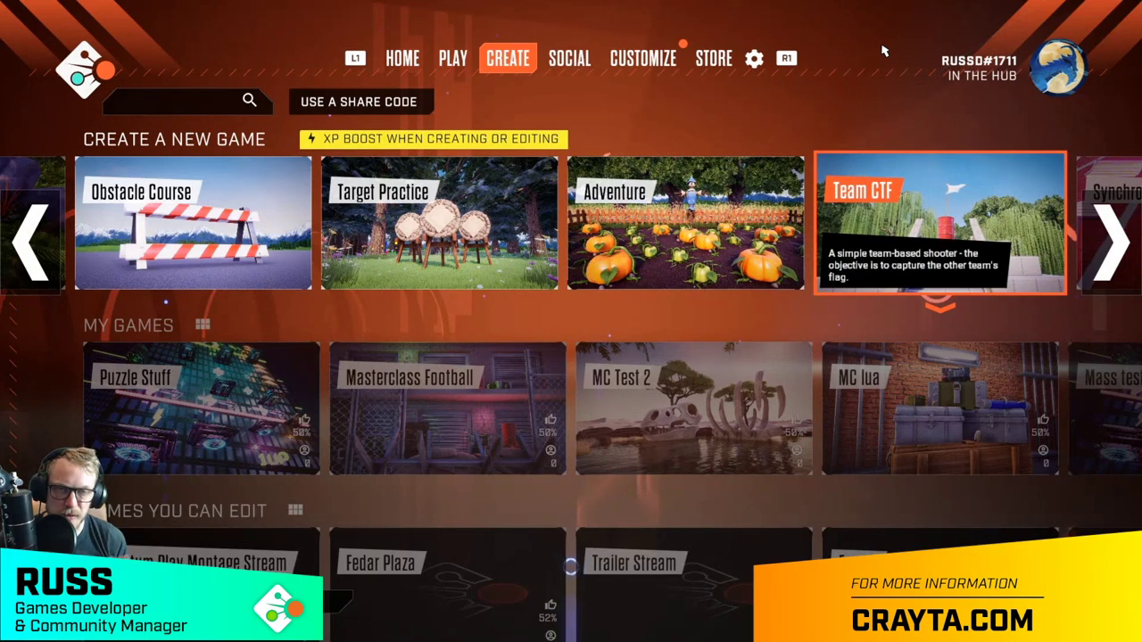
pyautogui.press('Return')
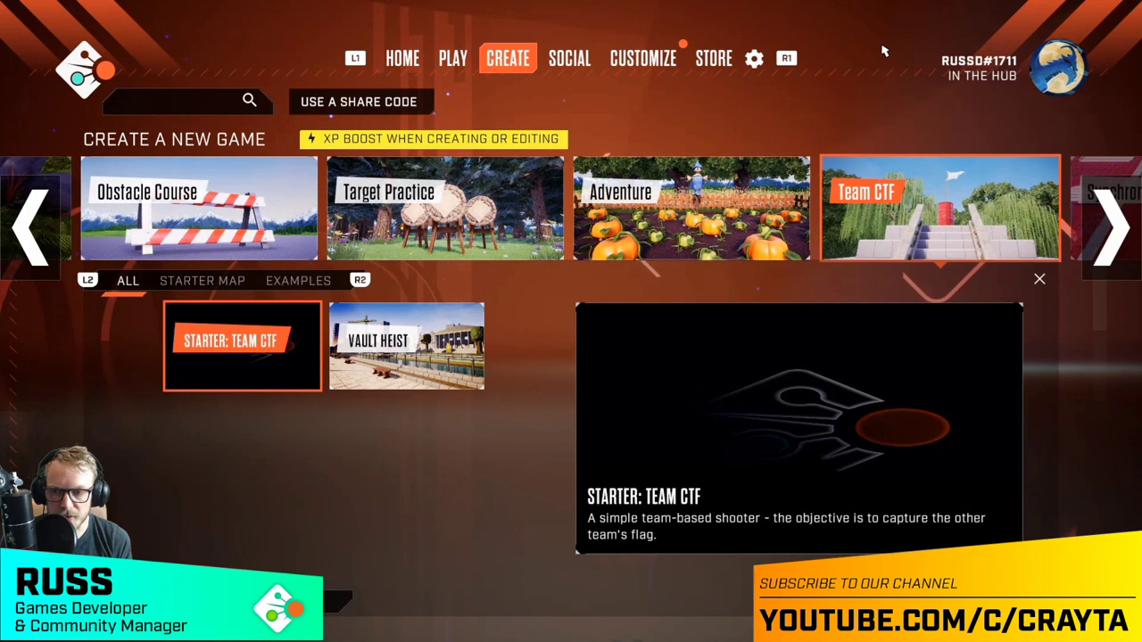
pyautogui.press('Return')
# - Enter "City" followed by a space as the first part of the game name
pyautogui.press('Up')
pyautogui.press('Left')
pyautogui.press('Left')
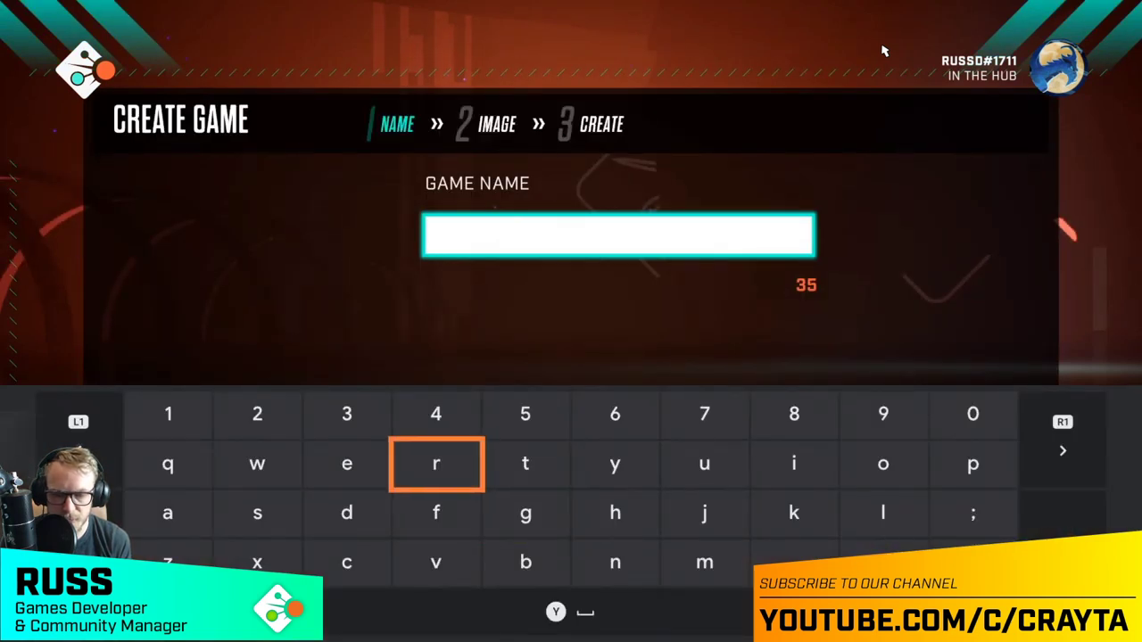
pyautogui.press('Down')
pyautogui.press('shift')
pyautogui.press('Return')
pyautogui.press('Right')
pyautogui.press('Right')
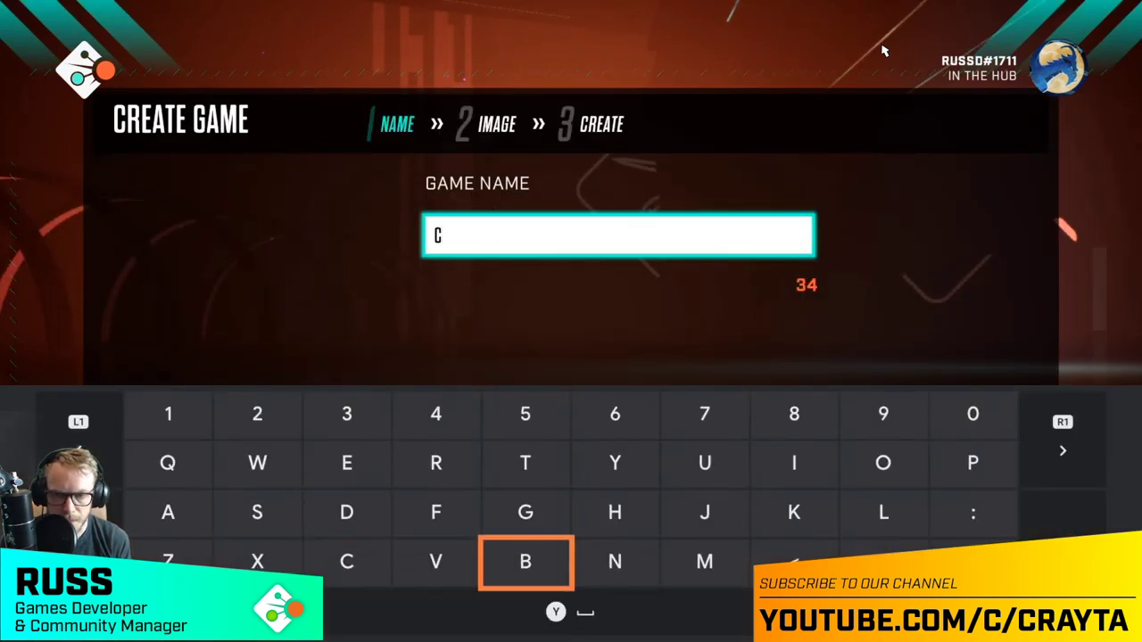
pyautogui.press('Up')
pyautogui.press('Right')
pyautogui.press('Up')
pyautogui.press('Right')
pyautogui.press('Return')
pyautogui.press('Left')
pyautogui.press('Left')
pyautogui.press('Left')
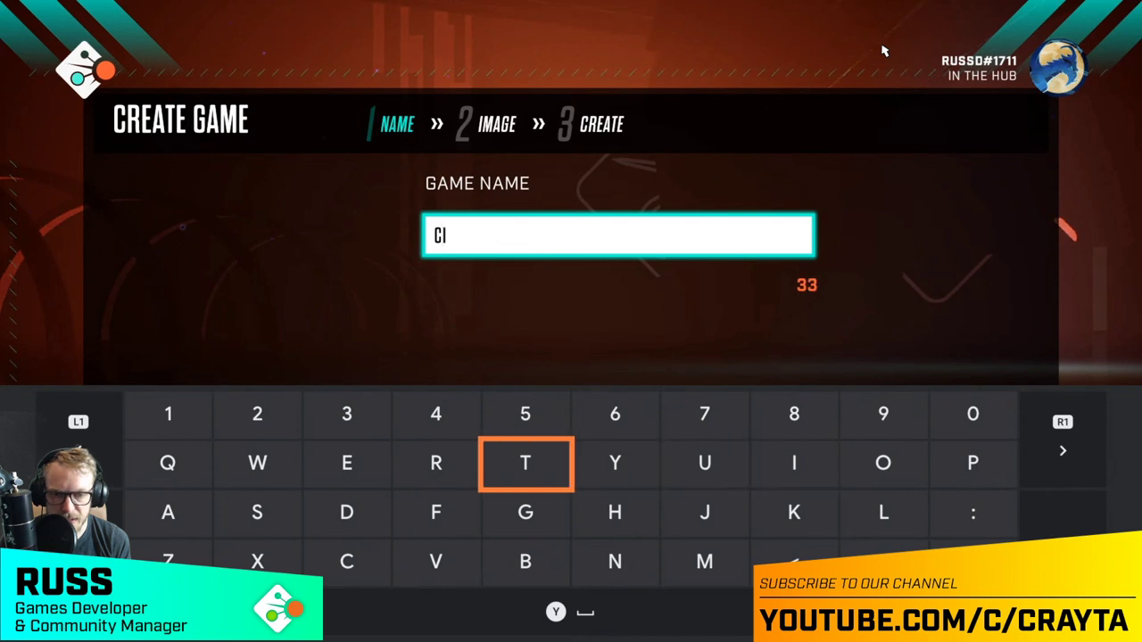
pyautogui.press('Return')
pyautogui.press('Right')
pyautogui.press('Left')
pyautogui.press('Left')
pyautogui.press('Left')
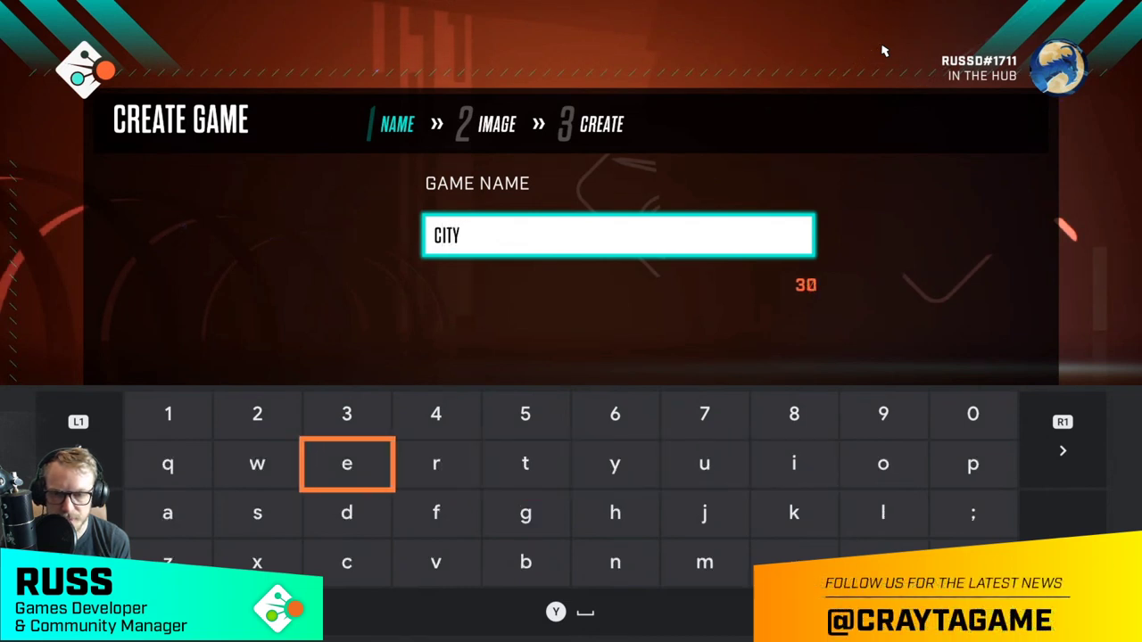
pyautogui.press('Down')
pyautogui.press('Down')
pyautogui.press('Right')
pyautogui.press('Up')
pyautogui.press('Right')
pyautogui.press('Up')
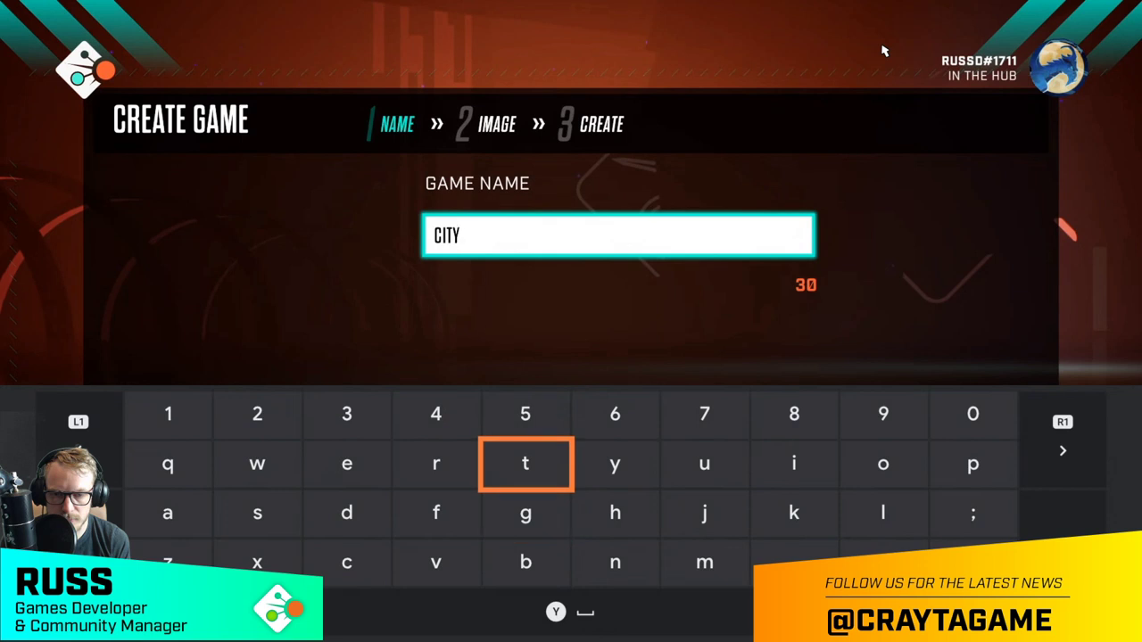
pyautogui.press('Return')
pyautogui.press('Left')
pyautogui.press('Down')
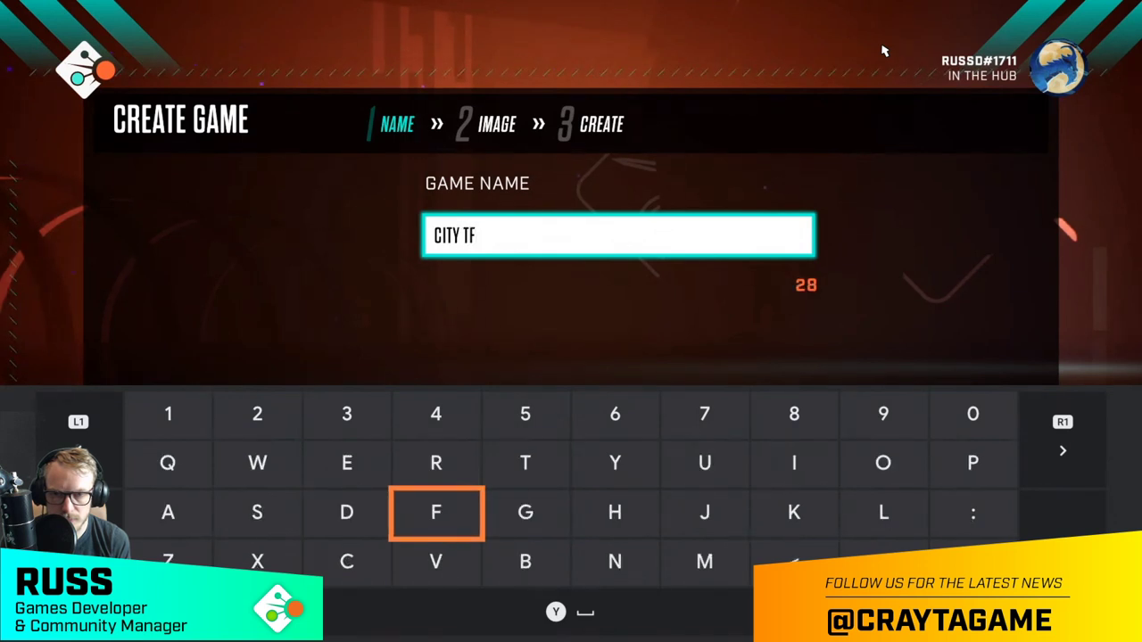
pyautogui.press('BackSpace')
pyautogui.press('BackSpace')
# - Add "CTF" to complete the game name as City CTF, and continue to the cover image selection
pyautogui.press('Left')
pyautogui.press('Down')
pyautogui.press('Down')
pyautogui.press('Up')
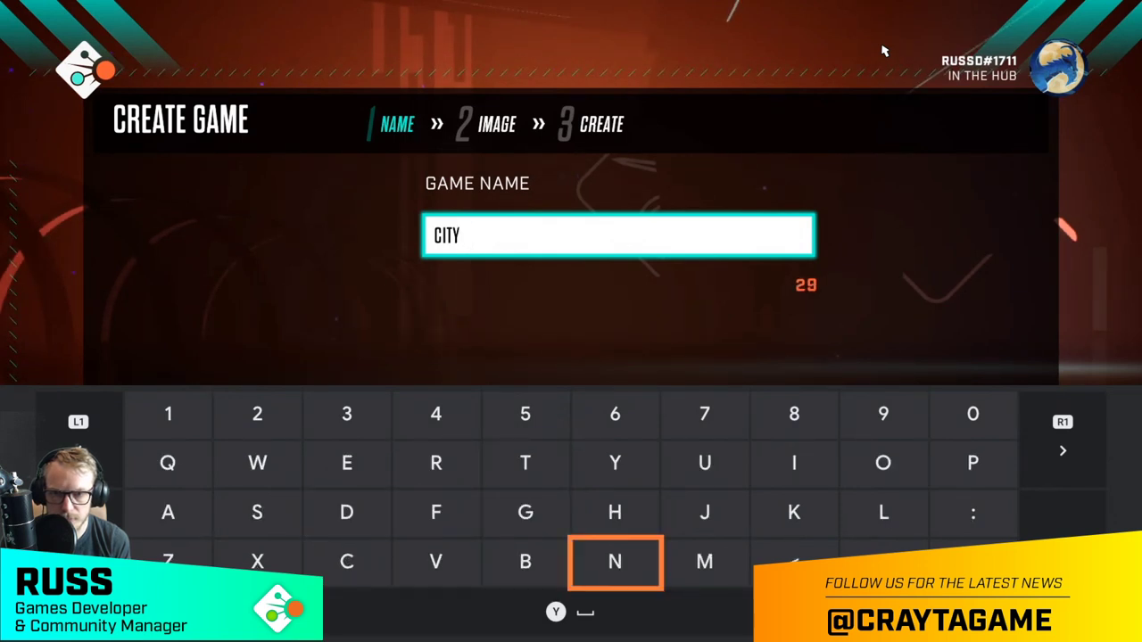
pyautogui.press('Left')
pyautogui.press('Left')
pyautogui.press('Left')
pyautogui.press('Return')
pyautogui.press('Right')
pyautogui.press('Right')
pyautogui.press('Up')
pyautogui.press('Right')
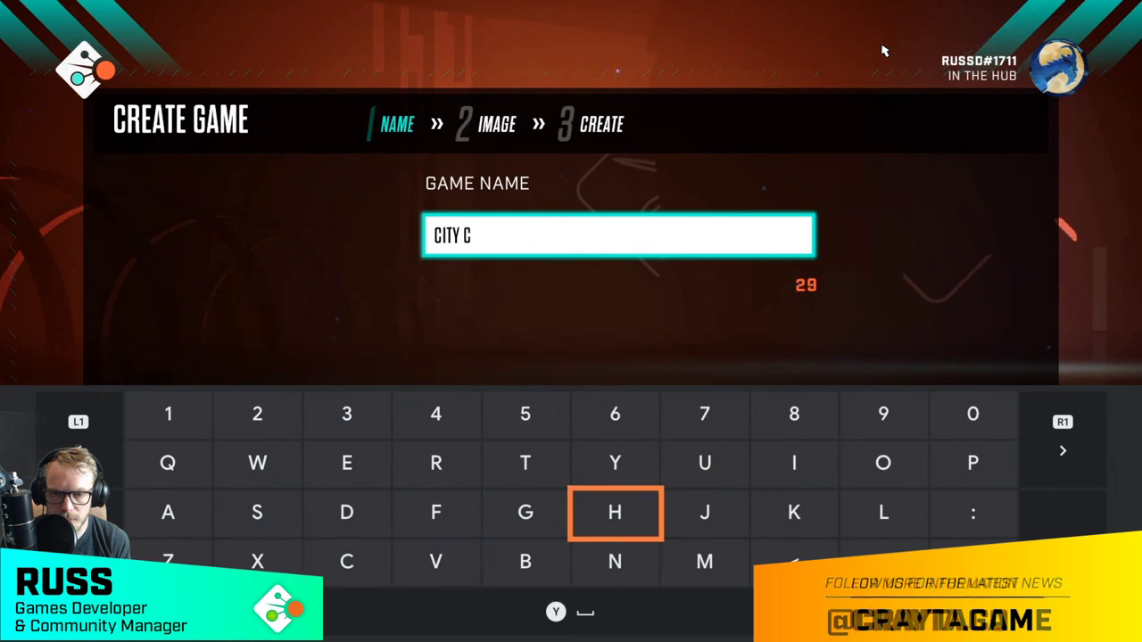
pyautogui.press('Up')
pyautogui.press('Left')
pyautogui.press('Return')
pyautogui.press('Left')
pyautogui.press('Down')
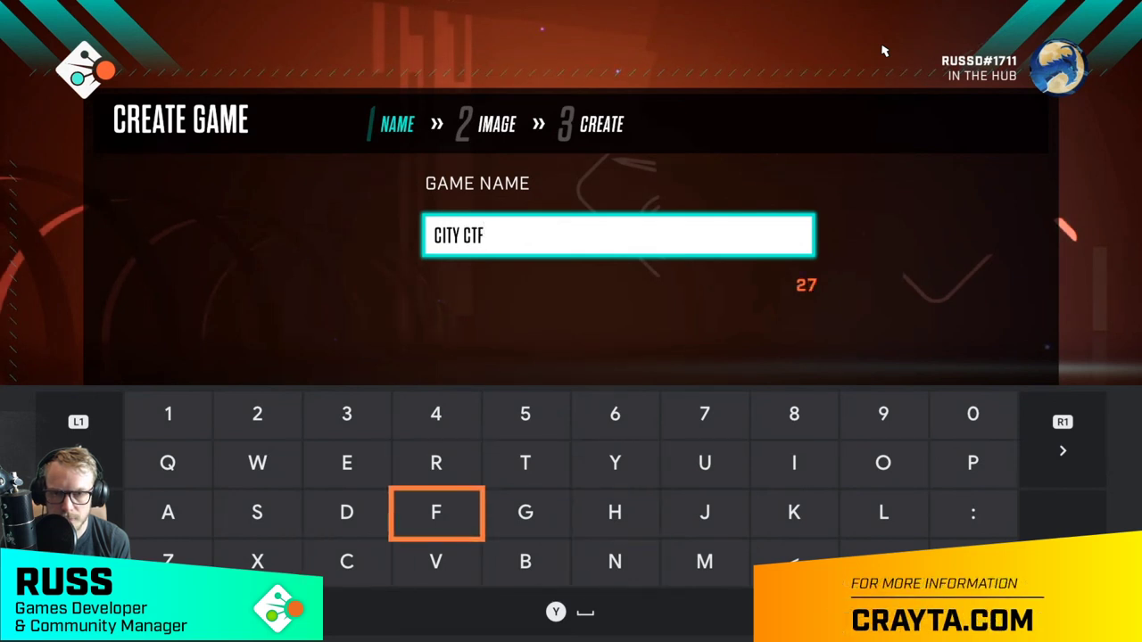
pyautogui.press('Escape')
pyautogui.press('Down')
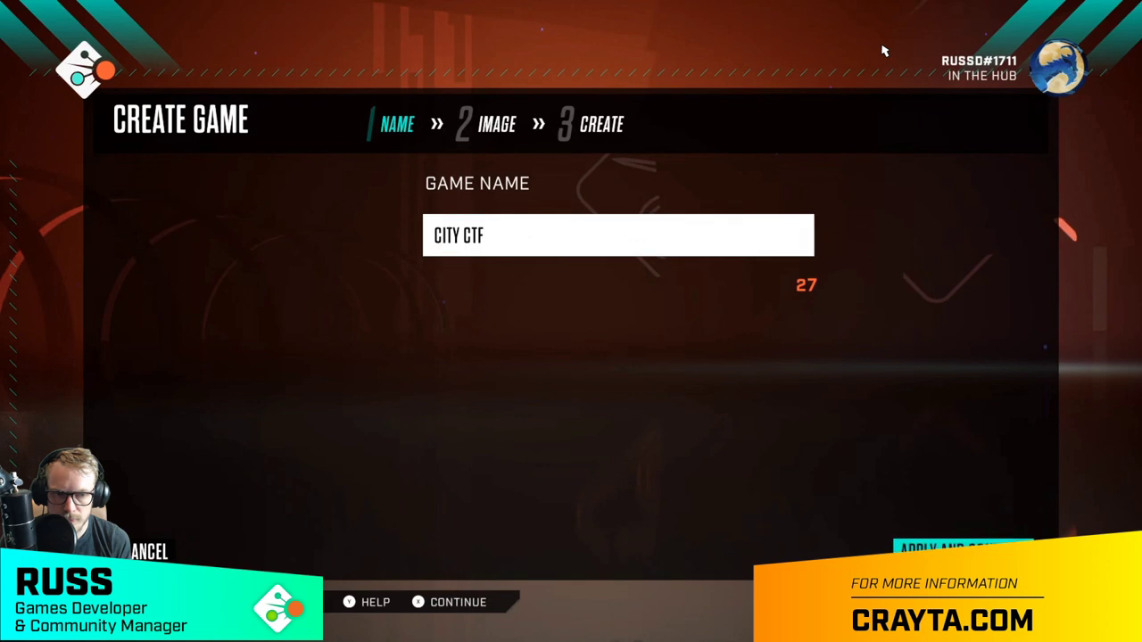
pyautogui.press('Return')
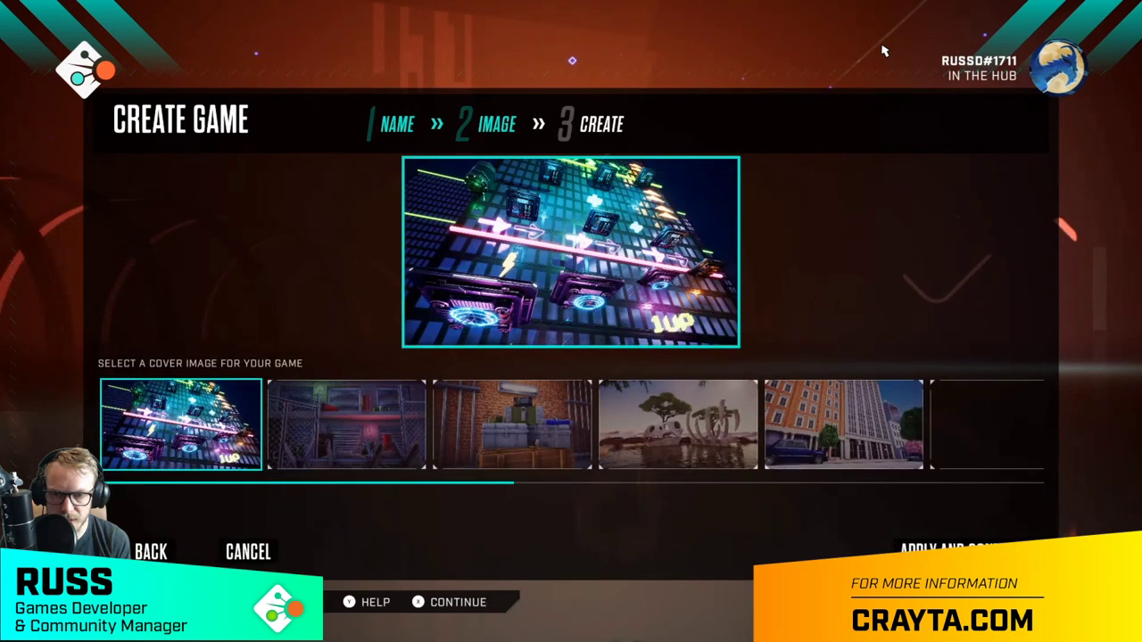
# - Choose the city street image with the orange building and blue car as the cover, and create the game
pyautogui.press('Right')
pyautogui.press('Right')
pyautogui.press('Right')
pyautogui.press('Right')
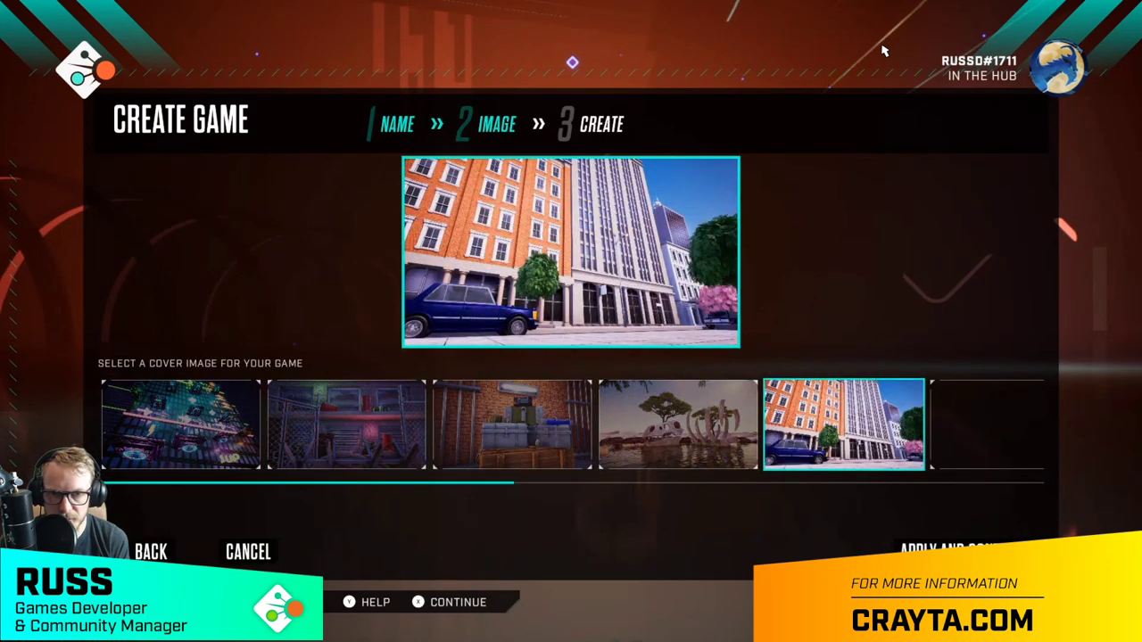
pyautogui.press('Down')
pyautogui.press('Return')
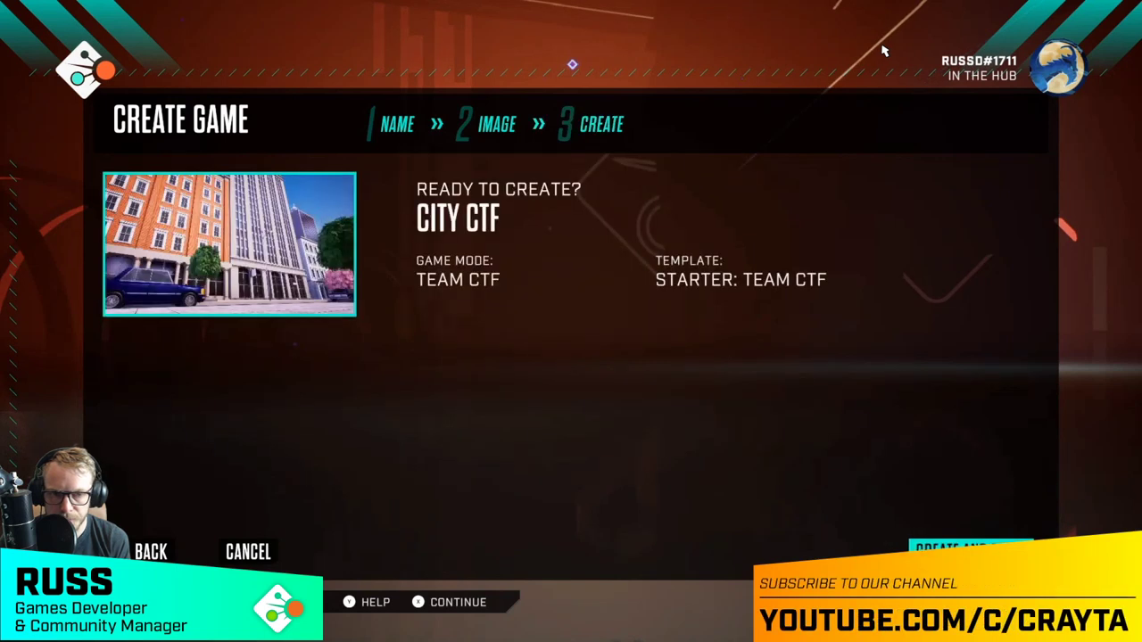
pyautogui.press('Return')
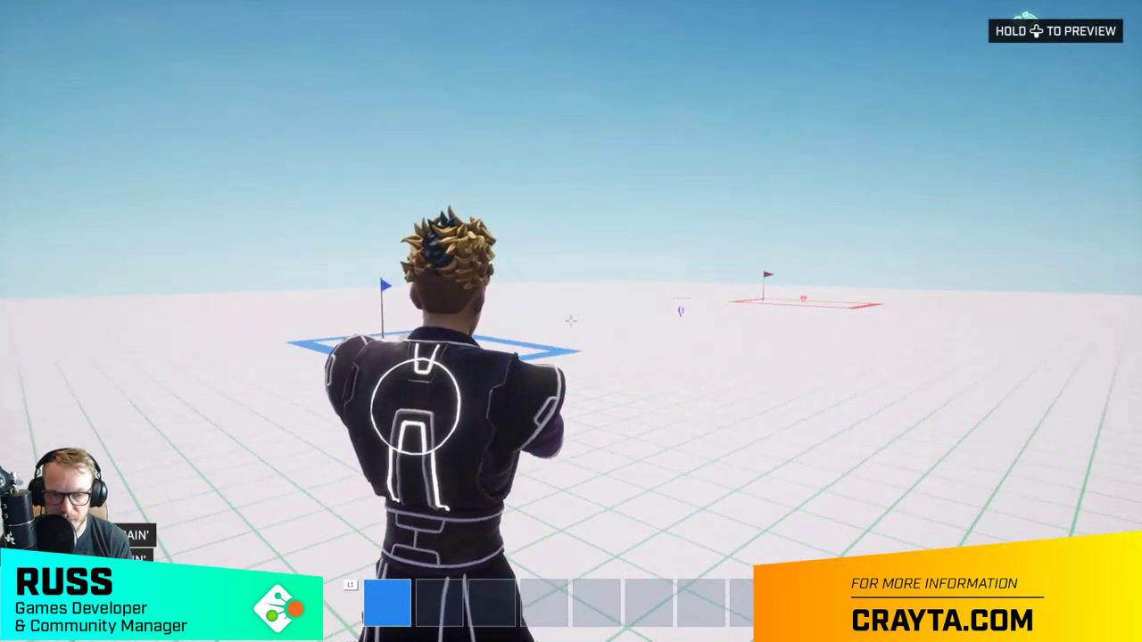
# - Find the City CTF game among the own games and open its sharing page
pyautogui.press('Escape')
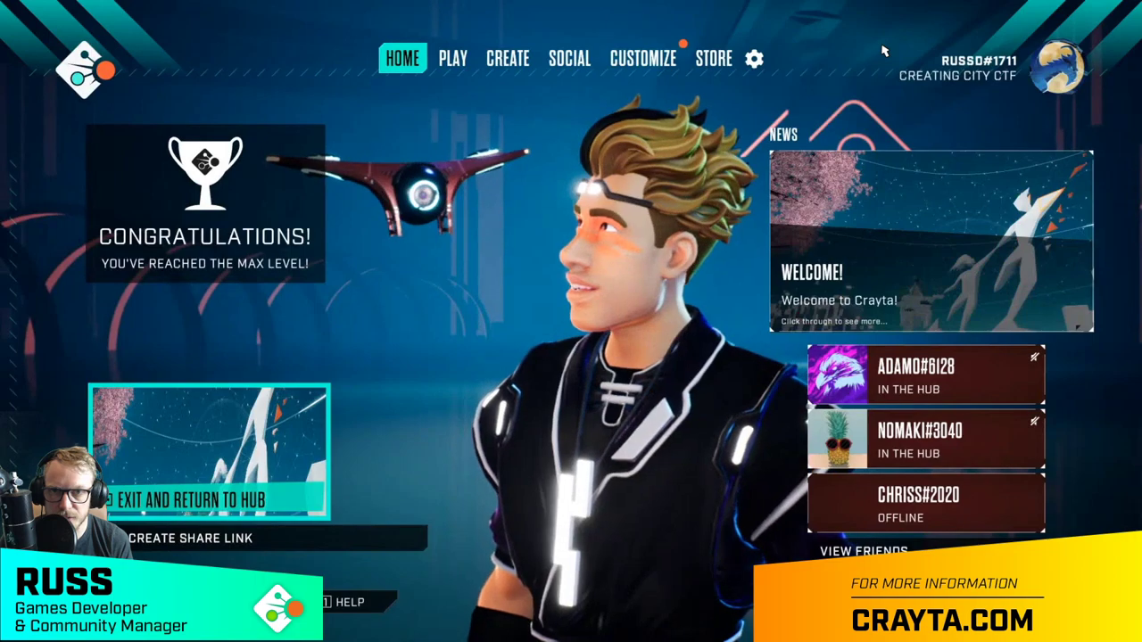
pyautogui.press('e')
pyautogui.press('e')
pyautogui.press('e')
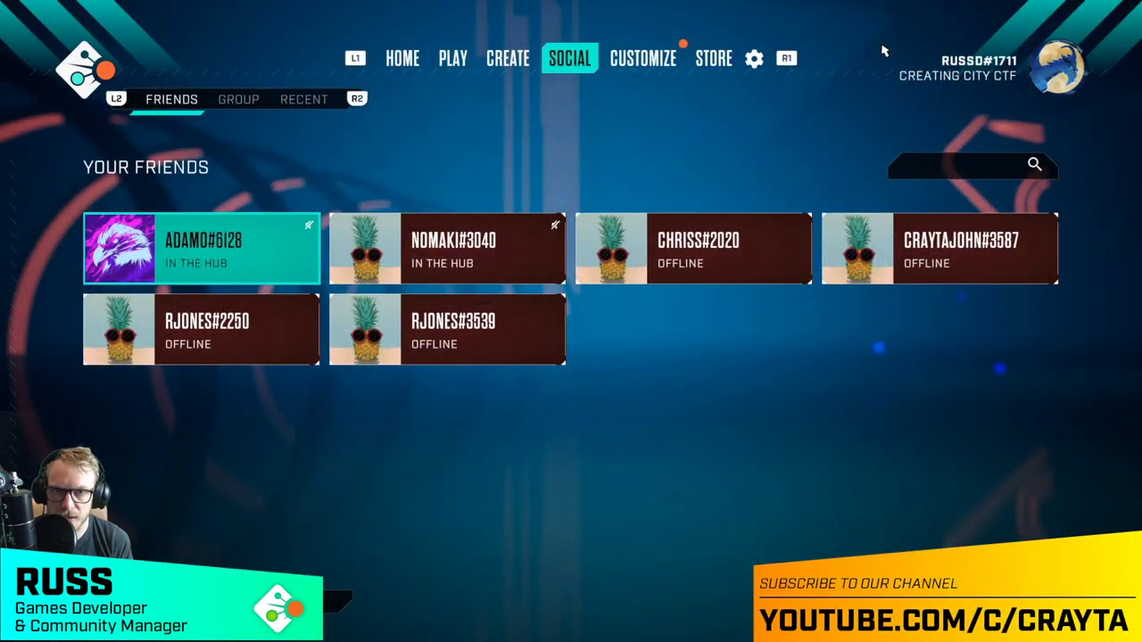
pyautogui.press('q')
pyautogui.press('Down')
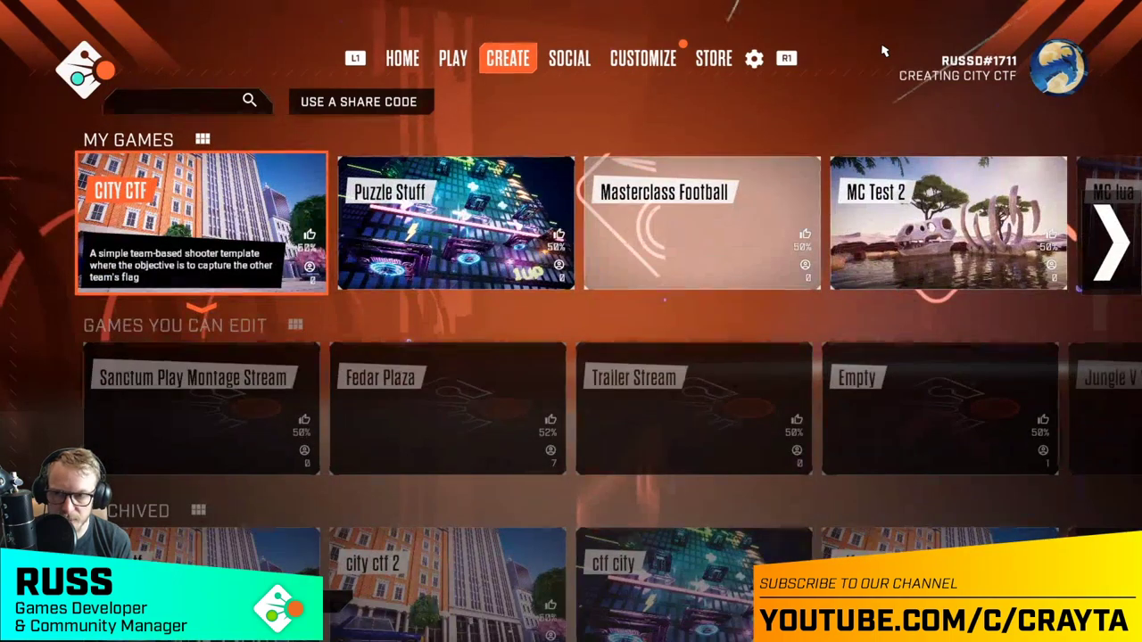
pyautogui.press('Return')
pyautogui.press('Right')
pyautogui.press('Return')
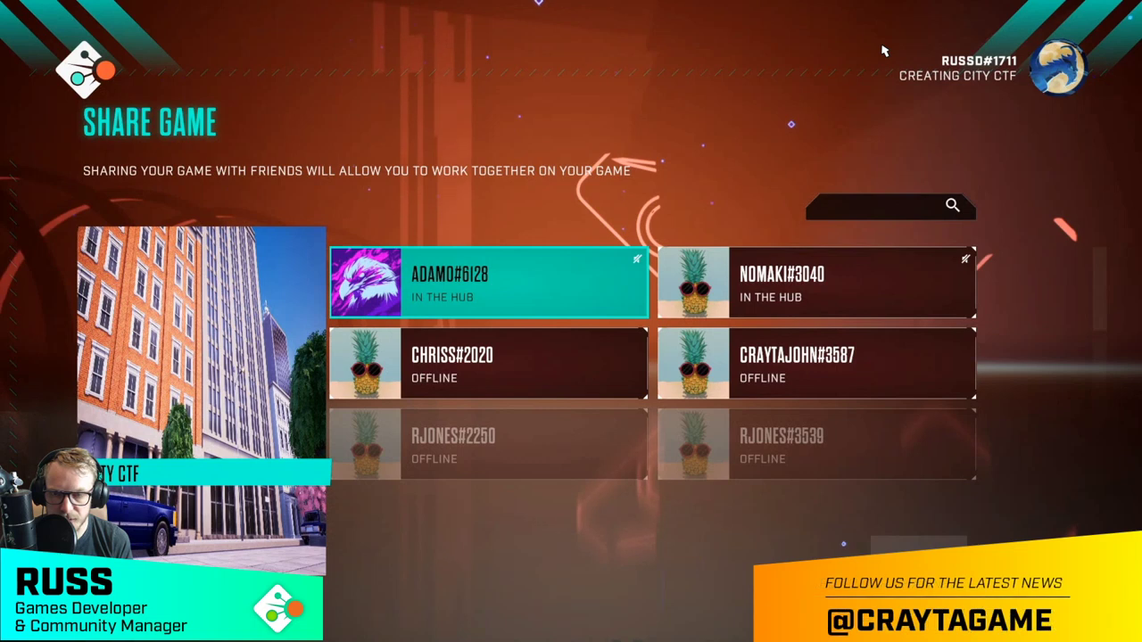
# - Share City CTF with the two friends who are in the hub, giving them access to work on it
pyautogui.press('Right')
pyautogui.press('Down')
pyautogui.press('Down')
pyautogui.press('Down')
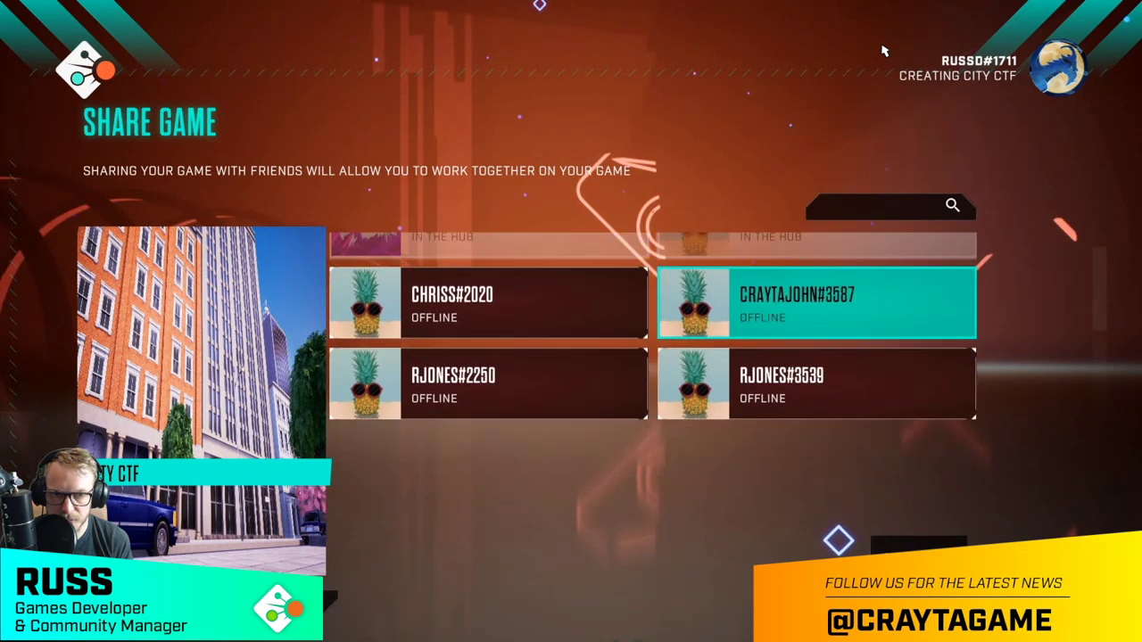
pyautogui.press('Return')
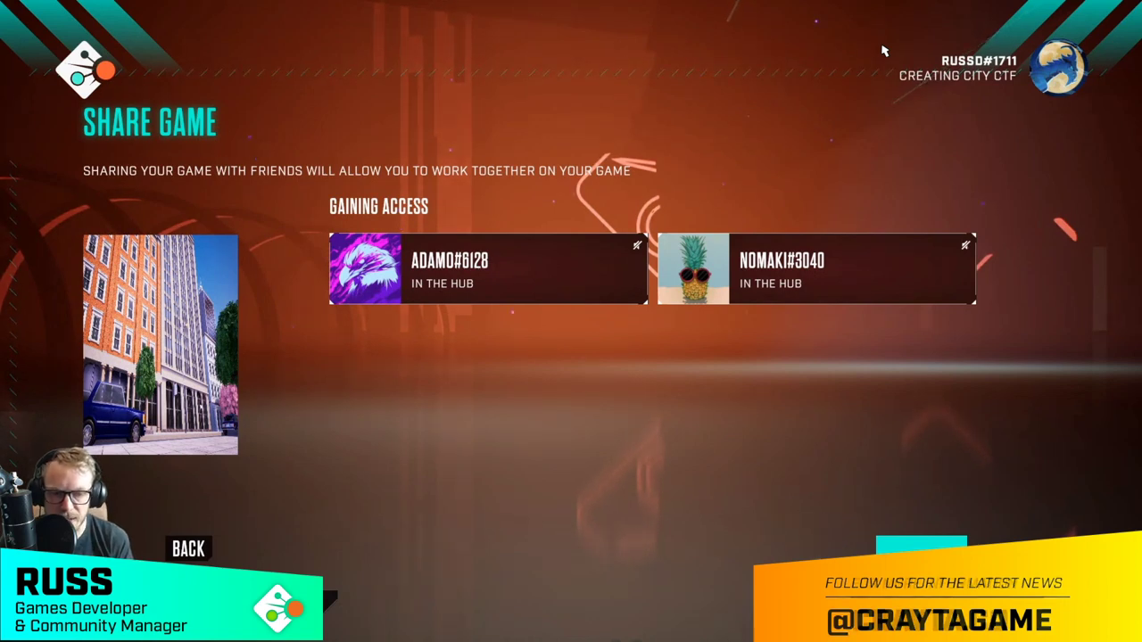
pyautogui.press('Return')
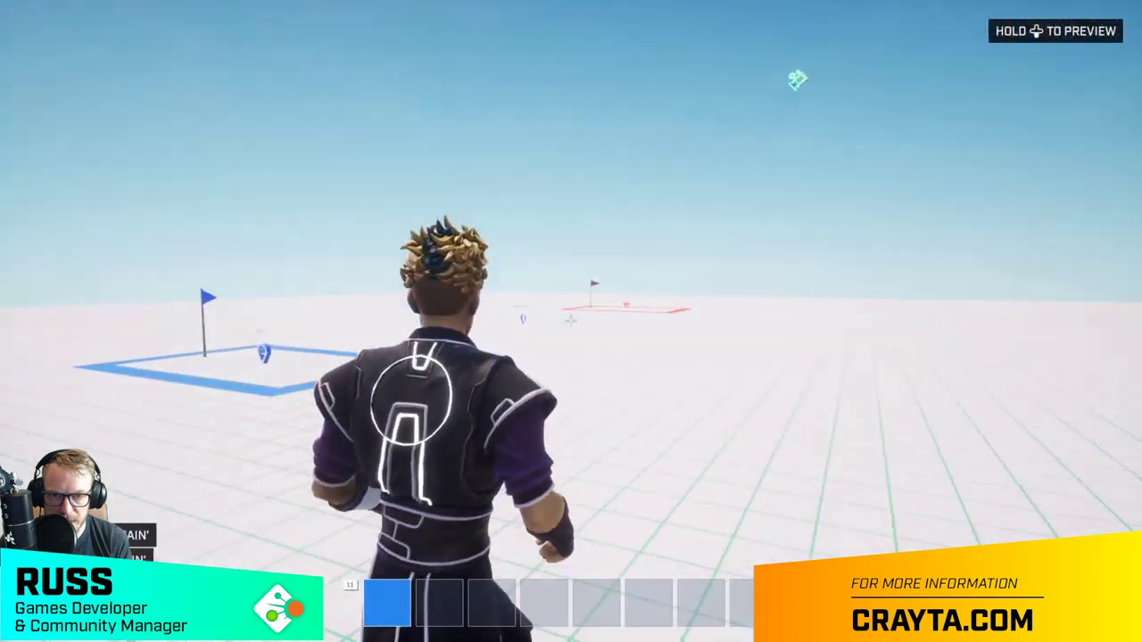
pyautogui.press('w')
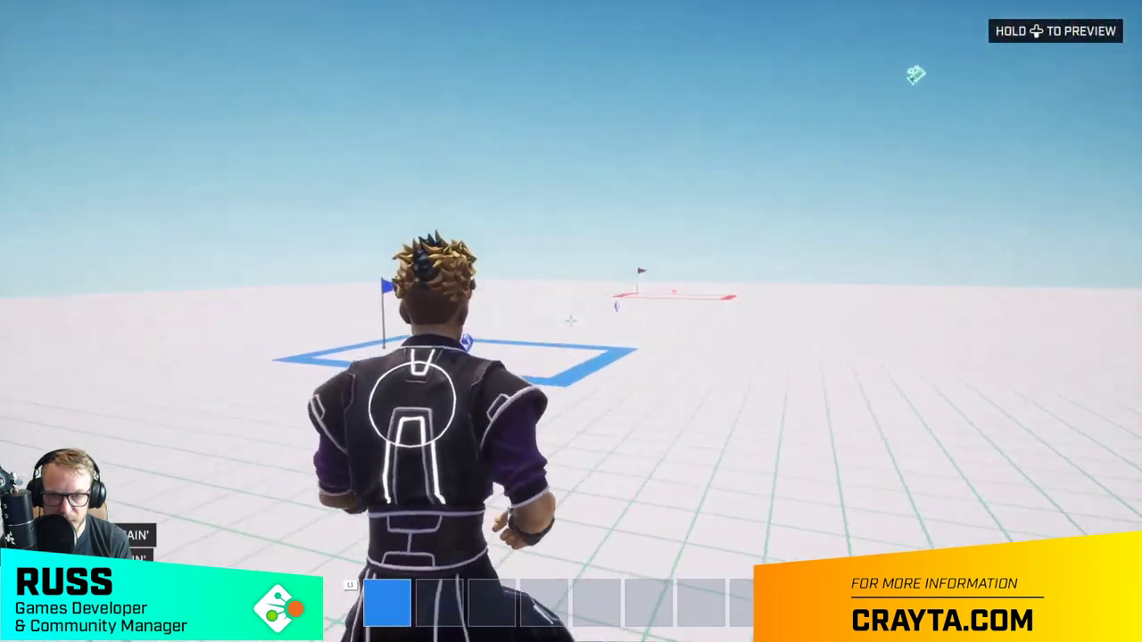
pyautogui.press('a')
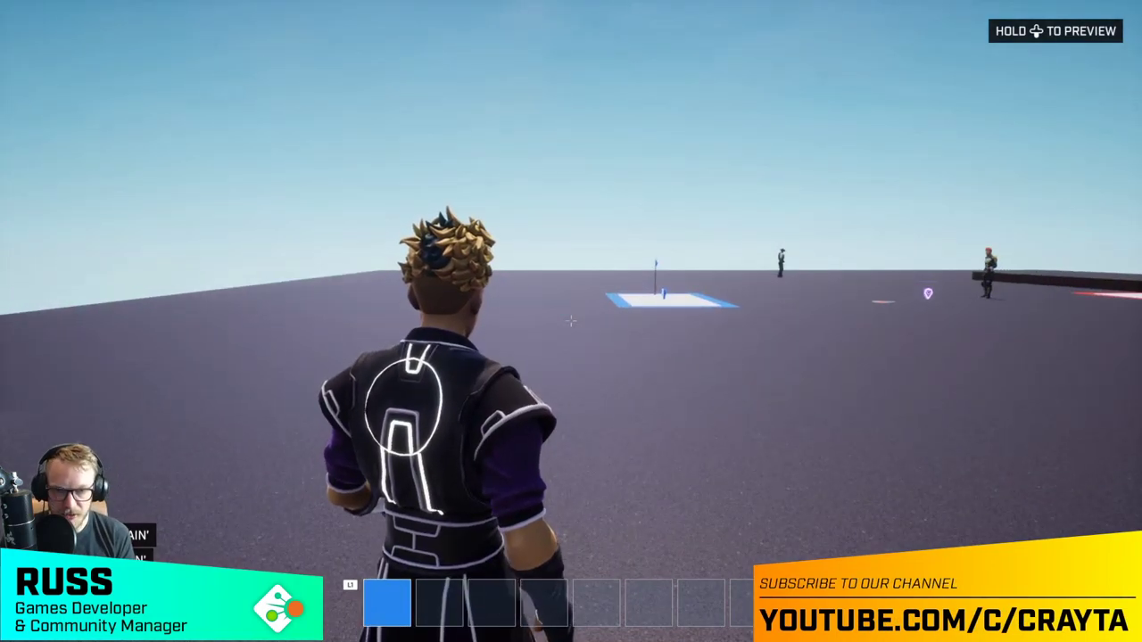
pyautogui.press('w')
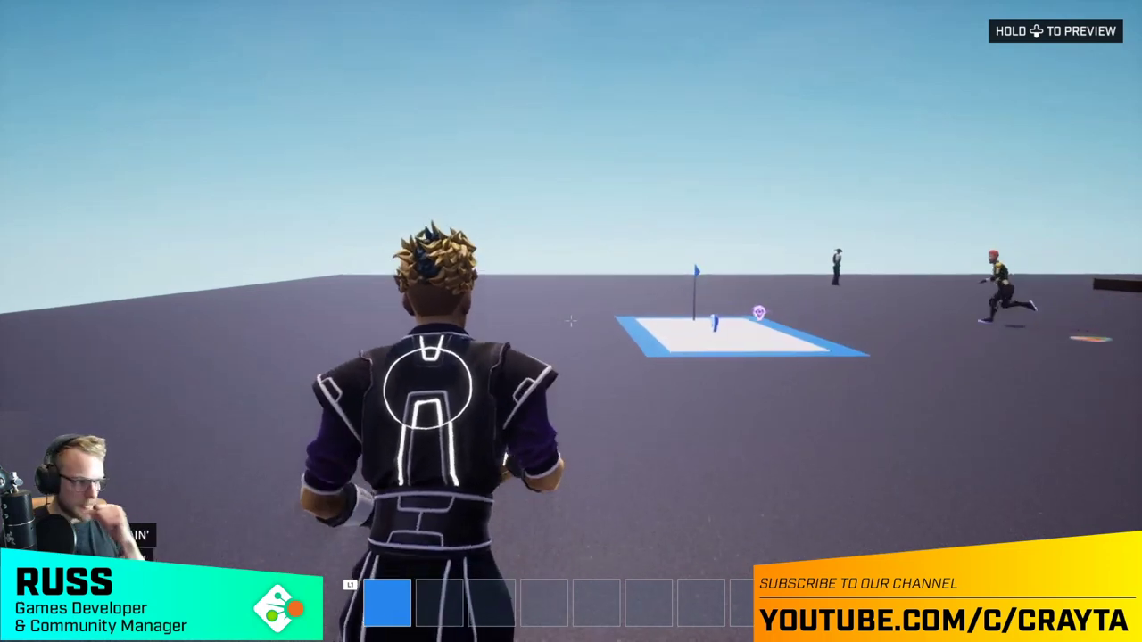
pyautogui.press('w')
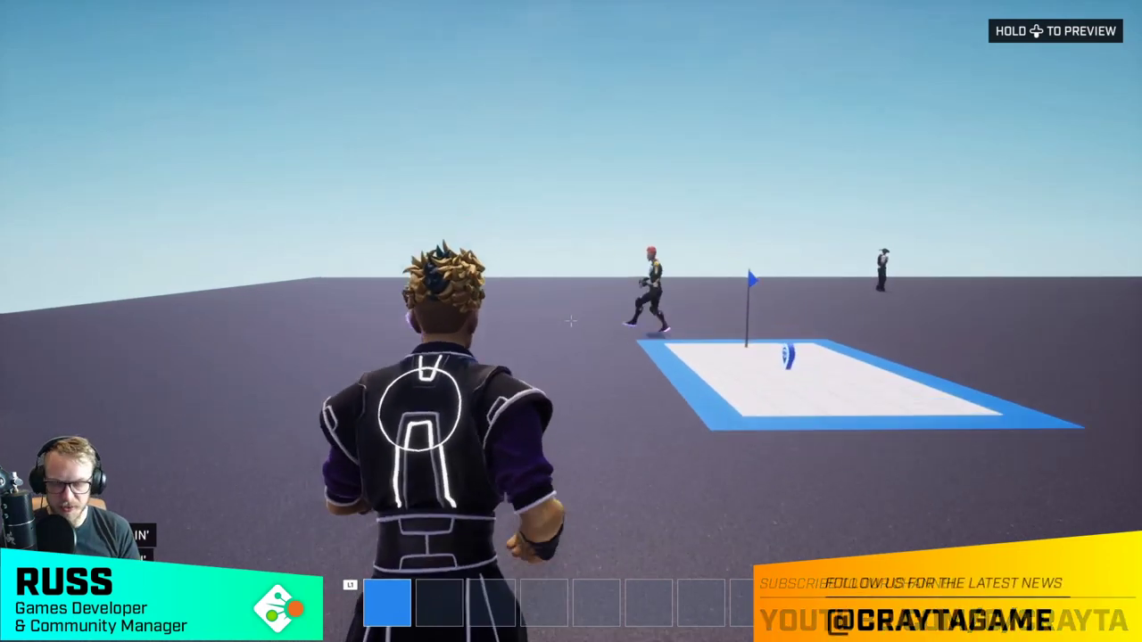
pyautogui.press('w')
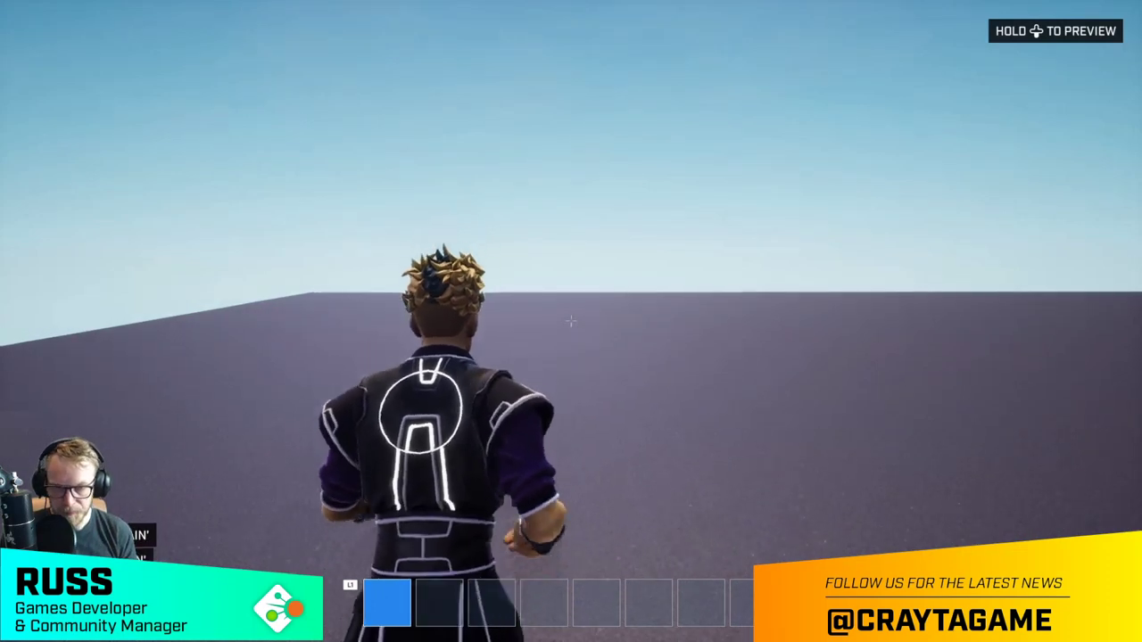
# - Look around the empty starter world, including the red and blue team bases and the flags
pyautogui.press('w')
pyautogui.press('w')
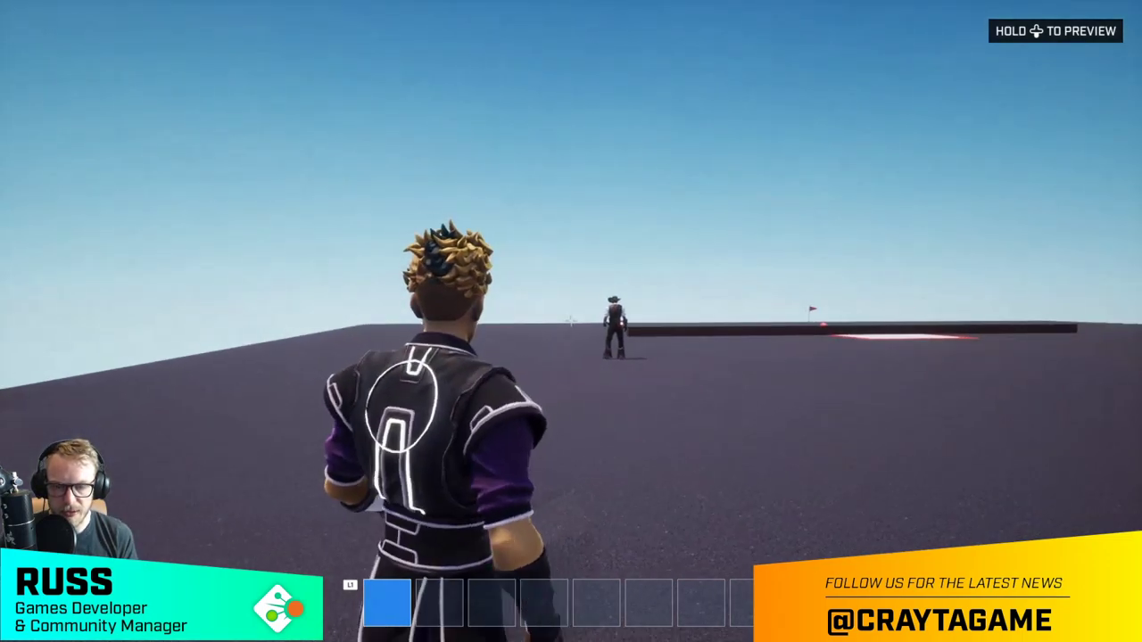
pyautogui.press('space')
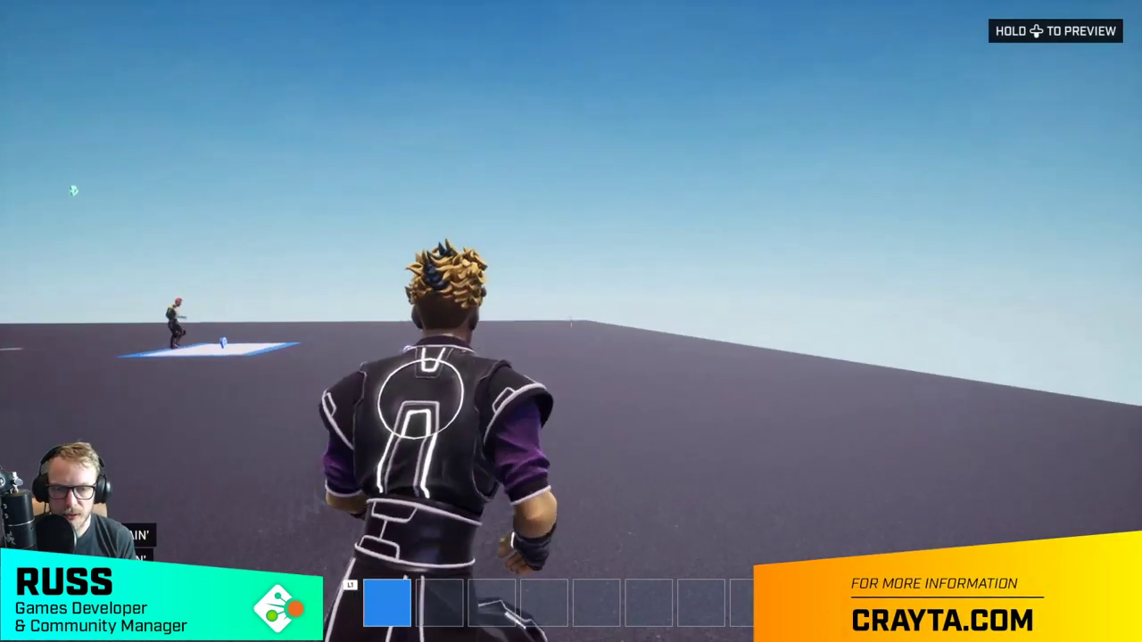
pyautogui.press('w')
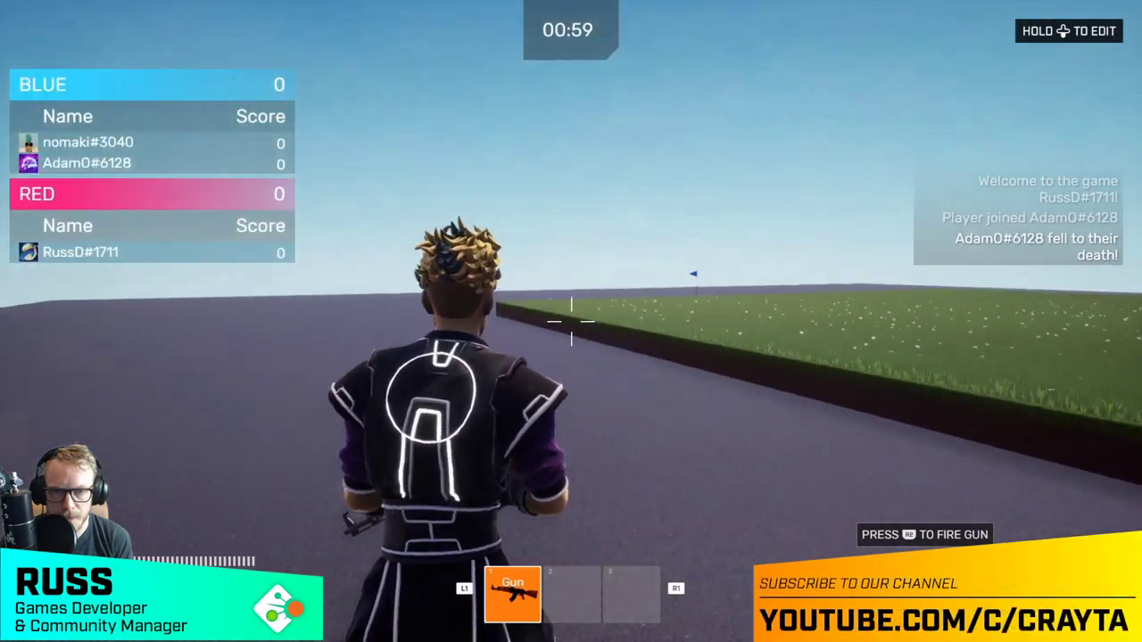
# - Try out the game in preview by running across the raised grass area between the team flags
pyautogui.press('w')
pyautogui.press('w')
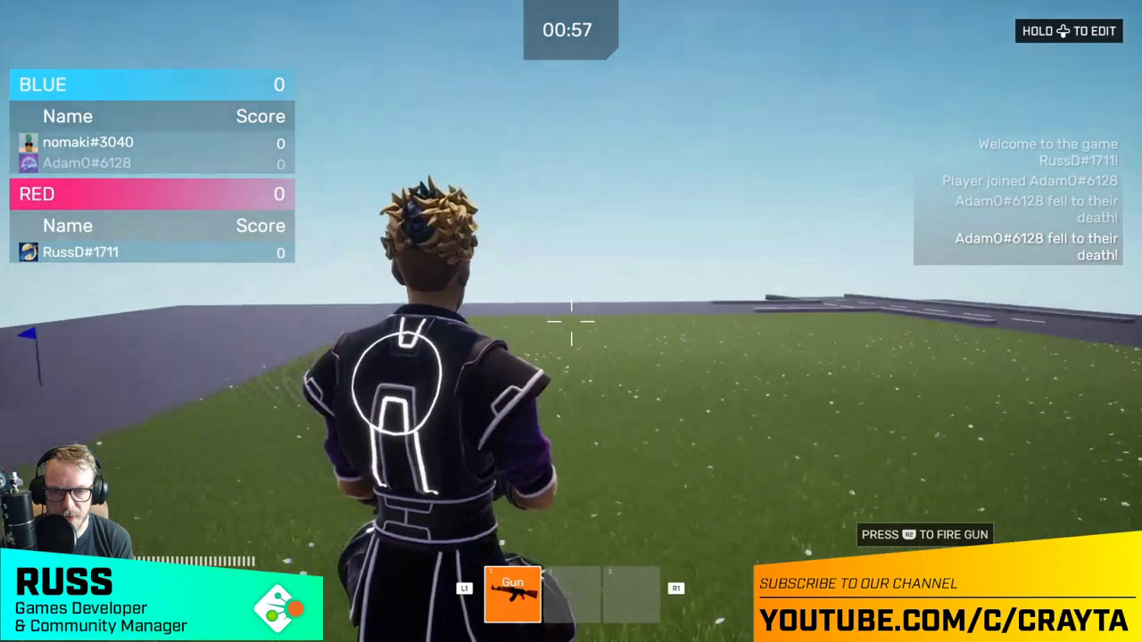
pyautogui.press('w')
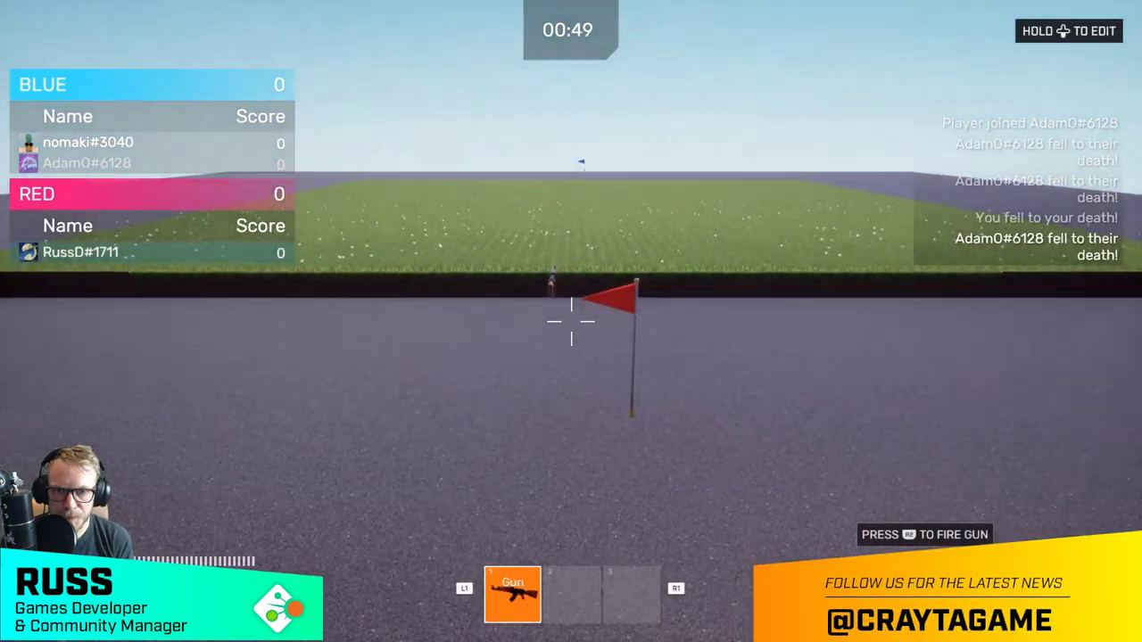
pyautogui.press('w')
pyautogui.press('space')
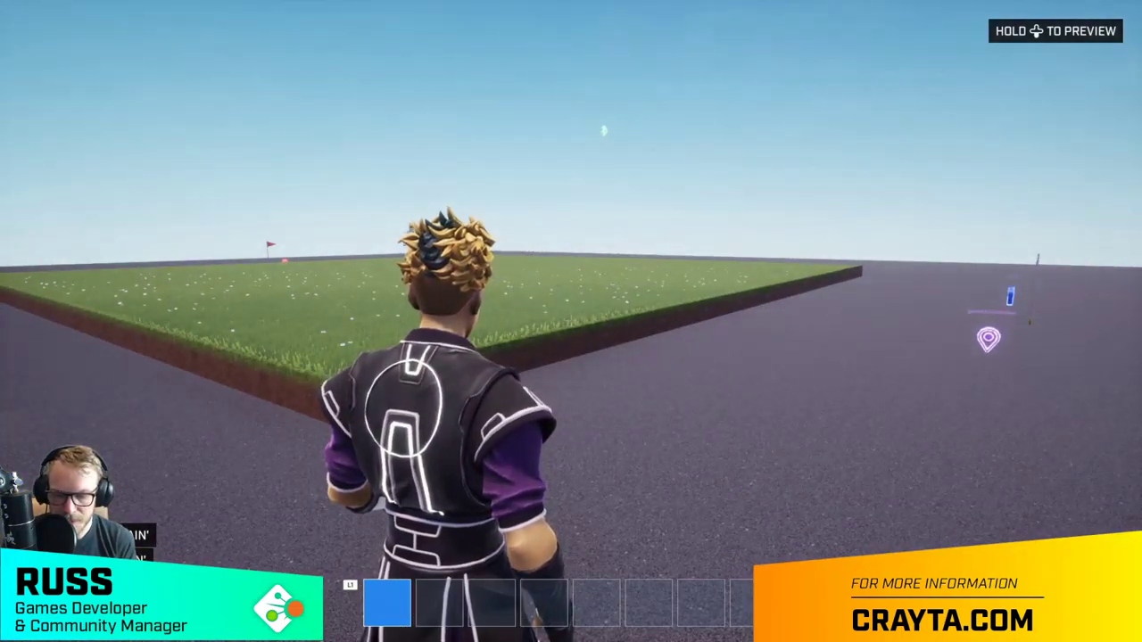
# - Add the Grass (Short) voxel from the library to the first hotbar slot
pyautogui.press('Tab')
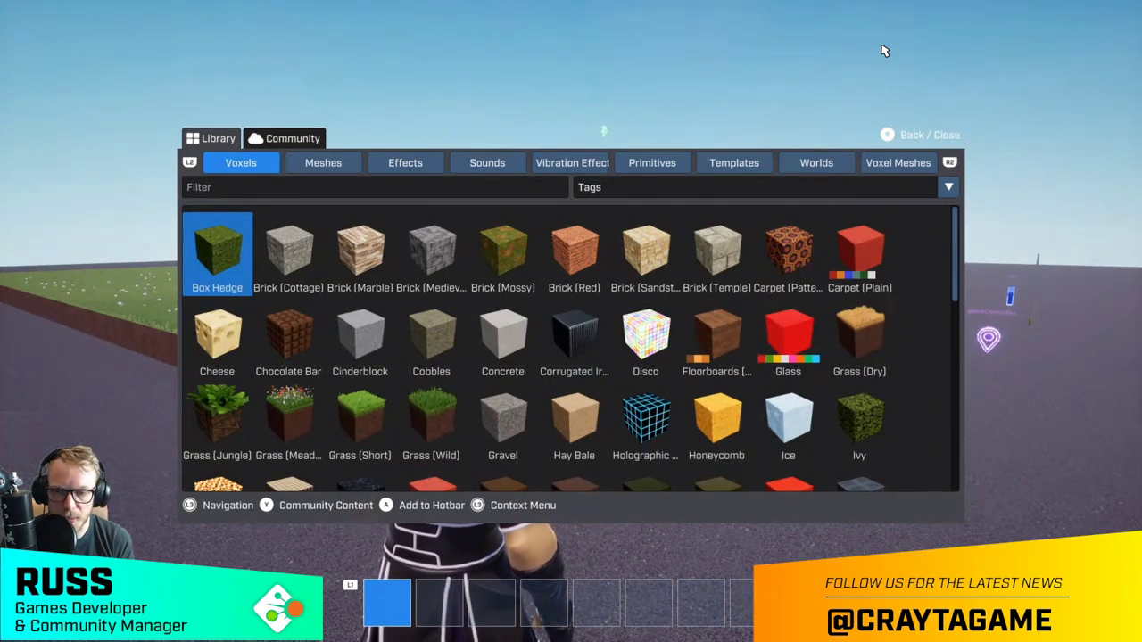
pyautogui.press('Down')
pyautogui.press('Right')
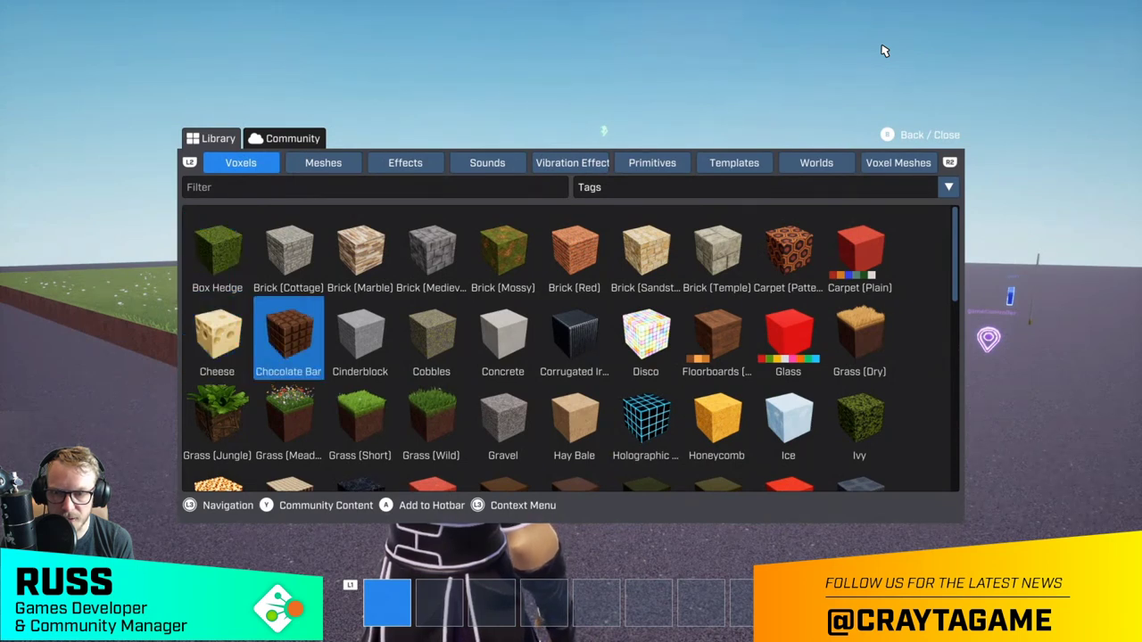
pyautogui.press('Down')
pyautogui.press('Right')
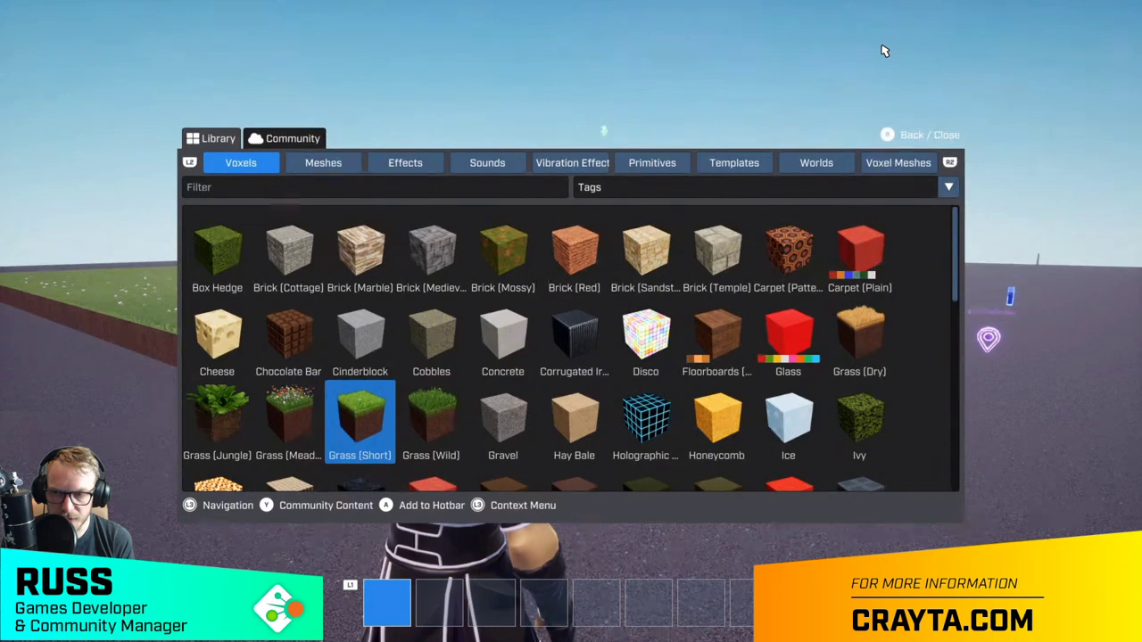
pyautogui.press('Return')
# - Show the library's meshes and filter them by the Tree tag
pyautogui.press('Tab')
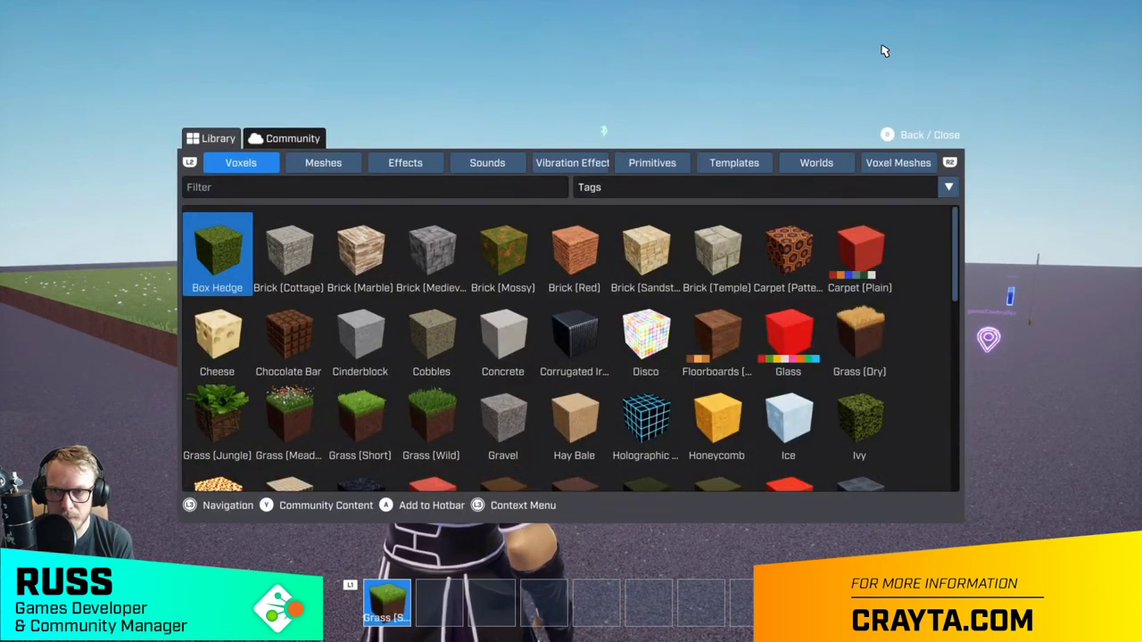
pyautogui.press('e')
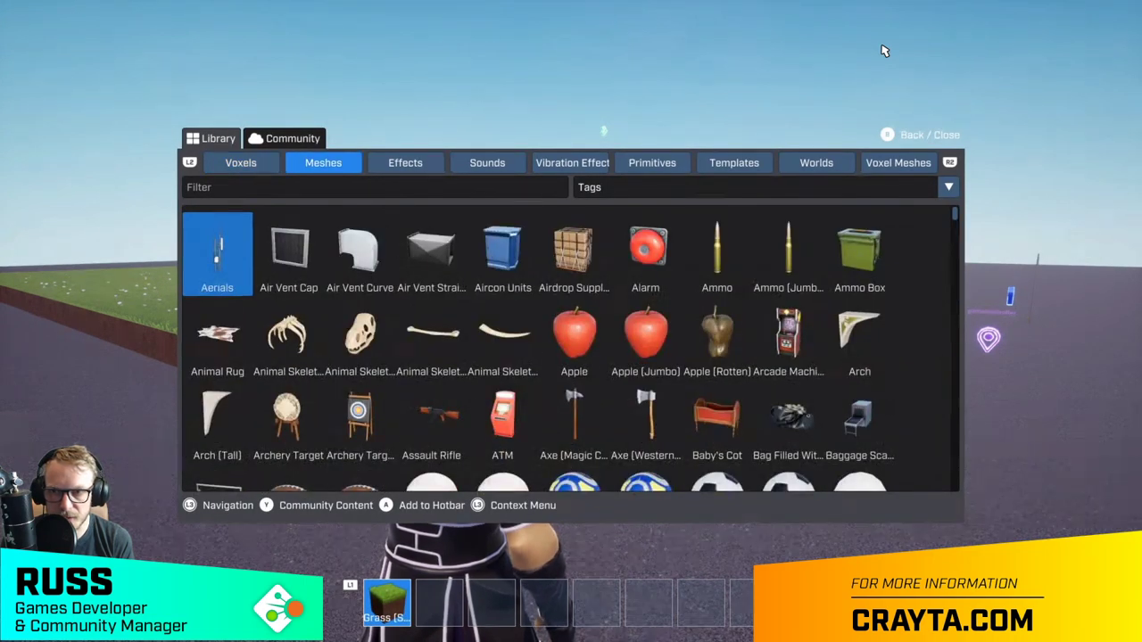
pyautogui.press('Down')
pyautogui.press('Up')
pyautogui.press('Up')
pyautogui.press('Right')
pyautogui.press('Return')
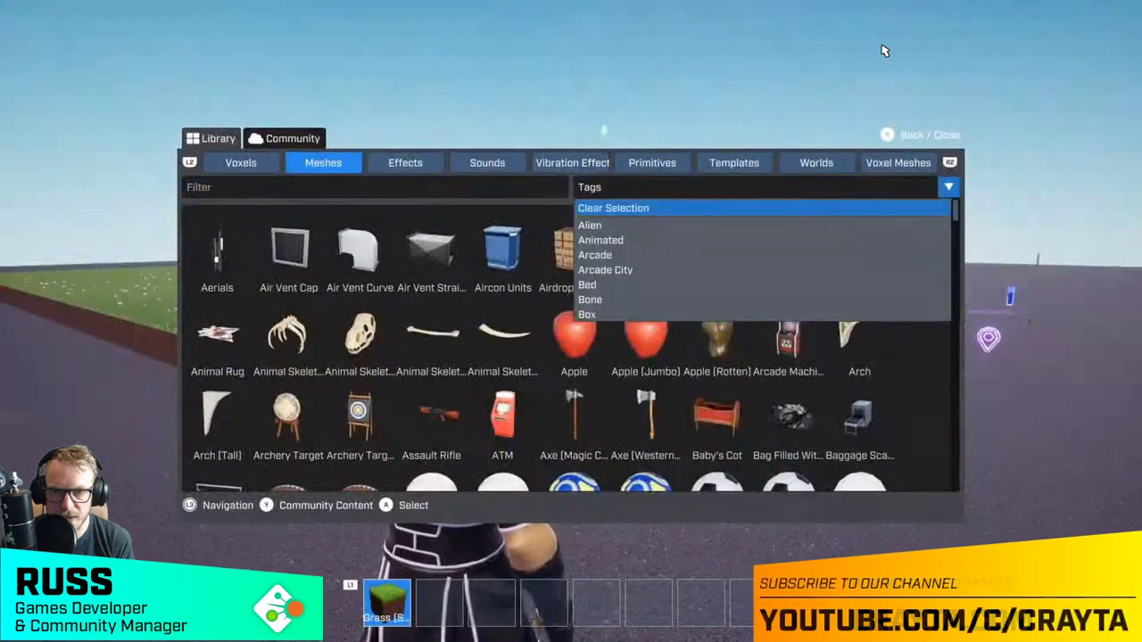
pyautogui.press('Down')
pyautogui.press('Down')
pyautogui.press('Down')
pyautogui.press('Down')
pyautogui.press('Down')
pyautogui.press('Down')
pyautogui.press('Down')
pyautogui.press('Down')
pyautogui.press('Down')
pyautogui.press('Down')
pyautogui.press('Down')
pyautogui.press('Down')
pyautogui.press('Down')
pyautogui.press('Down')
pyautogui.press('Down')
pyautogui.press('Down')
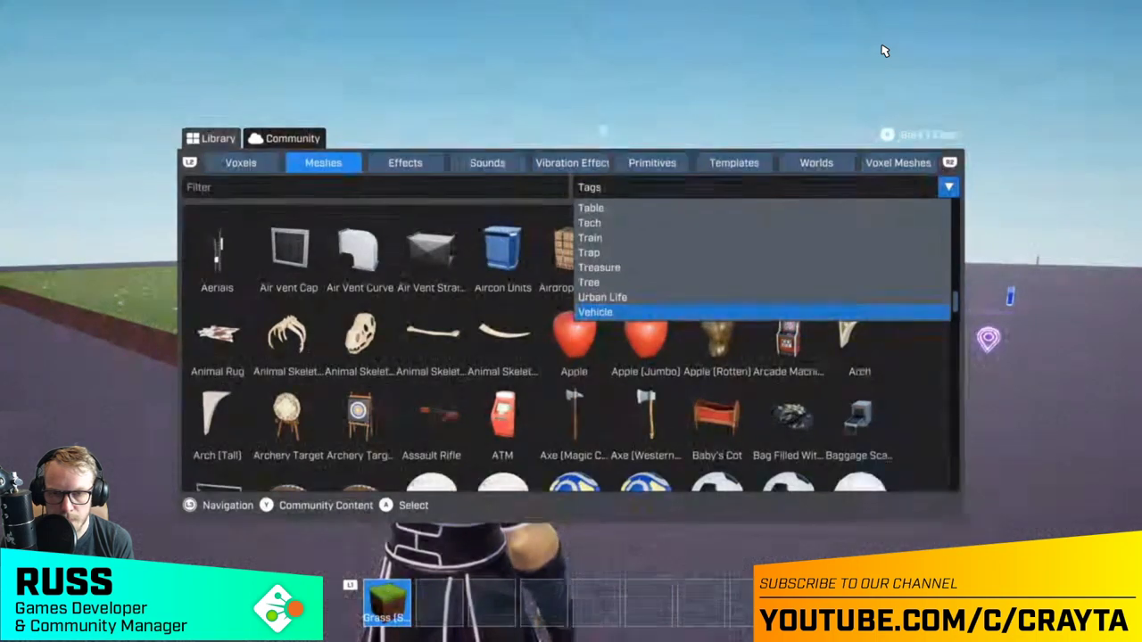
pyautogui.press('Up')
pyautogui.press('Up')
pyautogui.press('Return')
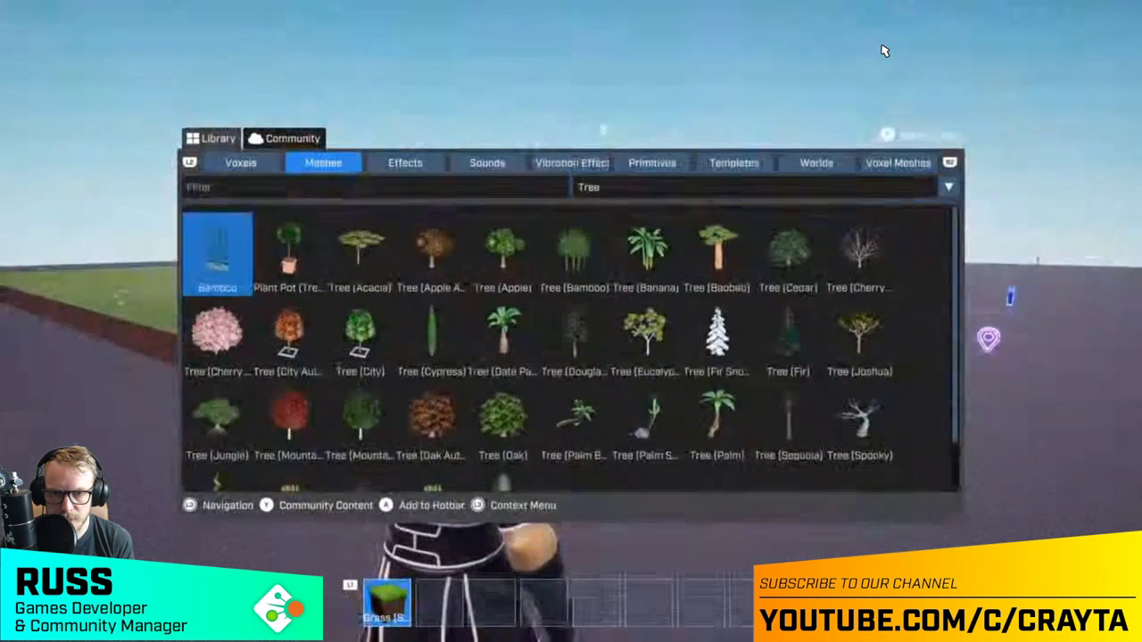
# - Add the Tree (Apple) mesh to the second hotbar slot and return to the world
pyautogui.press('Right')
pyautogui.press('Right')
pyautogui.press('Right')
pyautogui.press('Right')
pyautogui.press('Right')
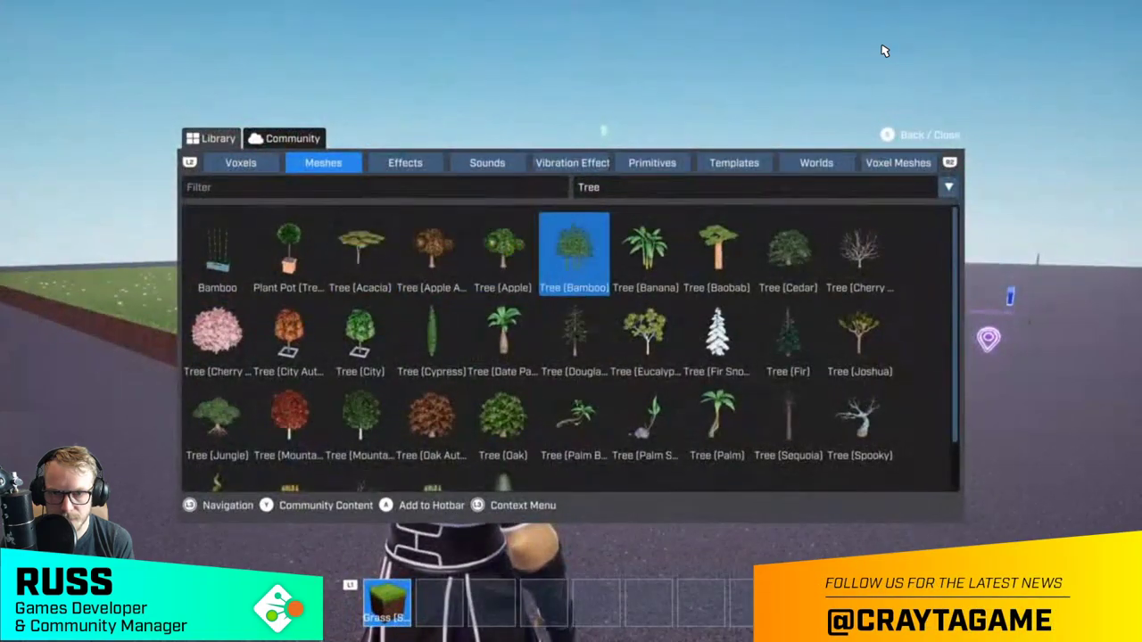
pyautogui.press('Return')
pyautogui.press('a')
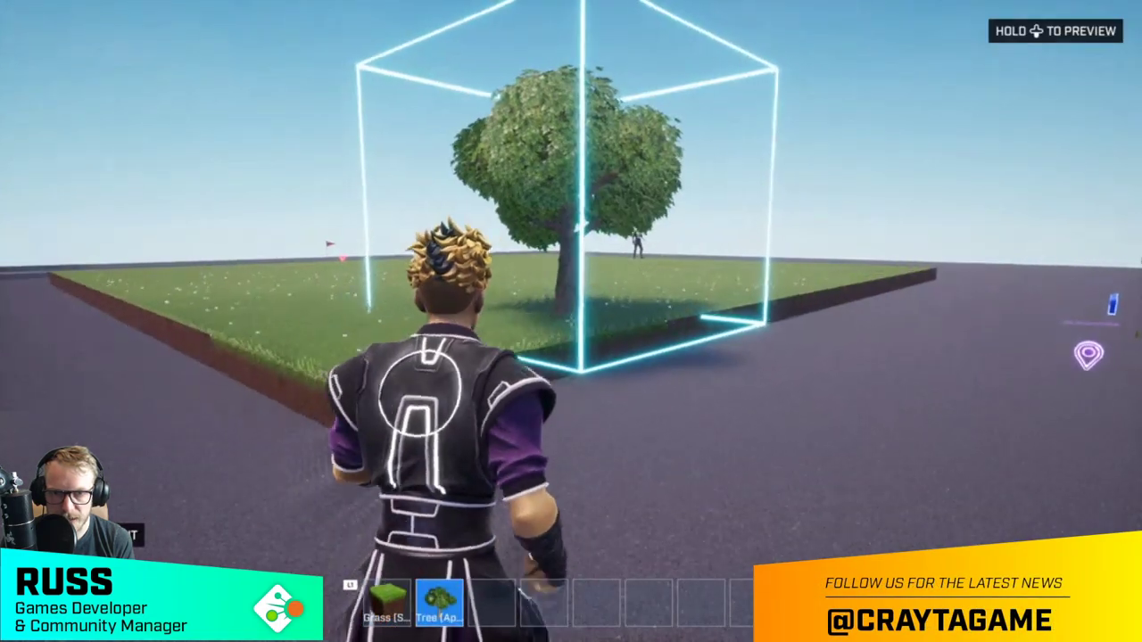
# - Place apple trees at spaced-out spots on the park's grass, near its edges
pyautogui.press('w')
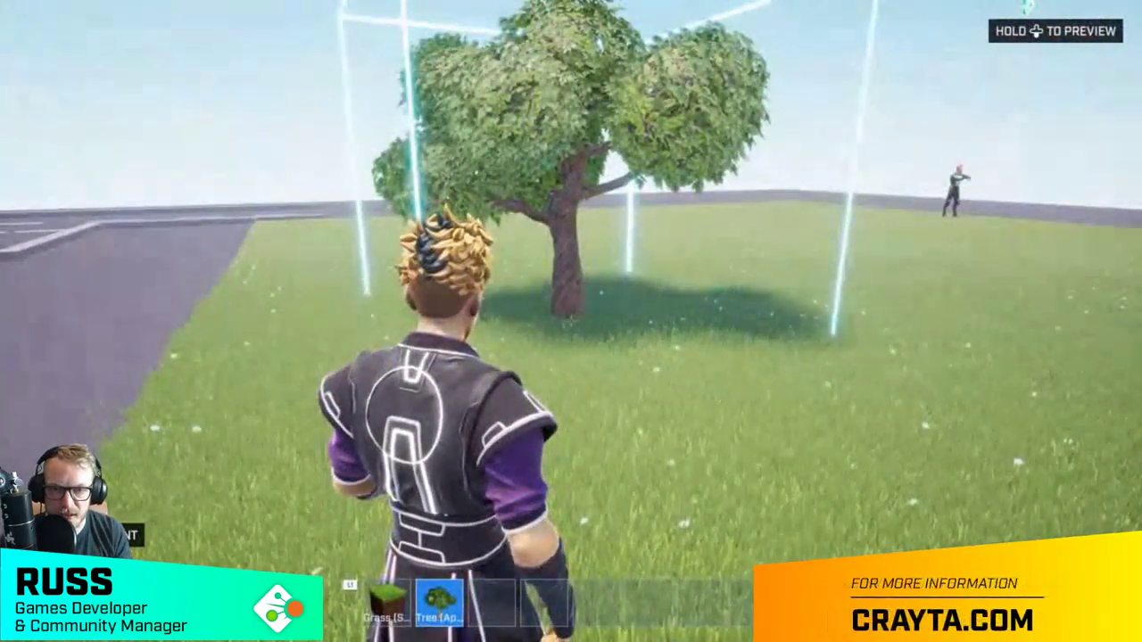
pyautogui.press('a')
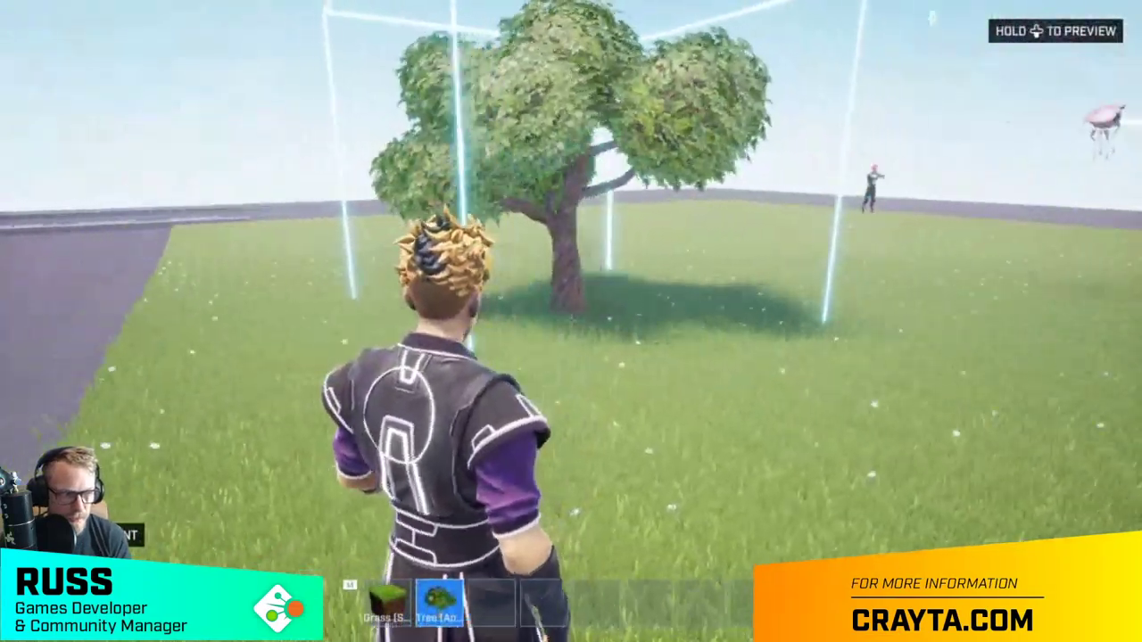
pyautogui.press('w')
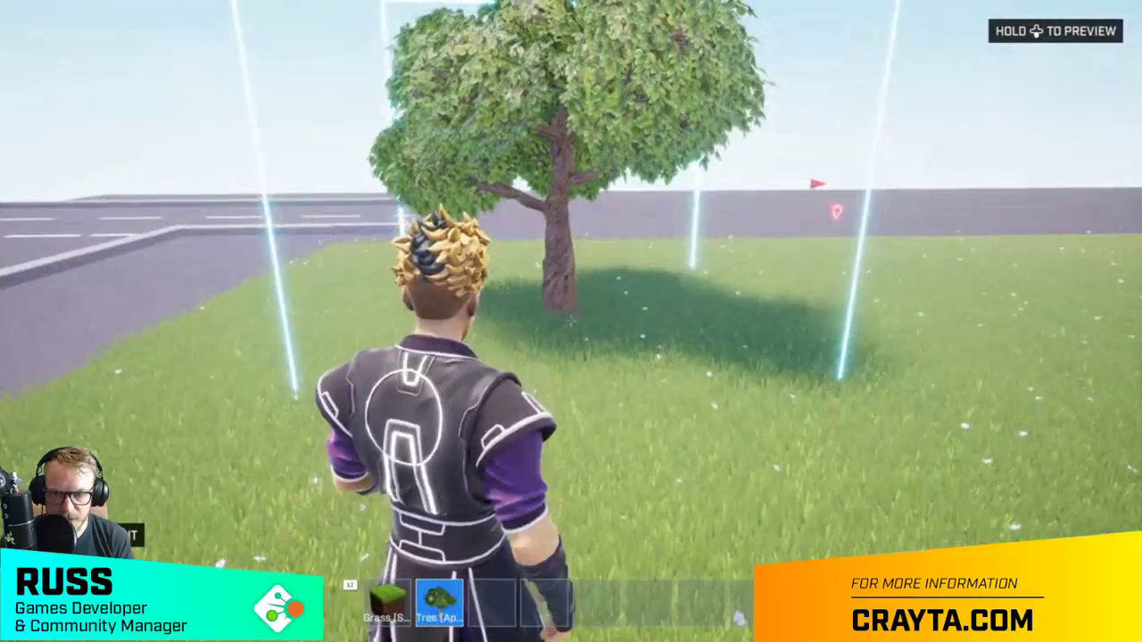
pyautogui.press('w')
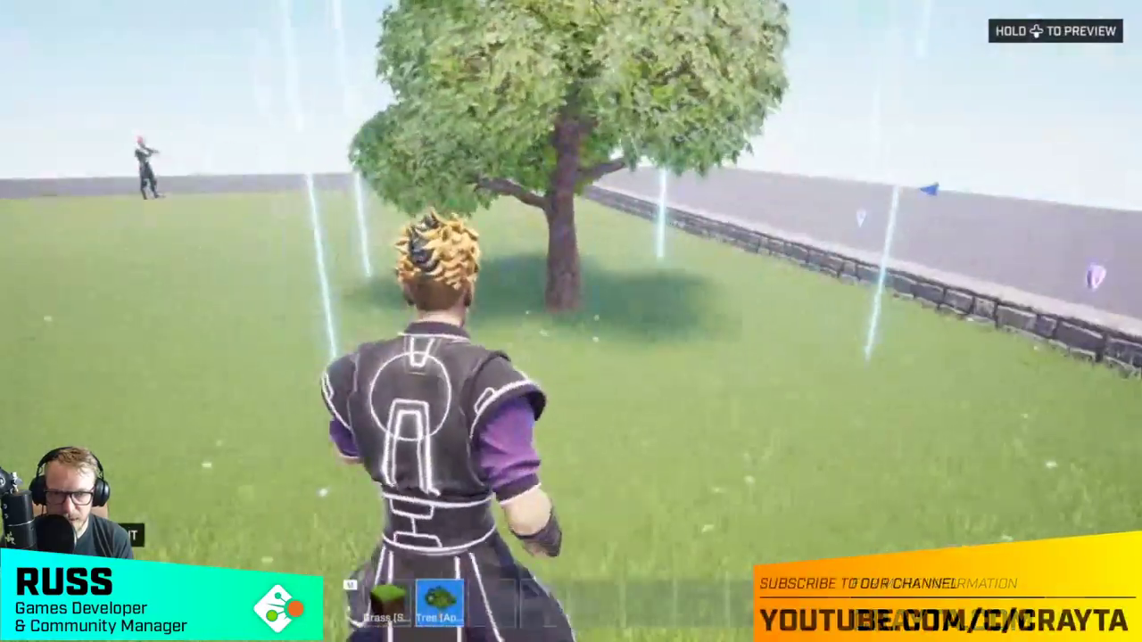
pyautogui.press('w')
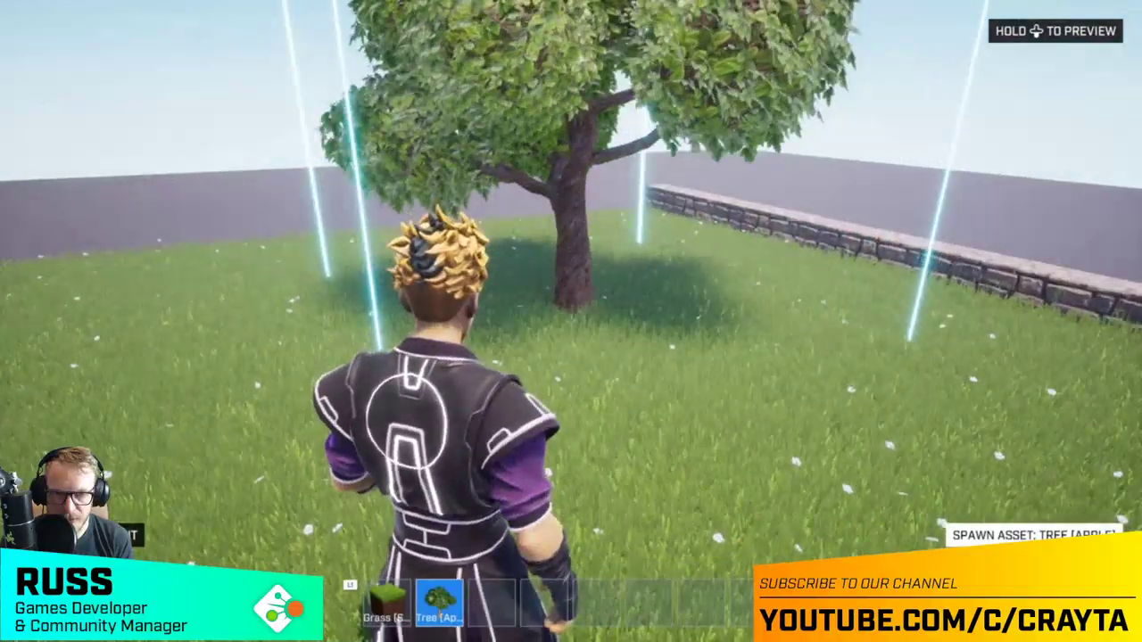
pyautogui.click(571, 321)
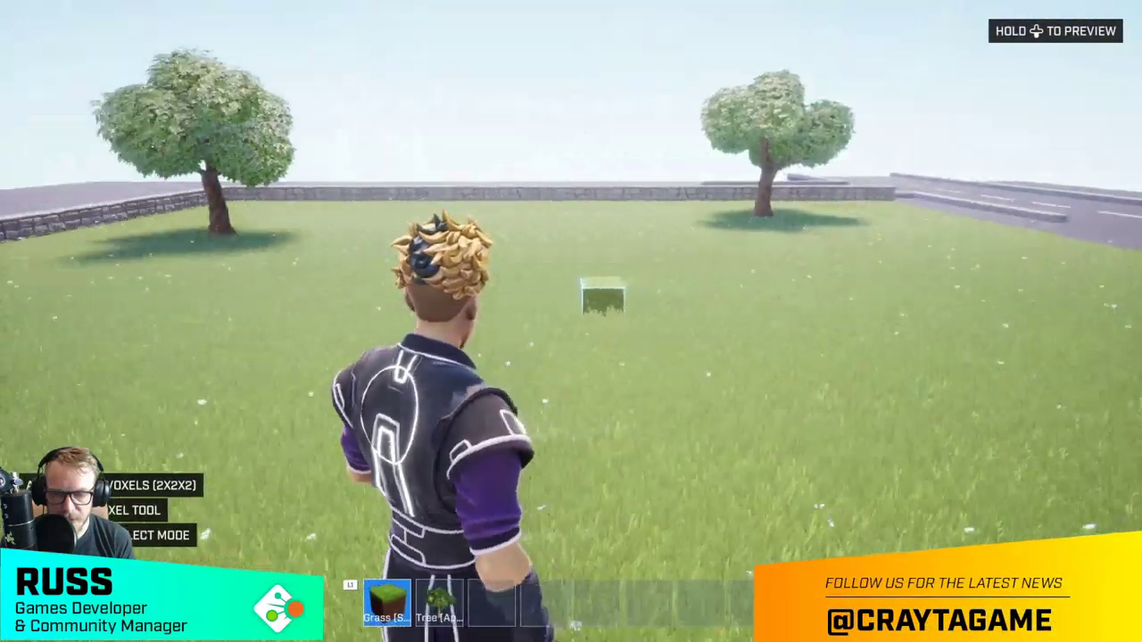
# - Try out the 2x2x2 voxel brush by drawing a strip of short grass across the lawn and erasing it
pyautogui.press('w')
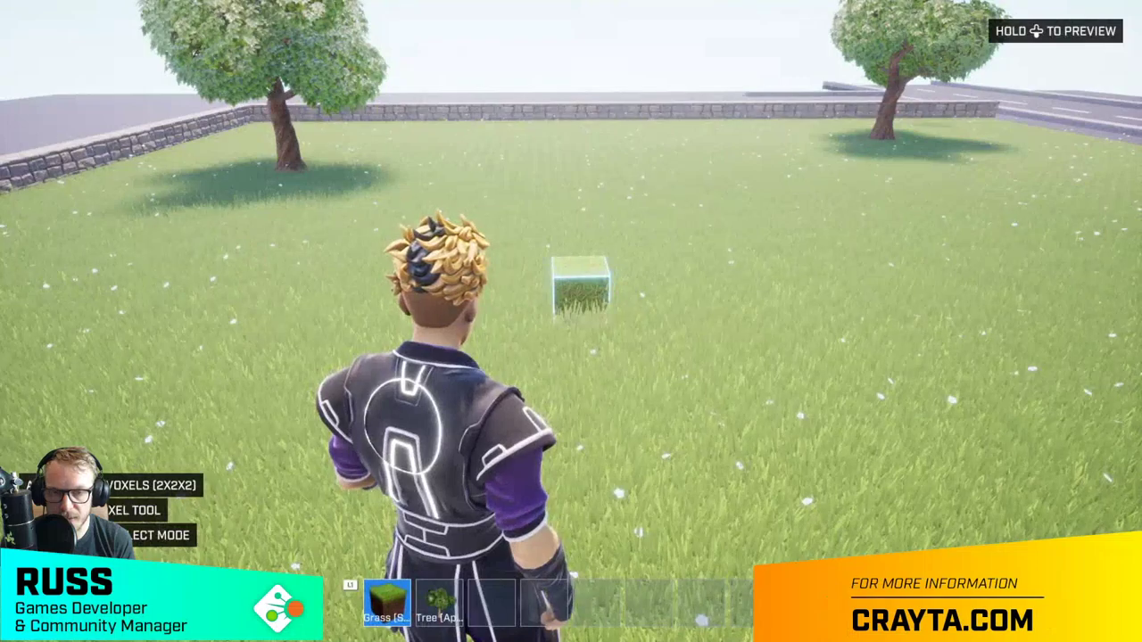
pyautogui.click(582, 299)
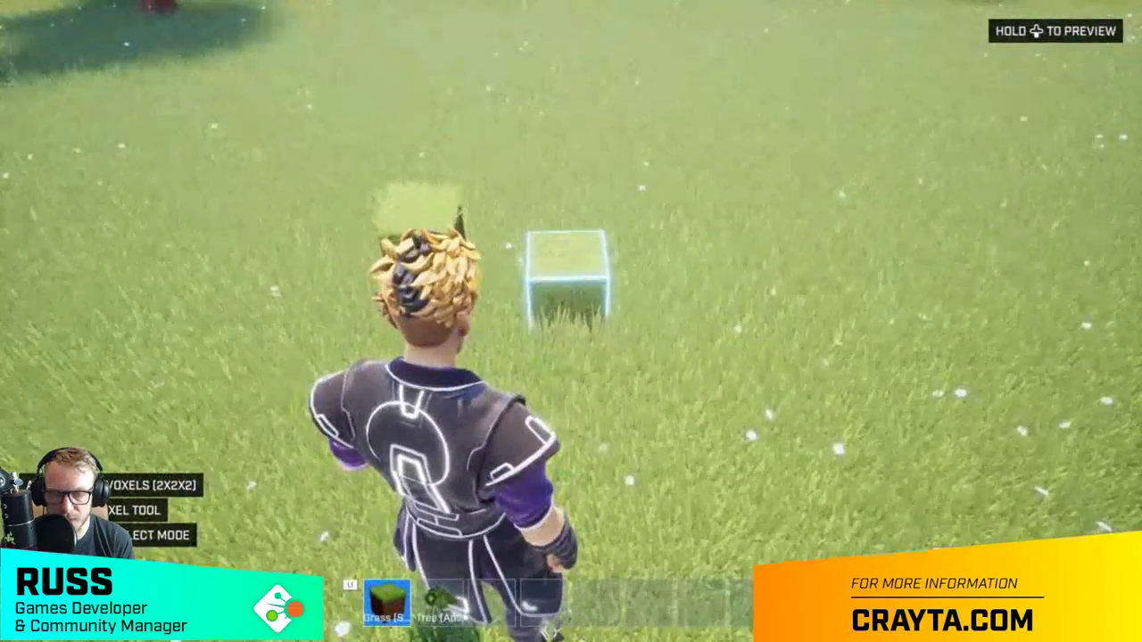
pyautogui.moveTo(568, 277)
pyautogui.mouseDown()
pyautogui.moveTo(585, 281)
pyautogui.moveTo(565, 281)
pyautogui.mouseUp()
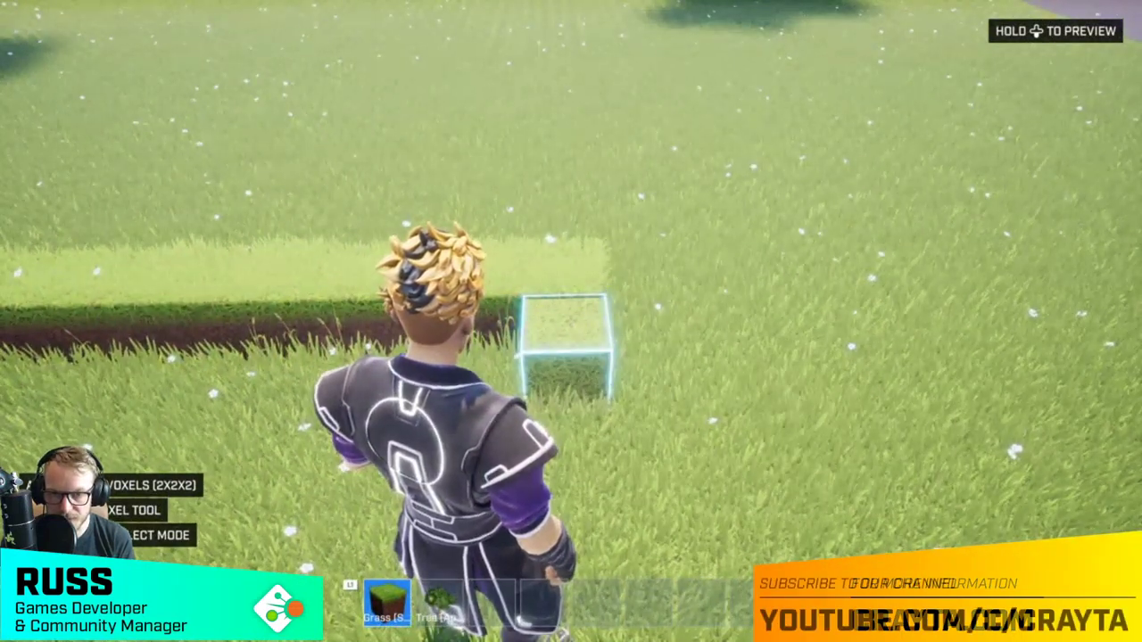
pyautogui.moveTo(564, 304)
pyautogui.mouseDown(button='right')
pyautogui.moveTo(563, 319)
pyautogui.moveTo(585, 317)
pyautogui.moveTo(556, 316)
pyautogui.moveTo(587, 317)
pyautogui.moveTo(565, 312)
pyautogui.mouseUp(button='right')
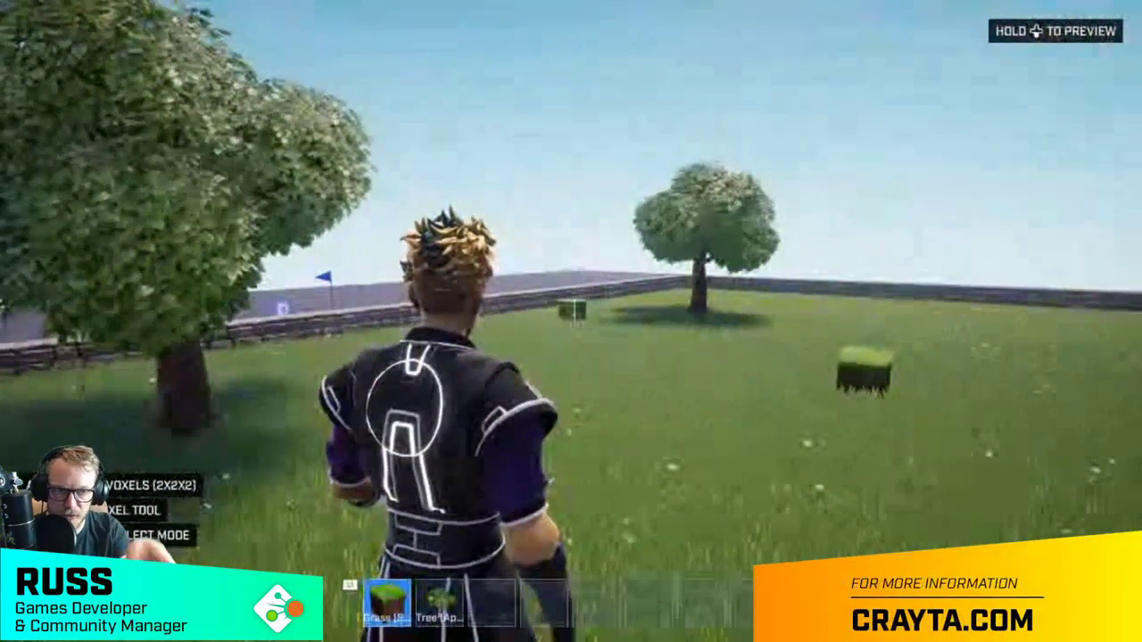
# - Enlarge the voxel brush and build rounded, stepped mounds of short grass on the lawn inside the stone wall
pyautogui.press('w')
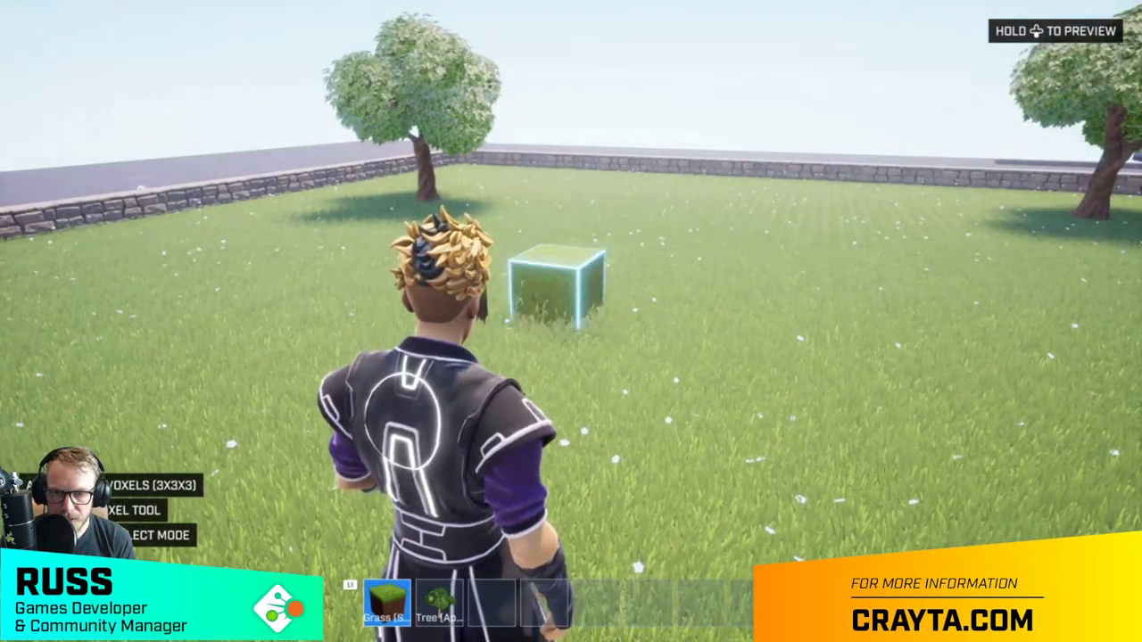
pyautogui.press('Up')
pyautogui.press('Up')
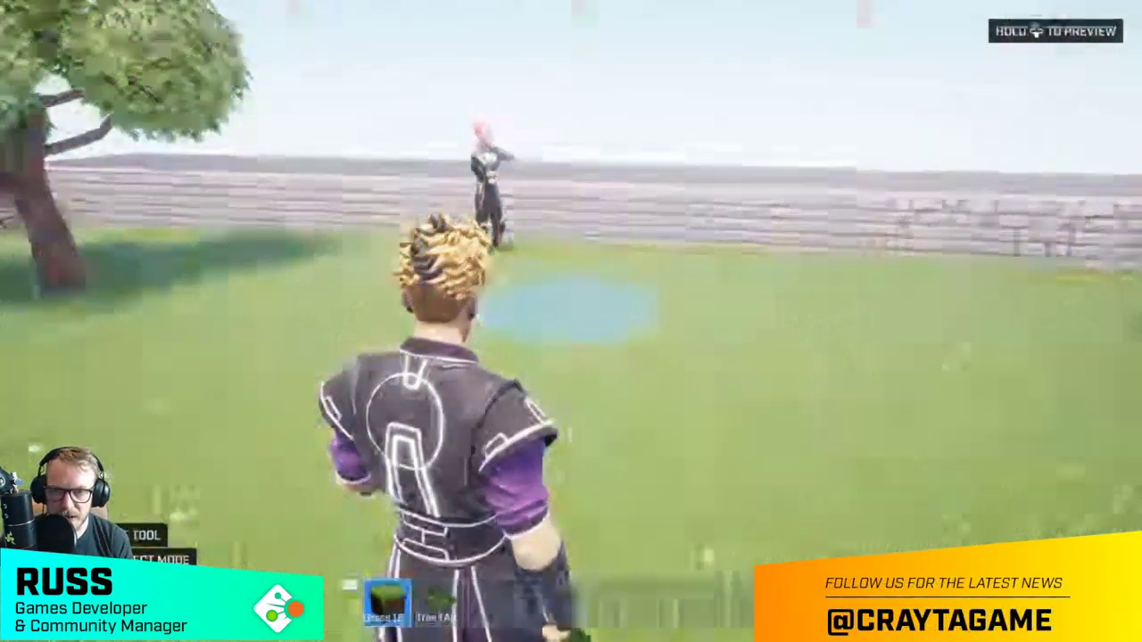
pyautogui.click(571, 320)
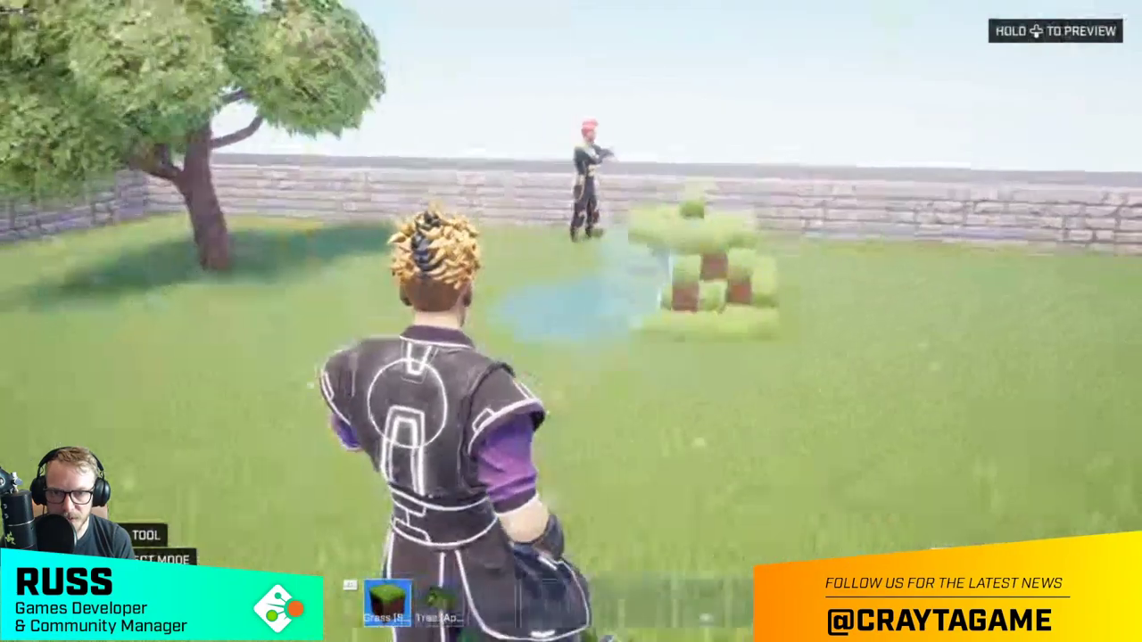
pyautogui.click(571, 320)
pyautogui.click(584, 308)
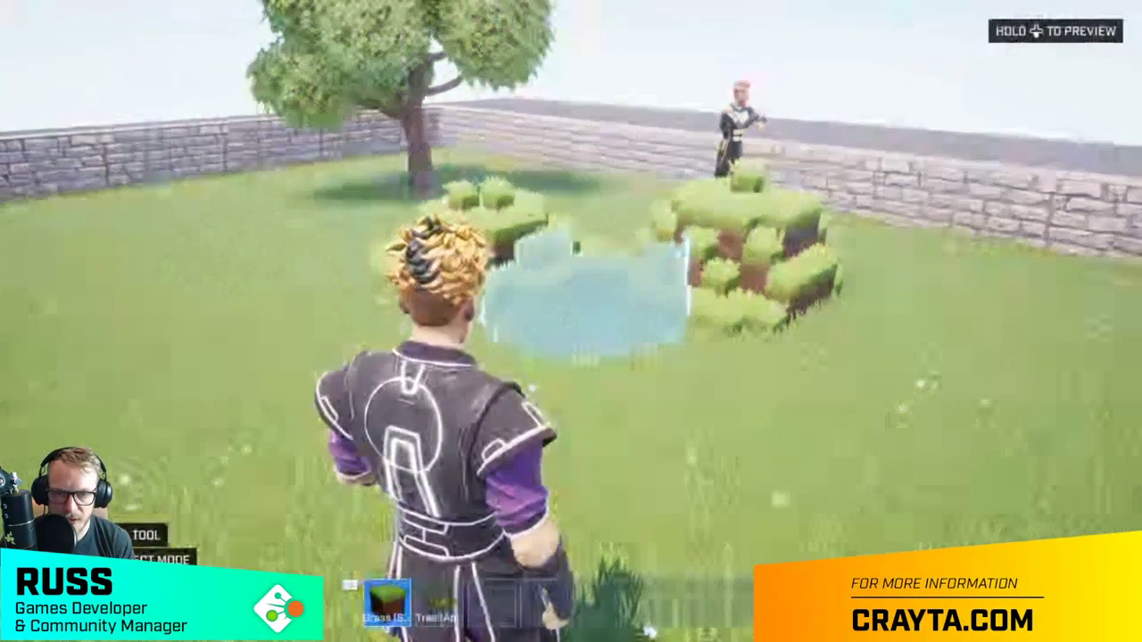
pyautogui.click(589, 326)
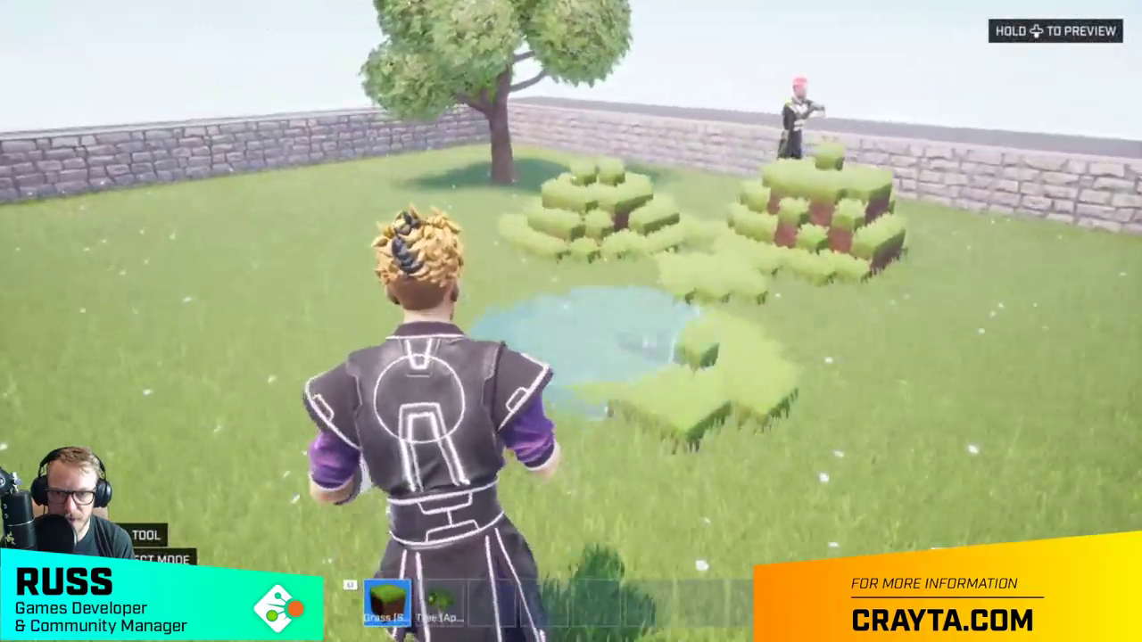
pyautogui.click(596, 361)
pyautogui.click(589, 348)
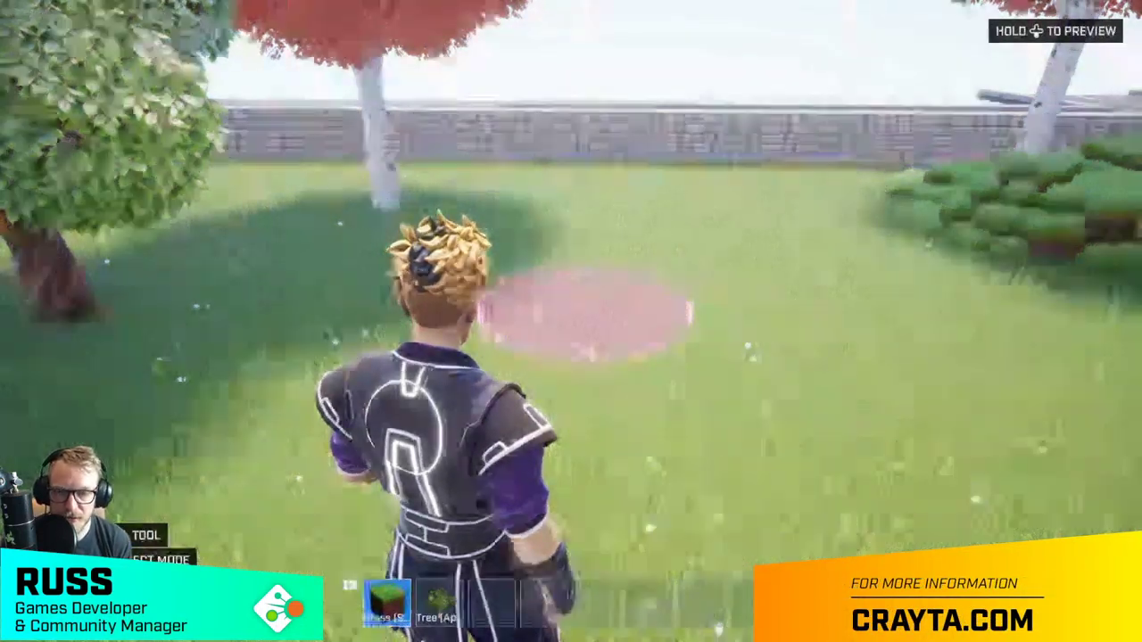
# - Filter the mesh library by the text "bench"
pyautogui.press('b')
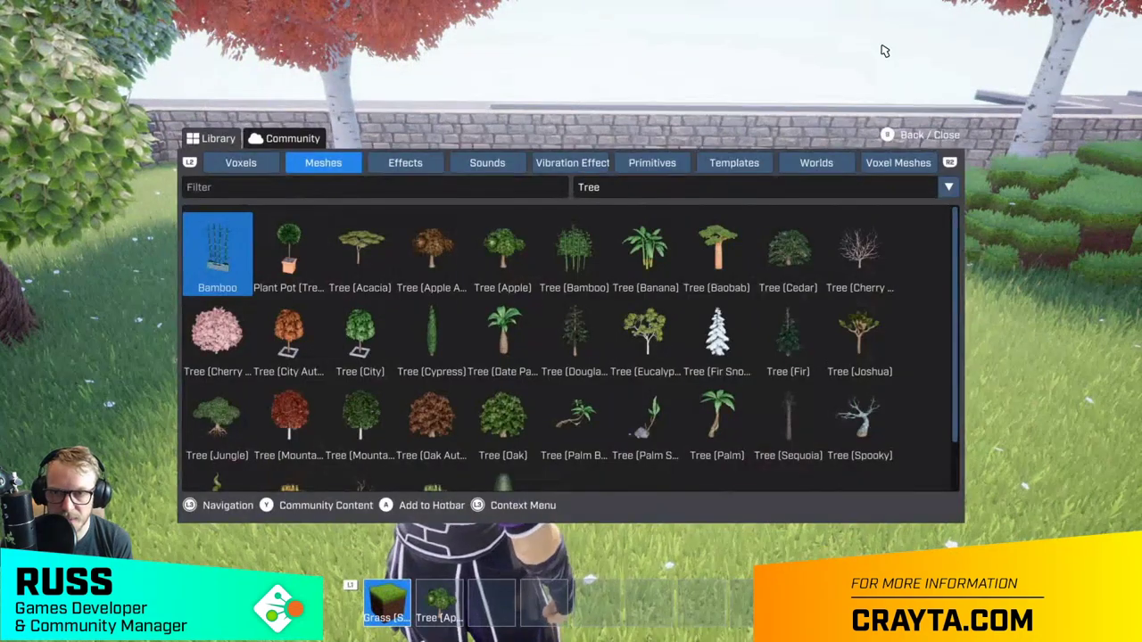
pyautogui.press('Up')
pyautogui.press('Return')
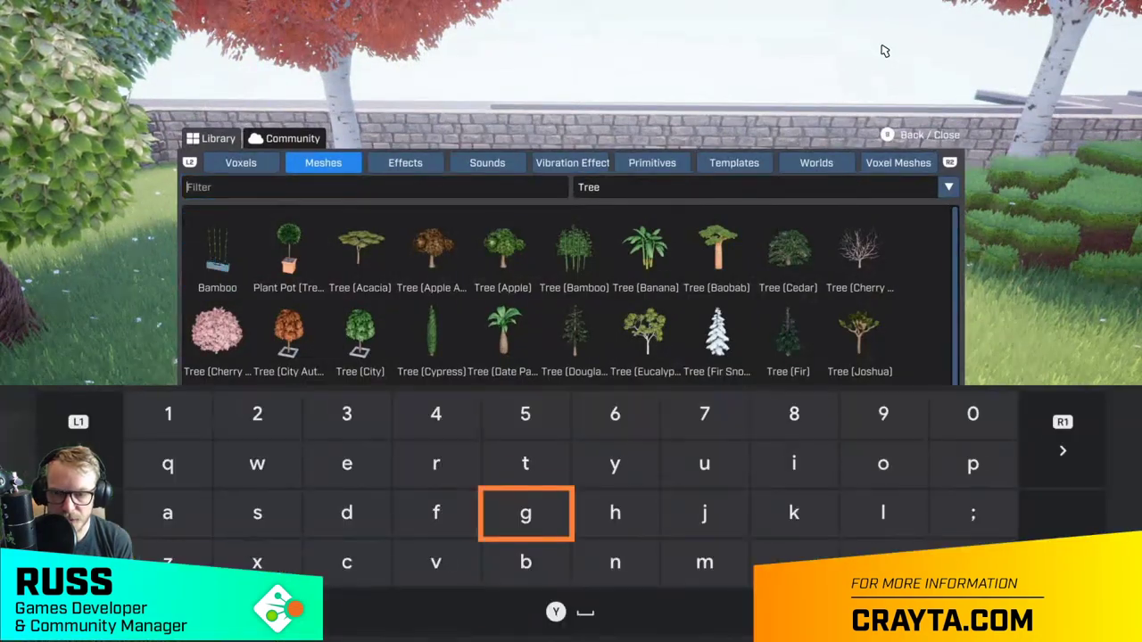
pyautogui.press('Down')
pyautogui.press('Down')
pyautogui.press('BackSpace')
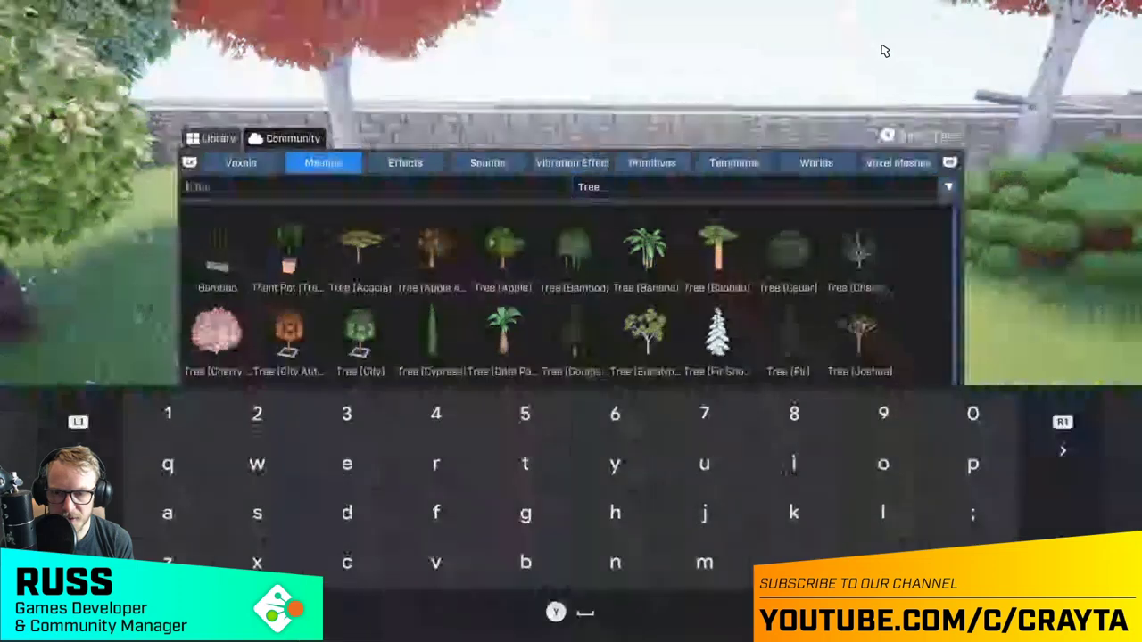
pyautogui.press('Left')
pyautogui.press('Left')
pyautogui.press('Left')
pyautogui.press('Left')
pyautogui.press('Left')
pyautogui.press('Left')
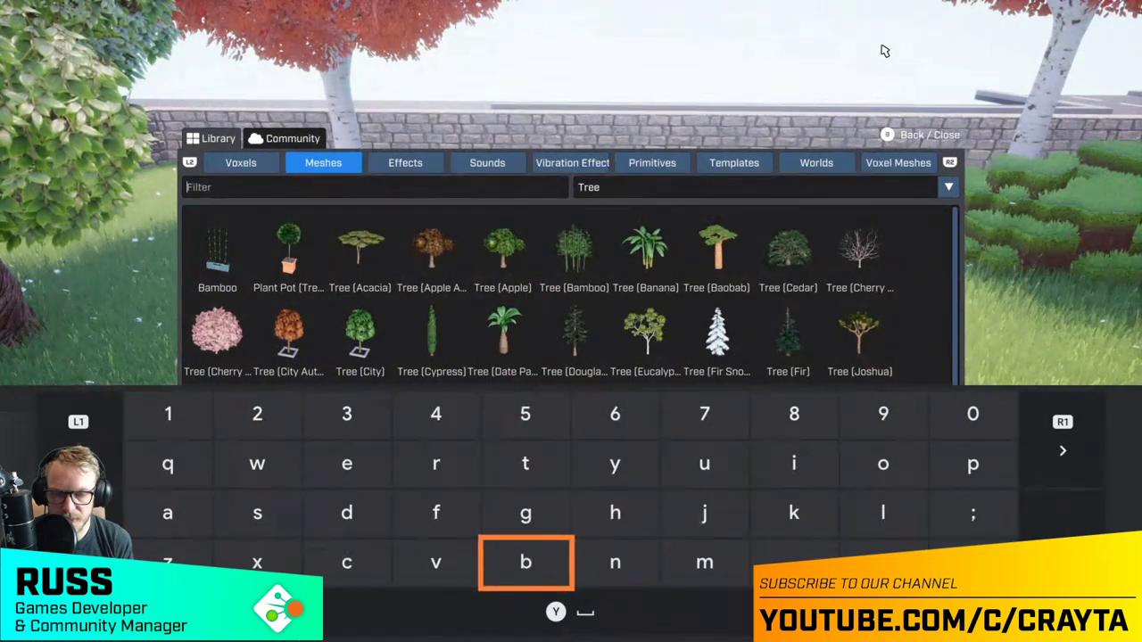
pyautogui.press('Return')
pyautogui.press('Left')
pyautogui.press('Left')
pyautogui.press('Return')
pyautogui.press('Down')
pyautogui.press('Right')
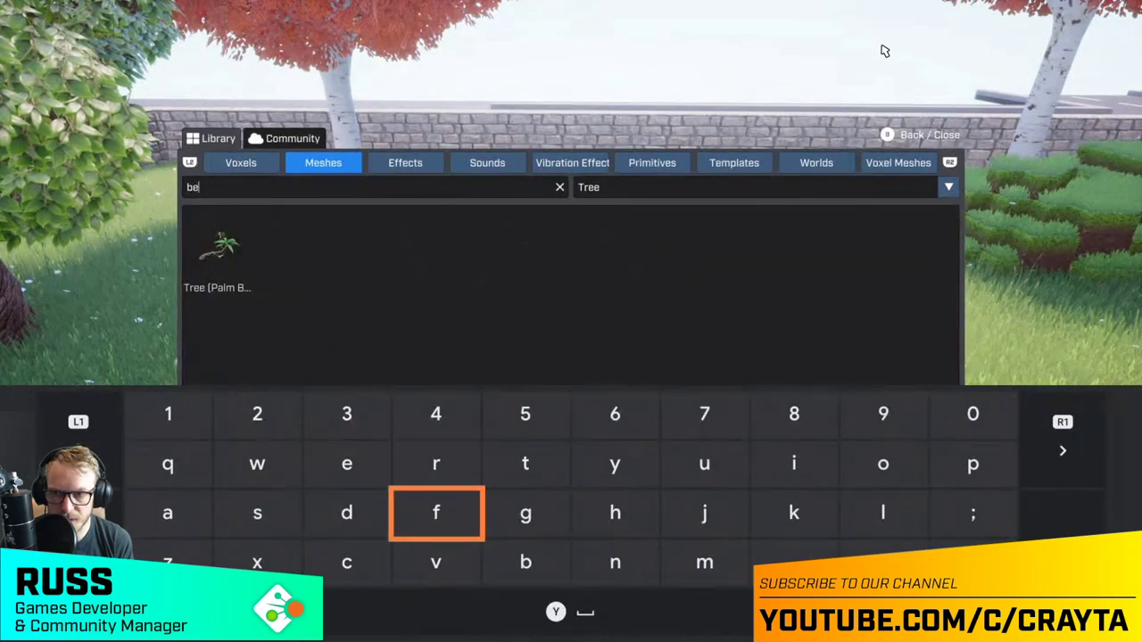
pyautogui.press('Down')
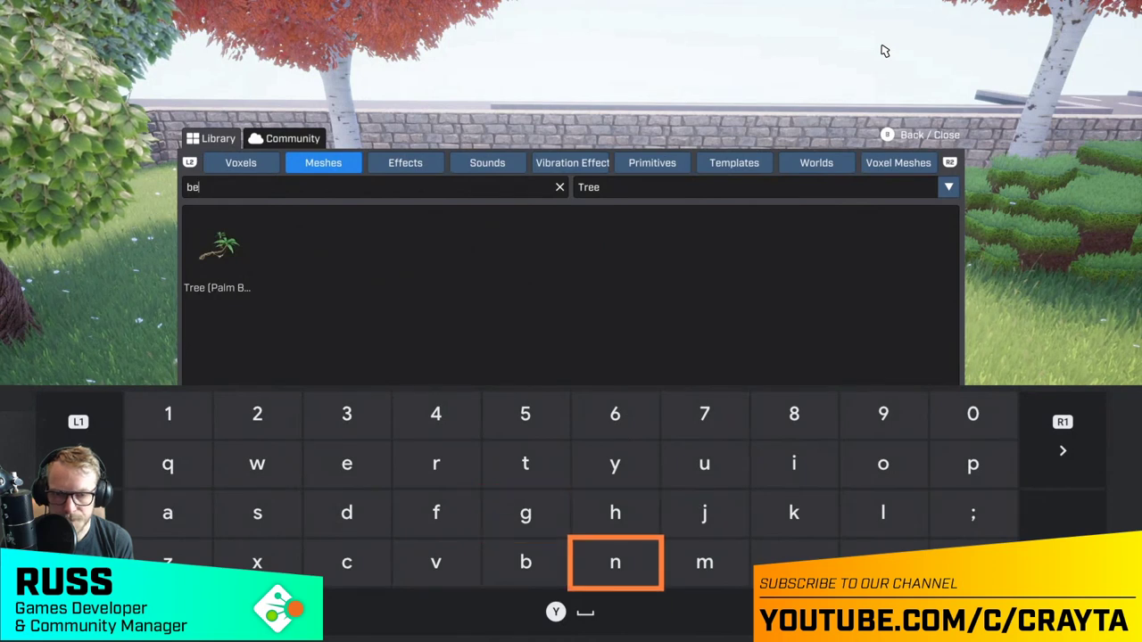
pyautogui.press('Left')
pyautogui.press('Return')
pyautogui.press('Right')
pyautogui.press('Up')
pyautogui.press('Up')
pyautogui.press('Right')
pyautogui.press('Right')
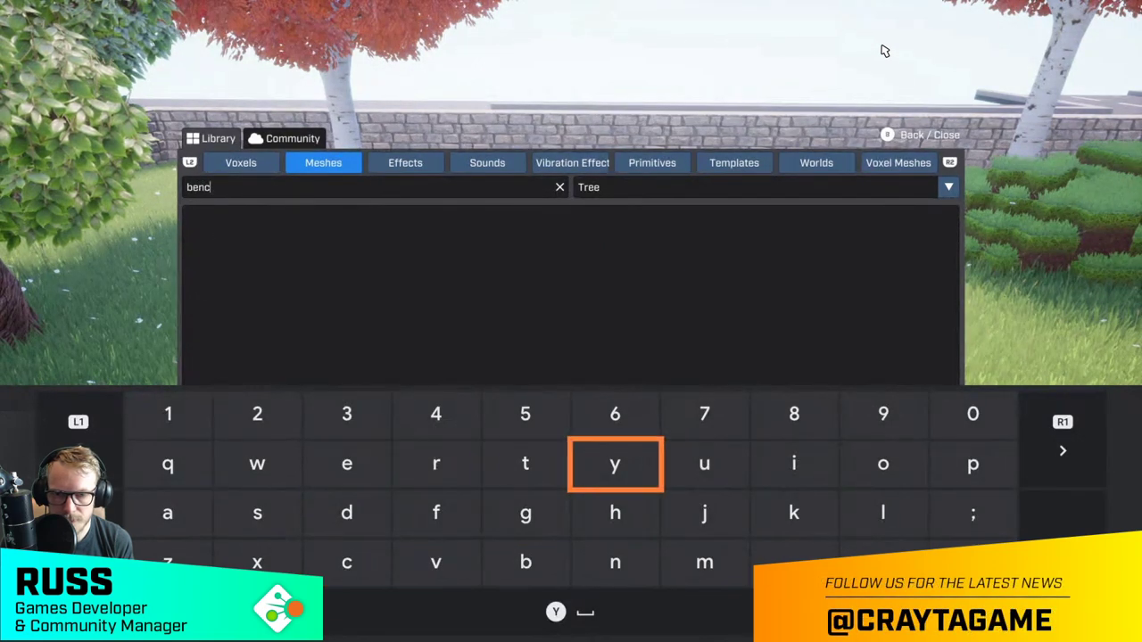
pyautogui.press('Down')
pyautogui.press('Escape')
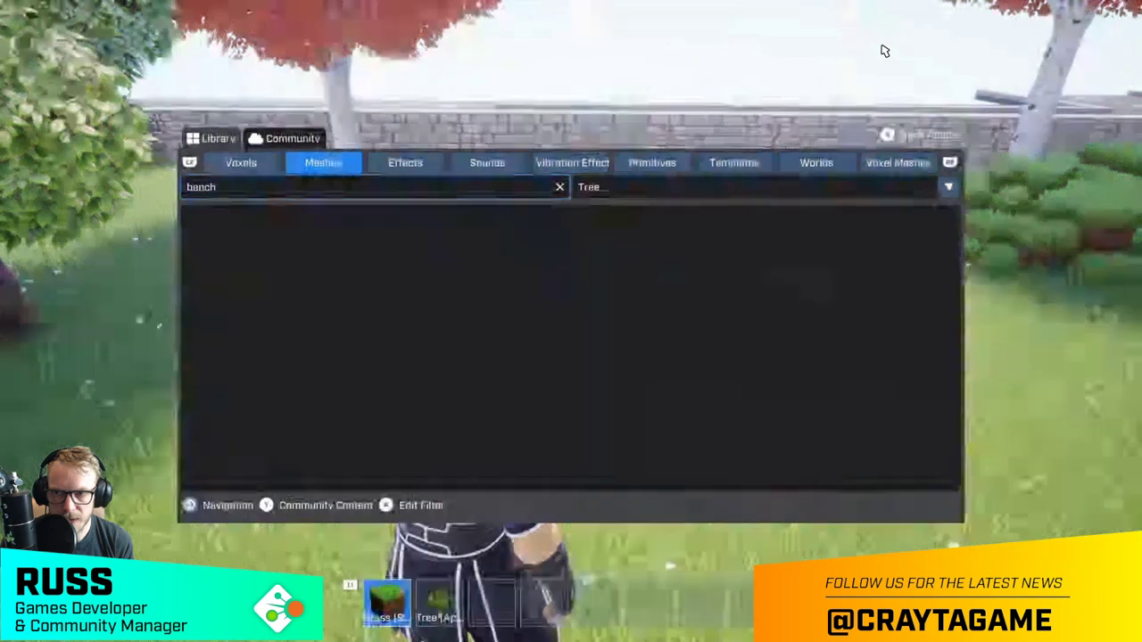
pyautogui.press('Down')
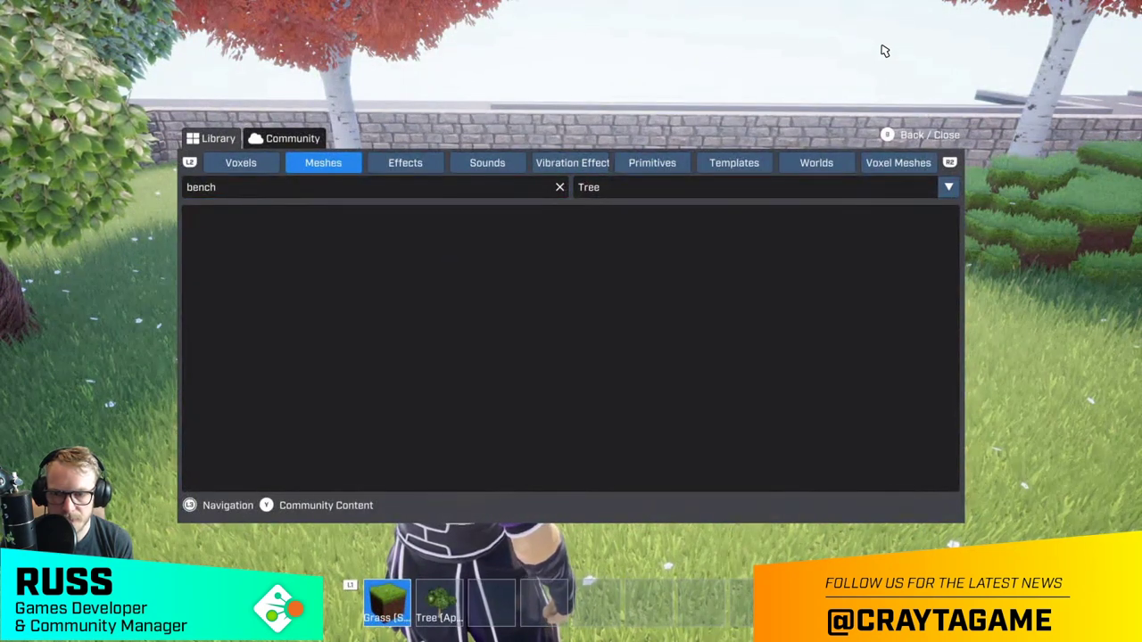
# - Clear the Tree tag from the mesh library while keeping the "bench" text filter
pyautogui.press('y')
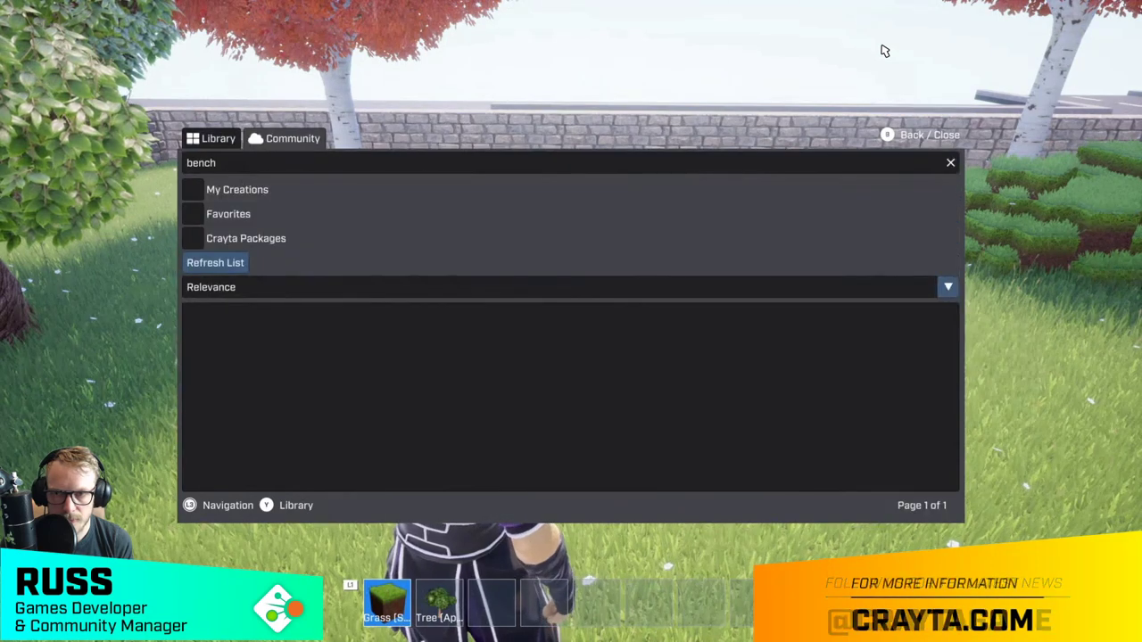
pyautogui.press('y')
pyautogui.press('Down')
pyautogui.press('Up')
pyautogui.press('Right')
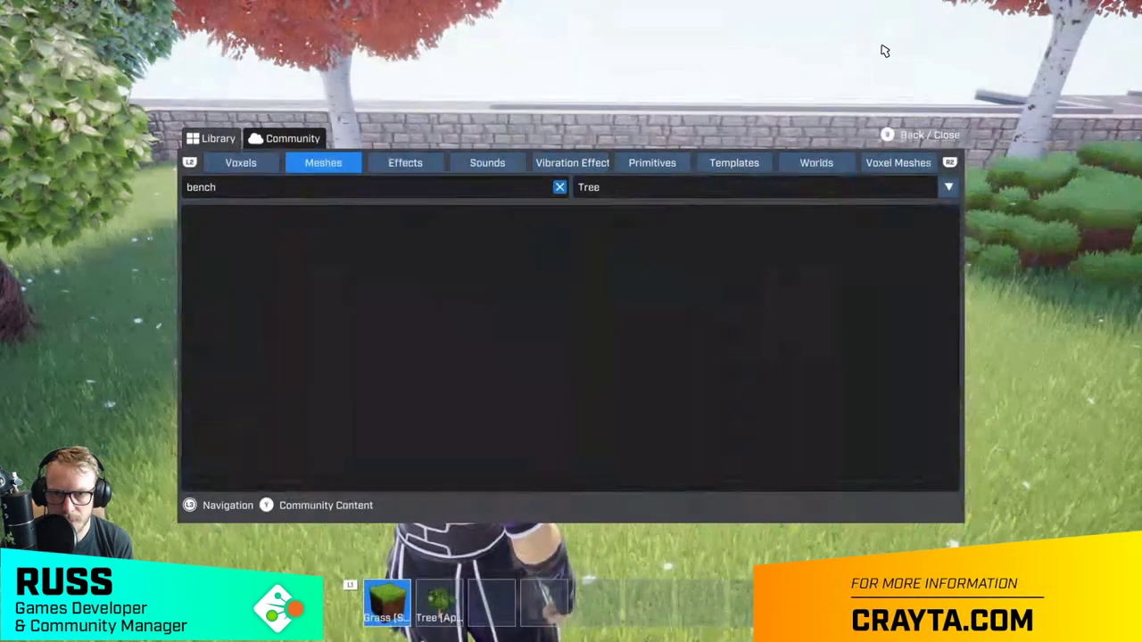
pyautogui.press('Right')
pyautogui.press('Return')
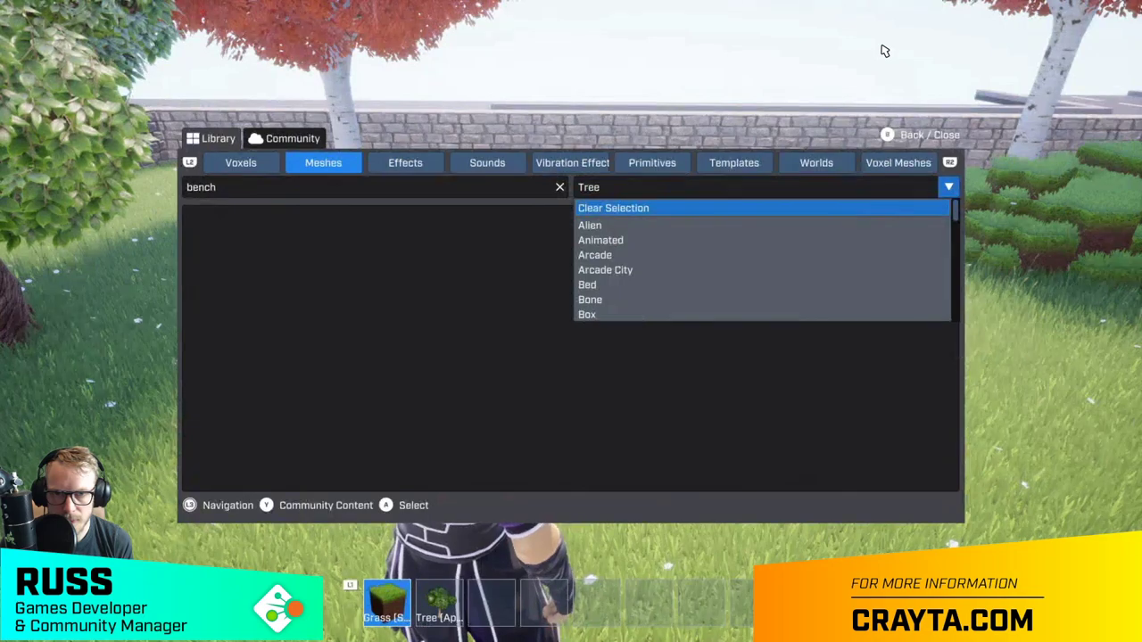
pyautogui.press('Return')
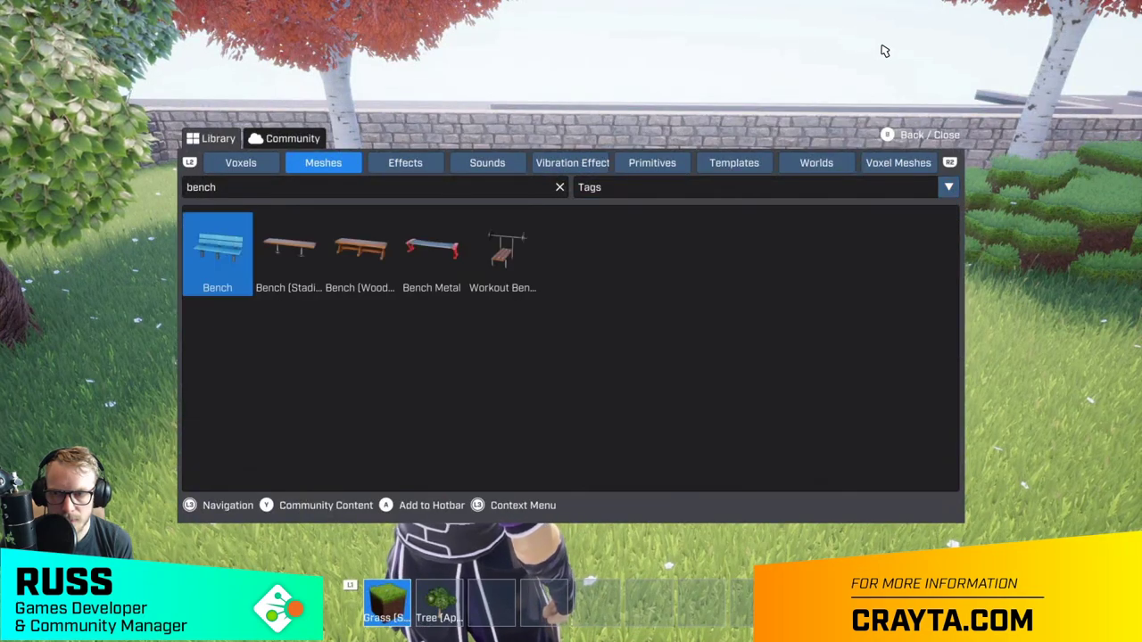
# - Add the Bench mesh to the hotbar and place a bench on the lawn in front of the grass mound
pyautogui.press('Right')
pyautogui.press('Left')
pyautogui.press('Return')
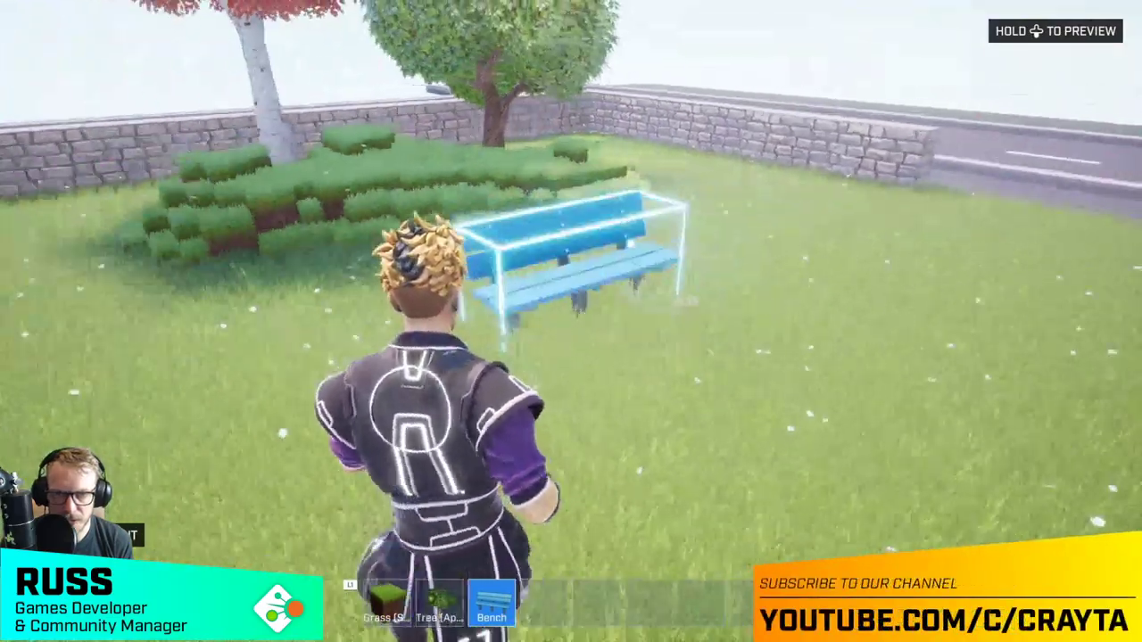
pyautogui.press('Return')
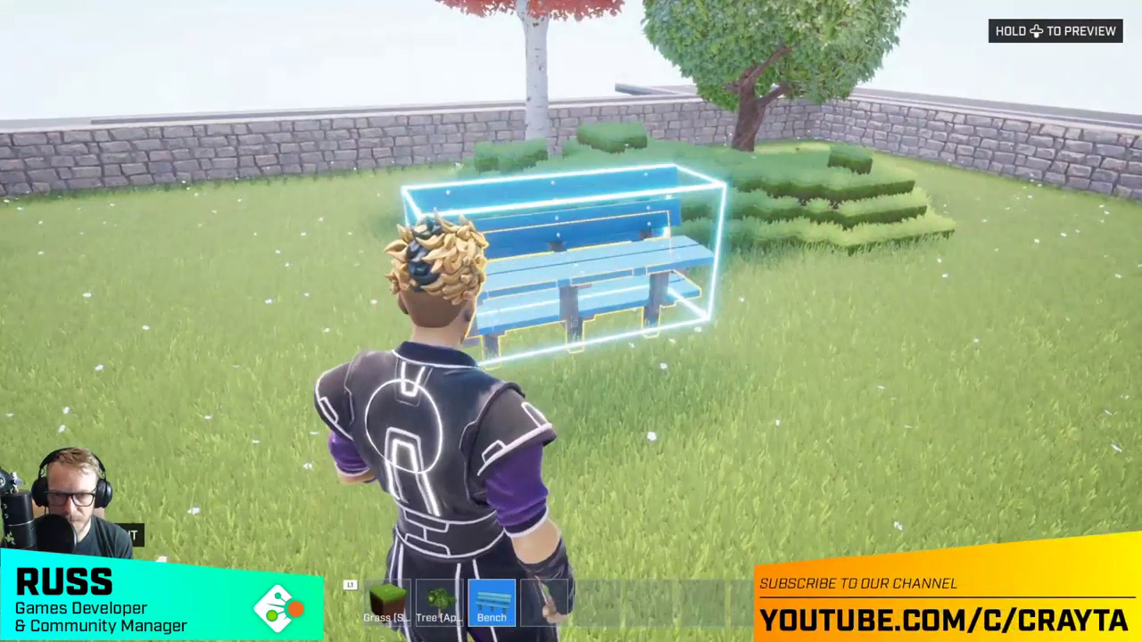
# - Replace the mesh library's text filter with "book"
pyautogui.press('Tab')
pyautogui.press('Up')
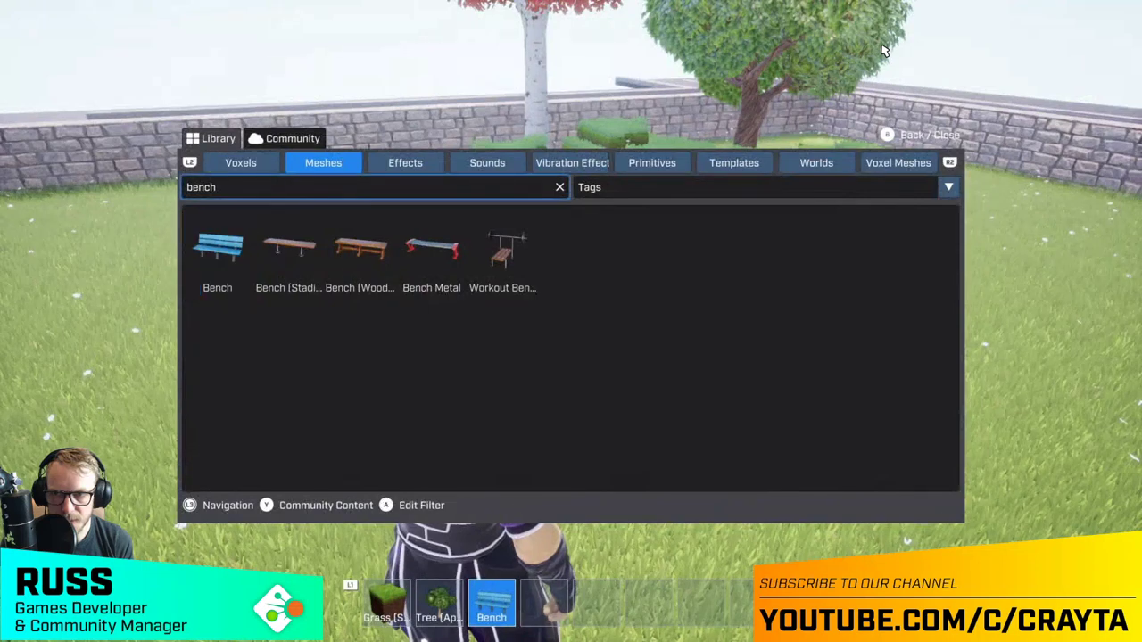
pyautogui.press('Return')
pyautogui.press('BackSpace')
pyautogui.press('BackSpace')
pyautogui.press('BackSpace')
pyautogui.press('BackSpace')
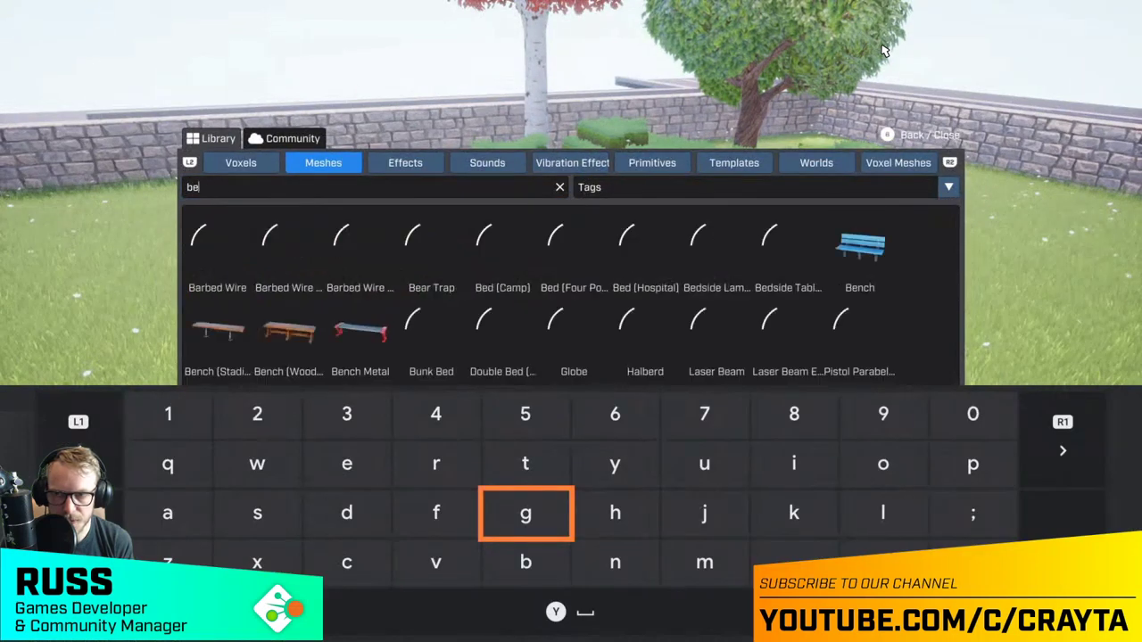
pyautogui.press('Right')
pyautogui.press('Right')
pyautogui.press('Right')
pyautogui.press('Up')
pyautogui.press('Right')
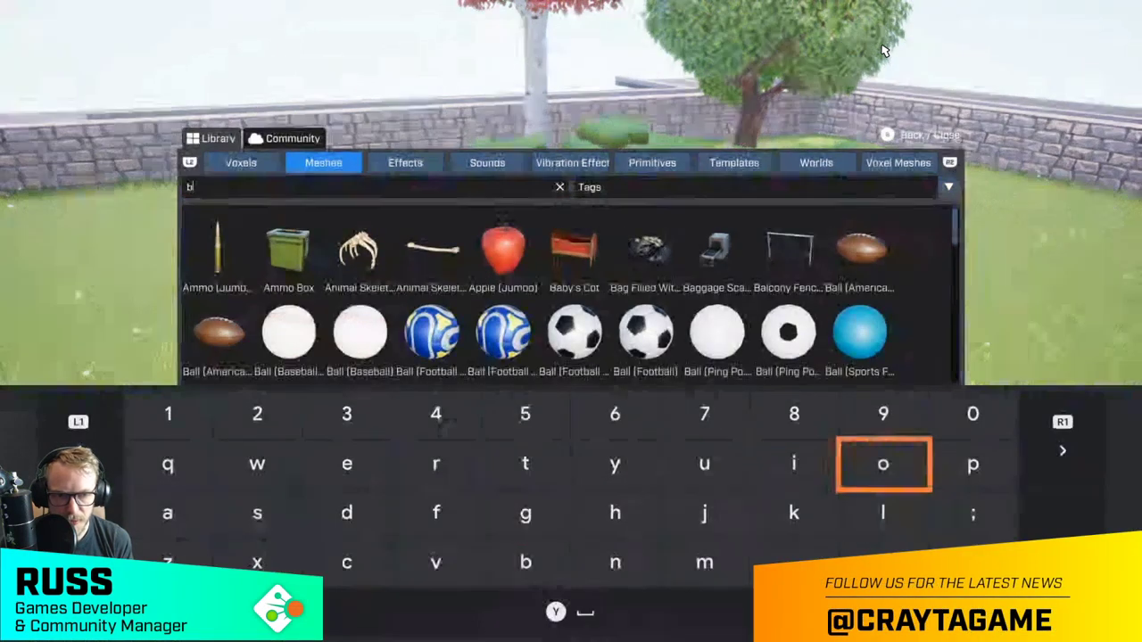
pyautogui.write('oo')
pyautogui.press('Left')
pyautogui.press('Left')
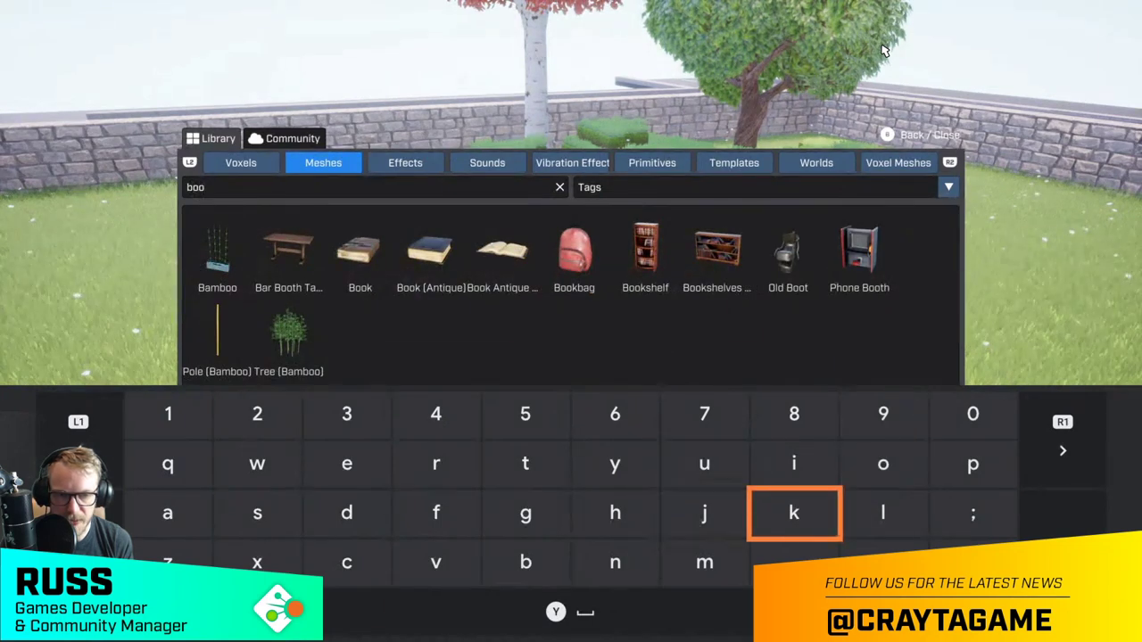
pyautogui.write('k')
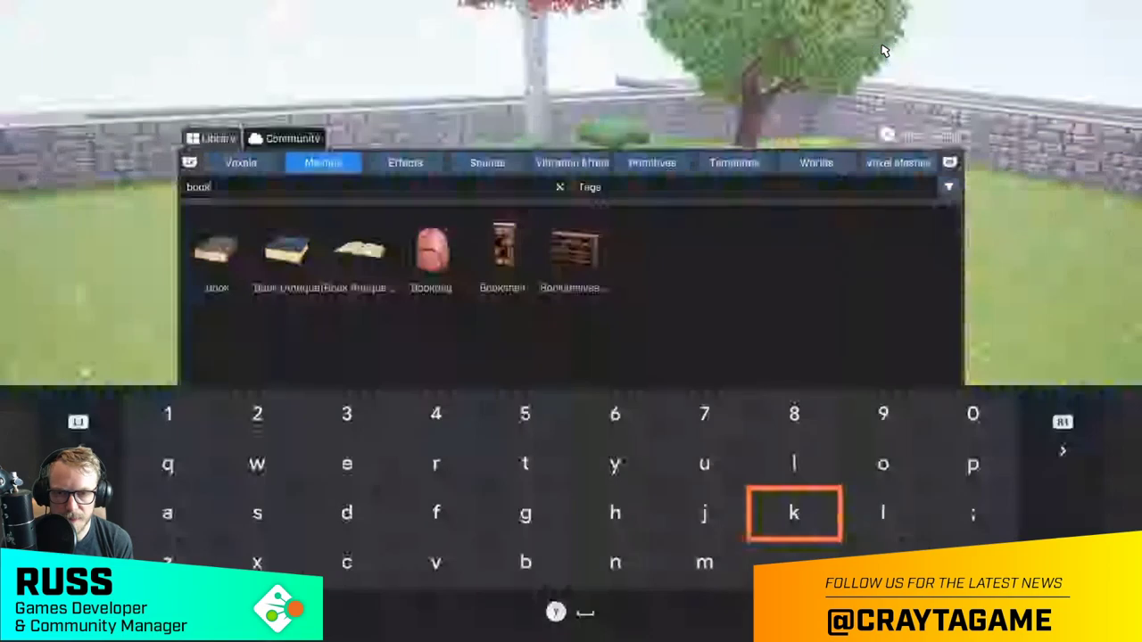
pyautogui.press('Return')
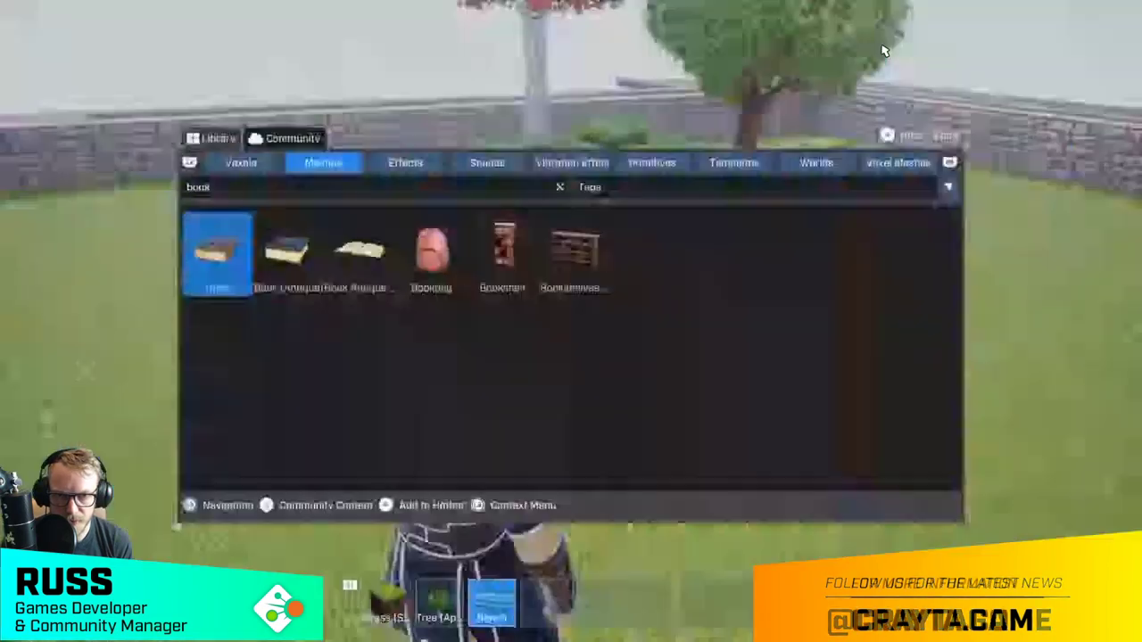
# - Add the Book mesh to the hotbar and place a book near one end of the blue bench's seat
pyautogui.press('y')
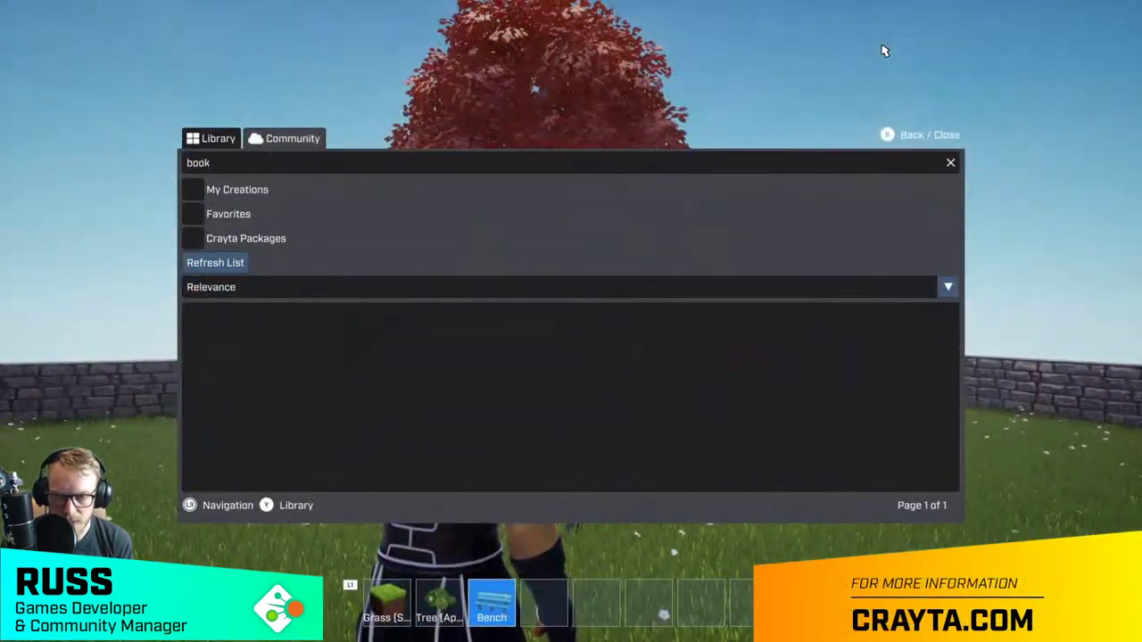
pyautogui.press('Escape')
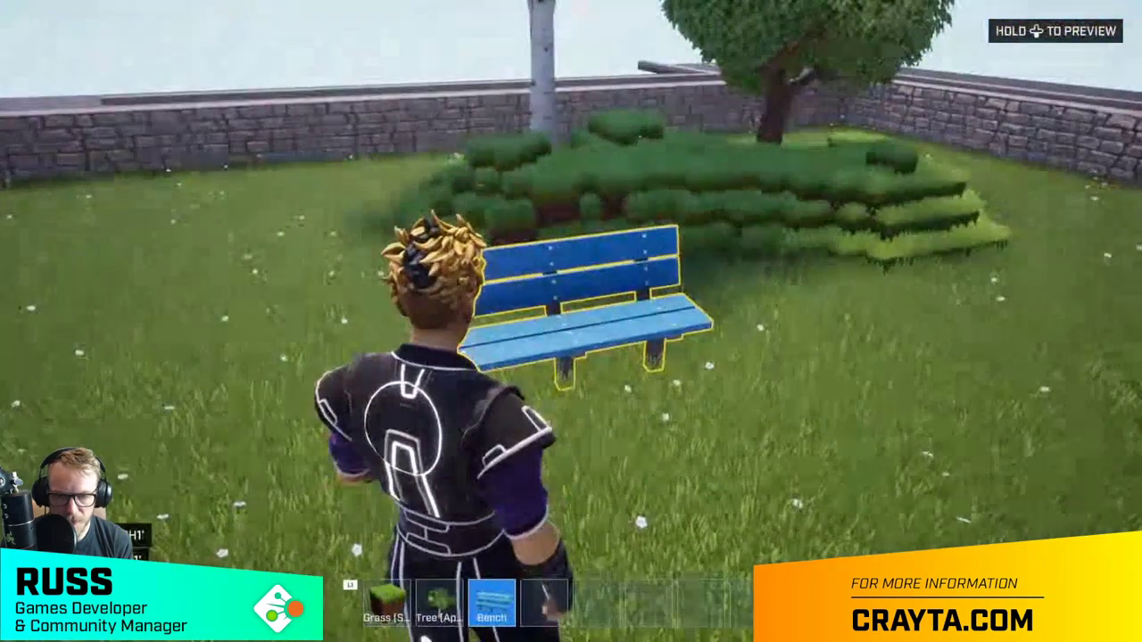
pyautogui.press('Tab')
pyautogui.press('Return')
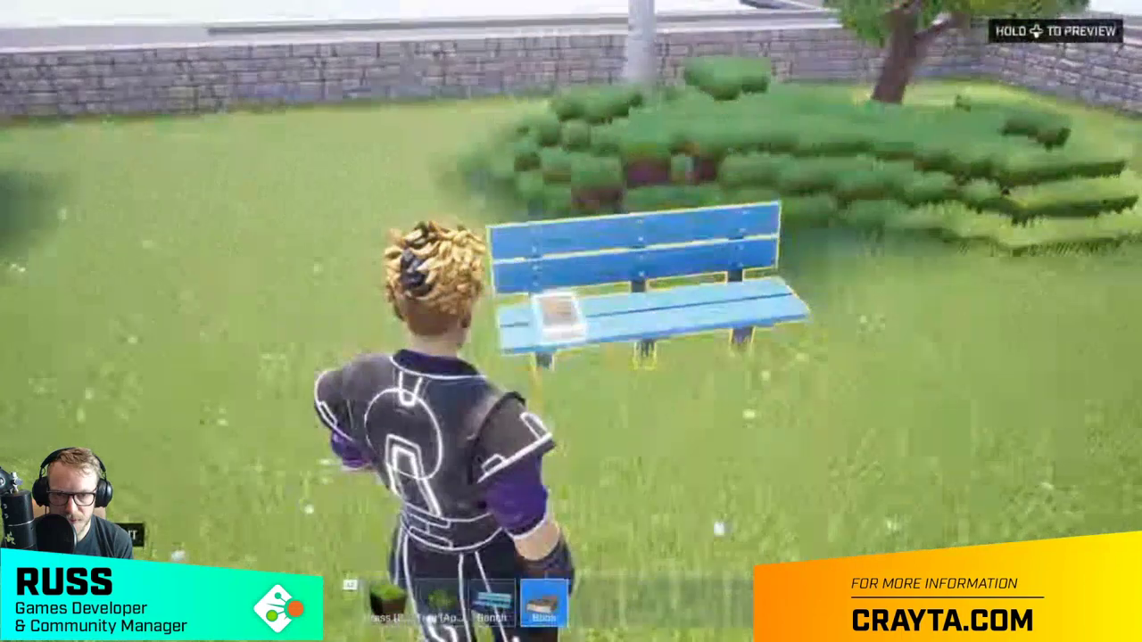
pyautogui.click(560, 317)
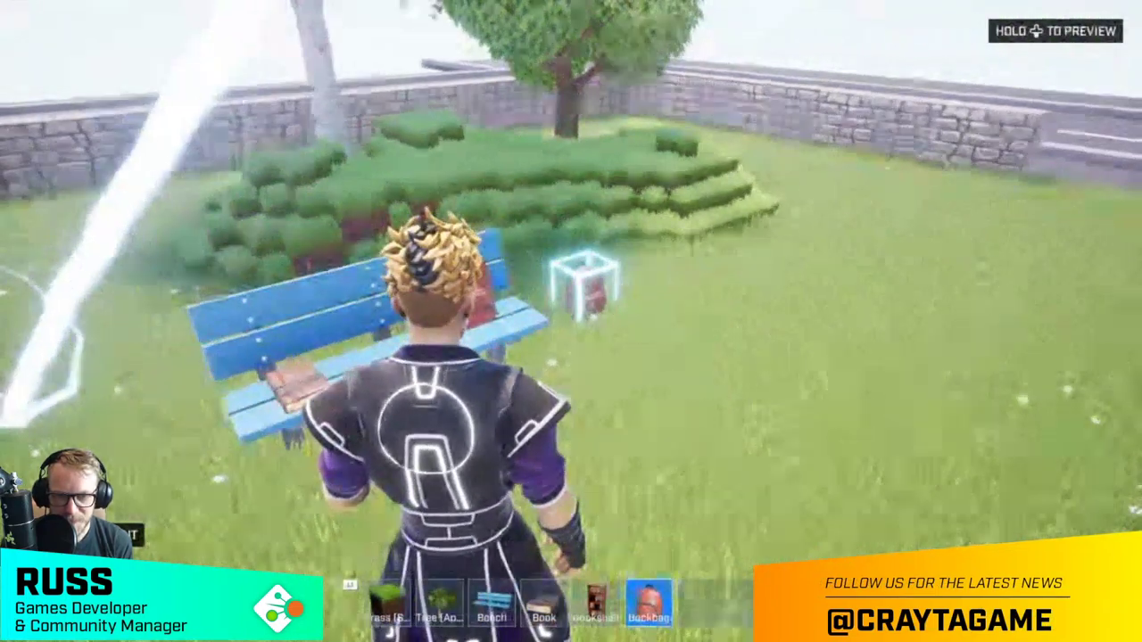
# - Rotate the red bookbag on the bench by setting its middle rotation value to 50
pyautogui.scroll(1, 571, 321)
pyautogui.press('Escape')
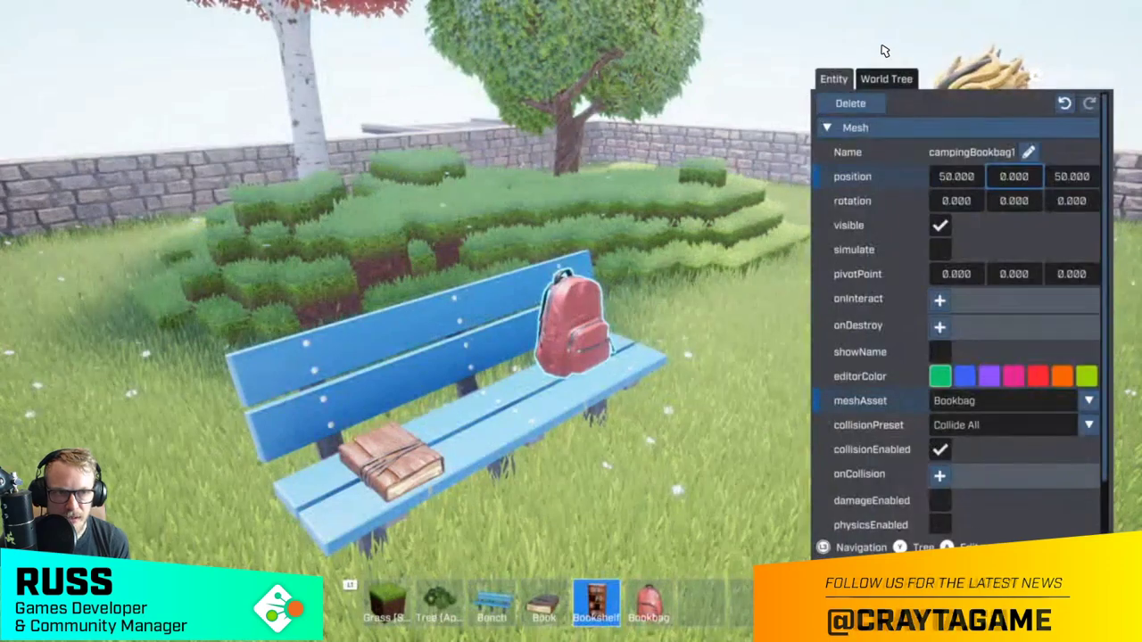
pyautogui.press('Left')
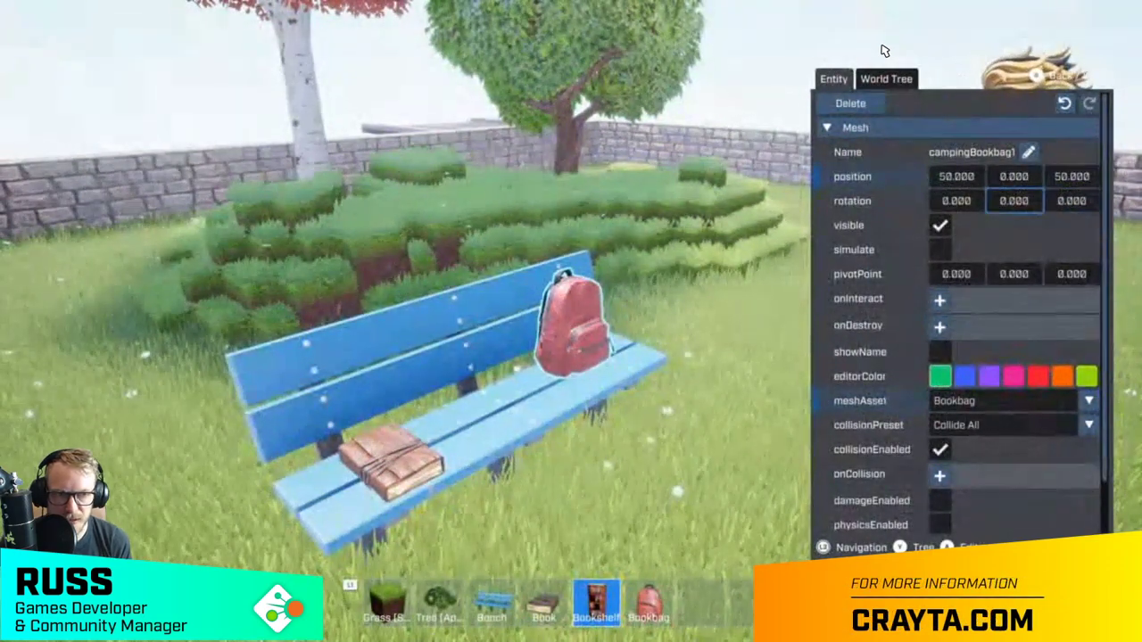
pyautogui.press('Return')
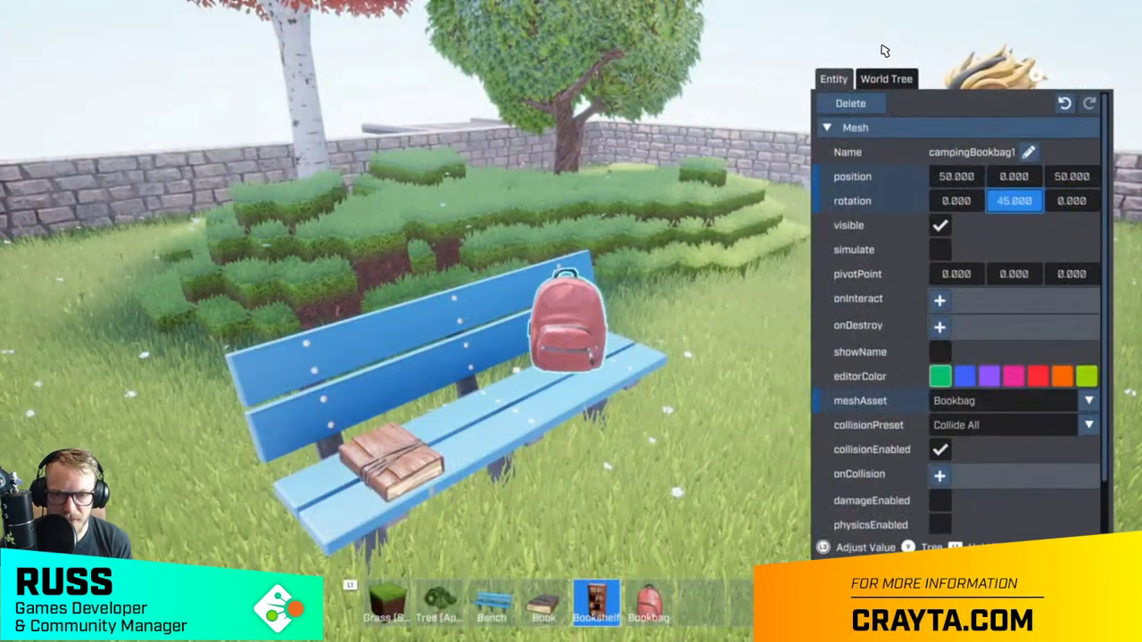
pyautogui.press('Return')
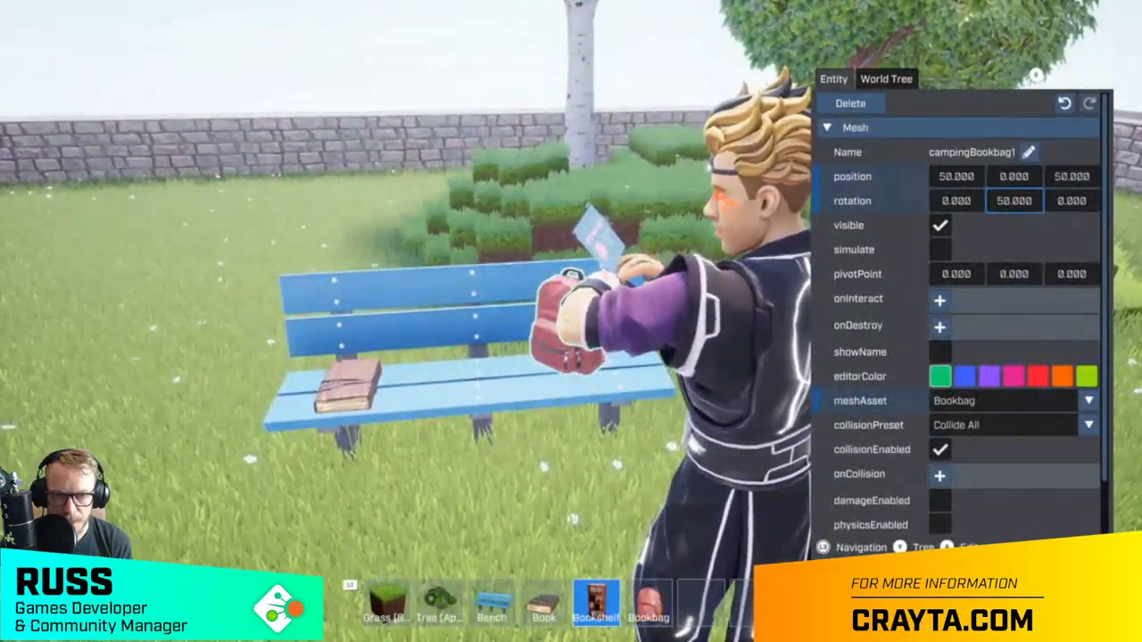
pyautogui.press('Escape')
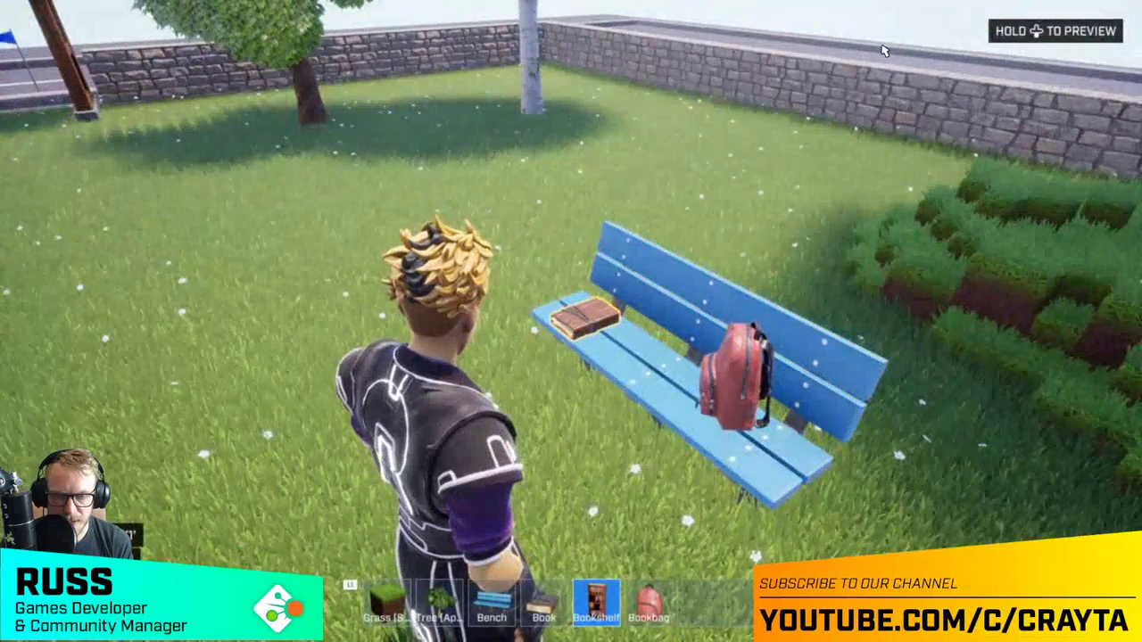
# - Shift the book along the bench seat by setting its first position value to -37.5
pyautogui.press('f')
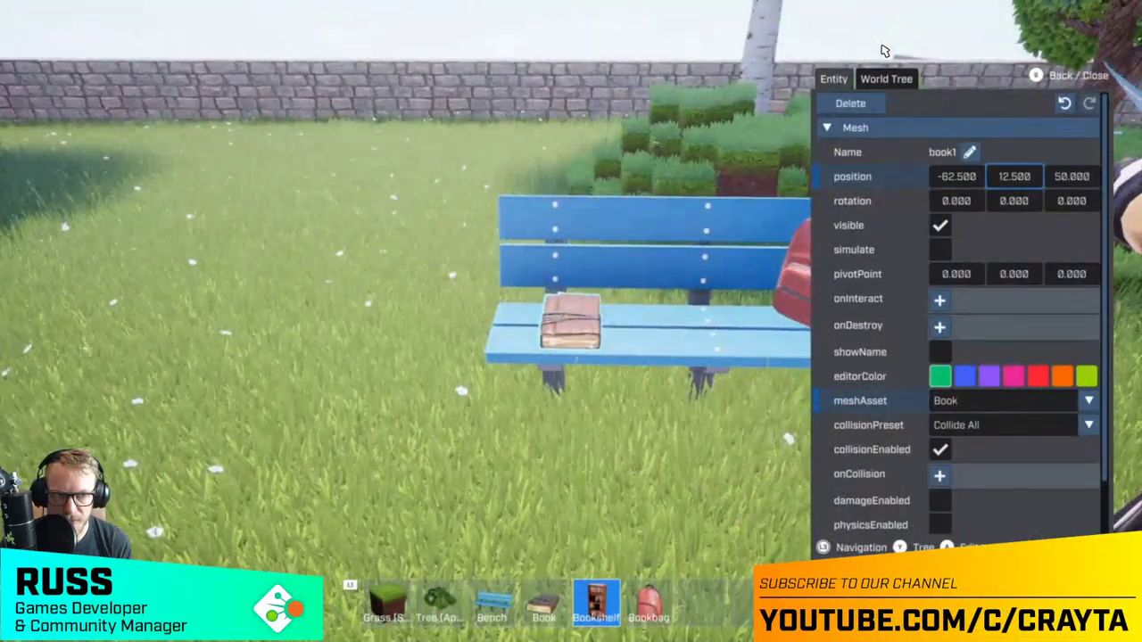
pyautogui.press('Return')
pyautogui.press('Down')
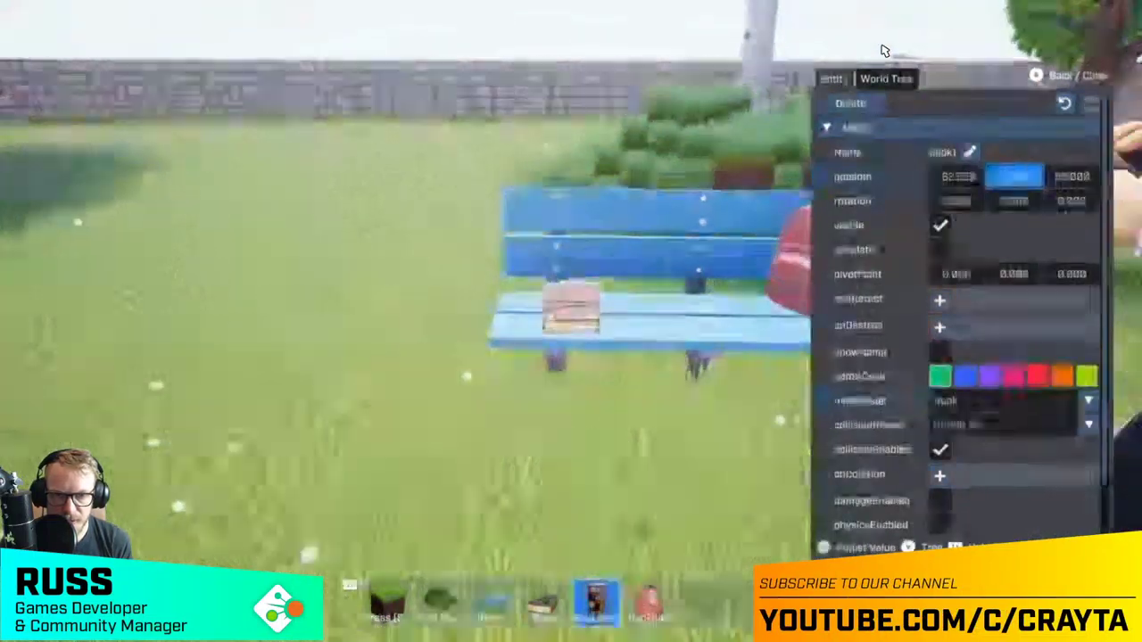
pyautogui.press('Return')
pyautogui.press('Left')
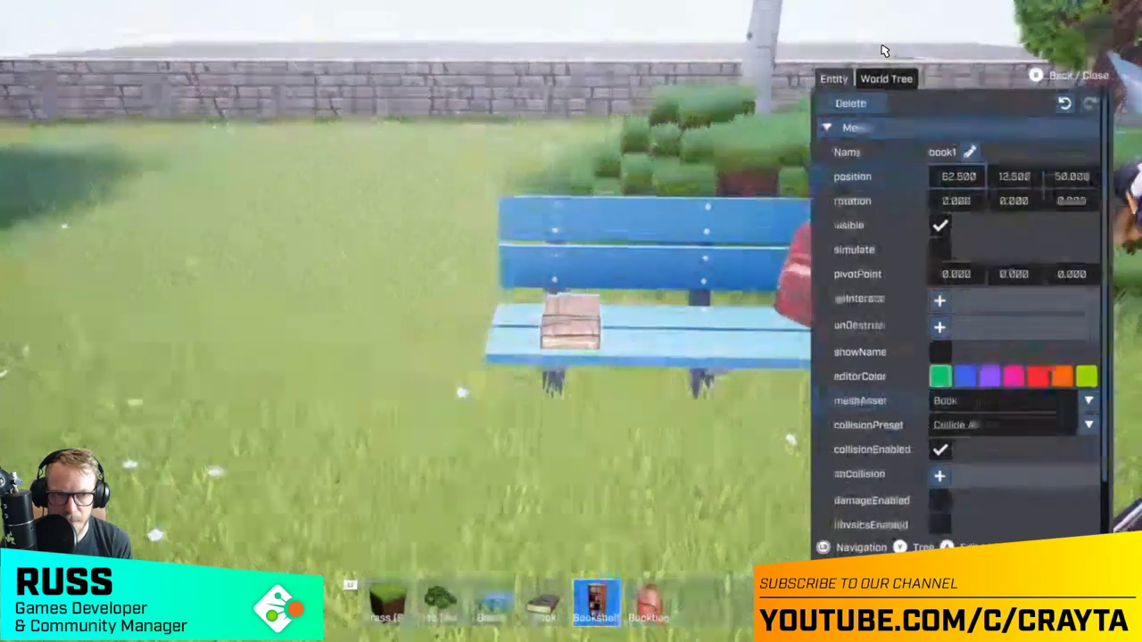
pyautogui.press('Return')
pyautogui.press('Return')
pyautogui.press('Right')
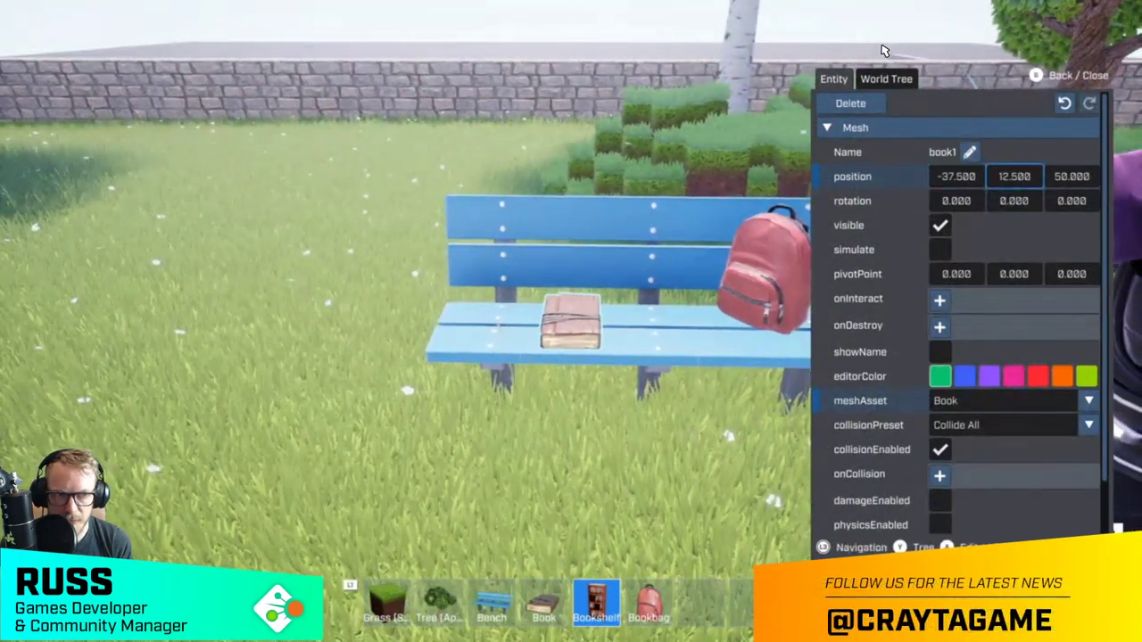
# - Rotate the book on the bench by setting its middle rotation value to -30
pyautogui.press('Return')
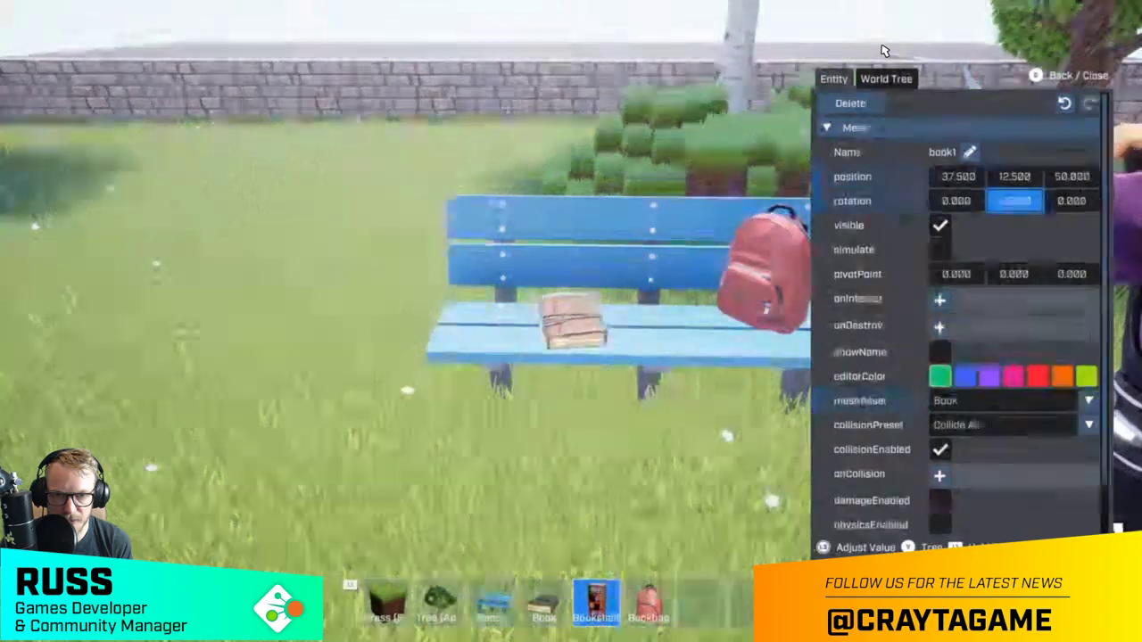
pyautogui.press('Left')
pyautogui.press('Left')
pyautogui.press('Return')
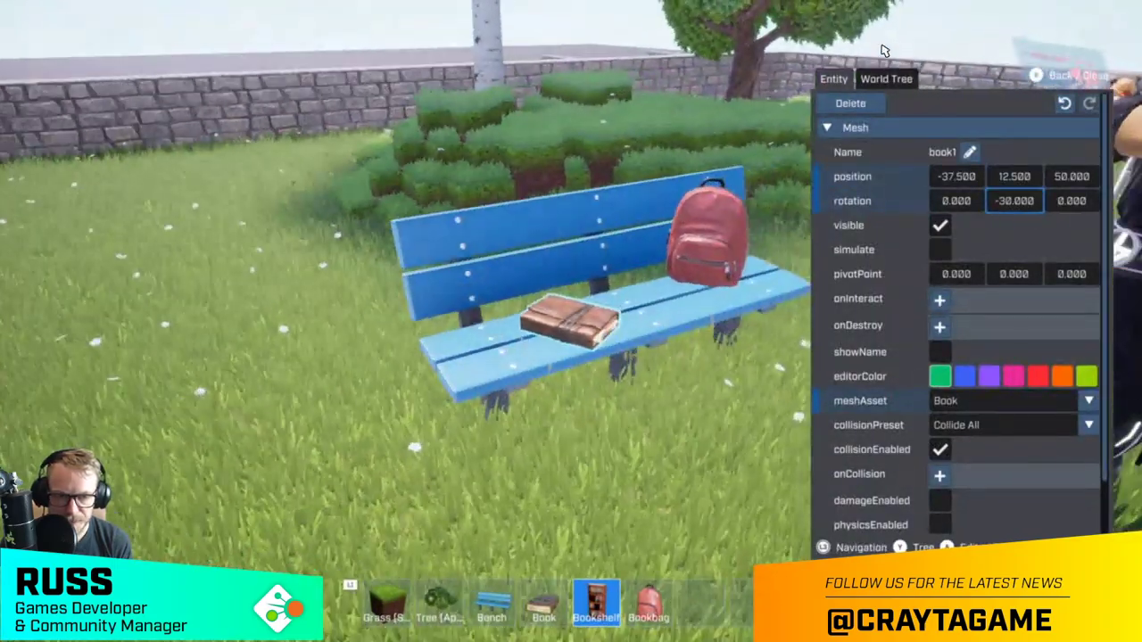
pyautogui.press('Escape')
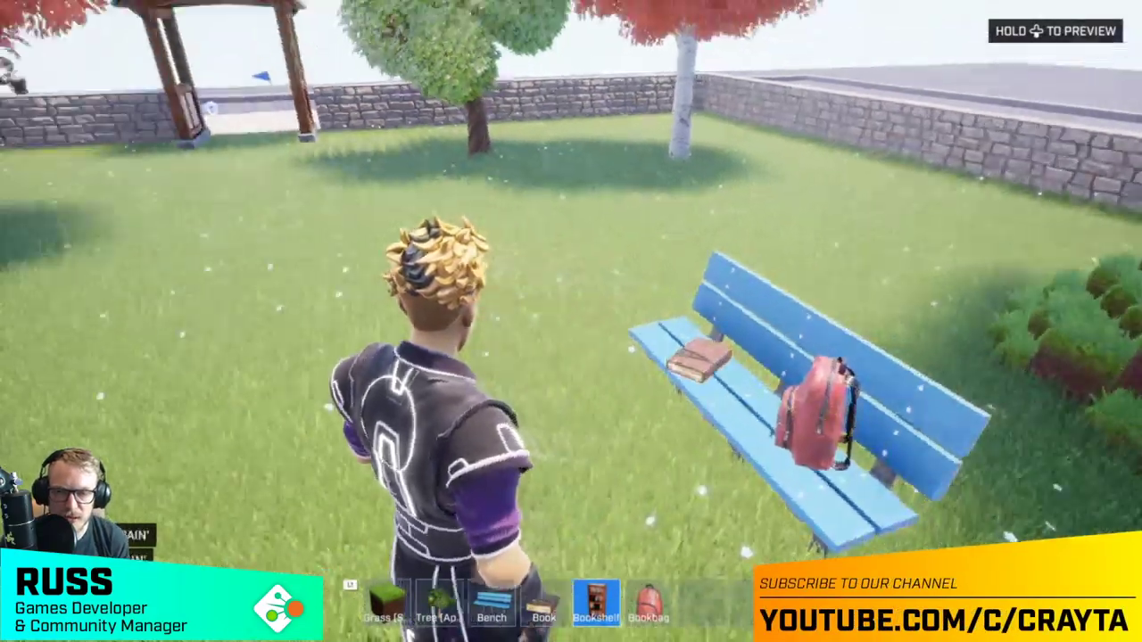
# - Walk around inside the park to inspect its trees, grass mounds, bench, boundary walls and porch entrances
pyautogui.press('w')
pyautogui.press('w')
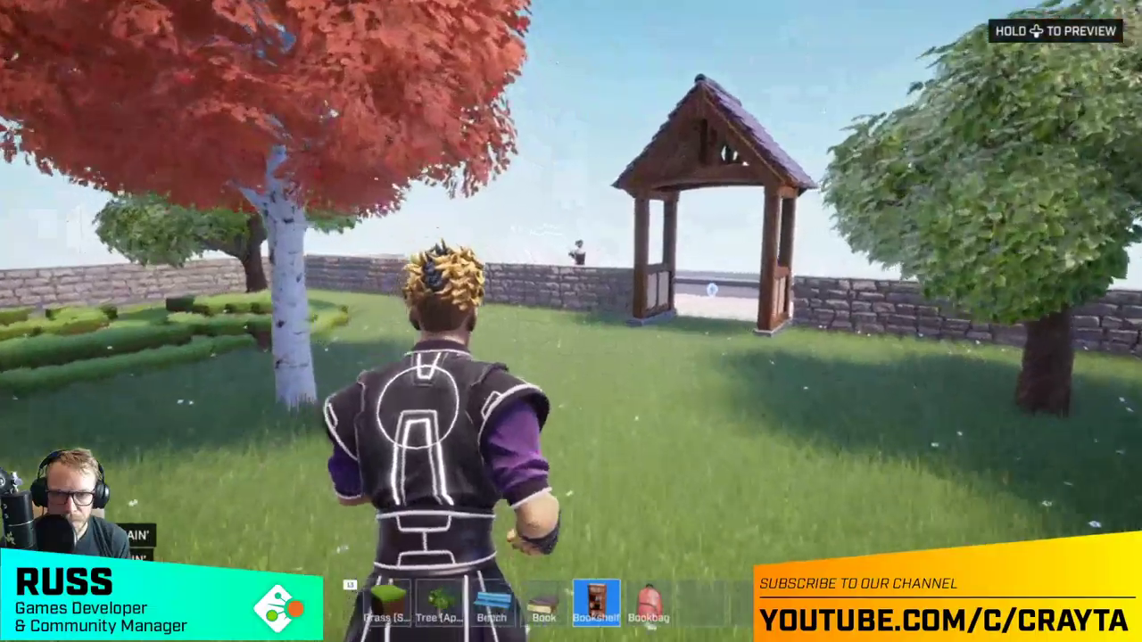
pyautogui.press('w')
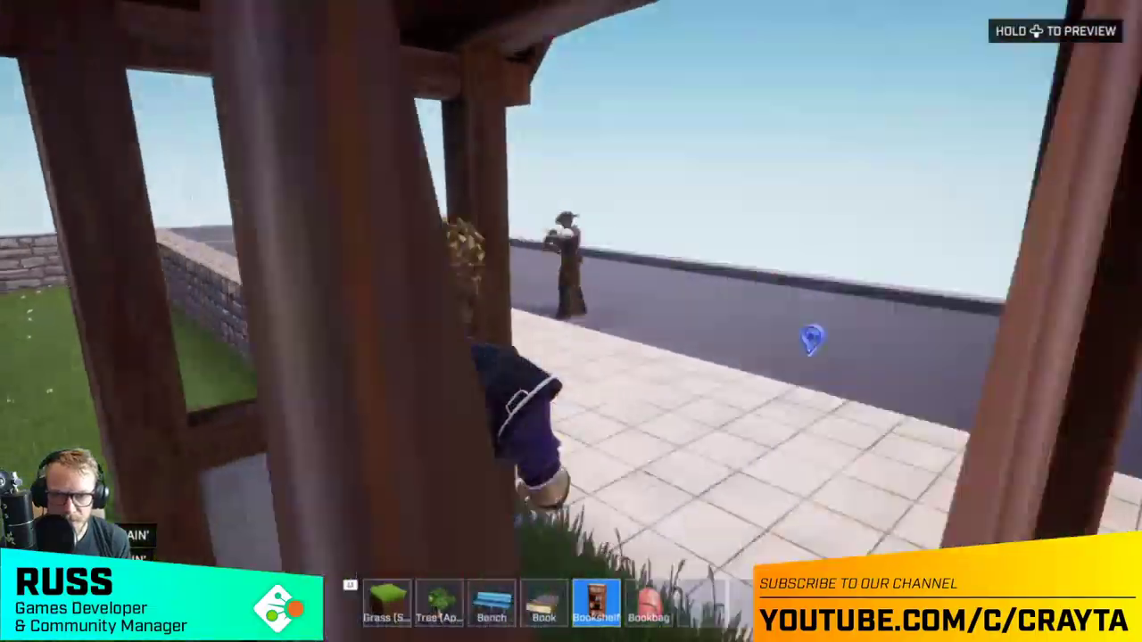
pyautogui.press('w')
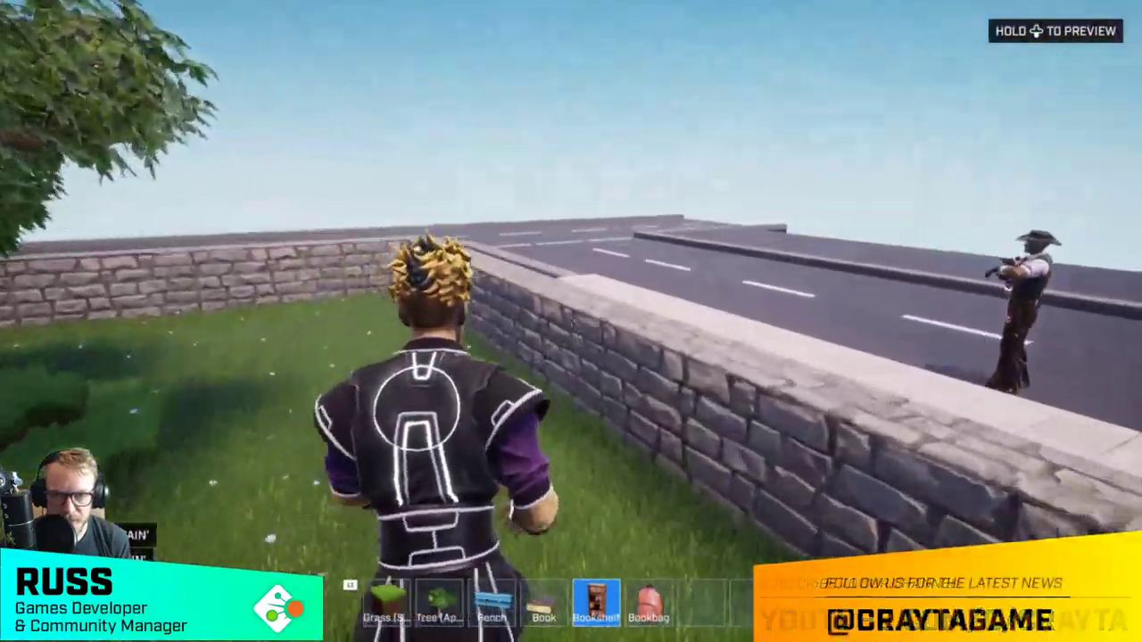
pyautogui.press('w')
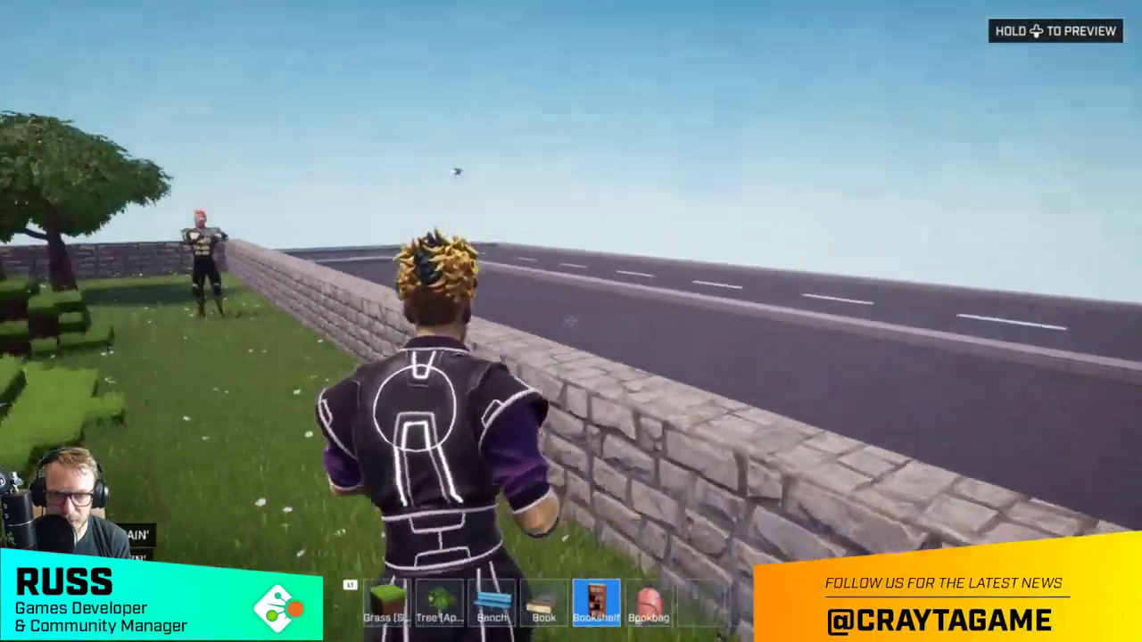
pyautogui.press('w')
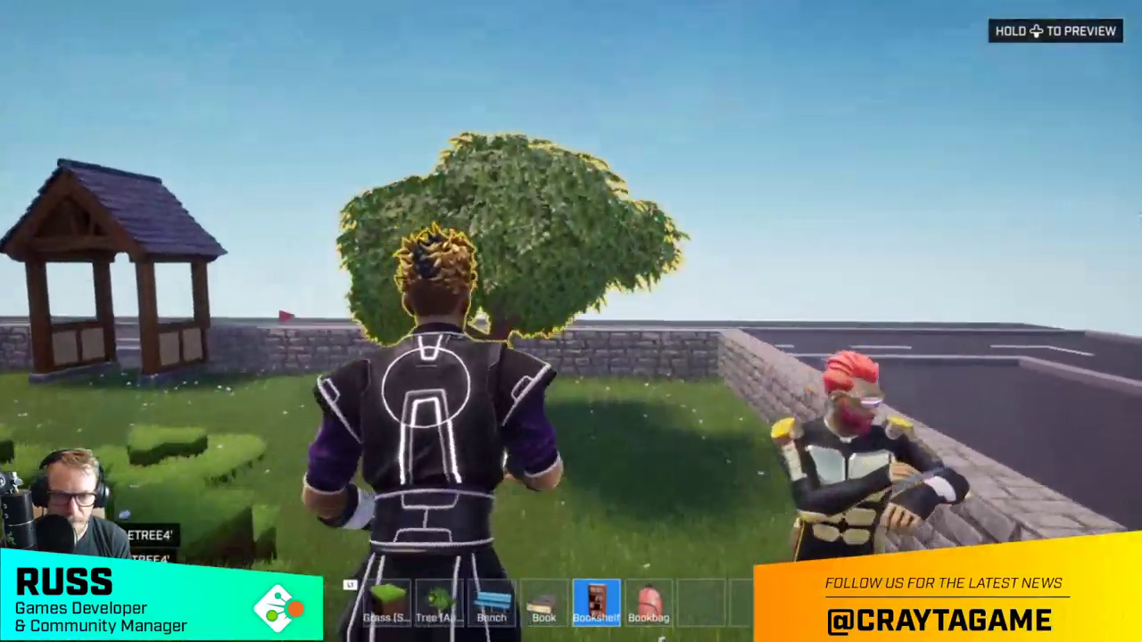
pyautogui.press('w')
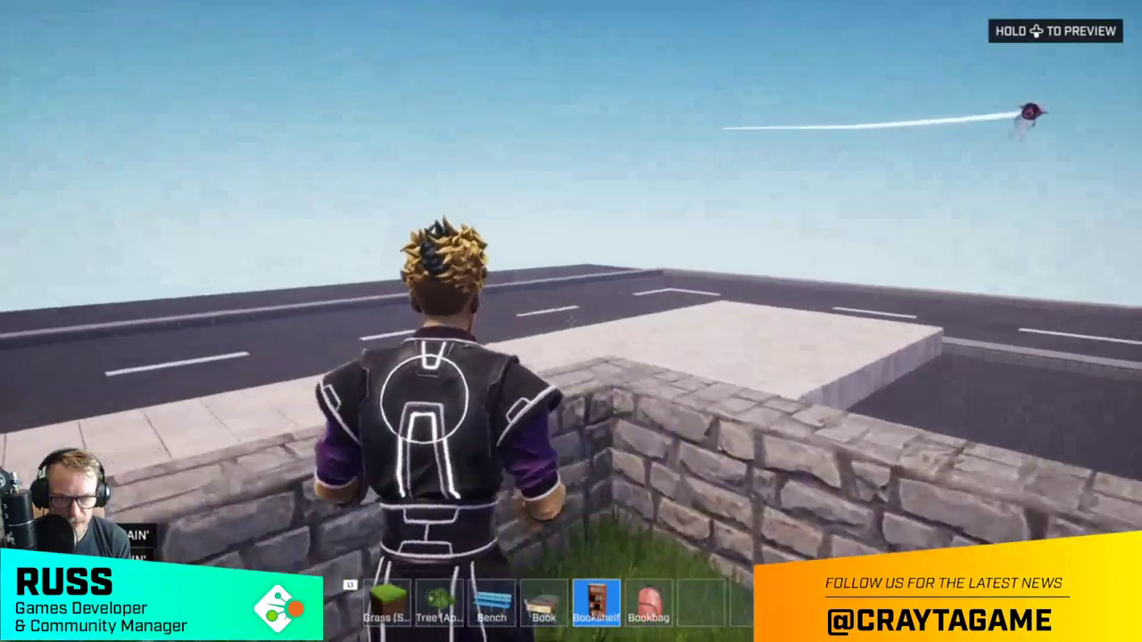
pyautogui.press('w')
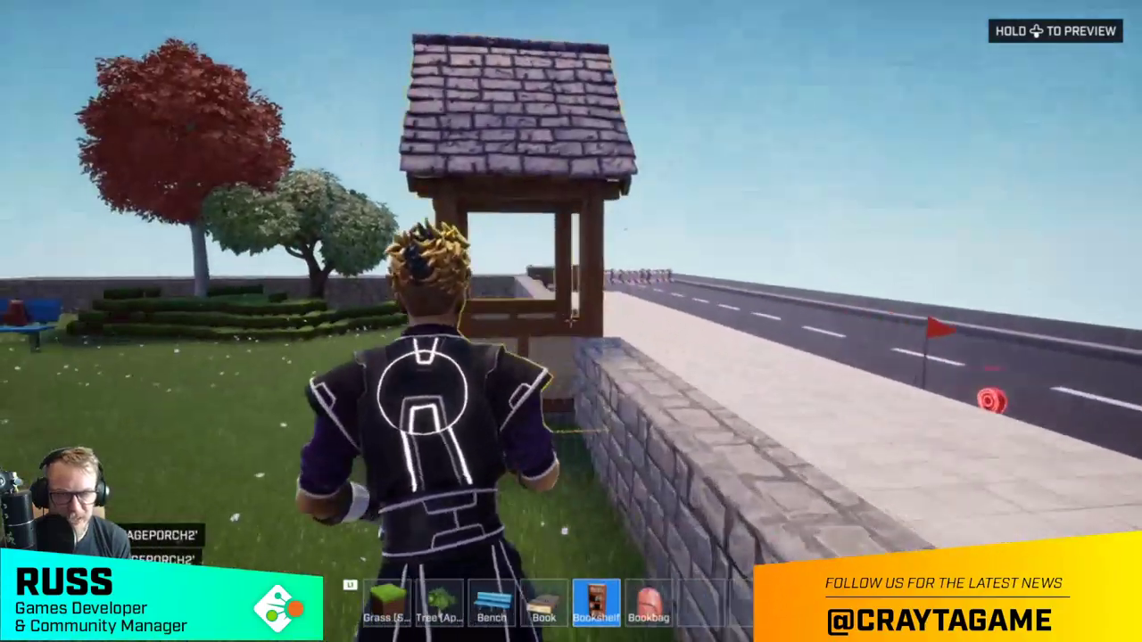
pyautogui.press('w')
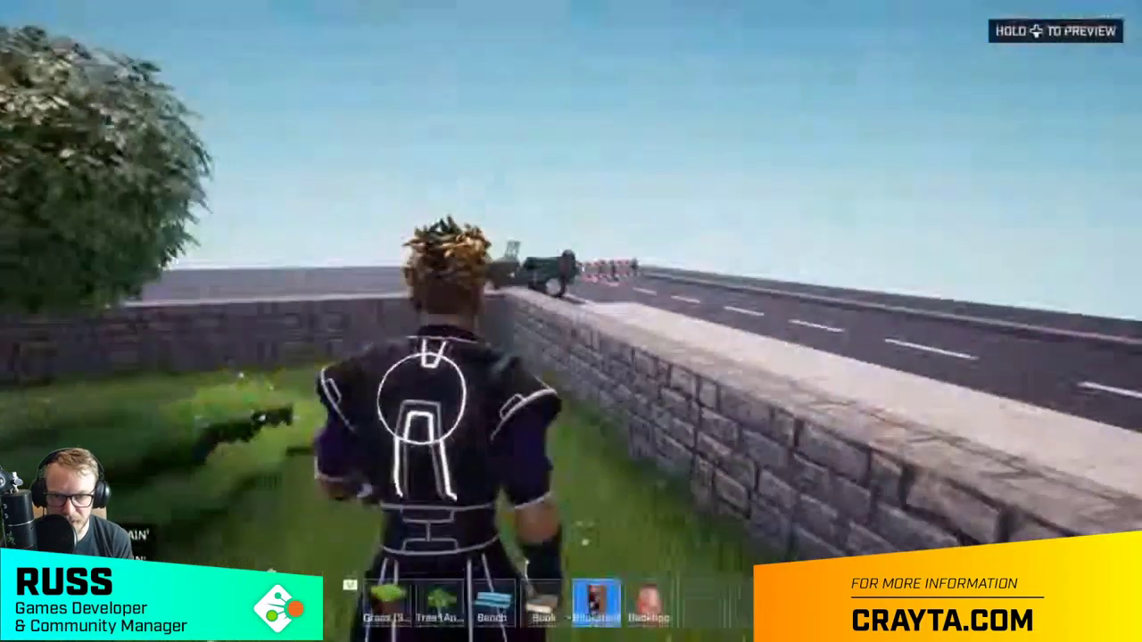
pyautogui.press('w')
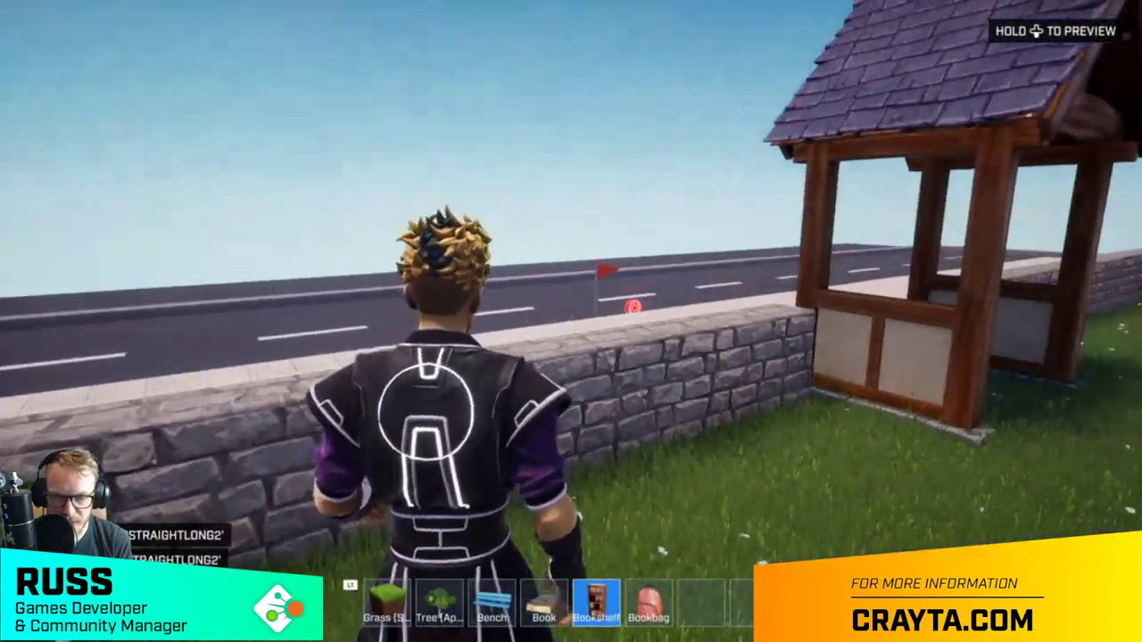
pyautogui.press('w')
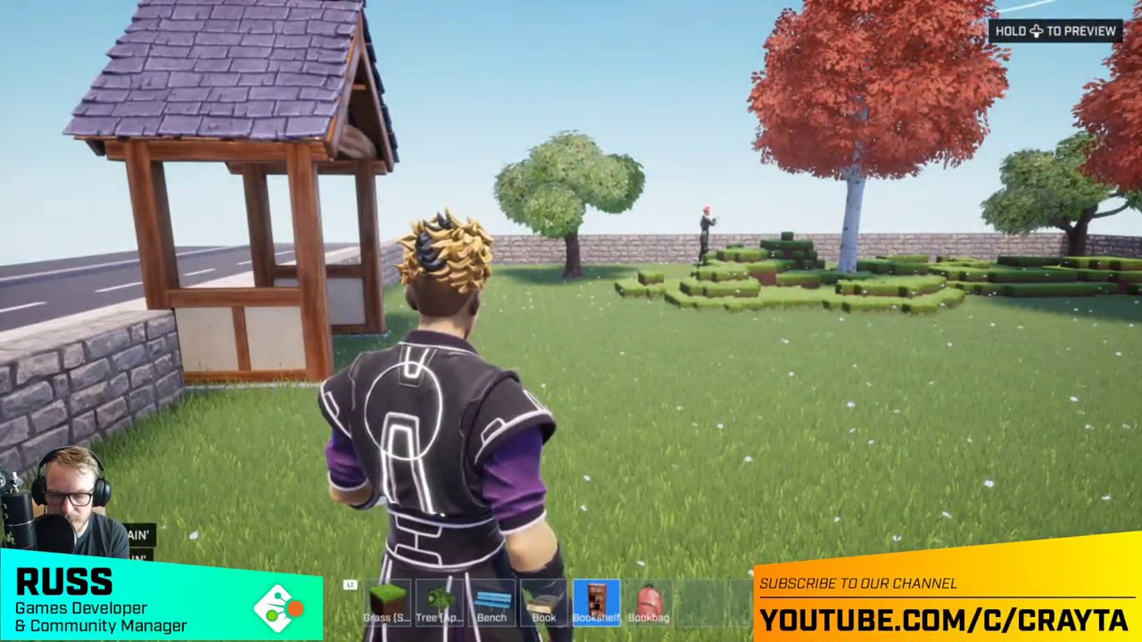
pyautogui.press('w')
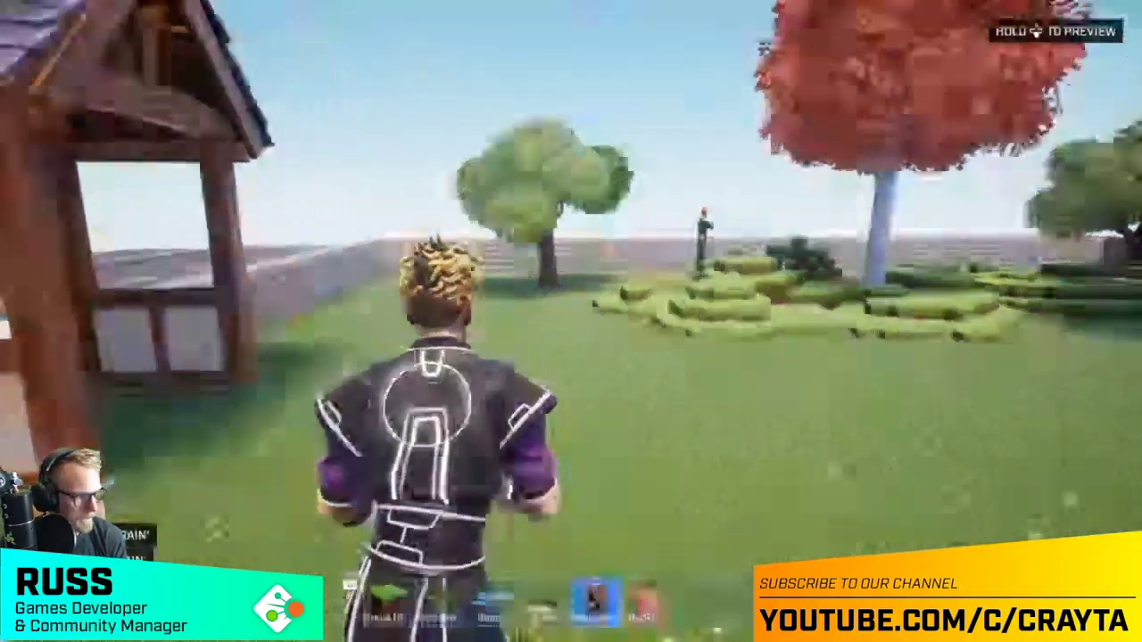
pyautogui.press('w')
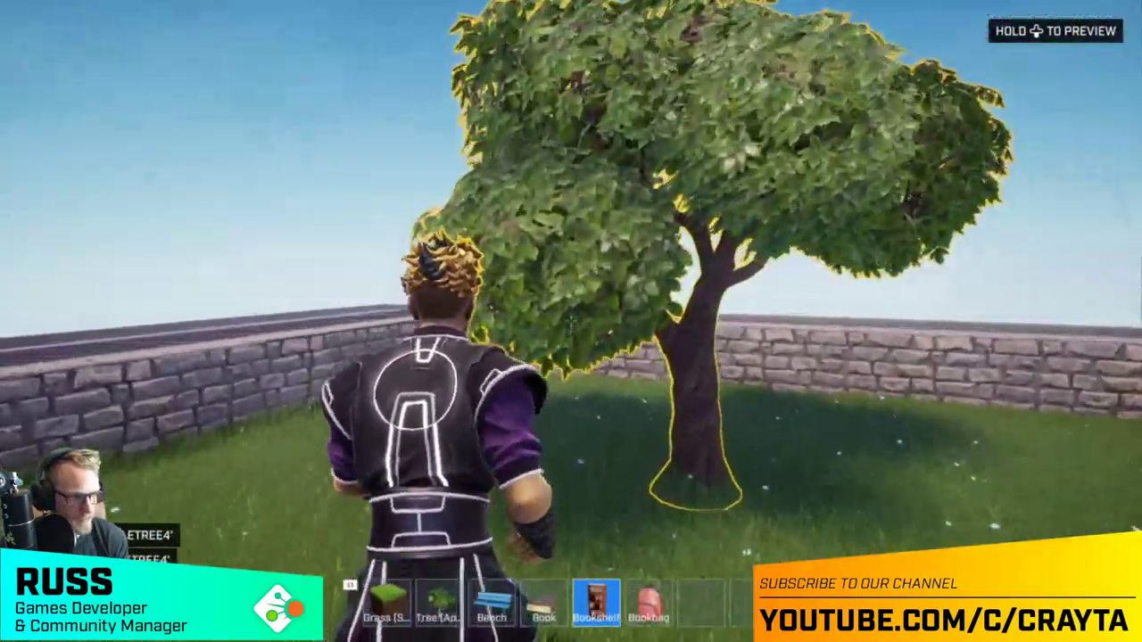
pyautogui.press('w')
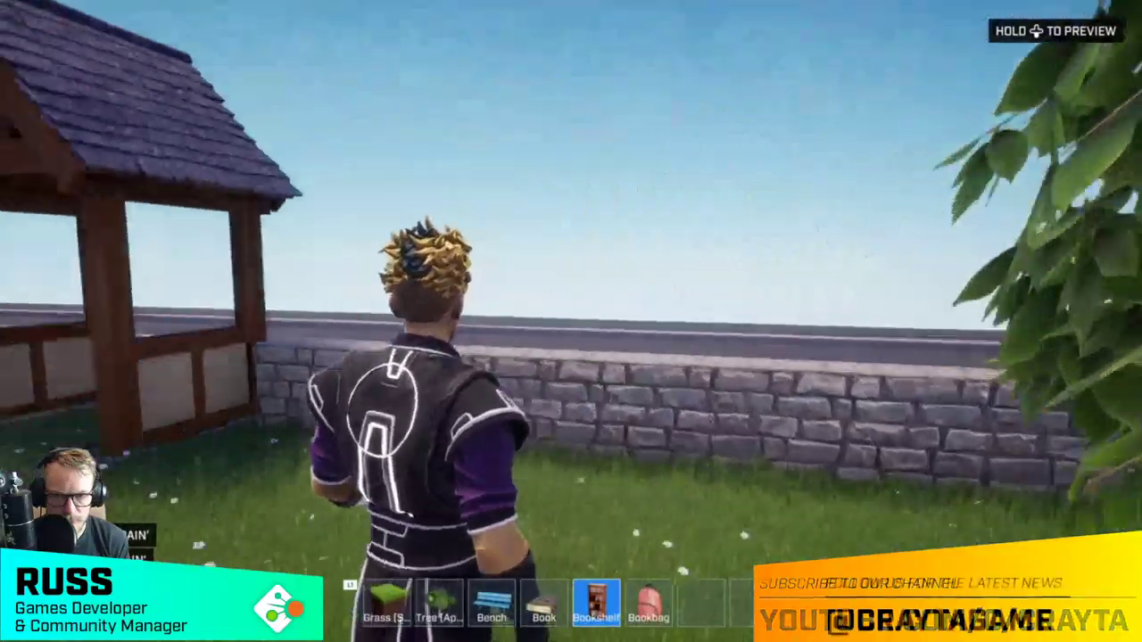
pyautogui.press('w')
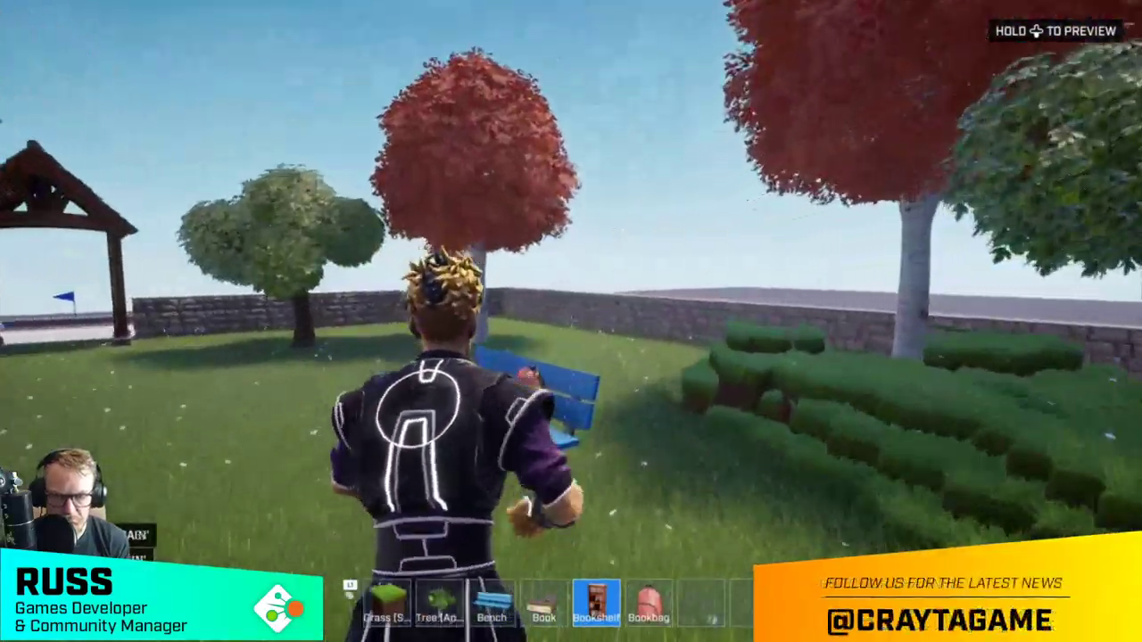
pyautogui.press('w')
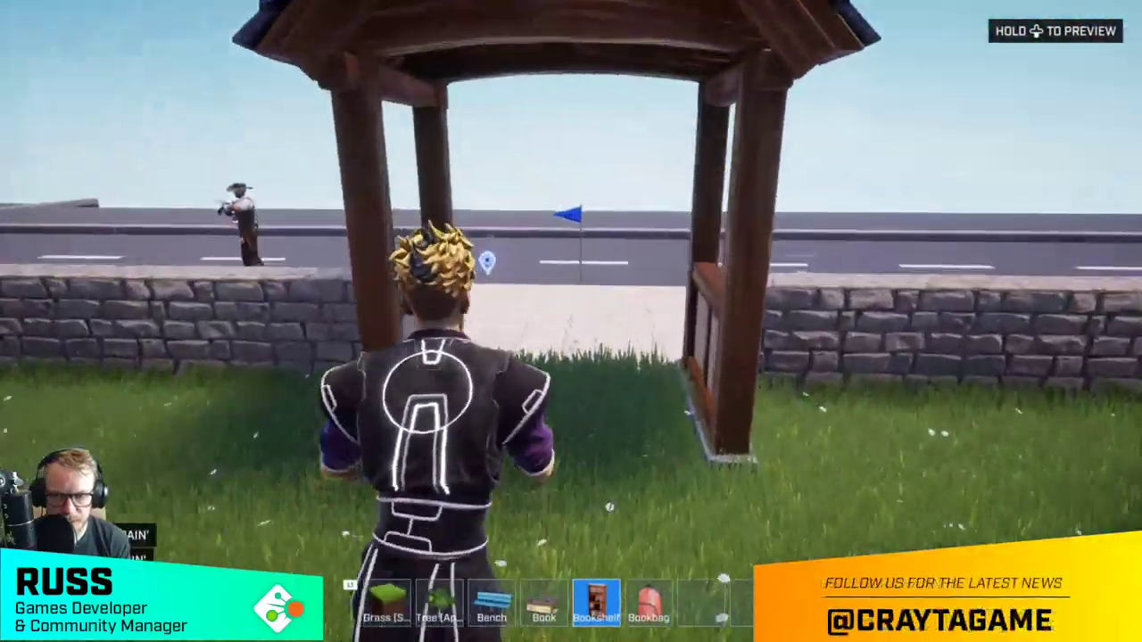
pyautogui.press('w')
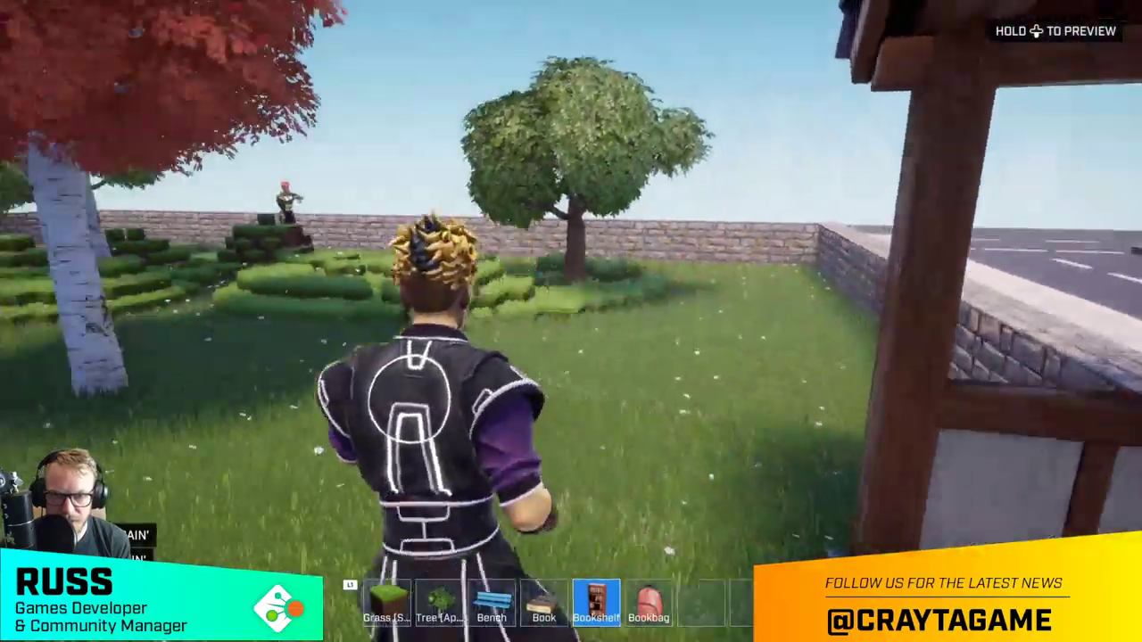
pyautogui.press('w')
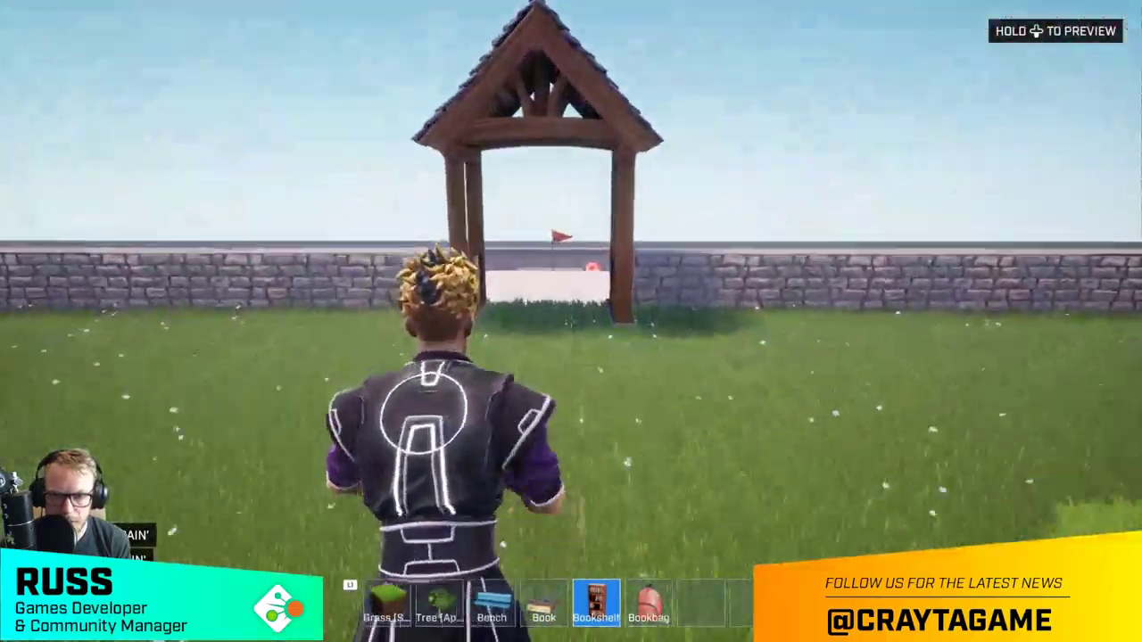
# - Inspect the pavement and roads outside the park, from the red flag's side across to the blue flag's side and the empty ground beyond
pyautogui.press('w')
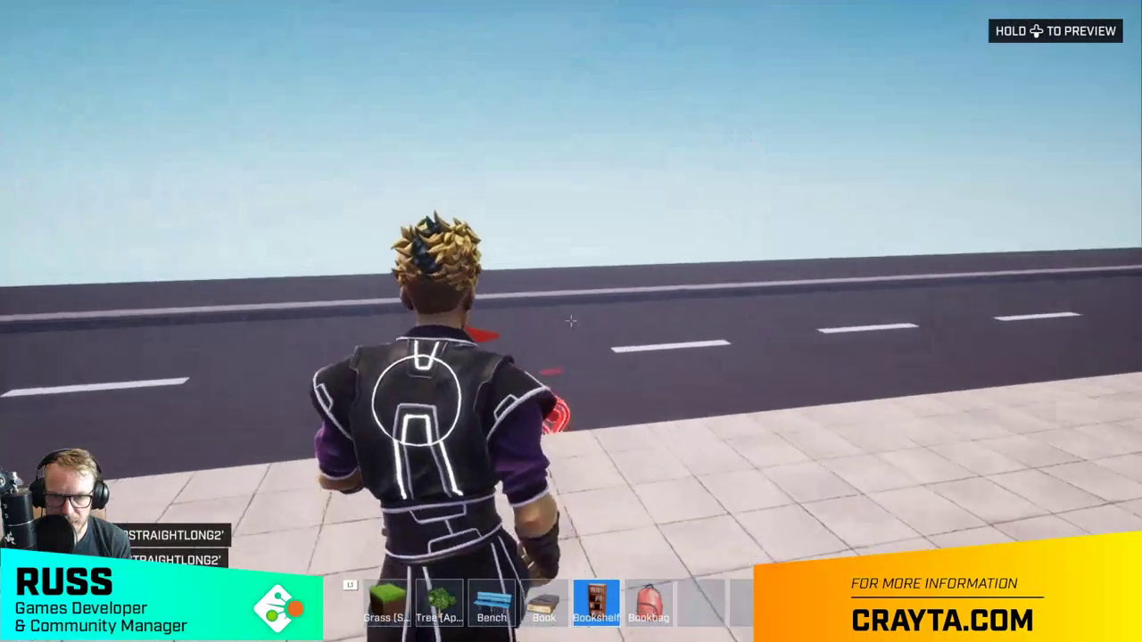
pyautogui.press('s')
pyautogui.press('s')
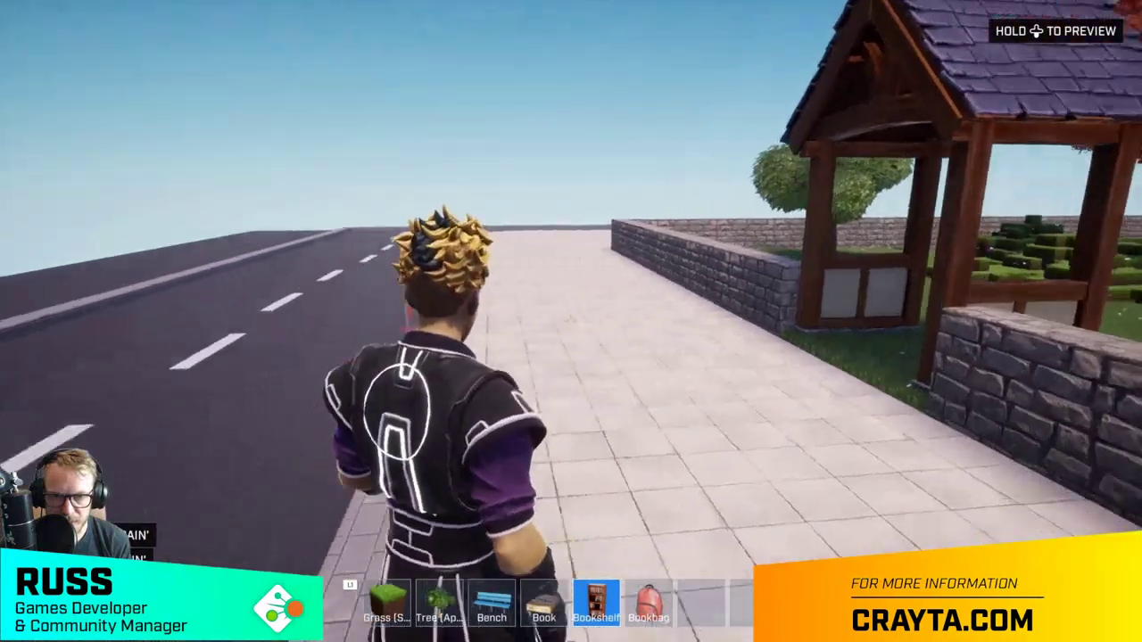
pyautogui.press('w')
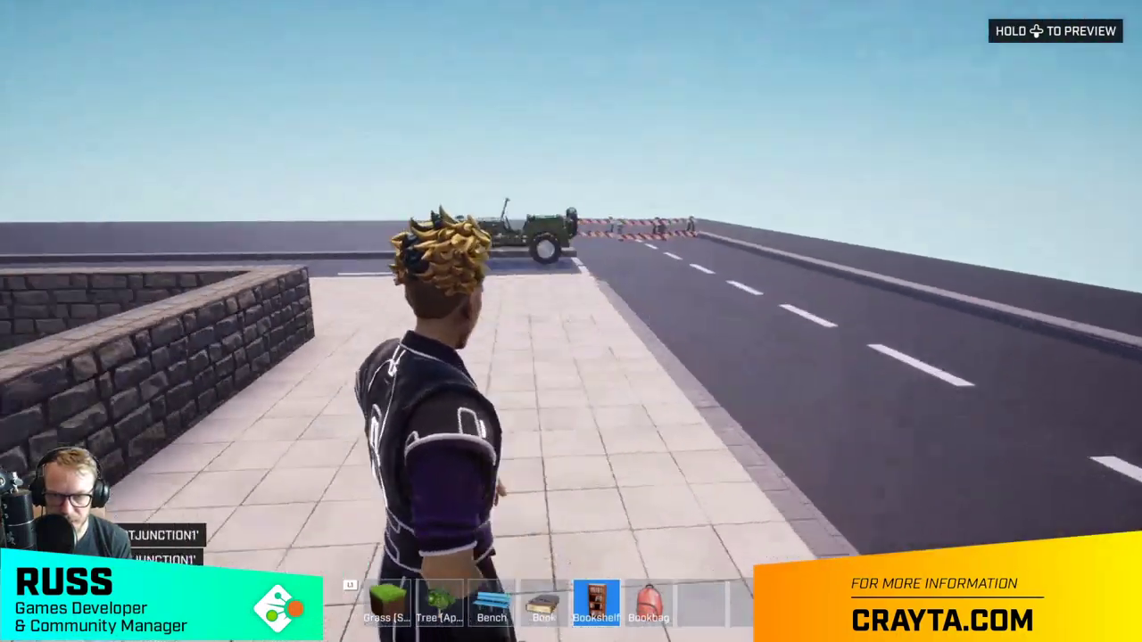
pyautogui.press('w')
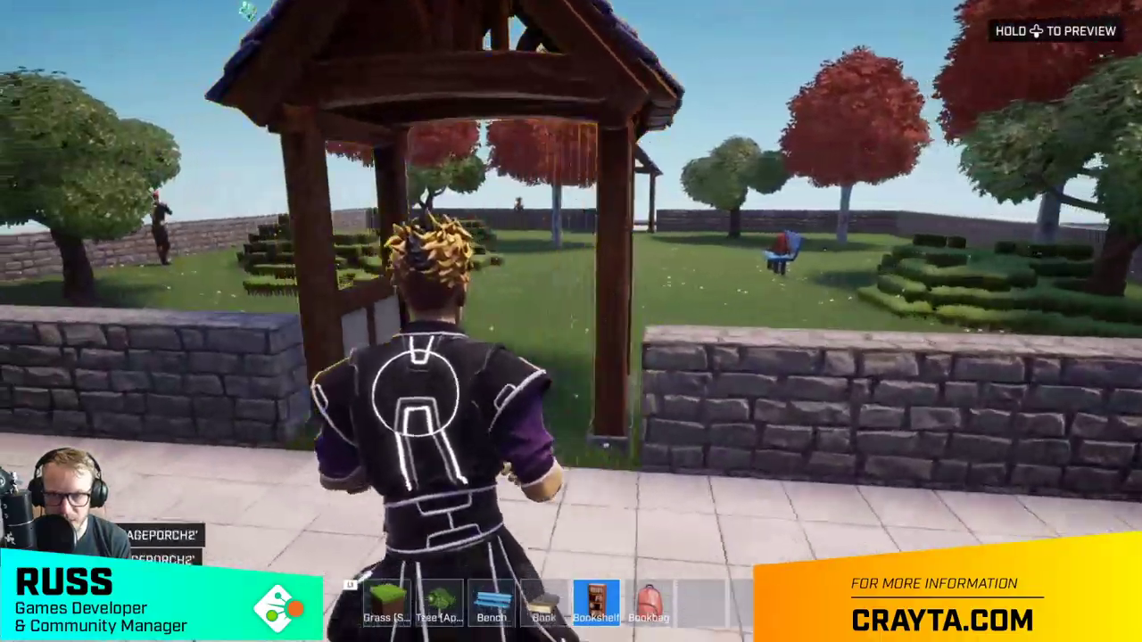
pyautogui.press('w')
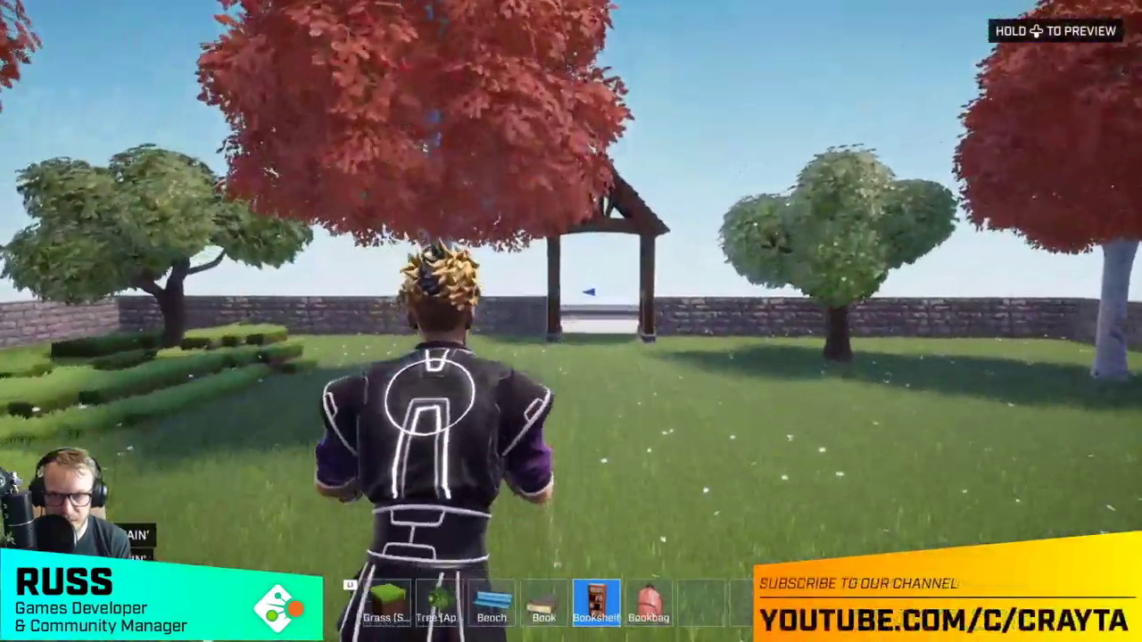
pyautogui.press('w')
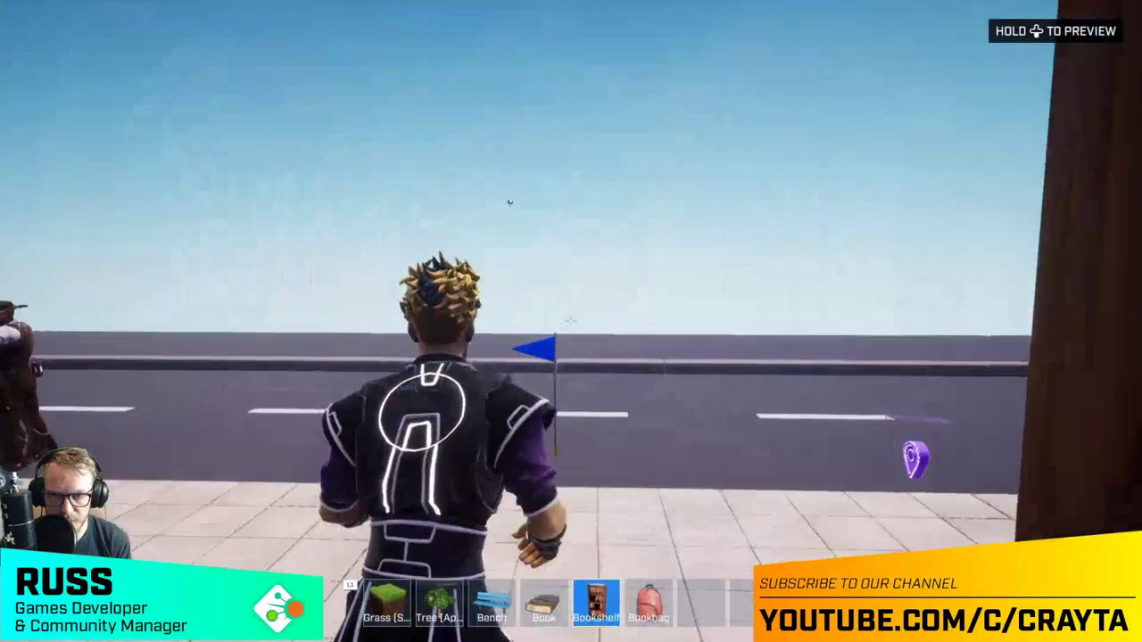
pyautogui.press('w')
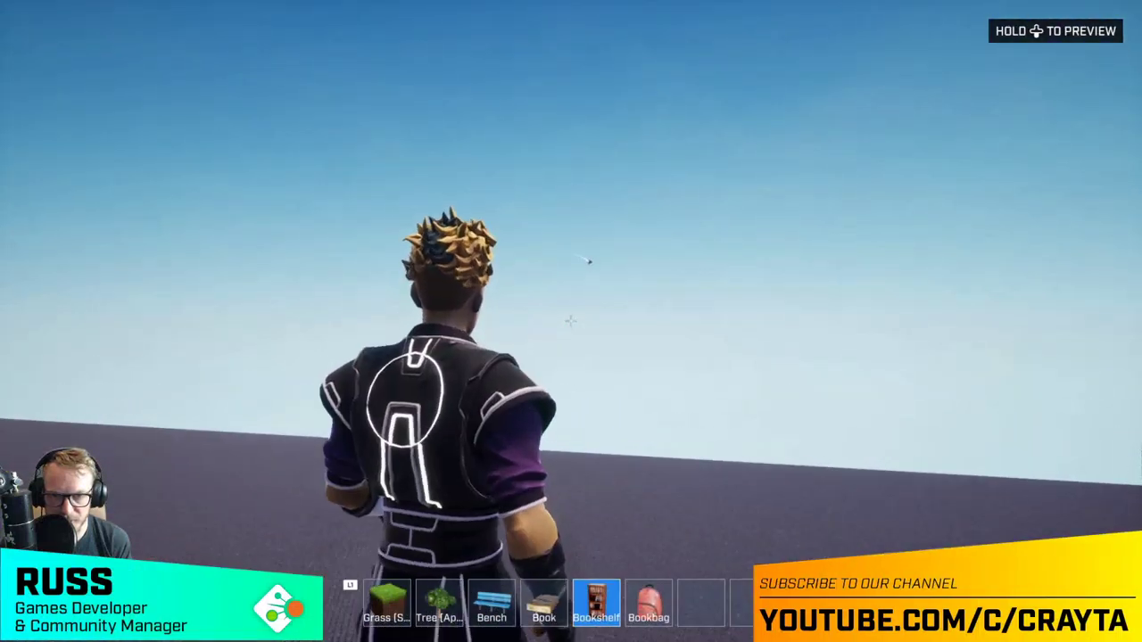
pyautogui.hotkey('ctrl', 'z')
pyautogui.hotkey('ctrl', 'y')
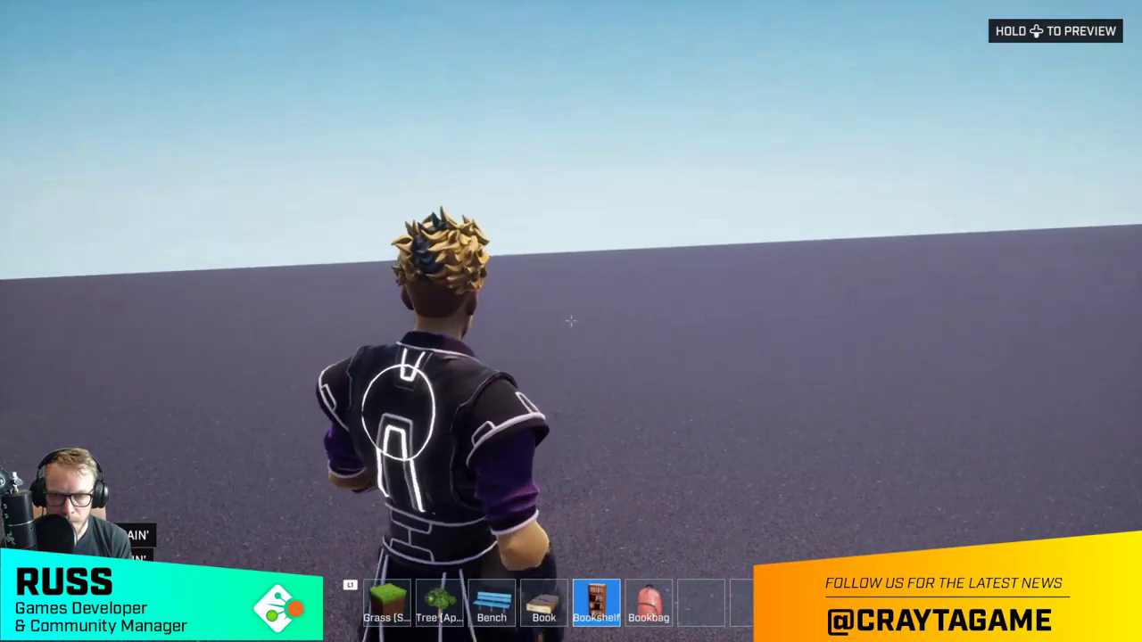
# - Find the dark, unlit Skyscraper voxel in the voxel library and add it to the hotbar
pyautogui.press('Tab')
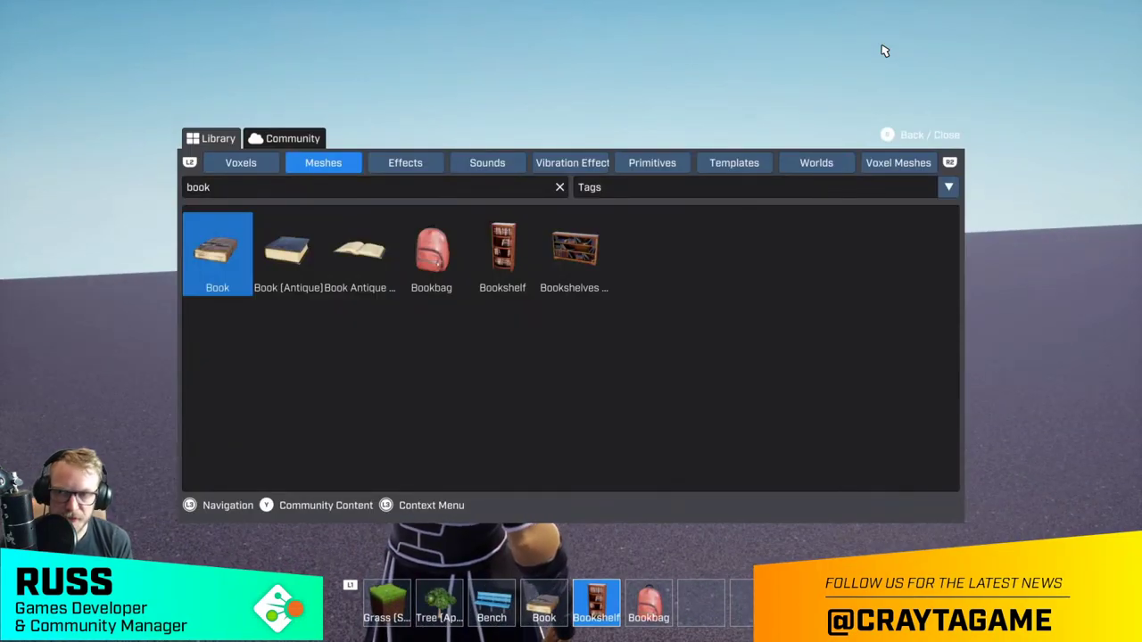
pyautogui.press('q')
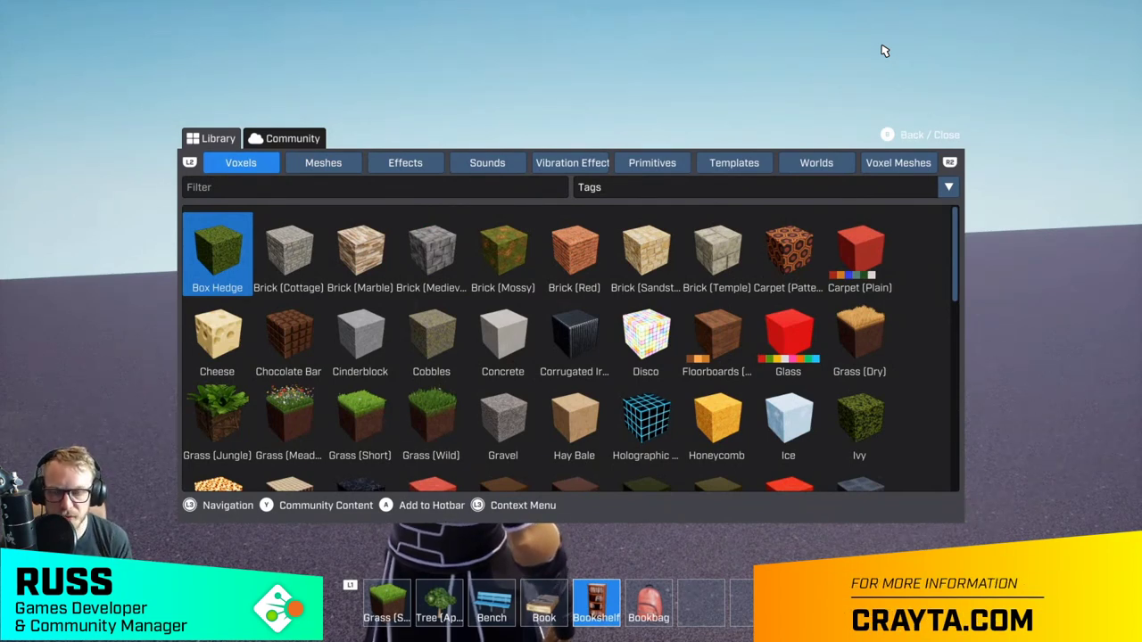
pyautogui.press('Down')
pyautogui.press('Down')
pyautogui.press('Down')
pyautogui.press('Down')
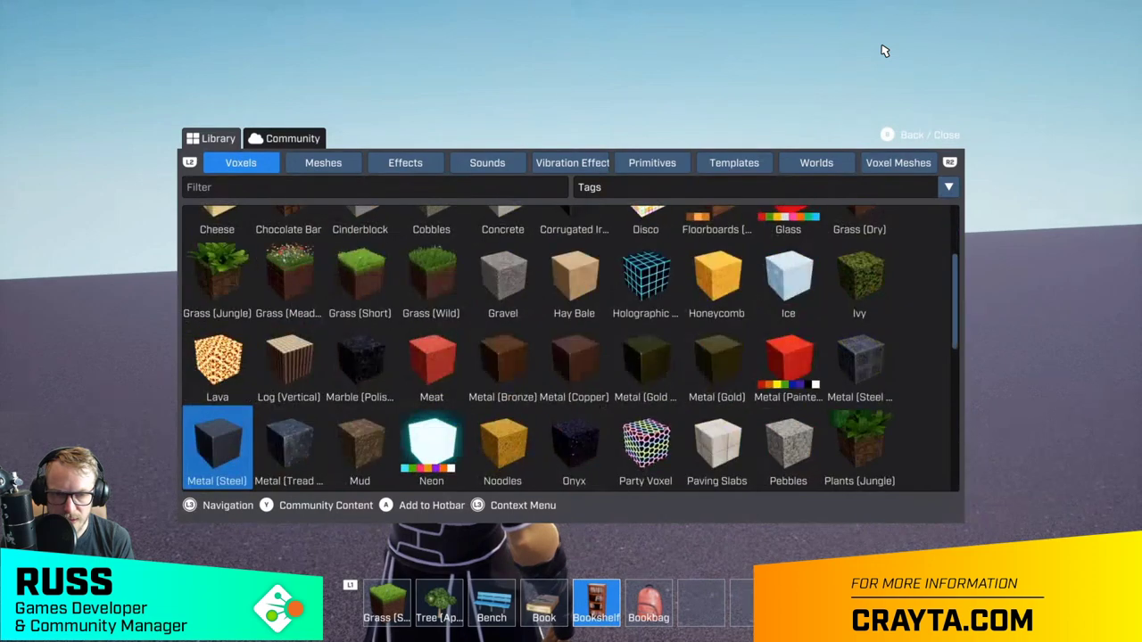
pyautogui.press('Down')
pyautogui.press('Down')
pyautogui.press('Right')
pyautogui.press('Right')
pyautogui.press('Right')
pyautogui.press('Right')
pyautogui.press('Right')
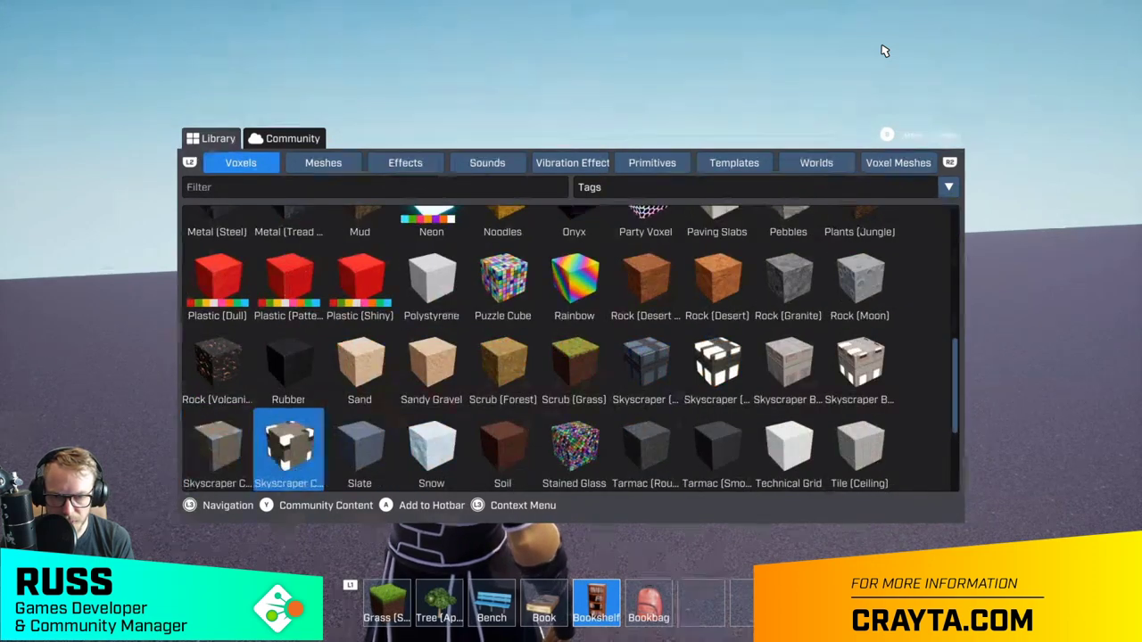
pyautogui.press('Up')
pyautogui.press('Right')
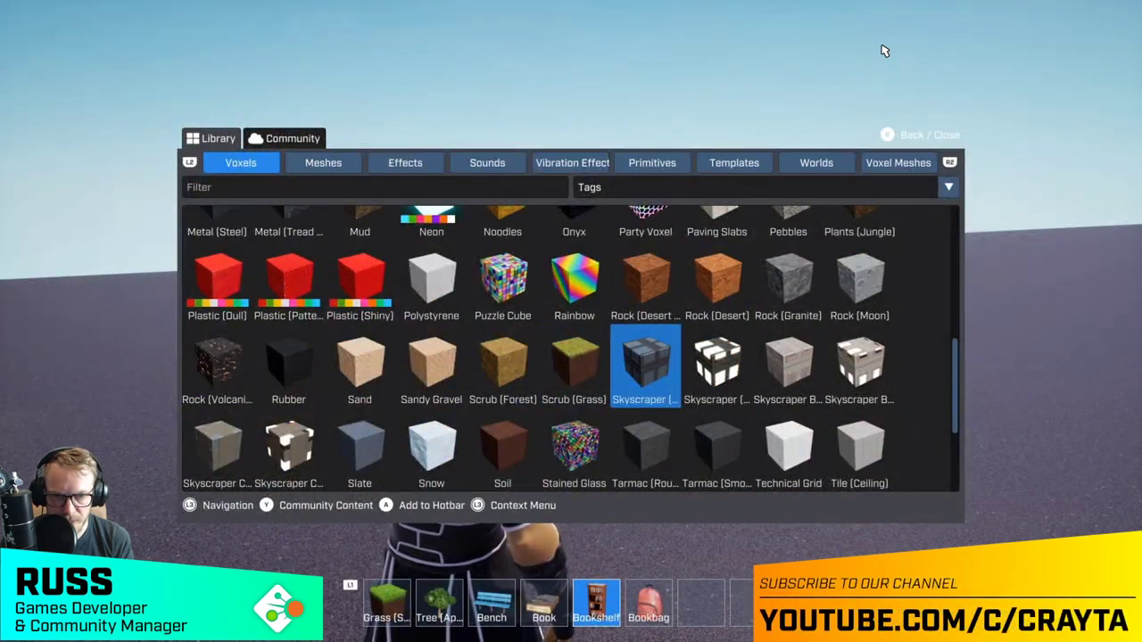
pyautogui.press('Right')
pyautogui.press('Left')
pyautogui.press('Return')
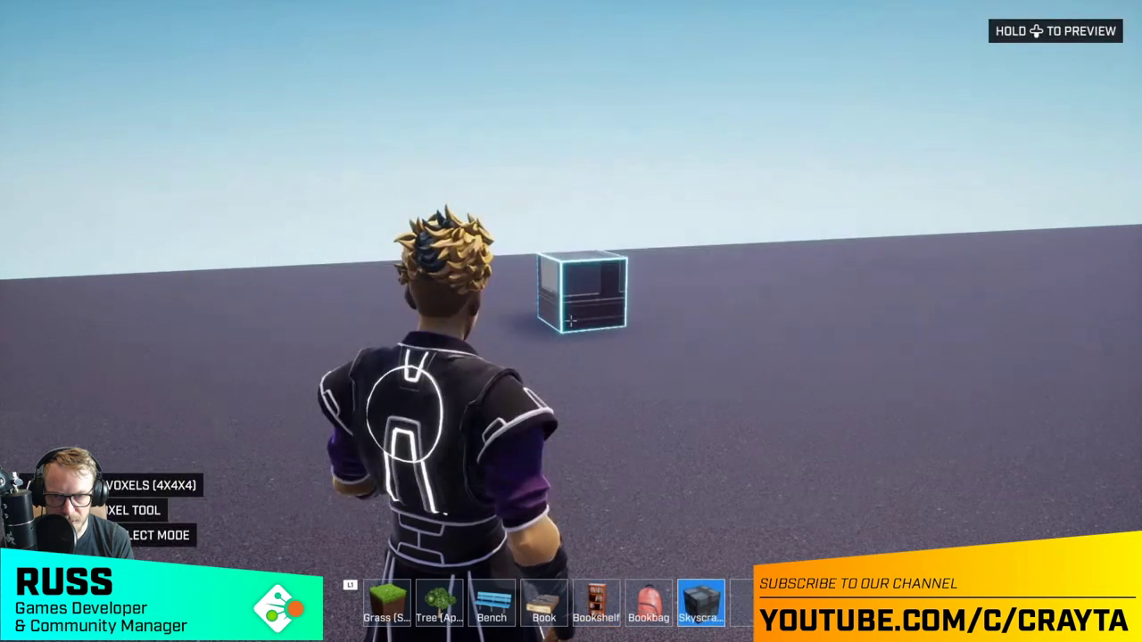
# - Set the voxel brush to 2x2x2 and lay a straight strip of Skyscraper voxels on the empty ground
pyautogui.press('w')
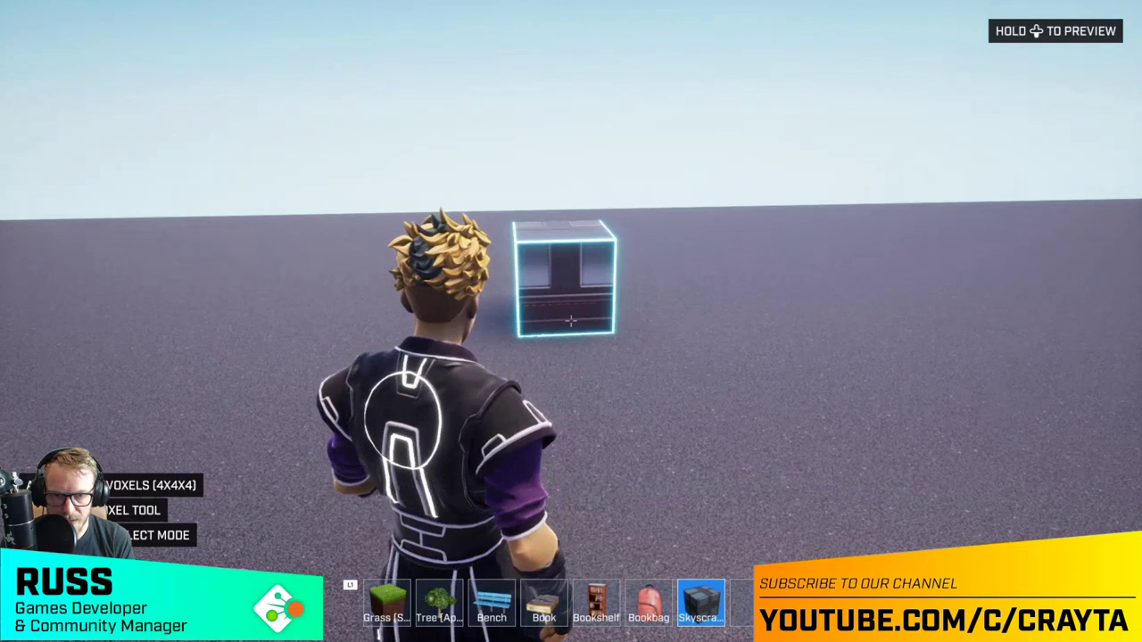
pyautogui.press('w')
pyautogui.press('r')
pyautogui.press('r')
pyautogui.press('r')
pyautogui.press('r')
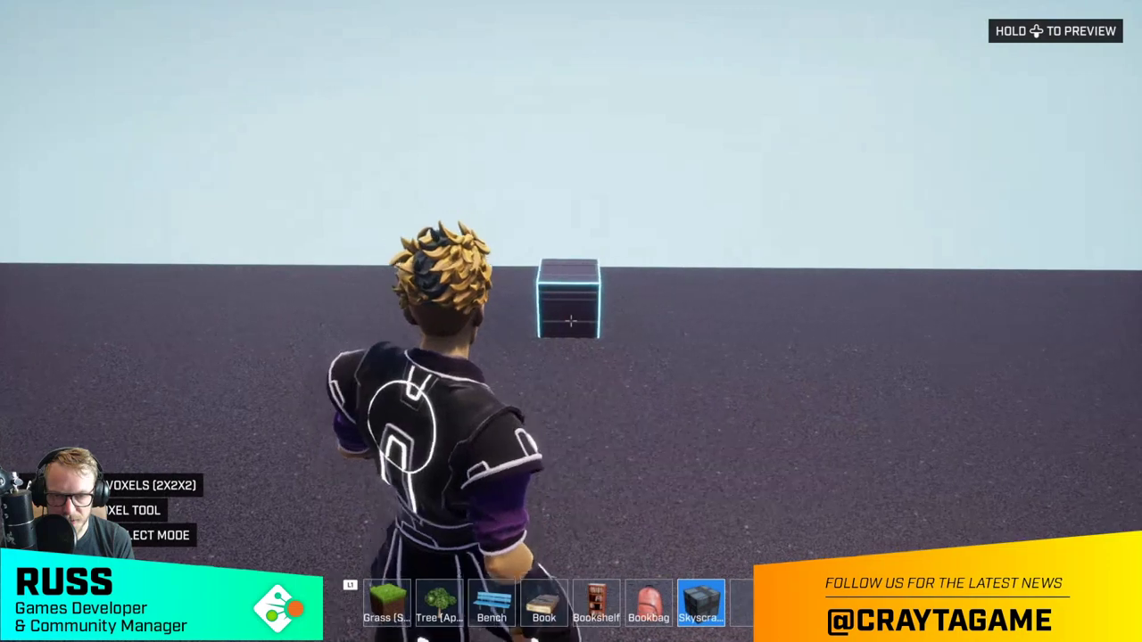
pyautogui.click(571, 321)
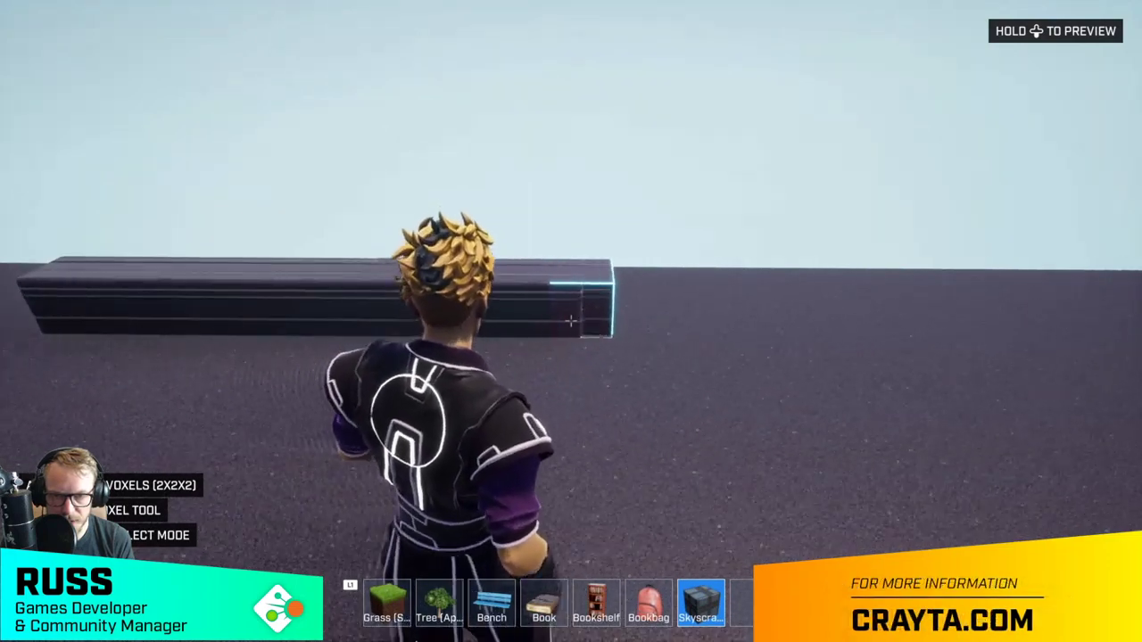
# - Expand the Skyscraper voxel strip into a rectangular base and extrude its top face upward into a multi-storey tower
pyautogui.moveTo(571, 321); pyautogui.dragTo(571, 321)
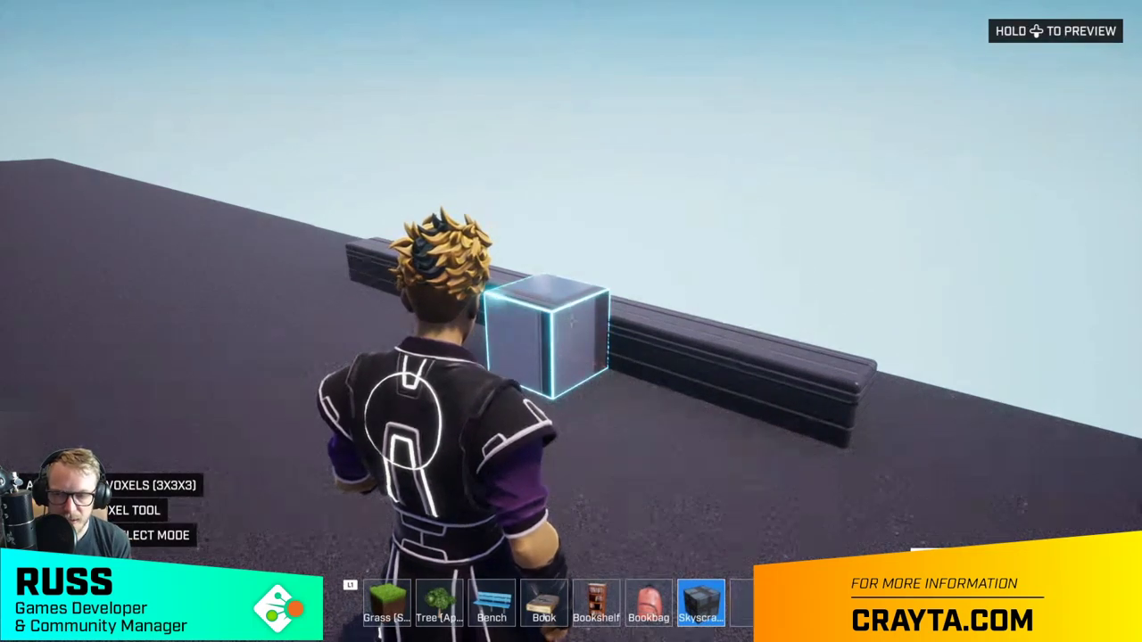
pyautogui.click(571, 321)
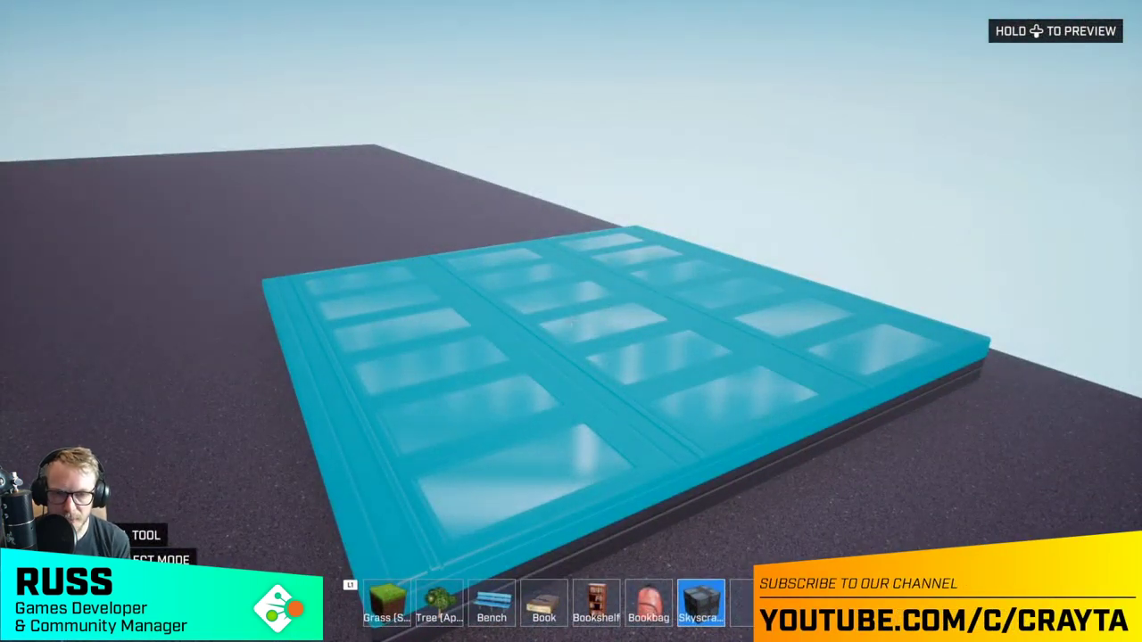
pyautogui.click(571, 321)
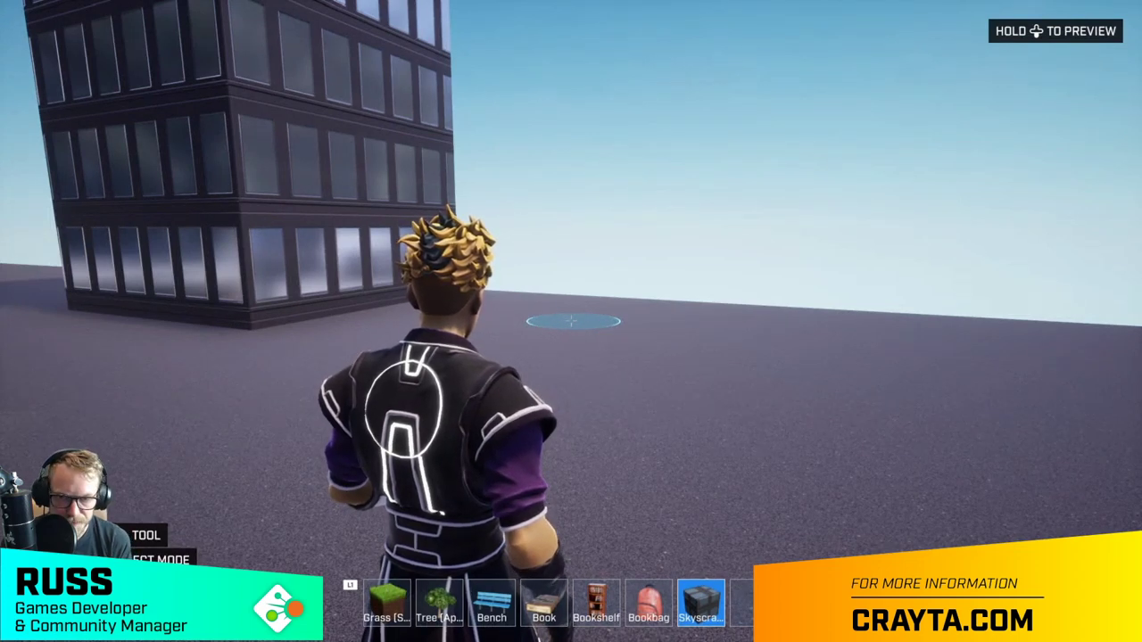
# - Search the community packages for "city"
pyautogui.press('Tab')
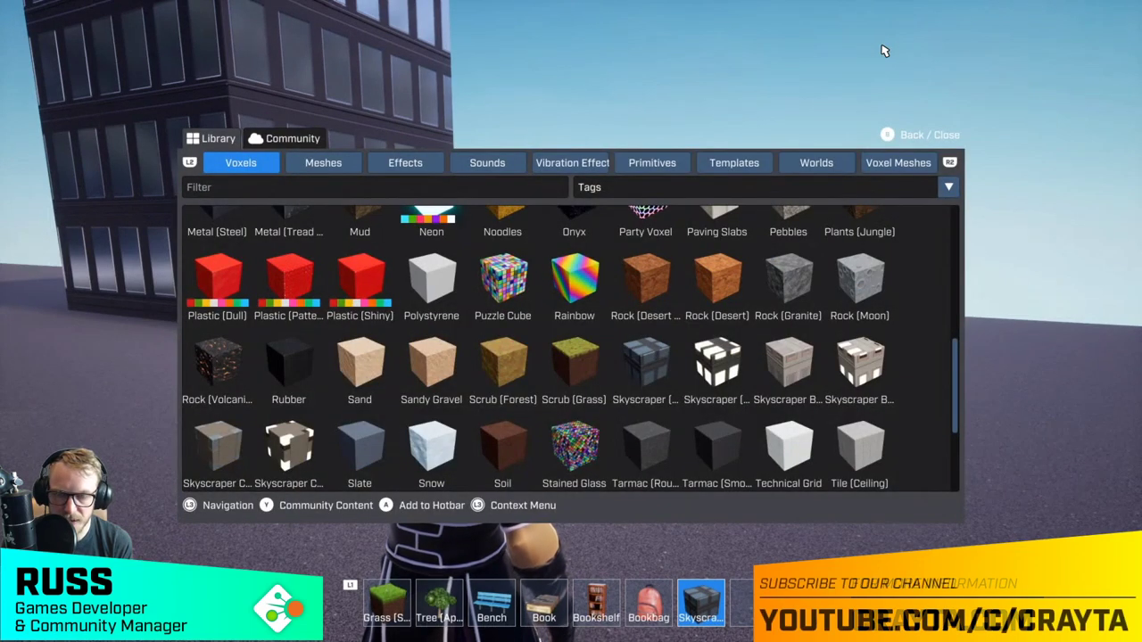
pyautogui.press('y')
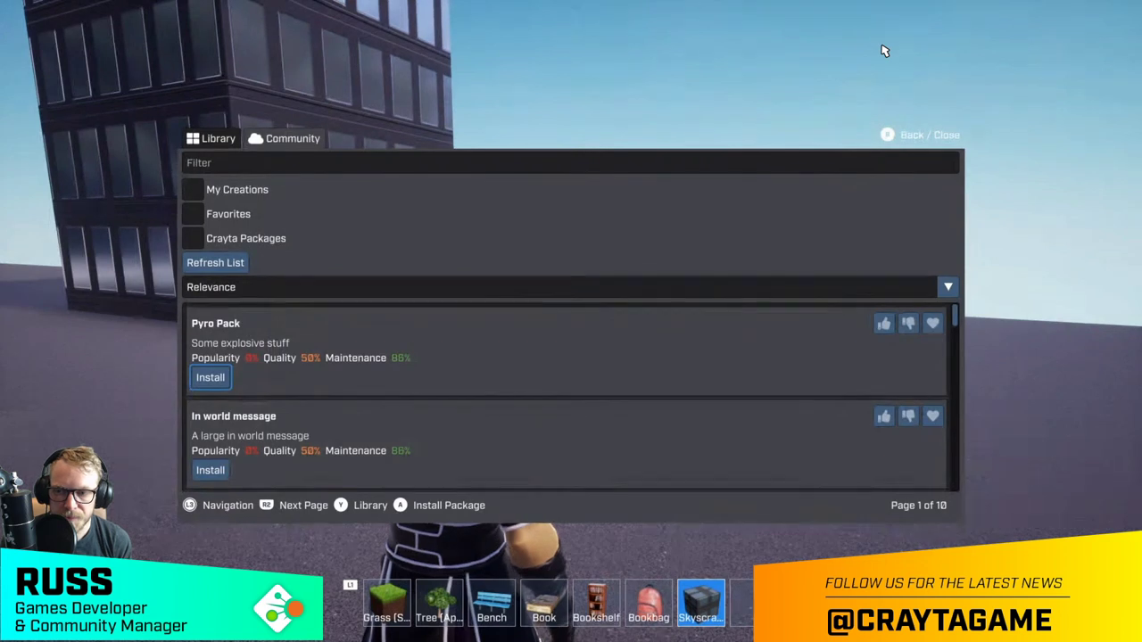
pyautogui.press('Up')
pyautogui.press('Up')
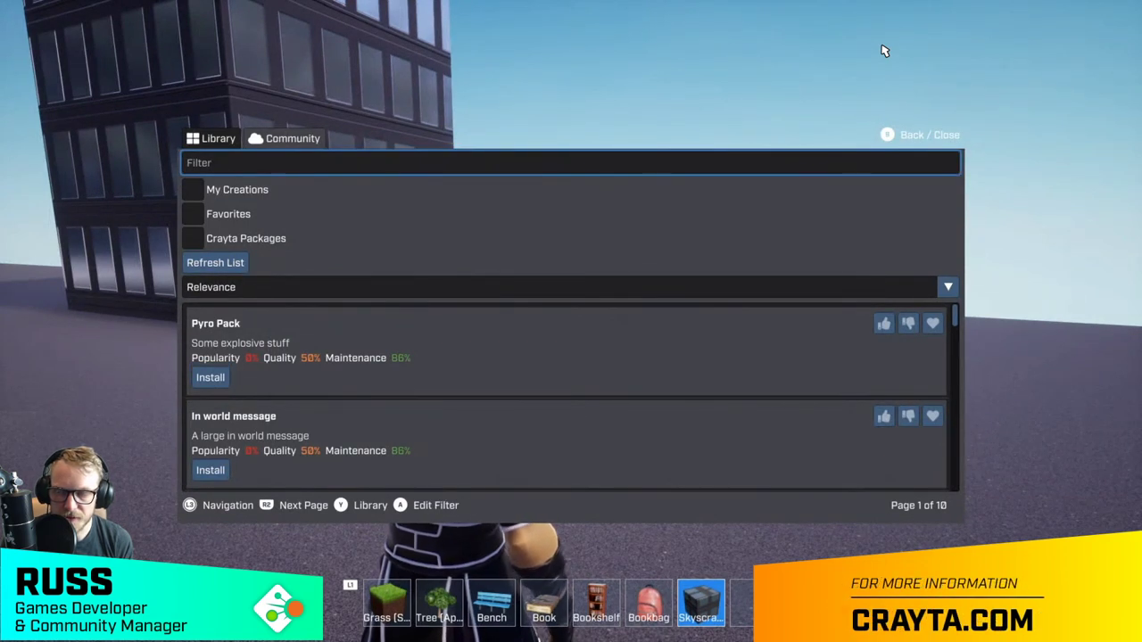
pyautogui.press('Return')
pyautogui.press('Left')
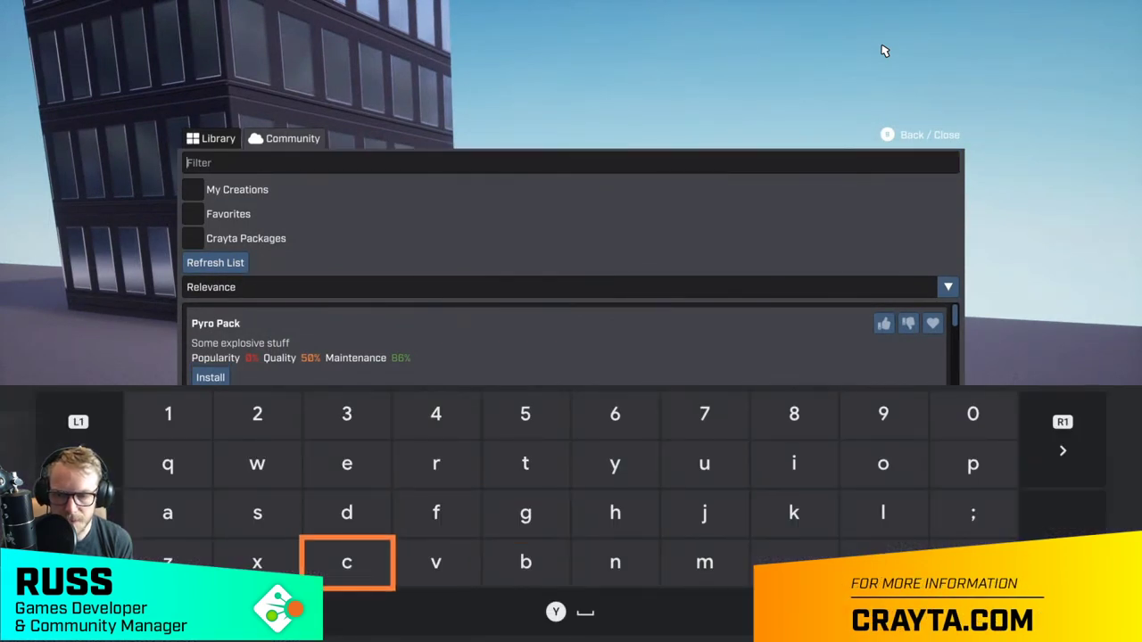
pyautogui.write('c')
pyautogui.press('Up')
pyautogui.press('Right')
pyautogui.press('Up')
pyautogui.press('Right')
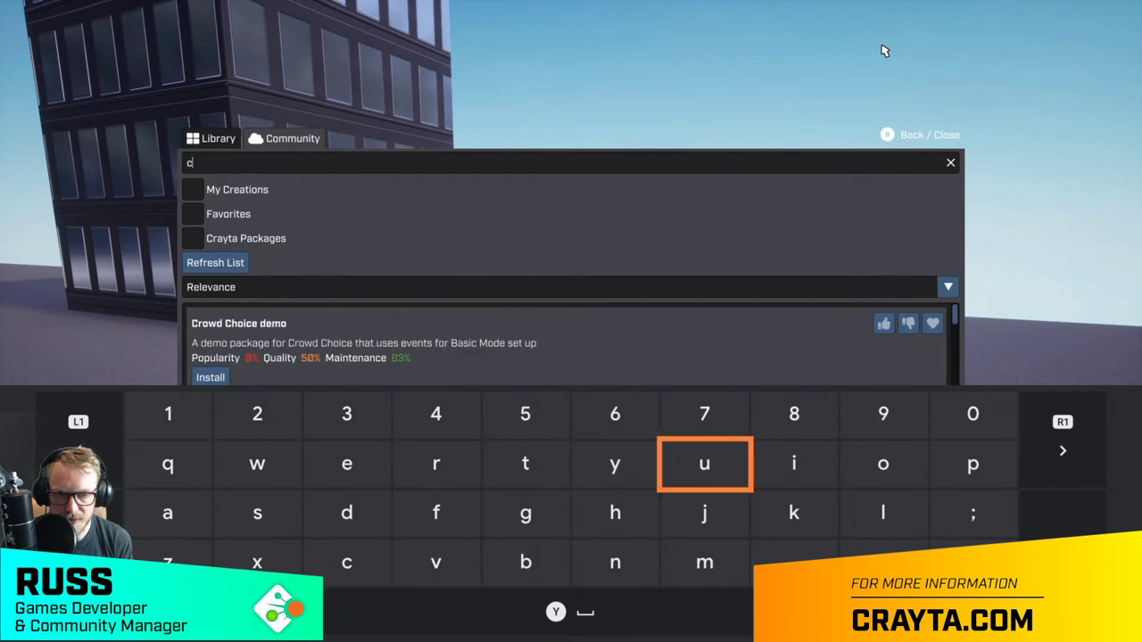
pyautogui.press('Right')
pyautogui.write('i')
pyautogui.press('Left')
pyautogui.press('Left')
pyautogui.press('Left')
pyautogui.write('t')
pyautogui.press('Right')
pyautogui.press('Right')
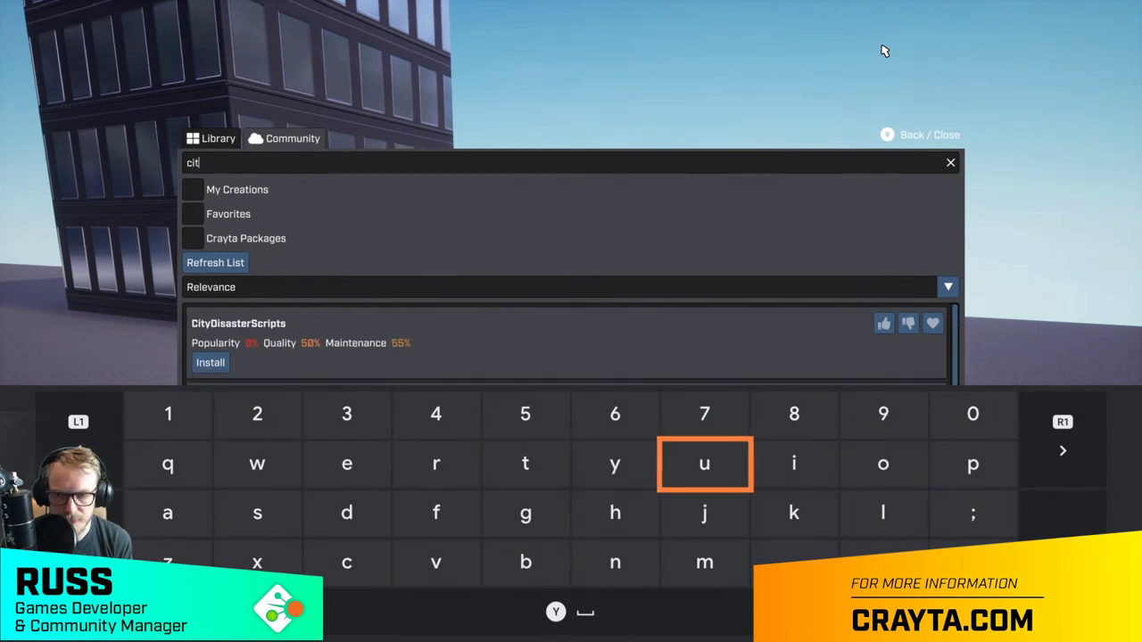
pyautogui.write('u')
pyautogui.press('BackSpace')
pyautogui.press('BackSpace')
pyautogui.press('Left')
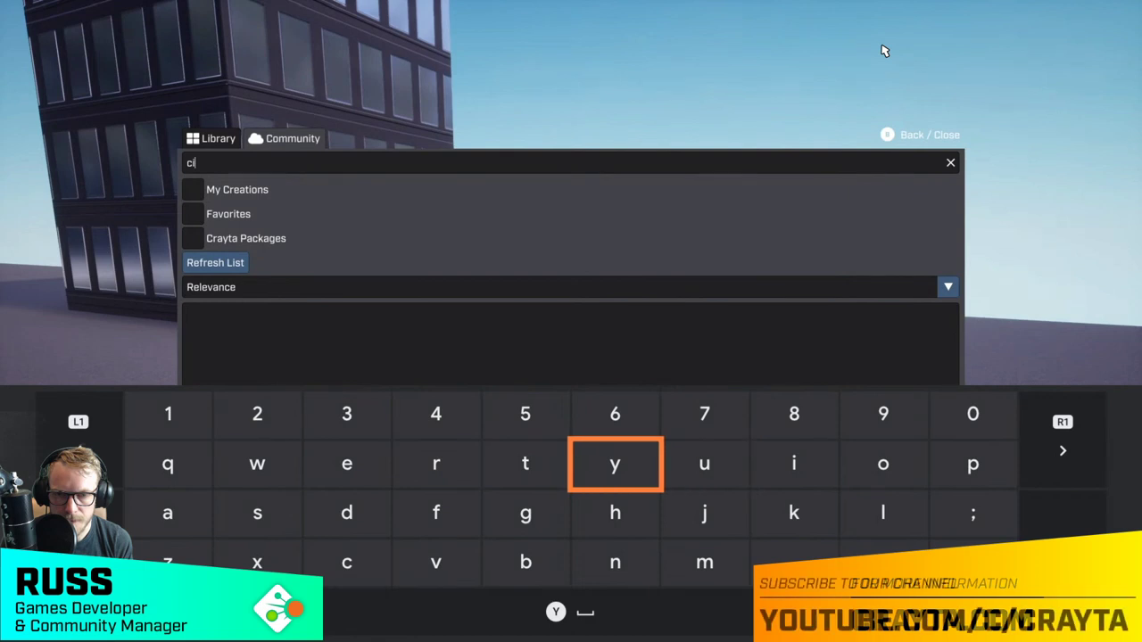
pyautogui.write('y')
pyautogui.press('BackSpace')
pyautogui.press('Left')
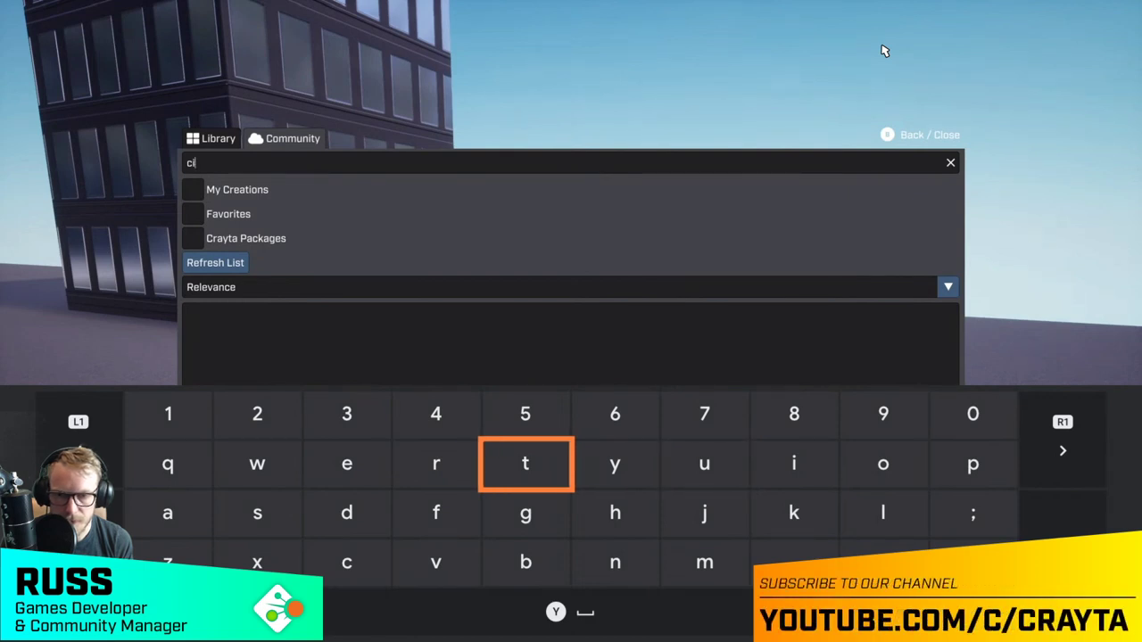
pyautogui.press('Right')
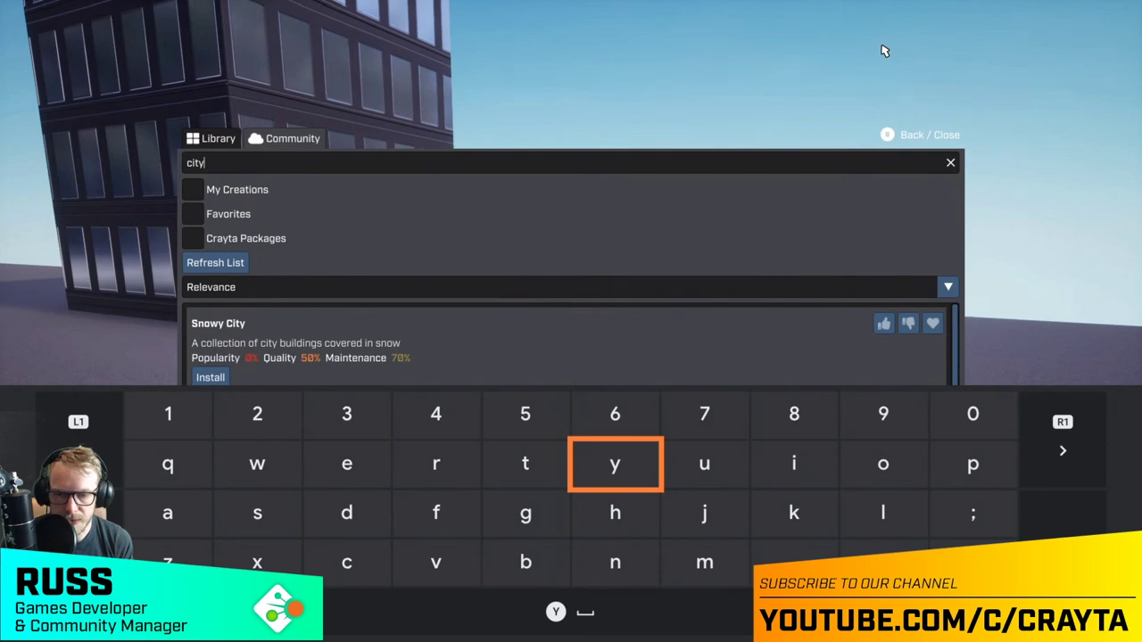
# - Install the City Buildings package, the selection of buildings used in "Urban Street Race"
pyautogui.press('Return')
pyautogui.press('Down')
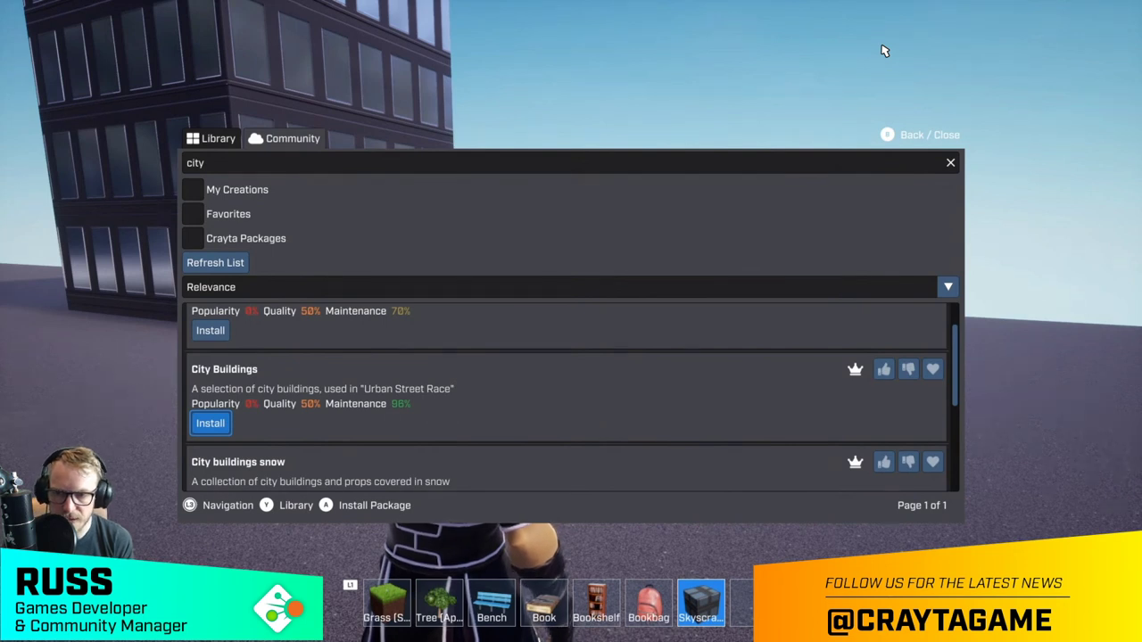
pyautogui.press('Return')
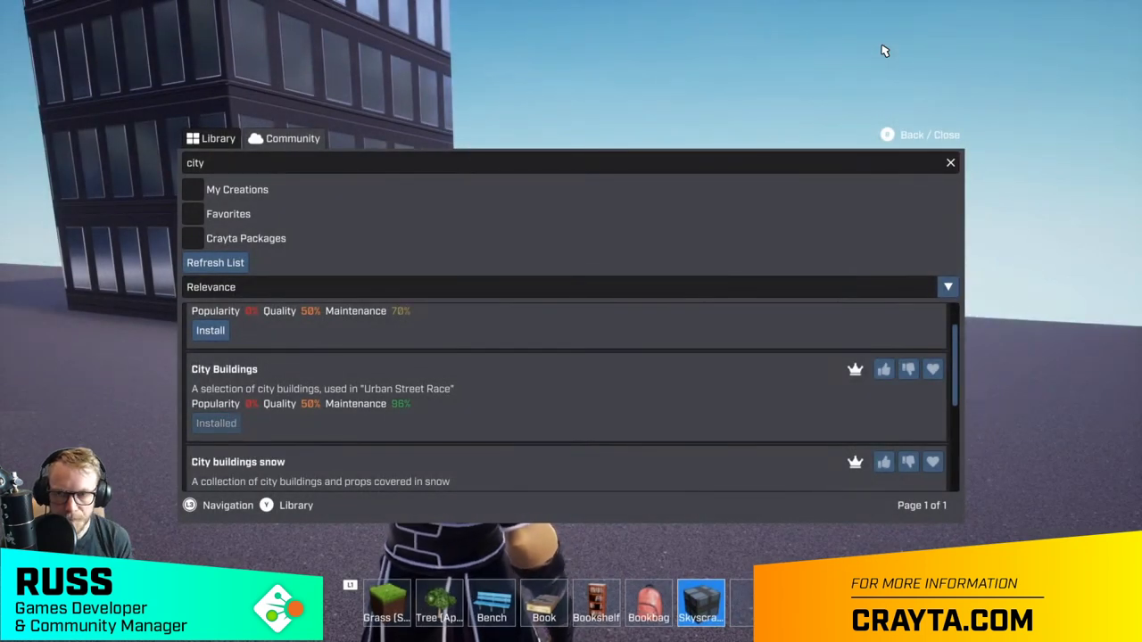
pyautogui.press('Left')
# - Add the first Building Office template from the library's unfiltered templates to the hotbar
pyautogui.press('y')
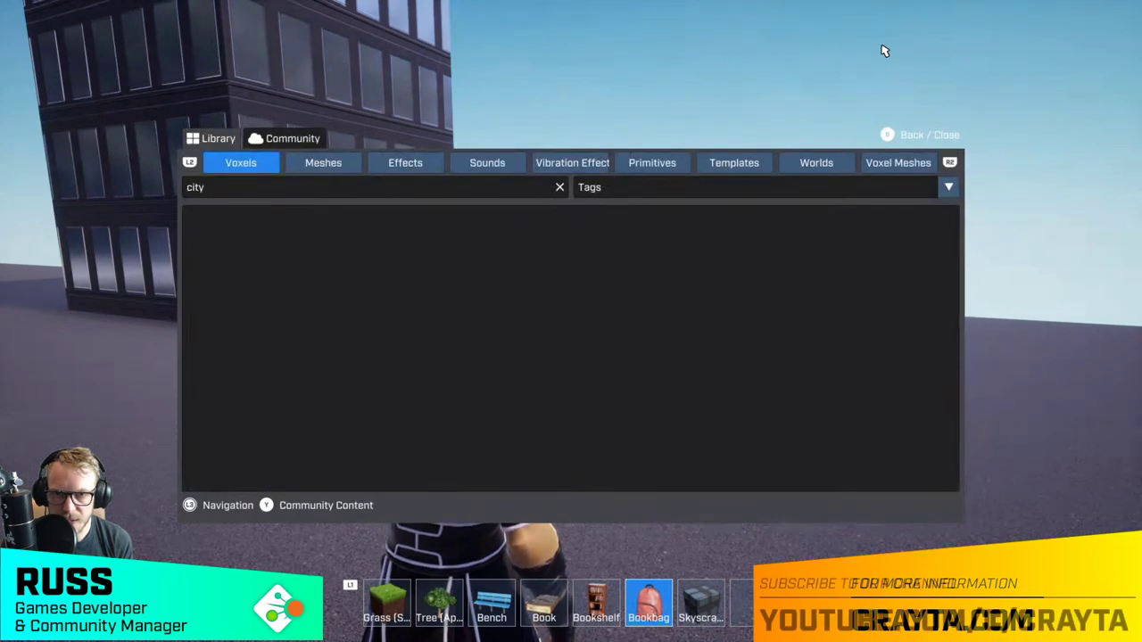
pyautogui.press('R2')
pyautogui.press('R2')
pyautogui.press('R2')
pyautogui.press('R2')
pyautogui.press('R2')
pyautogui.press('R2')
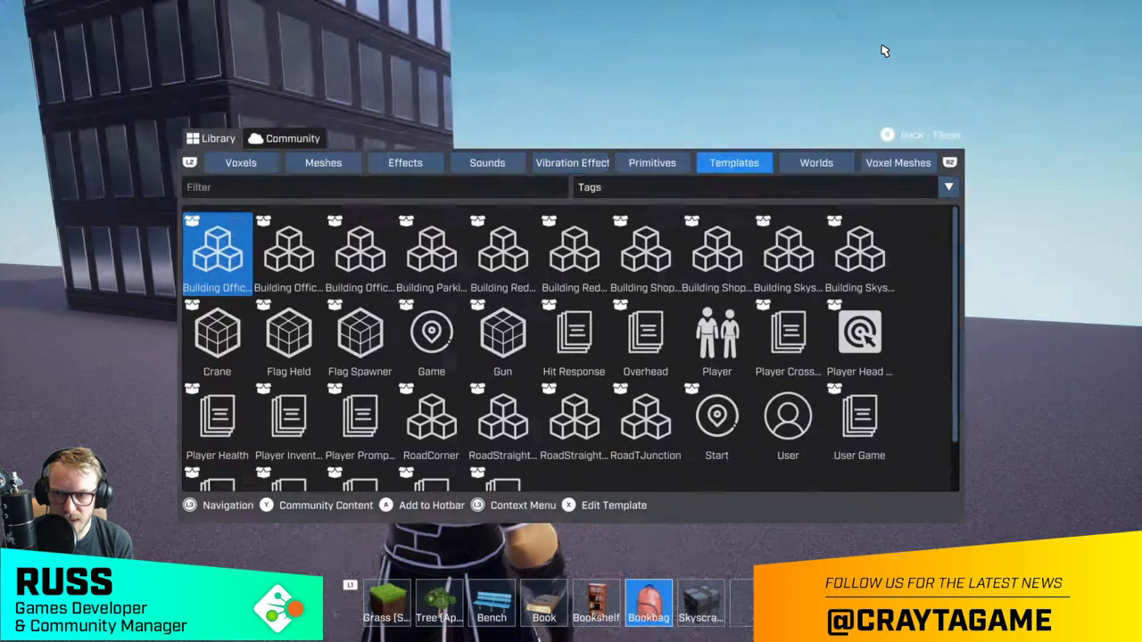
pyautogui.press('Right')
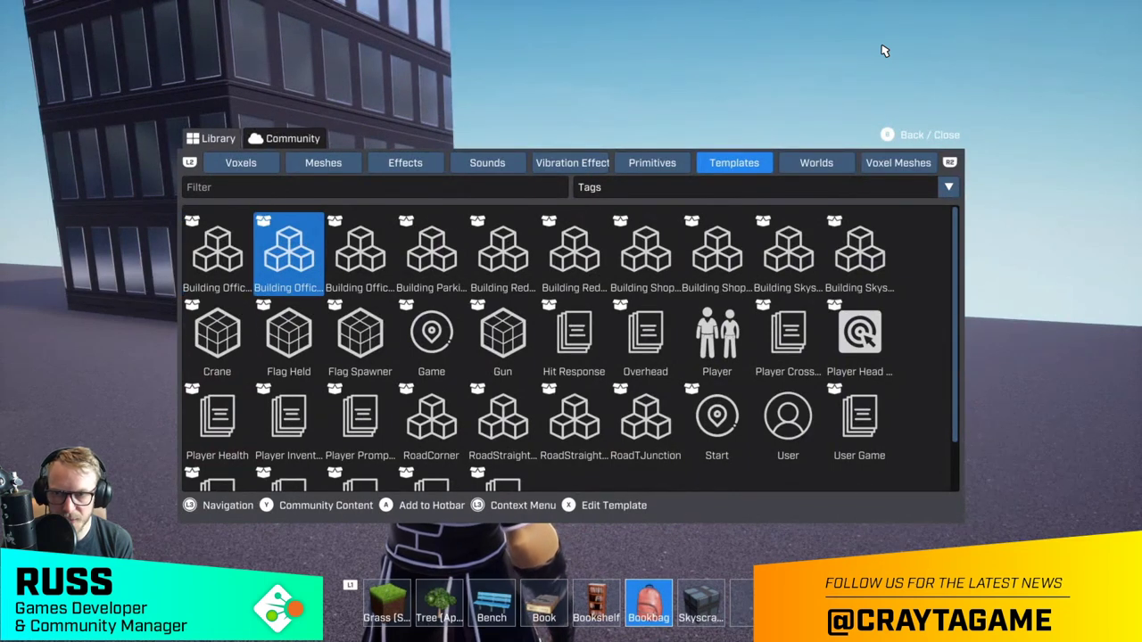
pyautogui.press('Right')
pyautogui.press('Right')
pyautogui.press('Left')
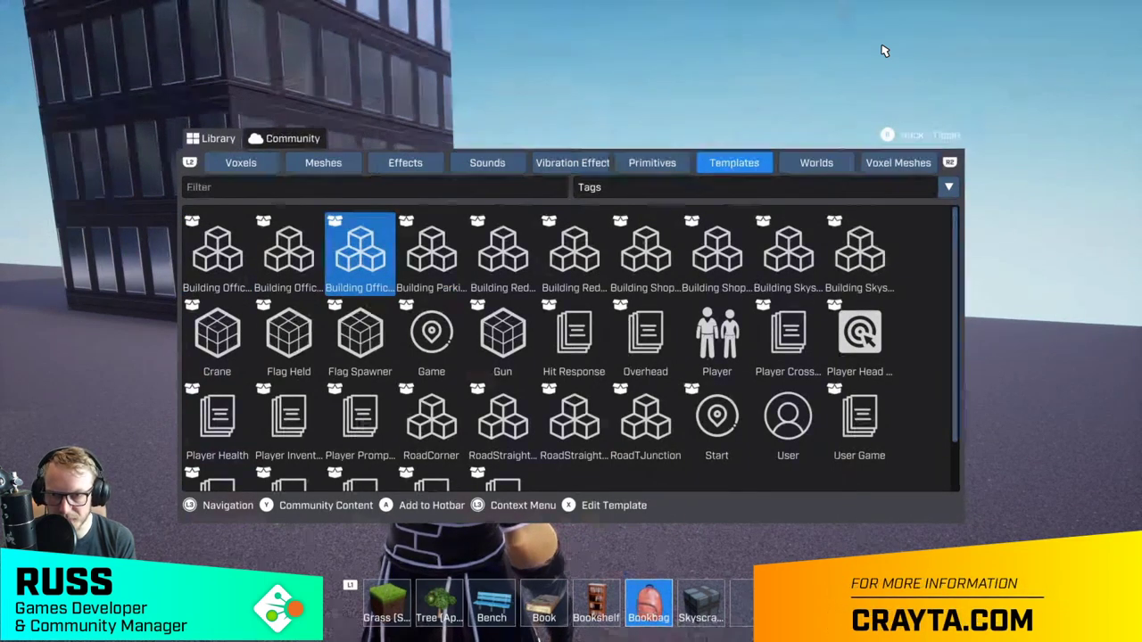
pyautogui.press('Left')
pyautogui.press('Left')
pyautogui.press('Return')
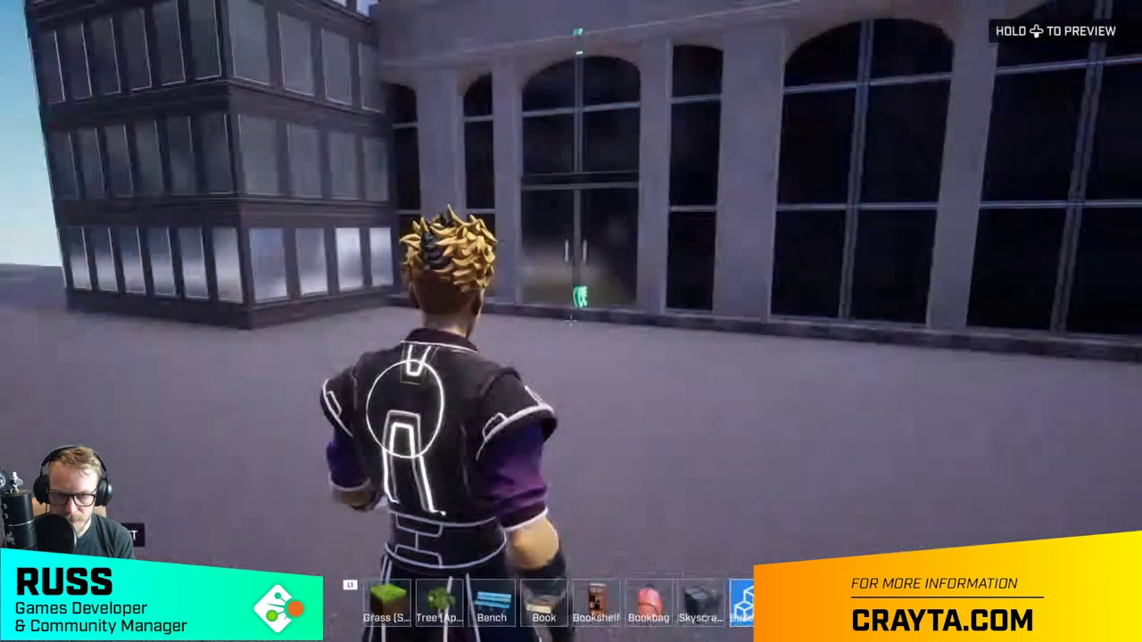
# - Place office buildings beside the voxel tower and by the barricaded end of the road, then reselect the Skyscraper voxel
pyautogui.press('w')
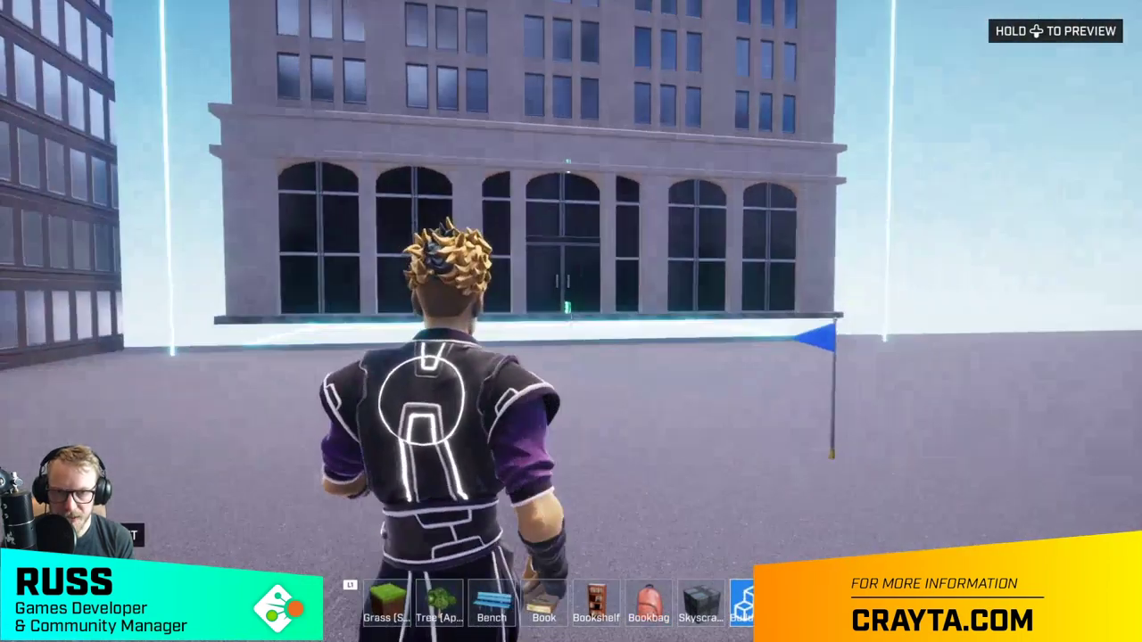
pyautogui.press('s')
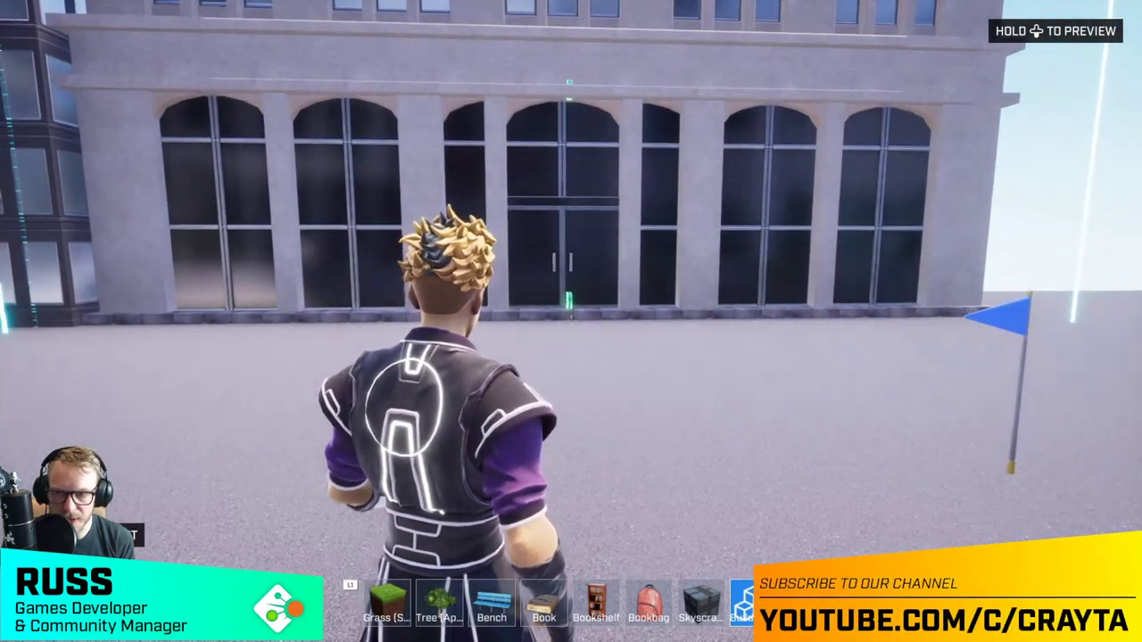
pyautogui.press('d')
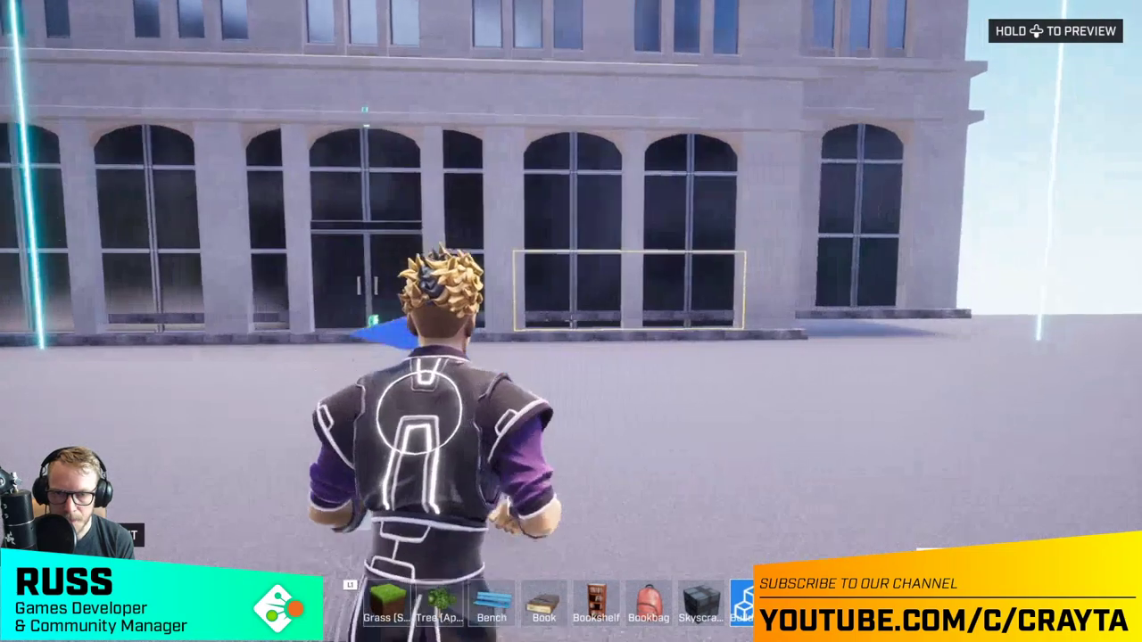
pyautogui.press('7')
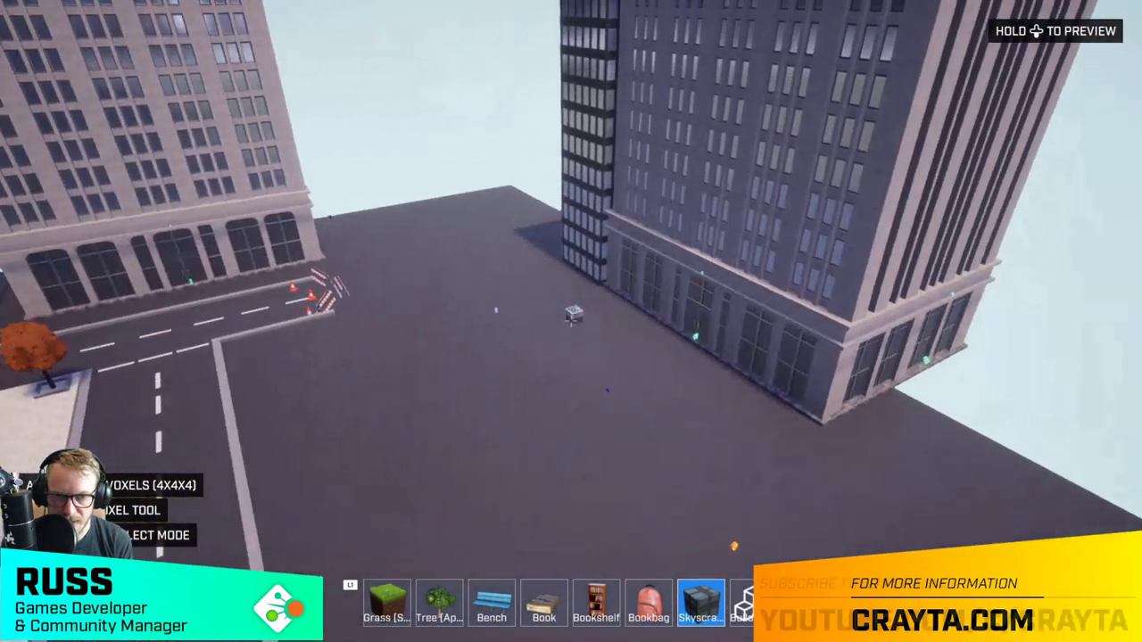
# - Replace the Skyscraper voxel in the hotbar with the last Building Skyscraper template from the library
pyautogui.press('f')
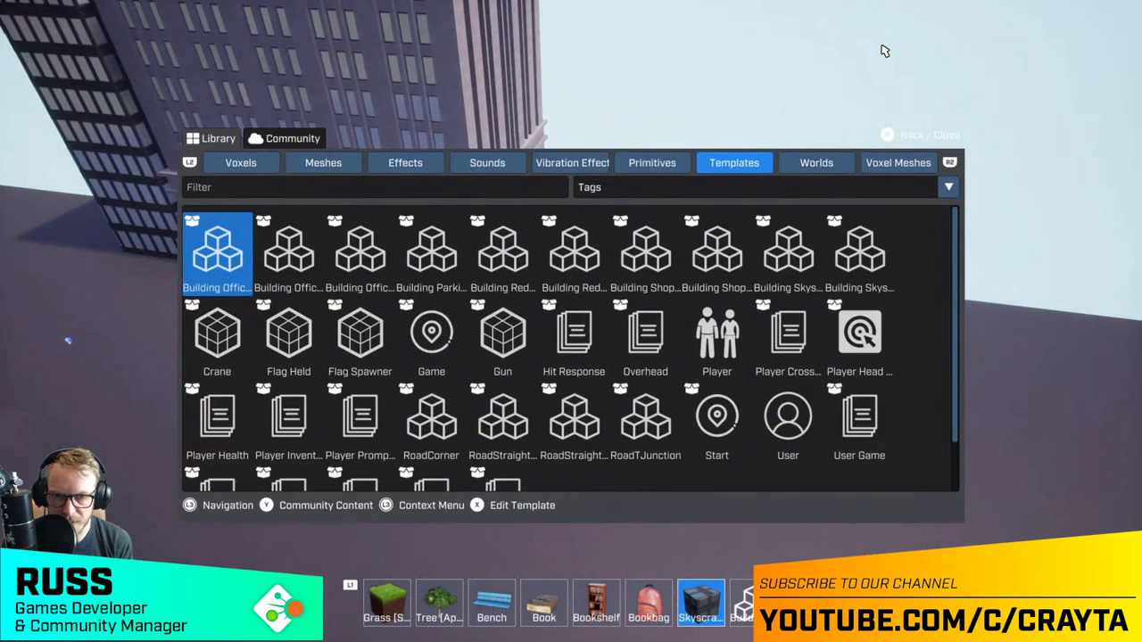
pyautogui.press('Right')
pyautogui.press('Right')
pyautogui.press('Right')
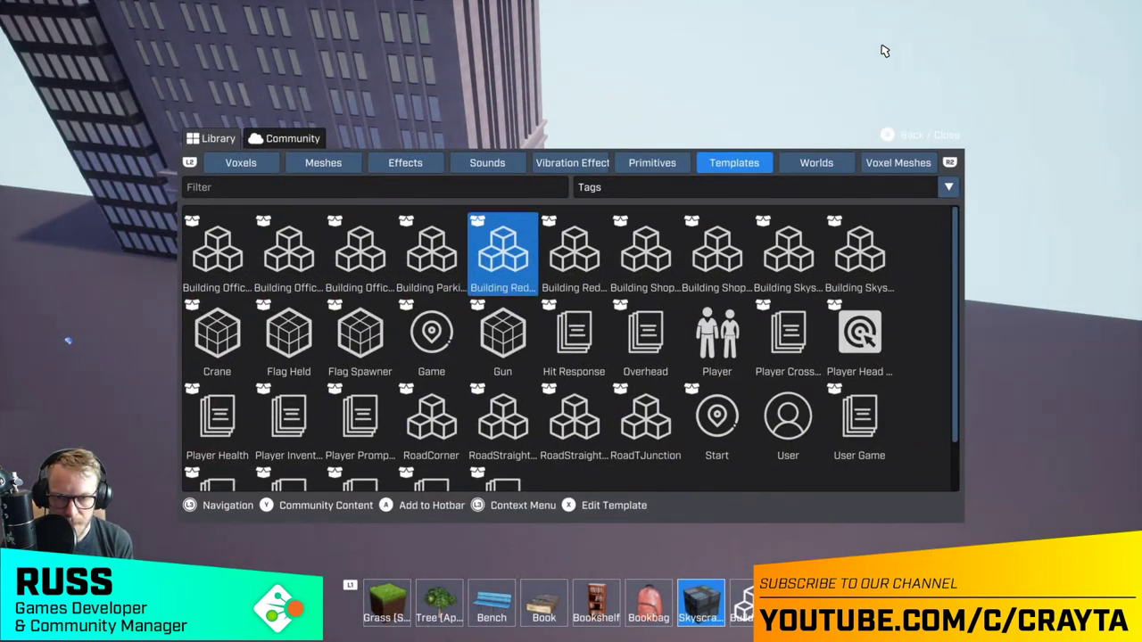
pyautogui.press('Right')
pyautogui.press('Right')
pyautogui.press('Right')
pyautogui.press('Right')
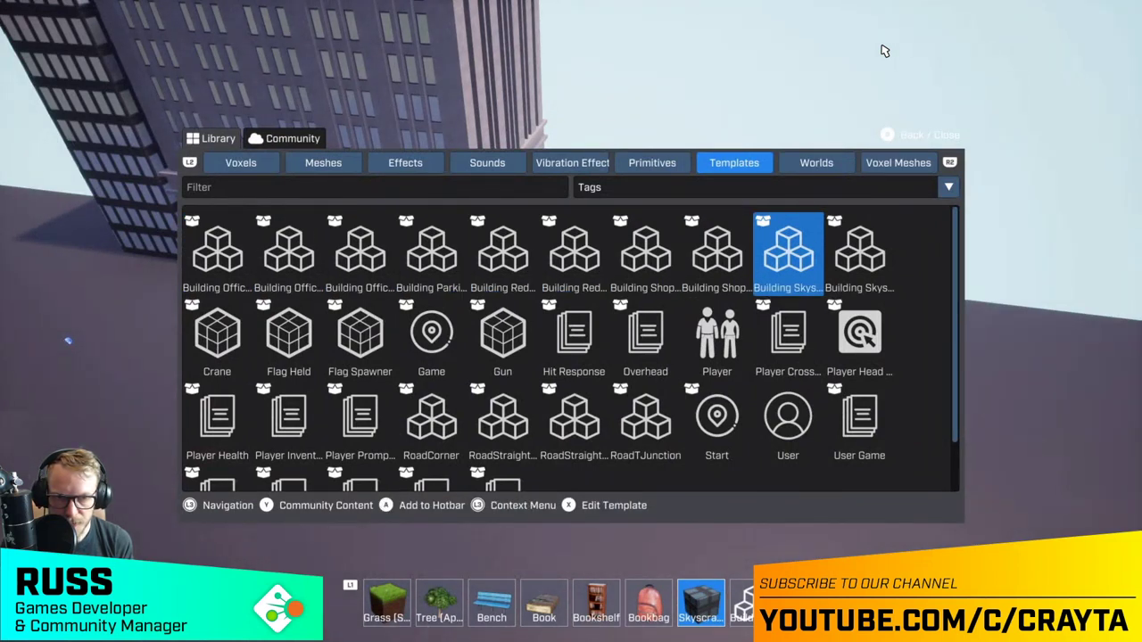
pyautogui.press('6')
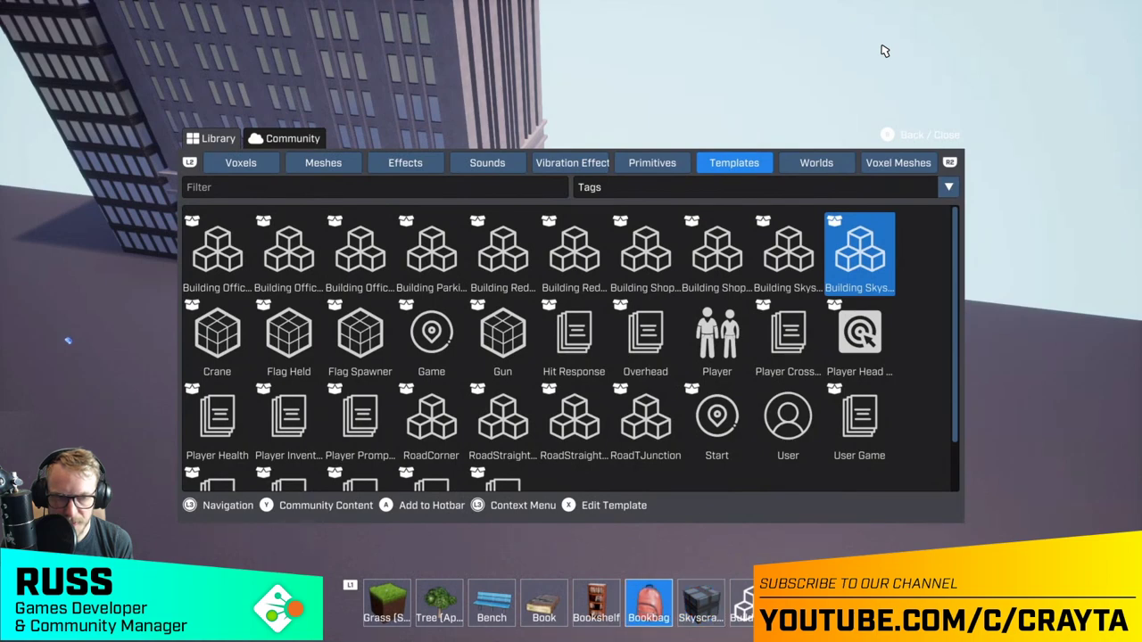
pyautogui.press('7')
pyautogui.press('Return')
pyautogui.press('Escape')
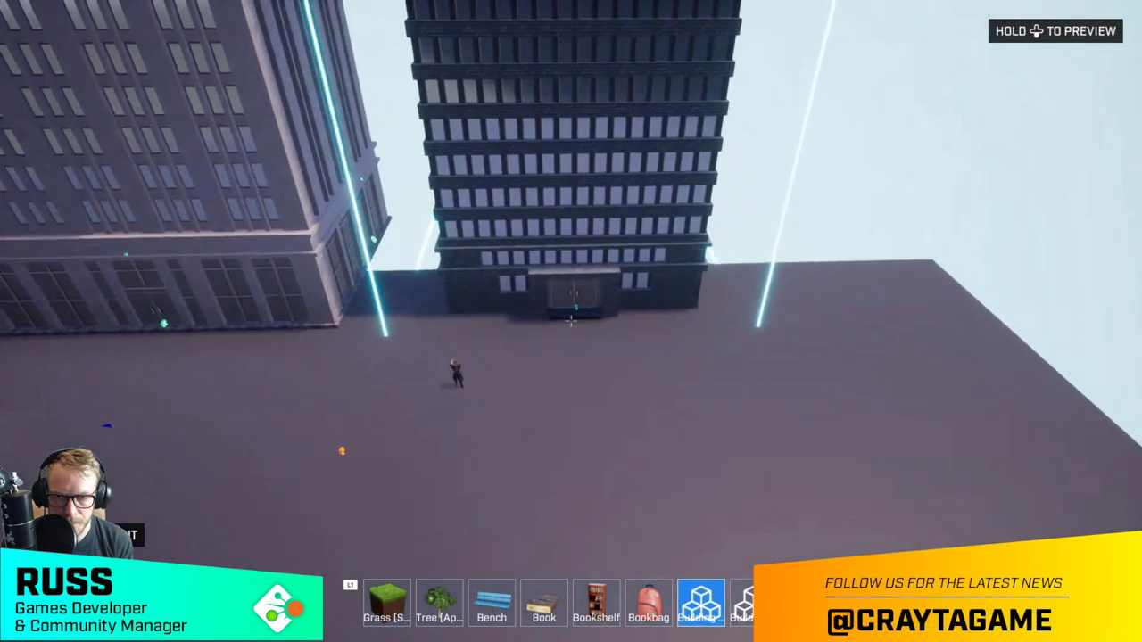
# - Place the Building Skyscraper Tiles tower flush beside the pale office building
pyautogui.press('a')
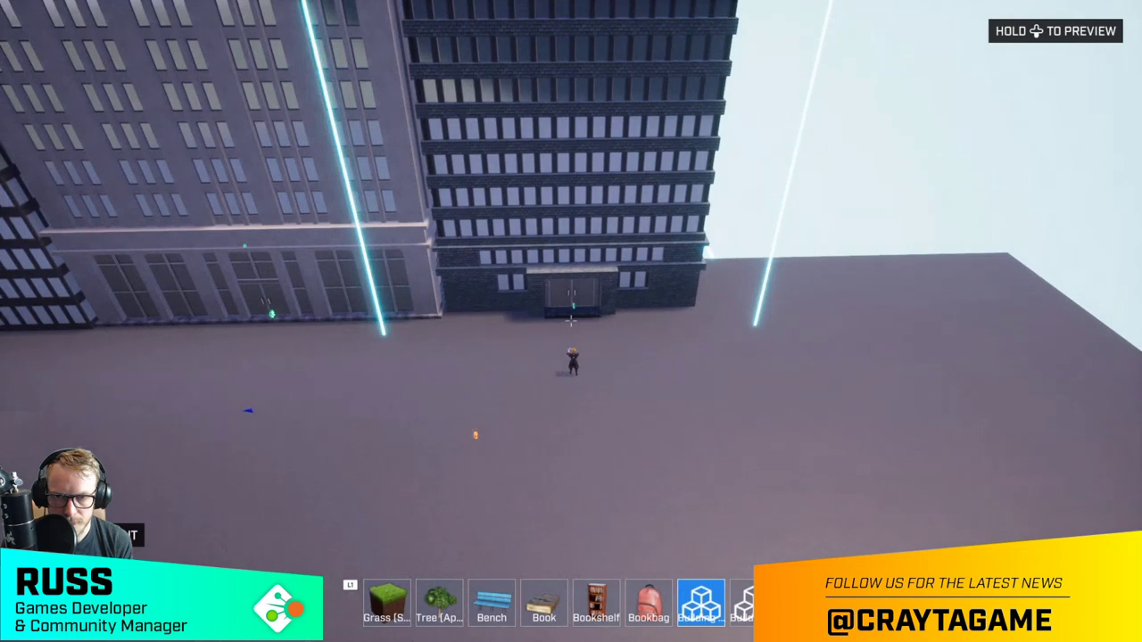
pyautogui.click(571, 319)
pyautogui.press('d')
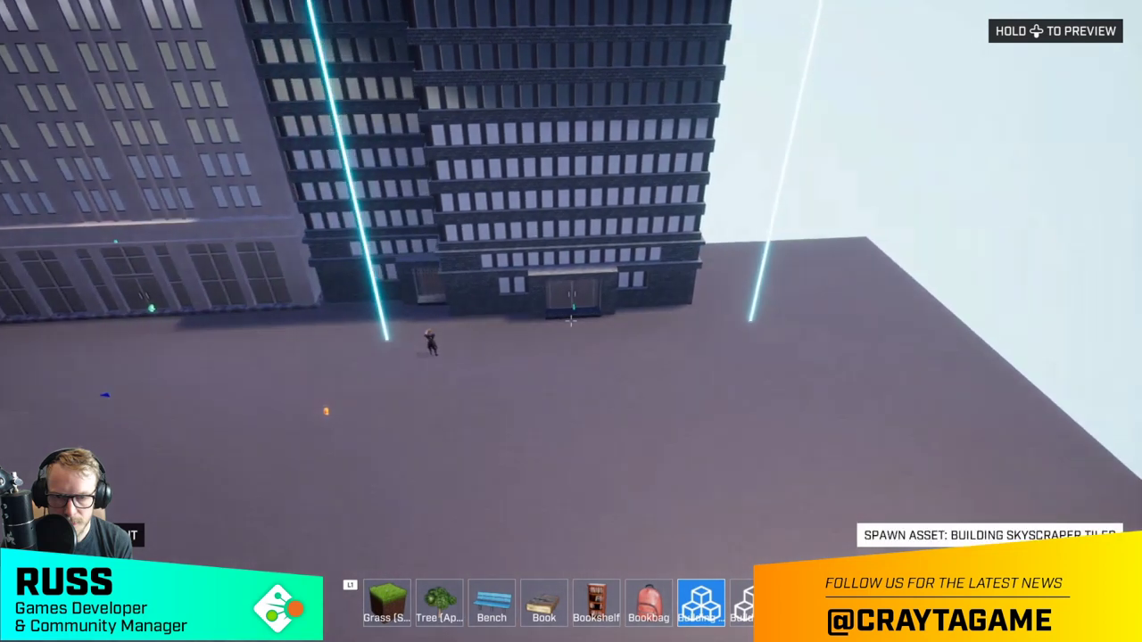
# - Replace Bookbag in the hotbar with the first Building Redbrick template and place it beside the tiled skyscraper
pyautogui.press('Tab')
pyautogui.press('Right')
pyautogui.press('Right')
pyautogui.press('Right')
pyautogui.press('Right')
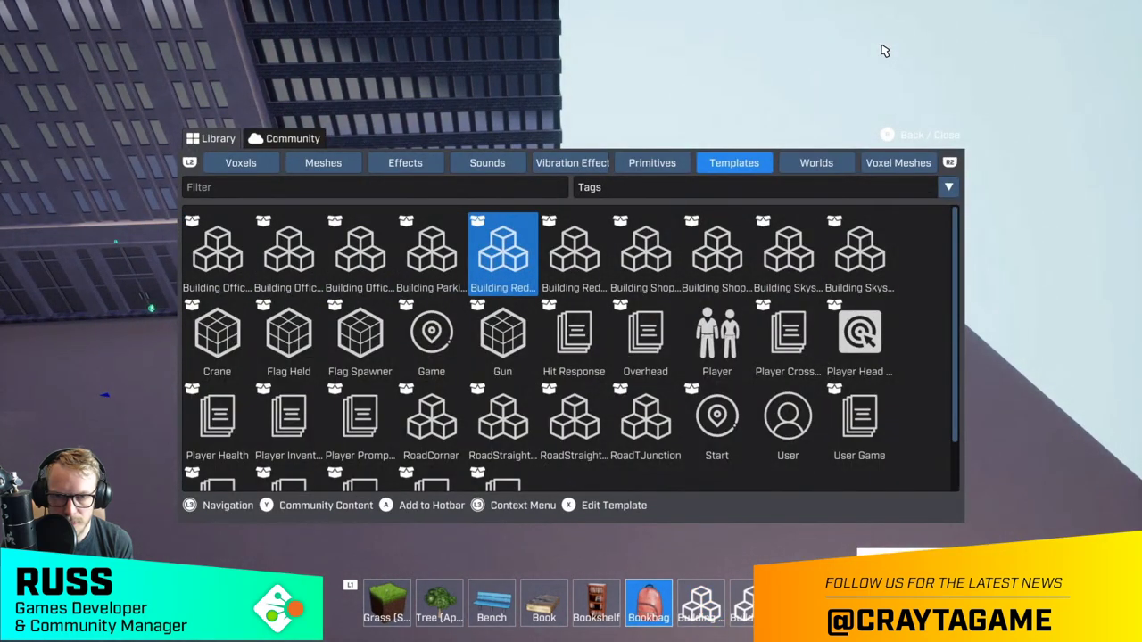
pyautogui.press('Return')
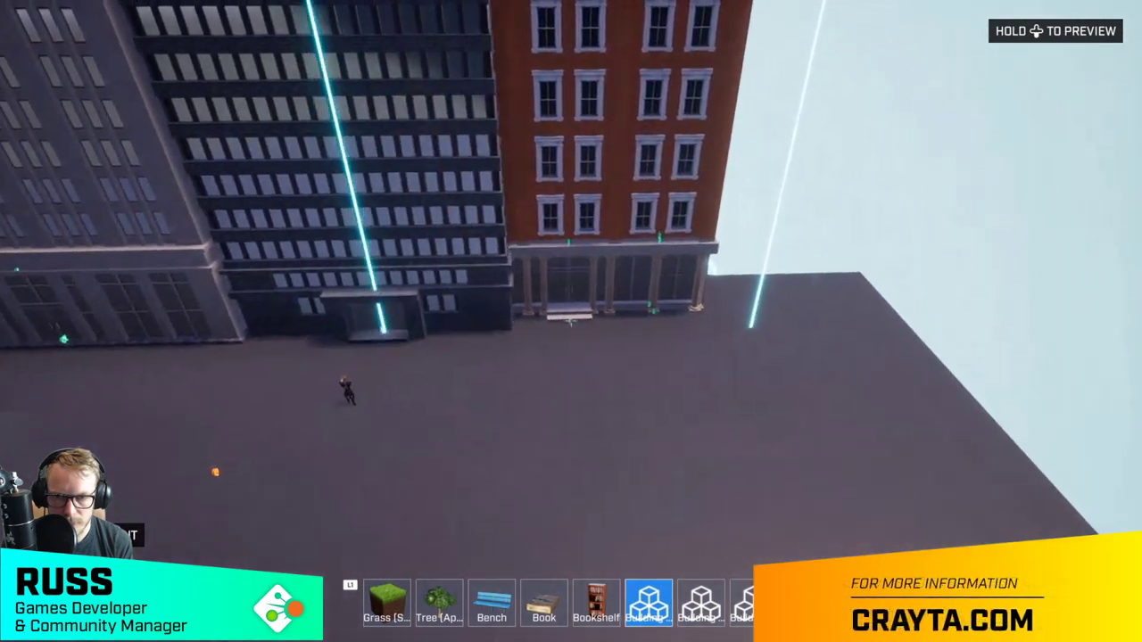
pyautogui.press('d')
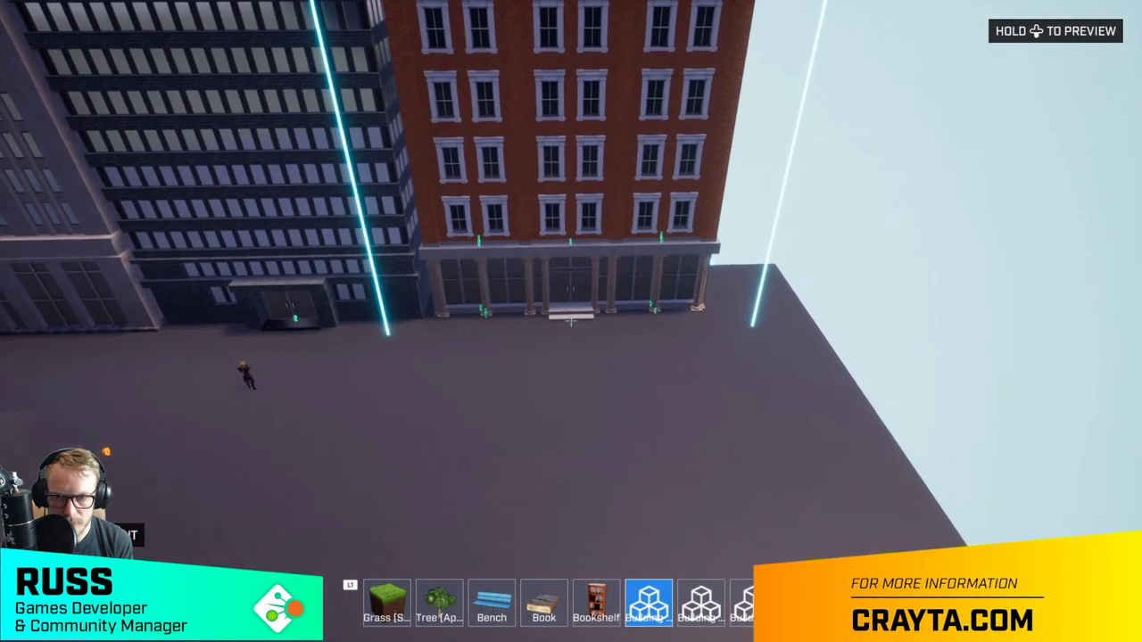
pyautogui.click(571, 322)
# - Replace Bookshelf in the hotbar with the Building Parking Structure template and place it past the redbrick building at the platform's edge
pyautogui.press('Tab')
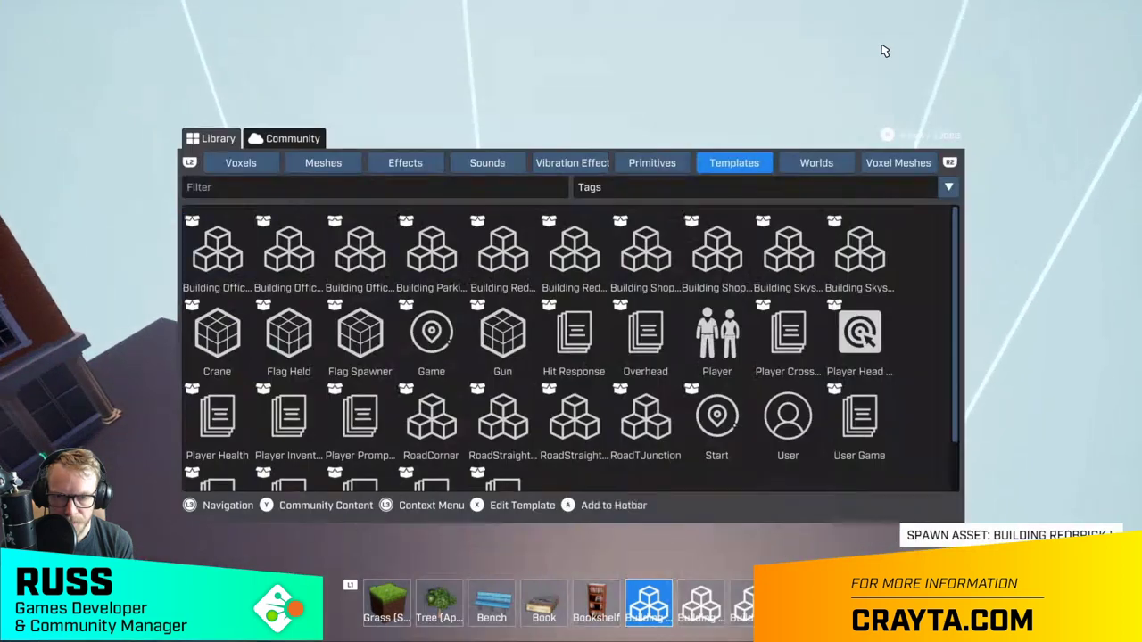
pyautogui.press('Right')
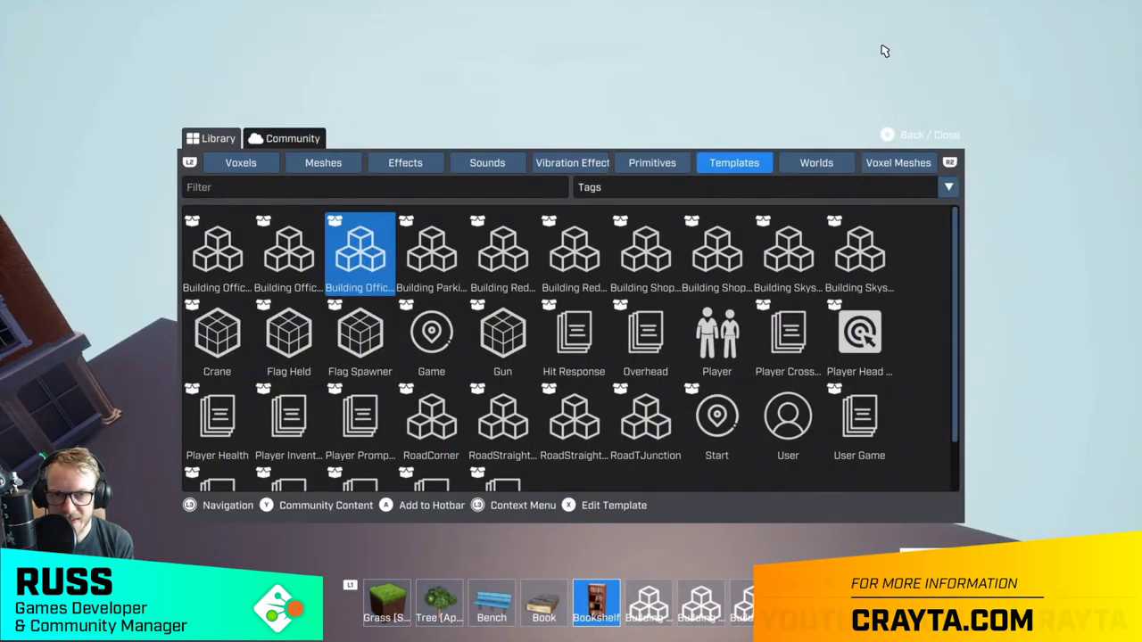
pyautogui.press('Right')
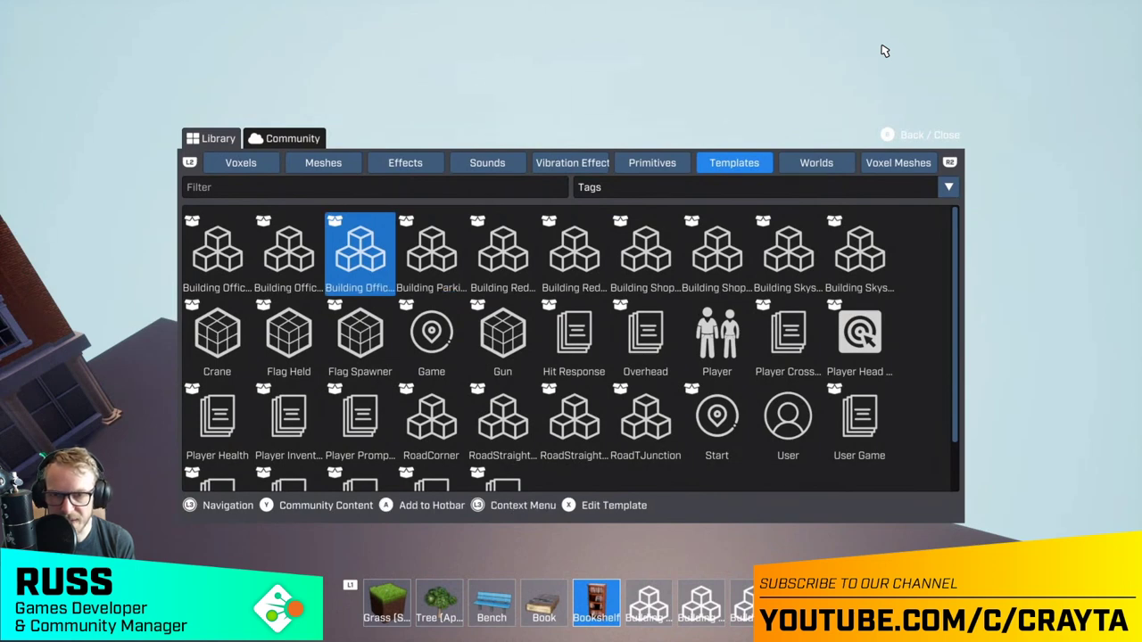
pyautogui.press('Return')
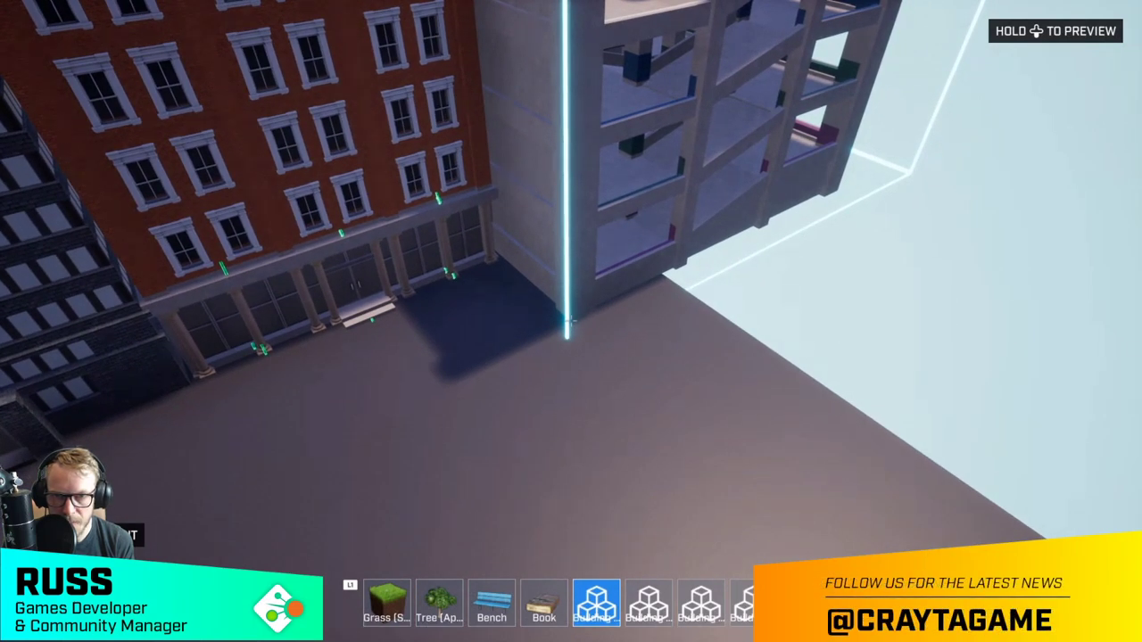
pyautogui.click(571, 321)
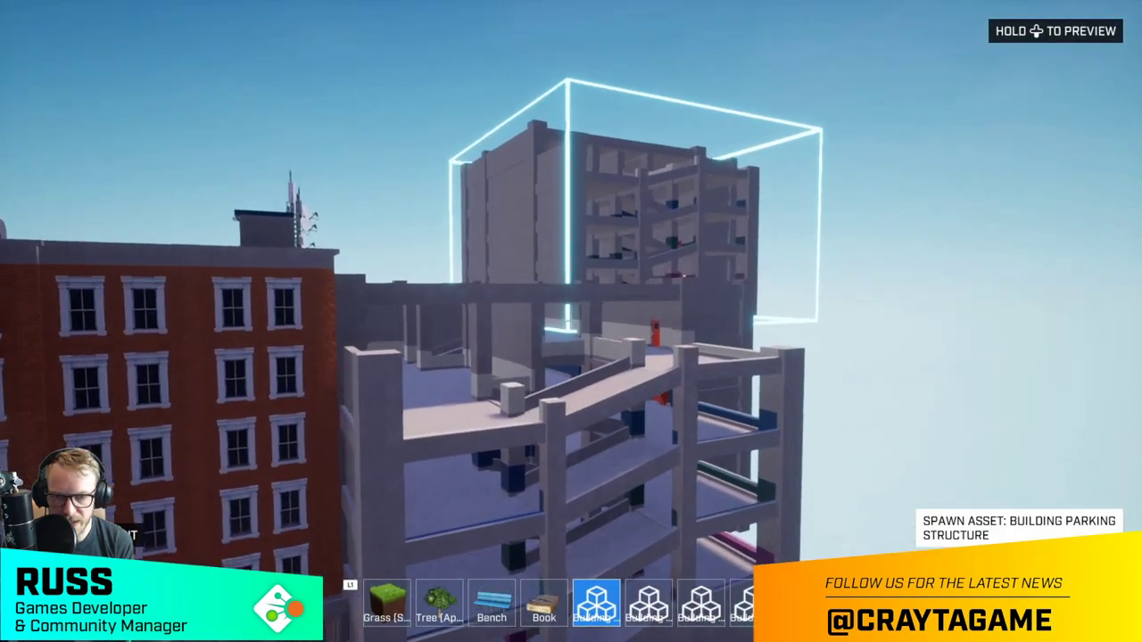
# - Place a large redbrick building along the road beside the park, then swap Building Redbrick M into the hotbar and place it too
pyautogui.press('w')
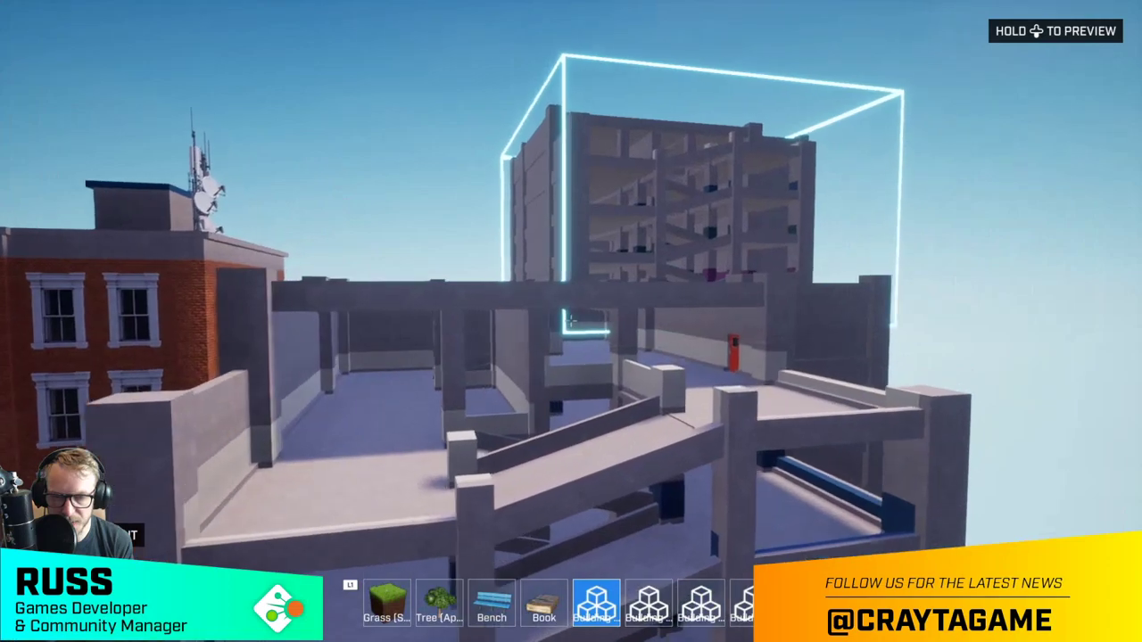
pyautogui.press('w')
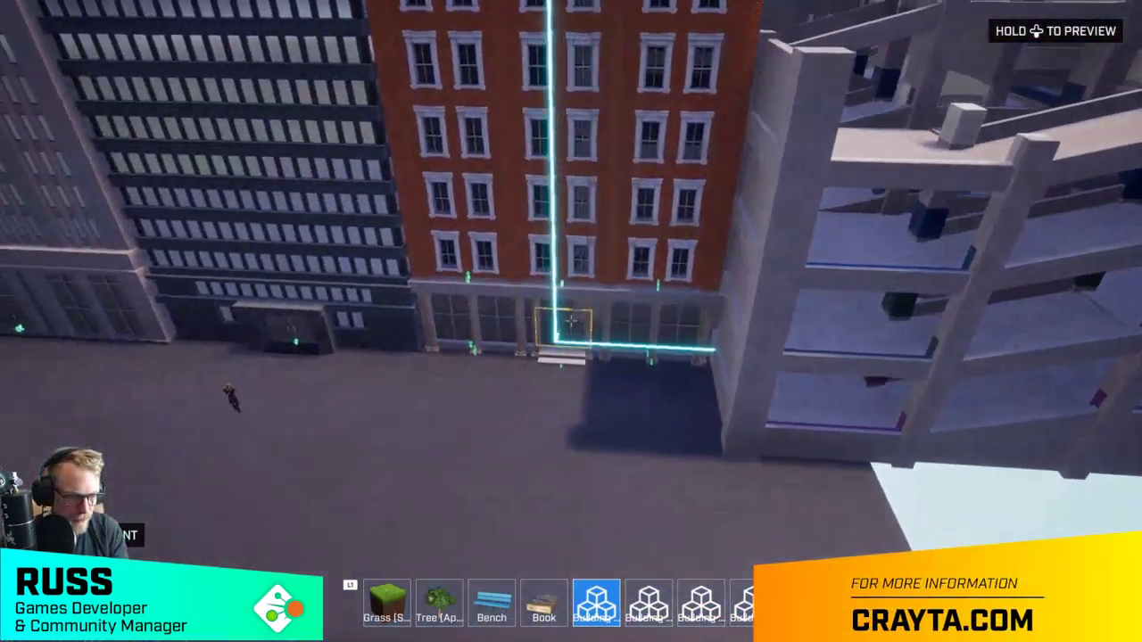
pyautogui.press('s')
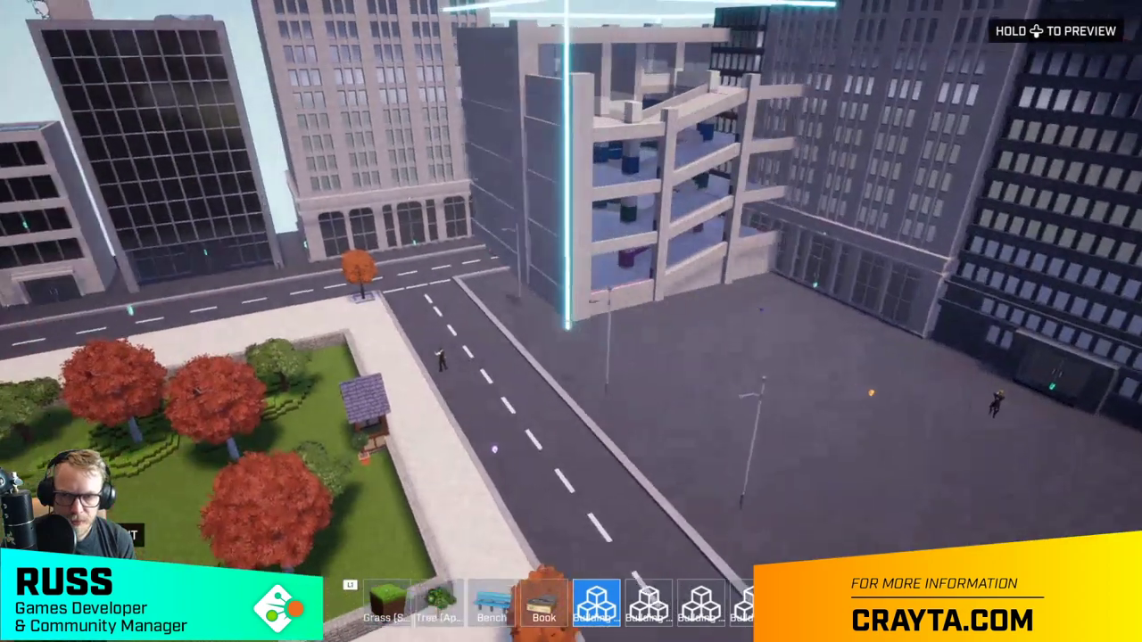
pyautogui.press('r')
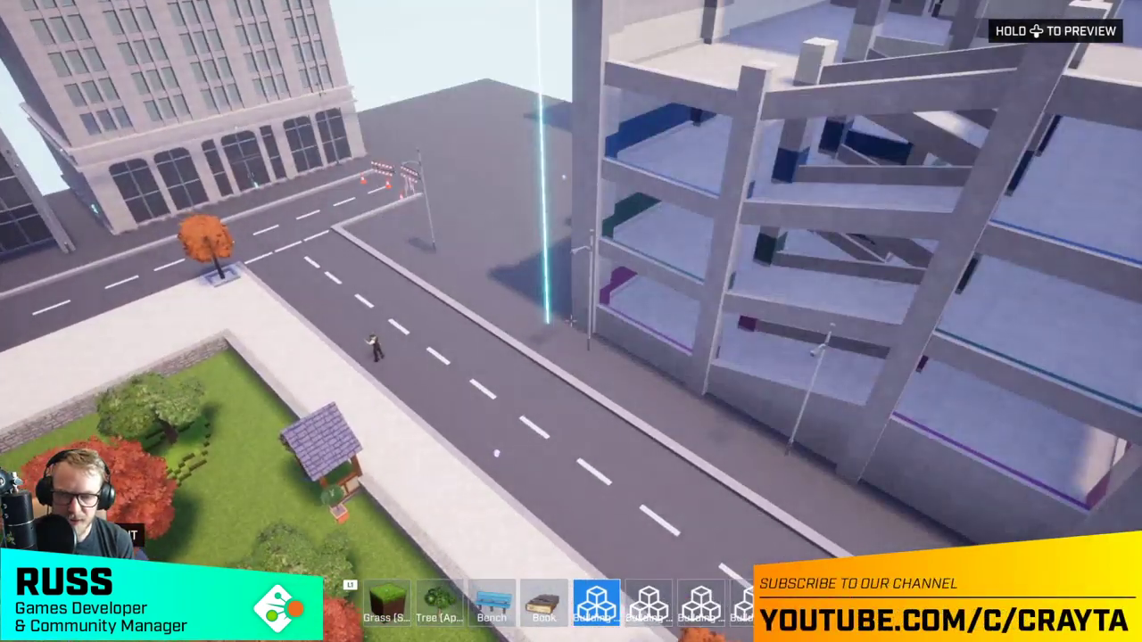
pyautogui.press('6')
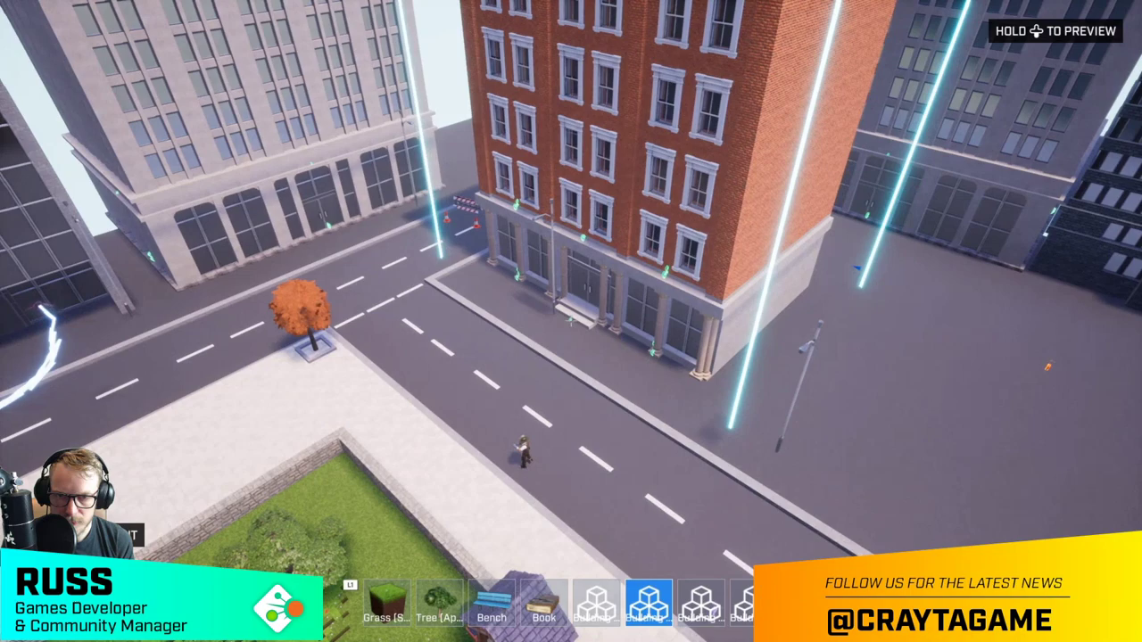
pyautogui.press('l')
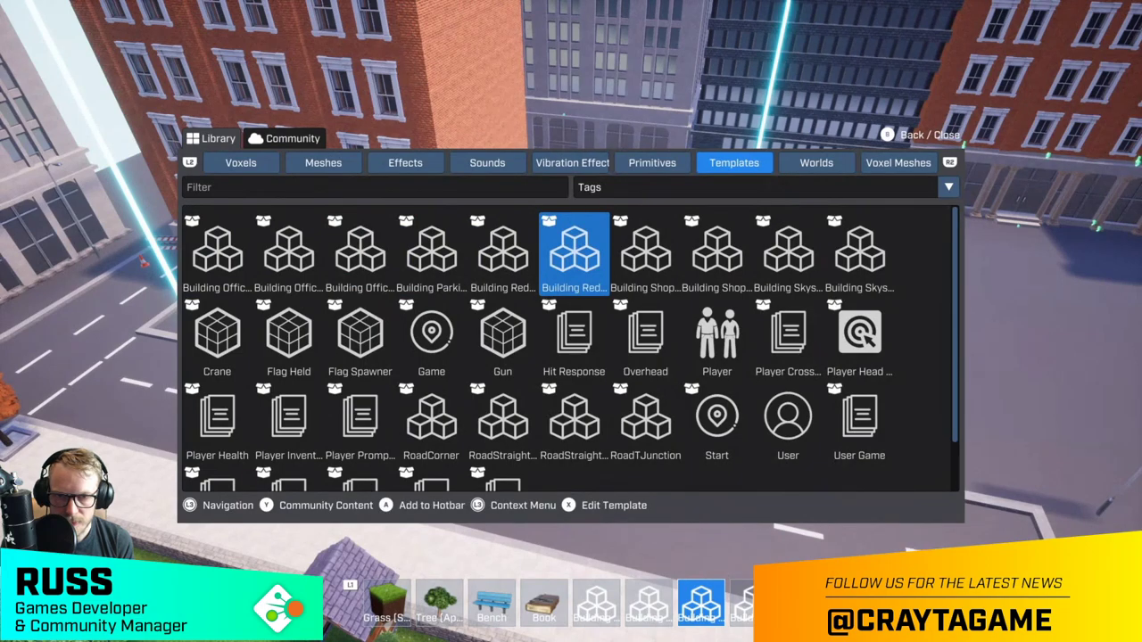
pyautogui.press('Escape')
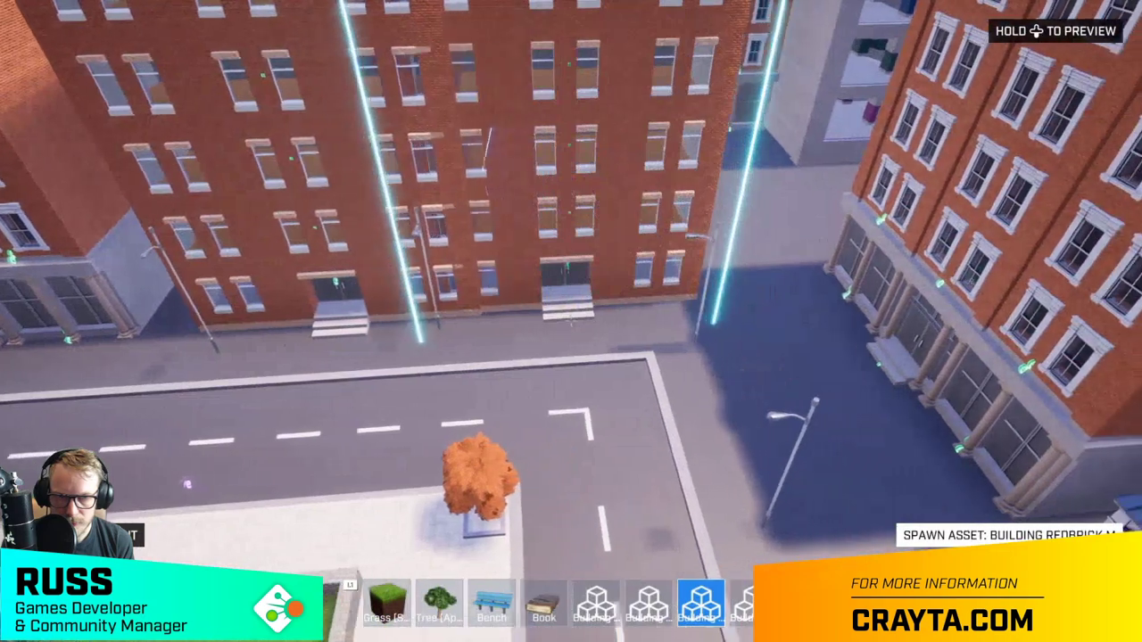
# - Swap the first Building Shop template into the hotbar and place shops and another large redbrick building along the roads around the park
pyautogui.press('l')
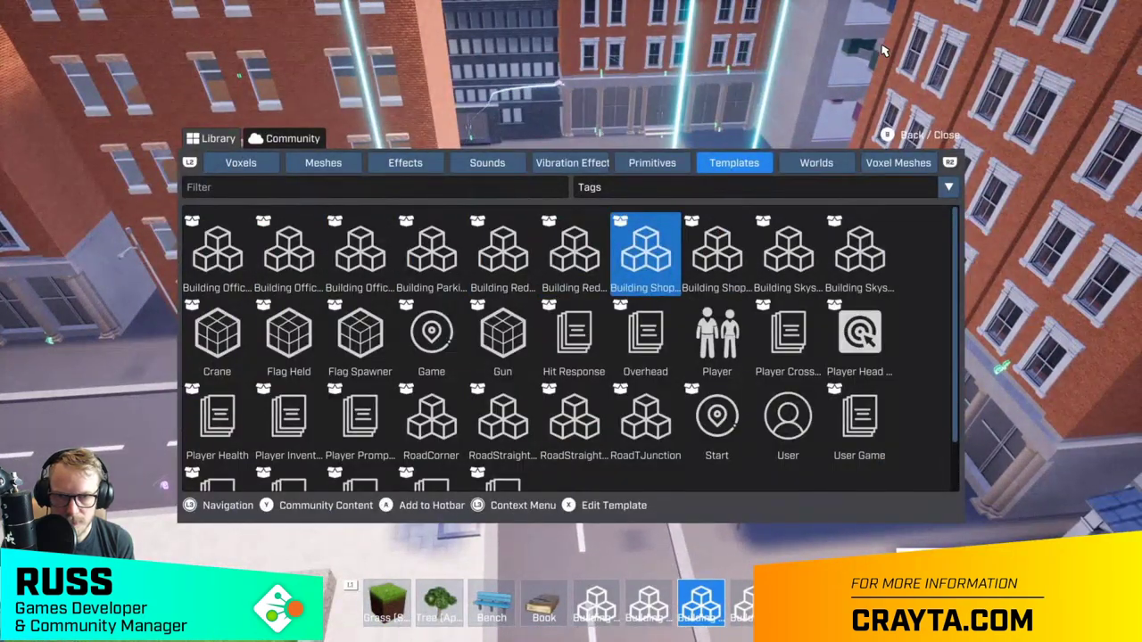
pyautogui.press('Return')
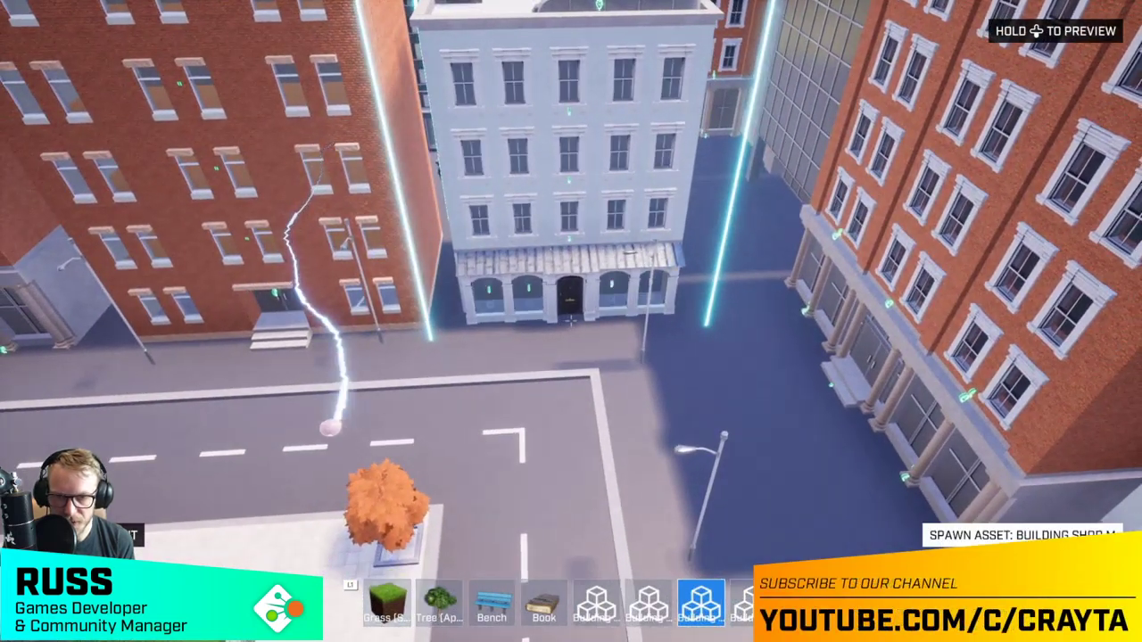
pyautogui.click(571, 321)
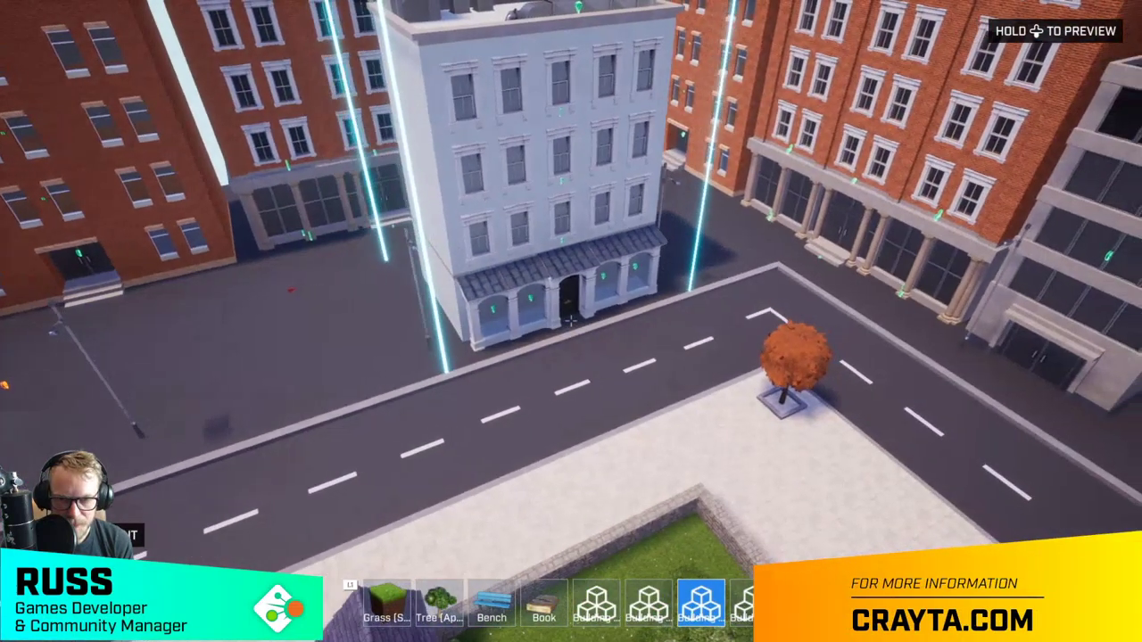
pyautogui.click(571, 321)
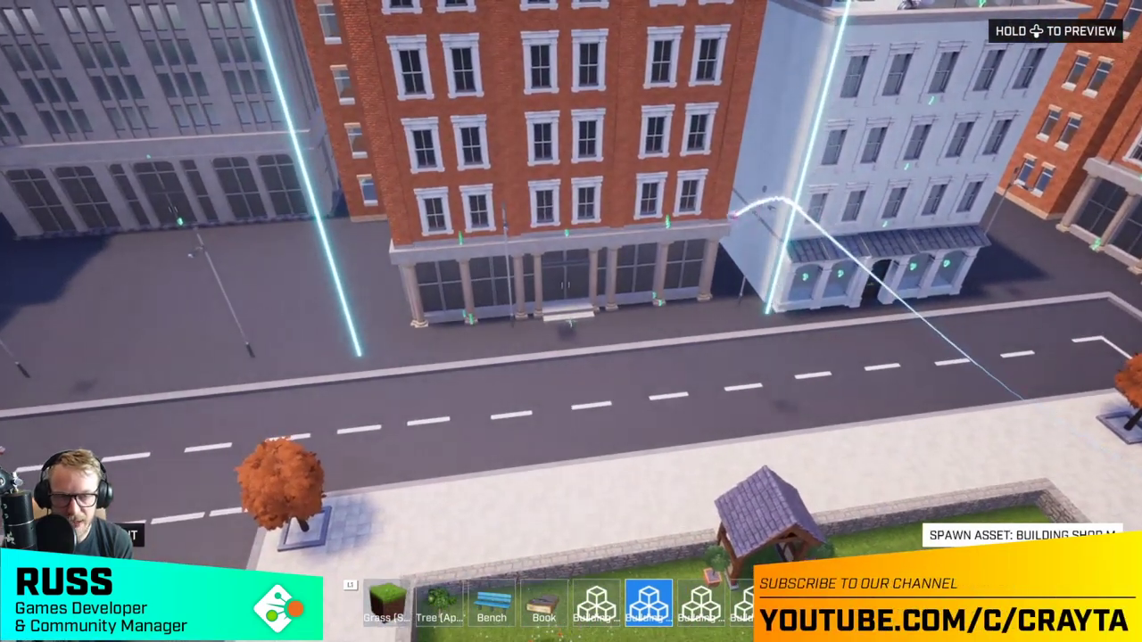
pyautogui.click(571, 322)
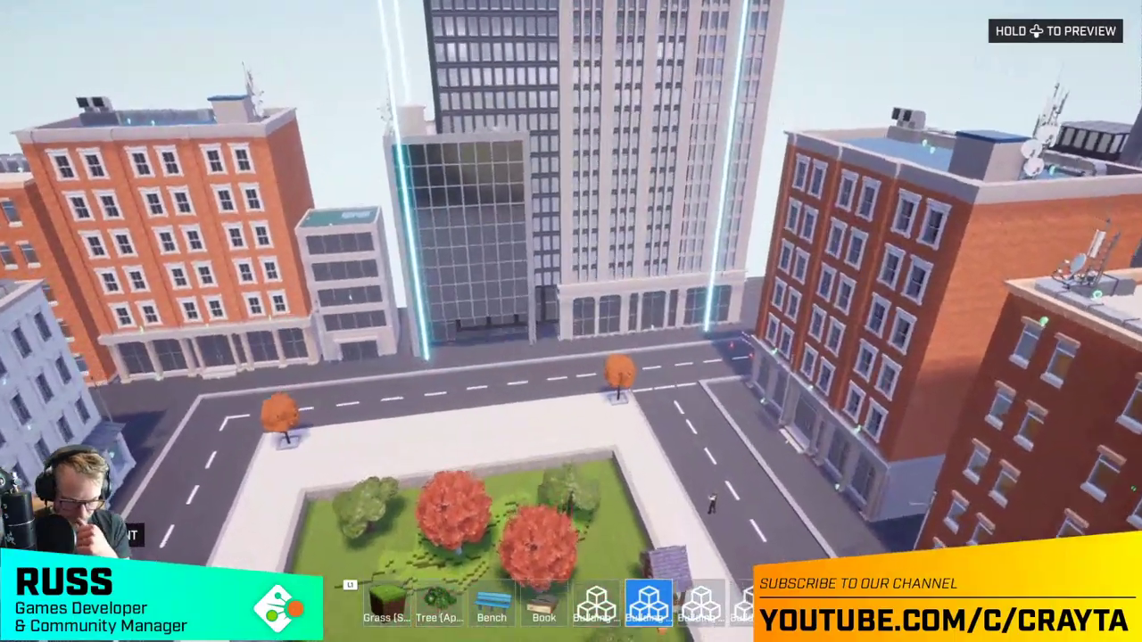
# - Place Building Skyscraper Grey towers behind the redbrick buildings along the platform's outer edge
pyautogui.press('d')
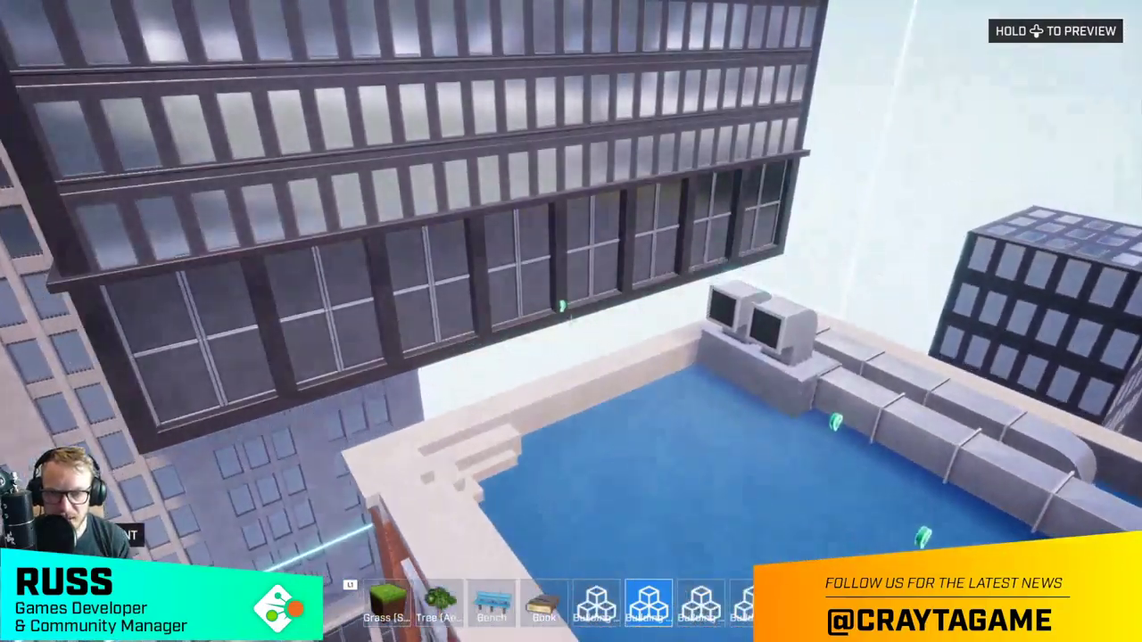
pyautogui.press('w')
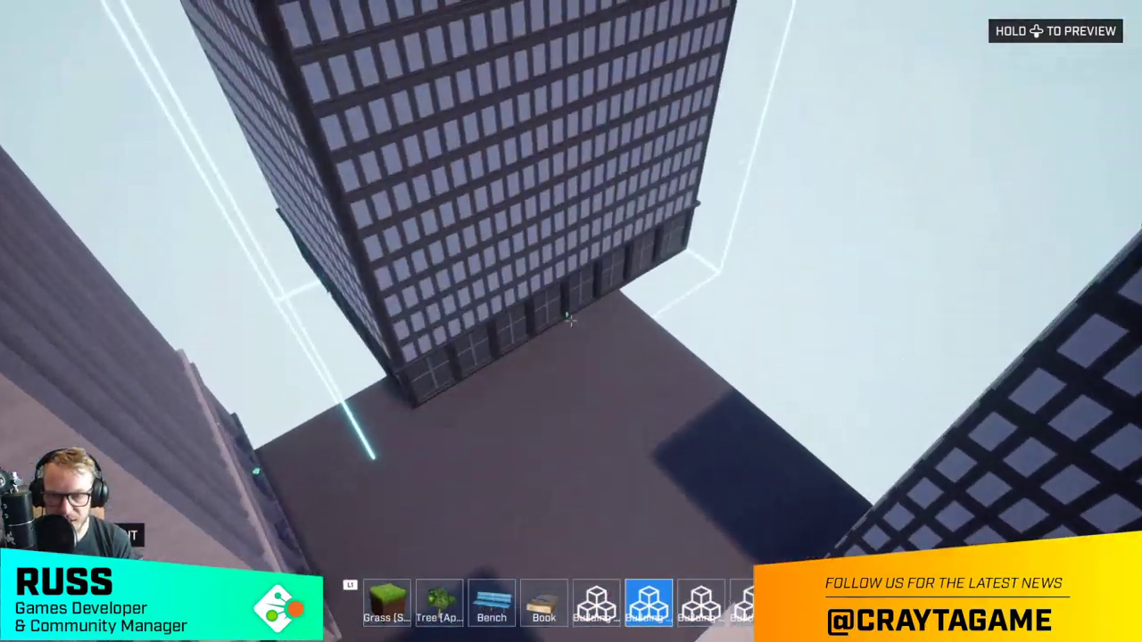
pyautogui.press('space')
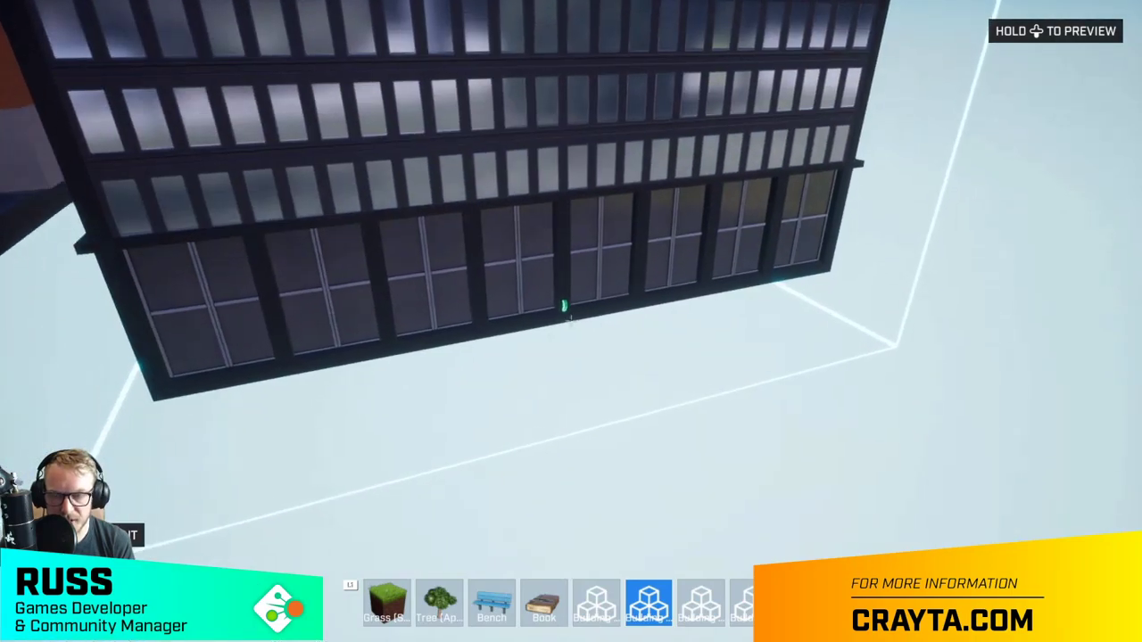
pyautogui.press('w')
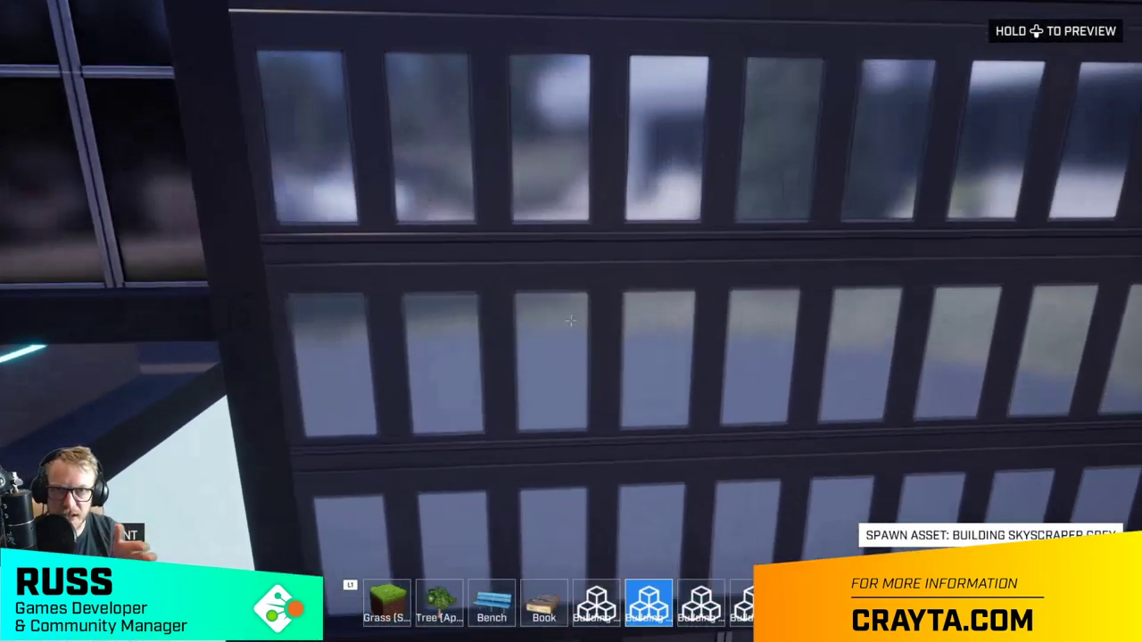
pyautogui.press('s')
pyautogui.press('s')
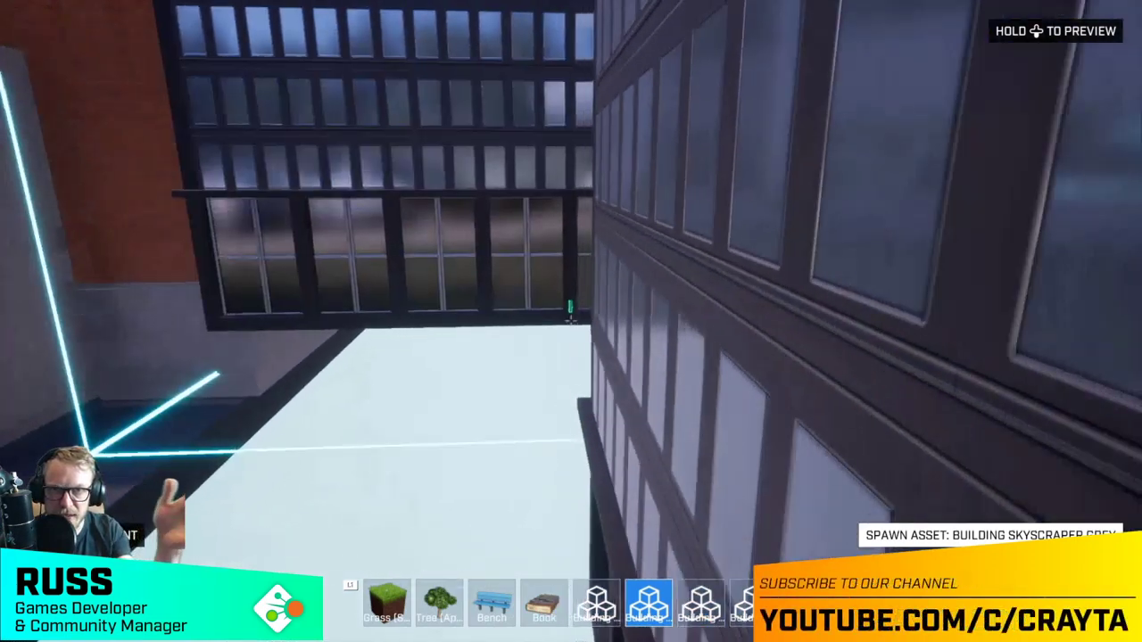
pyautogui.press('a')
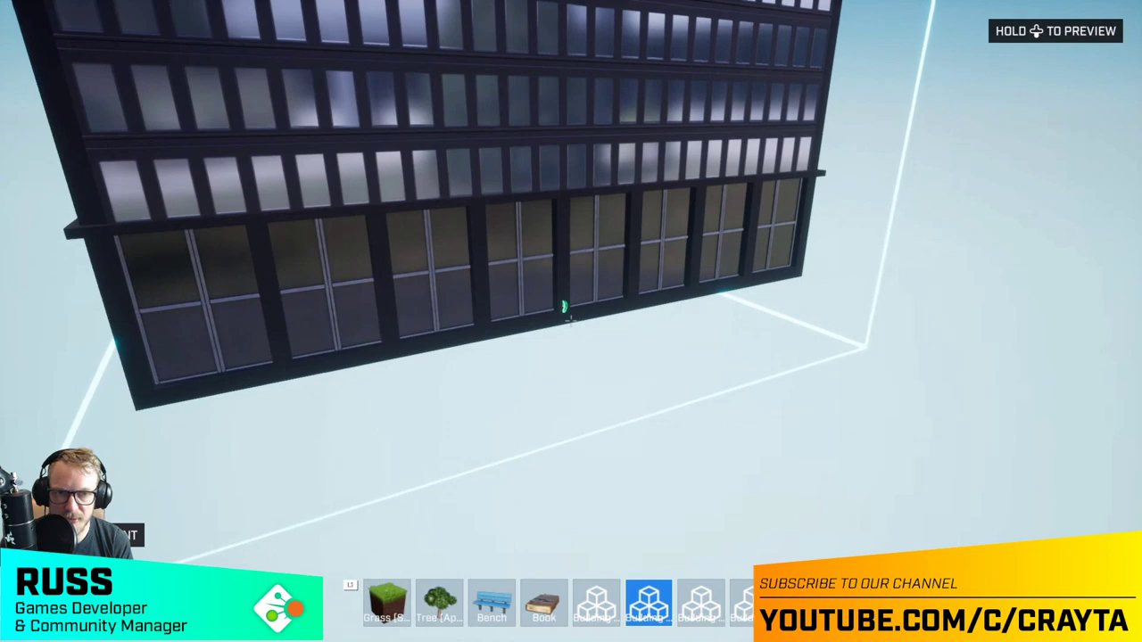
pyautogui.press('s')
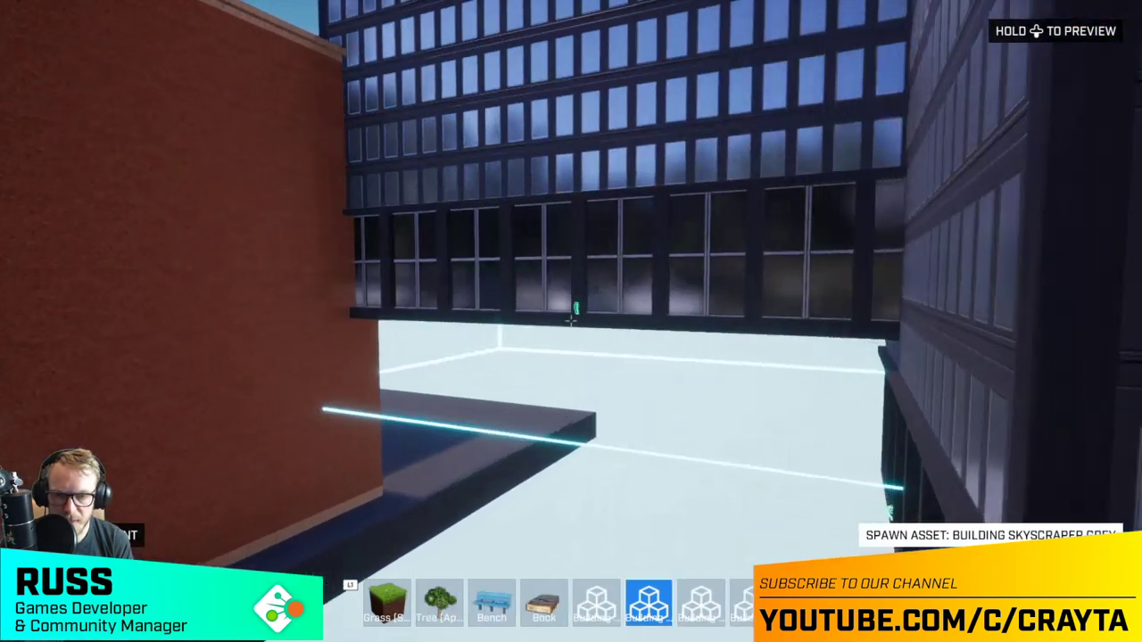
pyautogui.press('w')
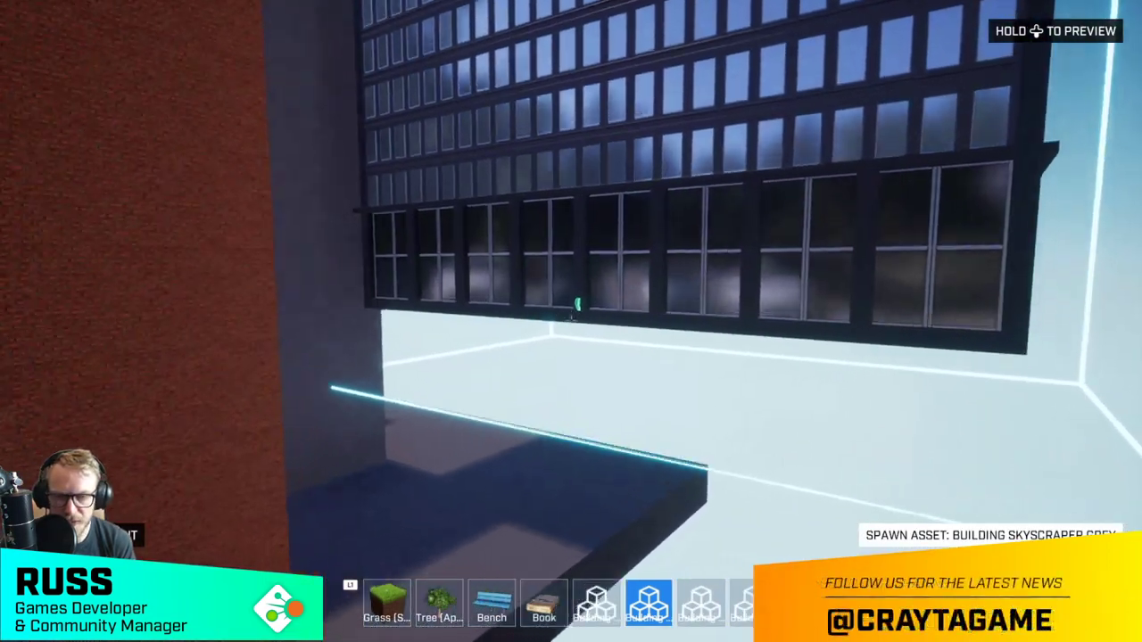
# - Place Building Skyscraper Grey towers side by side just beyond the platform's outer edge, behind the redbrick buildings
pyautogui.press('w')
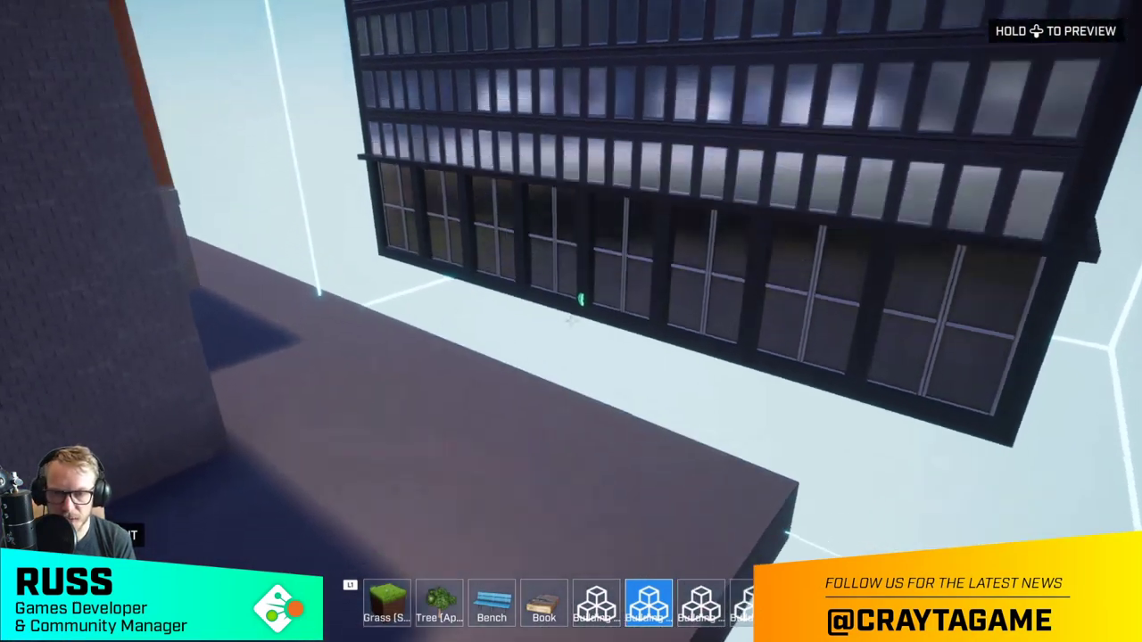
pyautogui.press('w')
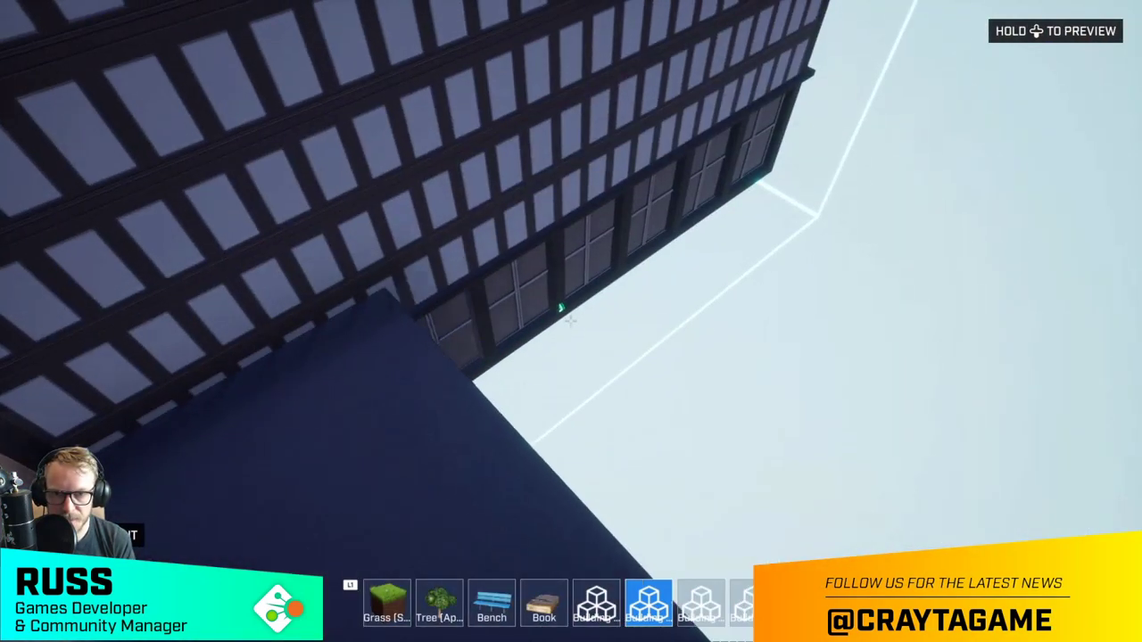
pyautogui.click(571, 322)
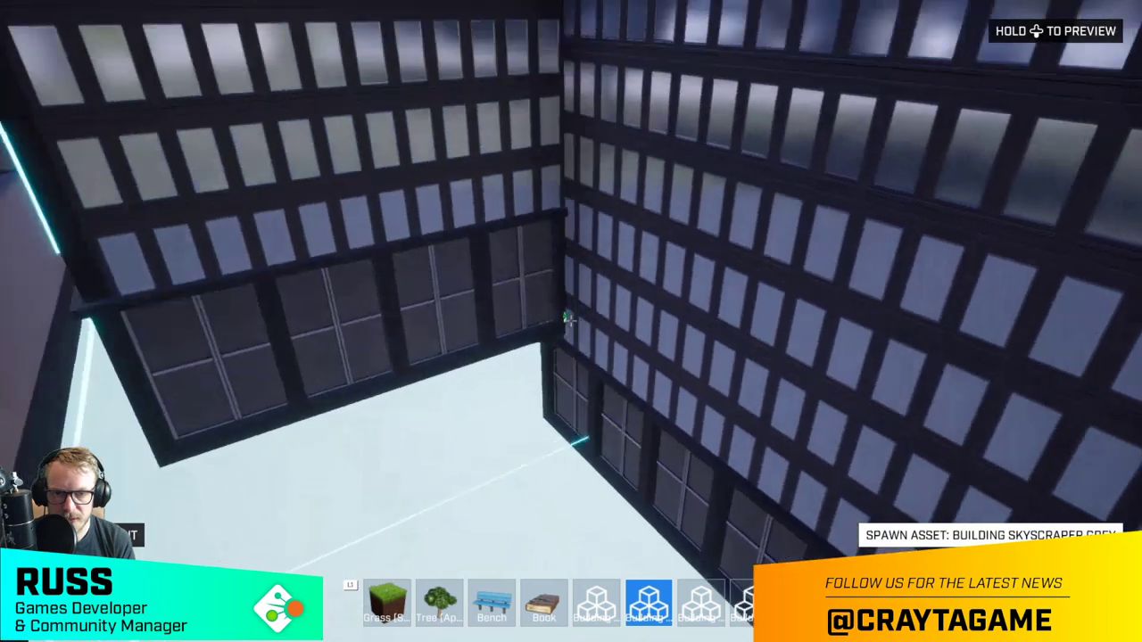
pyautogui.press('w')
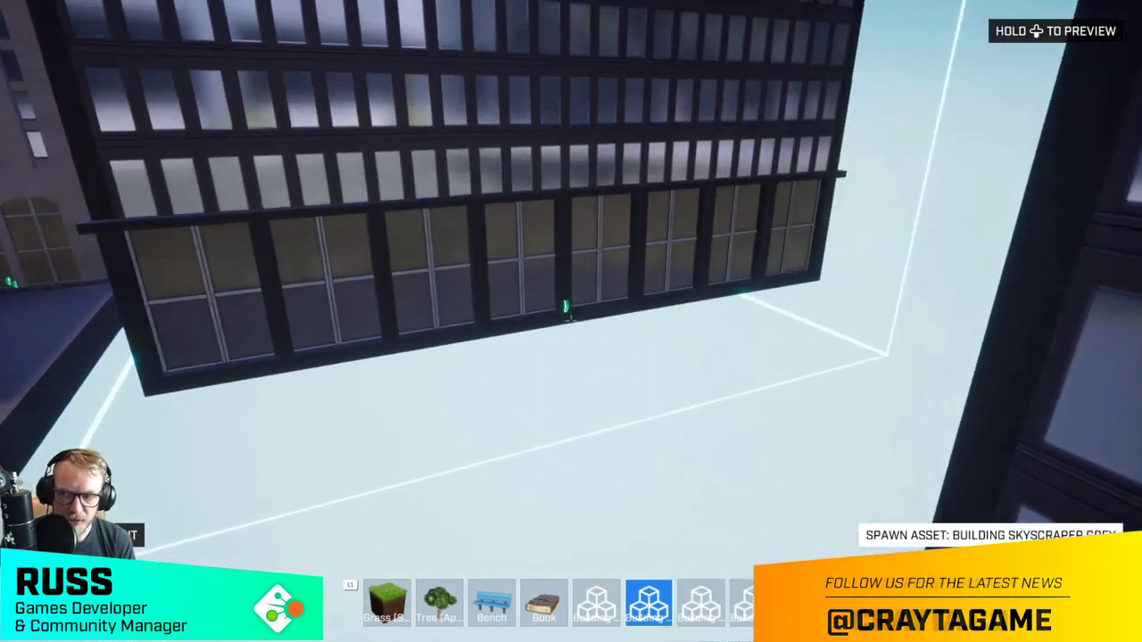
pyautogui.press('w')
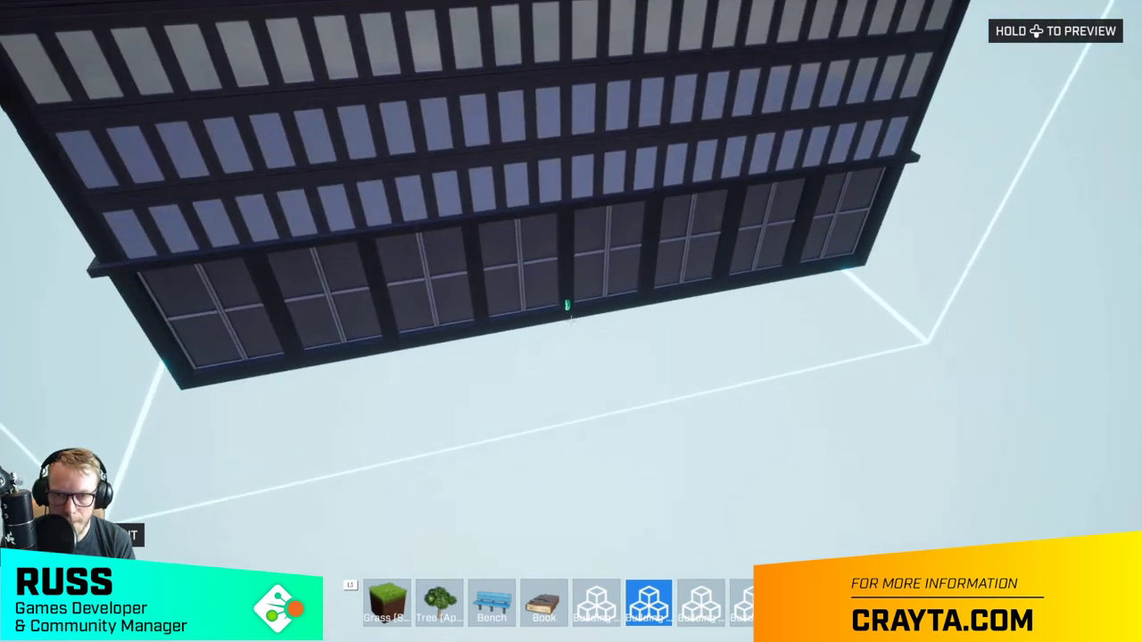
pyautogui.click(571, 321)
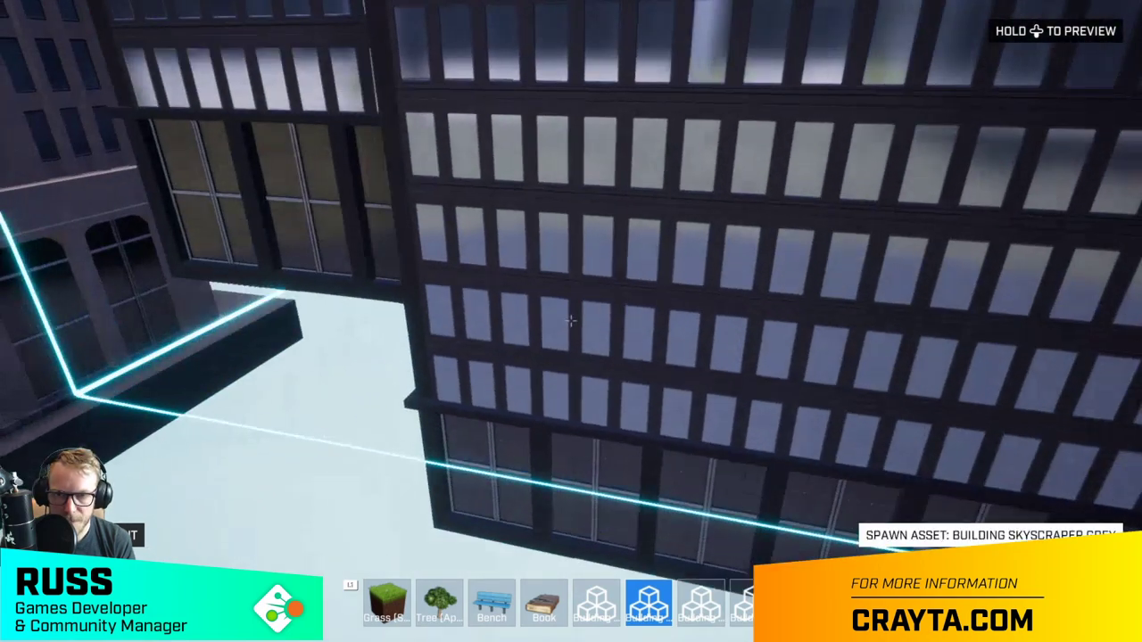
# - Continue the row of Building Skyscraper Grey towers around the outside of the platform toward the parking structure
pyautogui.press('w')
pyautogui.press('w')
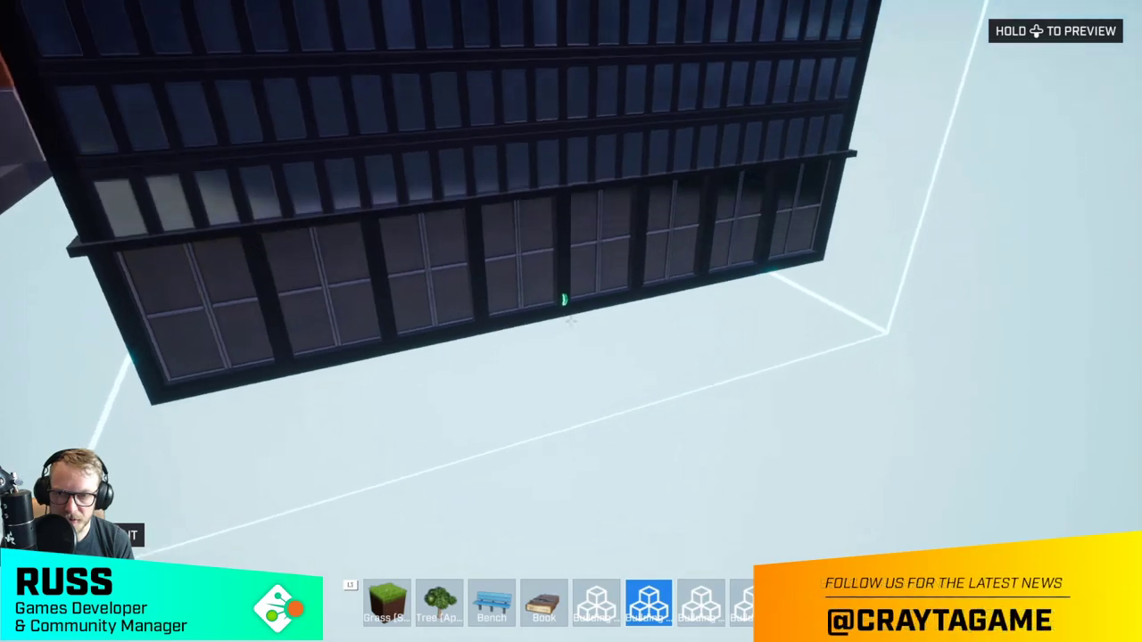
pyautogui.click(567, 309)
pyautogui.press('w')
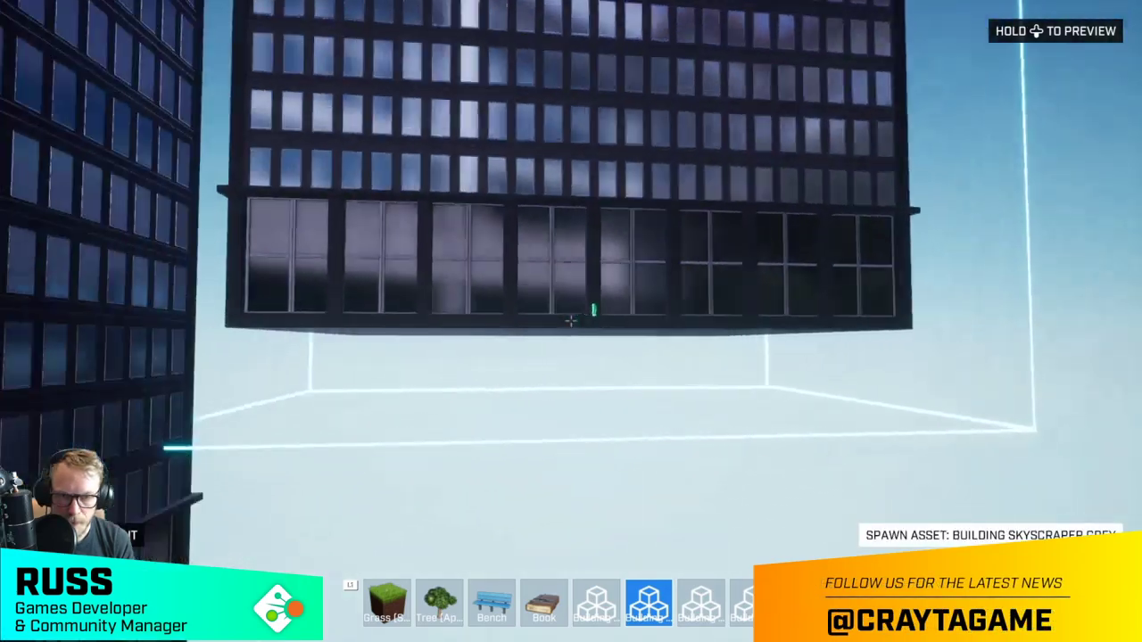
pyautogui.press('w')
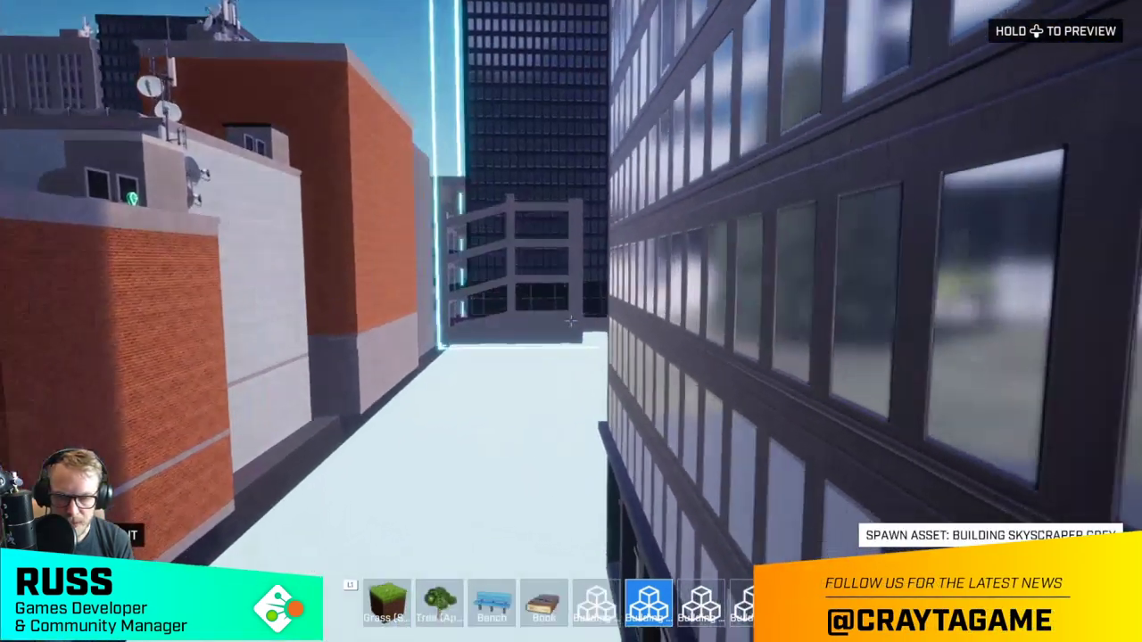
pyautogui.press('w')
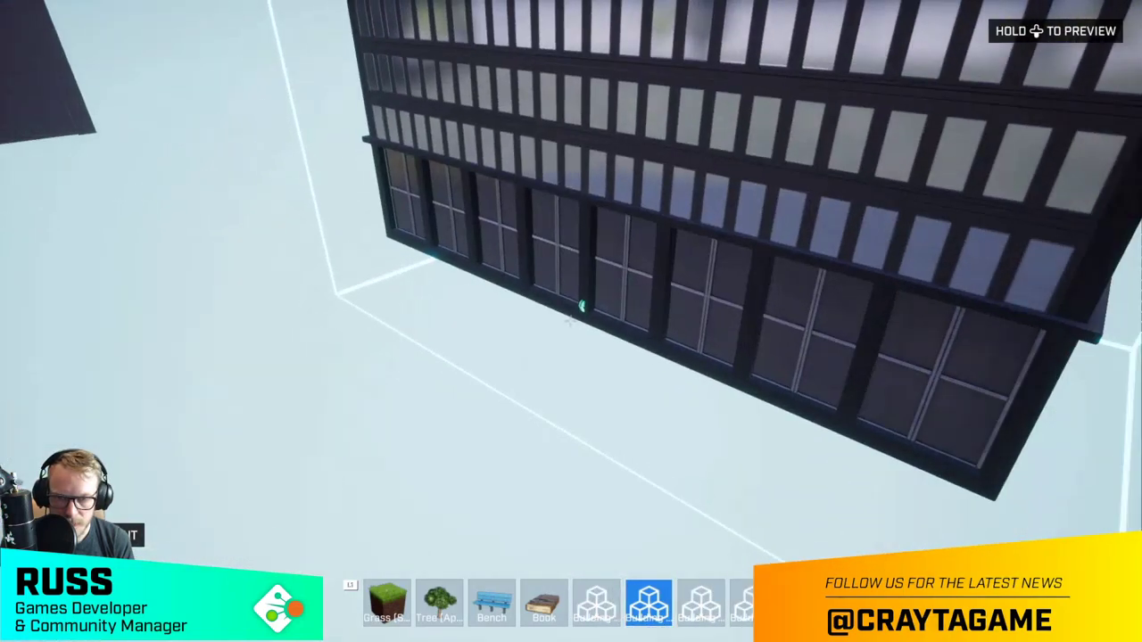
pyautogui.click(571, 322)
# - Swap the Crane template into the hotbar and place a crane between the redbrick building and the parking structure, correcting its first placement
pyautogui.press('Tab')
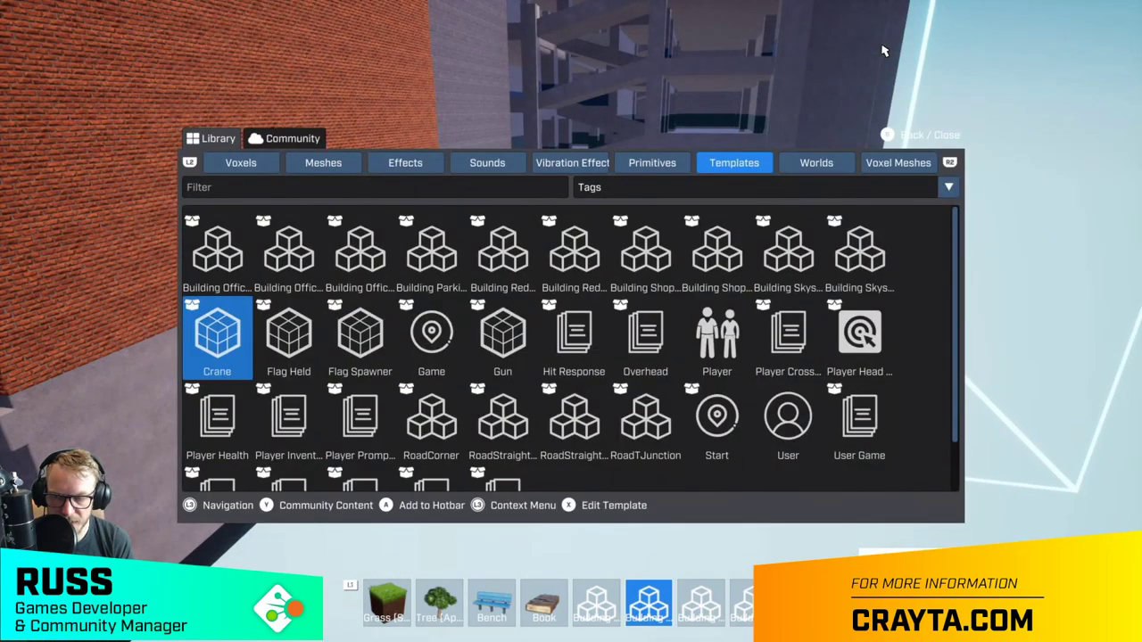
pyautogui.press('Tab')
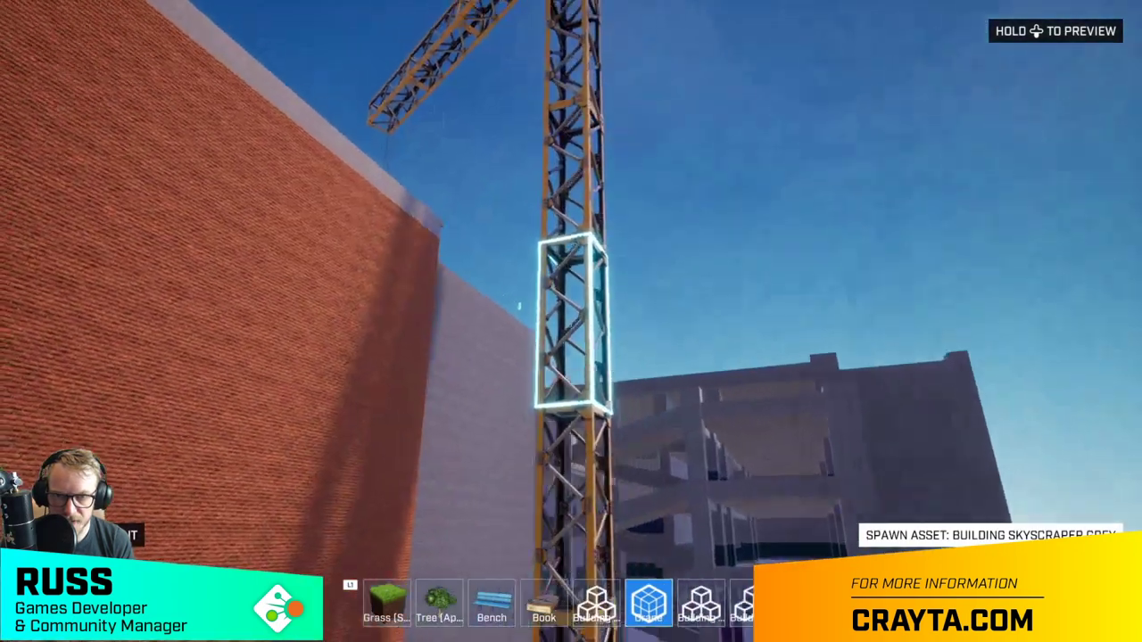
pyautogui.press('s')
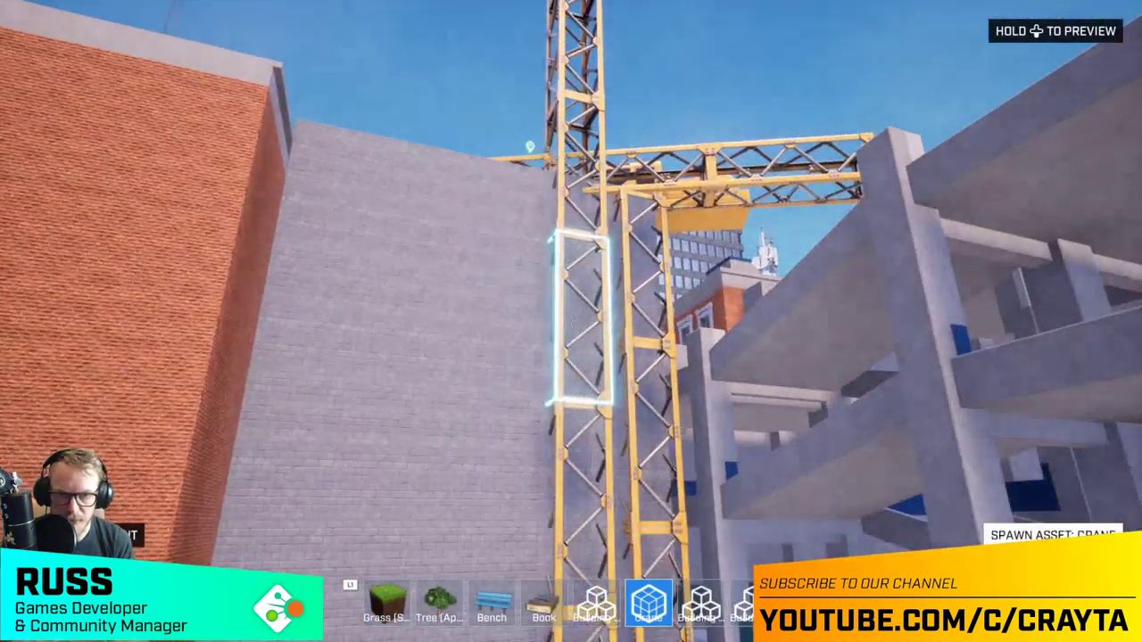
pyautogui.hotkey('ctrl', 'z')
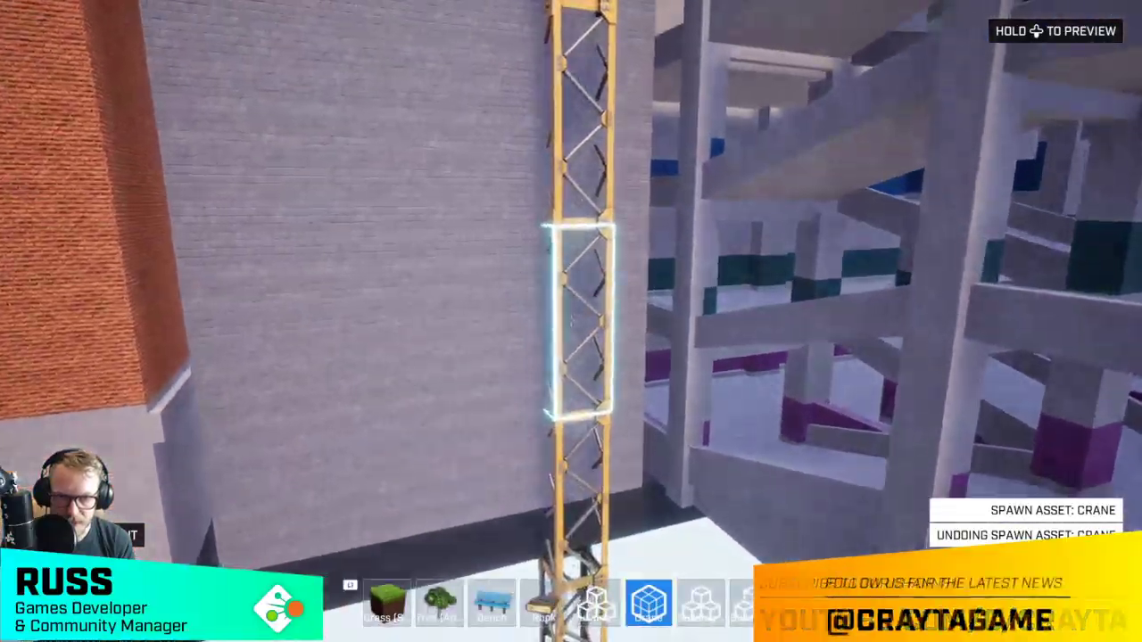
pyautogui.hotkey('ctrl', 'y')
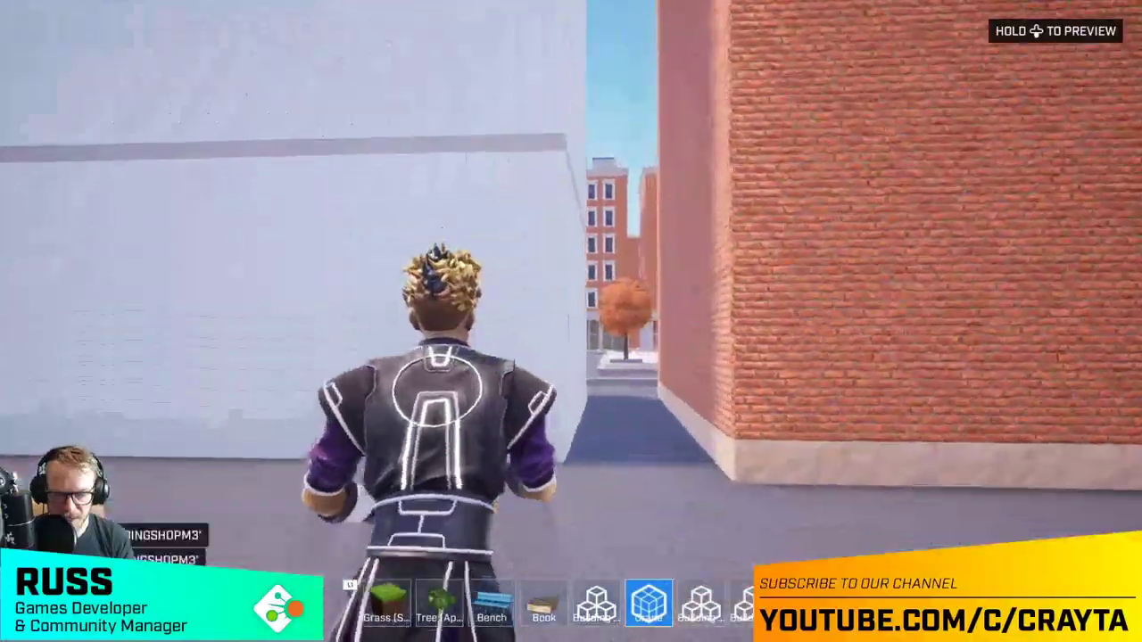
# - Walk along the roads and through the central park to review the surrounding buildings and the overall city layout
pyautogui.press('w')
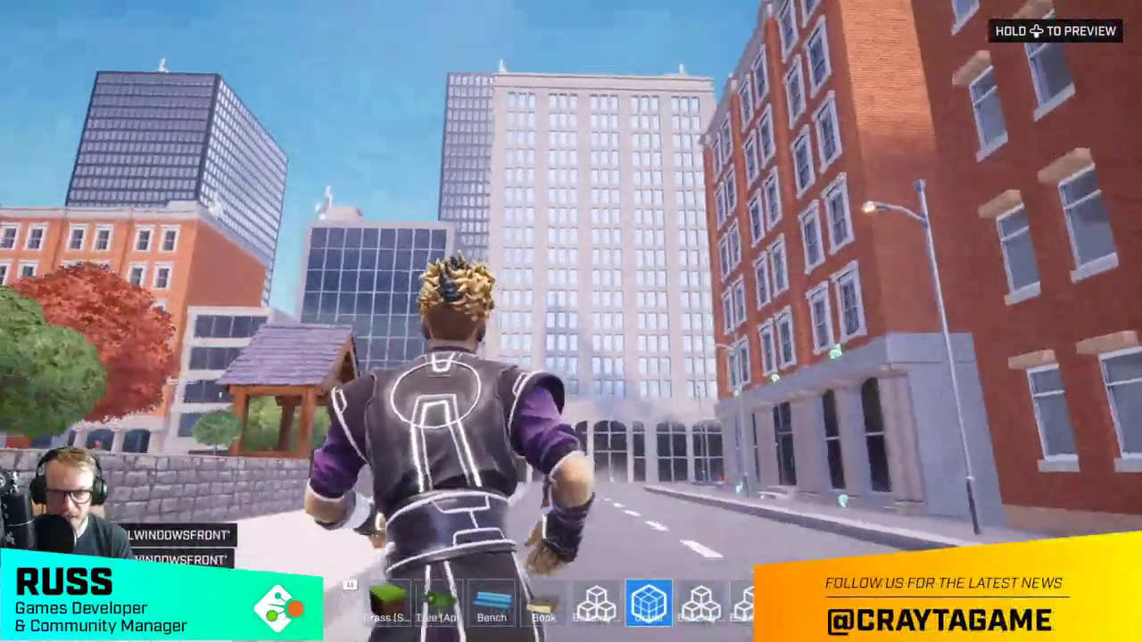
pyautogui.press('w')
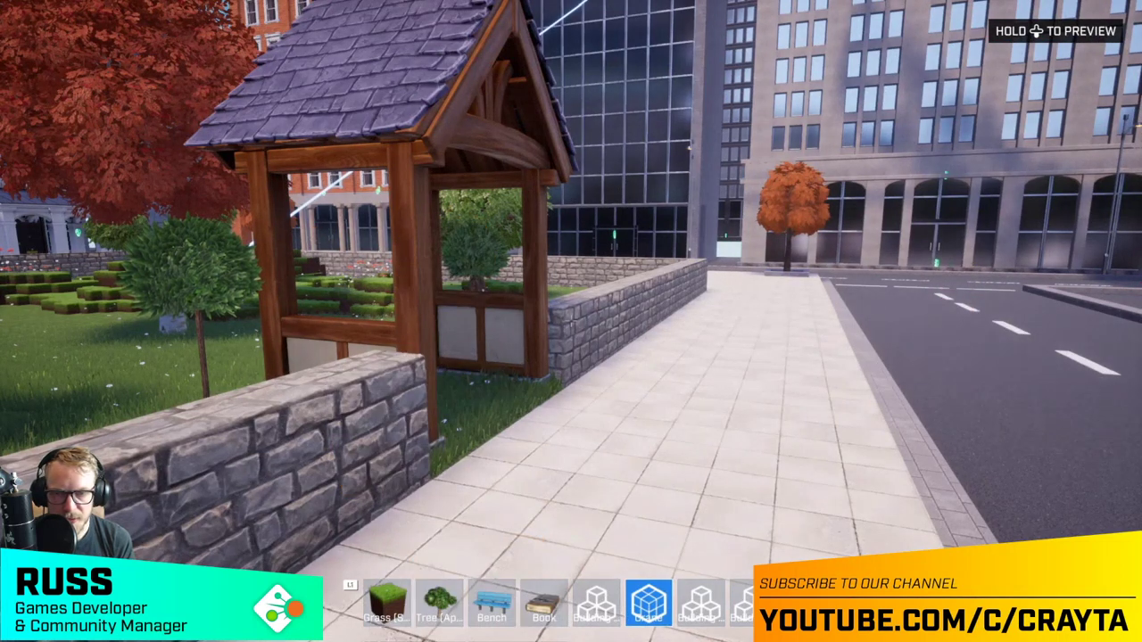
pyautogui.press('Tab')
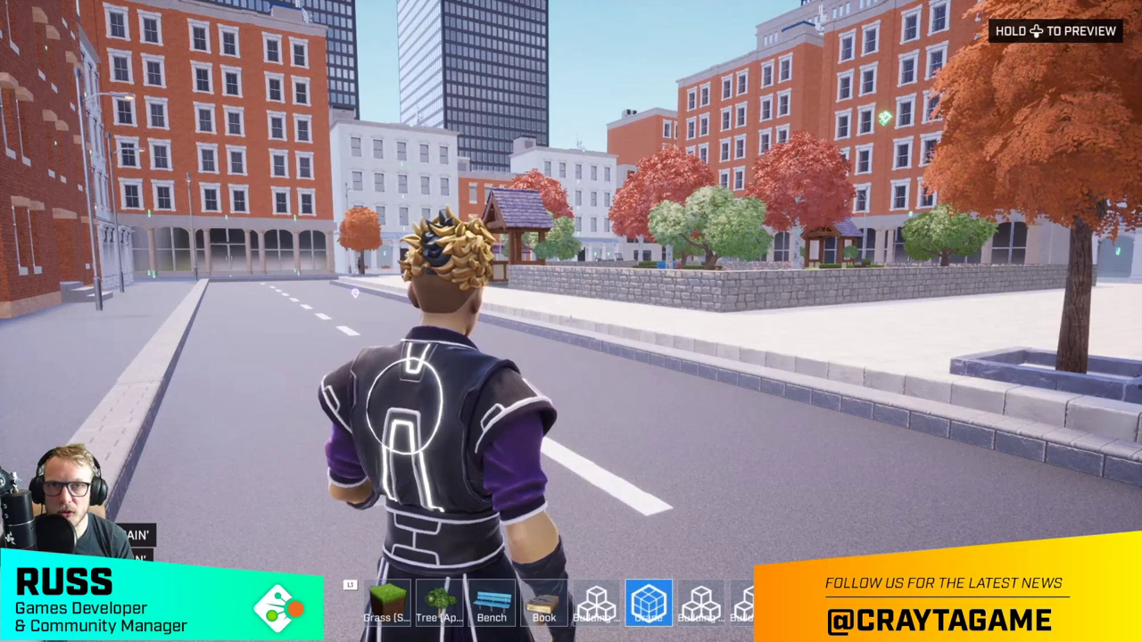
pyautogui.press('w')
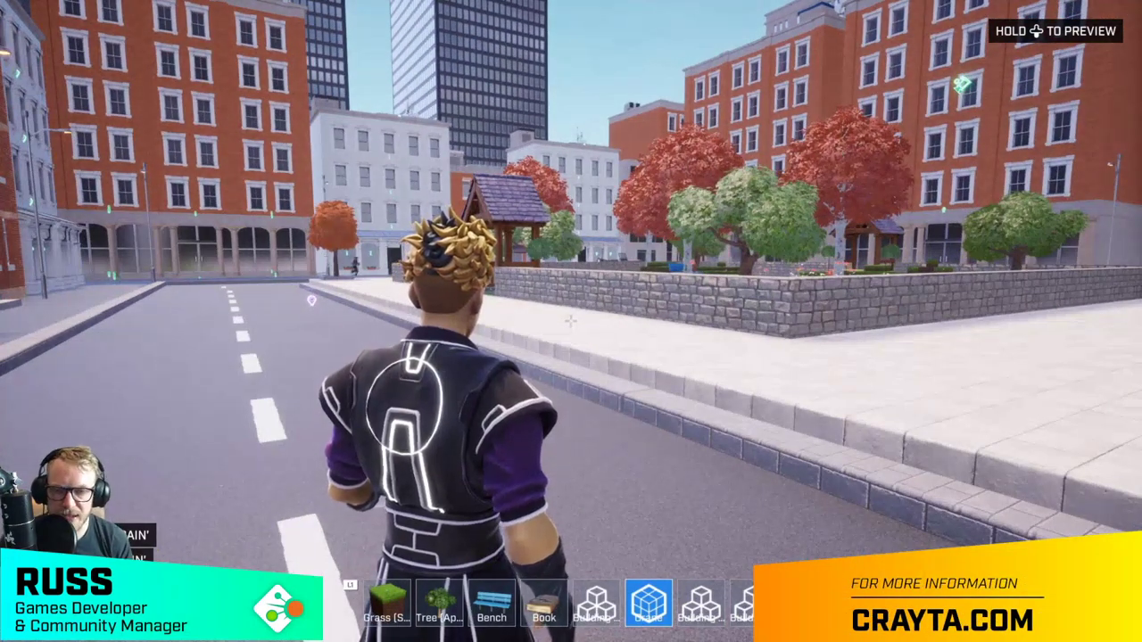
pyautogui.press('w')
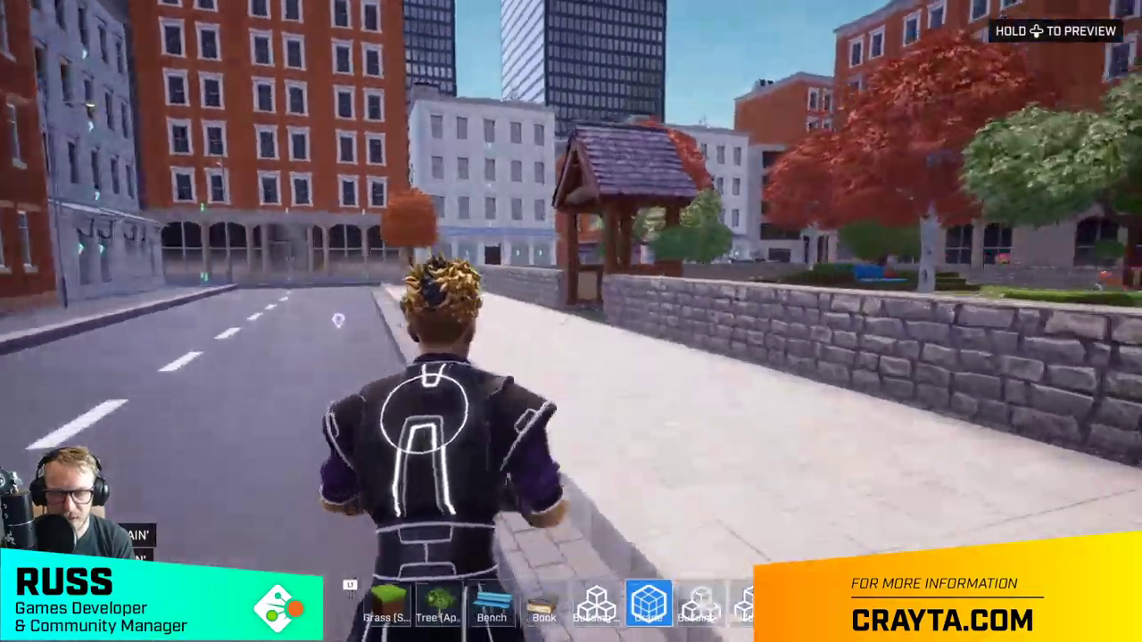
pyautogui.press('w')
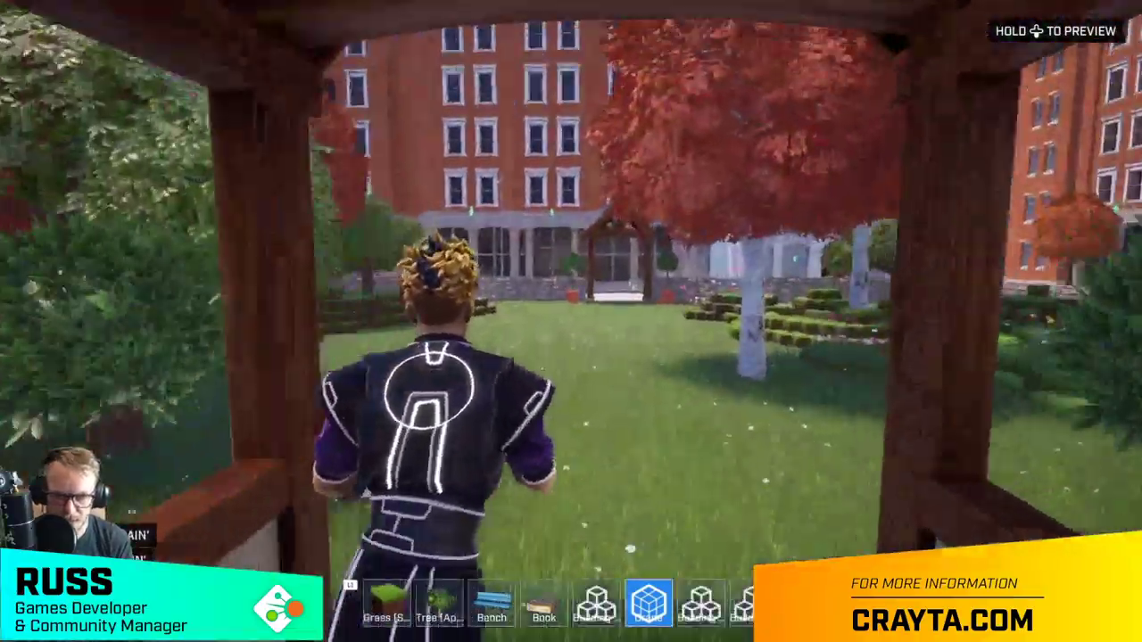
pyautogui.press('w')
pyautogui.press('w')
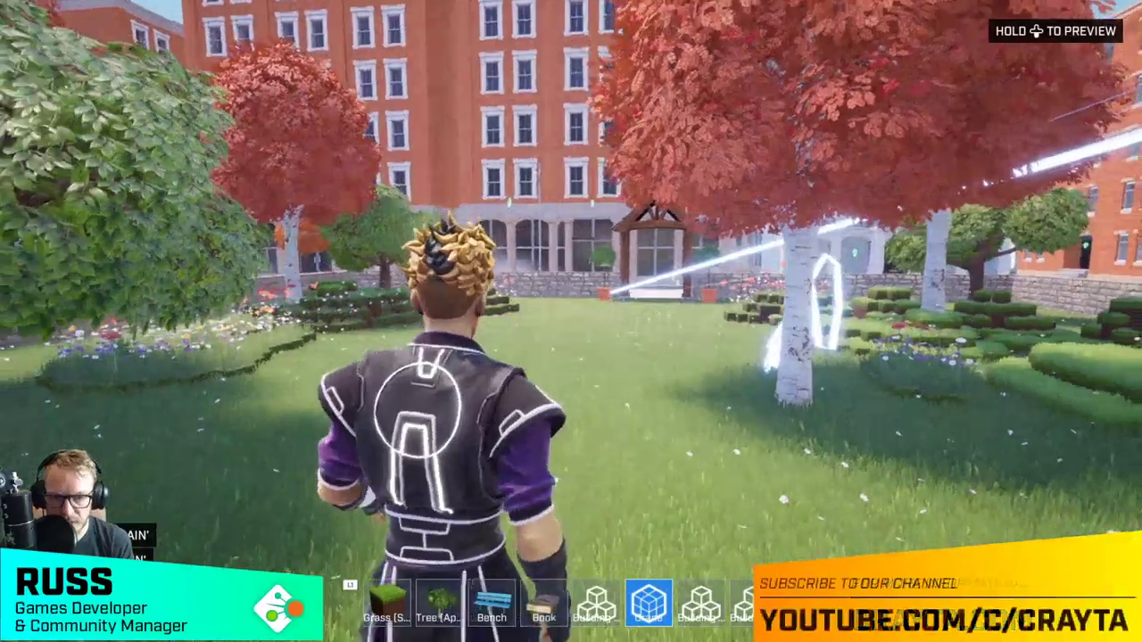
pyautogui.press('s')
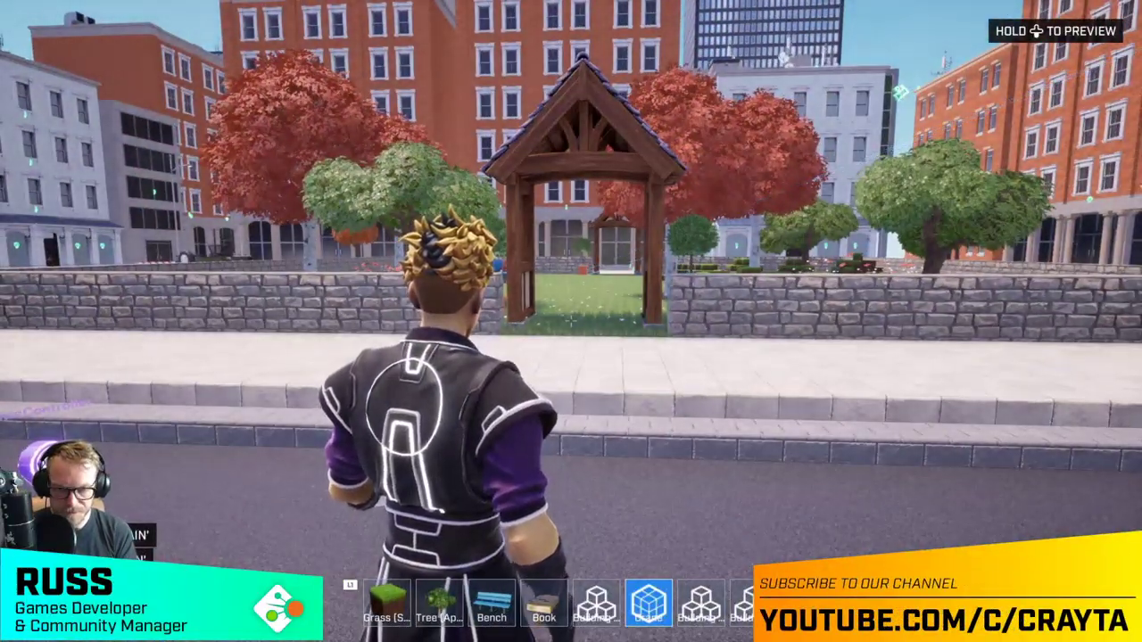
# - Search the community packages for "shot"
pyautogui.press('Tab')
pyautogui.press('y')
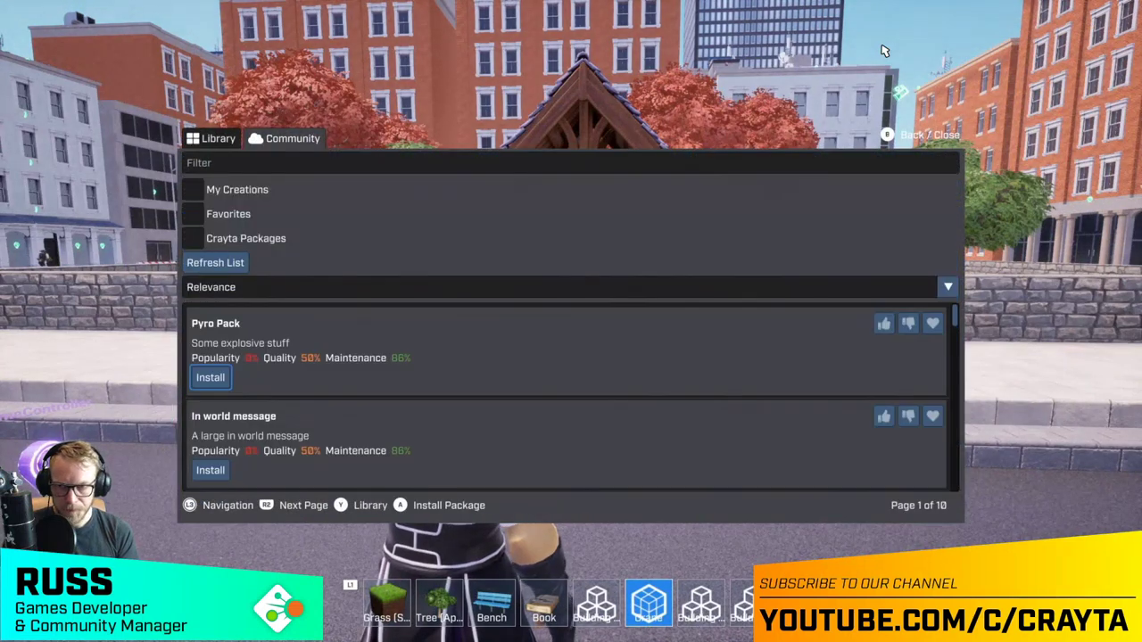
pyautogui.press('Up')
pyautogui.press('Up')
pyautogui.press('Up')
pyautogui.press('Up')
pyautogui.press('Up')
pyautogui.press('Up')
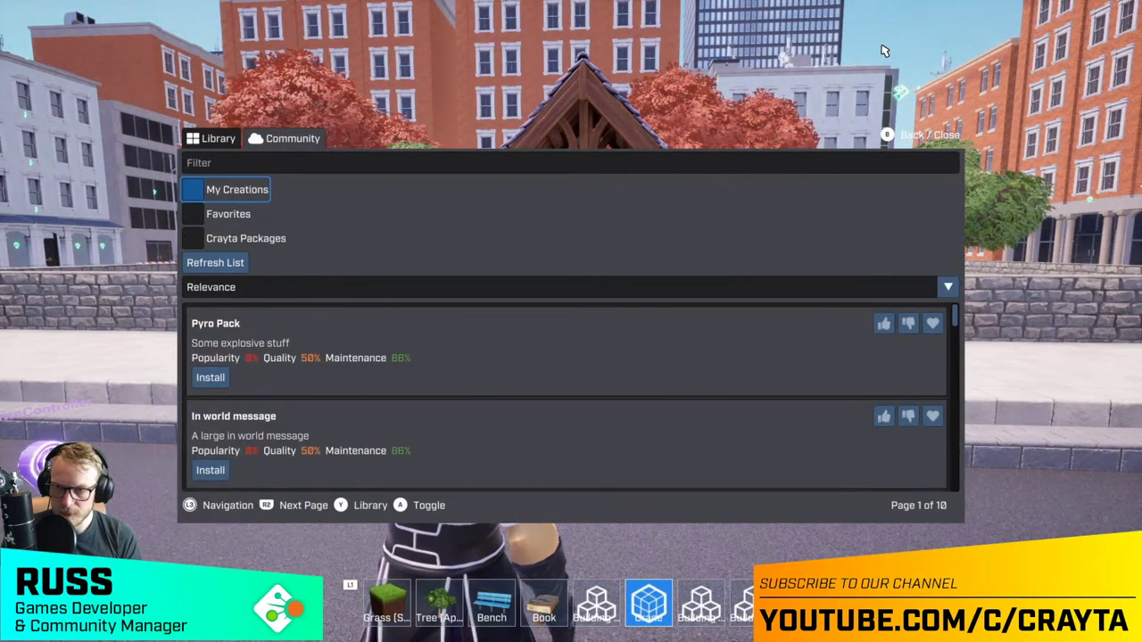
pyautogui.press('Return')
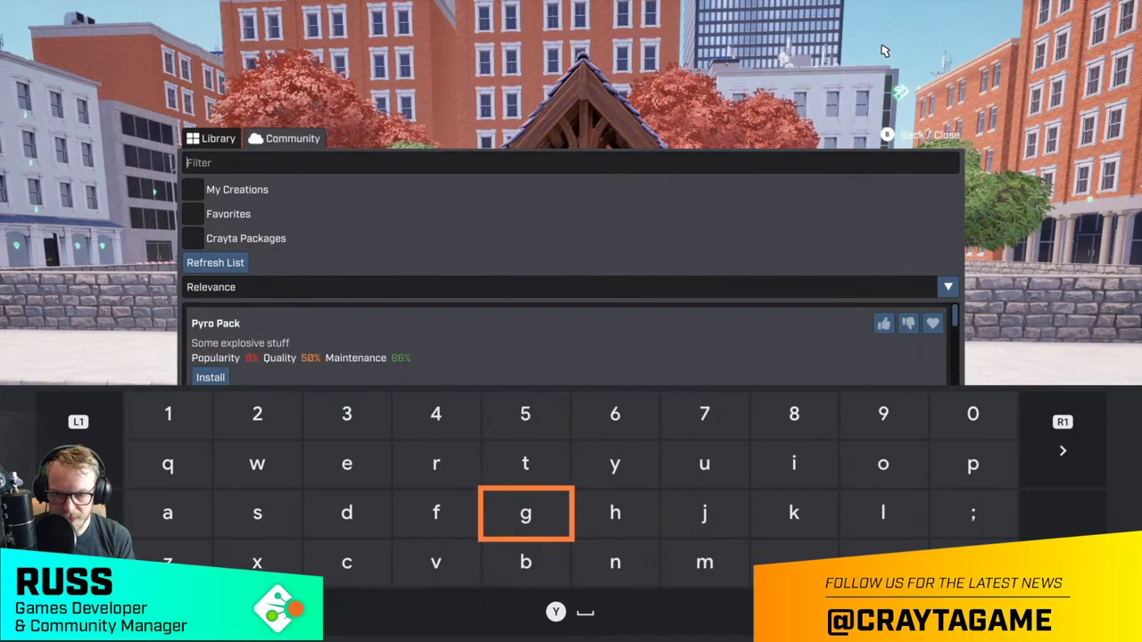
pyautogui.press('Up')
pyautogui.press('Down')
pyautogui.press('Left')
pyautogui.press('Left')
pyautogui.press('Left')
pyautogui.press('Return')
pyautogui.press('Right')
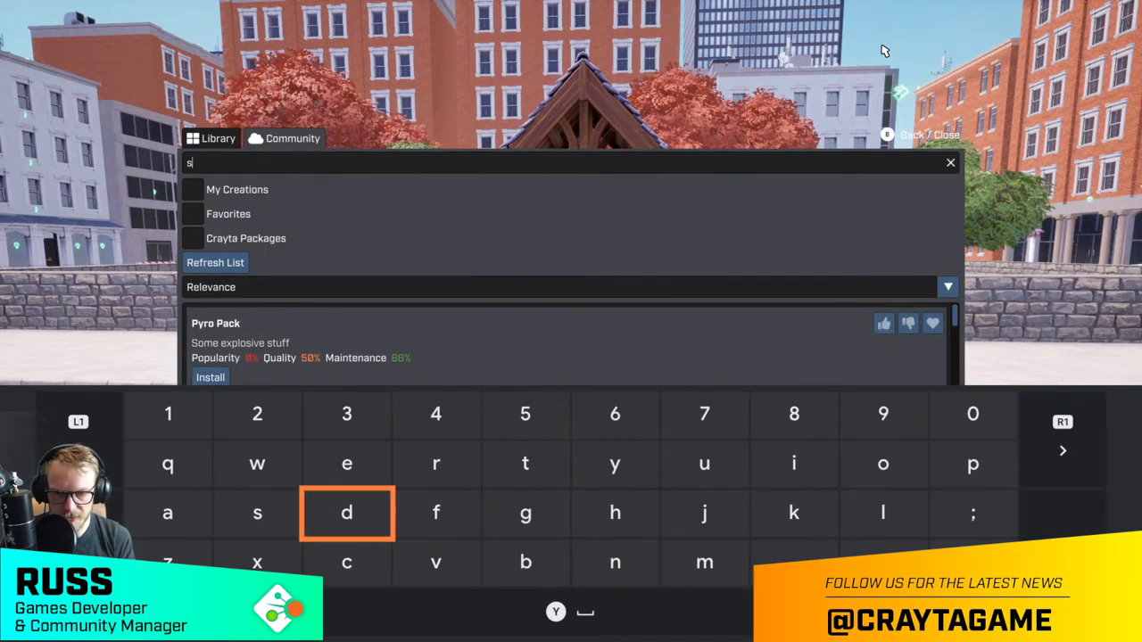
pyautogui.press('Right')
pyautogui.press('Right')
pyautogui.press('Right')
pyautogui.press('Return')
pyautogui.press('Right')
pyautogui.press('Up')
pyautogui.press('Right')
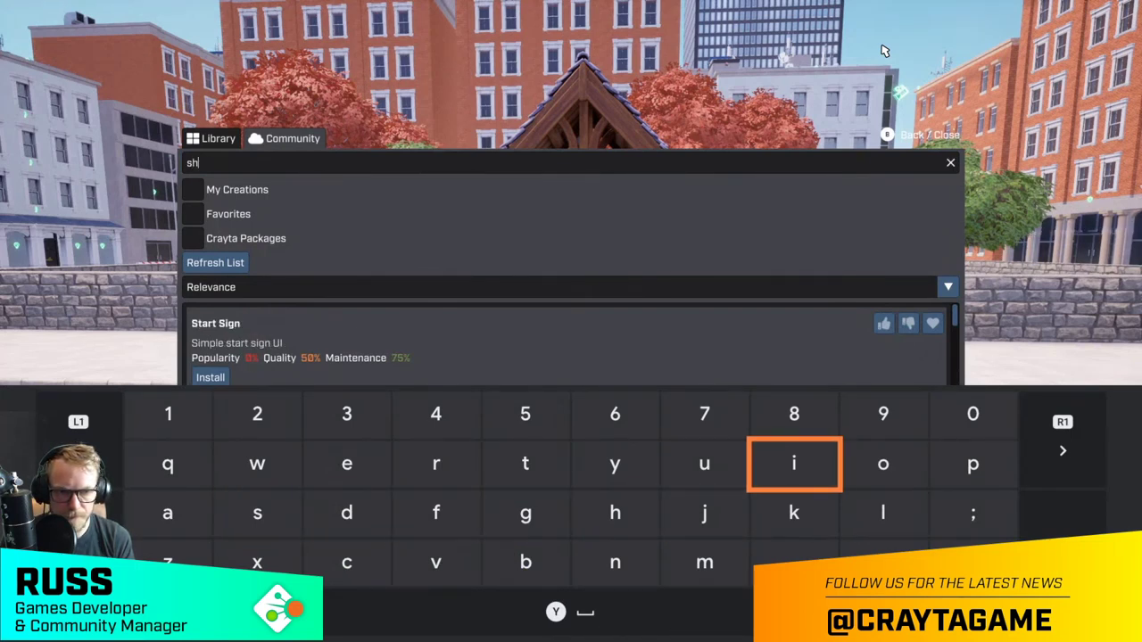
pyautogui.press('Right')
pyautogui.press('Return')
pyautogui.press('Left')
pyautogui.press('Left')
pyautogui.press('Left')
pyautogui.press('Left')
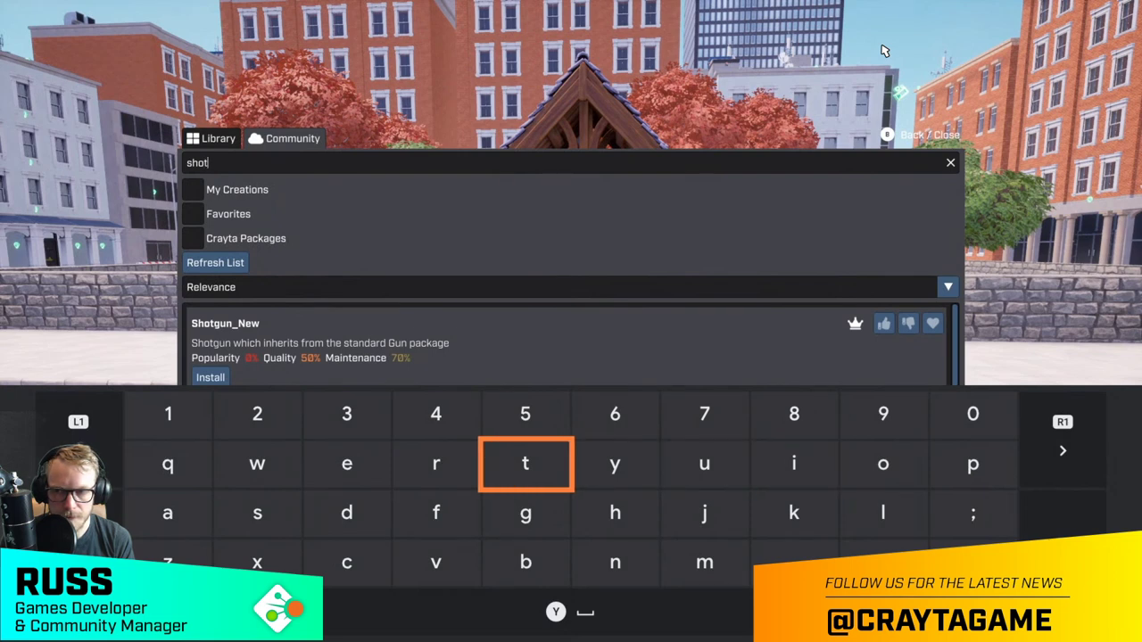
pyautogui.press('Escape')
# - Install the Shotgun community package and return to the world
pyautogui.press('Down')
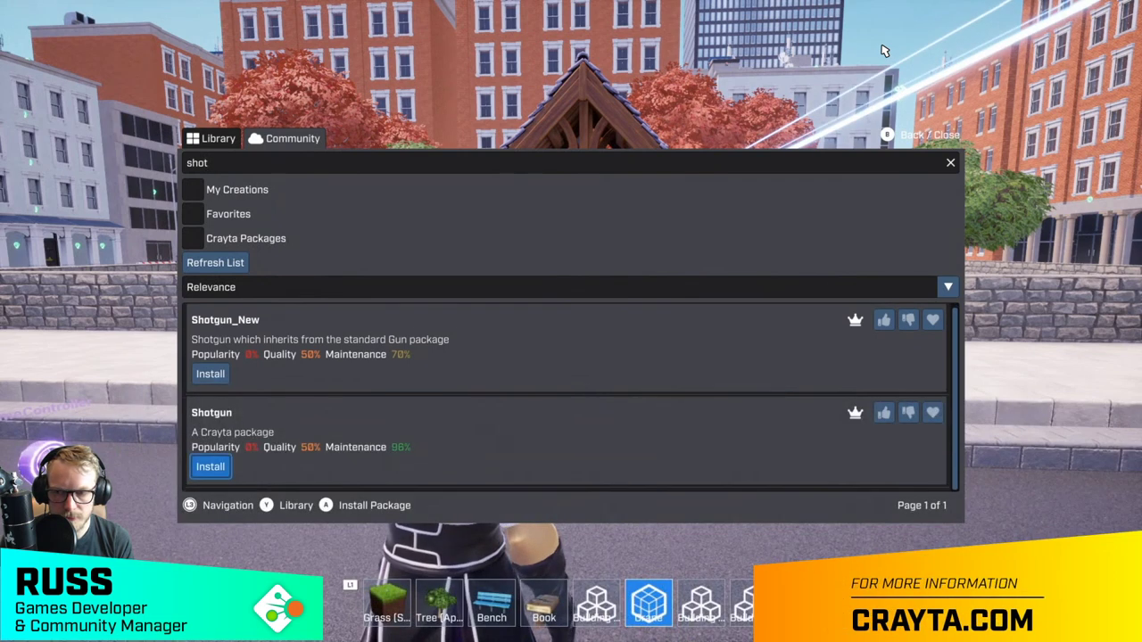
pyautogui.press('Return')
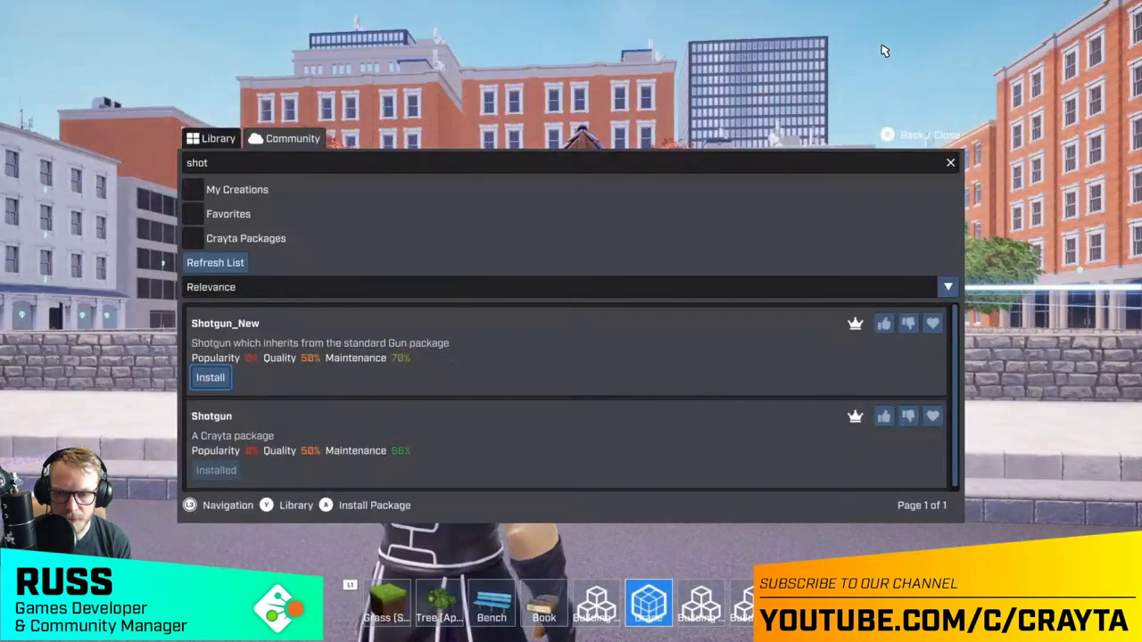
pyautogui.press('Escape')
# - Open the installed Shotgun template from the library's templates for editing
pyautogui.press('w')
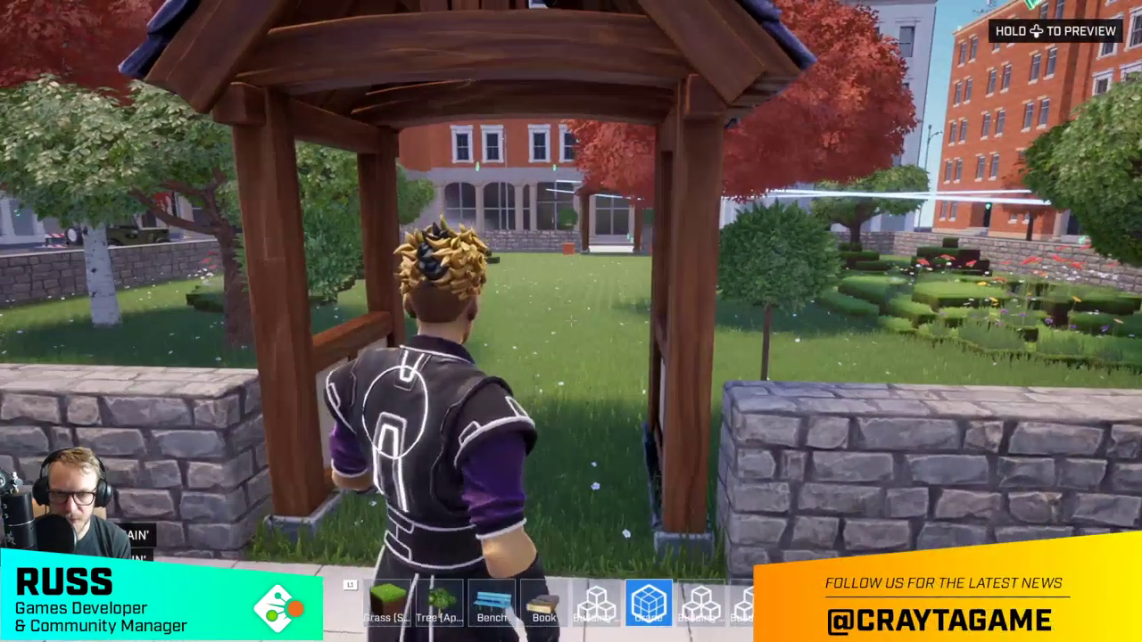
pyautogui.press('Tab')
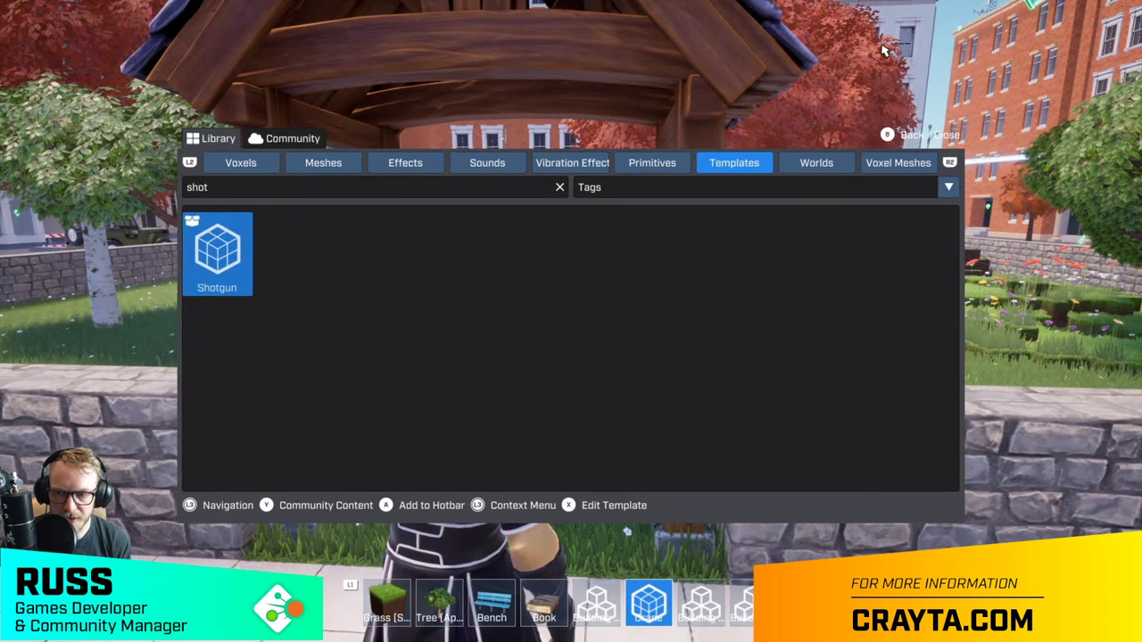
pyautogui.press('x')
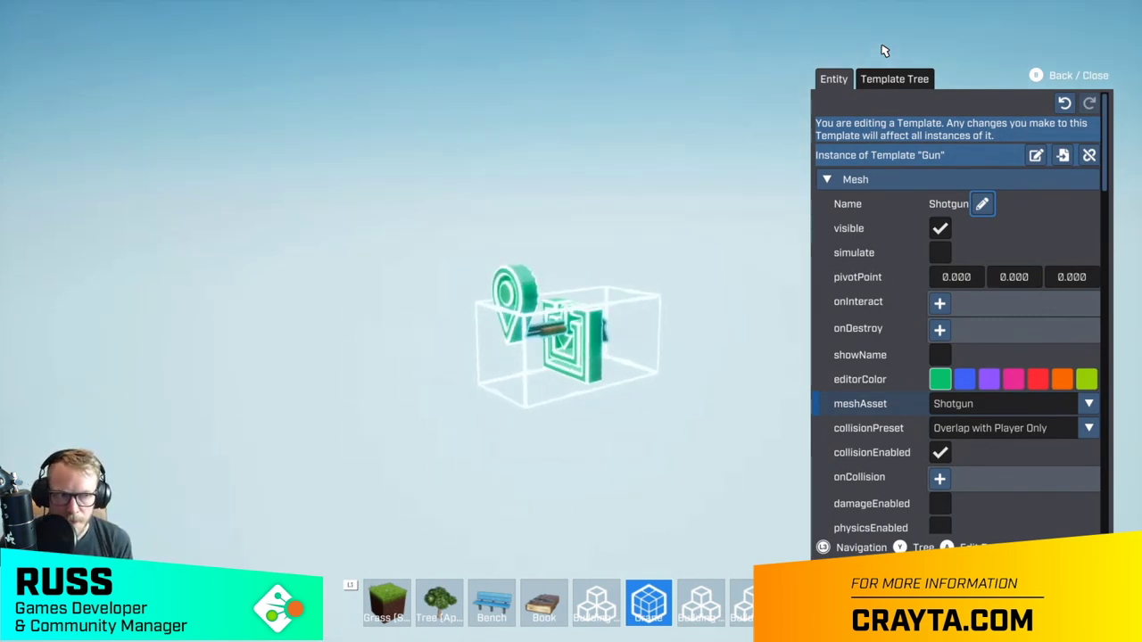
# - Examine the Shotgun template's mesh properties down to the damage value in gunScript
pyautogui.press('Down')
pyautogui.press('Down')
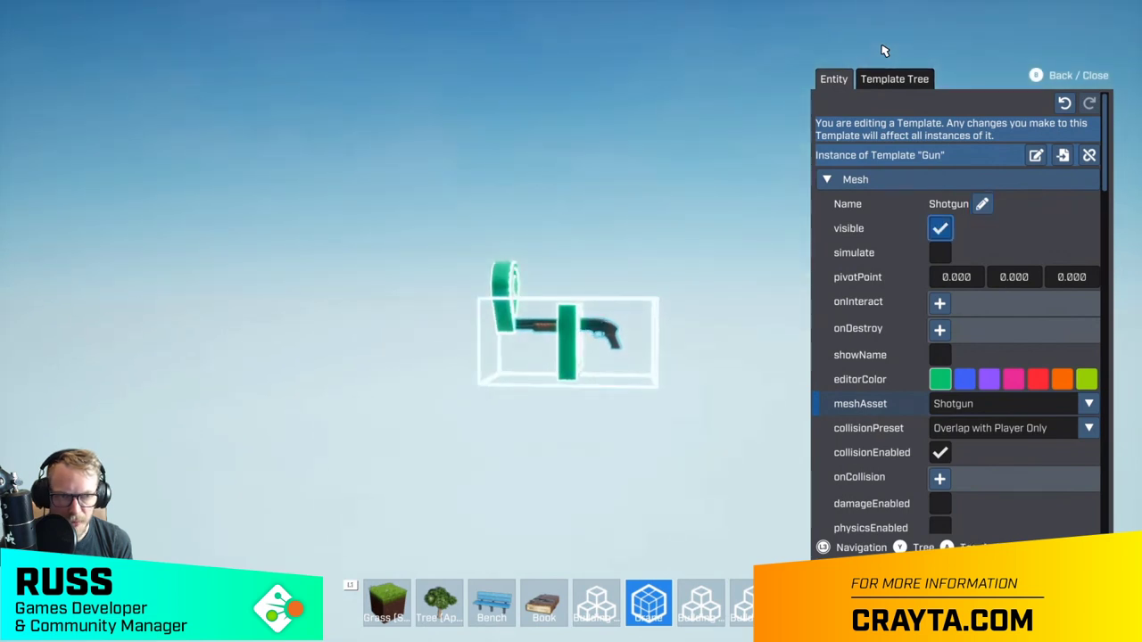
pyautogui.press('Down')
pyautogui.press('Down')
pyautogui.press('Down')
pyautogui.press('Down')
pyautogui.press('Down')
pyautogui.press('Down')
pyautogui.press('Down')
pyautogui.press('Down')
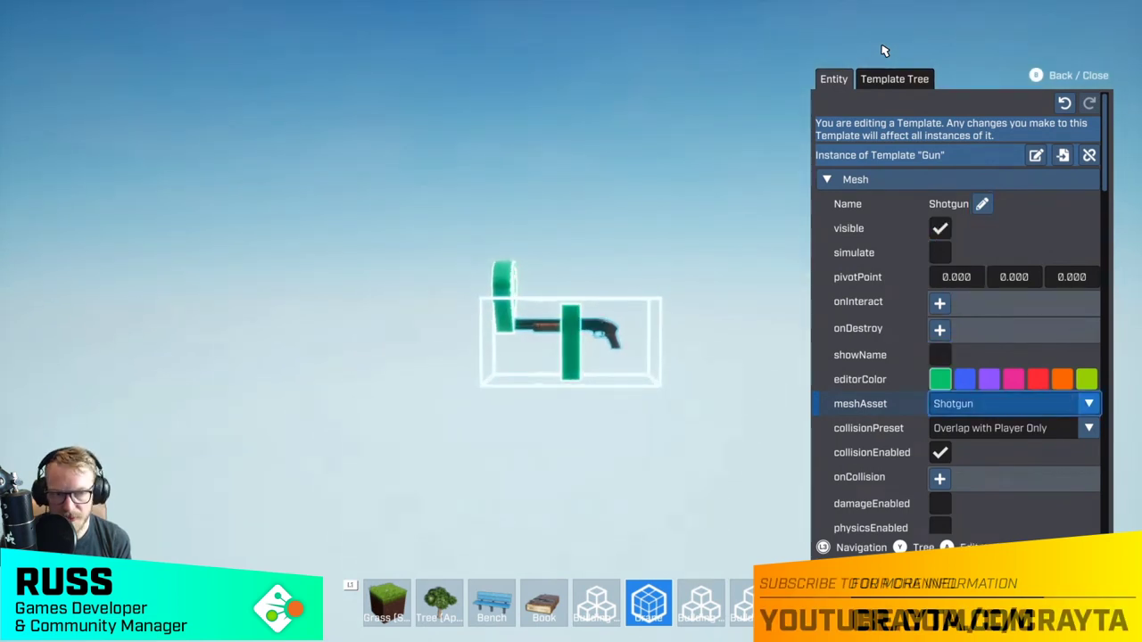
pyautogui.press('Down')
pyautogui.press('Down')
pyautogui.press('Down')
pyautogui.press('Down')
pyautogui.press('Down')
pyautogui.press('Down')
pyautogui.press('Down')
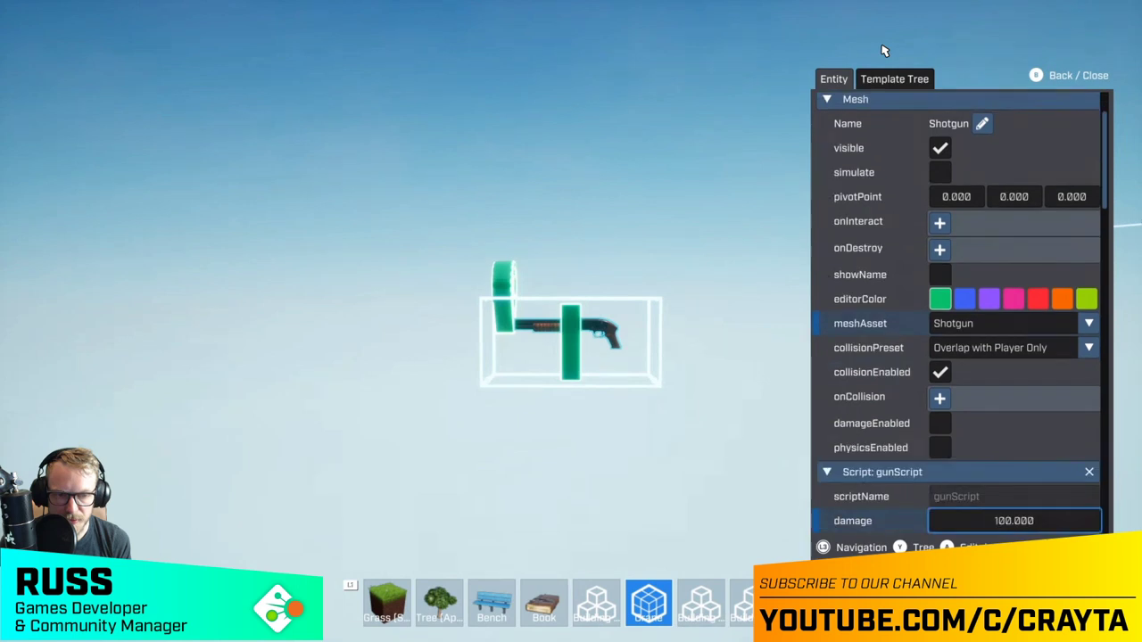
# - Collapse the gunScript, inventoryItemSpecScript, pickupSpawnerScript and ironSightItemScript sections of the Shotgun template
pyautogui.press('Up')
pyautogui.press('Up')
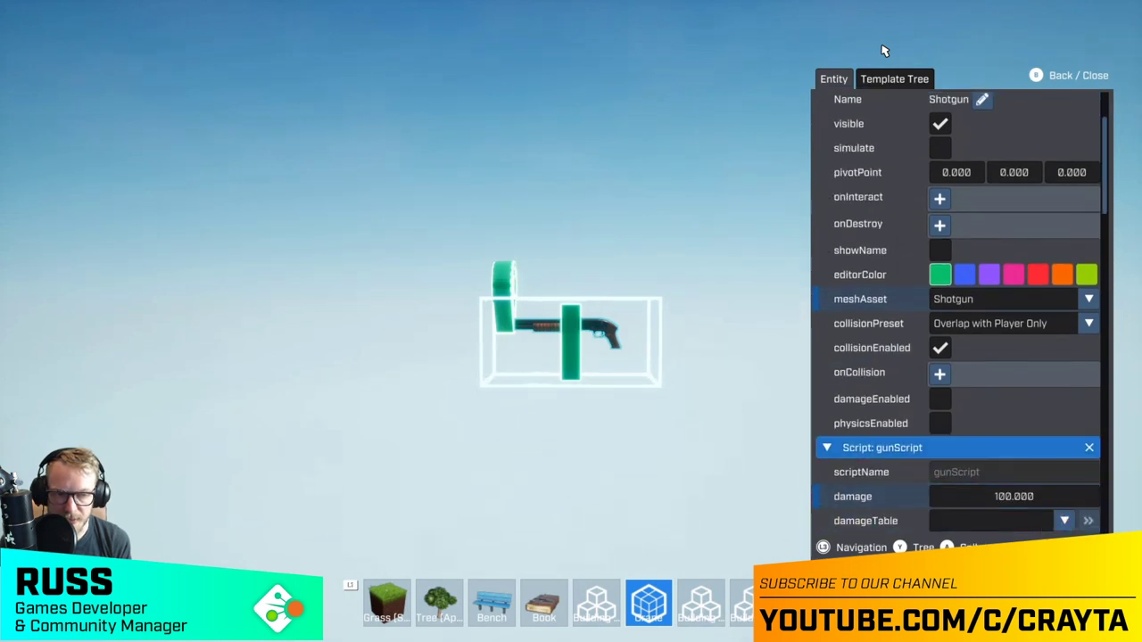
pyautogui.press('Return')
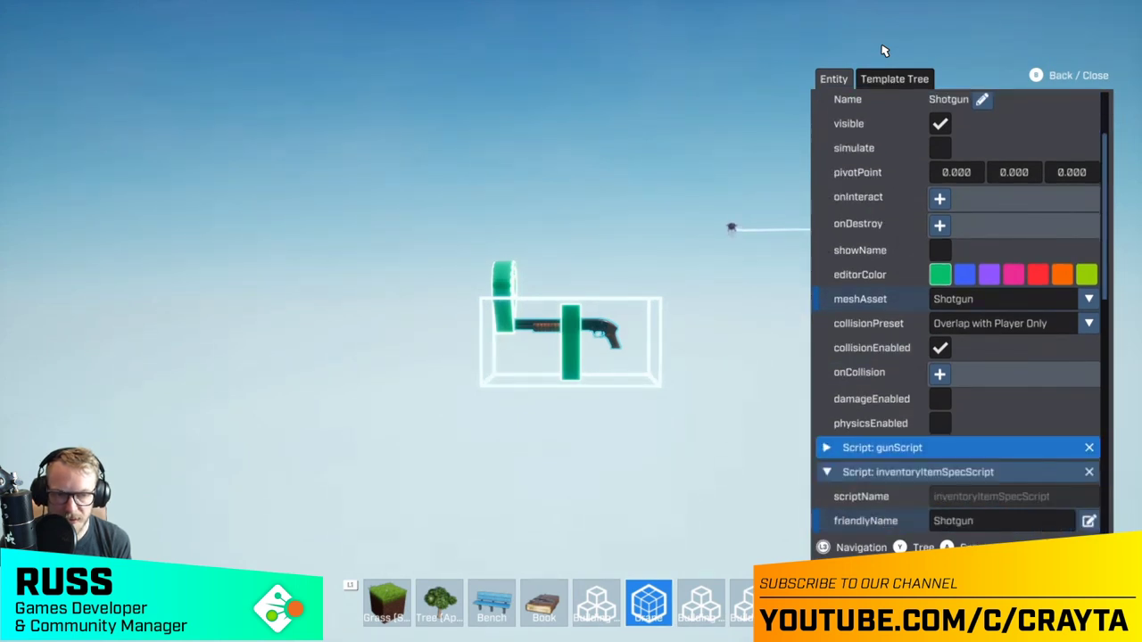
pyautogui.press('Down')
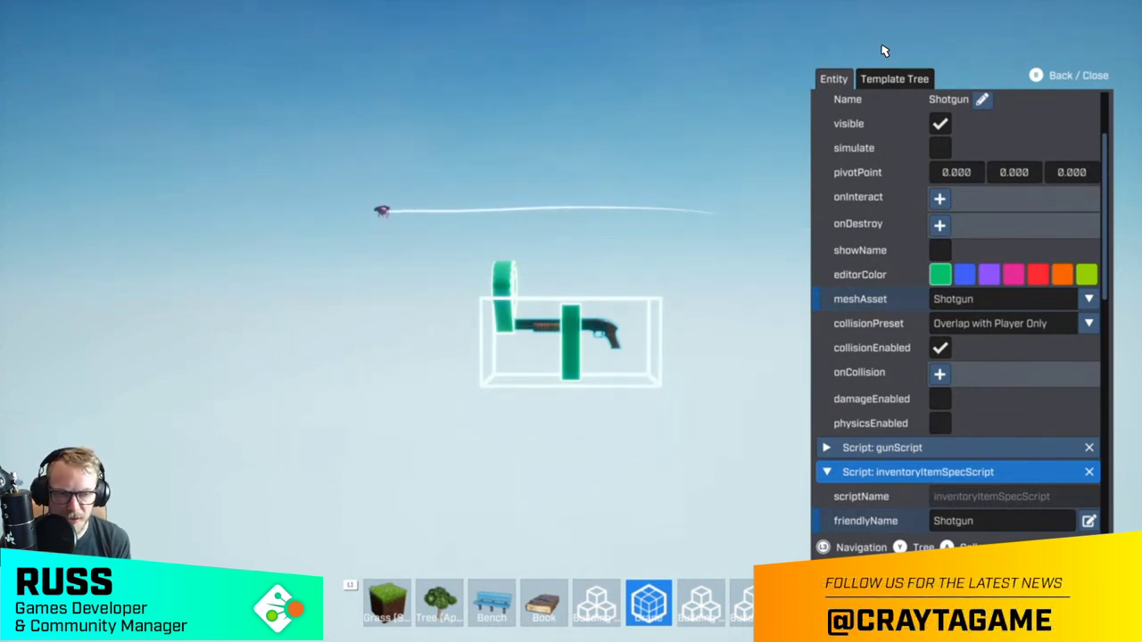
pyautogui.press('Return')
pyautogui.press('Down')
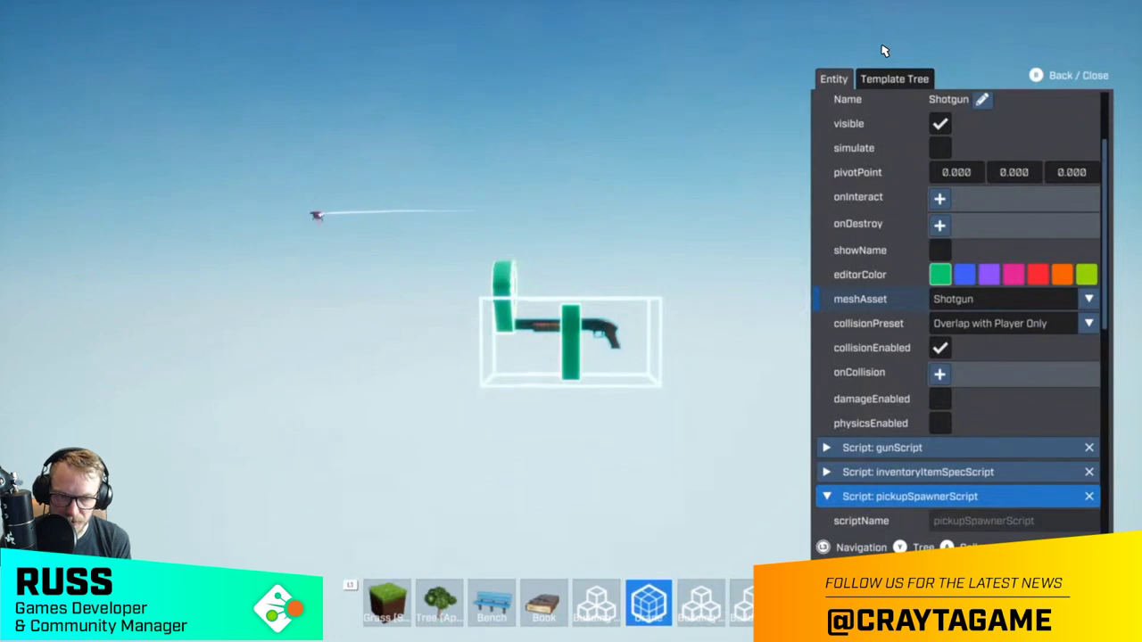
pyautogui.press('Return')
pyautogui.press('Down')
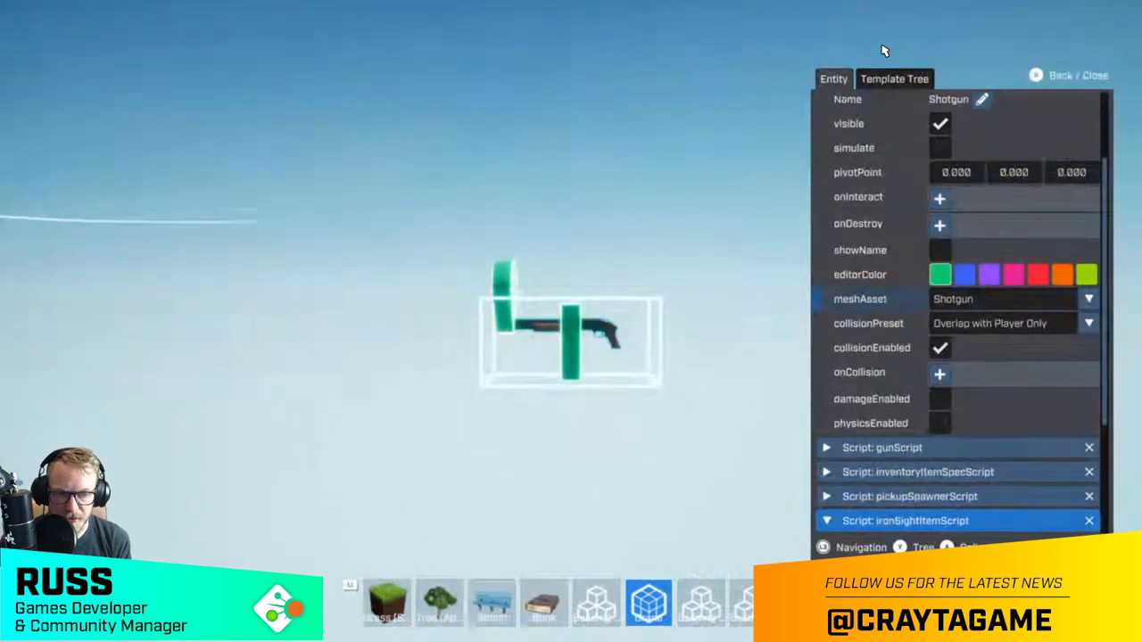
pyautogui.press('Return')
pyautogui.press('Up')
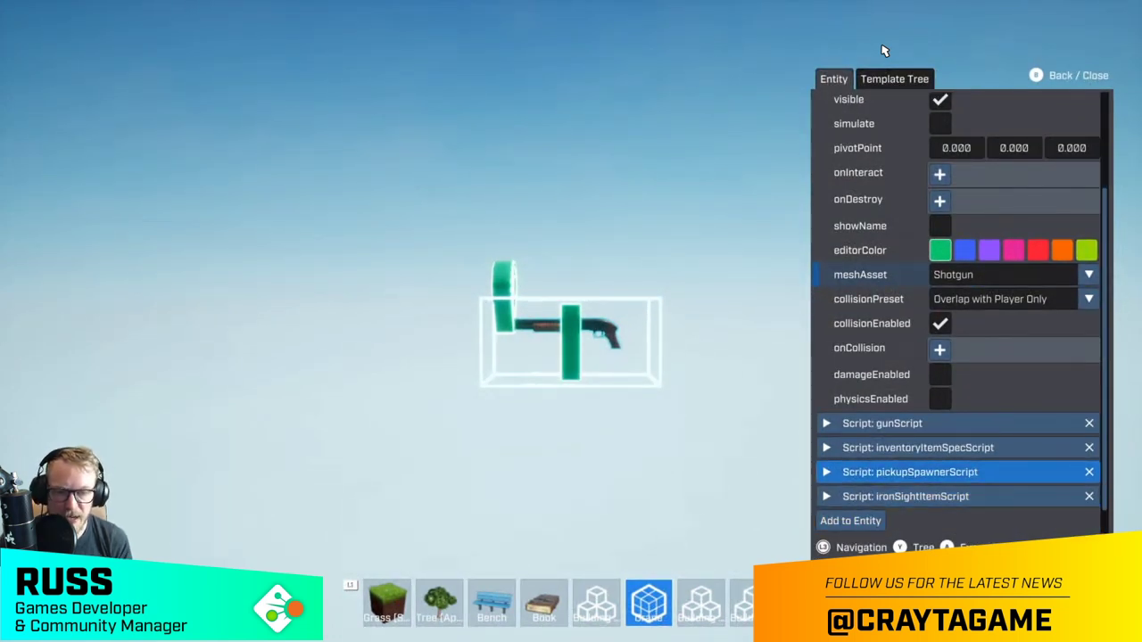
# - Expand the pickupSpawnerScript section of the Shotgun template
pyautogui.press('Up')
pyautogui.press('Up')
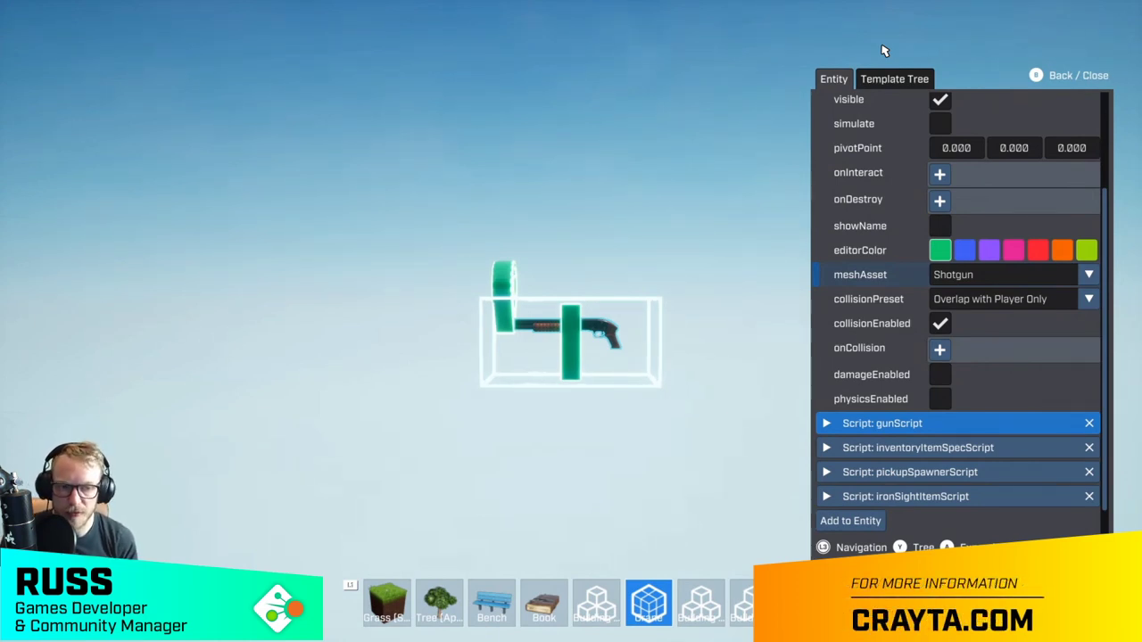
pyautogui.press('Down')
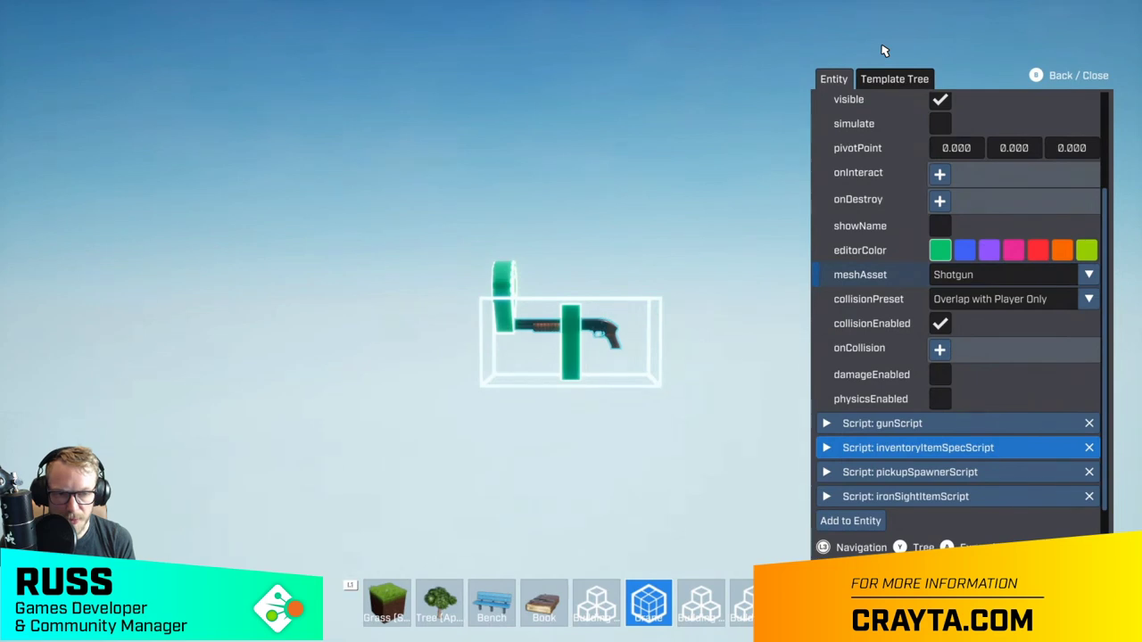
pyautogui.press('Down')
pyautogui.press('Return')
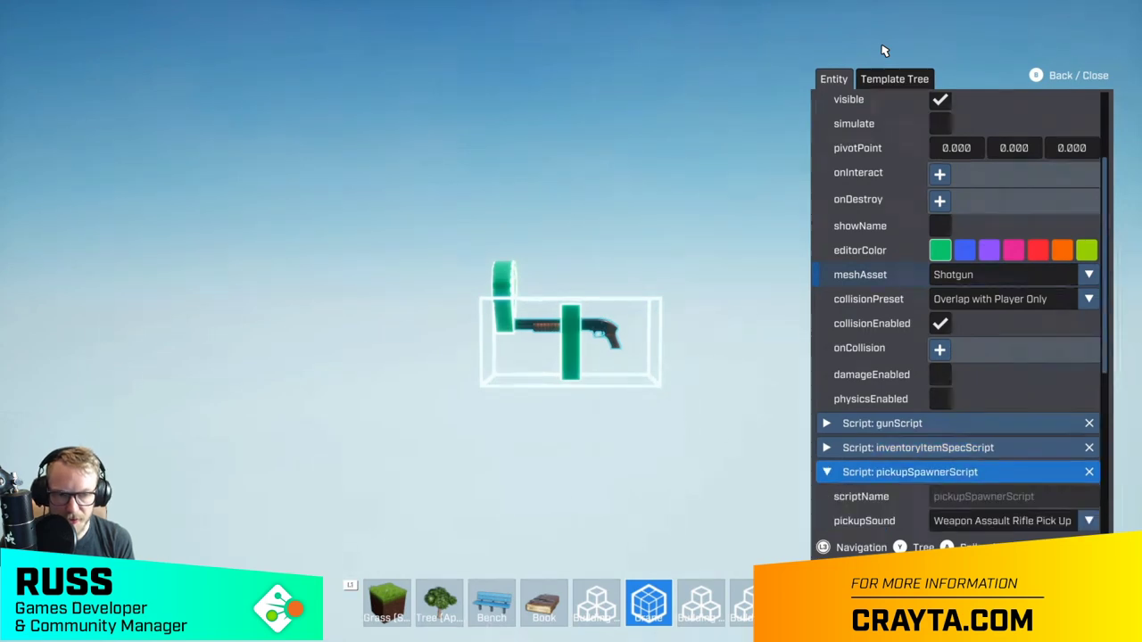
# - Enable useOnCollision in the Shotgun template's pickupSpawnerScript
pyautogui.press('Down')
pyautogui.press('Down')
pyautogui.press('Down')
pyautogui.press('Down')
pyautogui.press('Down')
pyautogui.press('Down')
pyautogui.press('Down')
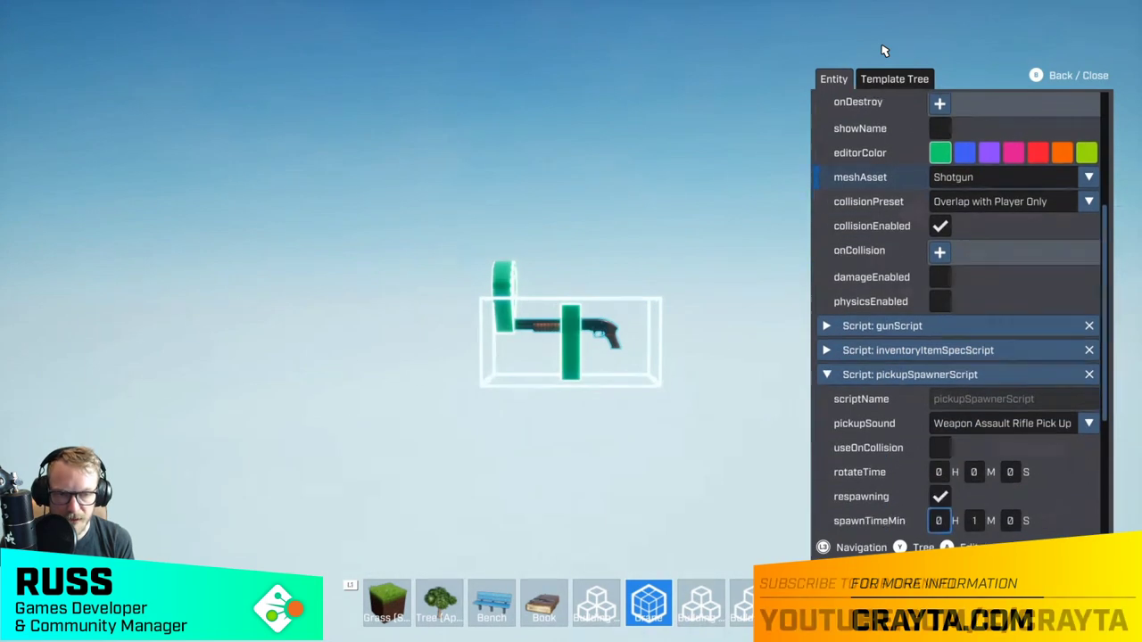
pyautogui.press('Up')
pyautogui.press('Up')
pyautogui.press('Up')
pyautogui.press('Up')
pyautogui.press('Up')
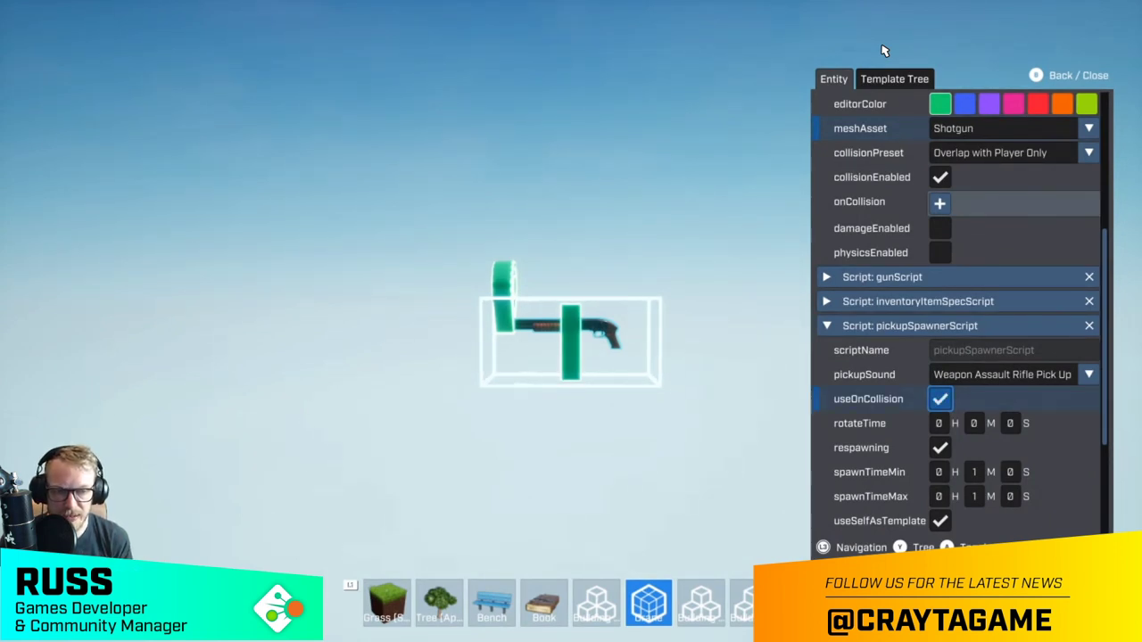
# - Set the rotateTime of the shotgun's pickupSpawnerScript to 4 seconds
pyautogui.press('Down')
pyautogui.press('Right')
pyautogui.press('Right')
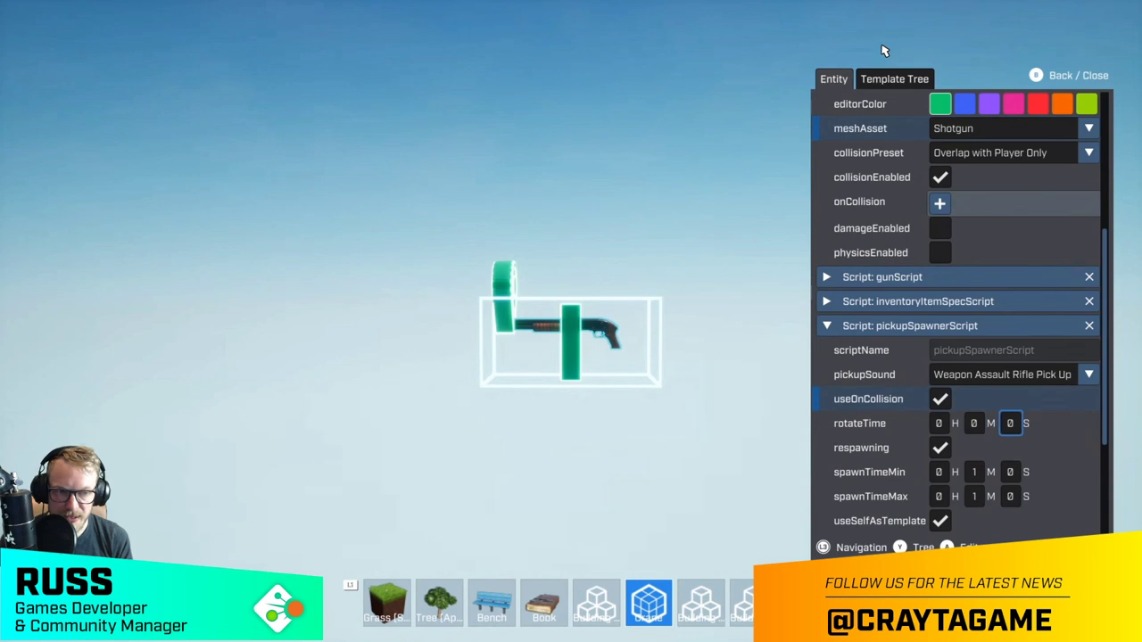
pyautogui.press('Return')
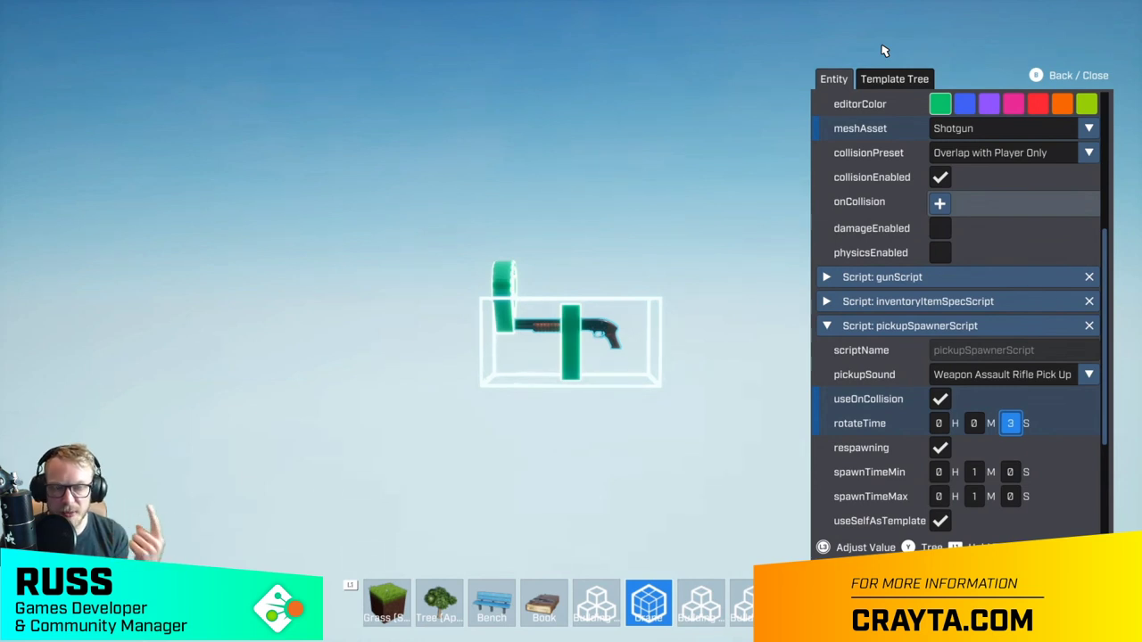
pyautogui.press('Up')
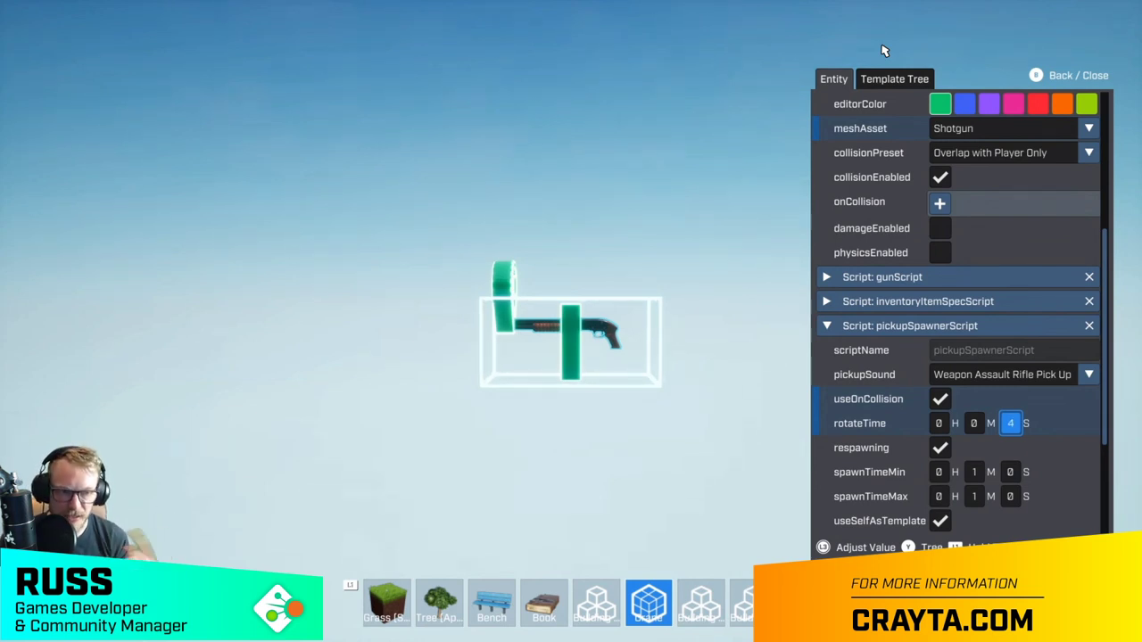
pyautogui.press('Return')
# - Review the remaining respawn, collision and pickup options of pickupSpawnerScript, and close the Shotgun template editor
pyautogui.press('Down')
pyautogui.press('Down')
pyautogui.press('Down')
pyautogui.press('Down')
pyautogui.press('Down')
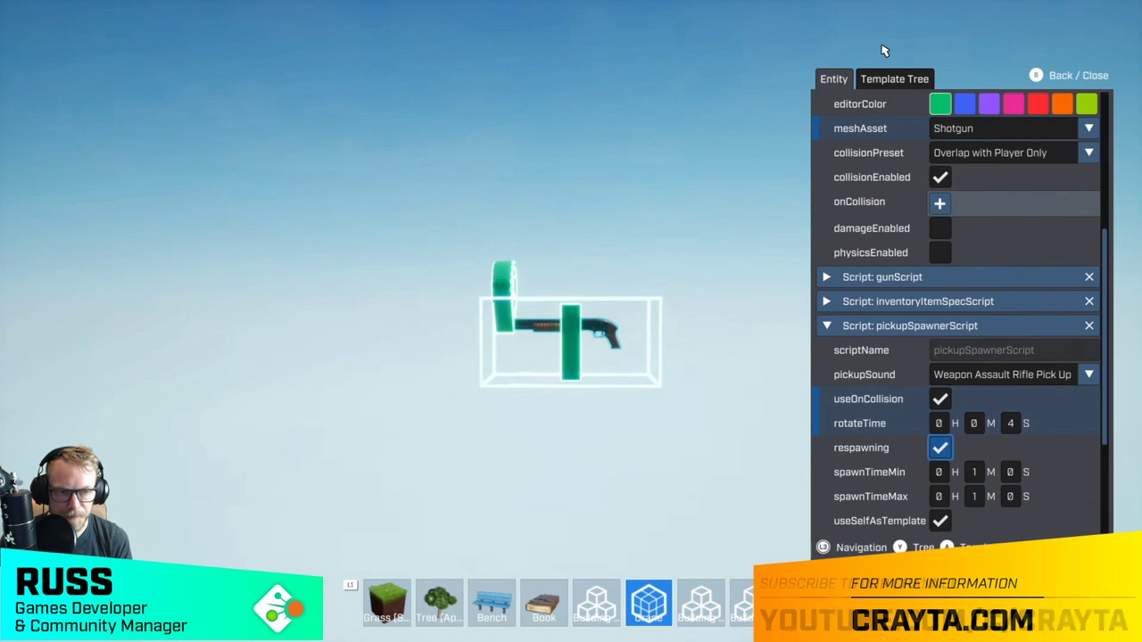
pyautogui.press('Down')
pyautogui.press('Down')
pyautogui.press('Down')
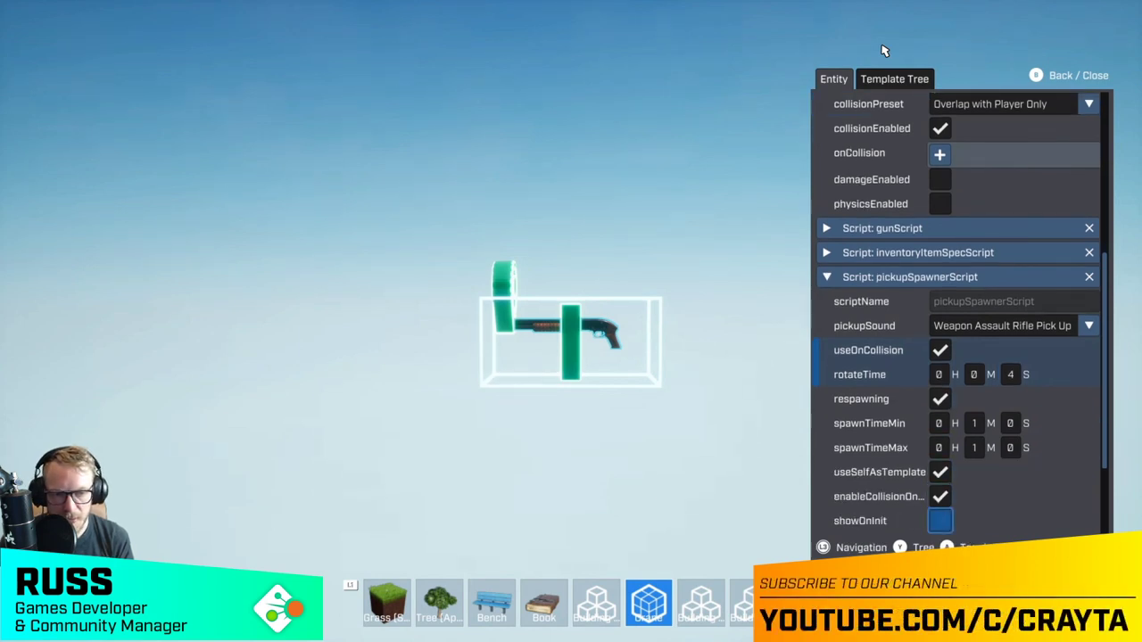
pyautogui.press('Up')
pyautogui.press('Up')
pyautogui.press('Up')
pyautogui.press('Up')
pyautogui.press('Up')
pyautogui.press('Up')
pyautogui.press('Up')
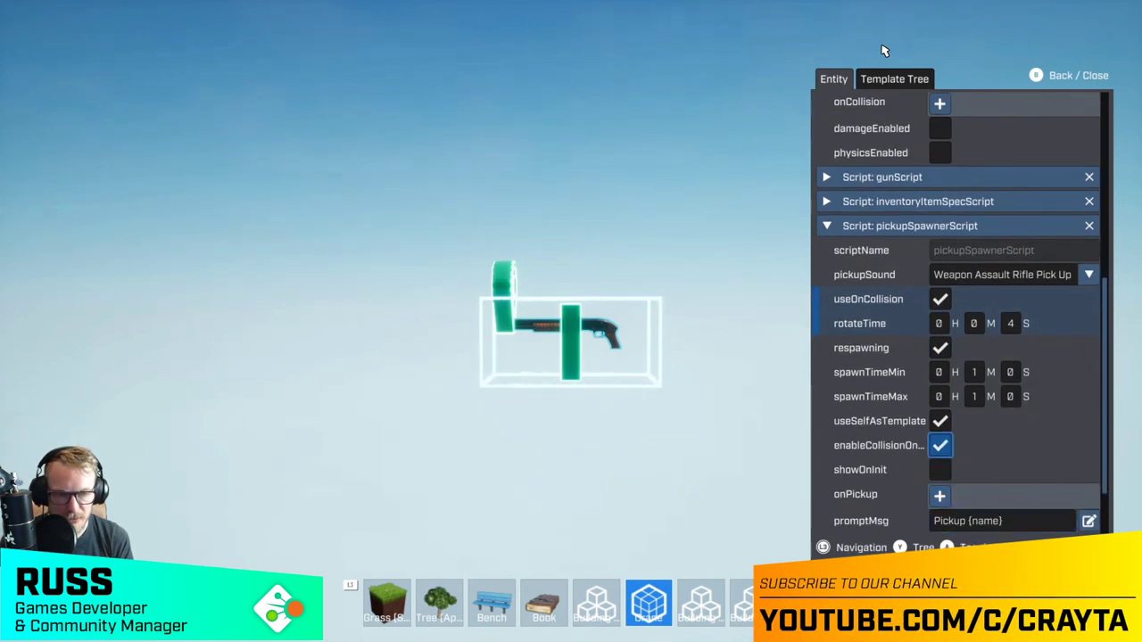
pyautogui.press('Up')
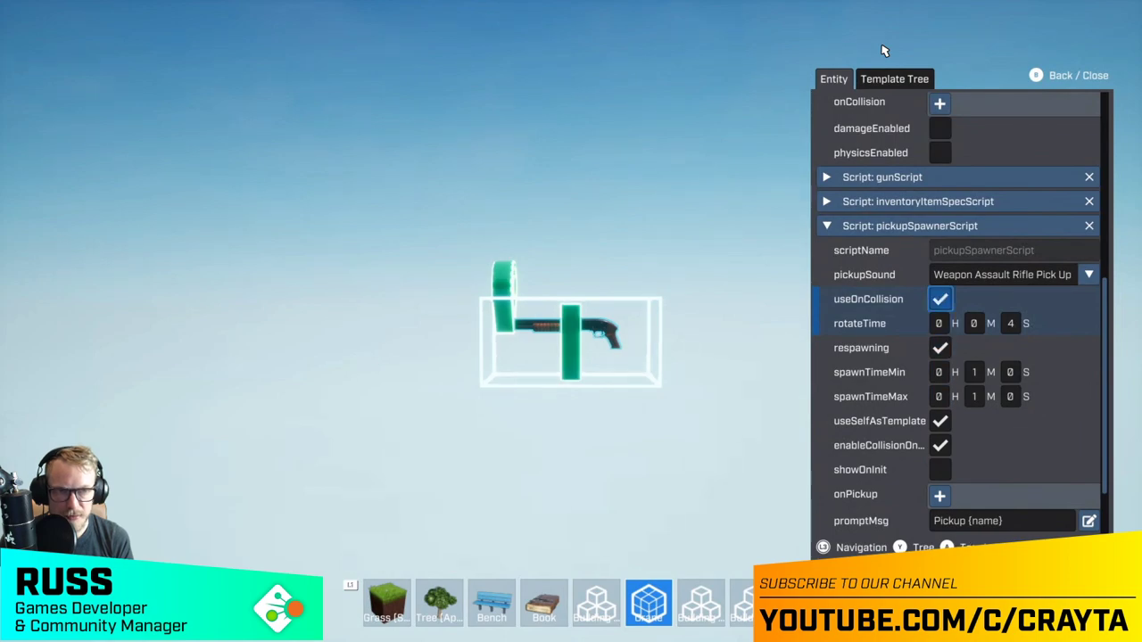
pyautogui.press('Up')
pyautogui.press('Escape')
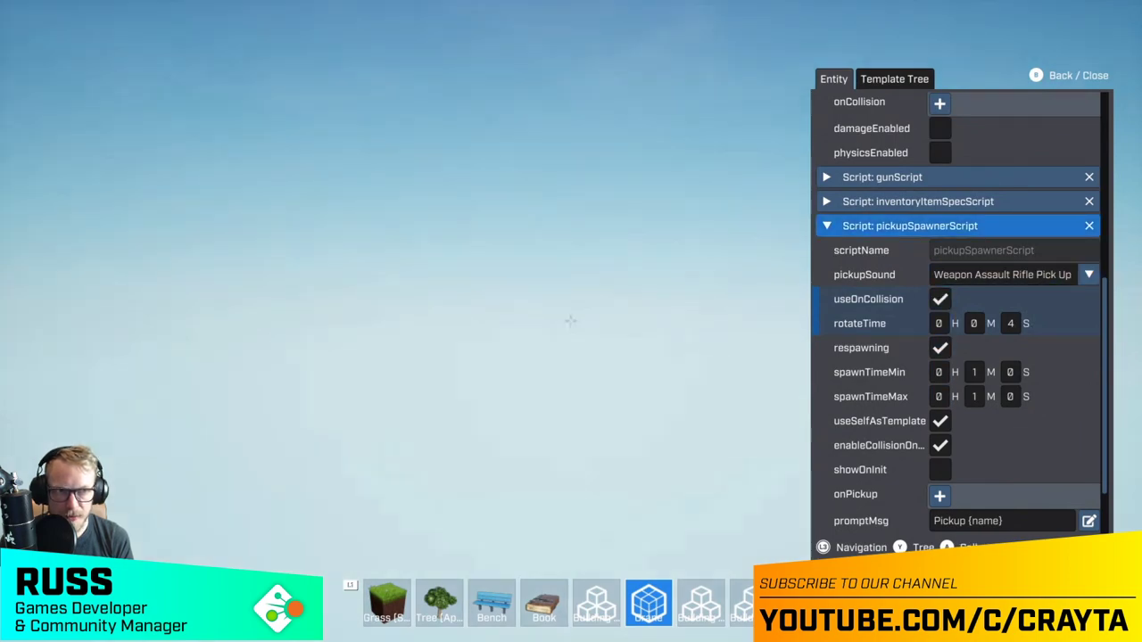
# - Put the edited Shotgun template into the selected hotbar slot in place of the Crane
pyautogui.press('Tab')
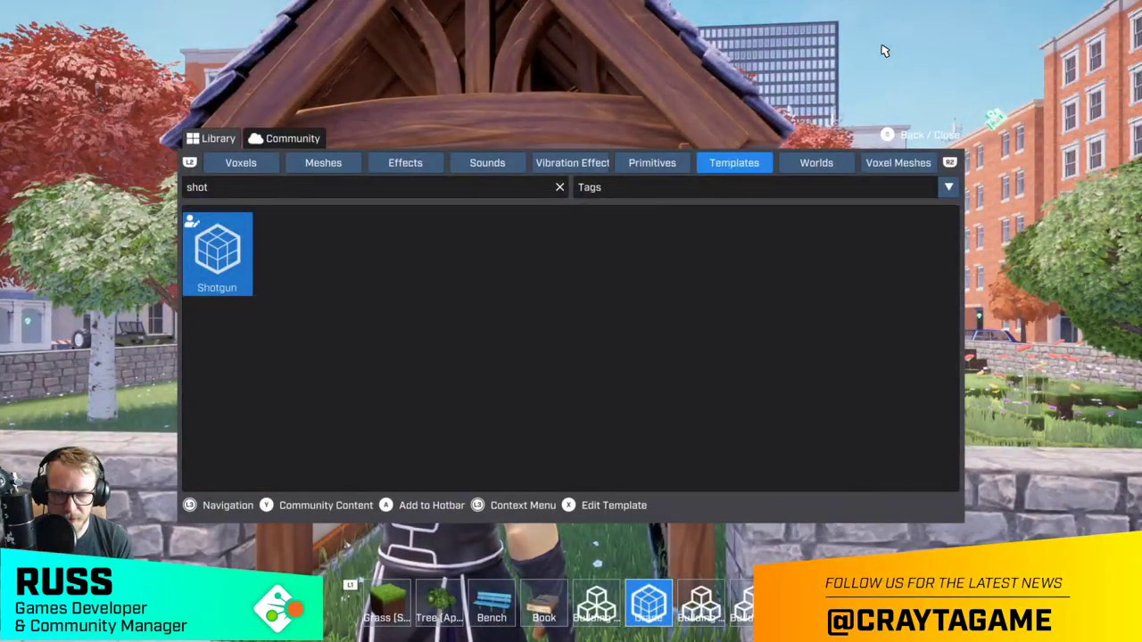
pyautogui.scroll(-1, 884, 51)
pyautogui.scroll(1, 885, 50)
pyautogui.press('Return')
pyautogui.press('w')
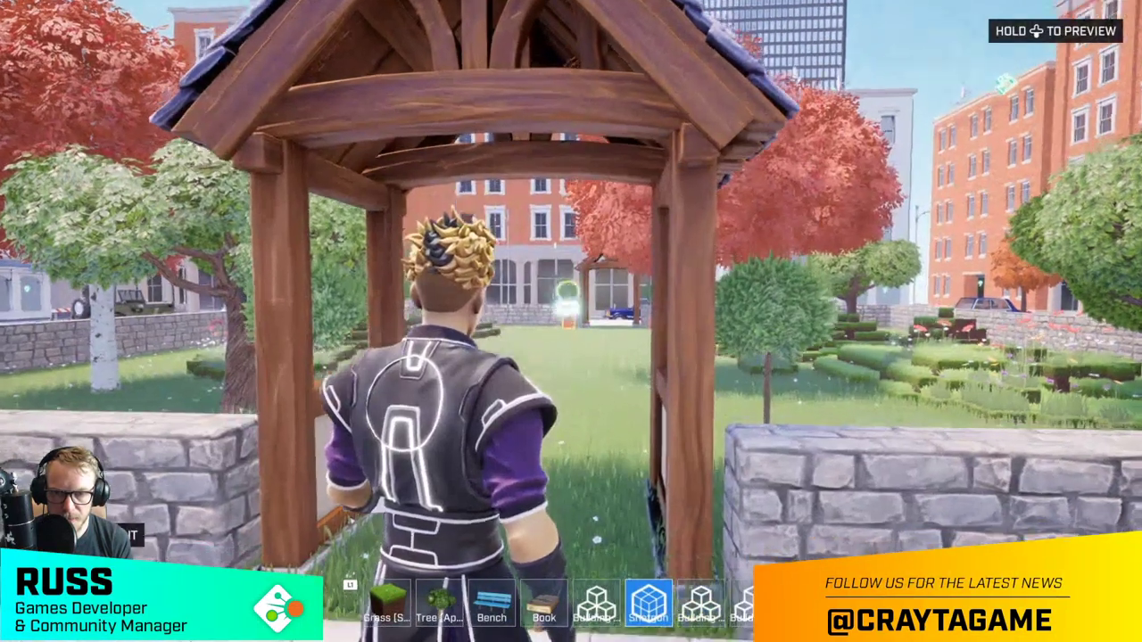
# - Walk into the central park, place a Shotgun on the open lawn facing the far porch, and end placement
pyautogui.press('w')
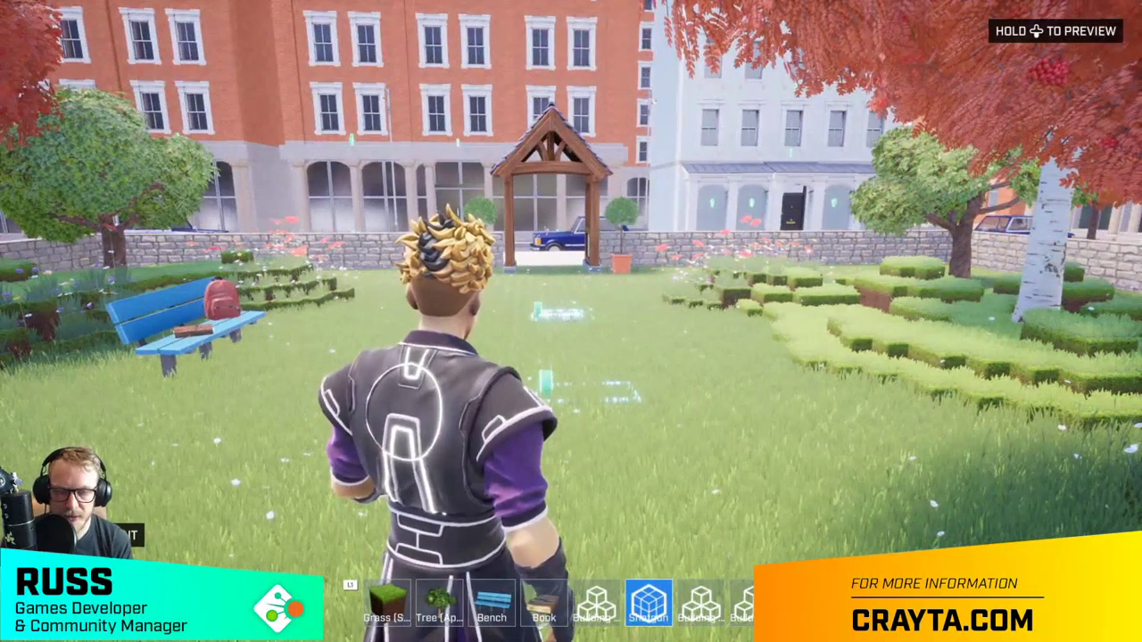
pyautogui.press('w')
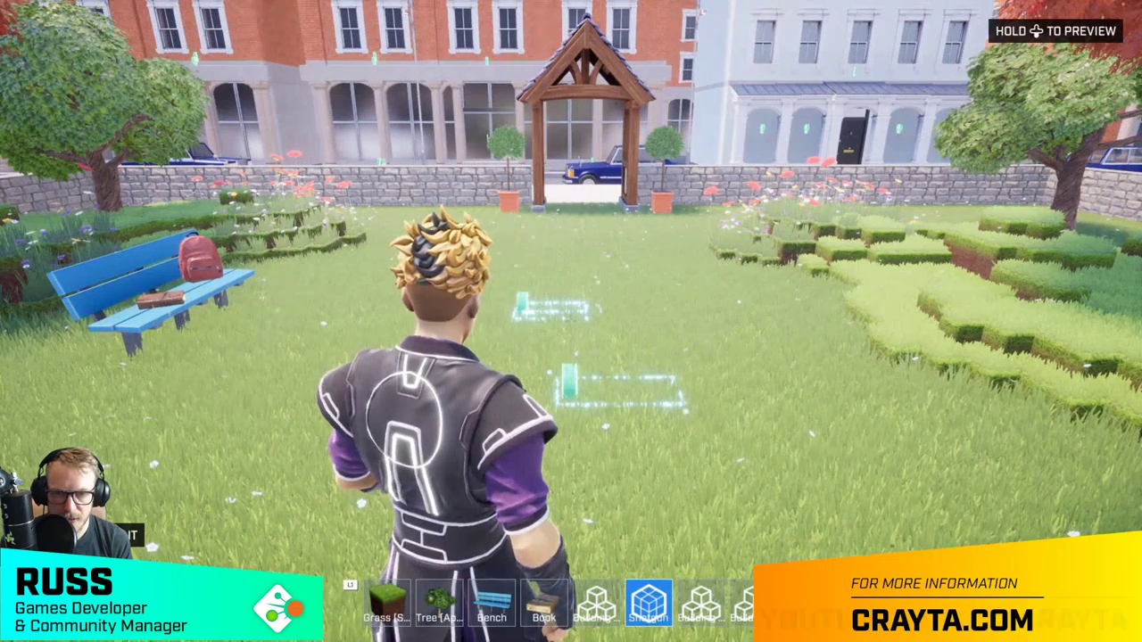
pyautogui.press('Escape')
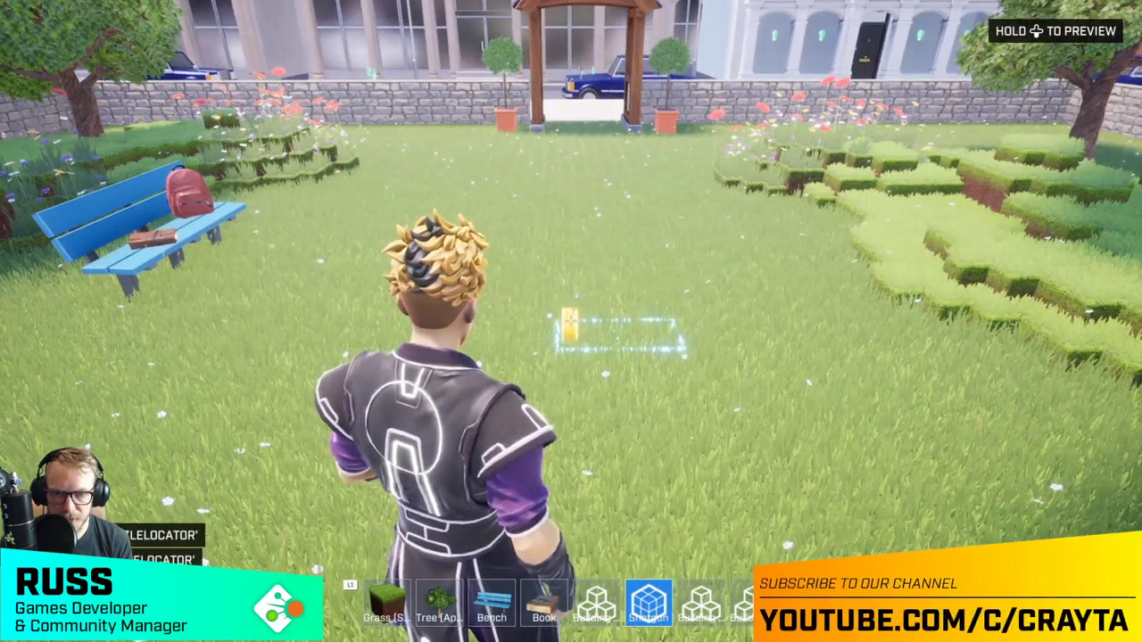
# - Open the properties of the placed shotgun's muzzle locator and expand the terrain branch in the World Tree
pyautogui.press('f')
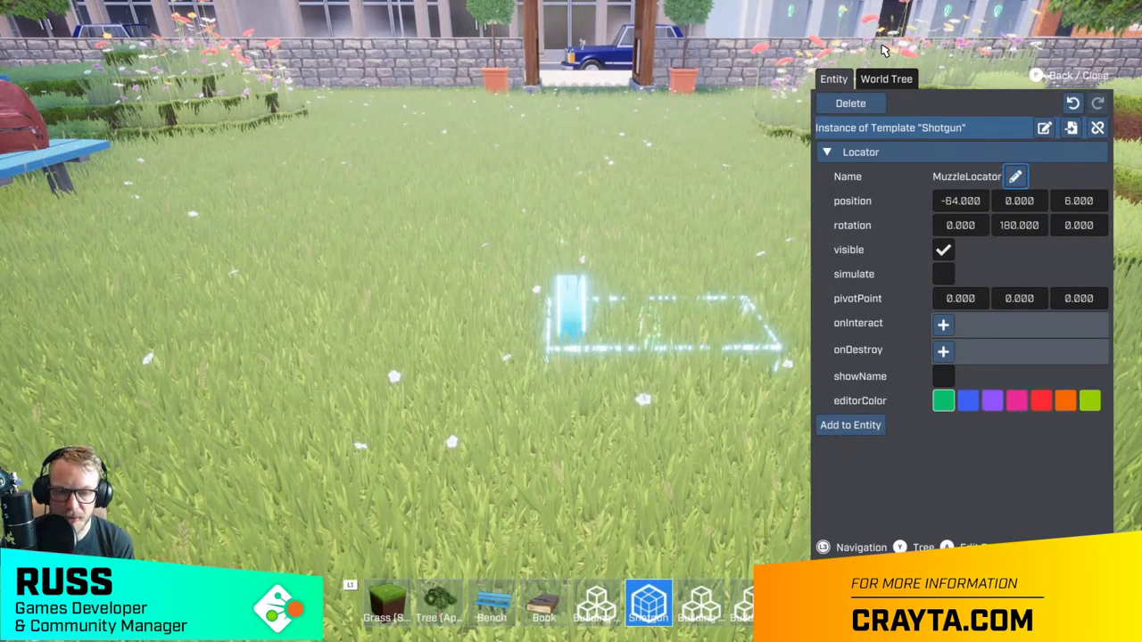
pyautogui.press('y')
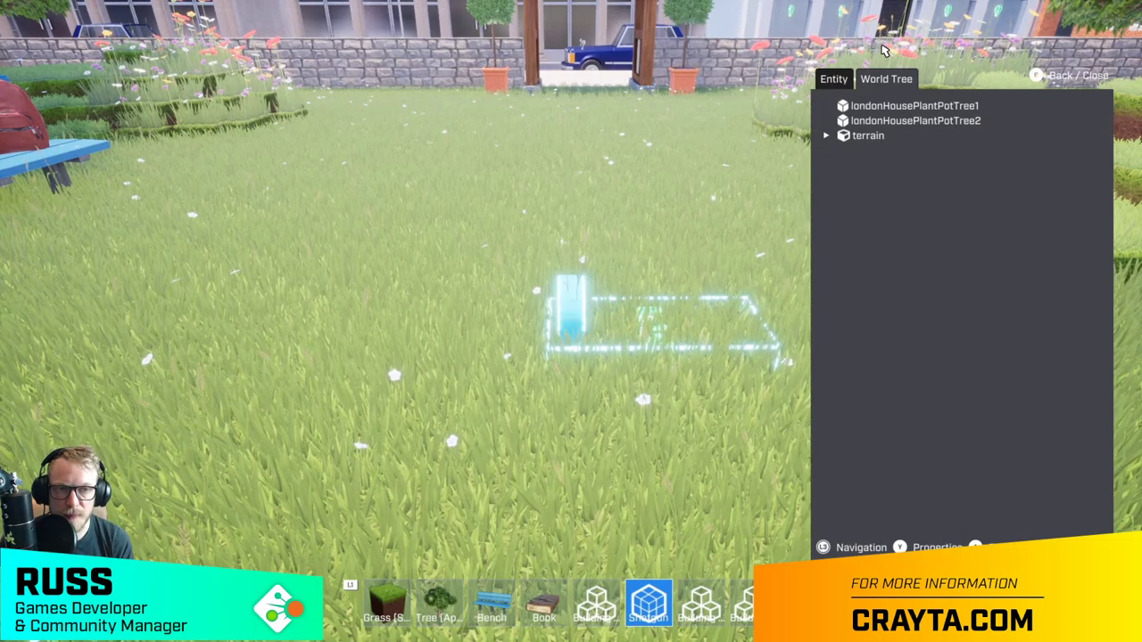
pyautogui.press('Down')
pyautogui.press('Down')
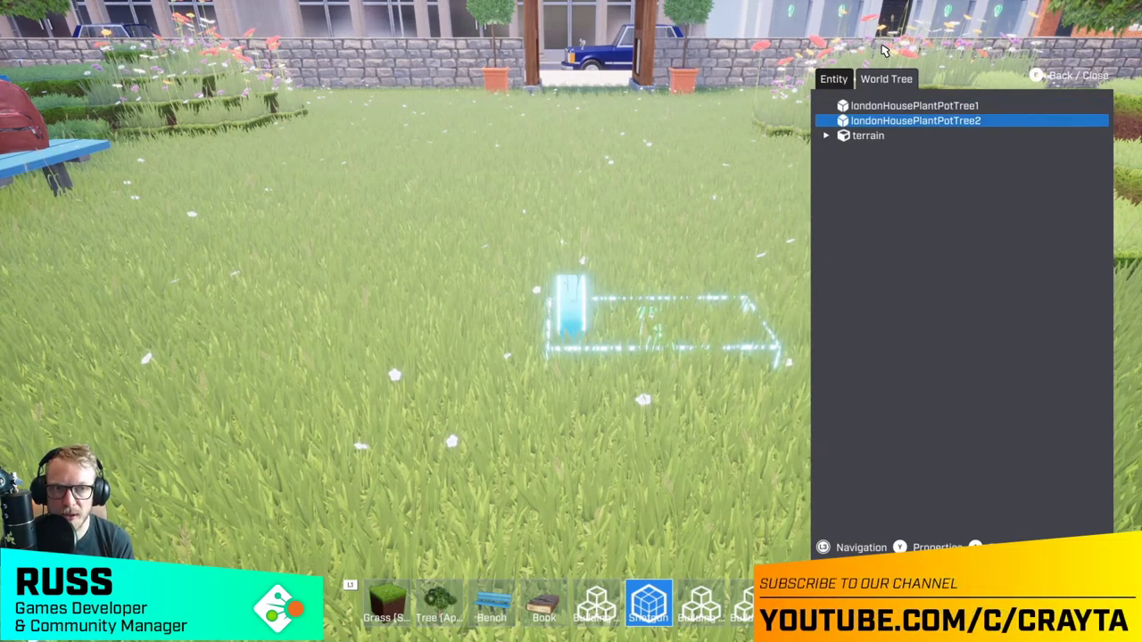
pyautogui.press('Down')
pyautogui.press('Return')
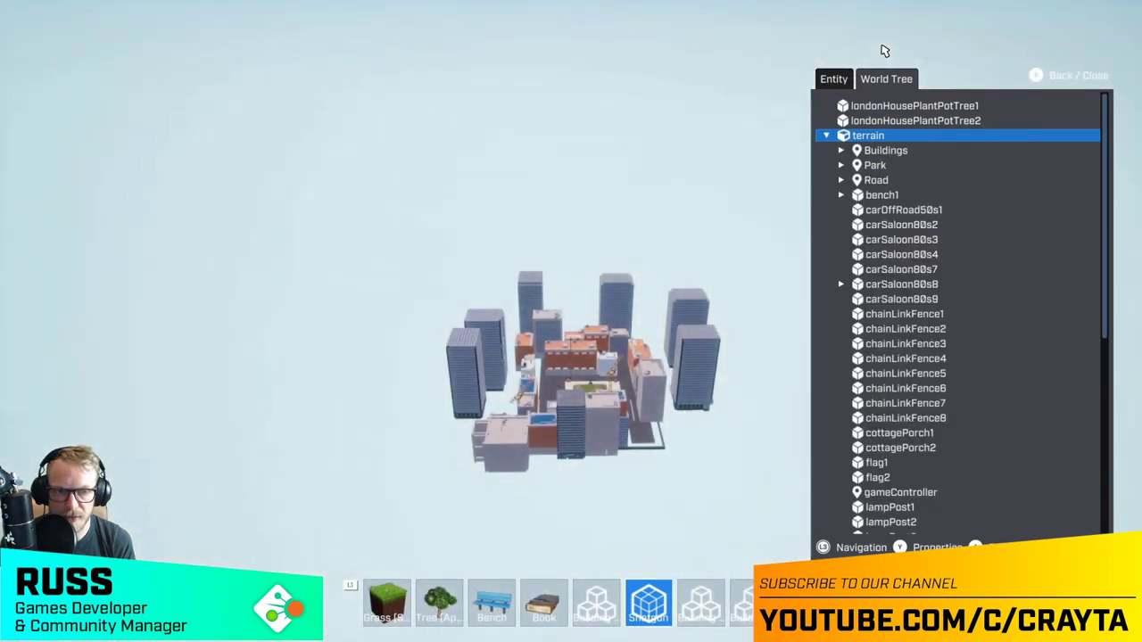
pyautogui.press('Down')
pyautogui.press('Down')
pyautogui.press('Down')
pyautogui.press('Down')
pyautogui.press('Down')
pyautogui.press('Down')
pyautogui.press('Down')
pyautogui.press('Down')
pyautogui.press('Down')
pyautogui.press('Down')
pyautogui.press('Down')
pyautogui.press('Down')
pyautogui.press('Down')
pyautogui.press('Down')
pyautogui.press('Down')
pyautogui.press('Up')
pyautogui.press('Up')
pyautogui.press('Up')
pyautogui.press('Up')
pyautogui.press('Up')
pyautogui.press('Up')
pyautogui.press('Up')
pyautogui.press('Up')
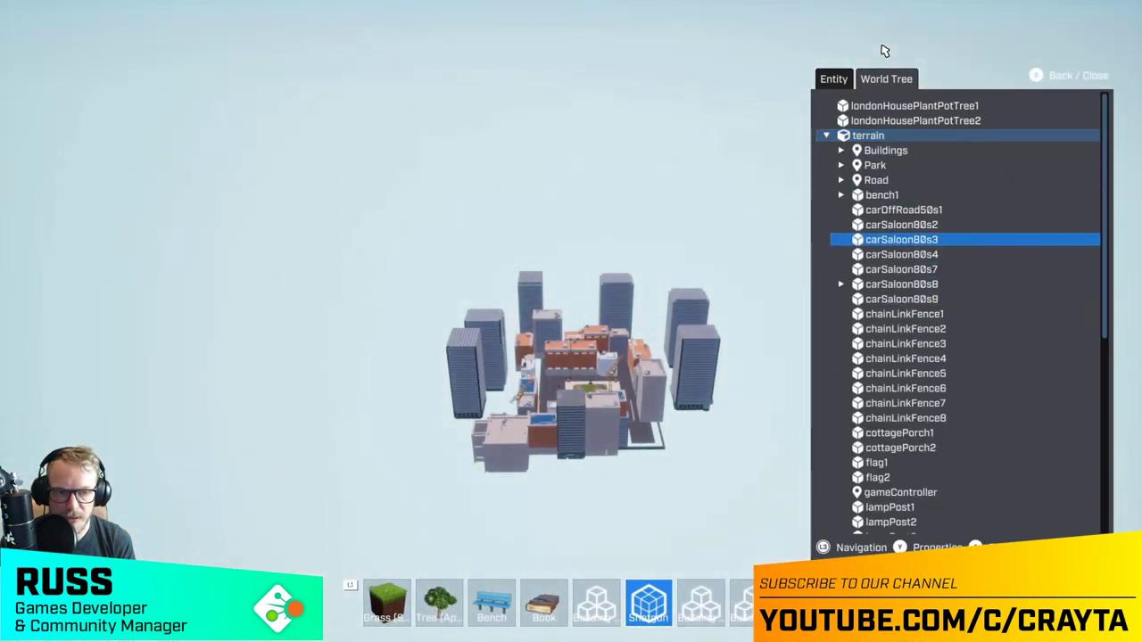
pyautogui.press('Up')
pyautogui.press('Up')
pyautogui.press('Up')
pyautogui.press('Up')
pyautogui.press('Up')
pyautogui.press('Return')
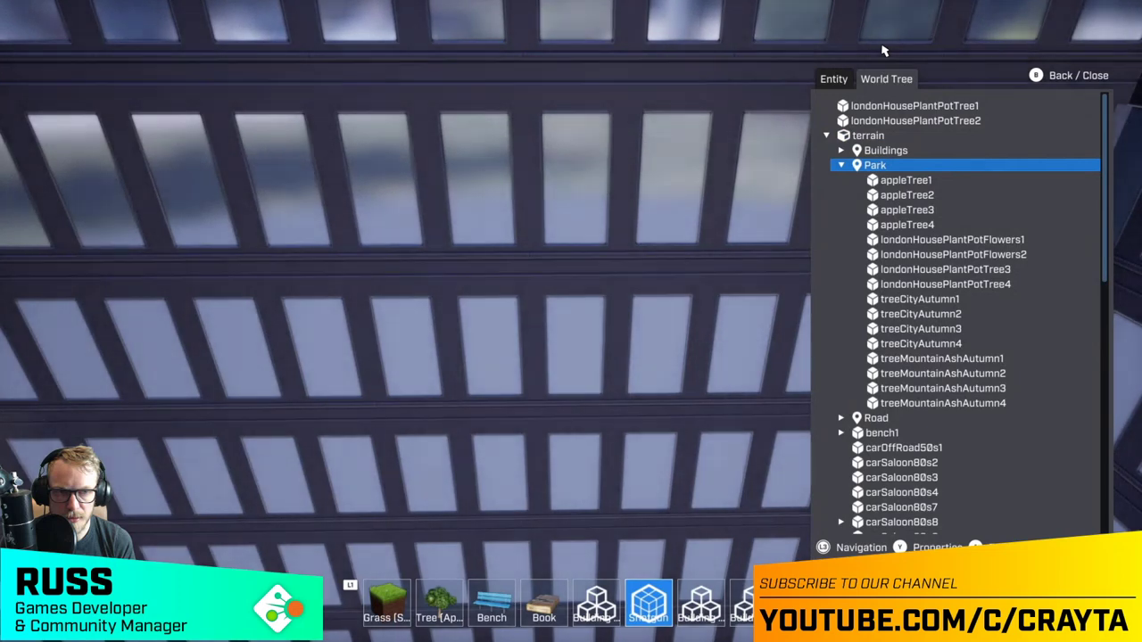
pyautogui.press('Return')
# - Locate shotgun1 under terrain in the World Tree, expand its branch and open its properties
pyautogui.press('Down')
pyautogui.press('Down')
pyautogui.press('Down')
pyautogui.press('Down')
pyautogui.press('Down')
pyautogui.press('Down')
pyautogui.press('Down')
pyautogui.press('Down')
pyautogui.press('Down')
pyautogui.press('Down')
pyautogui.press('Down')
pyautogui.press('Down')
pyautogui.press('Down')
pyautogui.press('Down')
pyautogui.press('Down')
pyautogui.press('Down')
pyautogui.press('Down')
pyautogui.press('Down')
pyautogui.press('Down')
pyautogui.press('Down')
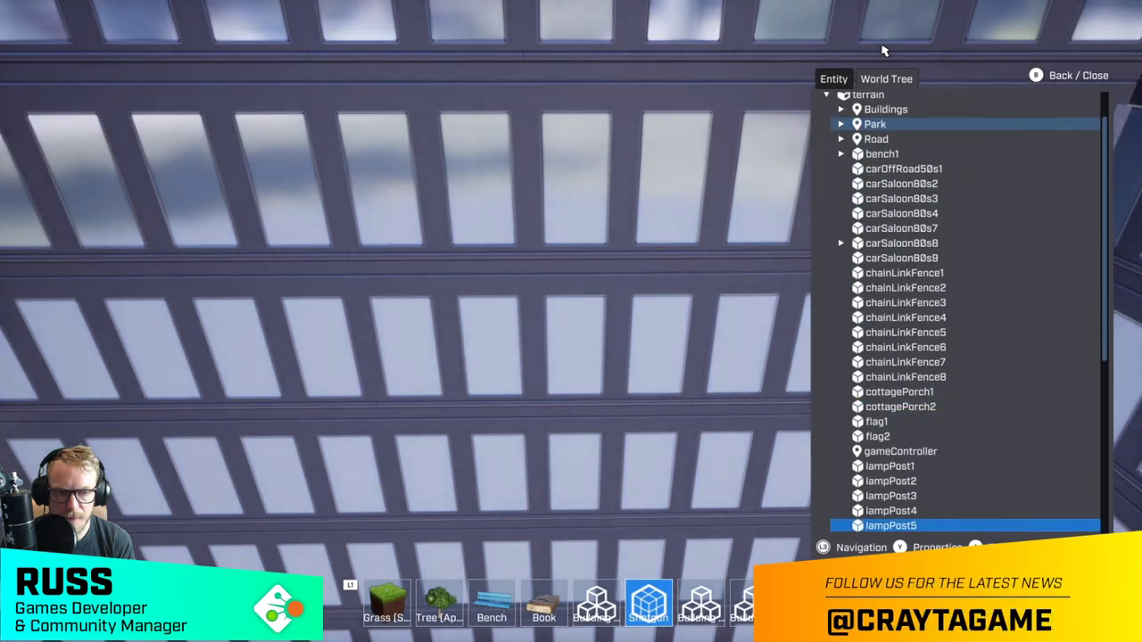
pyautogui.press('Down')
pyautogui.press('Down')
pyautogui.press('Down')
pyautogui.press('Down')
pyautogui.press('Down')
pyautogui.press('Down')
pyautogui.press('Down')
pyautogui.press('Down')
pyautogui.press('Down')
pyautogui.press('Down')
pyautogui.press('Down')
pyautogui.press('Down')
pyautogui.press('Down')
pyautogui.press('Down')
pyautogui.press('Down')
pyautogui.press('Down')
pyautogui.press('Down')
pyautogui.press('Down')
pyautogui.press('Down')
pyautogui.press('Down')
pyautogui.press('Up')
pyautogui.press('Up')
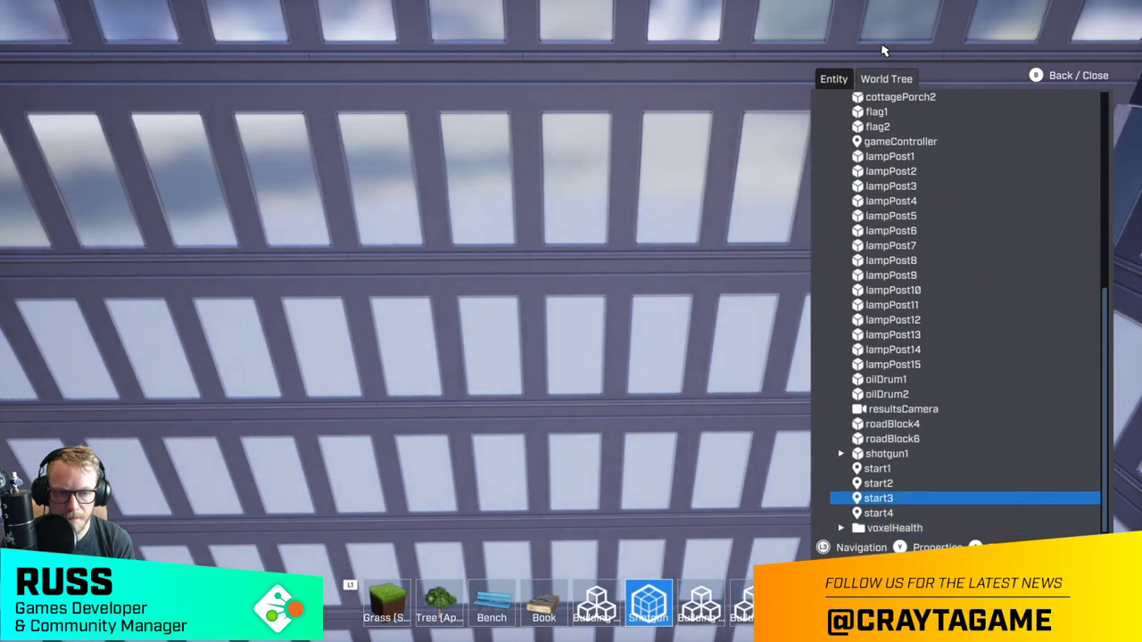
pyautogui.press('Up')
pyautogui.press('Up')
pyautogui.press('Up')
pyautogui.press('Return')
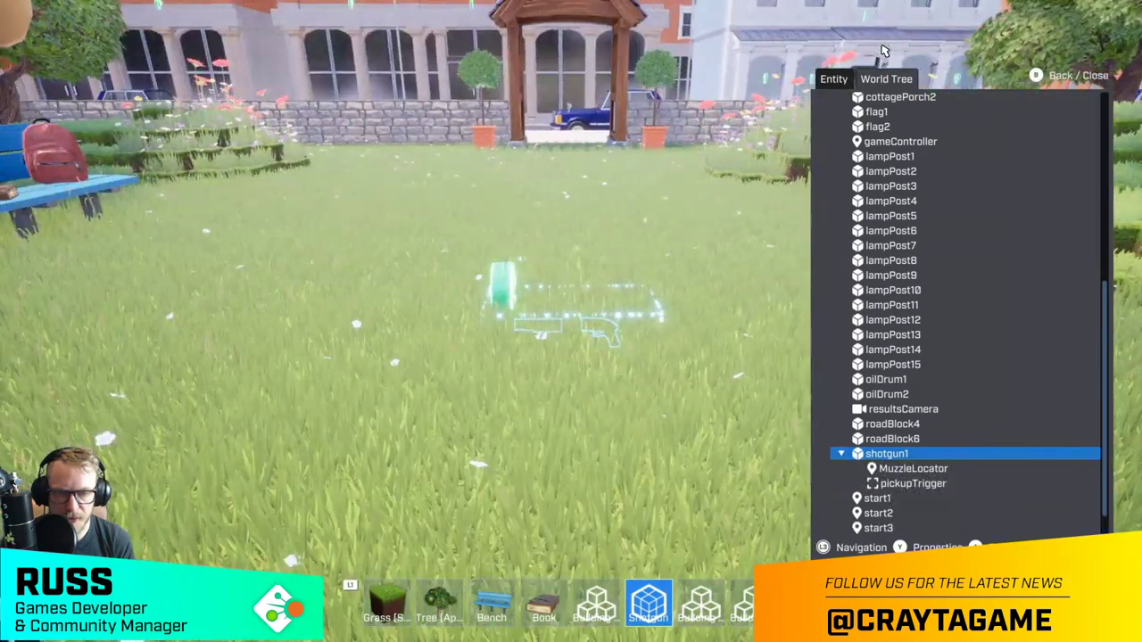
pyautogui.press('y')
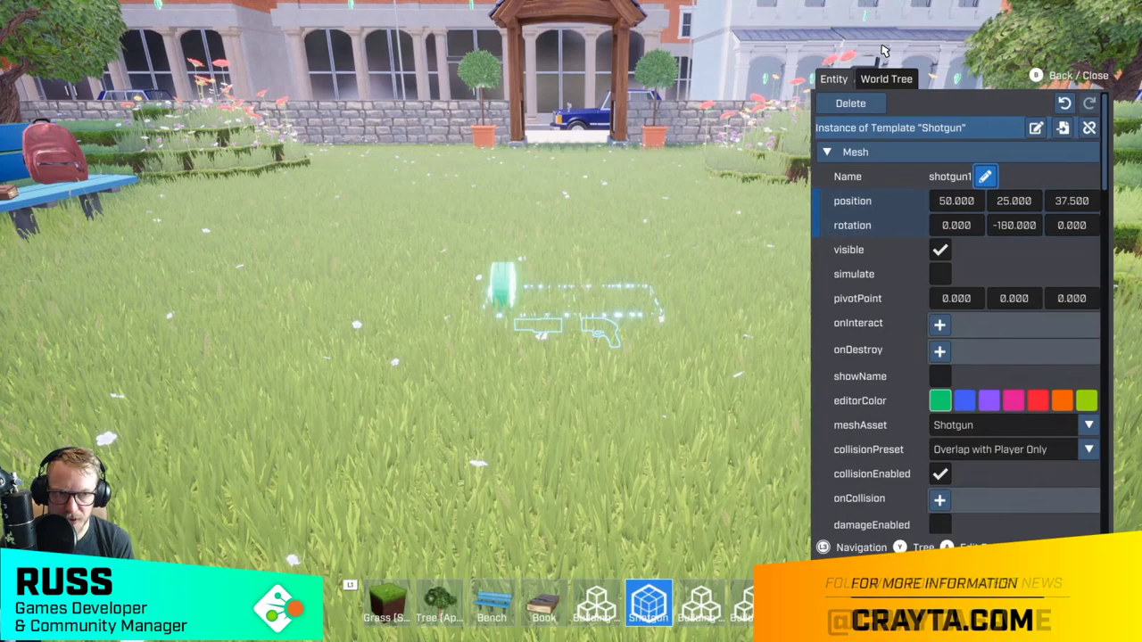
# - Raise the placed shotgun above the lawn by setting its vertical position value to 112.5
pyautogui.press('Down')
pyautogui.press('Right')
pyautogui.press('Right')
pyautogui.press('Return')
pyautogui.press('Up')
pyautogui.press('Up')
pyautogui.press('Up')
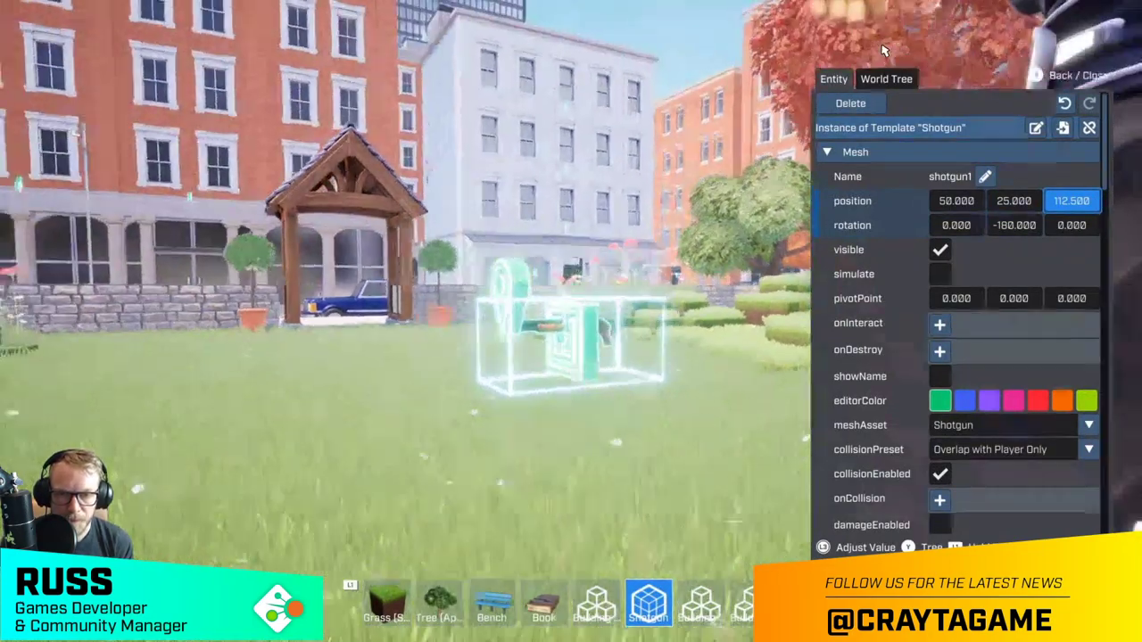
pyautogui.press('Escape')
# - Set the damage of the placed shotgun's gunScript to 300
pyautogui.press('Down')
pyautogui.press('Down')
pyautogui.press('Down')
pyautogui.press('Down')
pyautogui.press('Down')
pyautogui.press('Down')
pyautogui.press('Down')
pyautogui.press('Down')
pyautogui.press('Down')
pyautogui.press('Down')
pyautogui.press('Down')
pyautogui.press('Down')
pyautogui.press('Down')
pyautogui.press('Down')
pyautogui.press('Down')
pyautogui.press('Down')
pyautogui.press('Down')
pyautogui.press('Down')
pyautogui.press('Down')
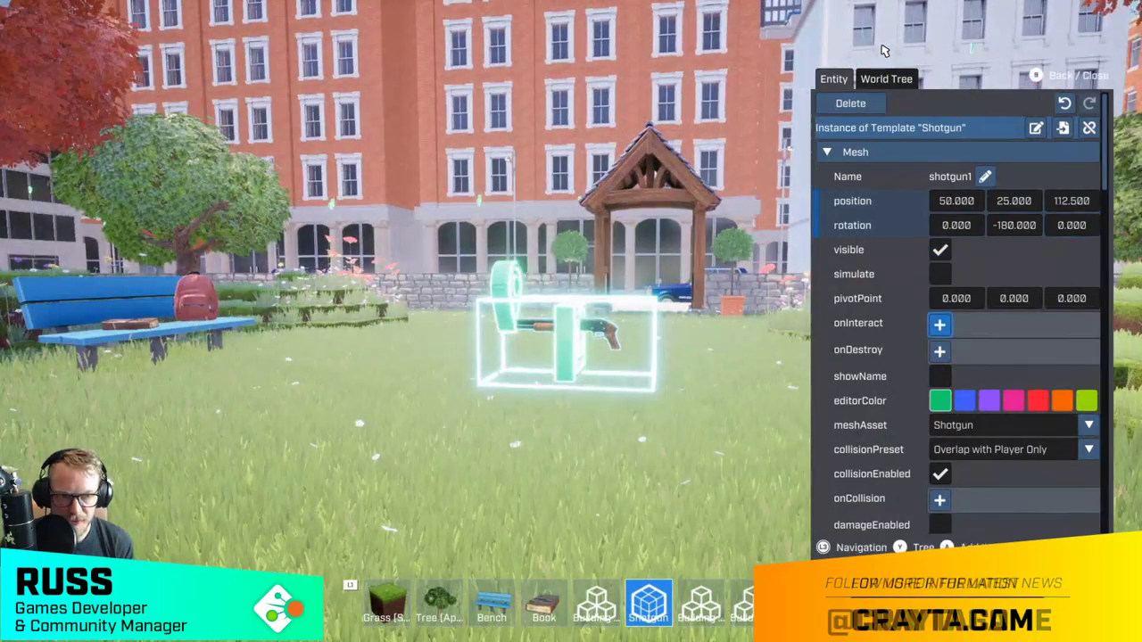
pyautogui.press('Up')
pyautogui.press('Up')
pyautogui.press('Up')
pyautogui.press('Up')
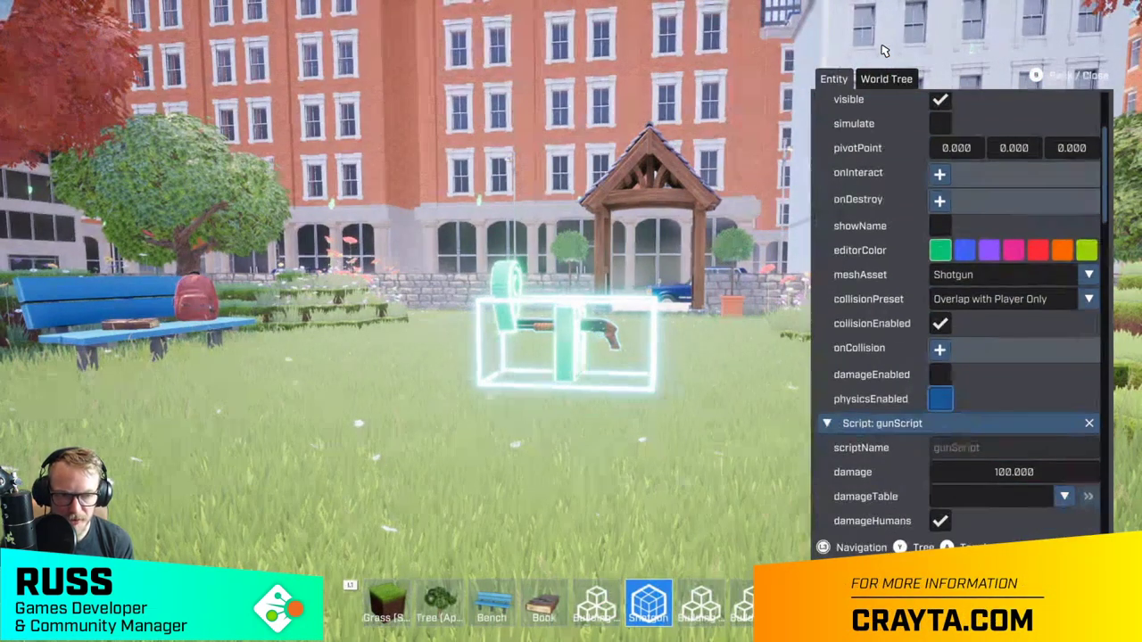
pyautogui.press('Down')
pyautogui.press('Down')
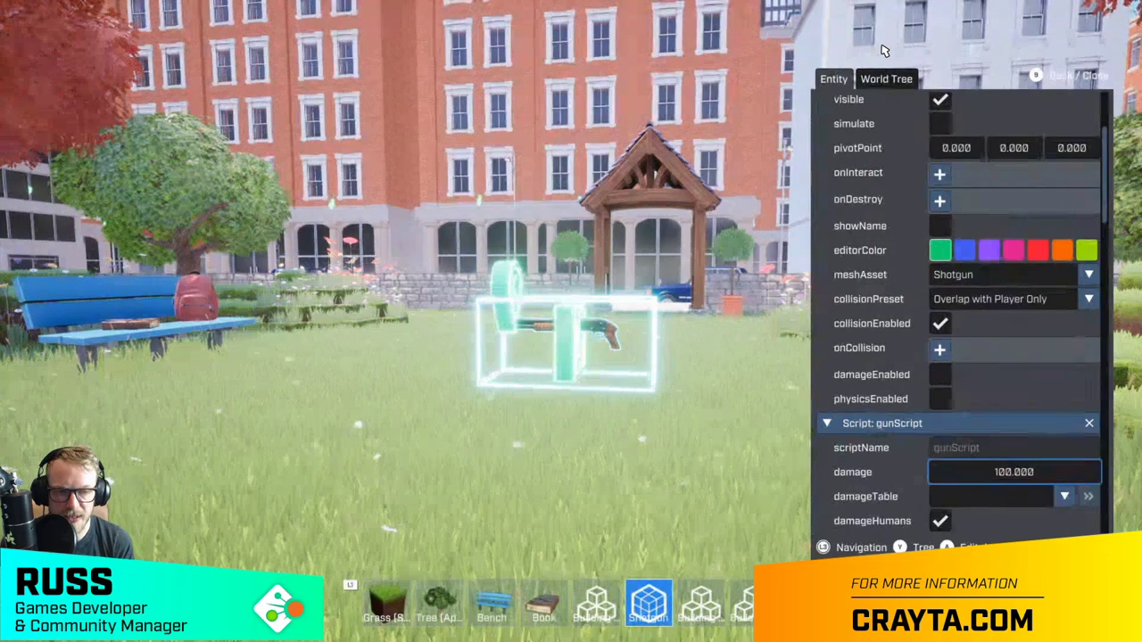
pyautogui.press('Return')
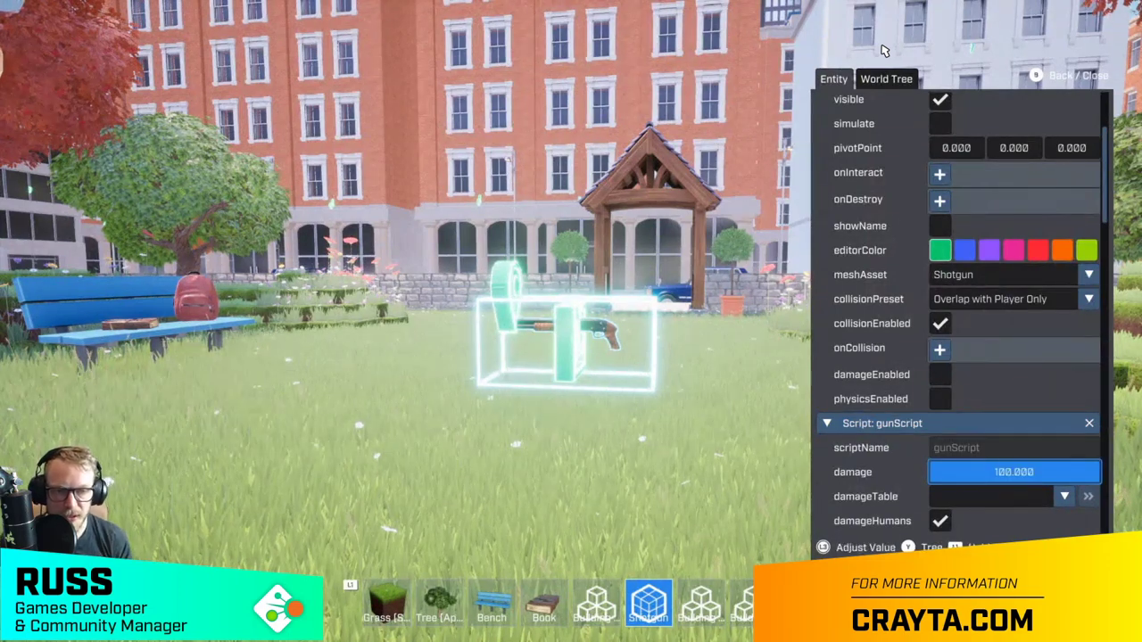
pyautogui.press('Right')
pyautogui.press('Right')
pyautogui.press('Right')
pyautogui.press('Right')
pyautogui.press('Right')
pyautogui.press('Right')
pyautogui.press('Right')
pyautogui.press('Right')
pyautogui.press('Right')
pyautogui.press('Right')
pyautogui.press('Right')
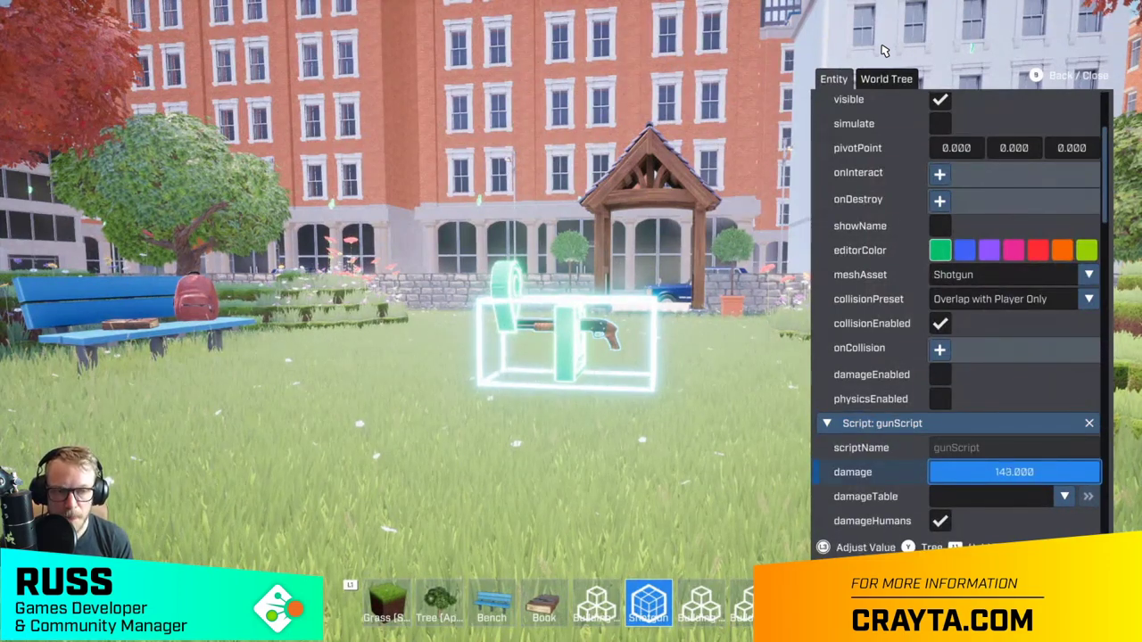
pyautogui.press('Right')
pyautogui.press('Right')
pyautogui.press('Right')
pyautogui.press('Right')
pyautogui.press('Right')
pyautogui.press('Right')
pyautogui.press('Right')
pyautogui.press('Right')
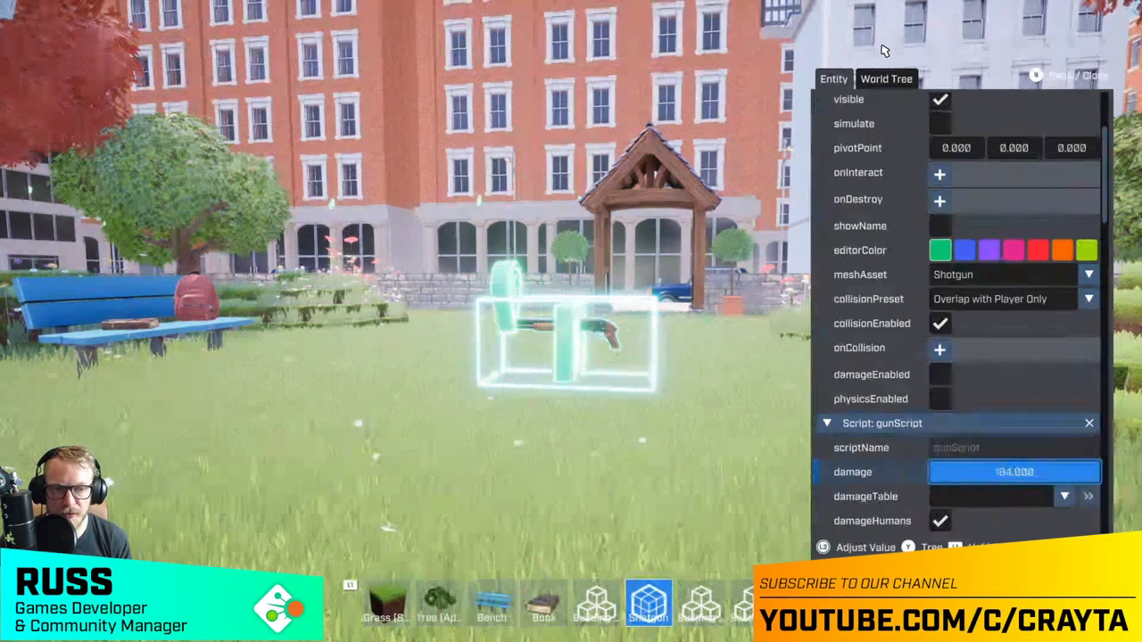
pyautogui.press('Right')
pyautogui.press('Right')
pyautogui.press('Right')
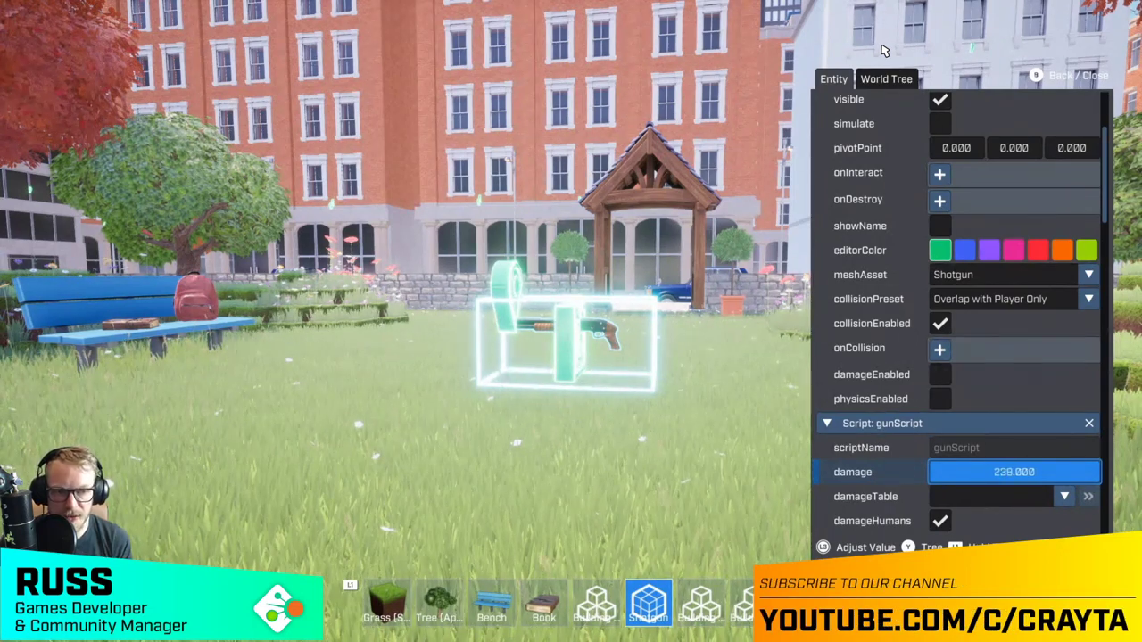
pyautogui.press('Right')
pyautogui.press('Right')
pyautogui.press('Right')
pyautogui.press('Right')
pyautogui.press('Right')
pyautogui.press('Right')
pyautogui.press('Right')
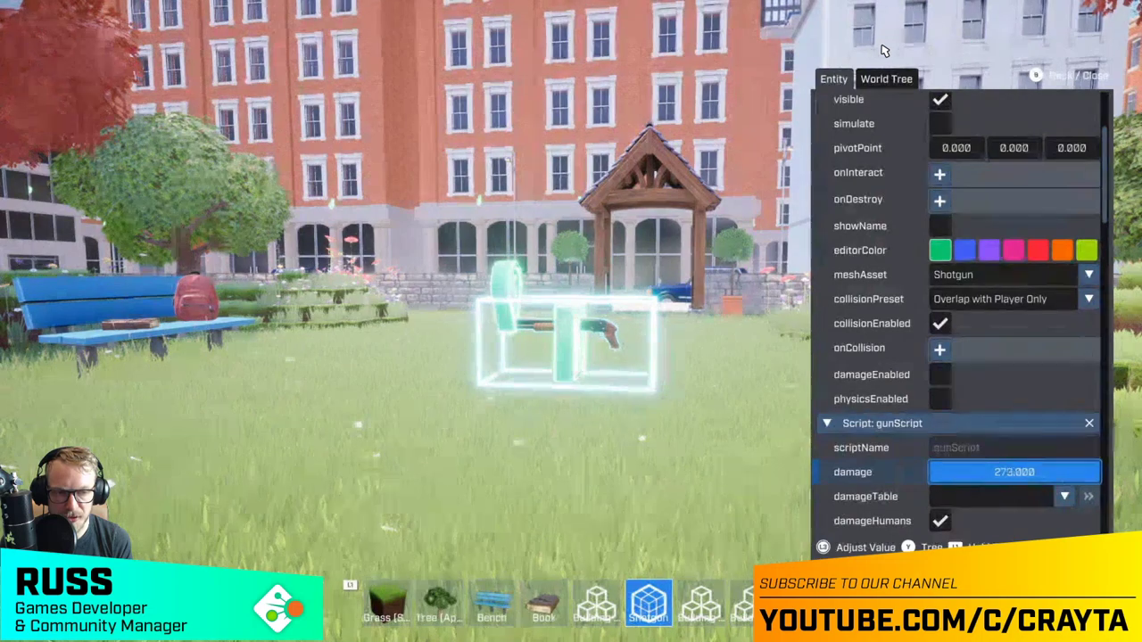
pyautogui.press('Right')
pyautogui.press('Right')
pyautogui.press('Right')
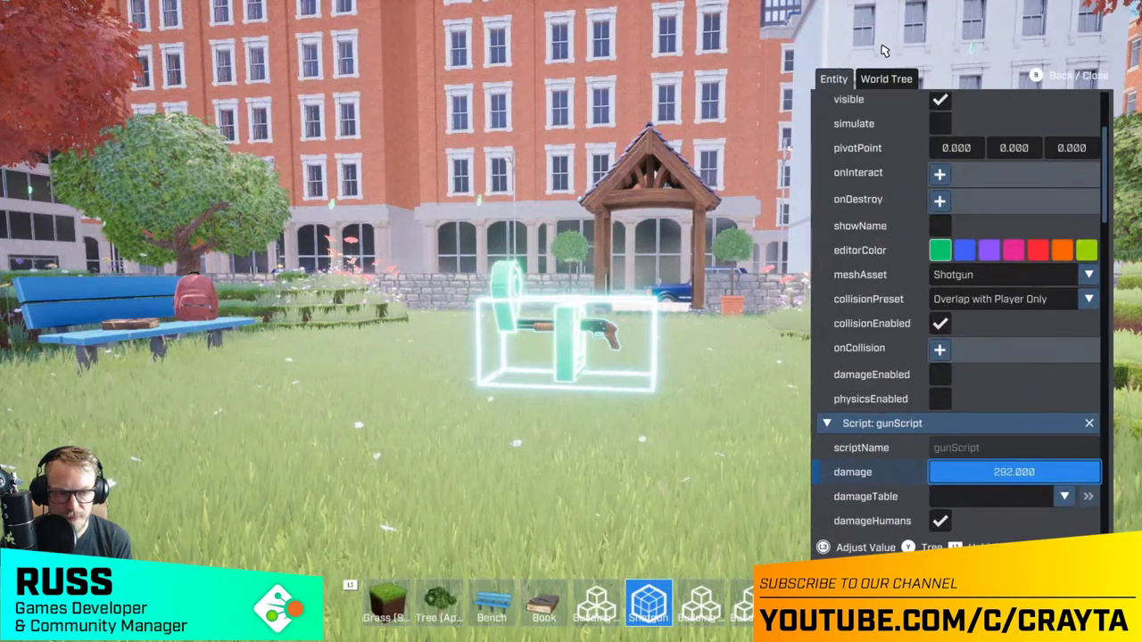
pyautogui.press('Left')
pyautogui.press('Left')
pyautogui.press('Right')
pyautogui.press('Right')
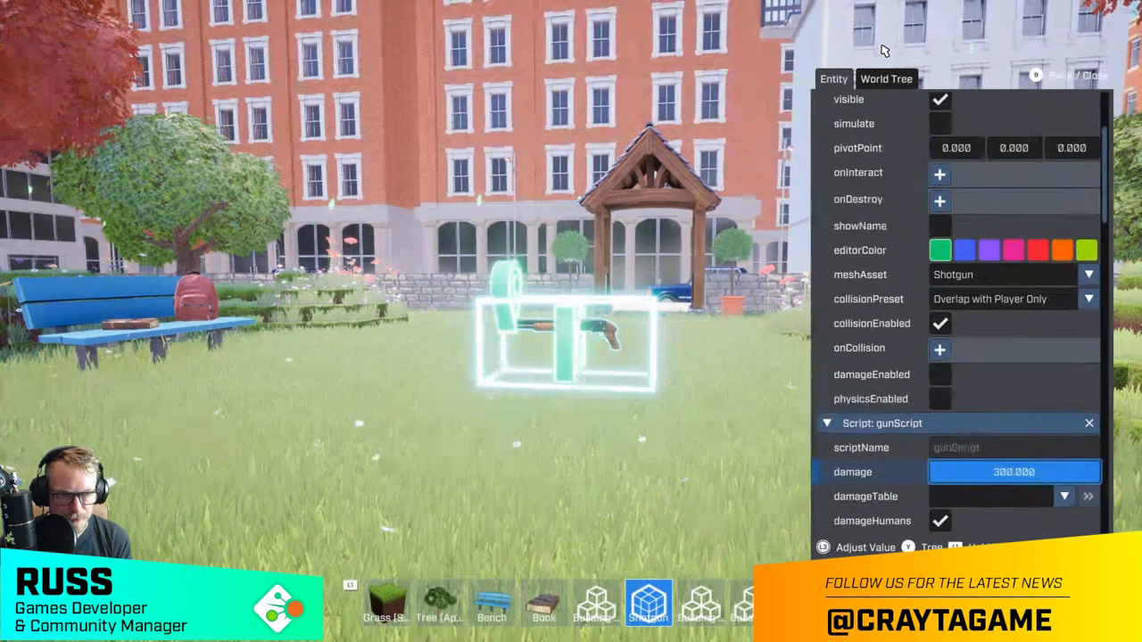
pyautogui.press('Return')
# - Set the shotsPerClip value of the placed shotgun's gunScript to 8
pyautogui.press('Down')
pyautogui.press('Down')
pyautogui.press('Down')
pyautogui.press('Down')
pyautogui.press('Down')
pyautogui.press('Down')
pyautogui.press('Down')
pyautogui.press('Down')
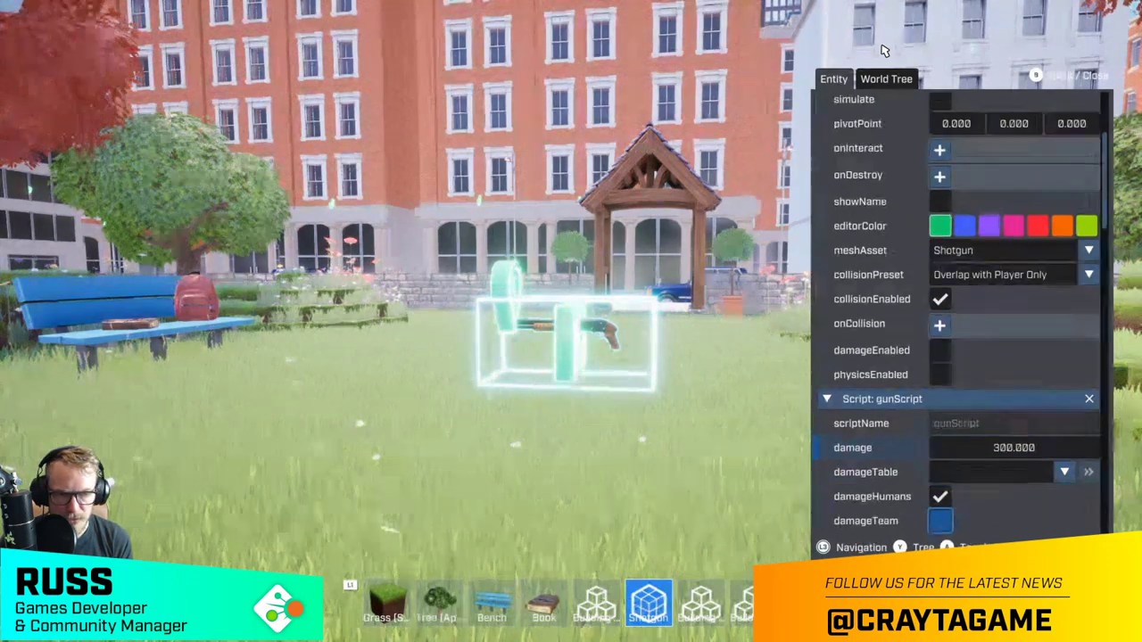
pyautogui.press('Down')
pyautogui.press('Down')
pyautogui.press('Down')
pyautogui.press('Down')
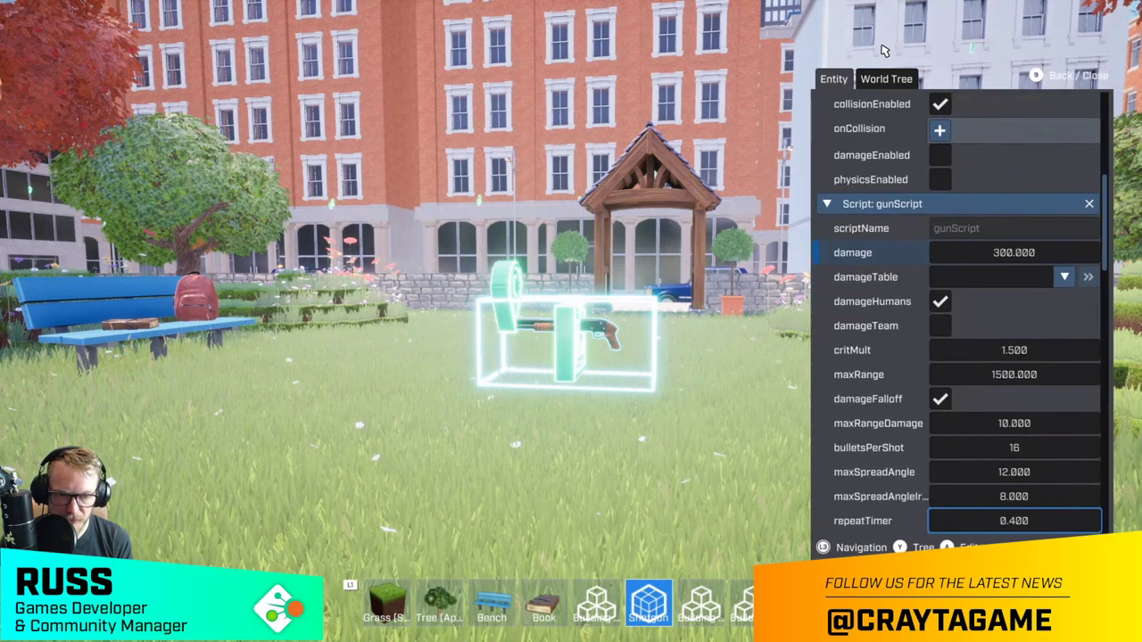
pyautogui.press('Down')
pyautogui.press('Down')
pyautogui.press('Down')
pyautogui.press('Down')
pyautogui.press('Down')
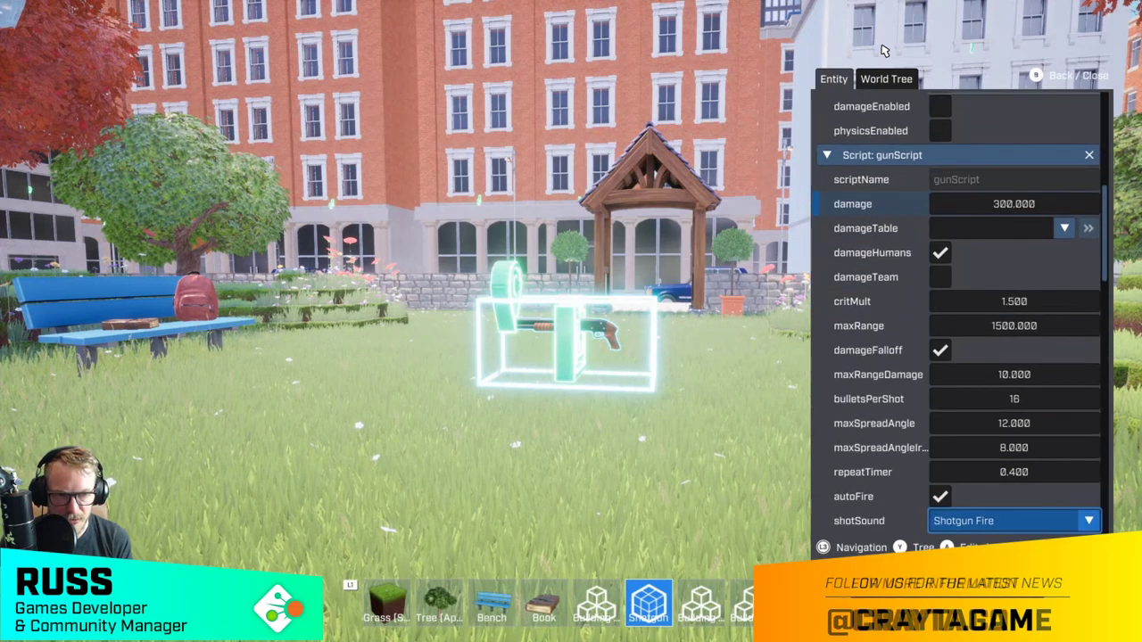
pyautogui.press('Down')
pyautogui.press('Down')
pyautogui.press('Down')
pyautogui.press('Down')
pyautogui.press('Down')
pyautogui.press('Down')
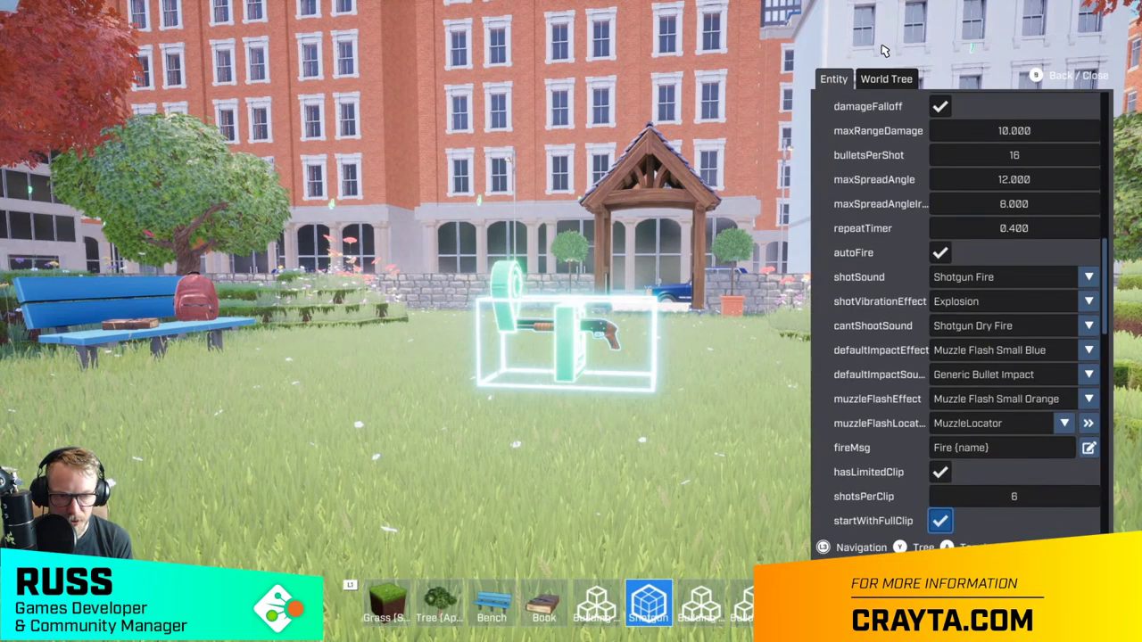
pyautogui.press('Up')
pyautogui.press('Return')
pyautogui.press('Right')
pyautogui.press('Return')
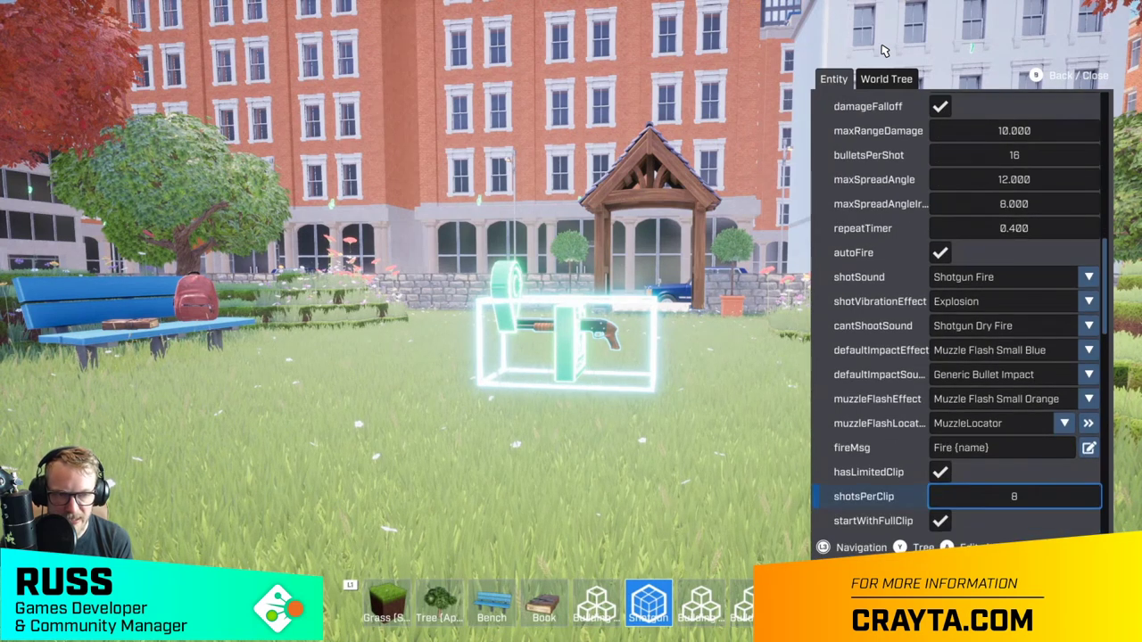
# - Review the shotgun's reload, projectile and iron-sight settings up to inventoryItemSpecScript, and close its properties
pyautogui.press('Down')
pyautogui.press('Down')
pyautogui.press('Down')
pyautogui.press('Down')
pyautogui.press('Down')
pyautogui.press('Down')
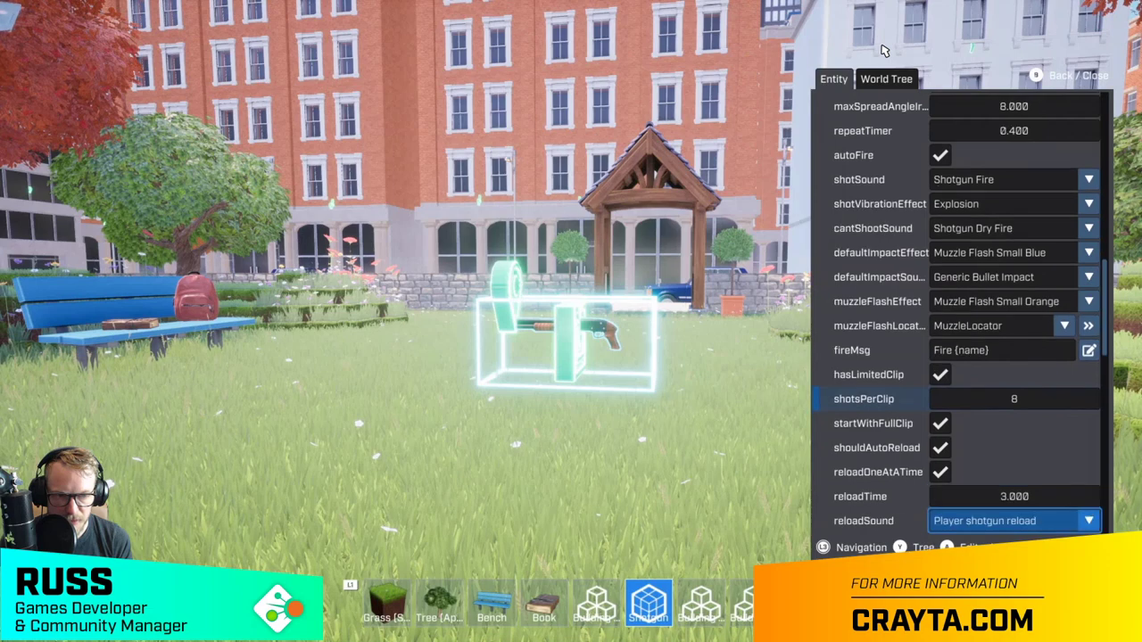
pyautogui.press('Down')
pyautogui.press('Down')
pyautogui.press('Down')
pyautogui.press('Down')
pyautogui.press('Down')
pyautogui.press('Down')
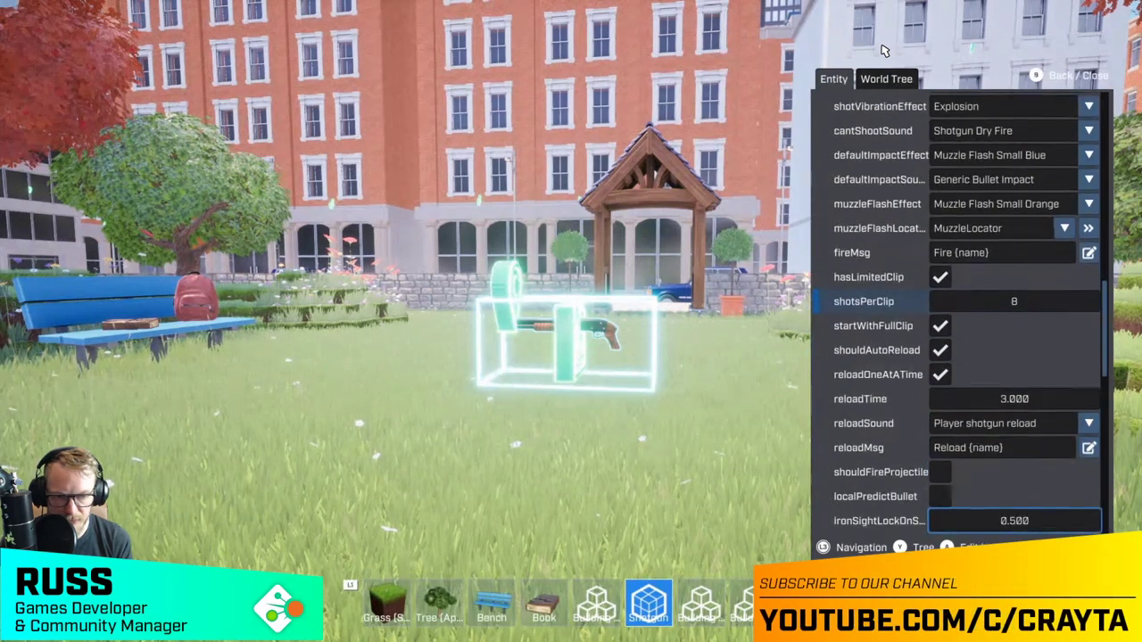
pyautogui.press('Up')
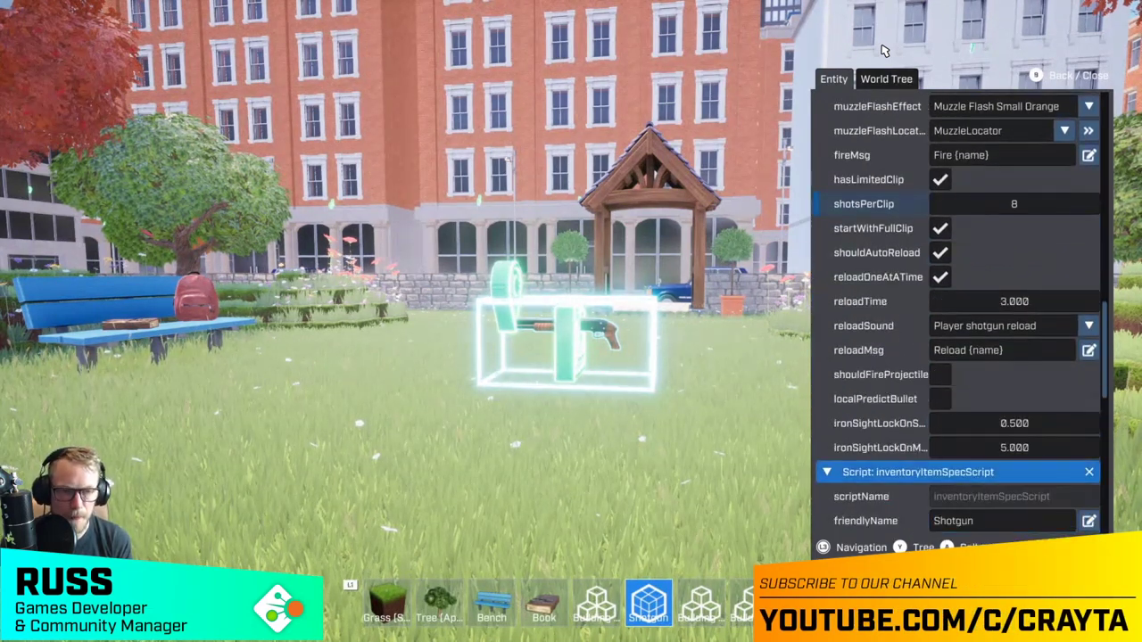
pyautogui.press('Return')
pyautogui.press('Up')
pyautogui.press('Up')
pyautogui.press('Up')
pyautogui.press('Up')
pyautogui.press('Up')
pyautogui.press('Up')
pyautogui.press('Up')
pyautogui.press('Up')
pyautogui.press('Up')
pyautogui.press('Up')
pyautogui.press('Up')
pyautogui.press('Up')
pyautogui.press('Up')
pyautogui.press('Up')
pyautogui.press('Up')
pyautogui.press('Up')
pyautogui.press('Up')
pyautogui.press('Up')
pyautogui.press('Up')
pyautogui.press('Up')
pyautogui.press('Up')
pyautogui.press('Up')
pyautogui.press('Up')
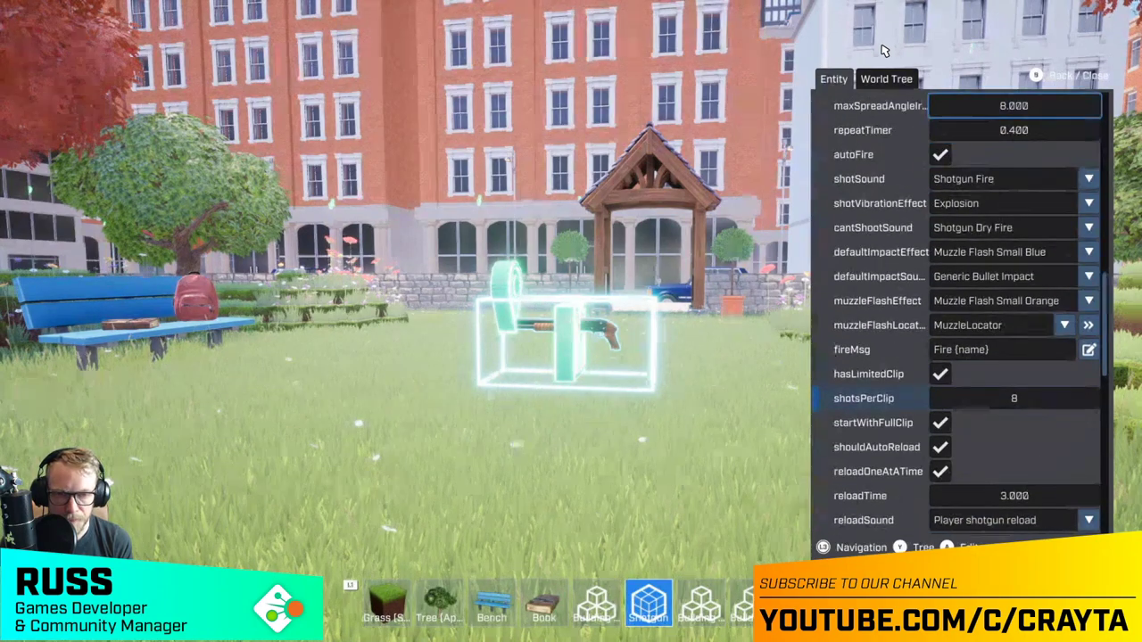
pyautogui.press('Escape')
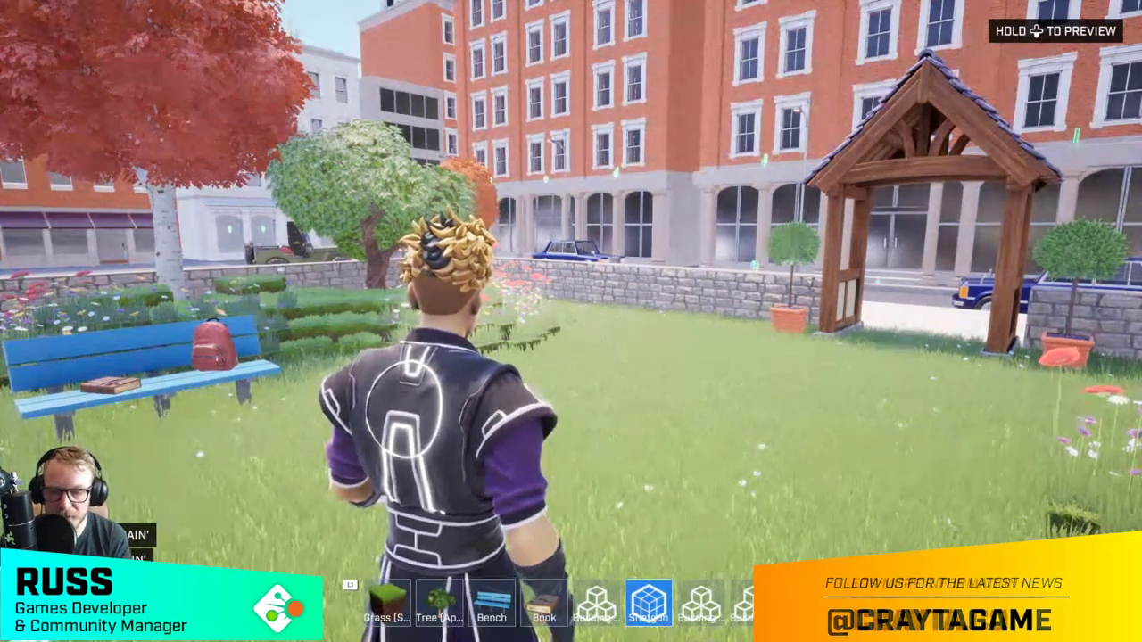
# - Search the community packages for "hea" in place of the previous search term
pyautogui.press('l')
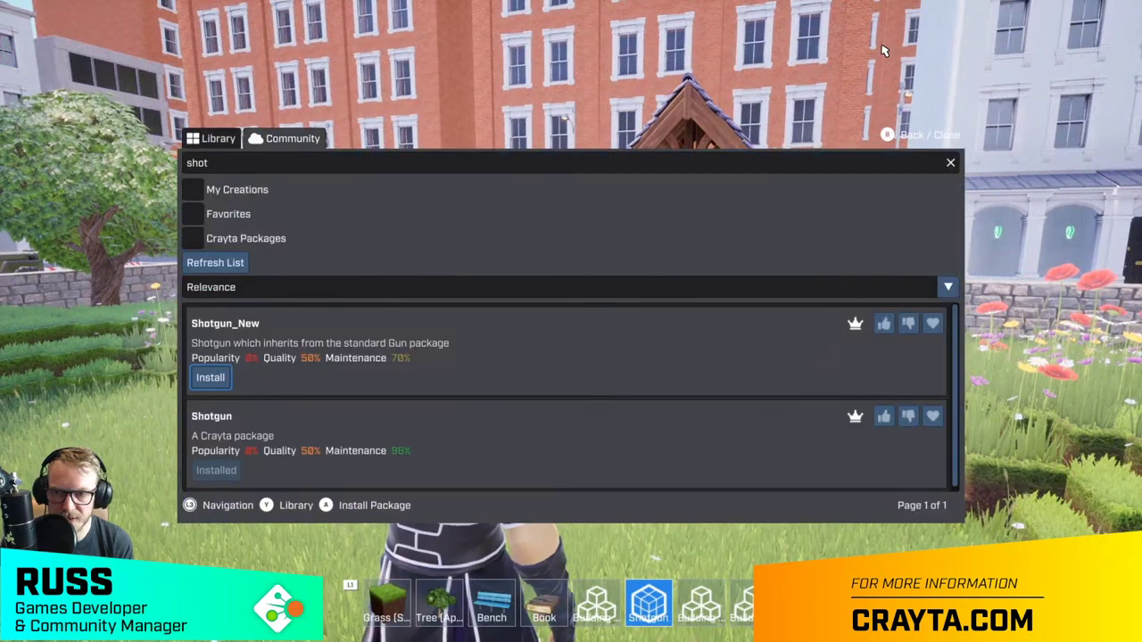
pyautogui.press('Up')
pyautogui.press('Up')
pyautogui.press('Up')
pyautogui.press('Up')
pyautogui.press('Up')
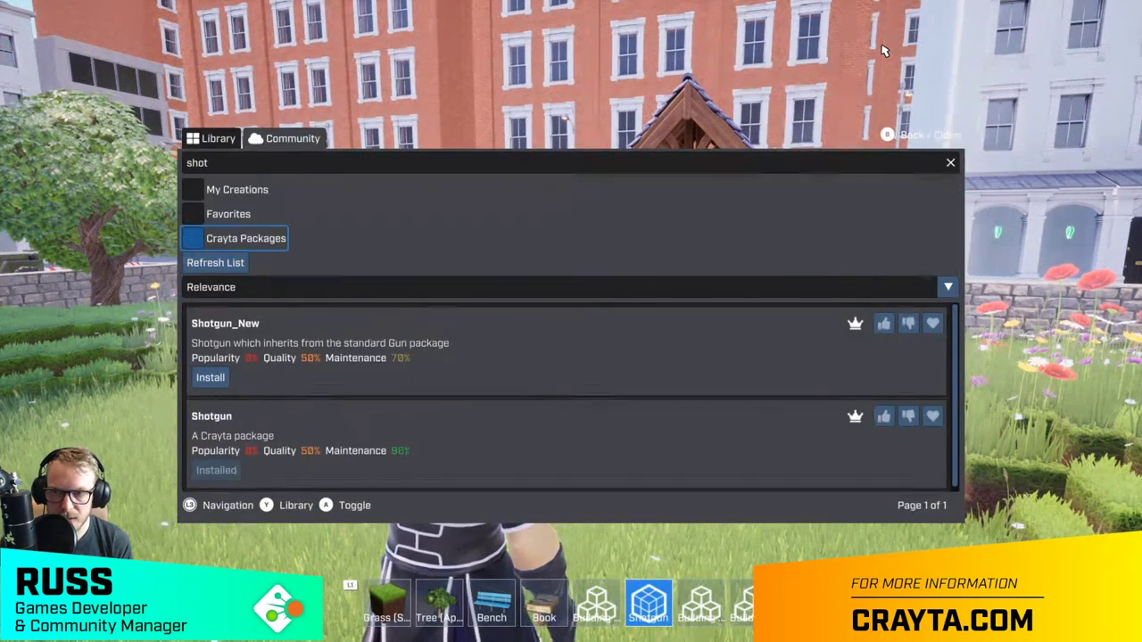
pyautogui.press('Return')
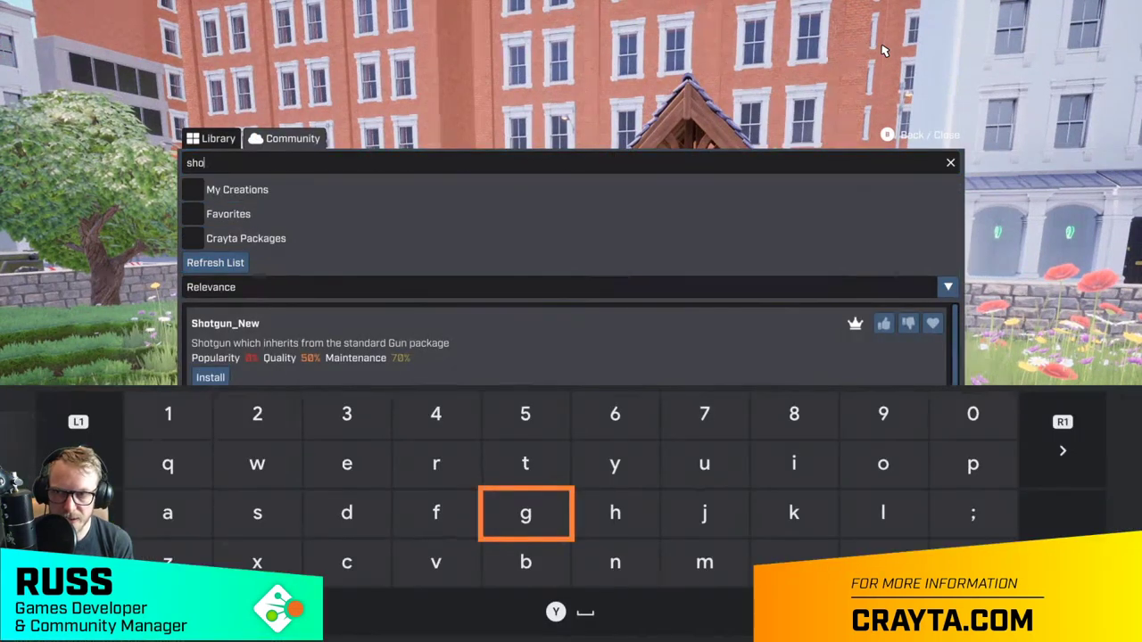
pyautogui.press('BackSpace')
pyautogui.press('Right')
pyautogui.write('h')
pyautogui.press('Up')
pyautogui.press('Left')
pyautogui.press('Left')
pyautogui.press('Left')
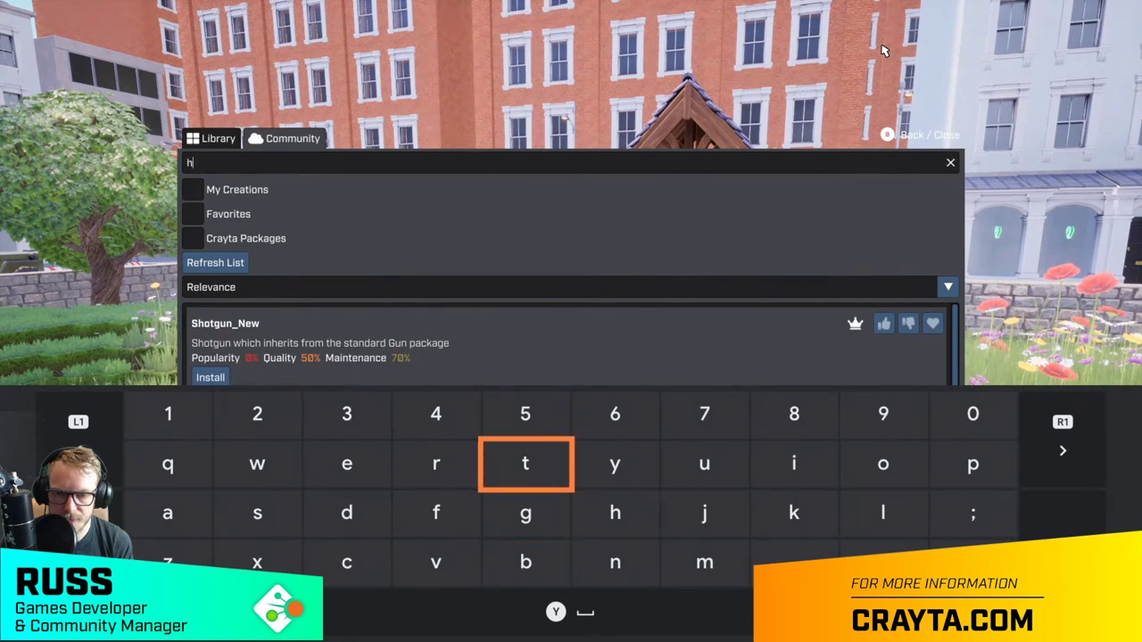
pyautogui.write('e')
pyautogui.press('Left')
pyautogui.press('Down')
pyautogui.press('Left')
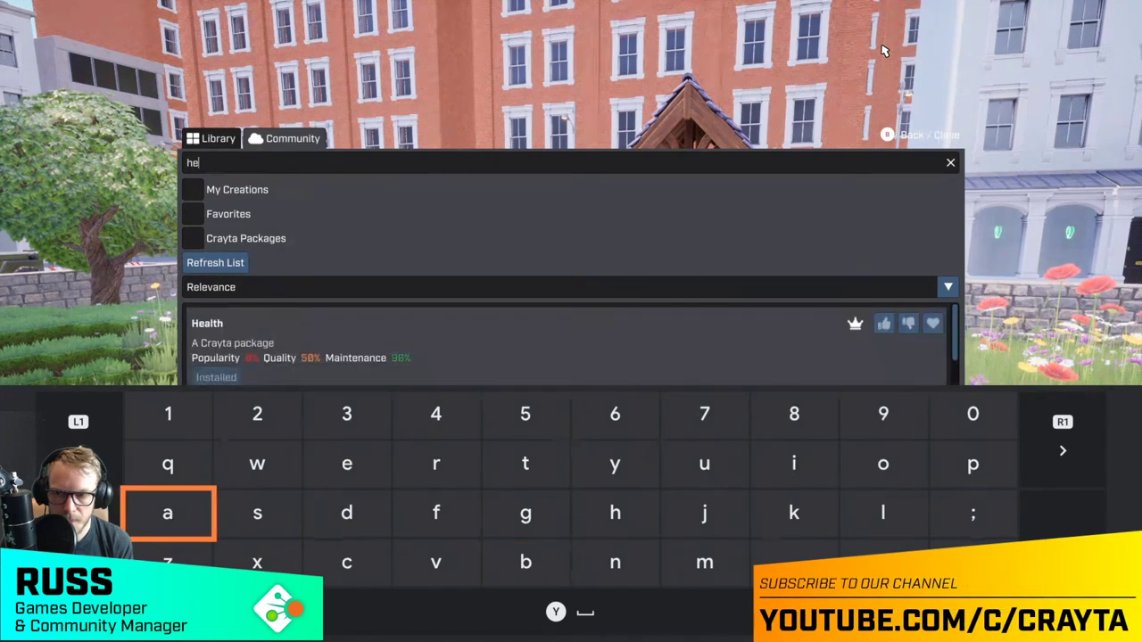
pyautogui.write('a')
pyautogui.press('Right')
pyautogui.press('Right')
pyautogui.press('Right')
pyautogui.press('Right')
pyautogui.press('Right')
pyautogui.press('Right')
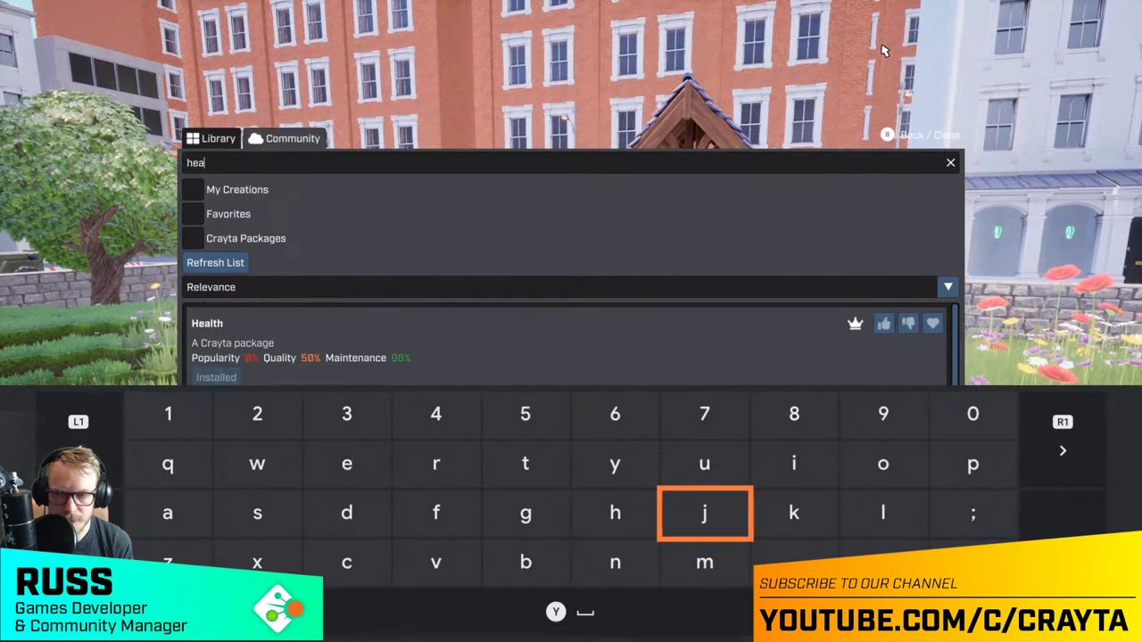
pyautogui.press('Escape')
# - Install the Health Pickup package, keeping the already installed versions of the Inventory, Gun and Crosshair packages
pyautogui.press('Down')
pyautogui.press('Return')
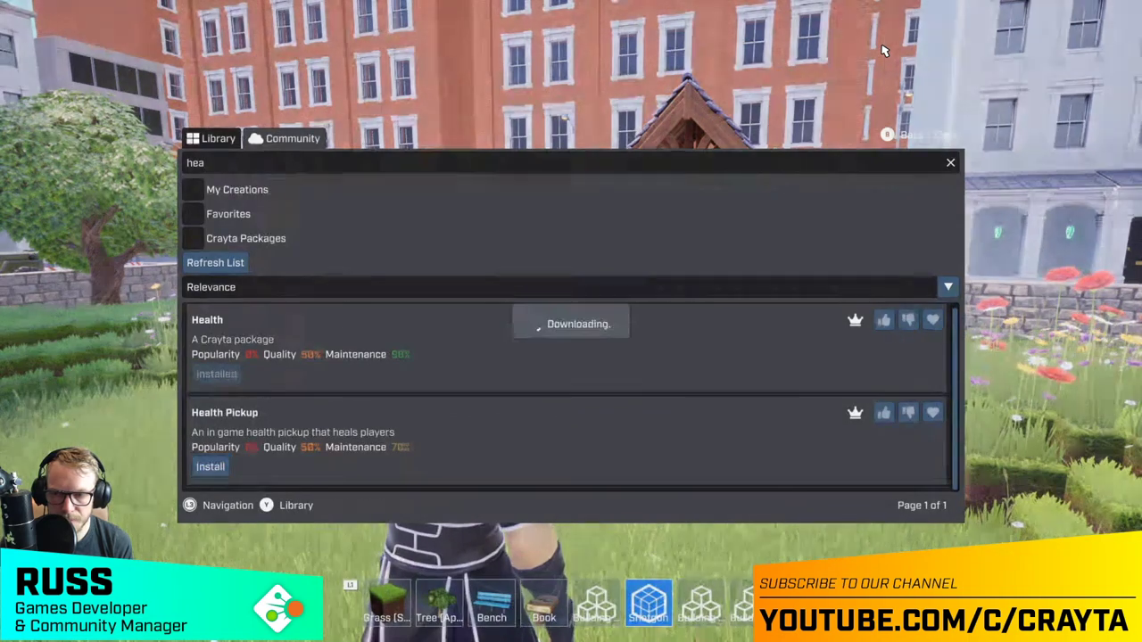
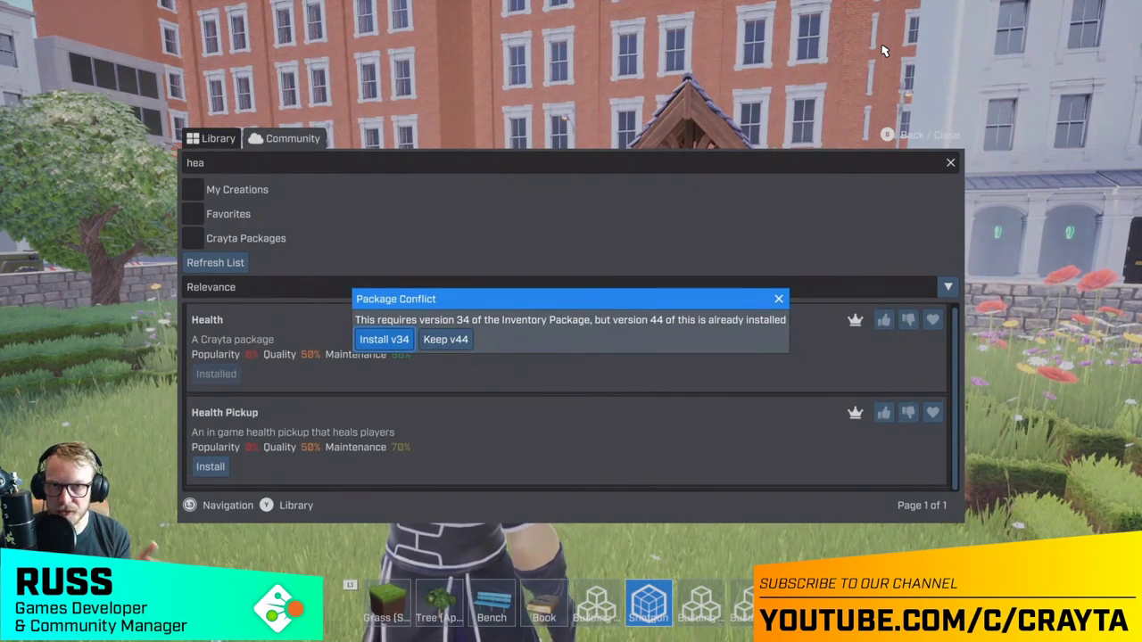
pyautogui.press('Right')
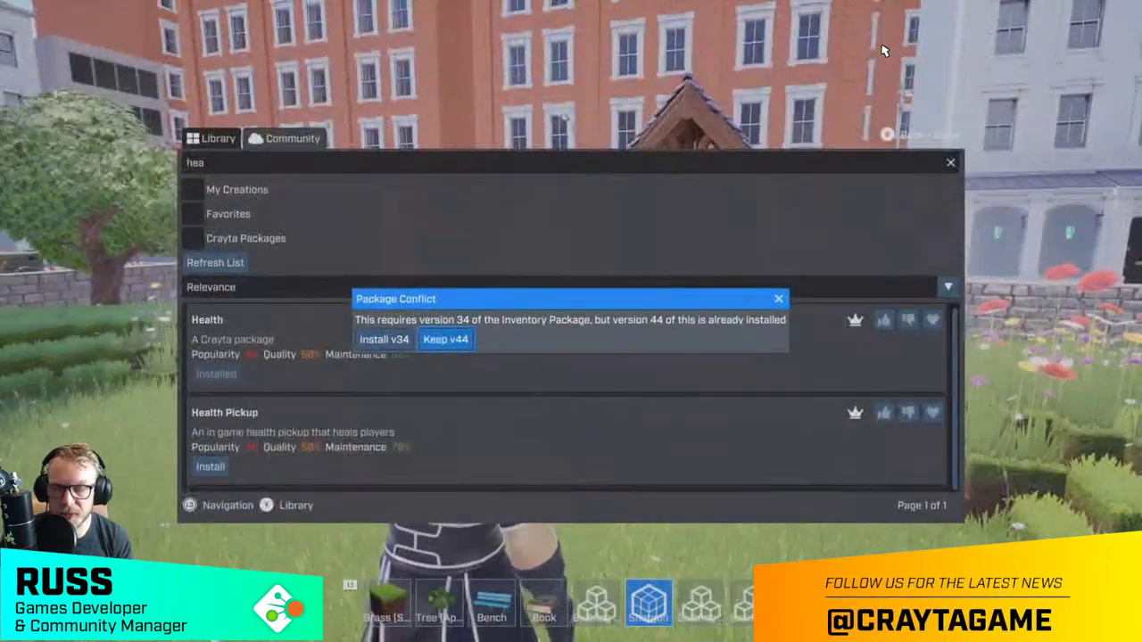
pyautogui.press('Left')
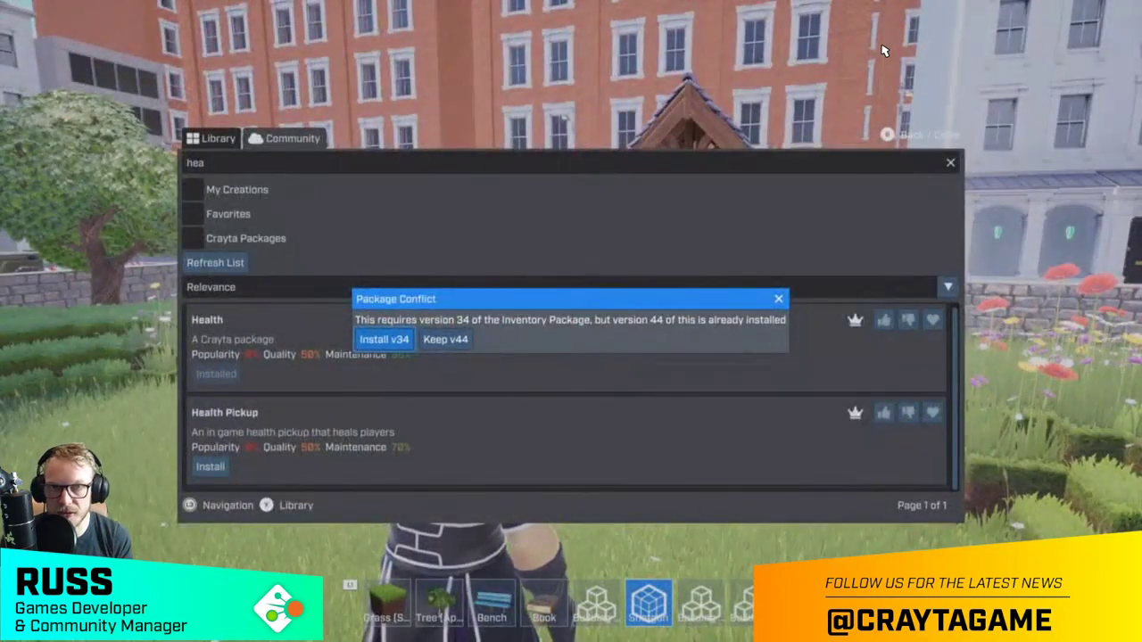
pyautogui.press('Right')
pyautogui.press('Return')
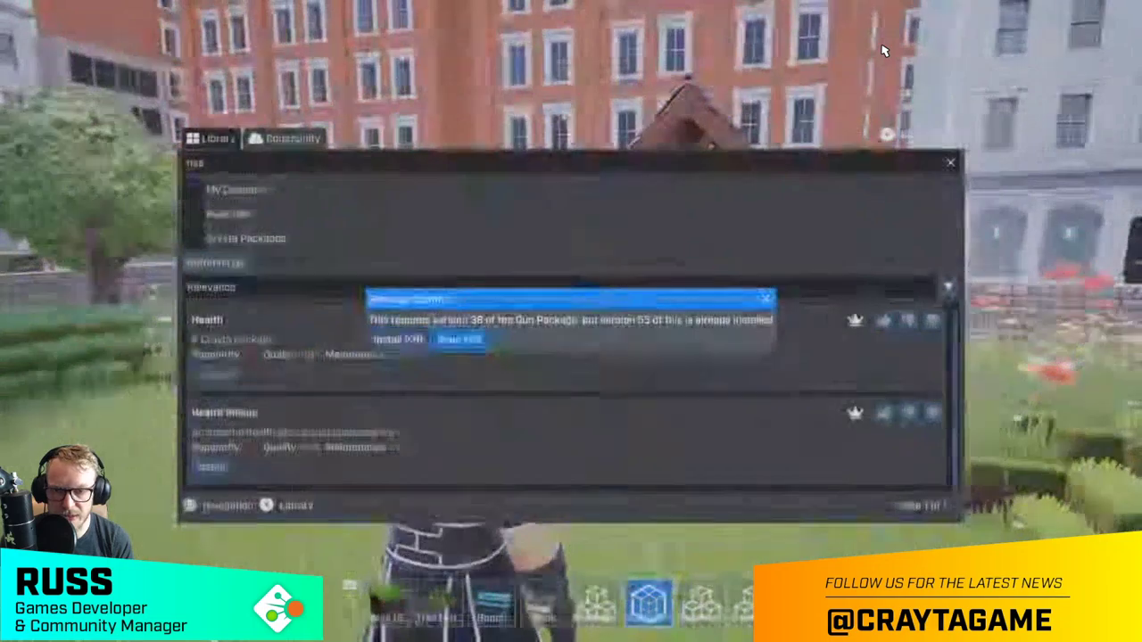
pyautogui.press('Return')
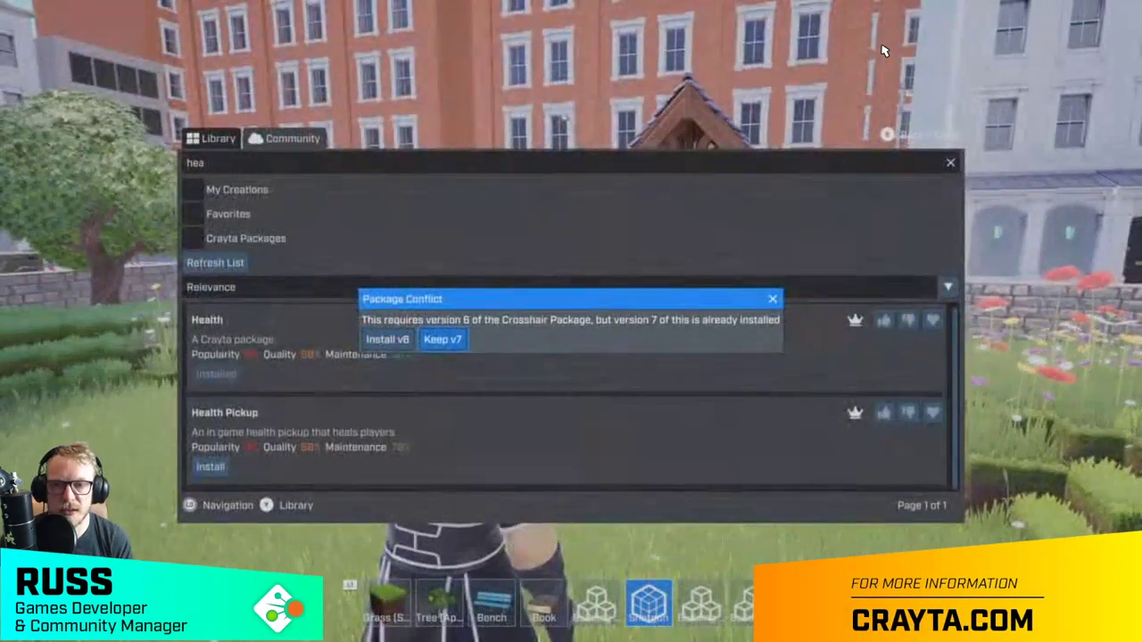
pyautogui.press('Return')
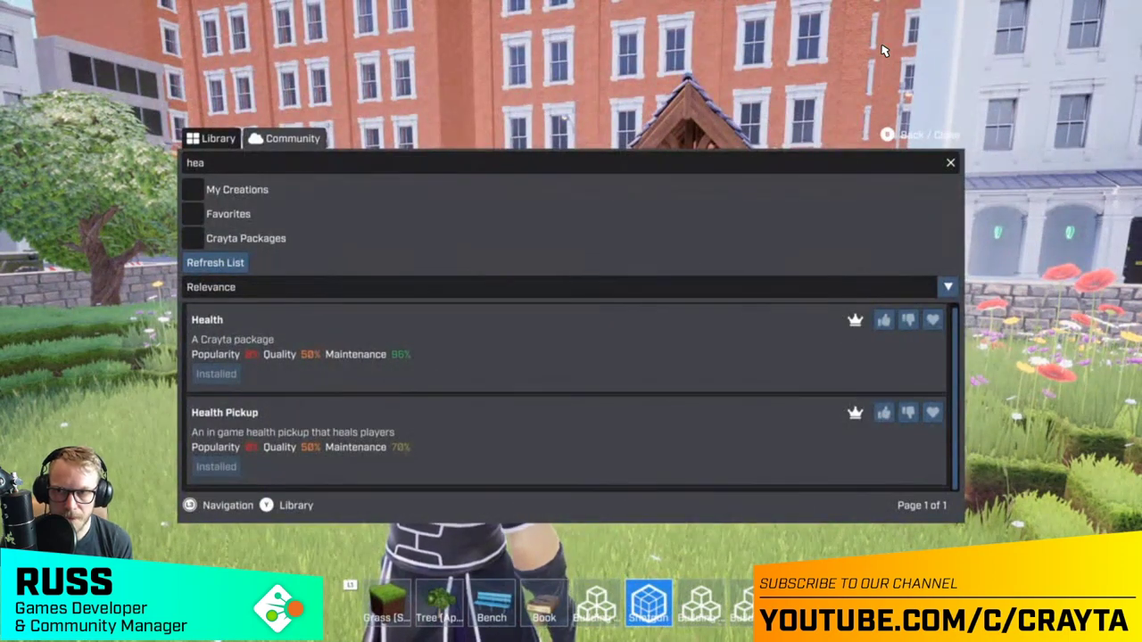
# - Pick the HealthPickup template from the library and place health pickups in the central park and on the paving outside its wall
pyautogui.press('y')
pyautogui.press('Right')
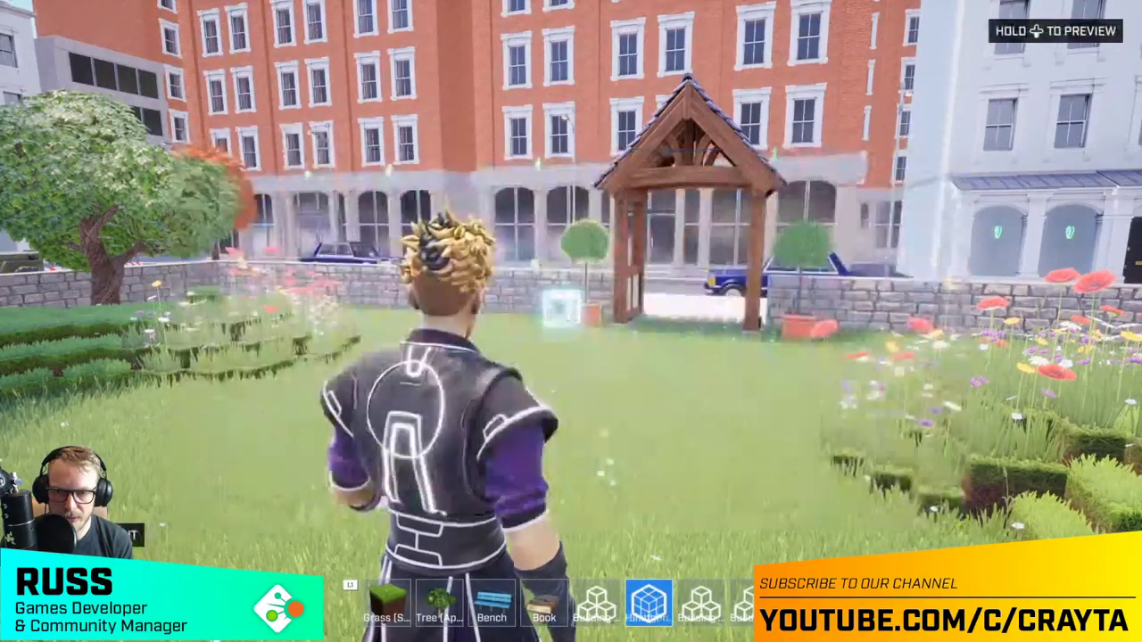
pyautogui.press('w')
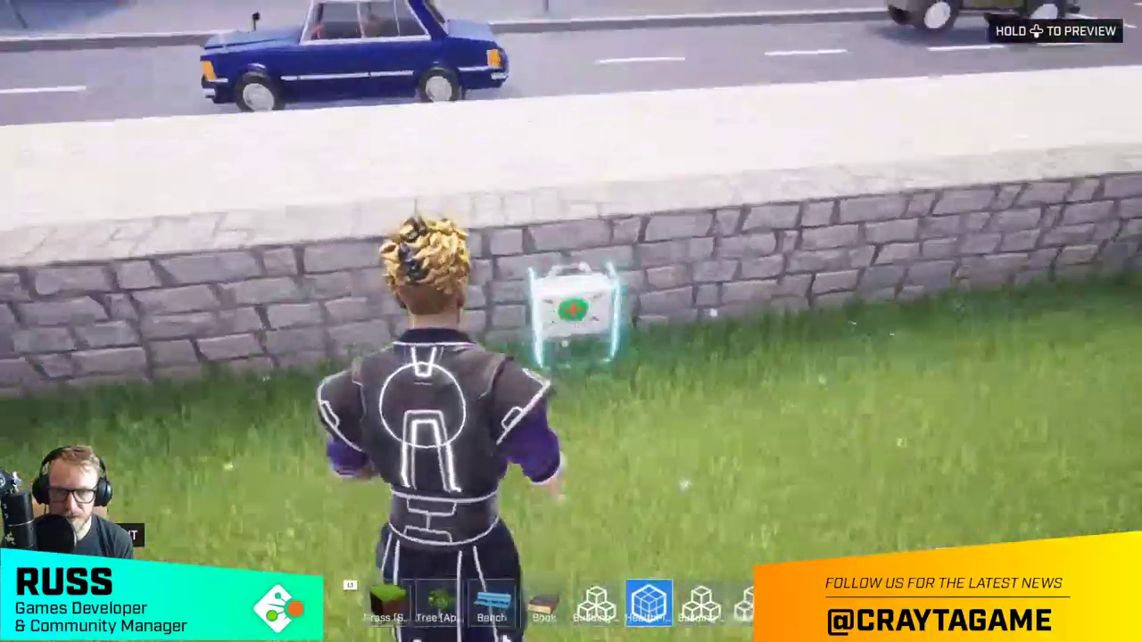
pyautogui.press('w')
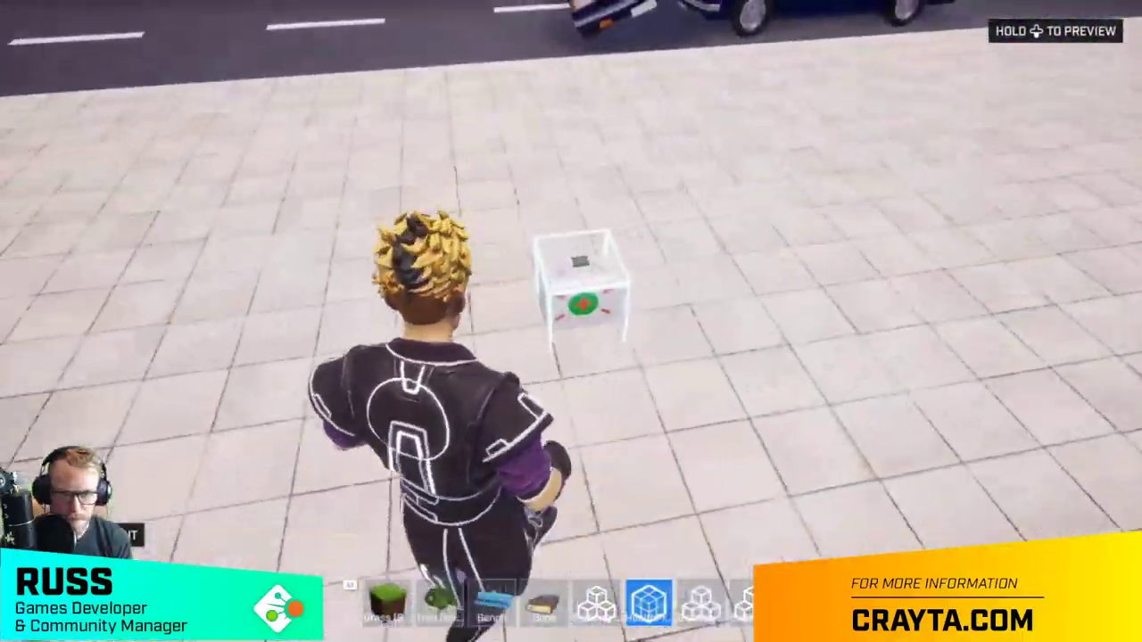
pyautogui.click(571, 282)
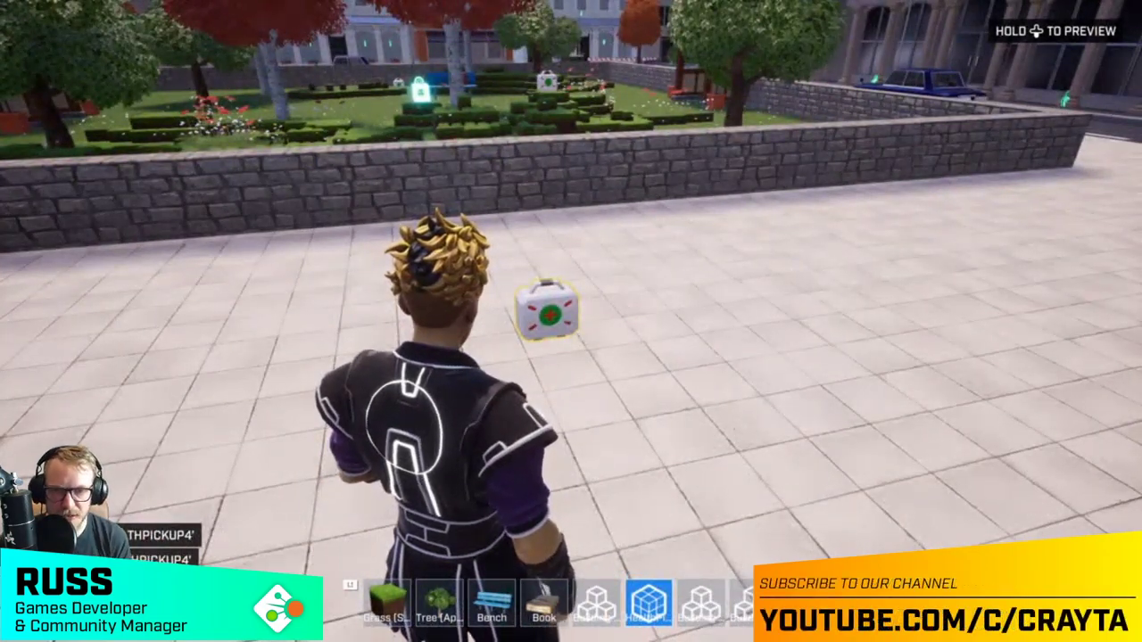
# - Open the properties of the health pickup on the paving and open its HealthPickup template for editing
pyautogui.press('f')
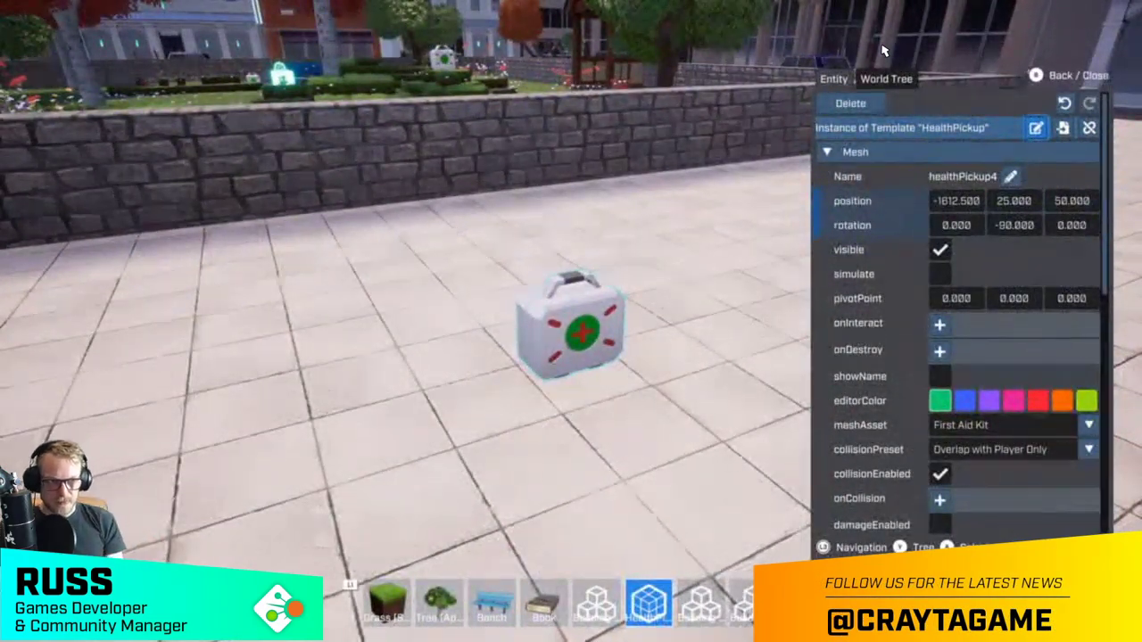
pyautogui.press('Return')
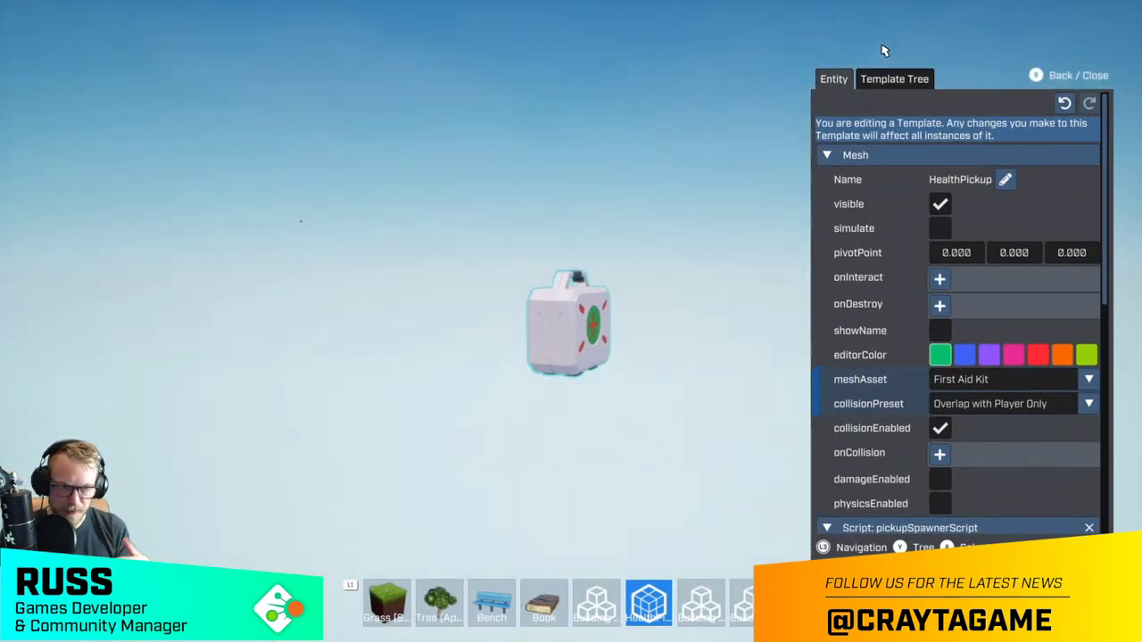
# - Examine the HealthPickup template's mesh properties and its pickupSpawnerScript settings down to useOnCollision and rotateTime
pyautogui.press('Down')
pyautogui.press('Down')
pyautogui.press('Down')
pyautogui.press('Down')
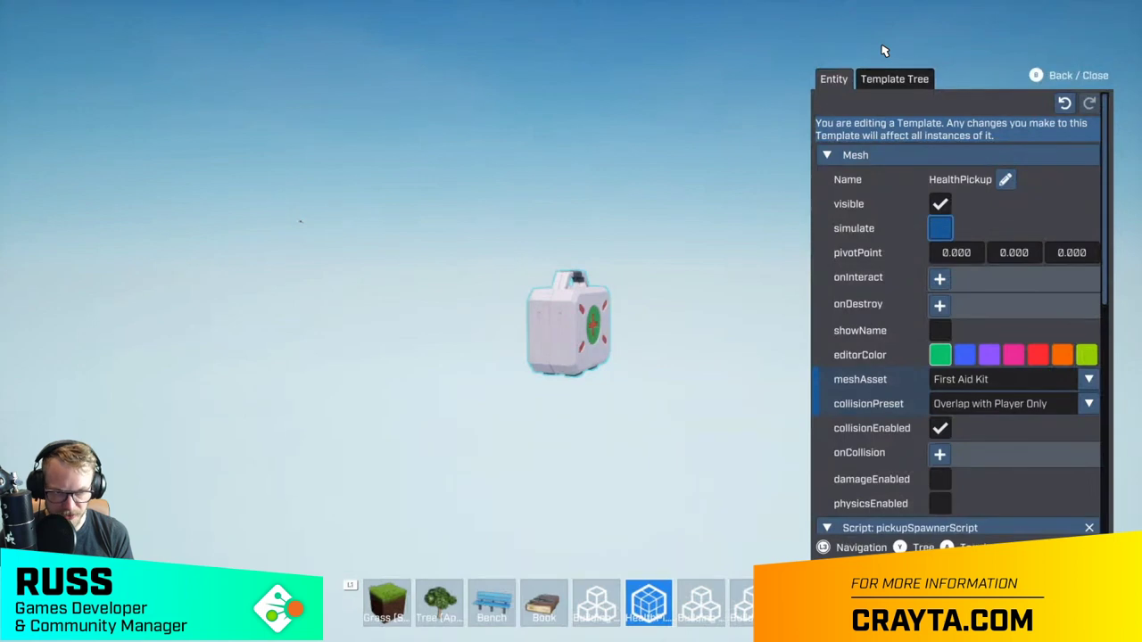
pyautogui.press('Down')
pyautogui.press('Down')
pyautogui.press('Down')
pyautogui.press('Down')
pyautogui.press('Down')
pyautogui.press('Down')
pyautogui.press('Down')
pyautogui.press('Down')
pyautogui.press('Down')
pyautogui.press('Down')
pyautogui.press('Down')
pyautogui.press('Down')
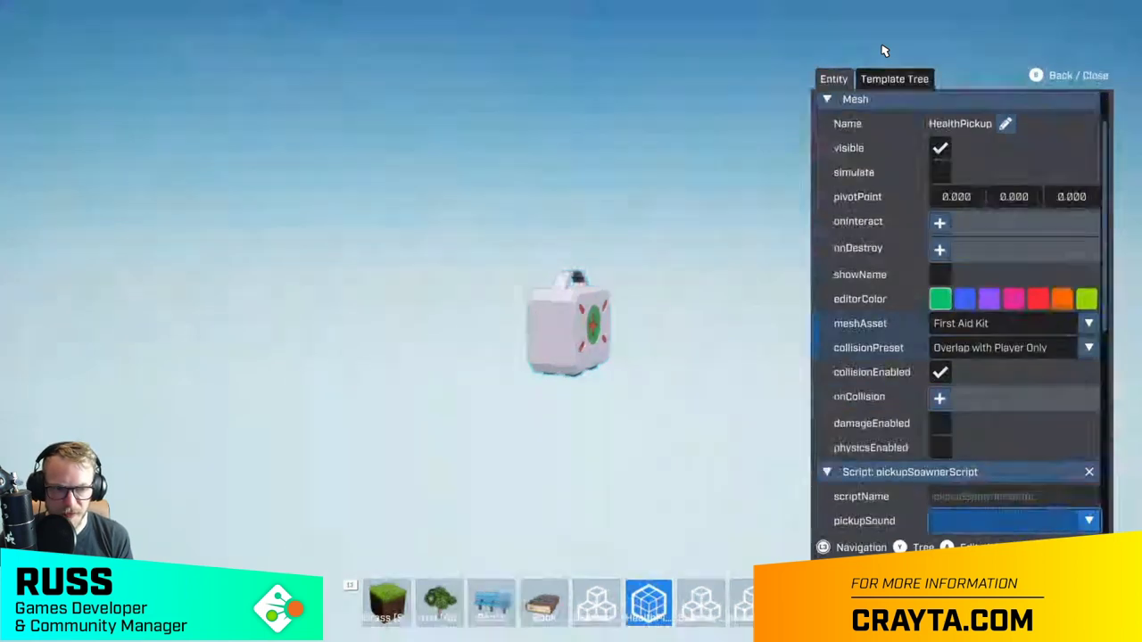
pyautogui.press('Down')
pyautogui.press('Down')
pyautogui.press('Down')
pyautogui.press('Up')
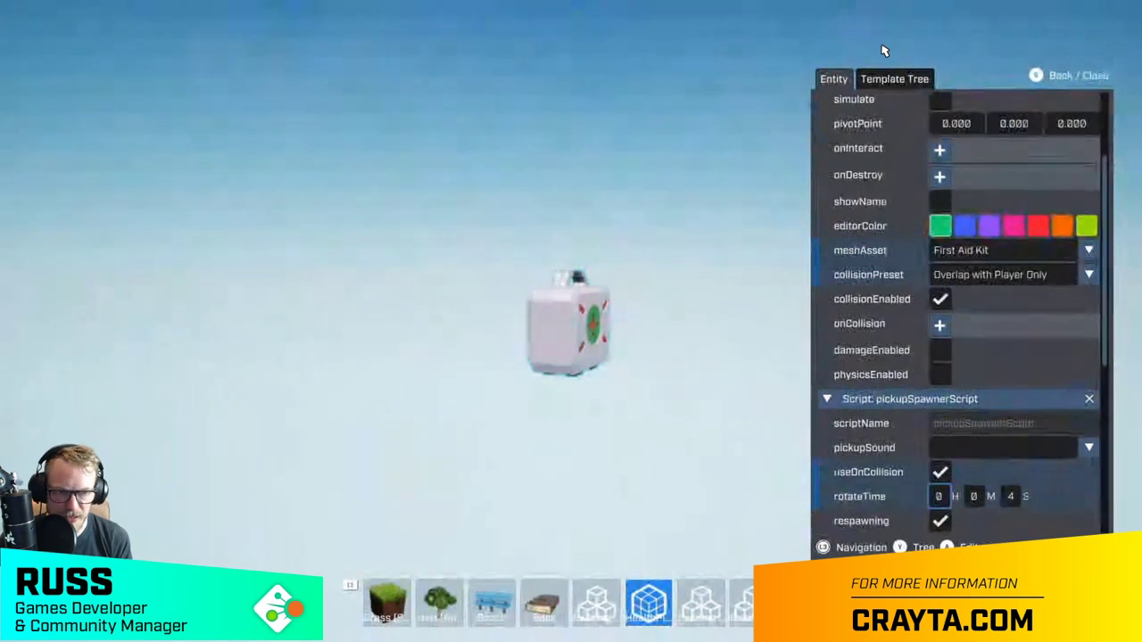
pyautogui.press('Right')
pyautogui.press('Right')
pyautogui.press('Left')
pyautogui.press('Left')
pyautogui.press('Up')
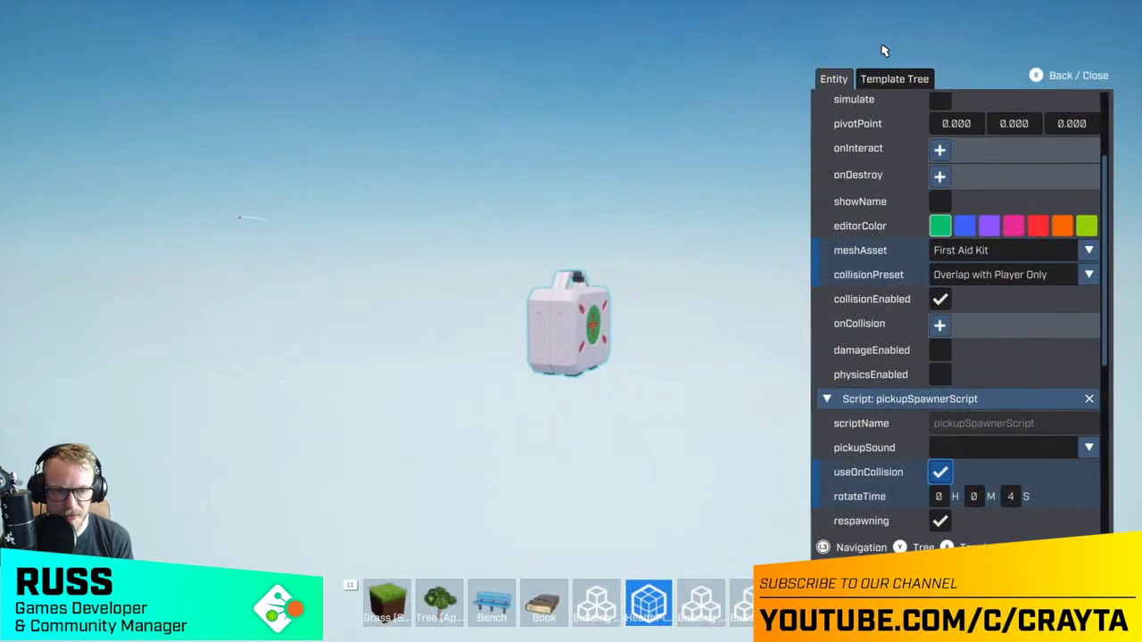
# - Set healAmount in the HealthPickup template's healthPickupScript to 410 and close the template editor
pyautogui.press('Down')
pyautogui.press('Down')
pyautogui.press('Down')
pyautogui.press('Down')
pyautogui.press('Down')
pyautogui.press('Down')
pyautogui.press('Down')
pyautogui.press('Down')
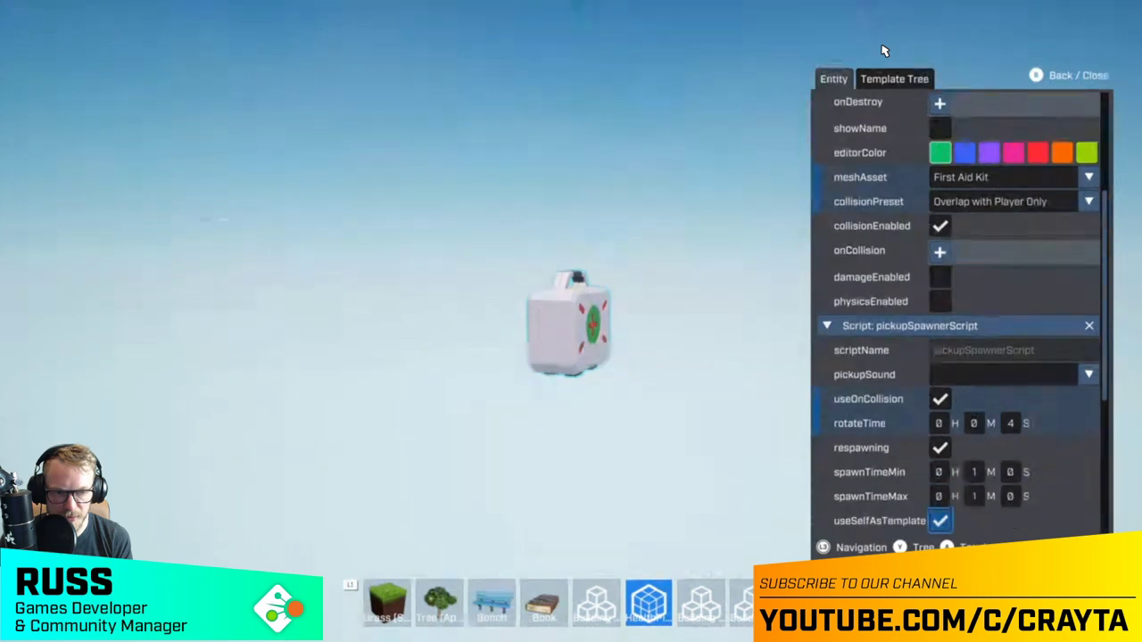
pyautogui.press('Down')
pyautogui.press('Down')
pyautogui.press('Down')
pyautogui.press('Down')
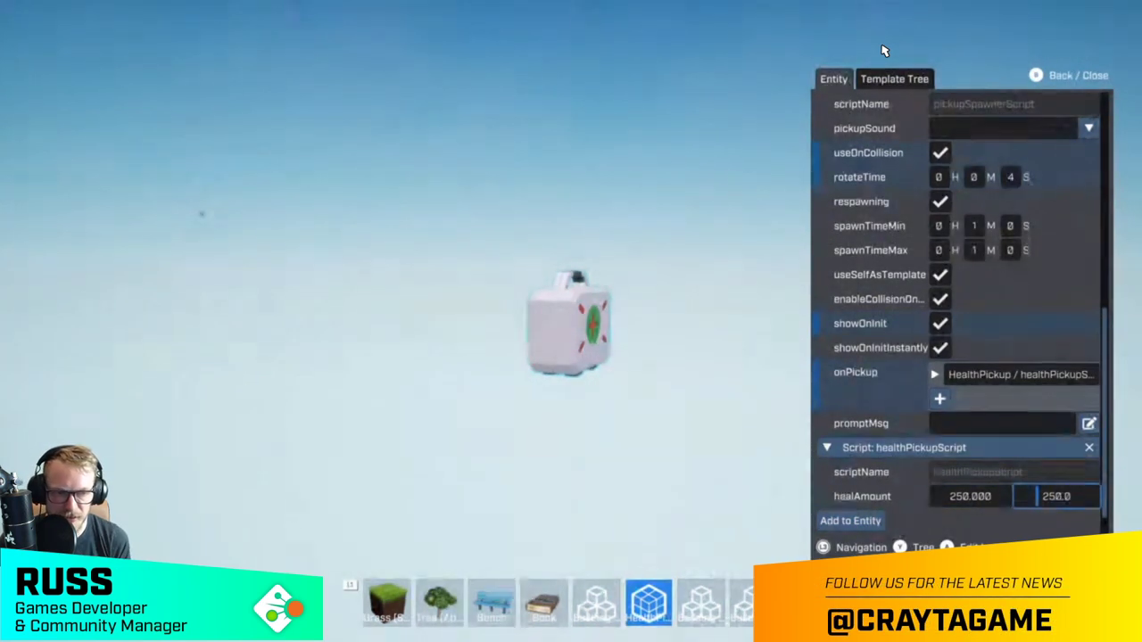
pyautogui.press('Right')
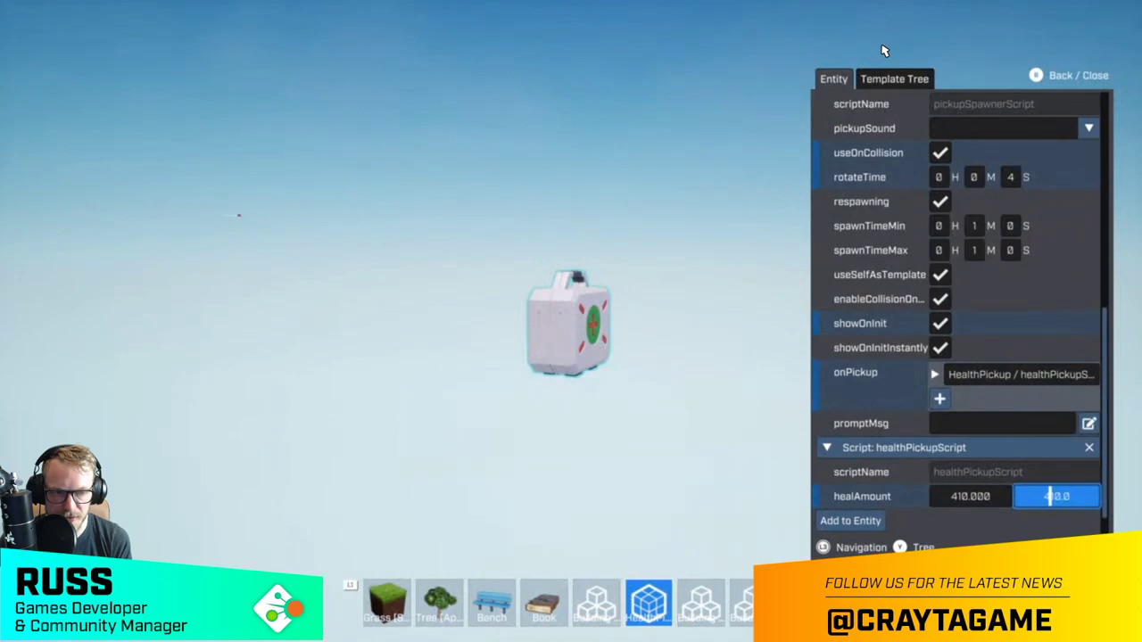
pyautogui.press('Escape')
pyautogui.press('Escape')
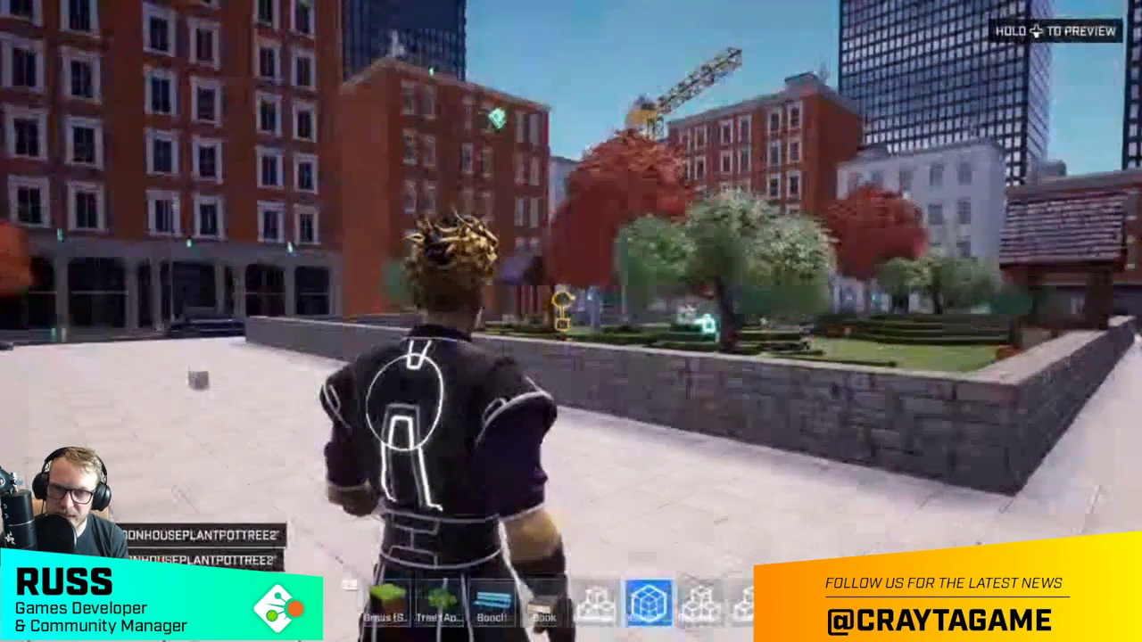
pyautogui.press('w')
pyautogui.press('w')
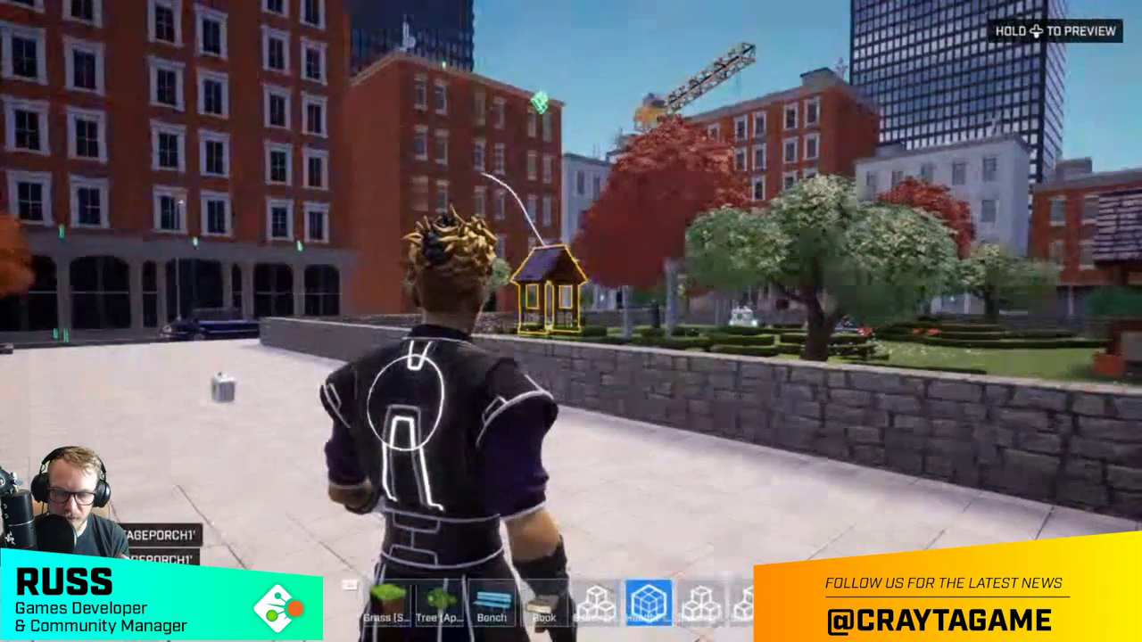
pyautogui.press('a')
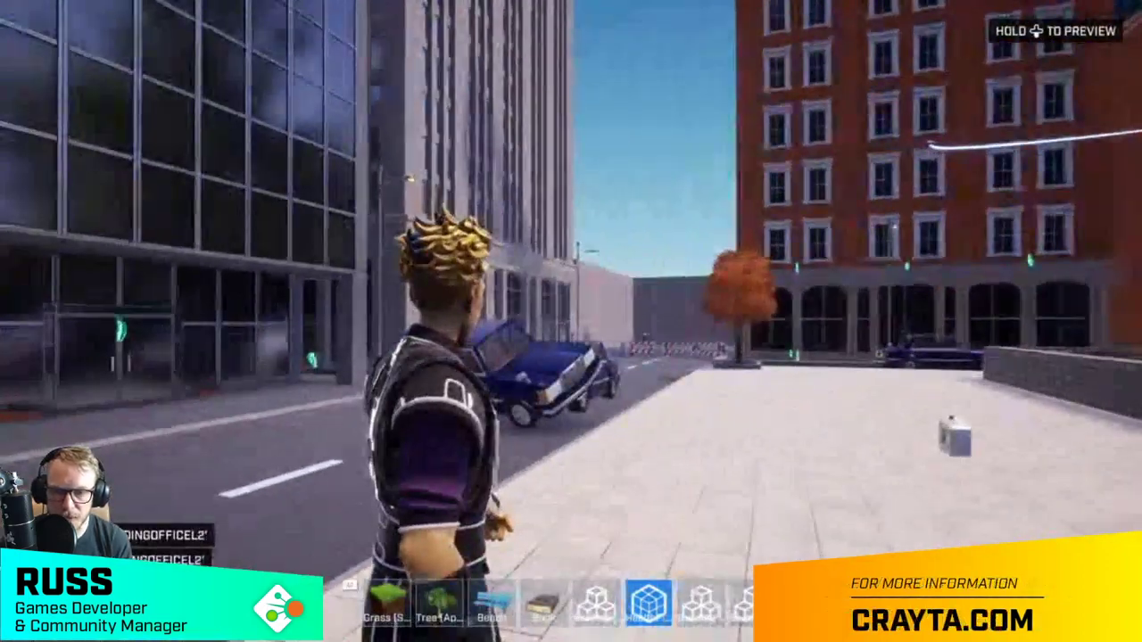
# - Open the community content from the library and clear the existing package filter text
pyautogui.press('Tab')
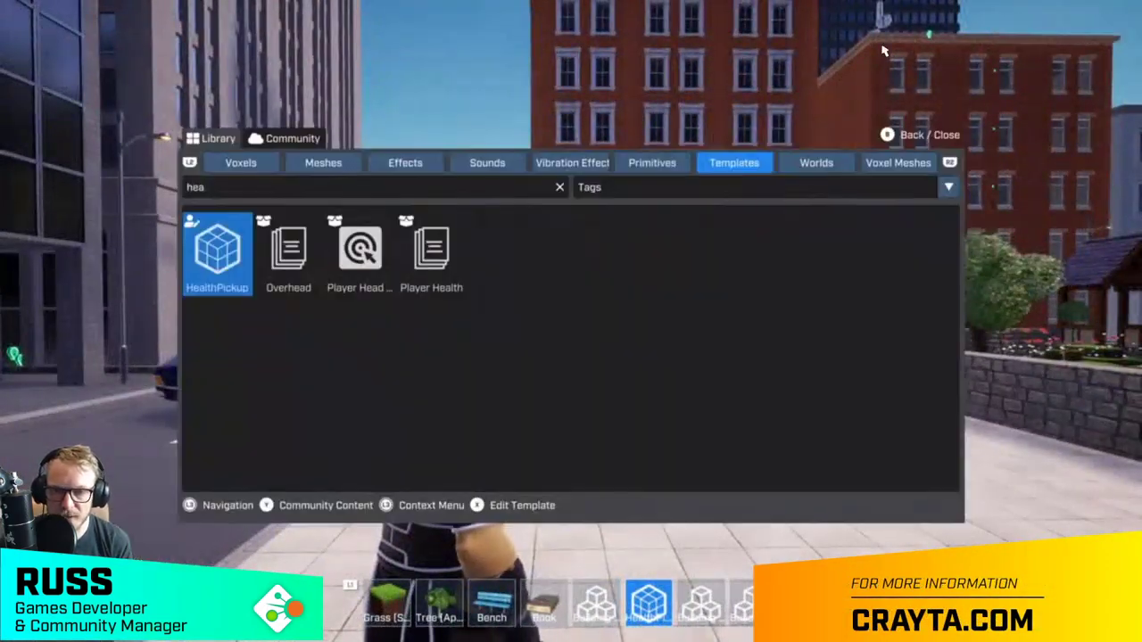
pyautogui.press('y')
pyautogui.press('Up')
pyautogui.press('Up')
pyautogui.press('Up')
pyautogui.press('Up')
pyautogui.press('Up')
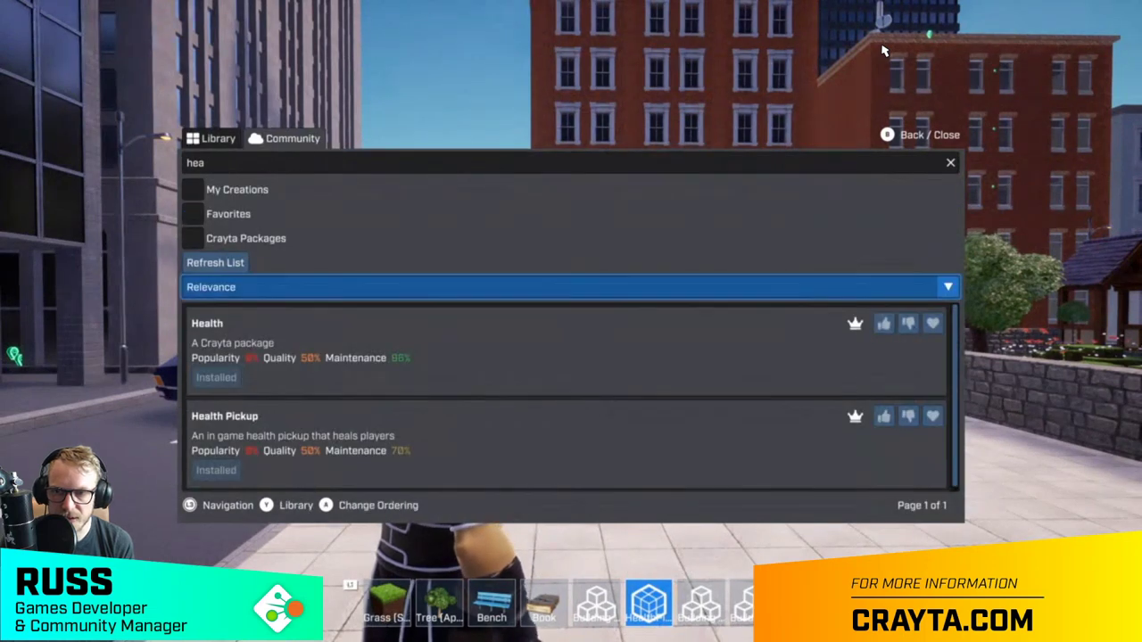
pyautogui.press('Up')
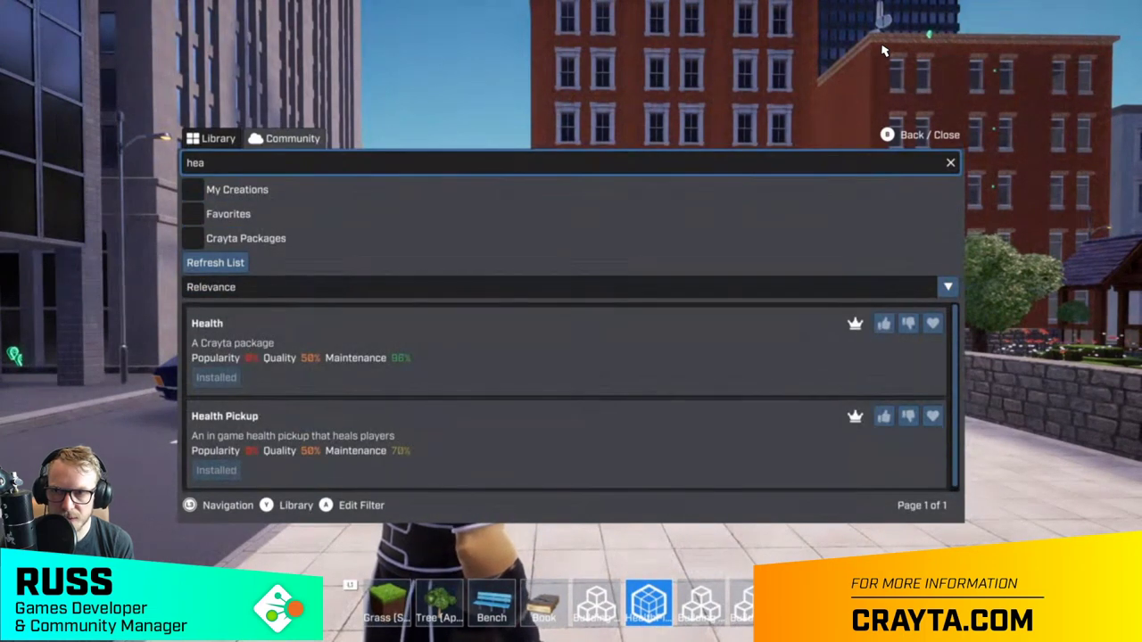
pyautogui.press('Return')
pyautogui.press('BackSpace')
pyautogui.press('BackSpace')
# - Filter the community packages by the word "player"
pyautogui.press('Right')
pyautogui.press('Right')
pyautogui.press('Right')
pyautogui.press('Right')
pyautogui.press('Right')
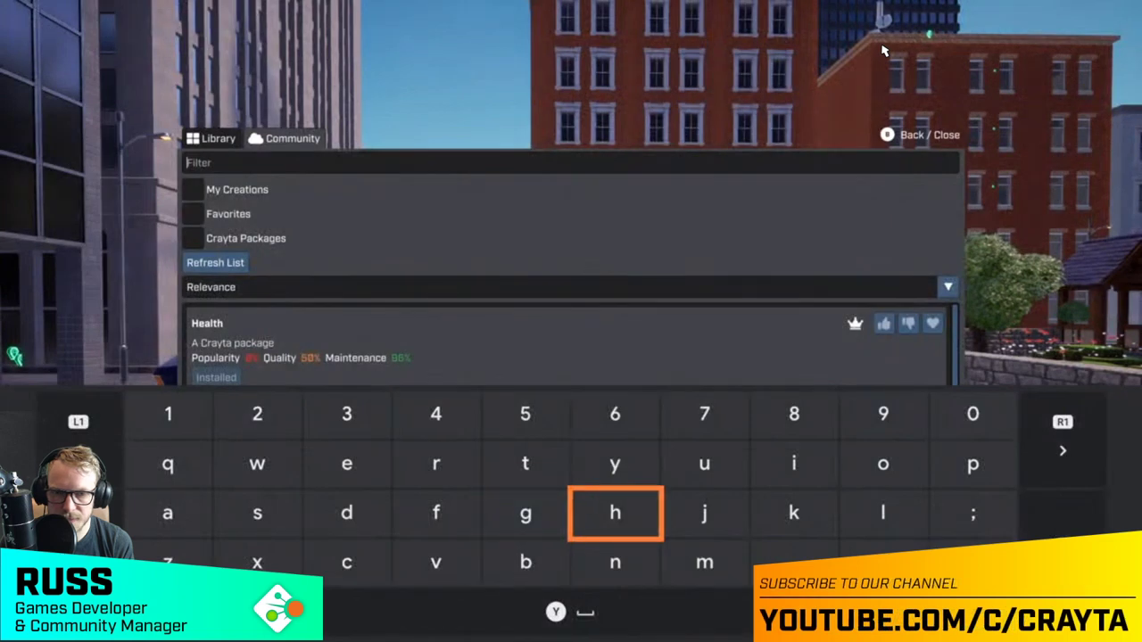
pyautogui.press('Up')
pyautogui.press('Return')
pyautogui.press('Left')
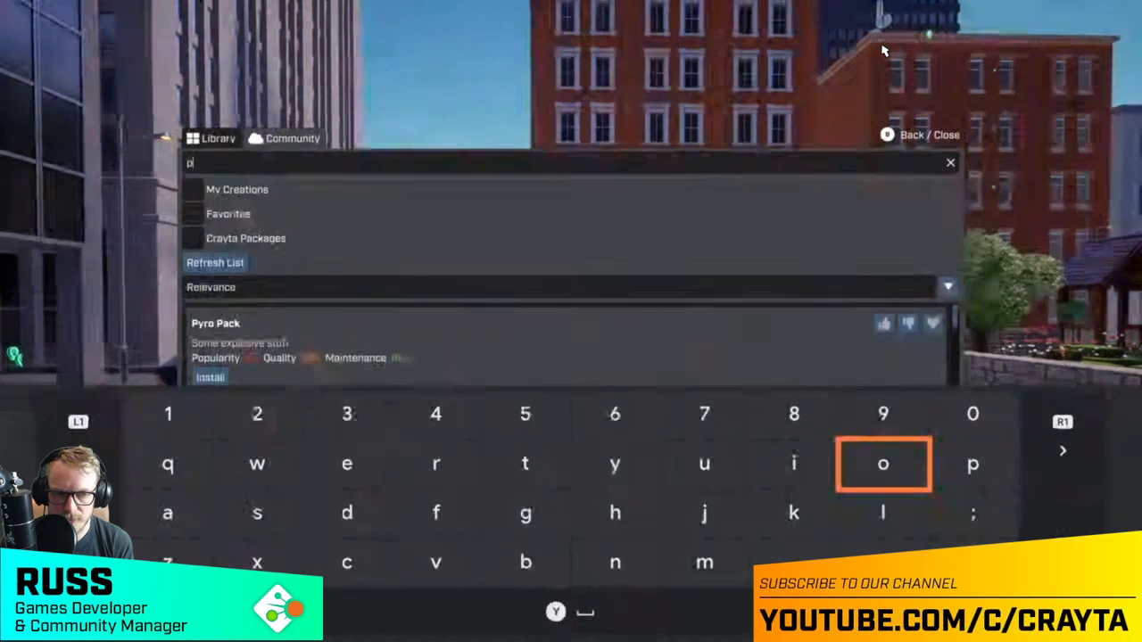
pyautogui.press('Down')
pyautogui.press('Left')
pyautogui.press('Left')
pyautogui.press('Left')
pyautogui.press('Left')
pyautogui.press('Left')
pyautogui.press('Left')
pyautogui.press('Left')
pyautogui.press('Left')
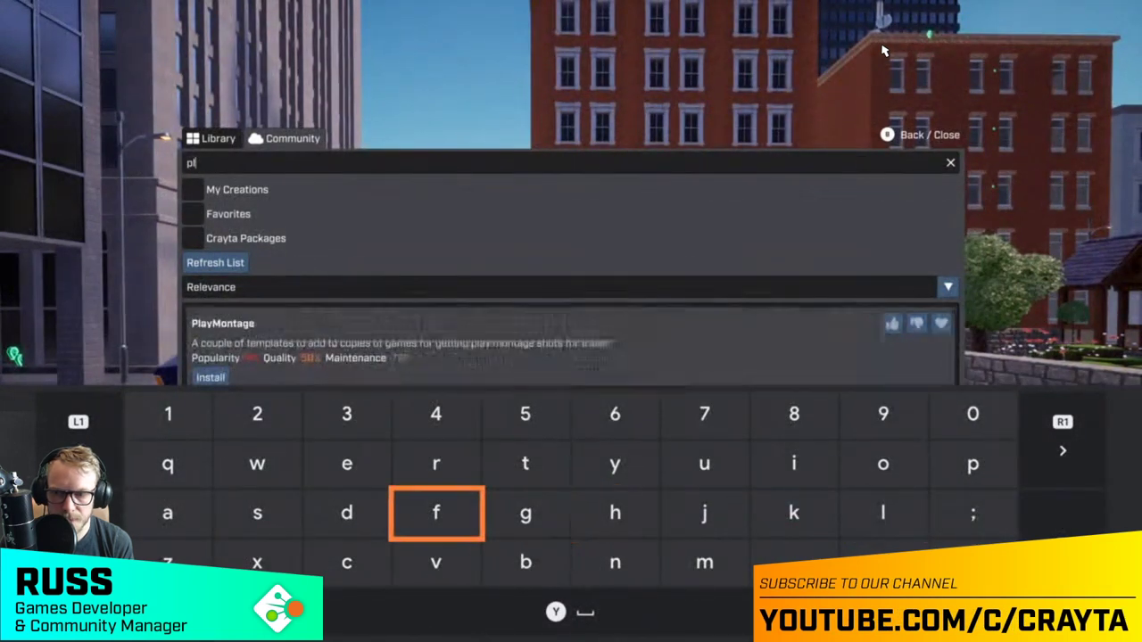
pyautogui.press('Return')
pyautogui.press('Right')
pyautogui.press('Right')
pyautogui.press('Right')
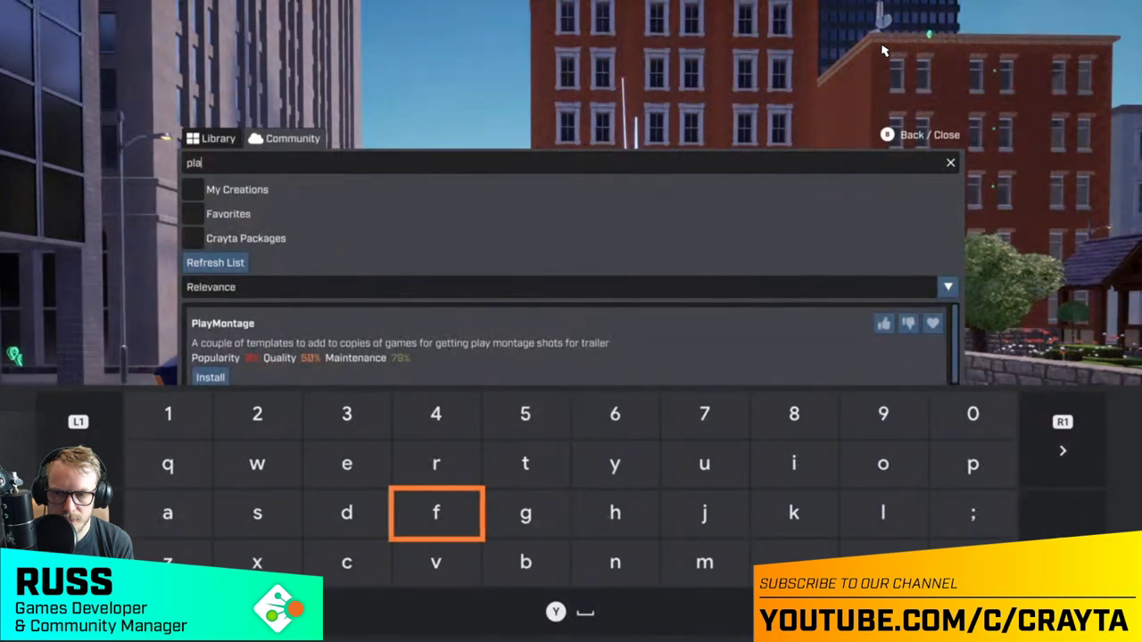
pyautogui.press('Up')
pyautogui.press('Up')
pyautogui.press('Right')
pyautogui.press('Right')
pyautogui.press('Down')
pyautogui.press('Return')
pyautogui.press('Left')
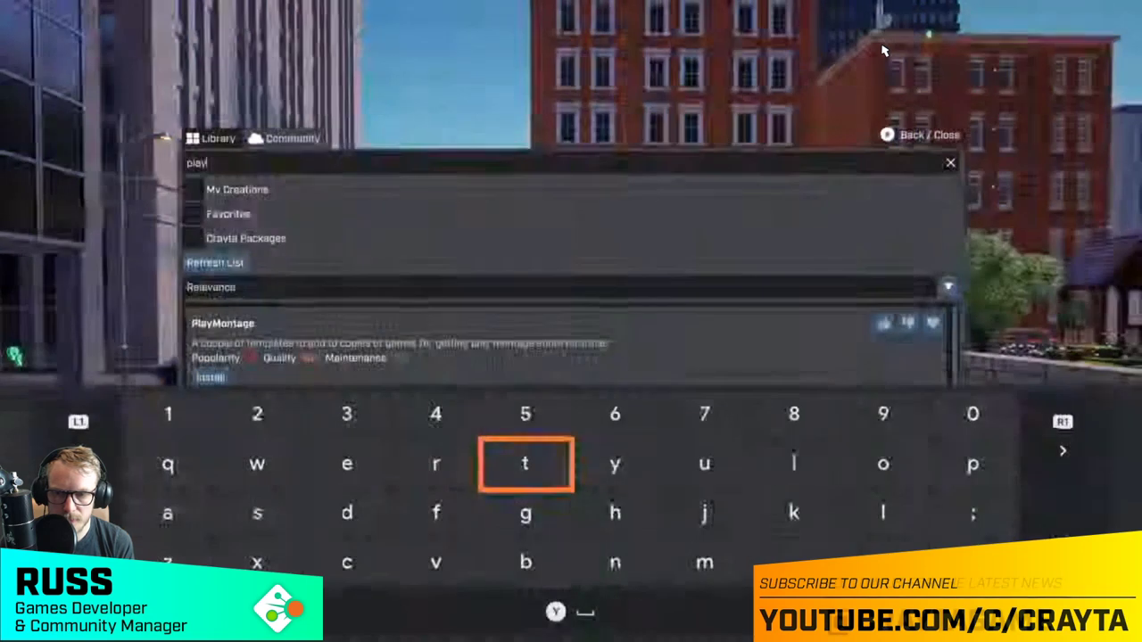
pyautogui.press('Left')
pyautogui.press('Left')
pyautogui.press('Return')
pyautogui.press('Right')
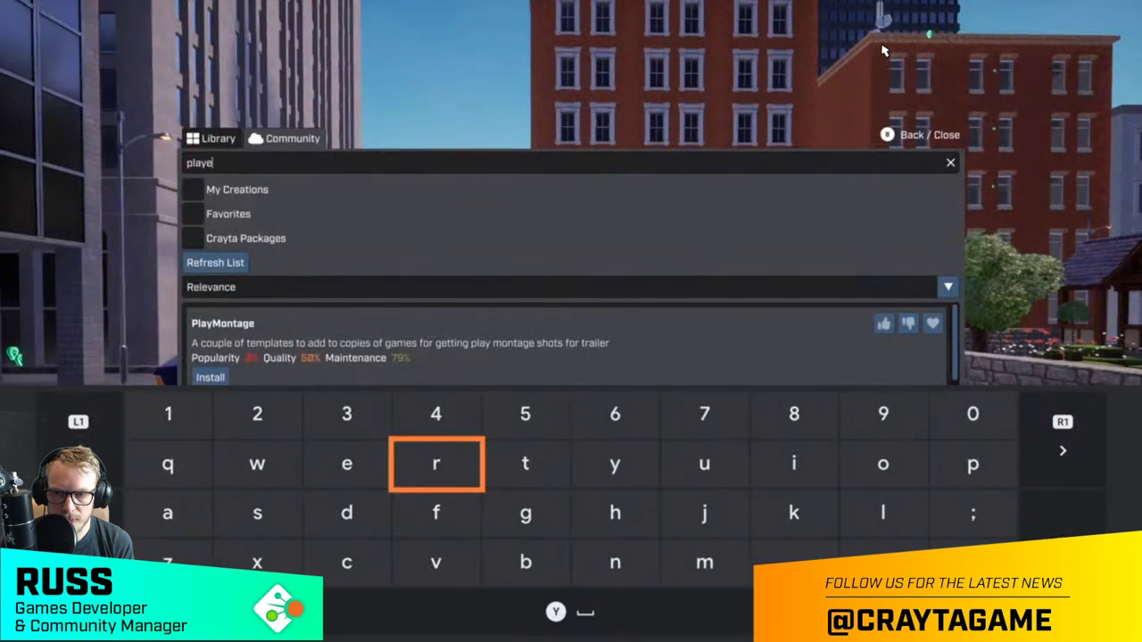
pyautogui.press('Escape')
# - Install the Player buff package from the filtered community packages and return to the world
pyautogui.press('Down')
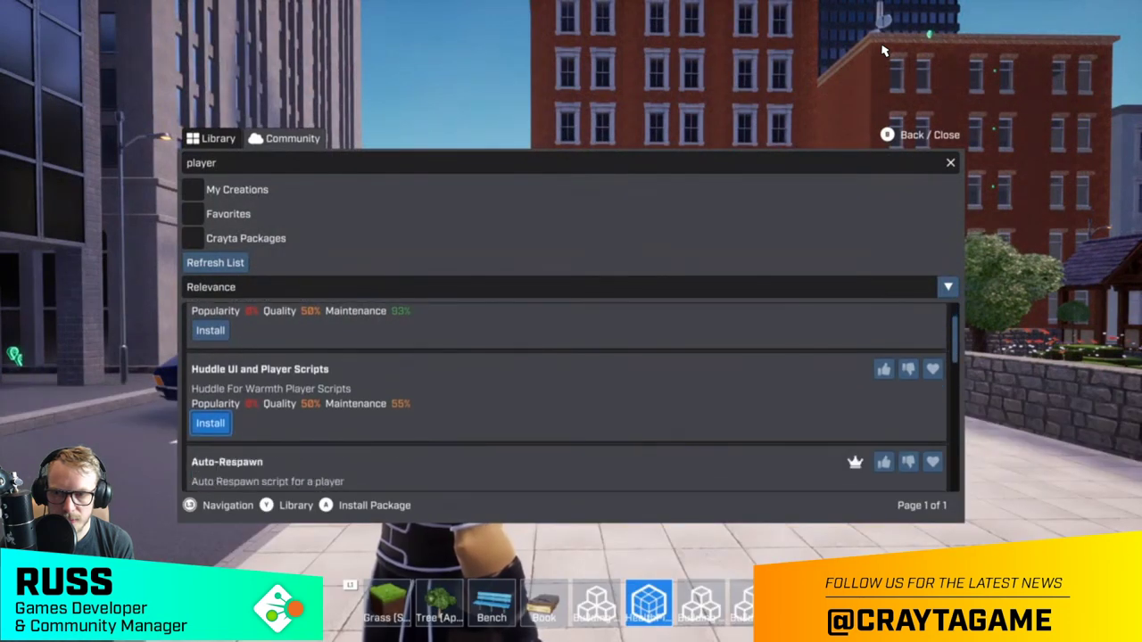
pyautogui.press('Up')
pyautogui.press('Return')
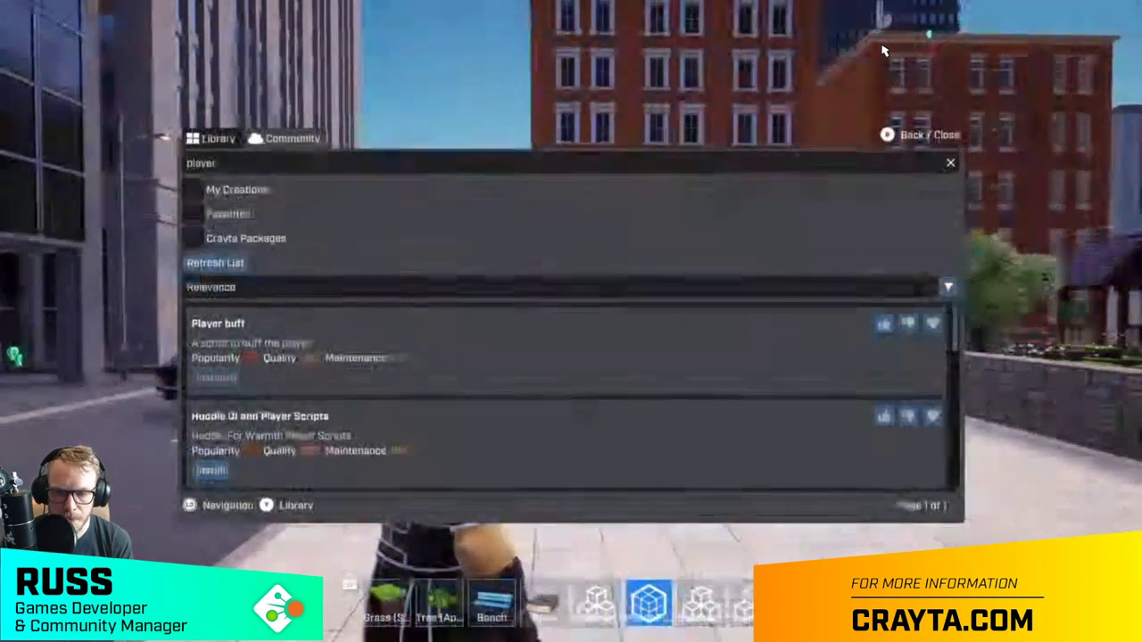
pyautogui.press('y')
pyautogui.press('b')
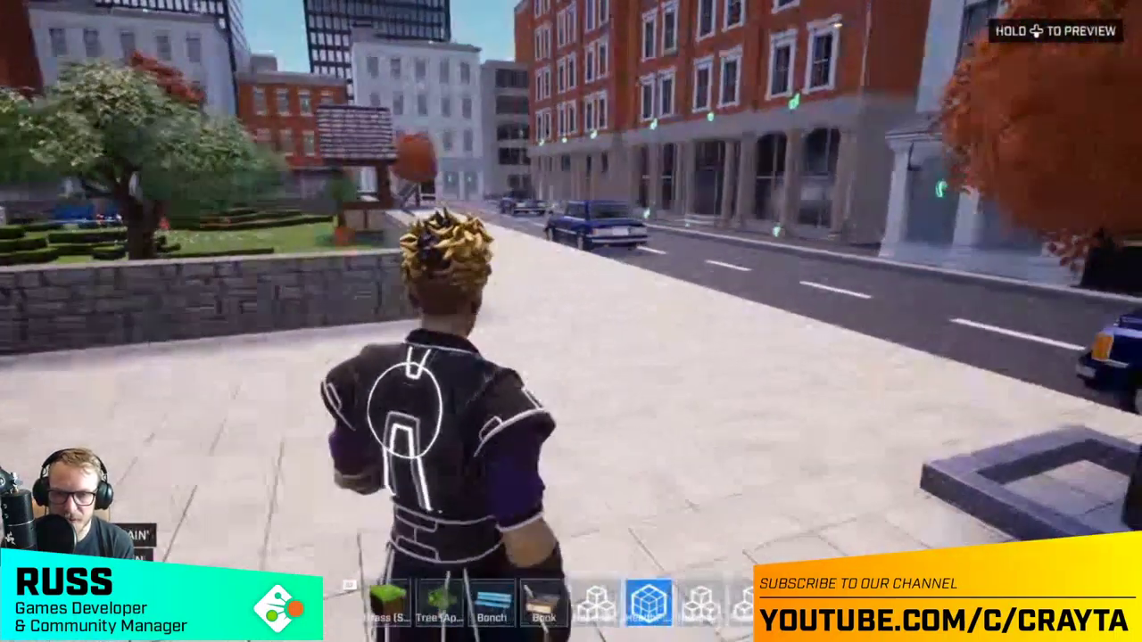
# - Find the Crate mesh in the library and place a crate on the park grass beside the blue bench
pyautogui.press('Tab')
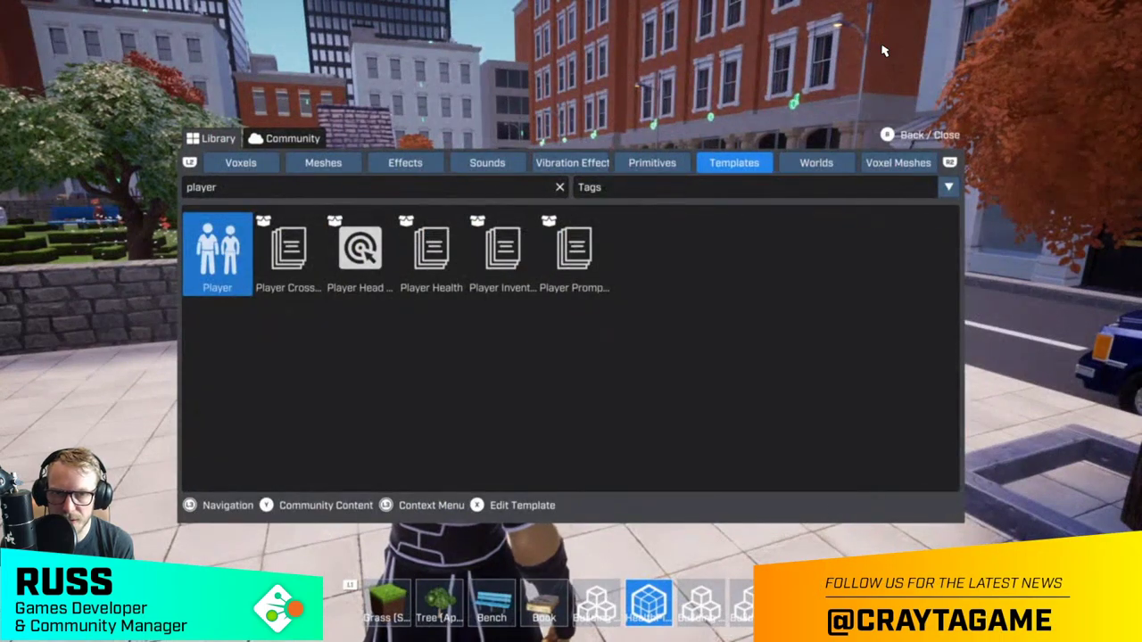
pyautogui.press('Left')
pyautogui.press('Left')
pyautogui.press('Left')
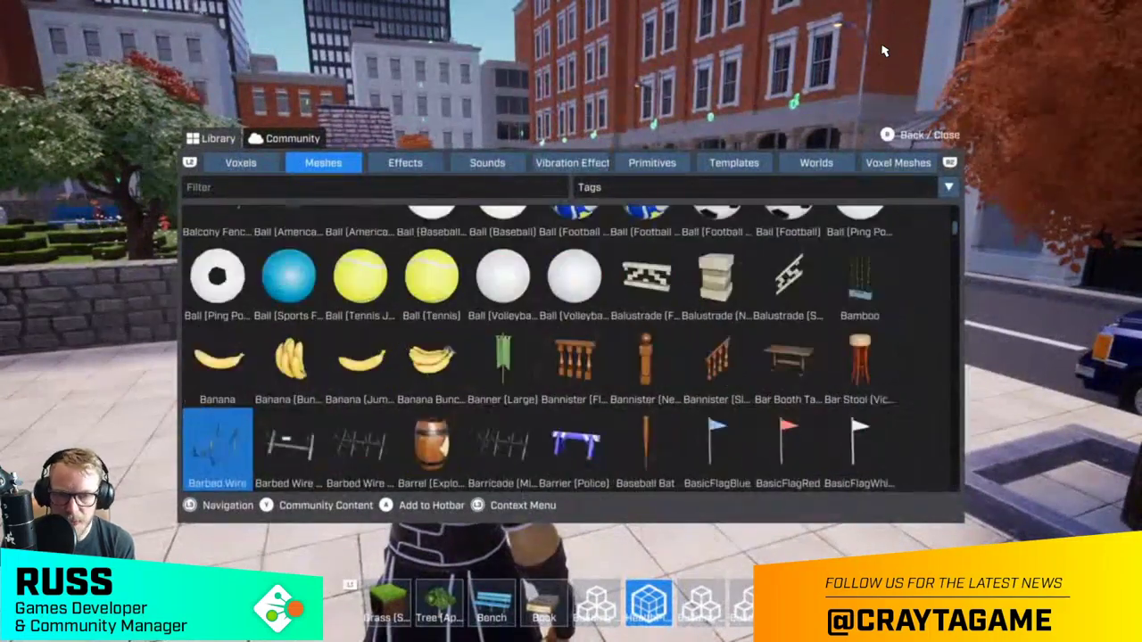
pyautogui.press('Down')
pyautogui.press('Down')
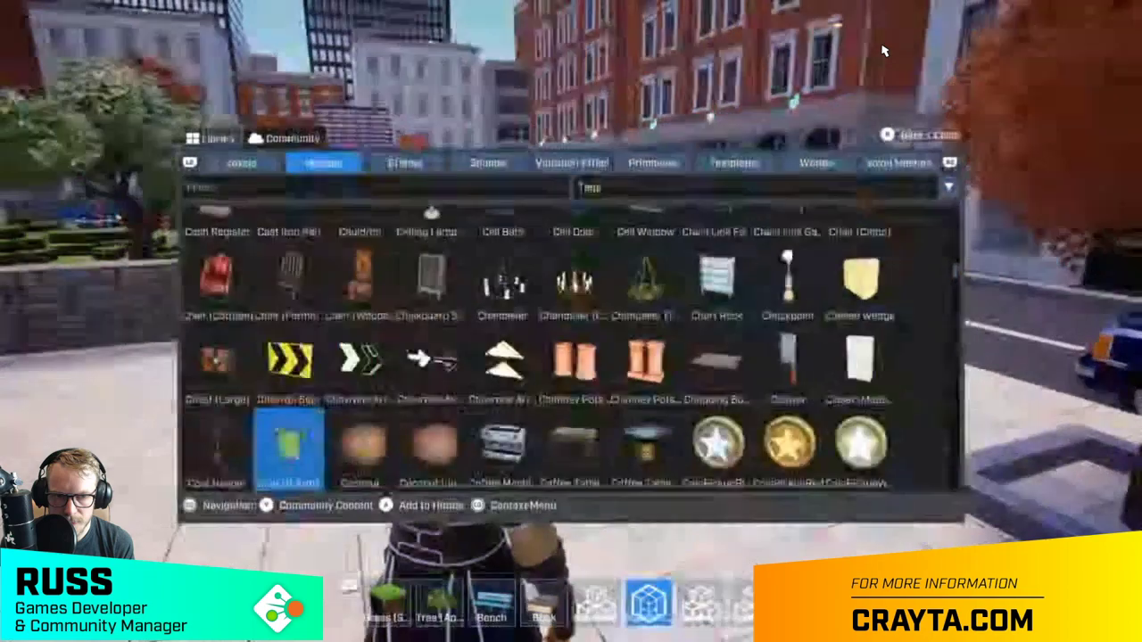
pyautogui.press('Down')
pyautogui.press('Down')
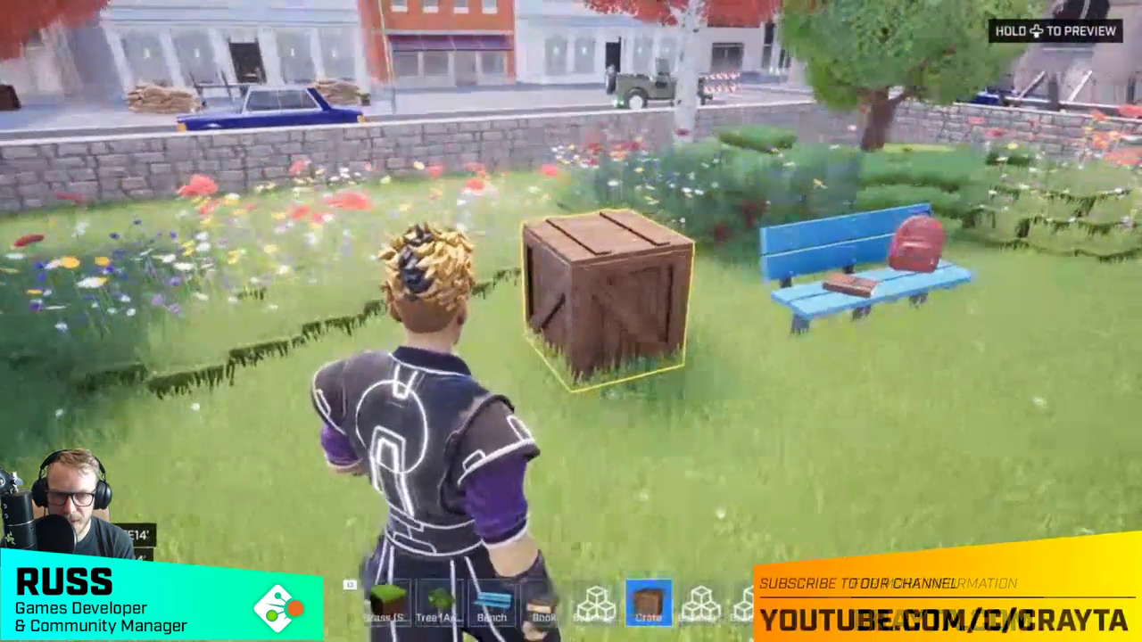
# - Open the properties of the crate beside the bench and bring up the scripts that can be added to it
pyautogui.press('f')
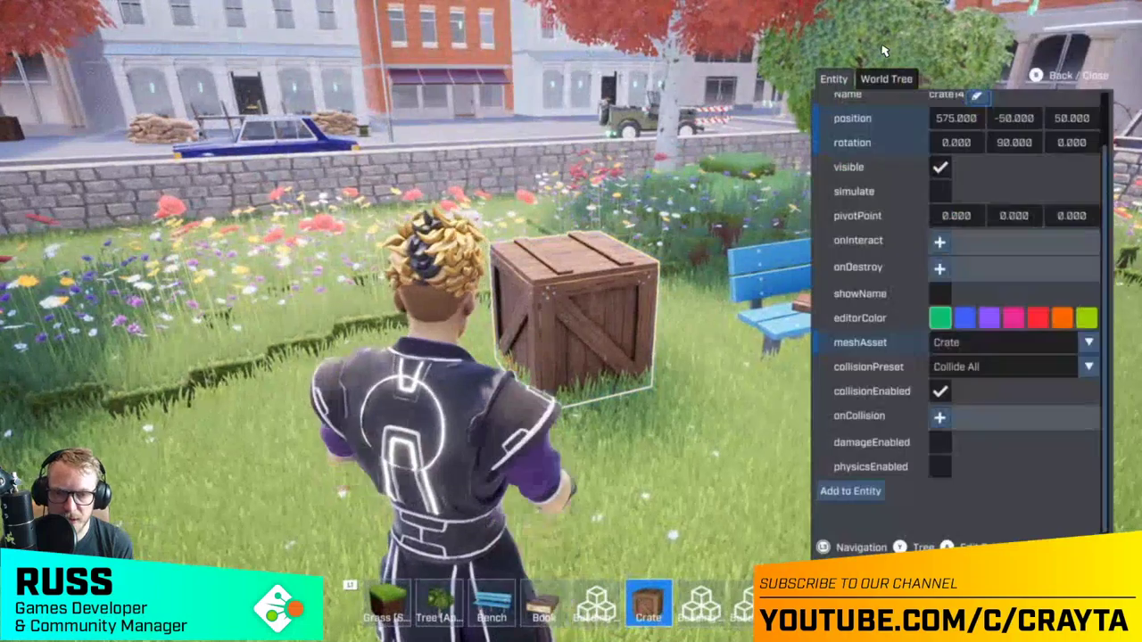
pyautogui.press('Down')
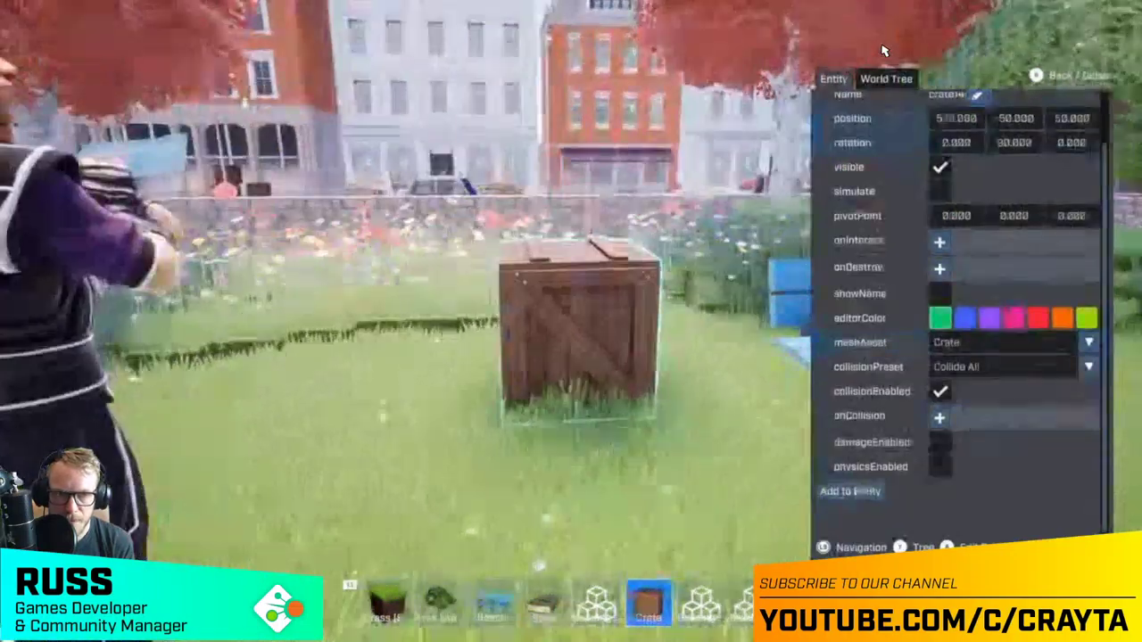
pyautogui.press('Down')
pyautogui.press('Down')
pyautogui.press('Down')
pyautogui.press('Down')
pyautogui.press('Down')
pyautogui.press('Down')
pyautogui.press('Down')
pyautogui.press('Down')
pyautogui.press('Down')
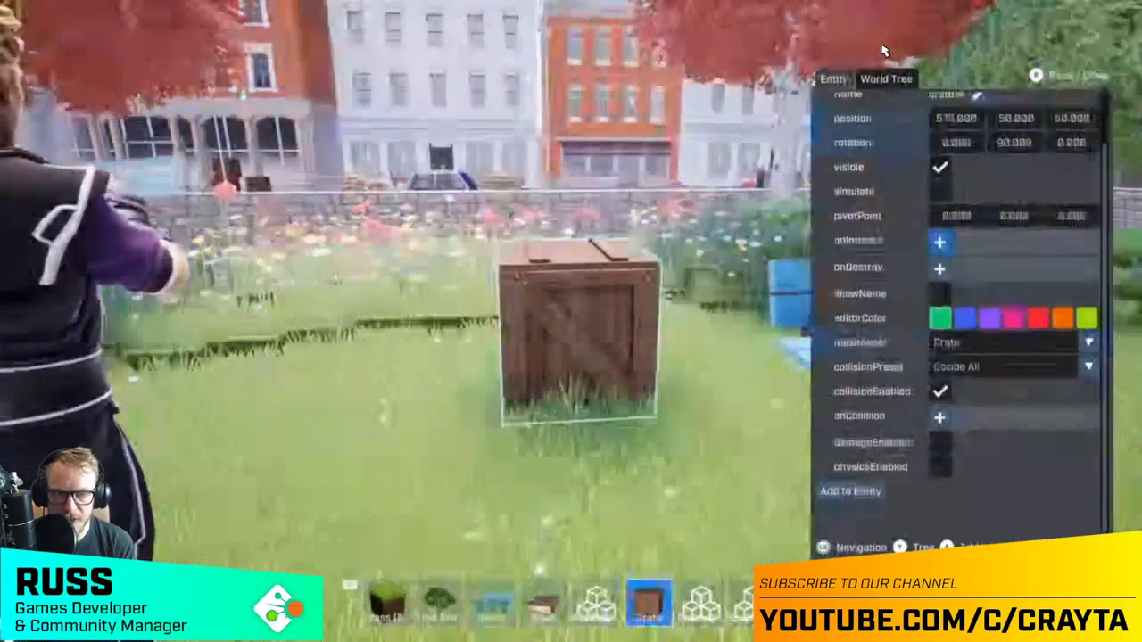
pyautogui.press('Down')
pyautogui.press('Down')
pyautogui.press('Down')
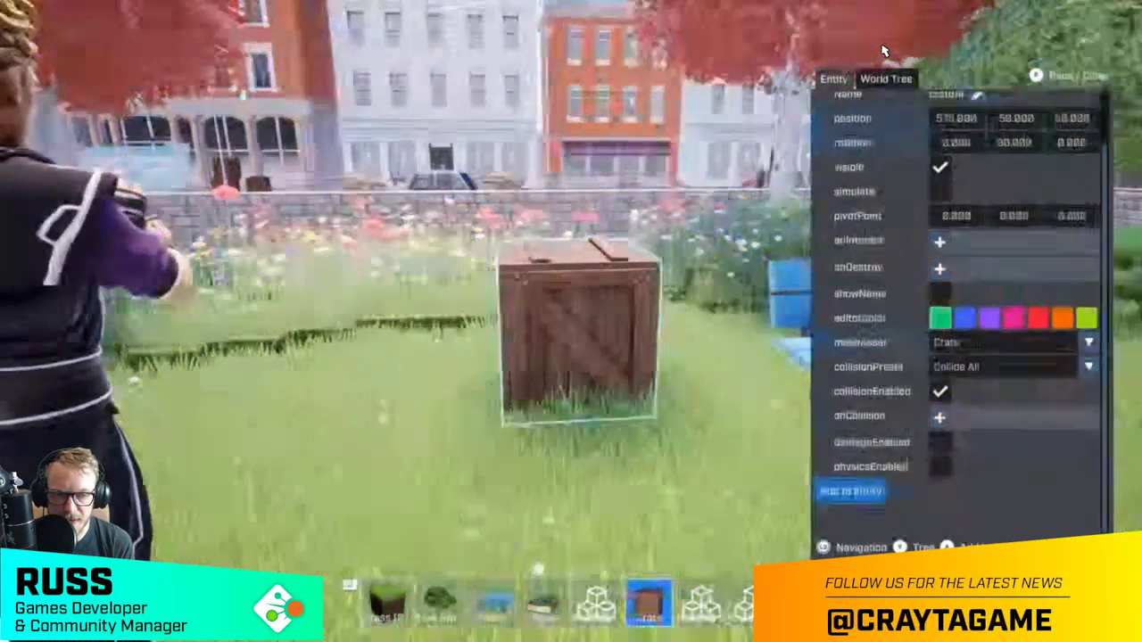
pyautogui.press('Return')
pyautogui.press('Down')
pyautogui.press('Right')
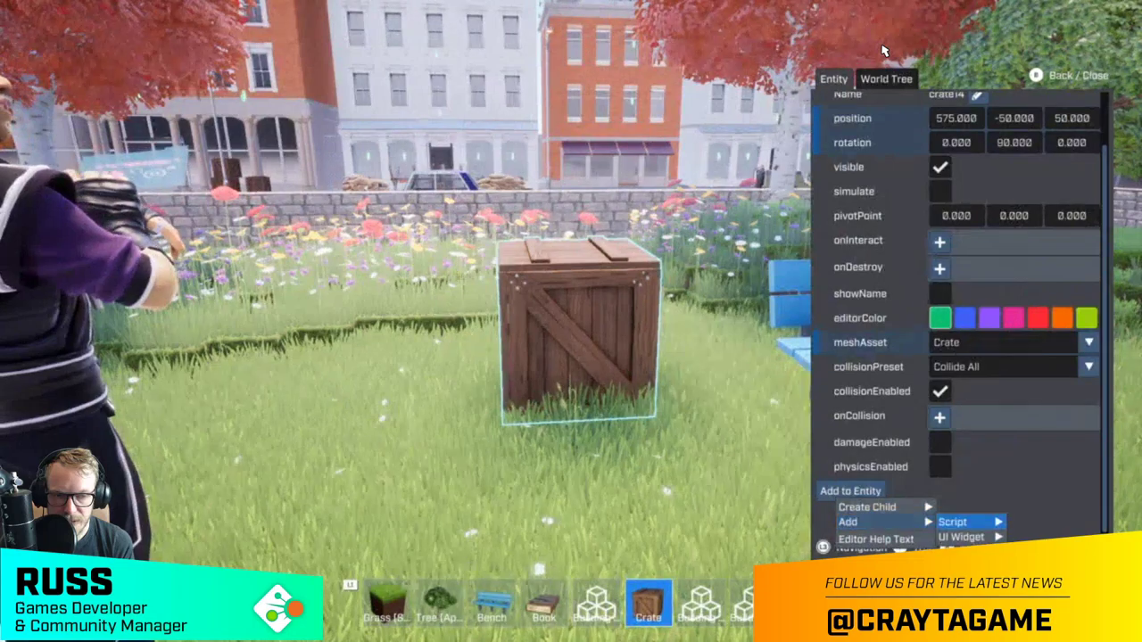
pyautogui.press('Right')
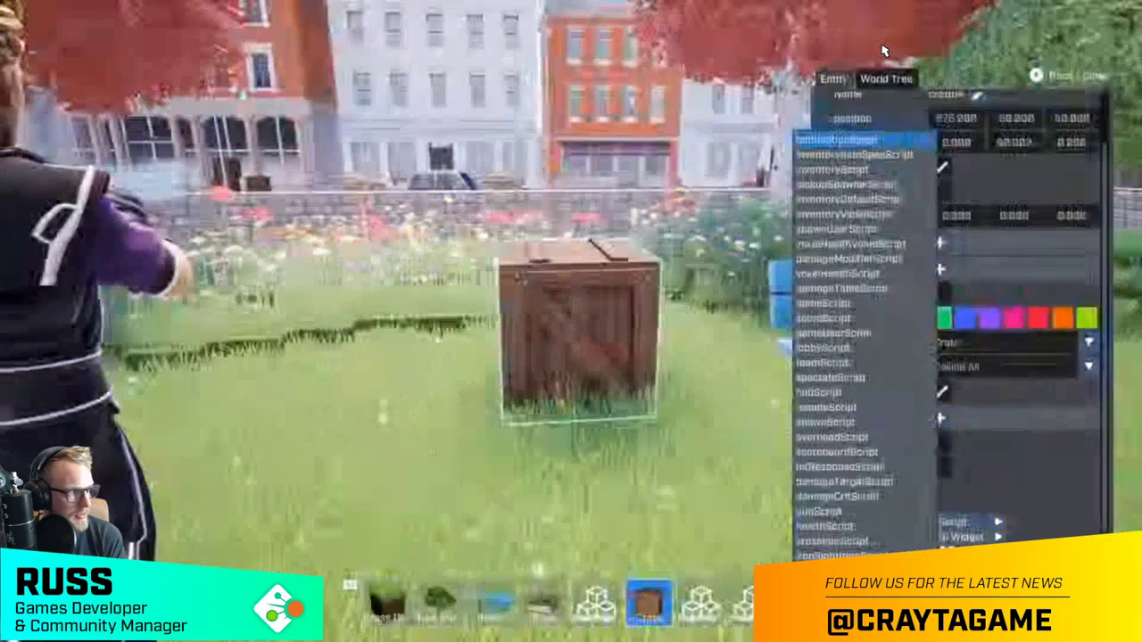
# - Find pickupSpawnerScript among the available scripts and add it to the crate beside the bench
pyautogui.press('Down')
pyautogui.press('Down')
pyautogui.press('Down')
pyautogui.press('Down')
pyautogui.press('Down')
pyautogui.press('Down')
pyautogui.press('Down')
pyautogui.press('Down')
pyautogui.press('Down')
pyautogui.press('Down')
pyautogui.press('Down')
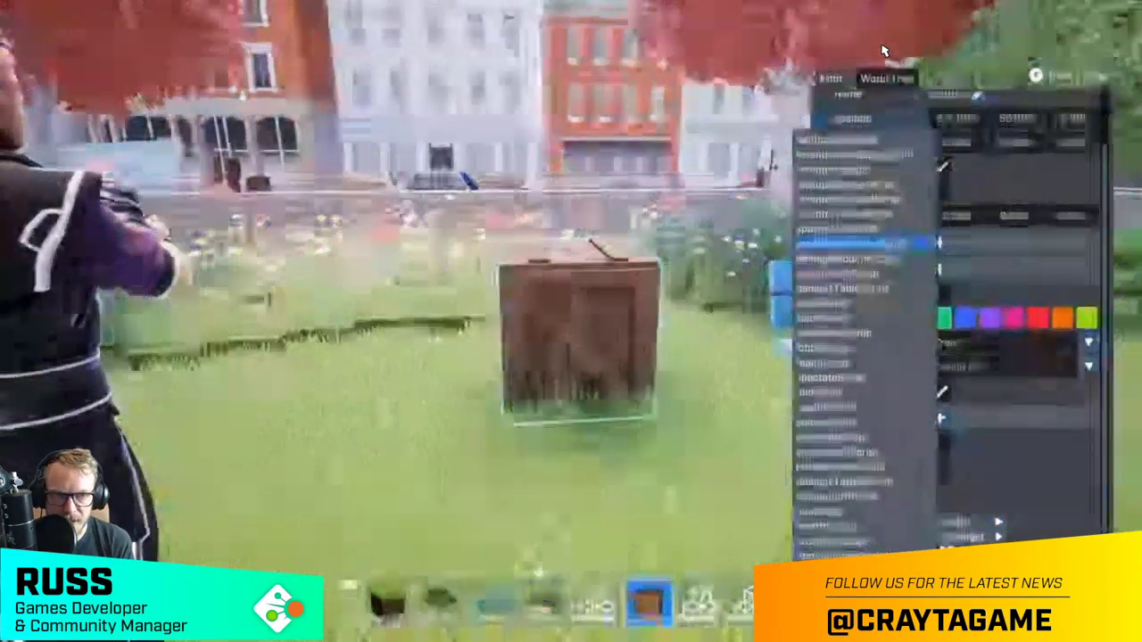
pyautogui.press('Down')
pyautogui.press('Down')
pyautogui.press('Down')
pyautogui.press('Down')
pyautogui.press('Down')
pyautogui.press('Down')
pyautogui.press('Down')
pyautogui.press('Down')
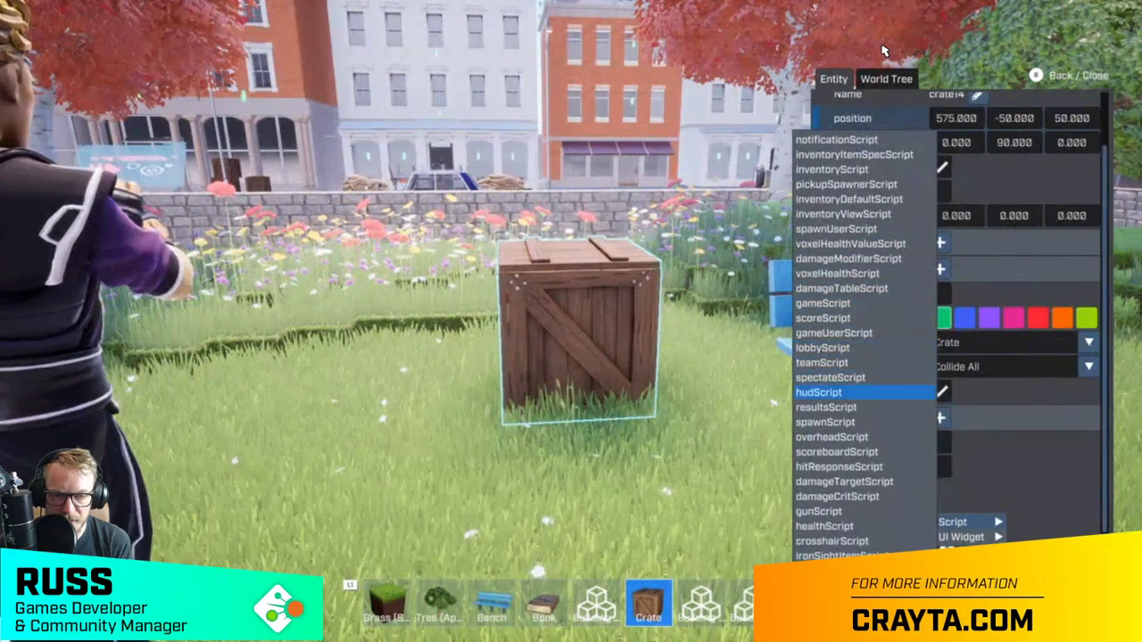
pyautogui.press('Down')
pyautogui.press('Down')
pyautogui.press('Down')
pyautogui.press('Down')
pyautogui.press('Down')
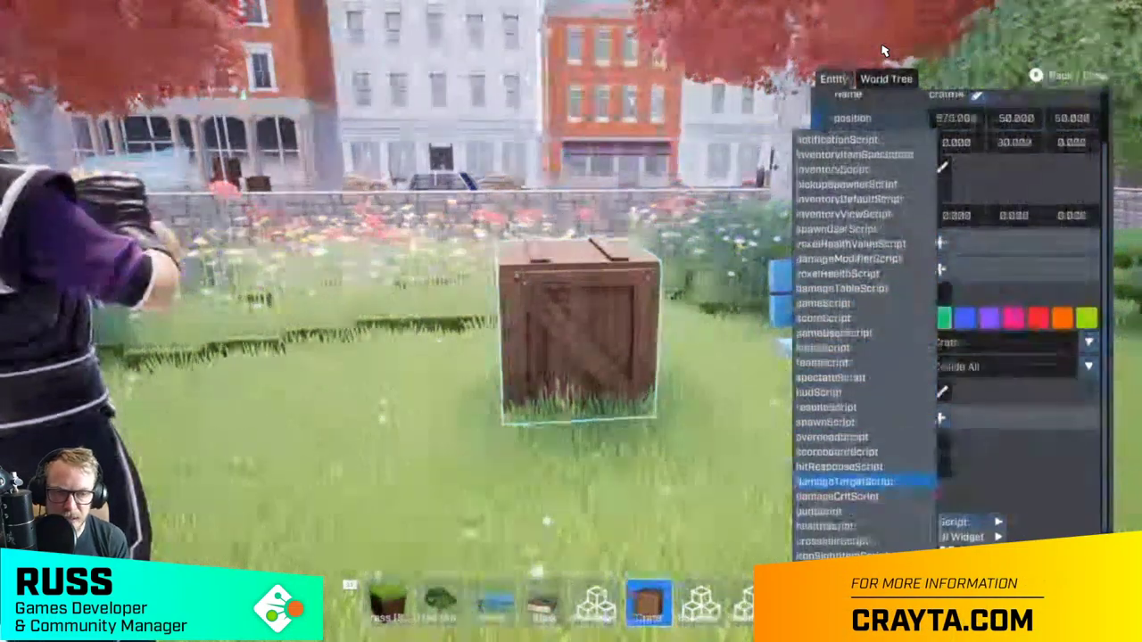
pyautogui.press('Down')
pyautogui.press('Down')
pyautogui.press('Down')
pyautogui.press('Down')
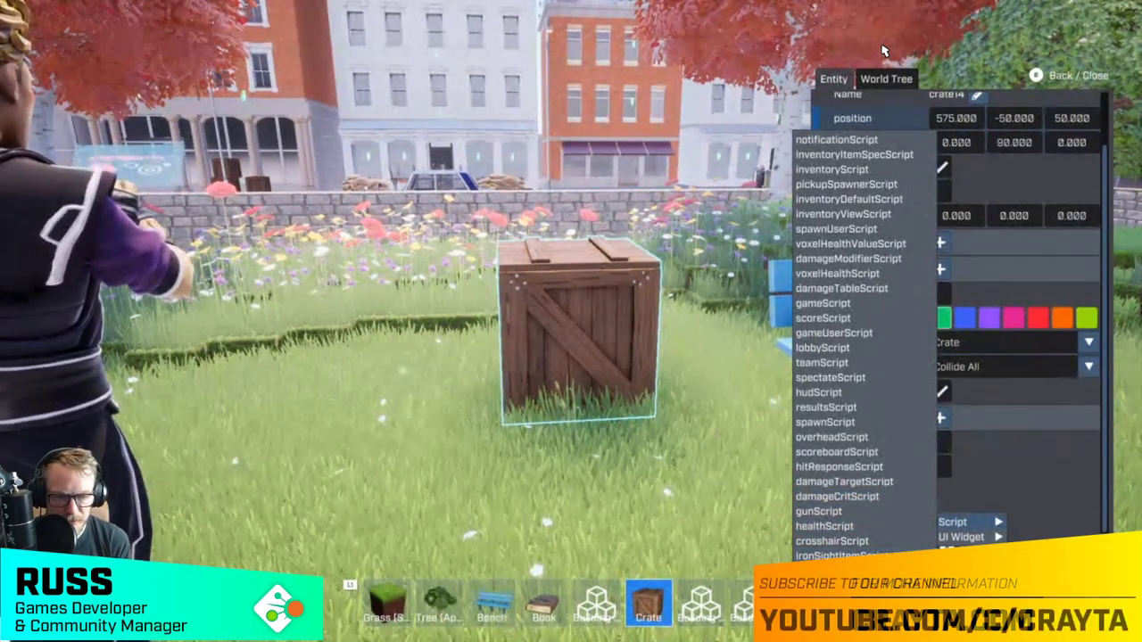
pyautogui.press('Up')
pyautogui.press('Up')
pyautogui.press('Up')
pyautogui.press('Up')
pyautogui.press('Up')
pyautogui.press('Up')
pyautogui.press('Up')
pyautogui.press('Up')
pyautogui.press('Up')
pyautogui.press('Up')
pyautogui.press('Up')
pyautogui.press('Up')
pyautogui.press('Up')
pyautogui.press('Up')
pyautogui.press('Up')
pyautogui.press('Up')
pyautogui.press('Up')
pyautogui.press('Up')
pyautogui.press('Up')
pyautogui.press('Up')
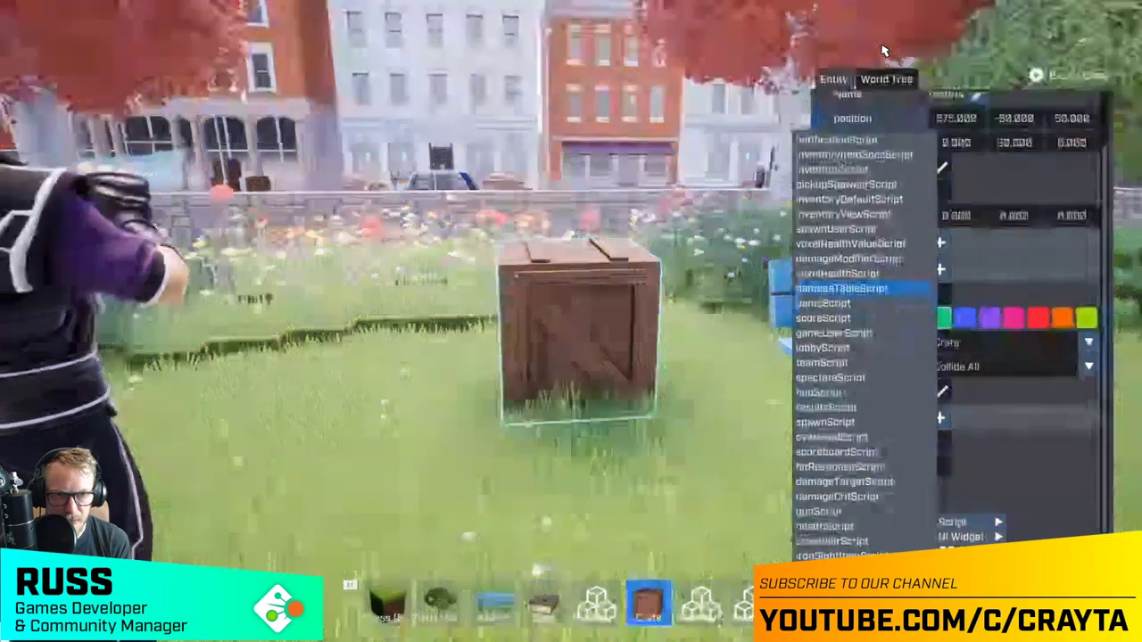
pyautogui.press('Up')
pyautogui.press('Up')
pyautogui.press('Up')
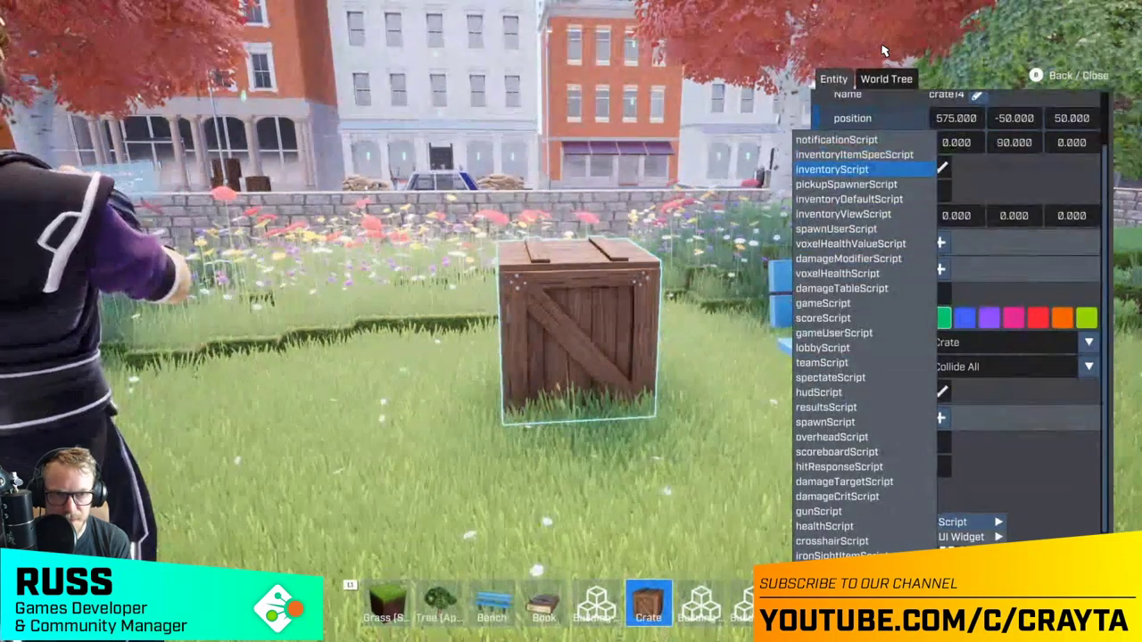
pyautogui.press('Return')
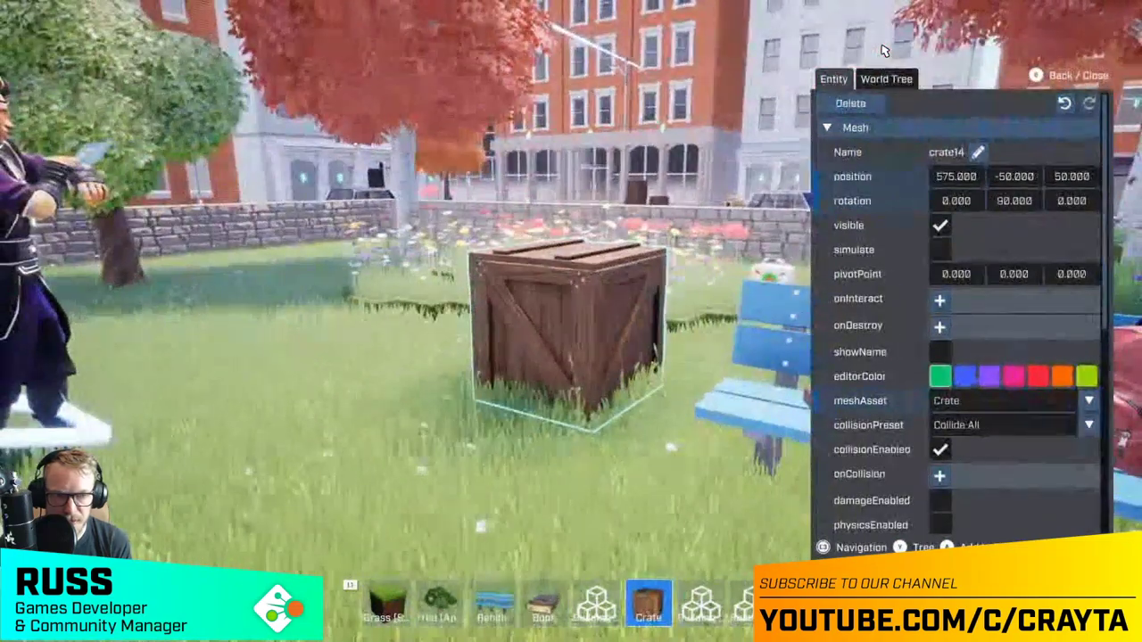
pyautogui.press('Up')
pyautogui.press('Down')
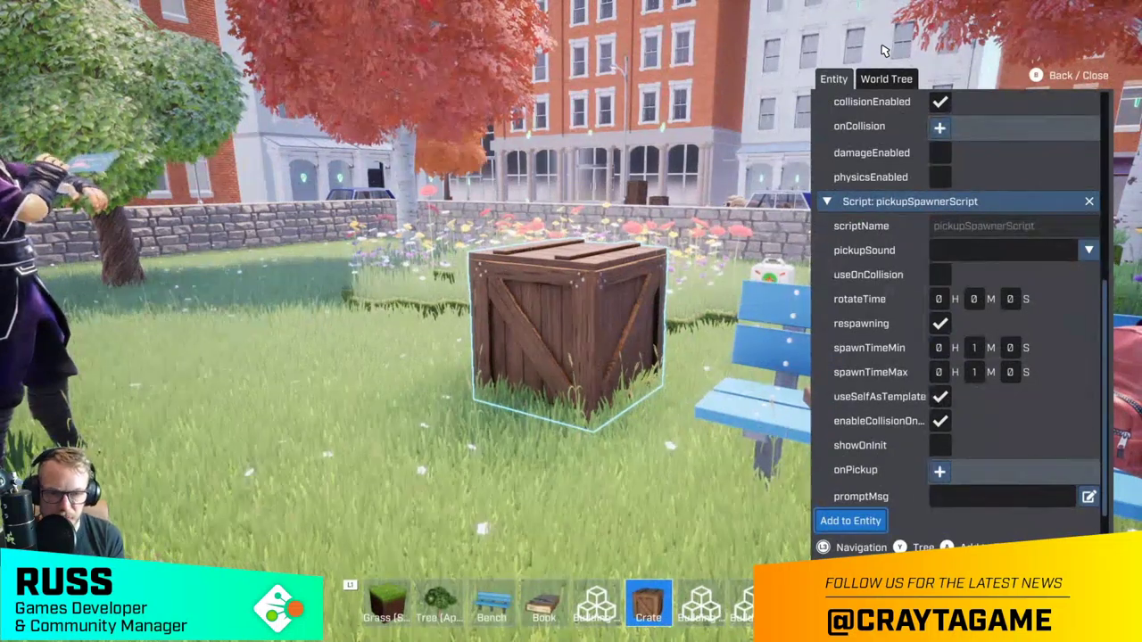
# - Enable useOnCollision in the crate's pickupSpawnerScript
pyautogui.press('Up')
pyautogui.press('Up')
pyautogui.press('Up')
pyautogui.press('Up')
pyautogui.press('Up')
pyautogui.press('Up')
pyautogui.press('Up')
pyautogui.press('Up')
pyautogui.press('Up')
pyautogui.press('Up')
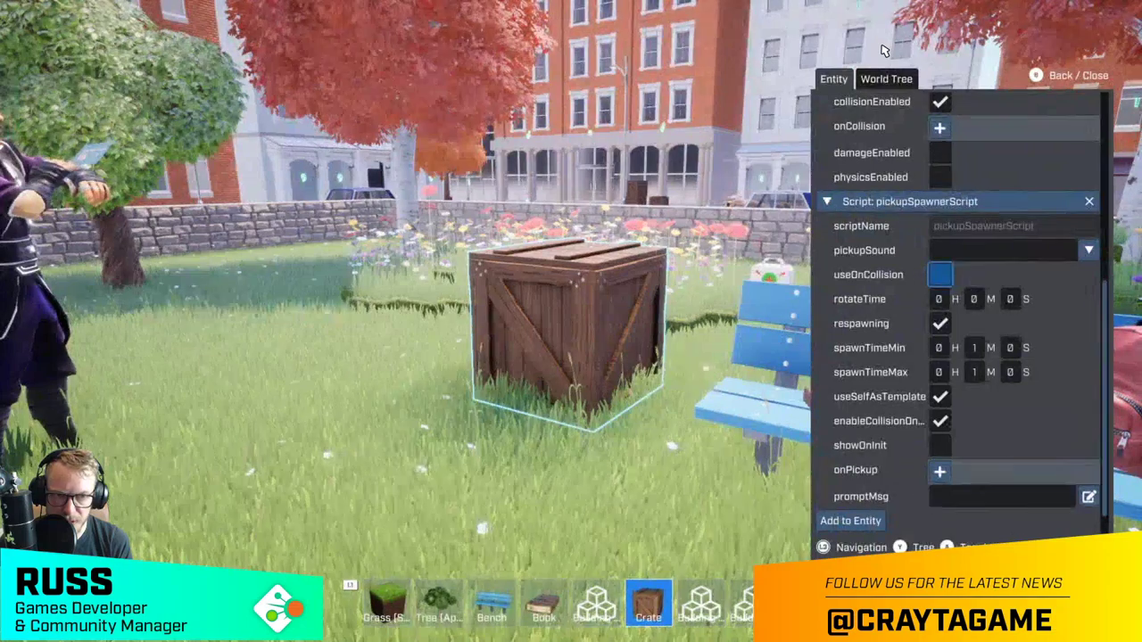
pyautogui.press('Return')
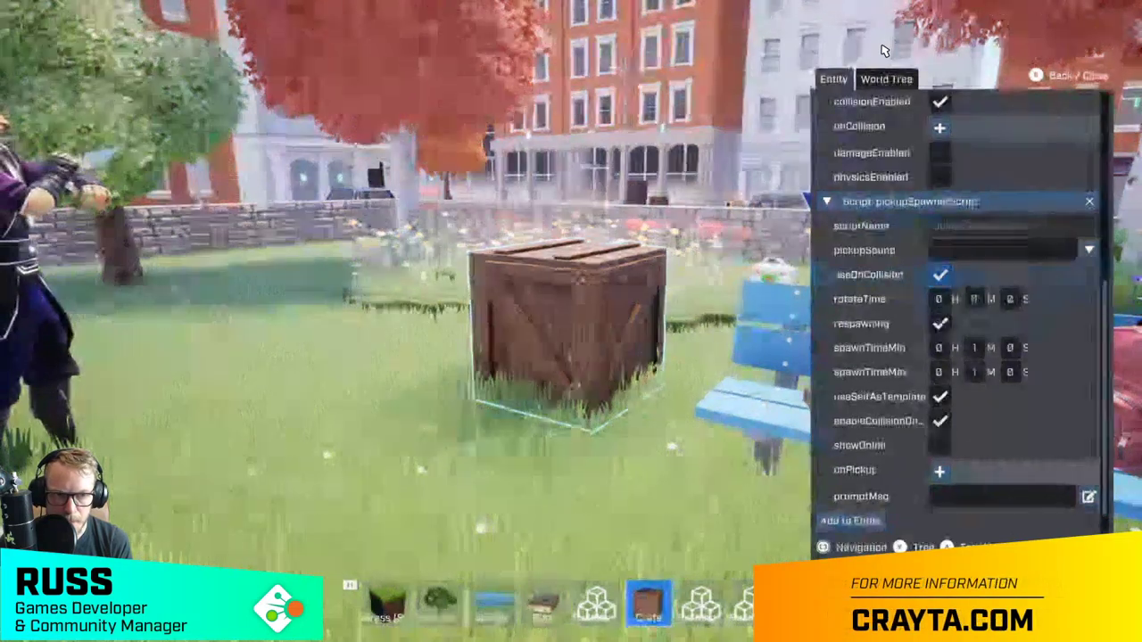
# - Set the rotateTime of the crate's pickup spawner script to 4 seconds
pyautogui.press('Down')
pyautogui.press('Right')
pyautogui.press('Right')
pyautogui.press('Return')
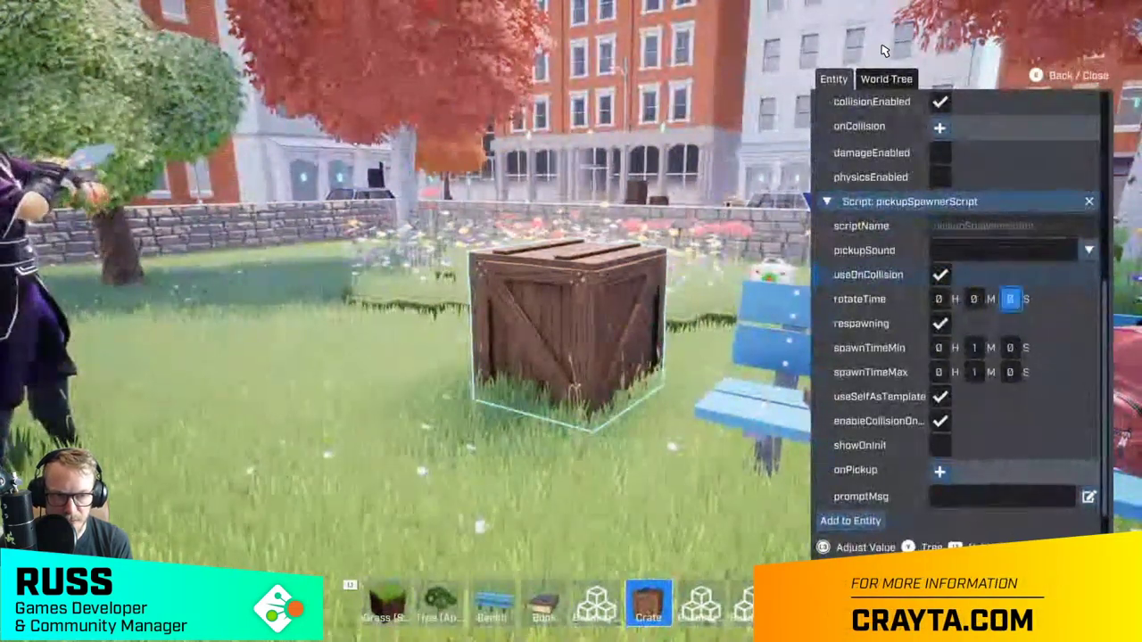
pyautogui.press('Up')
pyautogui.press('Up')
pyautogui.press('Up')
pyautogui.press('Return')
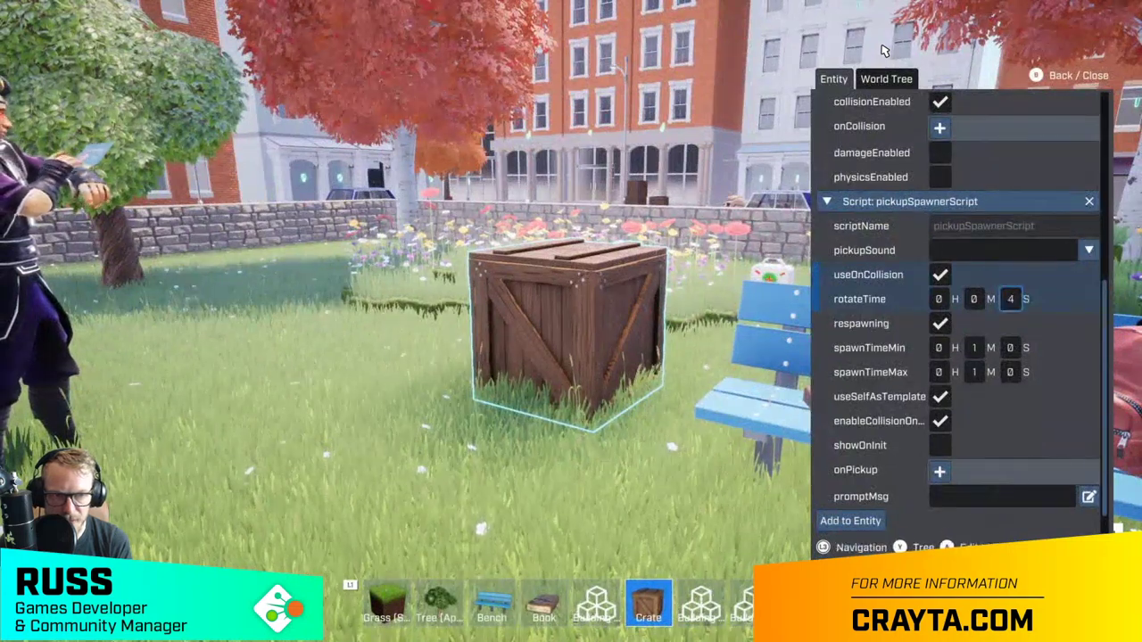
# - Choose Button Notification as the pickupSound of the crate's pickup spawner script
pyautogui.press('Down')
pyautogui.press('Down')
pyautogui.press('Down')
pyautogui.press('Down')
pyautogui.press('Down')
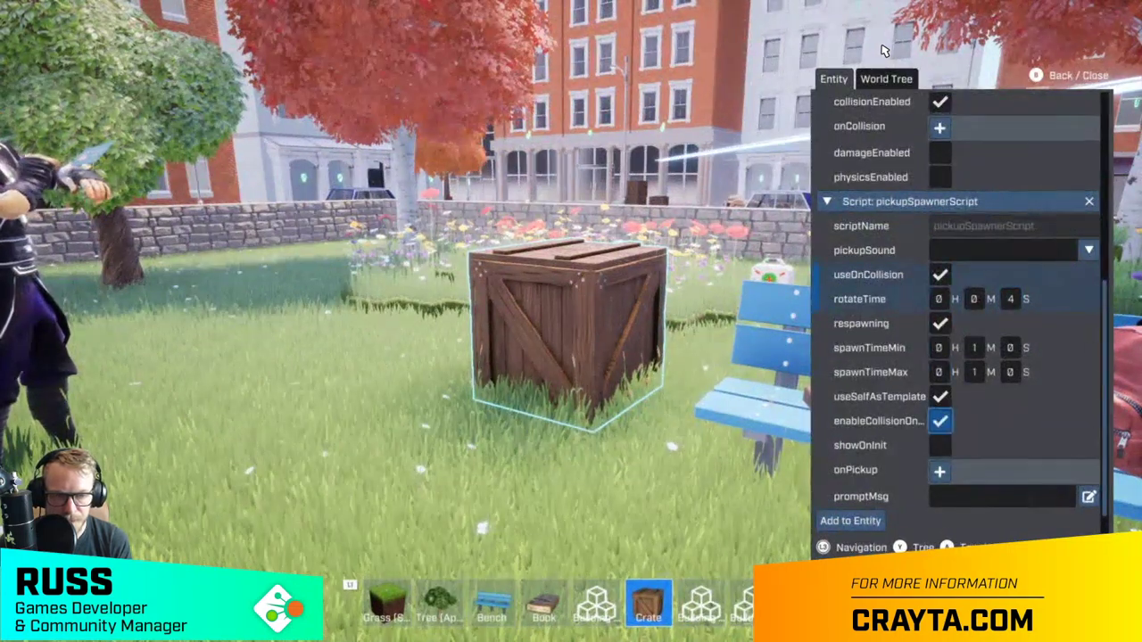
pyautogui.press('Up')
pyautogui.press('Up')
pyautogui.press('Up')
pyautogui.press('Up')
pyautogui.press('Up')
pyautogui.press('Up')
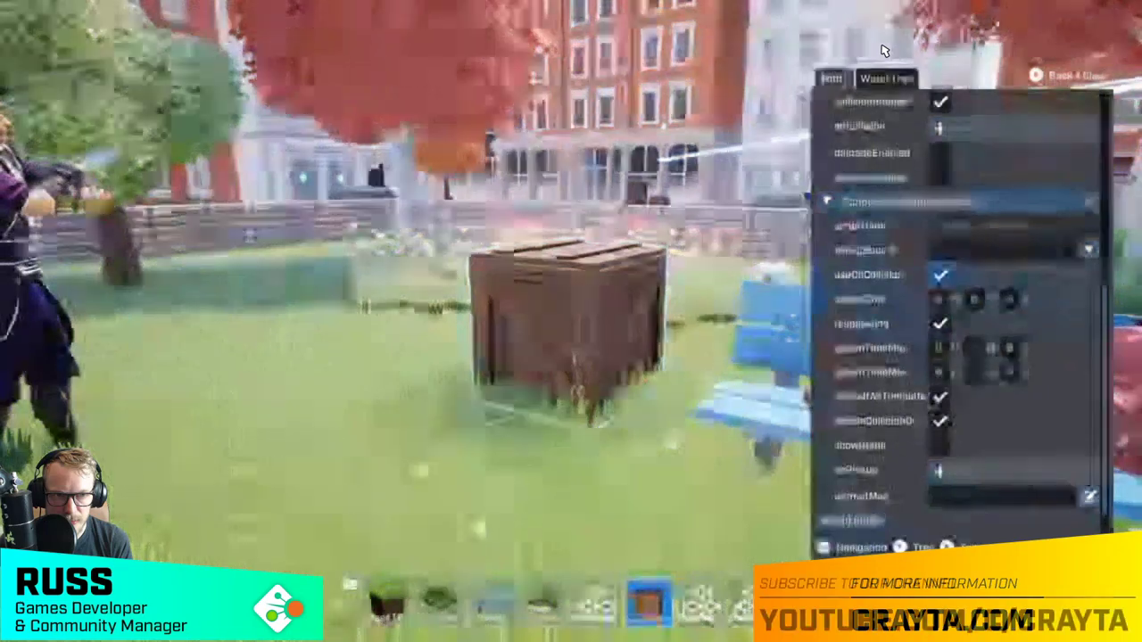
pyautogui.press('Return')
pyautogui.press('Down')
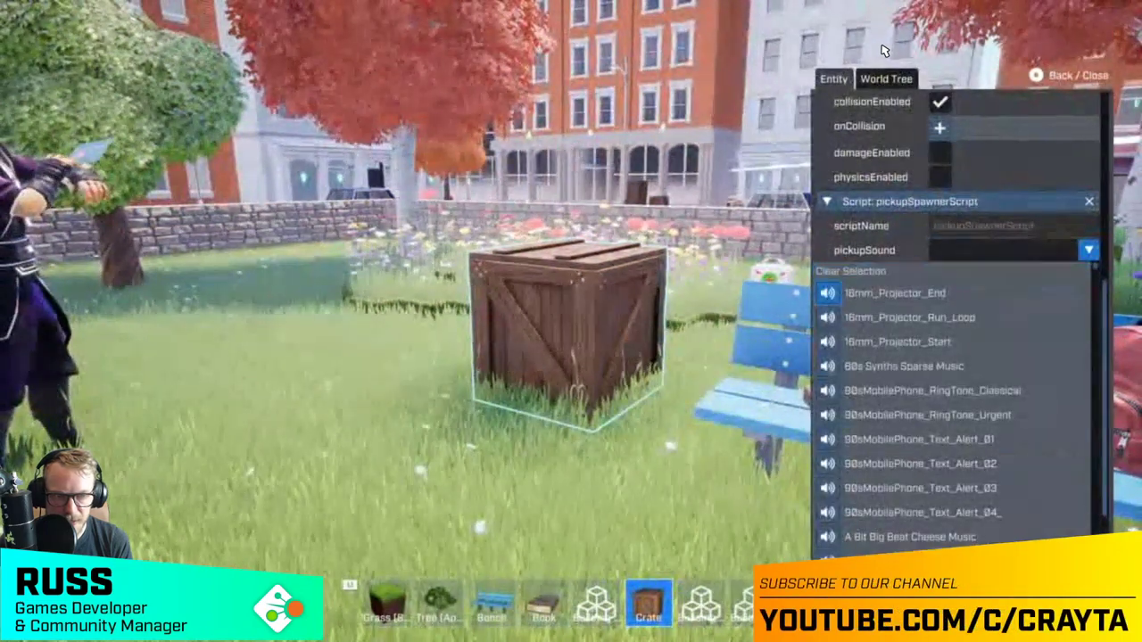
pyautogui.press('Down')
pyautogui.press('Down')
pyautogui.press('Down')
pyautogui.press('Down')
pyautogui.press('Down')
pyautogui.press('Down')
pyautogui.press('Down')
pyautogui.press('Down')
pyautogui.press('Down')
pyautogui.press('Down')
pyautogui.press('Down')
pyautogui.press('Down')
pyautogui.press('Down')
pyautogui.press('Down')
pyautogui.press('Down')
pyautogui.press('Down')
pyautogui.press('Down')
pyautogui.press('Down')
pyautogui.press('Down')
pyautogui.press('Down')
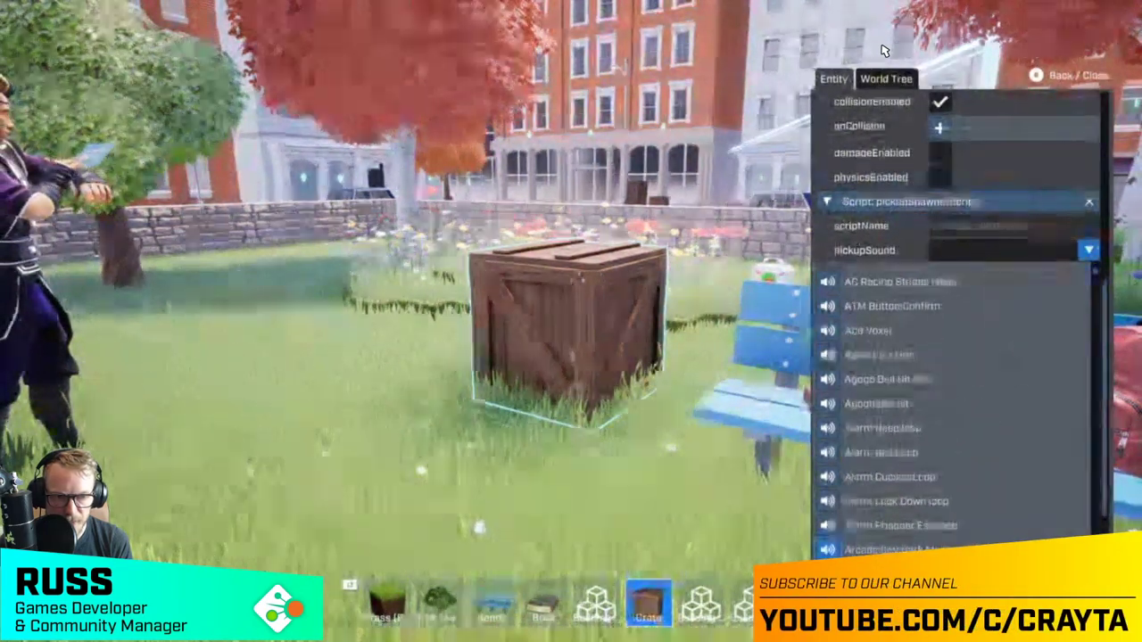
pyautogui.press('Down')
pyautogui.press('Down')
pyautogui.press('Down')
pyautogui.press('Down')
pyautogui.press('Down')
pyautogui.press('Down')
pyautogui.press('Down')
pyautogui.press('Down')
pyautogui.press('Down')
pyautogui.press('Down')
pyautogui.press('Down')
pyautogui.press('Down')
pyautogui.press('Down')
pyautogui.press('Down')
pyautogui.press('Down')
pyautogui.press('Down')
pyautogui.press('Down')
pyautogui.press('Down')
pyautogui.press('Down')
pyautogui.press('Down')
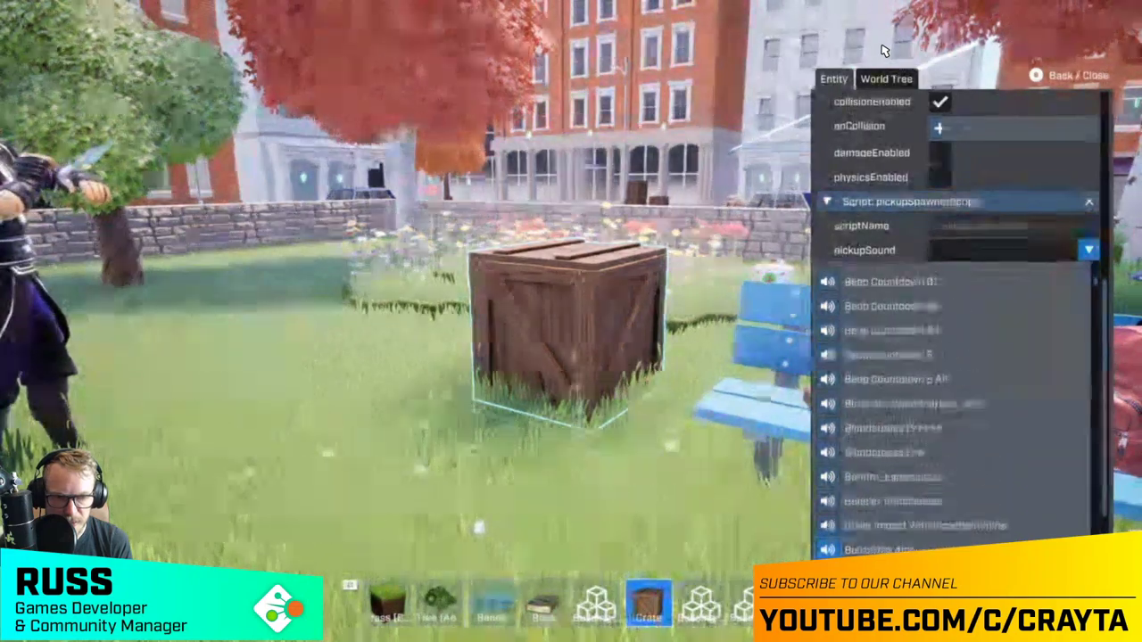
pyautogui.press('Up')
pyautogui.press('Up')
pyautogui.press('Up')
pyautogui.press('Up')
pyautogui.press('Up')
pyautogui.press('Up')
pyautogui.press('Up')
pyautogui.press('Up')
pyautogui.press('Up')
pyautogui.press('Up')
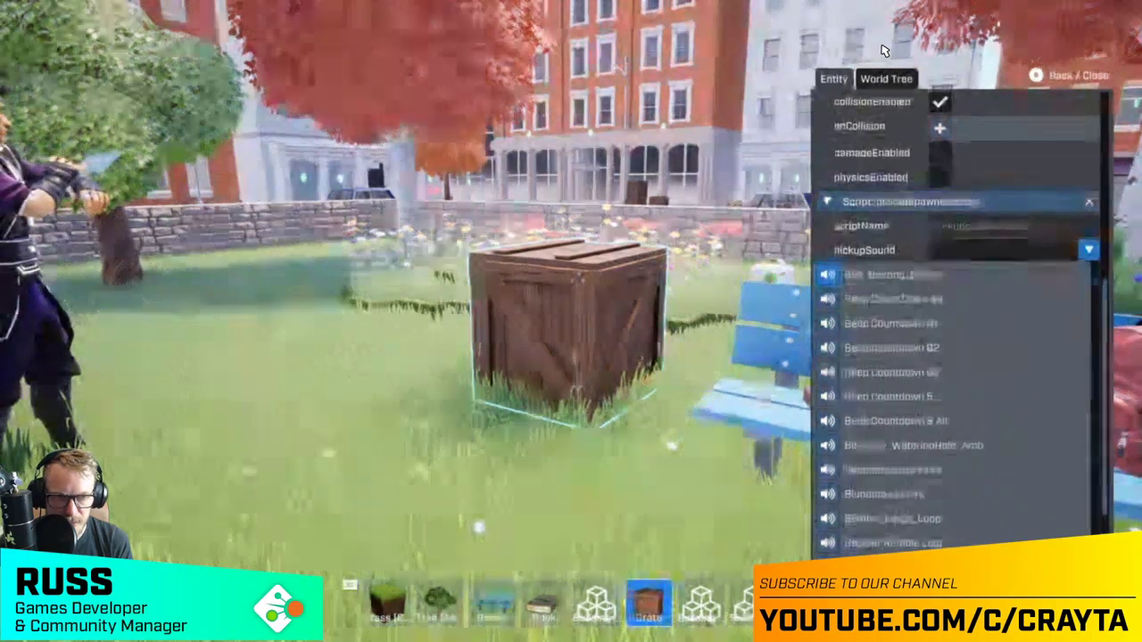
pyautogui.press('Down')
pyautogui.press('Down')
pyautogui.press('Down')
pyautogui.press('Down')
pyautogui.press('Down')
pyautogui.press('Down')
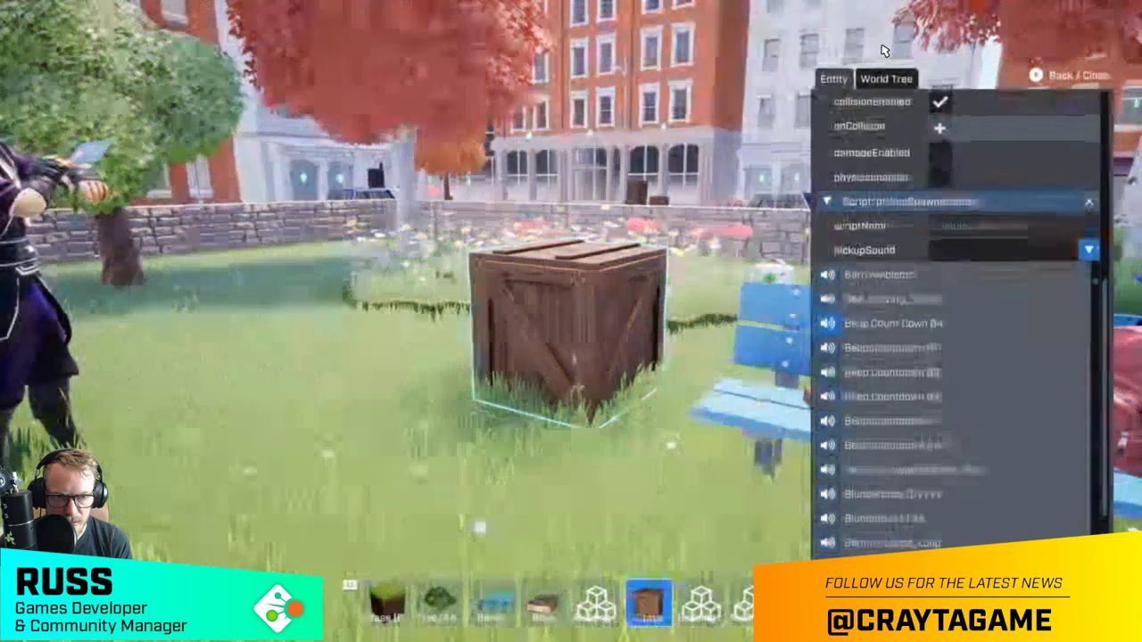
pyautogui.press('Down')
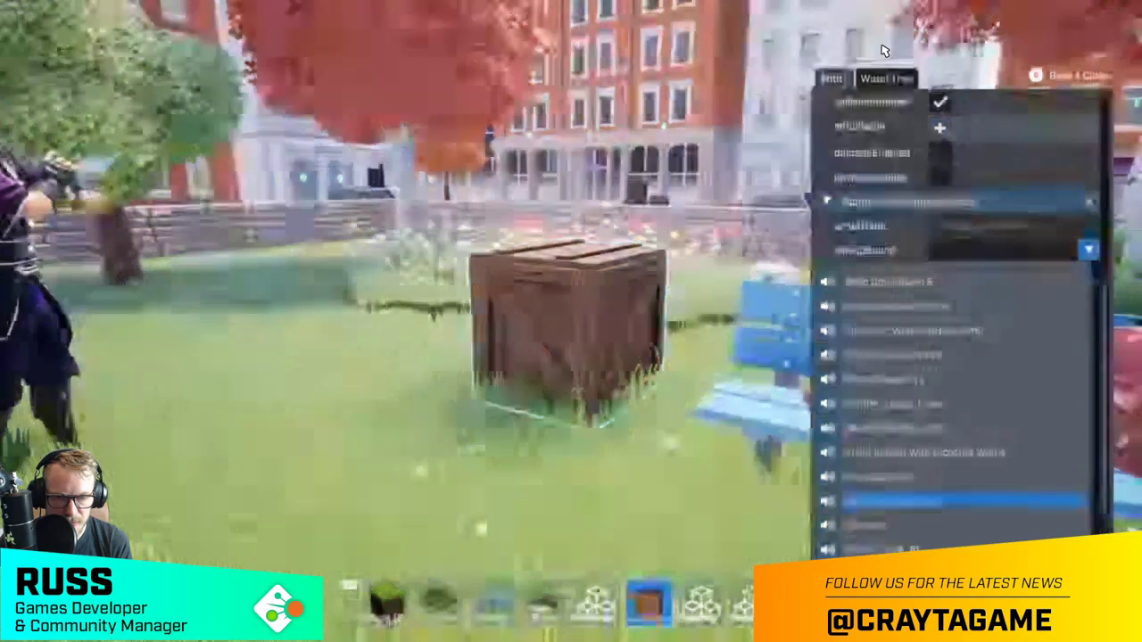
pyautogui.press('Escape')
# - Change the crate's position so that it floats above the grass beside the bench
pyautogui.press('Down')
pyautogui.press('Down')
pyautogui.press('Down')
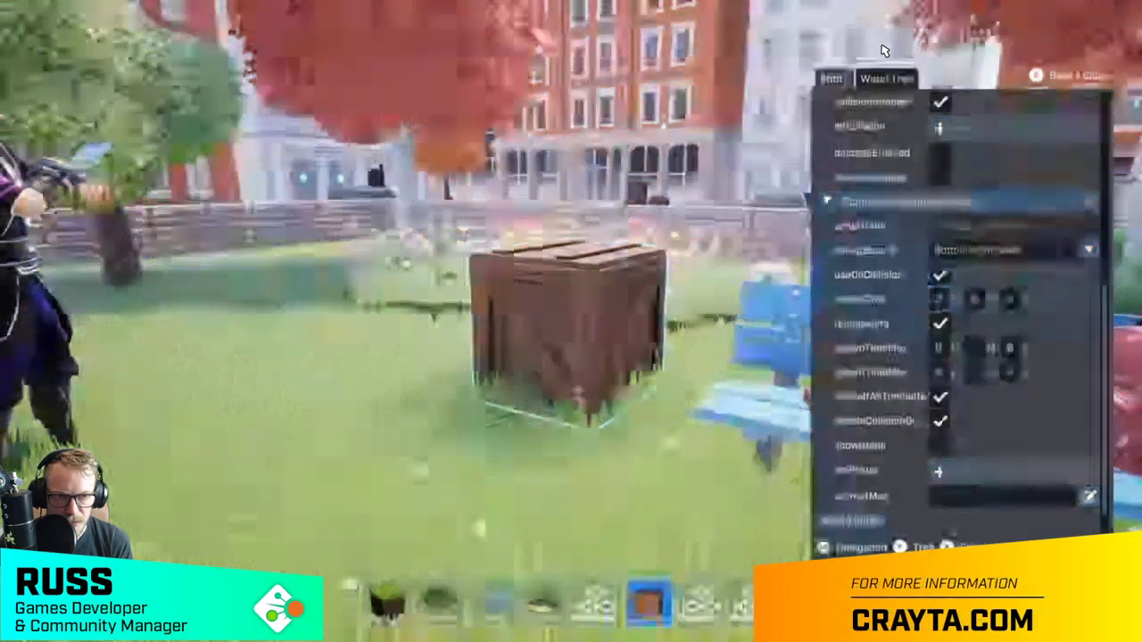
pyautogui.press('Up')
pyautogui.press('Up')
pyautogui.press('Up')
pyautogui.press('Up')
pyautogui.press('Up')
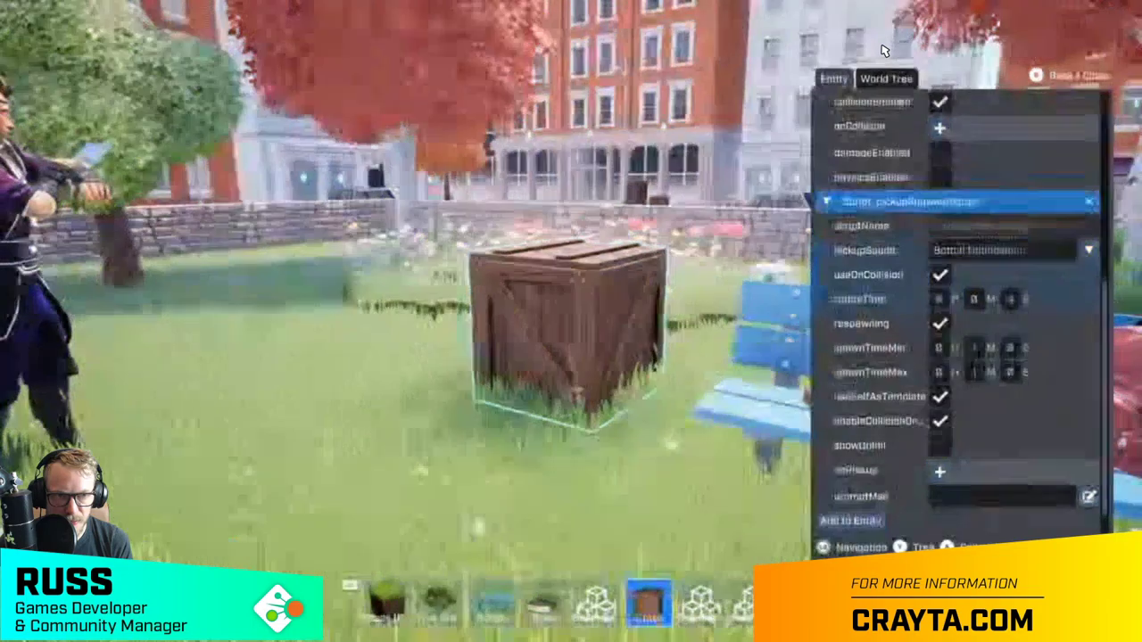
pyautogui.press('Up')
pyautogui.press('Up')
pyautogui.press('Up')
pyautogui.press('Up')
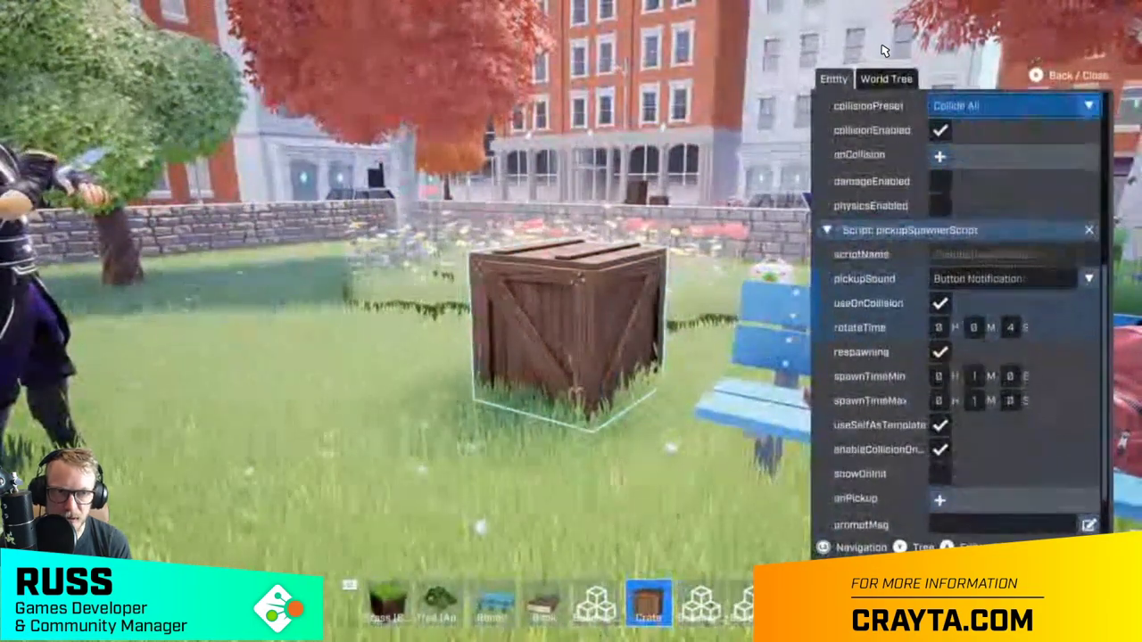
pyautogui.press('Up')
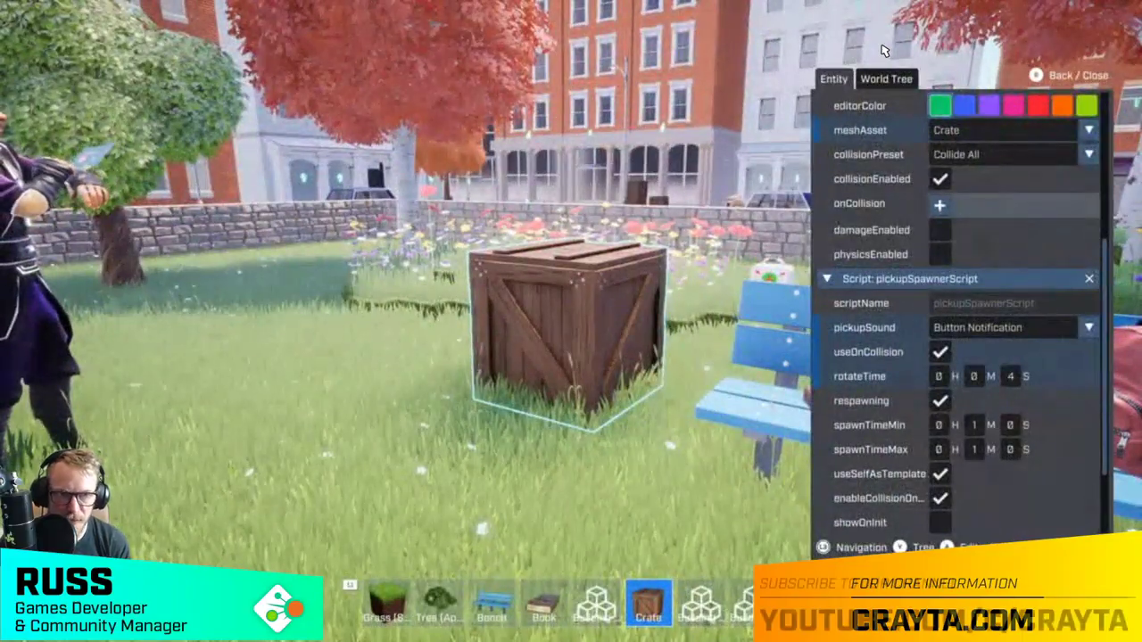
pyautogui.press('Up')
pyautogui.press('Up')
pyautogui.press('Up')
pyautogui.press('Up')
pyautogui.press('Up')
pyautogui.press('Up')
pyautogui.press('Up')
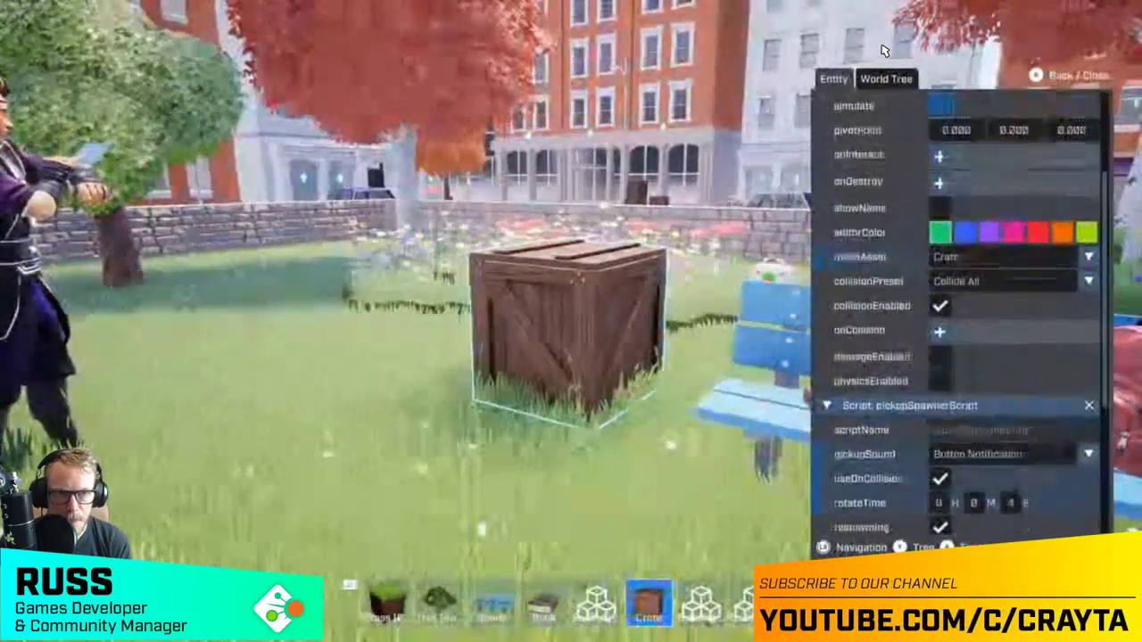
pyautogui.press('Up')
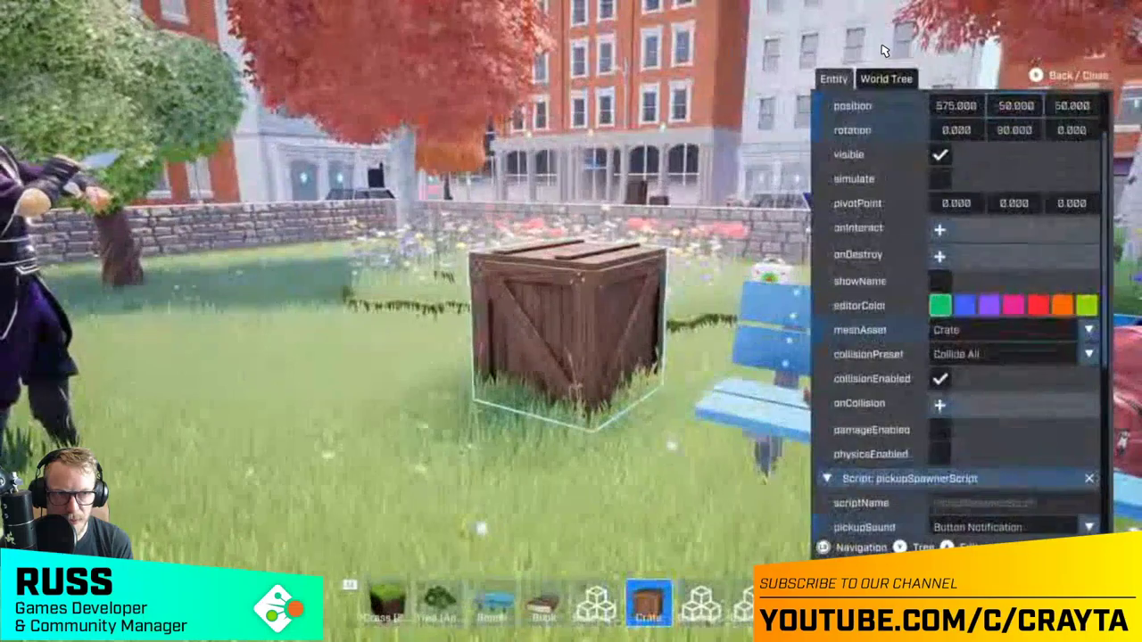
pyautogui.press('Return')
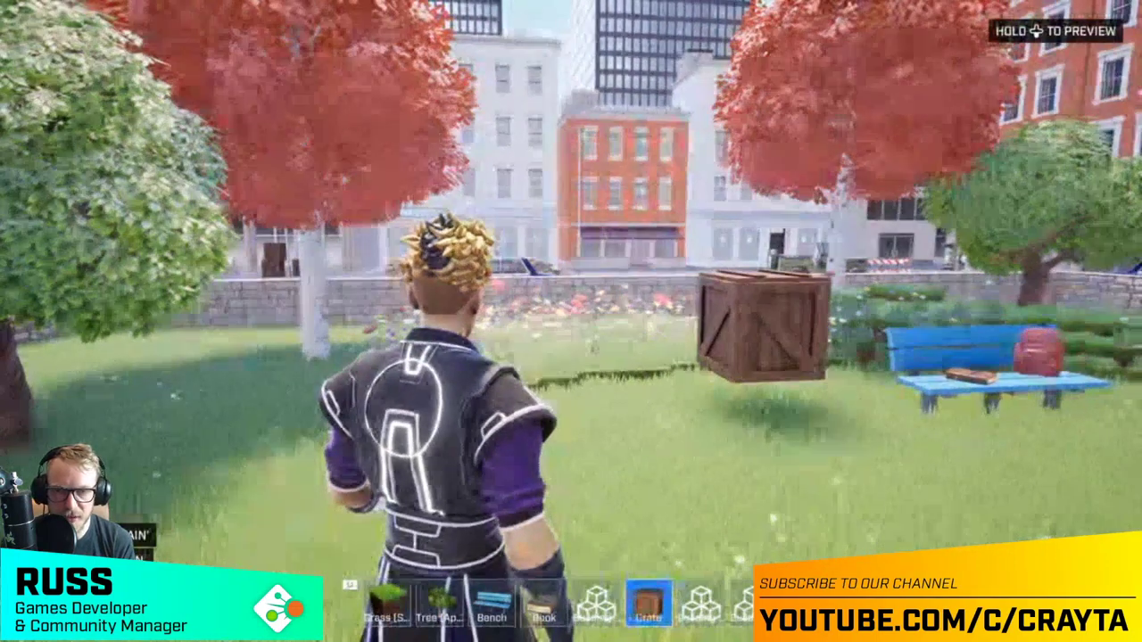
# - Open the asset library and show its templates
pyautogui.press('Tab')
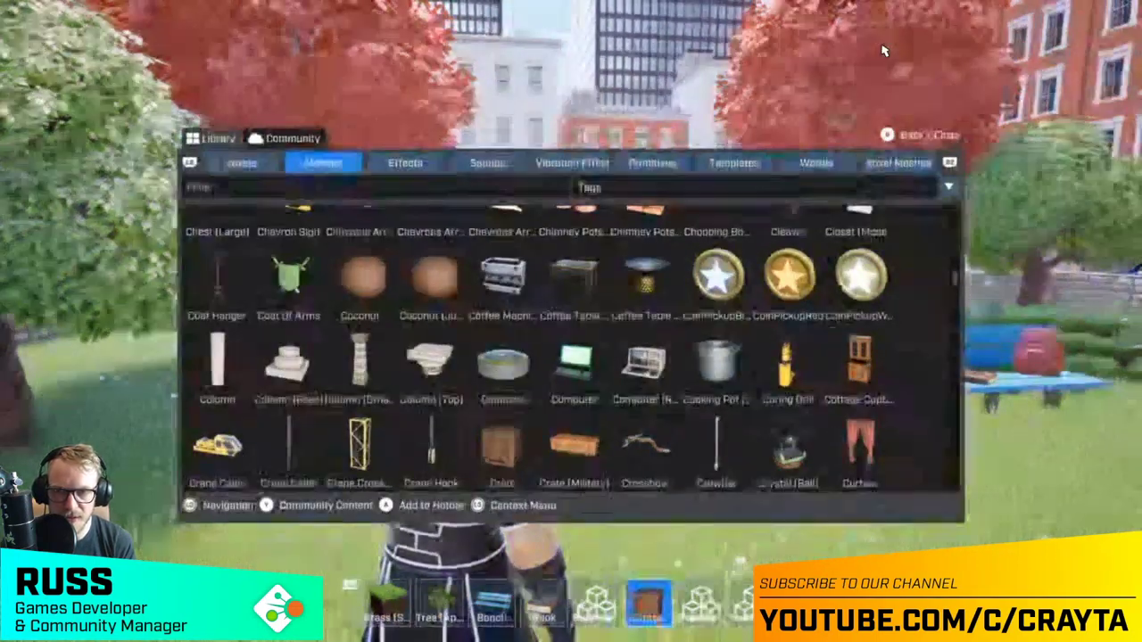
pyautogui.press('7')
pyautogui.press('e')
pyautogui.press('e')
pyautogui.press('e')
pyautogui.press('e')
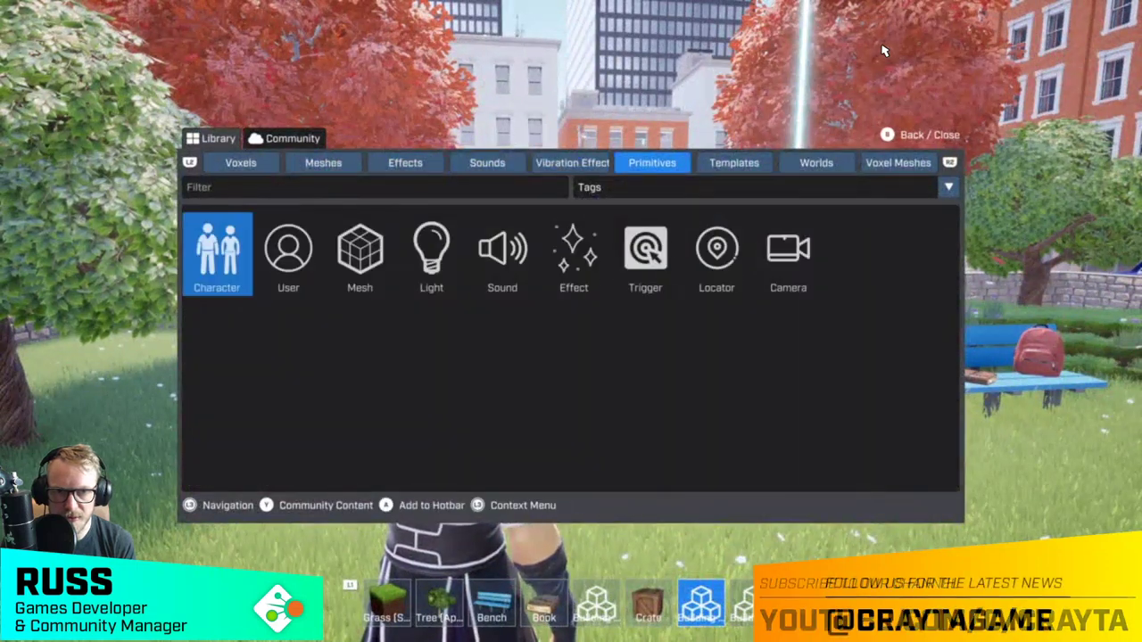
pyautogui.press('e')
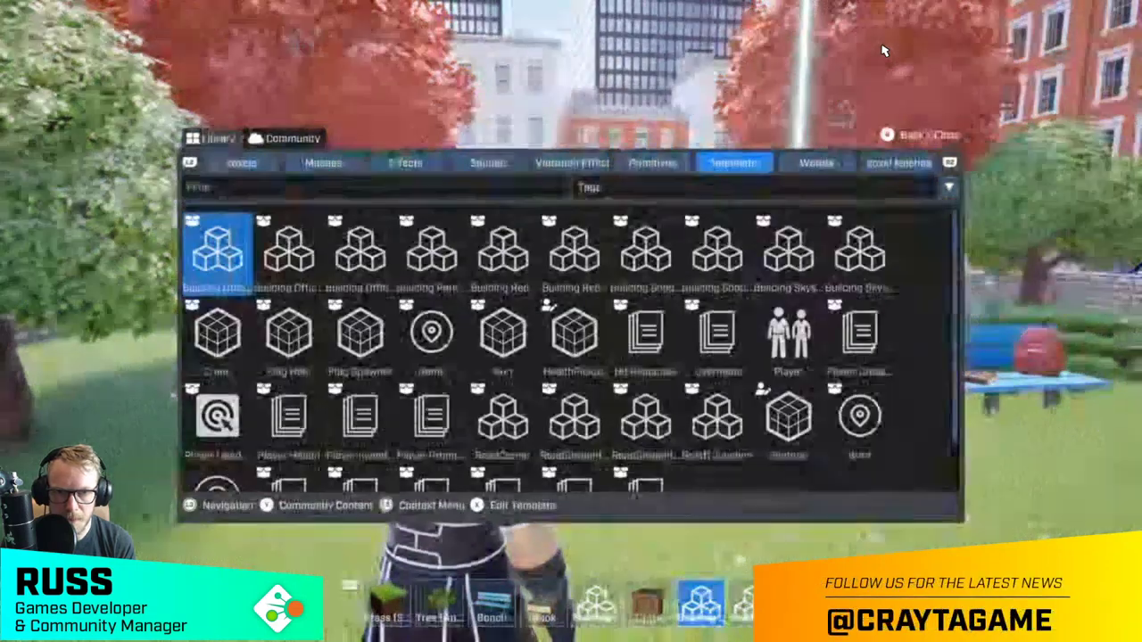
# - Find the Player template in the library and open it for editing
pyautogui.press('Right')
pyautogui.press('Right')
pyautogui.press('Right')
pyautogui.press('Right')
pyautogui.press('Right')
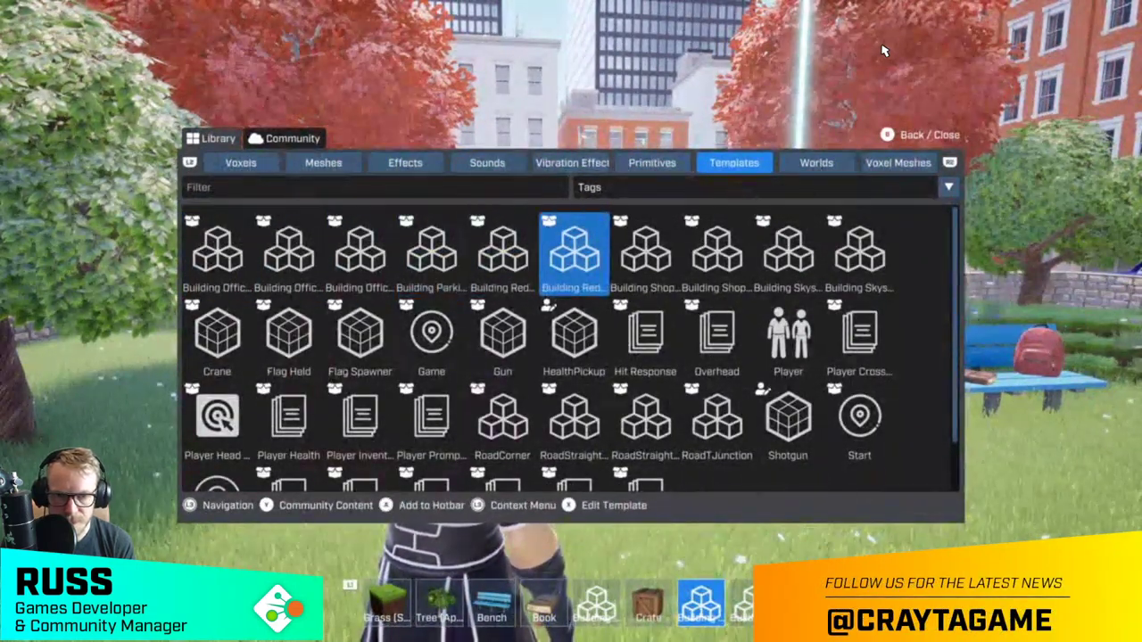
pyautogui.press('Right')
pyautogui.press('Down')
pyautogui.press('Down')
pyautogui.press('Down')
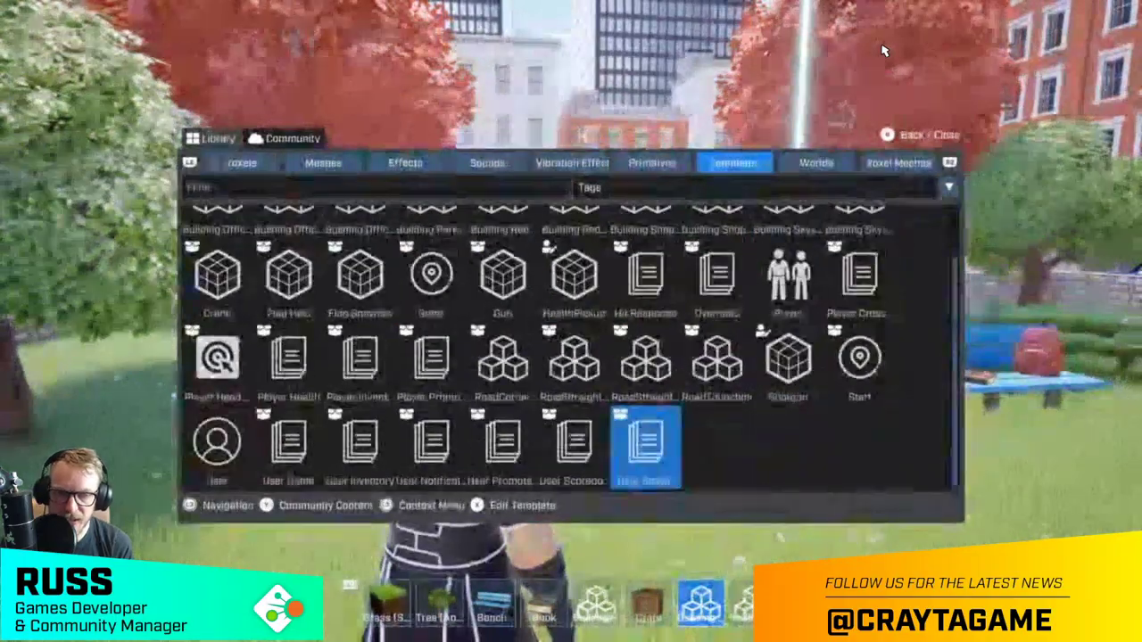
pyautogui.press('Up')
pyautogui.press('Up')
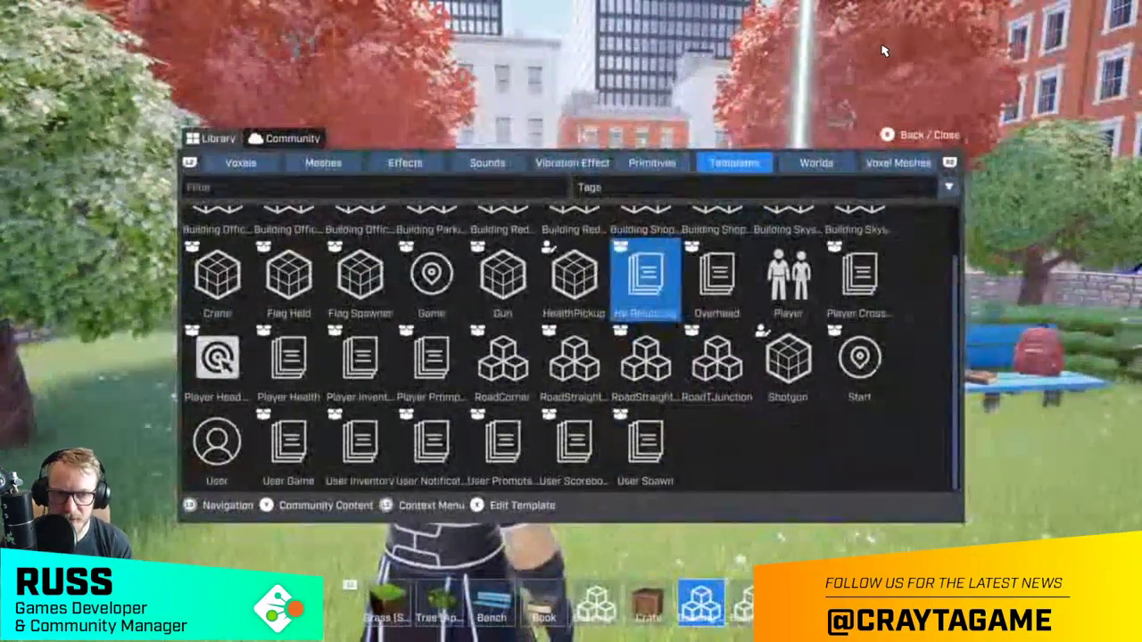
pyautogui.press('Right')
pyautogui.press('Right')
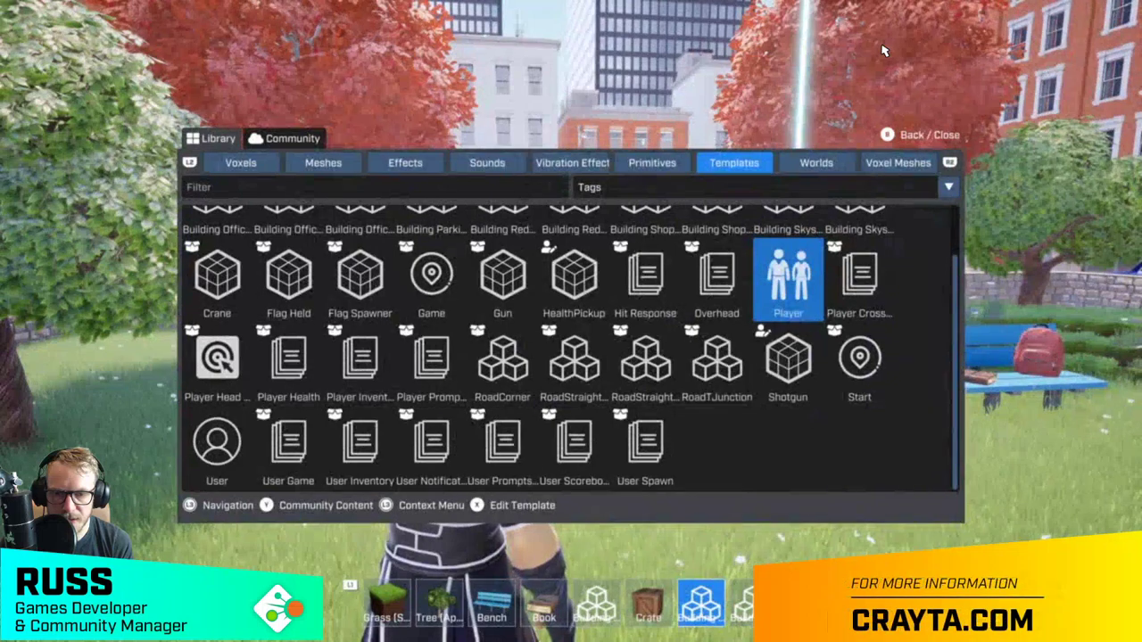
pyautogui.press('x')
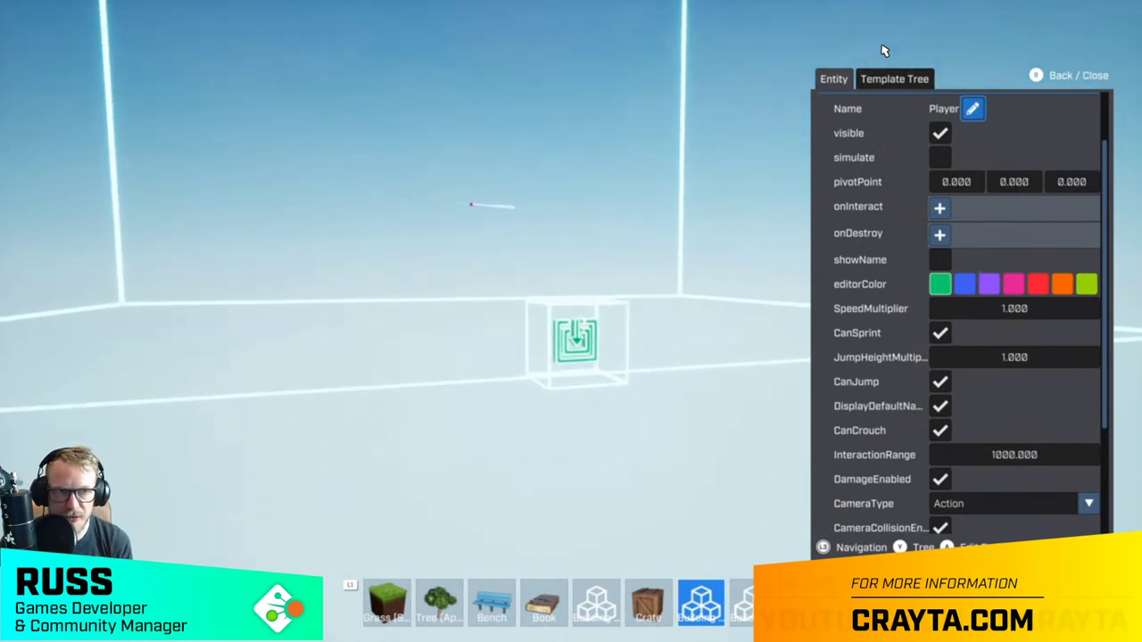
# - Bring up the list of scripts that can be added to the Player template
pyautogui.press('Down')
pyautogui.press('Down')
pyautogui.press('Down')
pyautogui.press('Down')
pyautogui.press('Down')
pyautogui.press('Down')
pyautogui.press('Down')
pyautogui.press('Down')
pyautogui.press('Down')
pyautogui.press('Down')
pyautogui.press('Down')
pyautogui.press('Down')
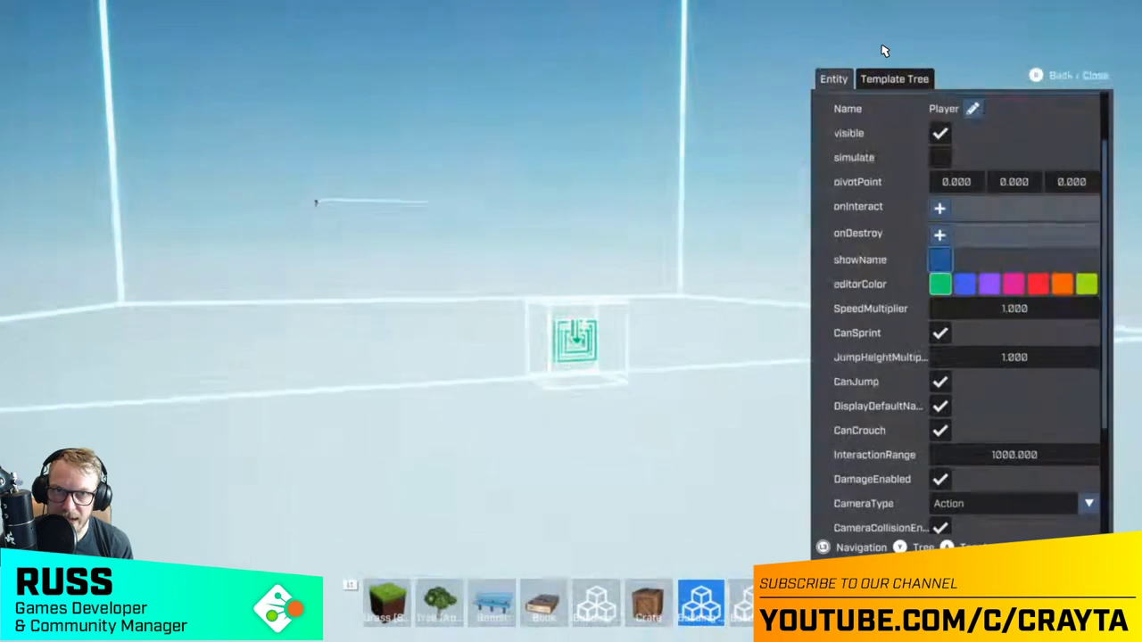
pyautogui.press('Down')
pyautogui.press('Down')
pyautogui.press('Down')
pyautogui.press('Down')
pyautogui.press('Down')
pyautogui.press('Down')
pyautogui.press('Down')
pyautogui.press('Down')
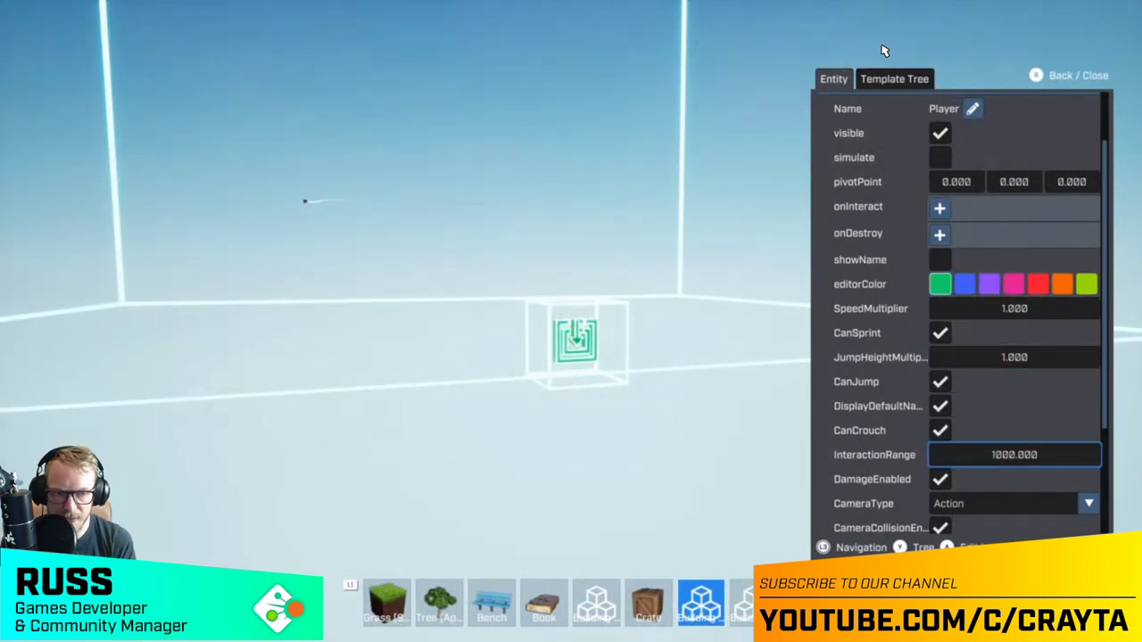
pyautogui.press('Down')
pyautogui.press('Down')
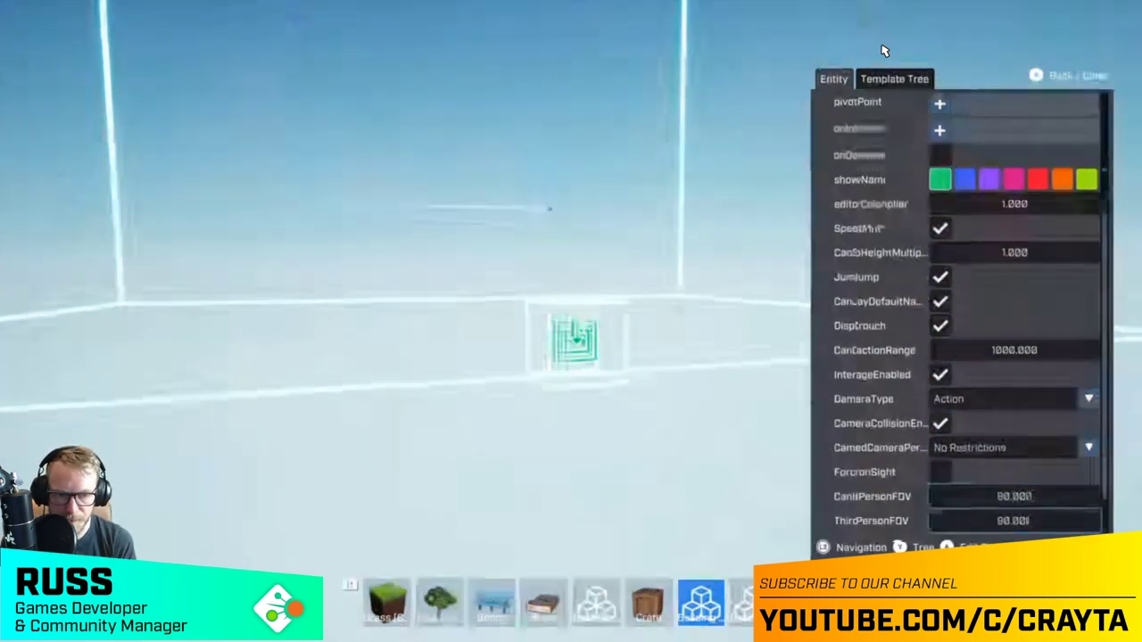
pyautogui.press('Return')
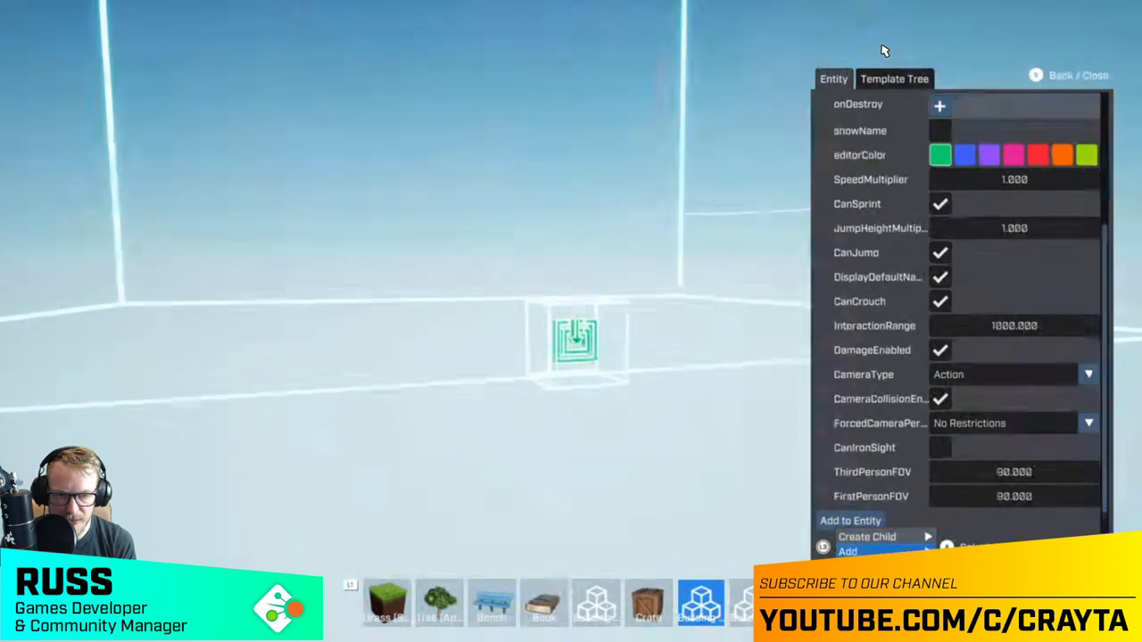
pyautogui.press('Right')
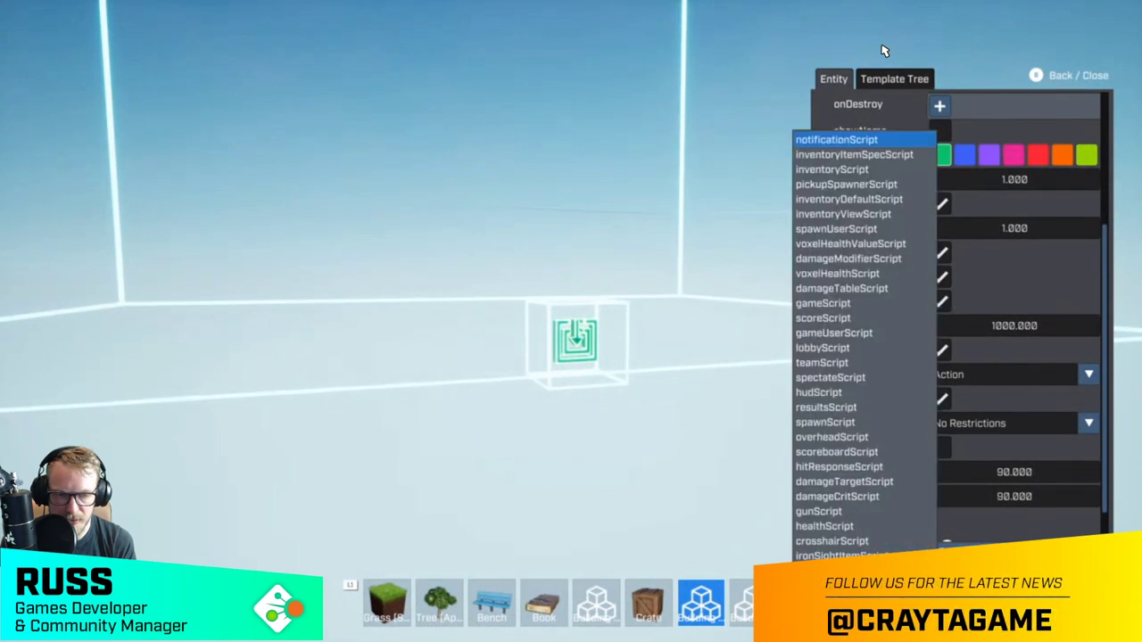
# - Find playerBuffScript among the available scripts and add it to the Player template
pyautogui.press('Down')
pyautogui.press('Down')
pyautogui.press('Down')
pyautogui.press('Down')
pyautogui.press('Down')
pyautogui.press('Down')
pyautogui.press('Down')
pyautogui.press('Down')
pyautogui.press('Down')
pyautogui.press('Down')
pyautogui.press('Down')
pyautogui.press('Down')
pyautogui.press('Down')
pyautogui.press('Down')
pyautogui.press('Down')
pyautogui.press('Down')
pyautogui.press('Down')
pyautogui.press('Down')
pyautogui.press('Down')
pyautogui.press('Down')
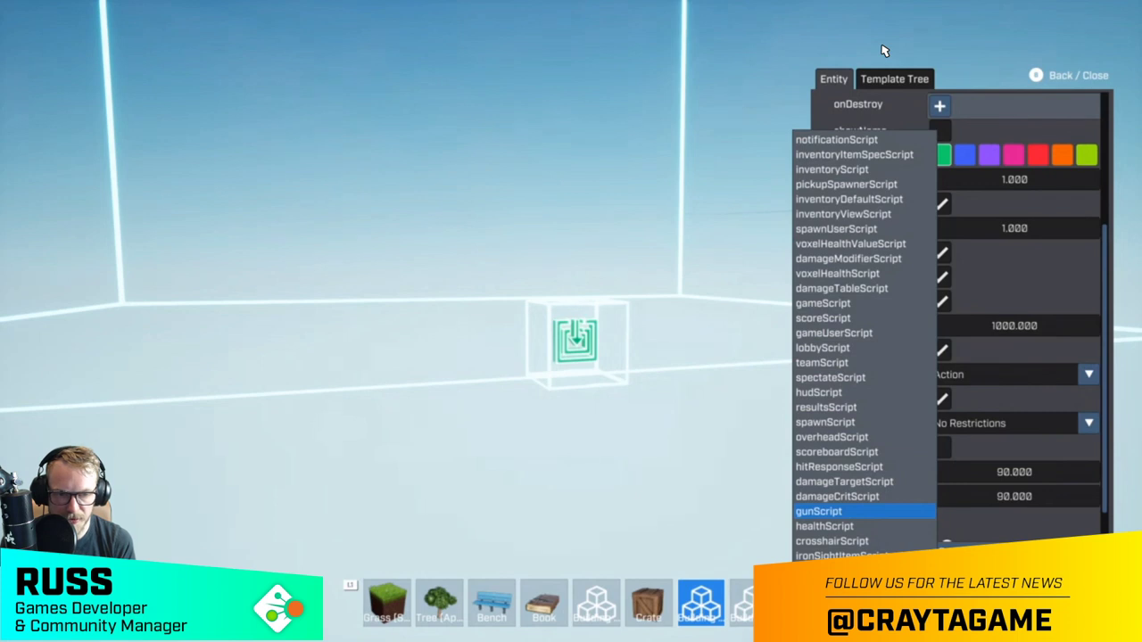
pyautogui.press('Down')
pyautogui.press('Down')
pyautogui.press('Down')
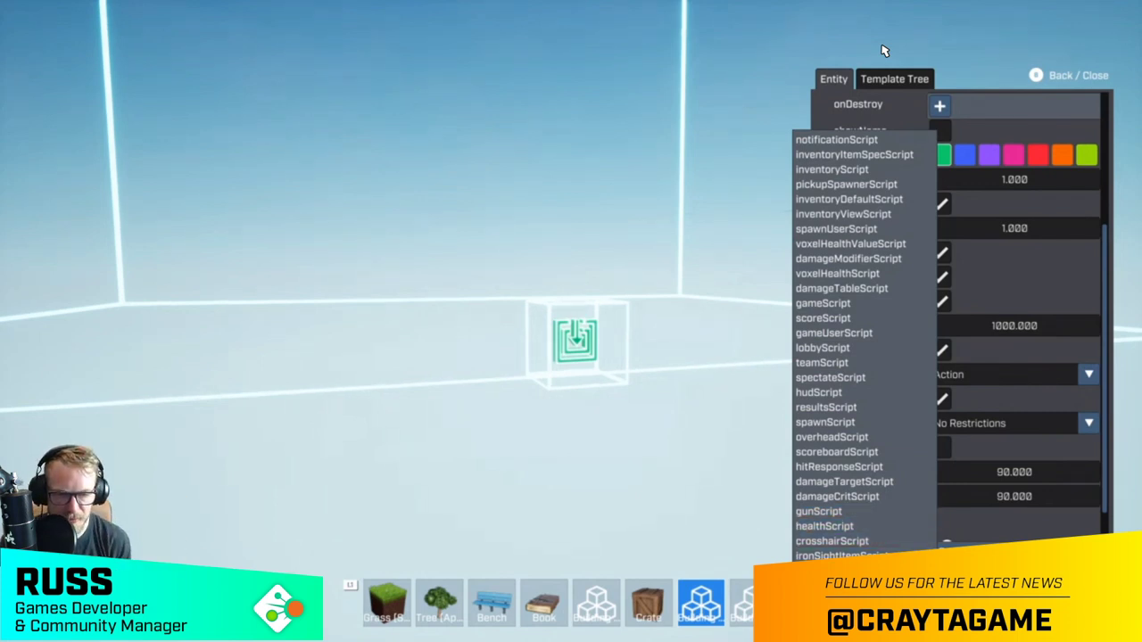
pyautogui.press('Escape')
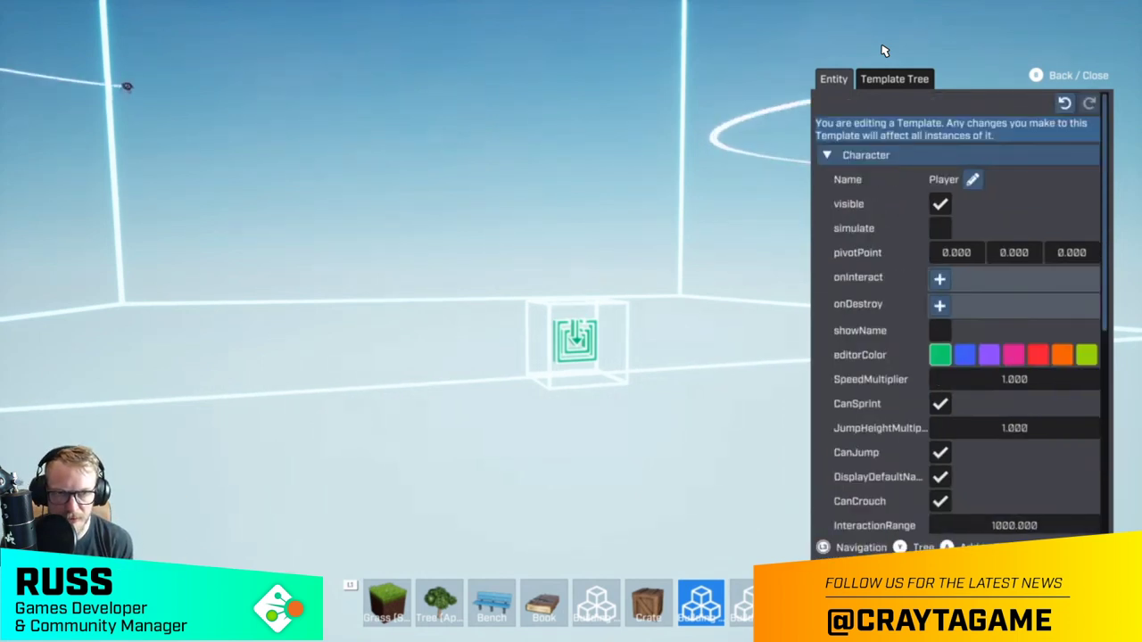
# - Enter "SPEED" followed by a space in capitals as the start of playerBuffScript's speedMsg
pyautogui.press('Up')
pyautogui.press('Up')
pyautogui.press('Up')
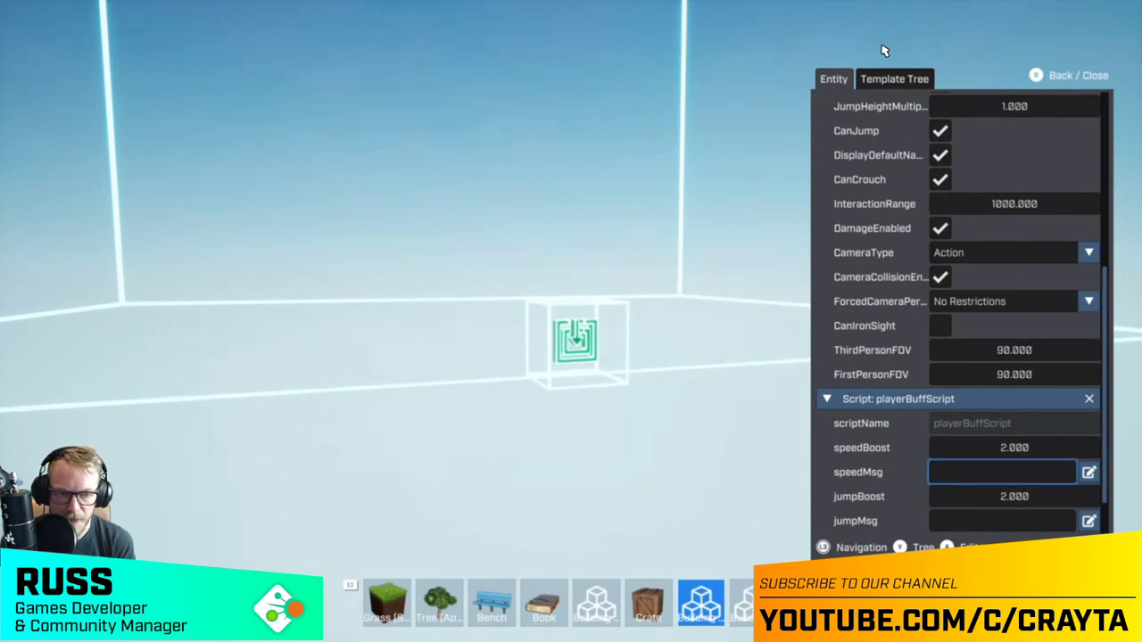
pyautogui.press('Return')
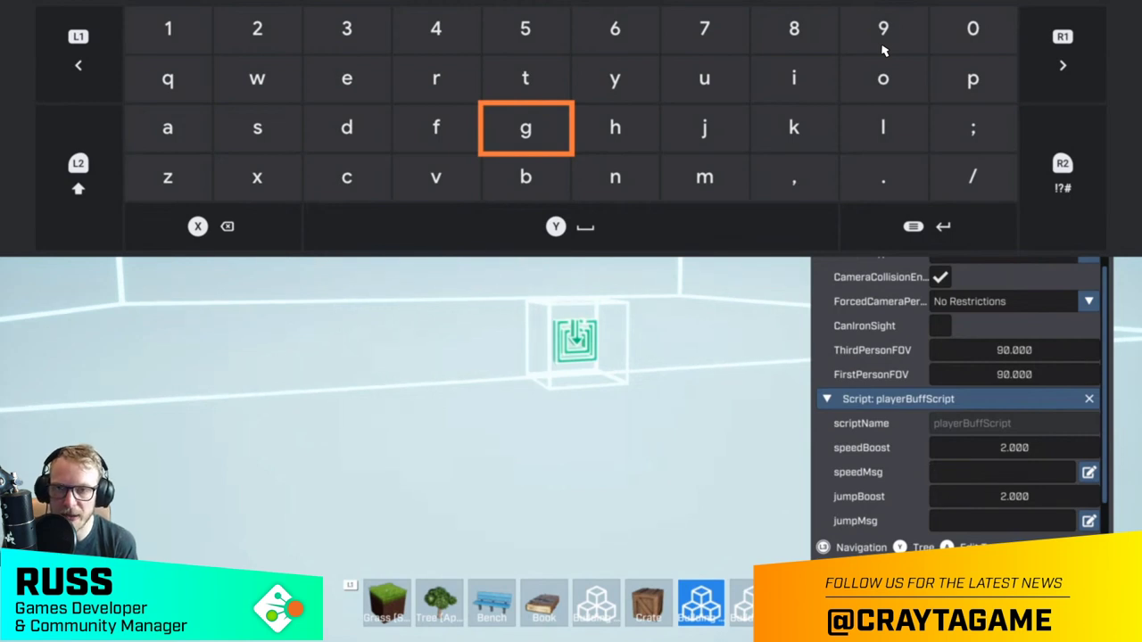
pyautogui.press('shift')
pyautogui.press('Left')
pyautogui.press('Left')
pyautogui.press('Left')
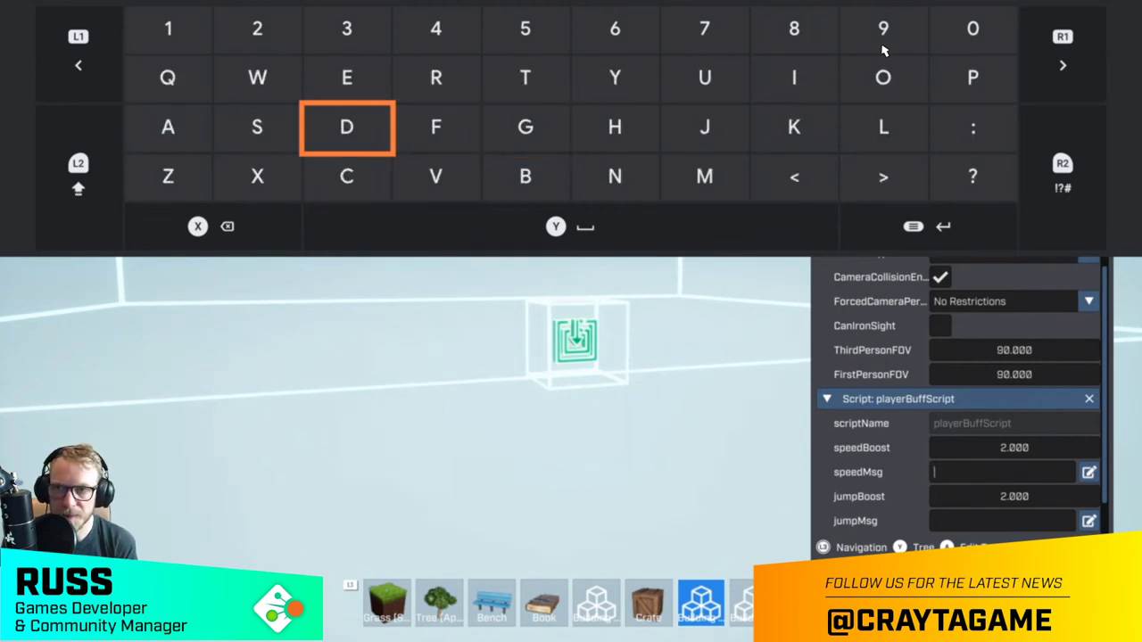
pyautogui.press('Left')
pyautogui.write('S')
pyautogui.press('Right')
pyautogui.press('Right')
pyautogui.press('Right')
pyautogui.press('Up')
pyautogui.press('Right')
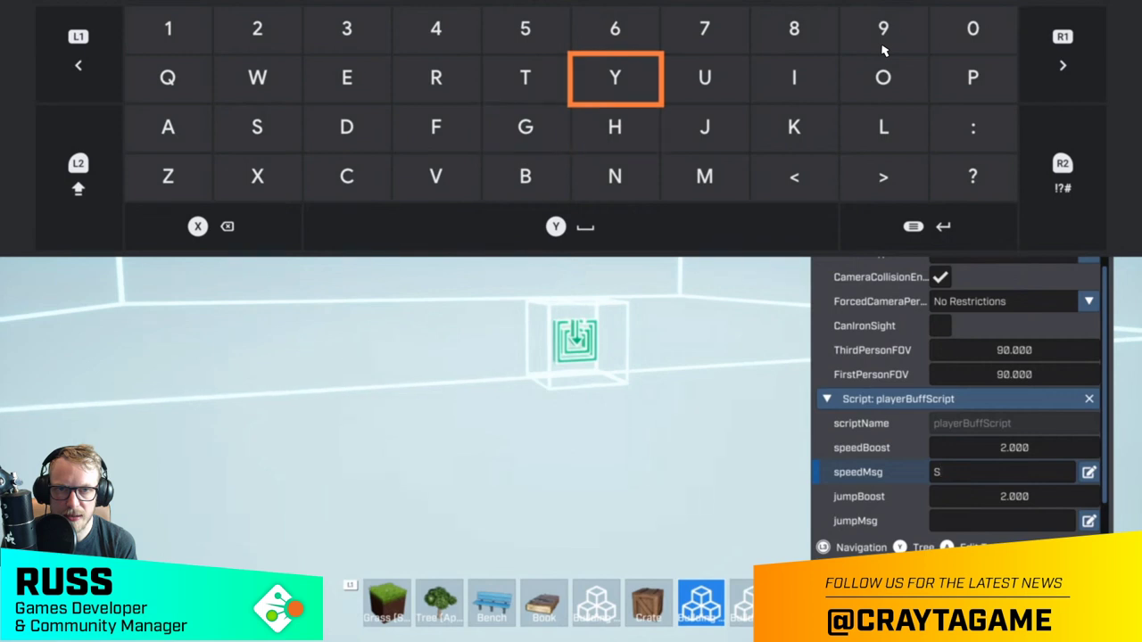
pyautogui.press('Right')
pyautogui.press('Right')
pyautogui.press('Right')
pyautogui.press('Right')
pyautogui.write('P')
pyautogui.press('Left')
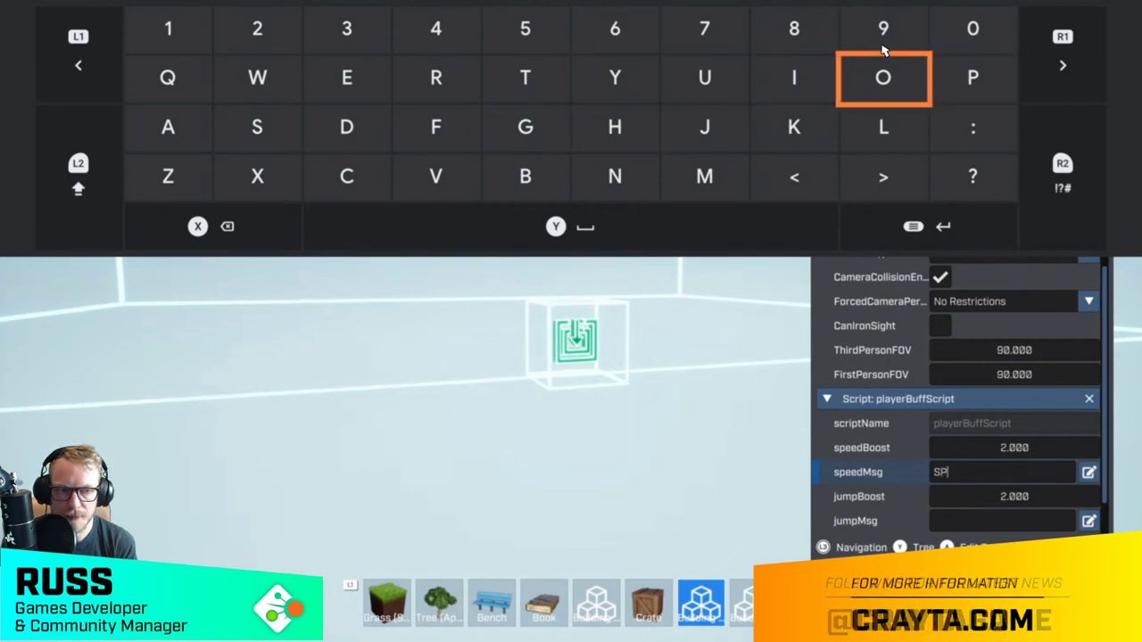
pyautogui.press('Left')
pyautogui.press('Left')
pyautogui.press('Left')
pyautogui.press('Left')
pyautogui.press('Left')
pyautogui.press('Left')
pyautogui.press('Left')
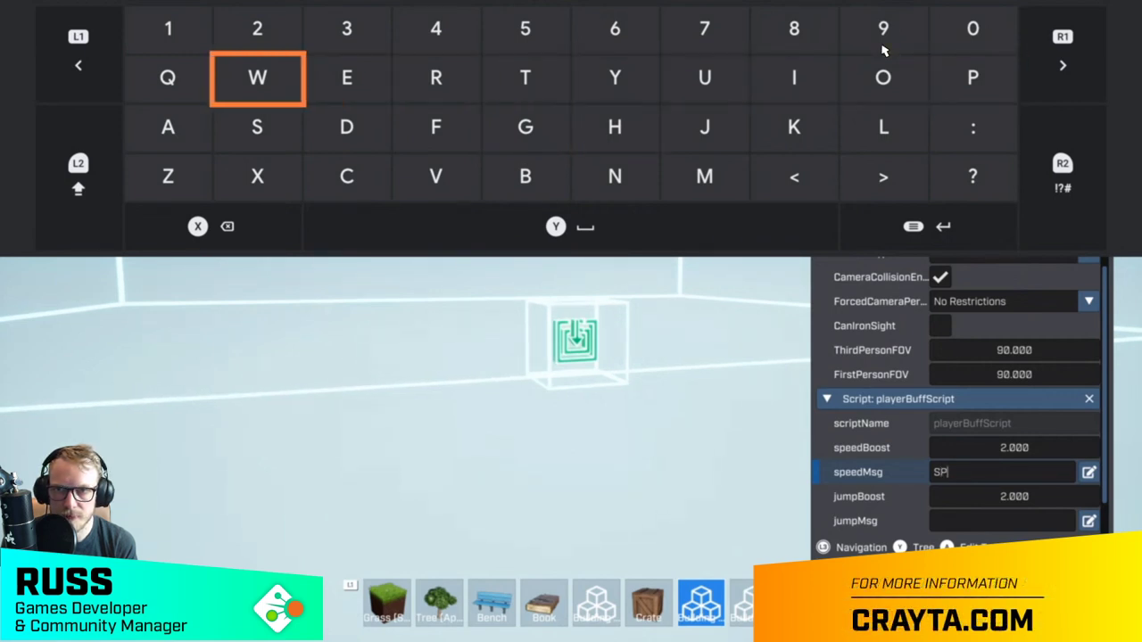
pyautogui.write('W')
pyautogui.press('Right')
pyautogui.write('E')
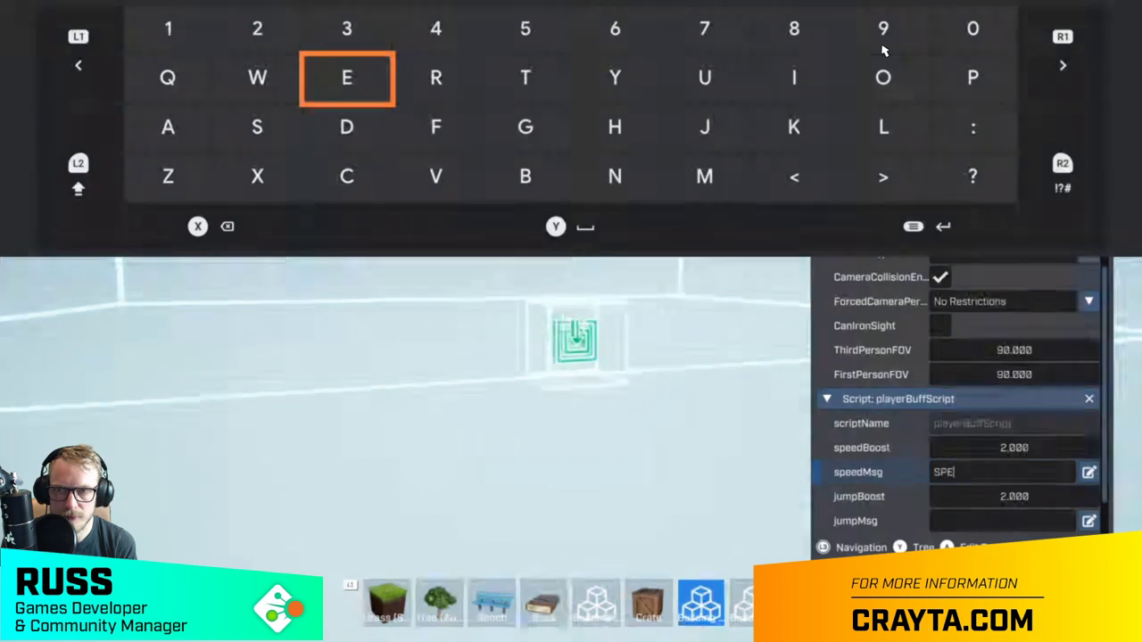
pyautogui.press('Down')
pyautogui.write('D')
pyautogui.press('Right')
pyautogui.press('Right')
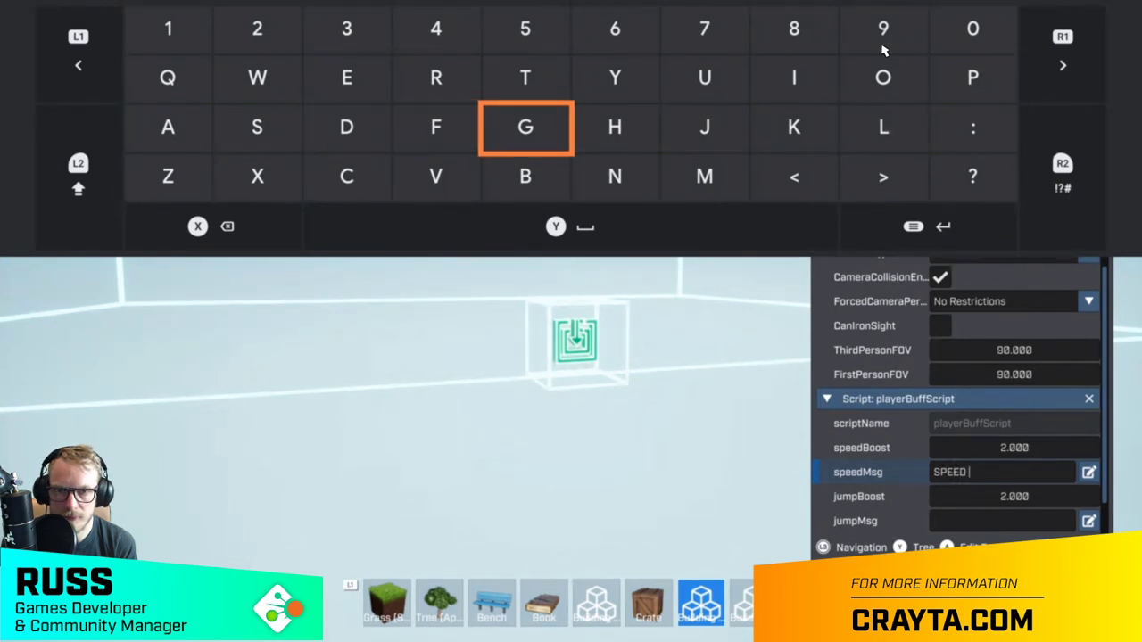
# - Complete playerBuffScript's speedMsg with "BOOST" in capitals so that it reads "SPEED BOOST"
pyautogui.press('Down')
pyautogui.write('B')
pyautogui.press('Right')
pyautogui.press('Right')
pyautogui.press('Up')
pyautogui.press('Right')
pyautogui.press('Right')
pyautogui.press('Up')
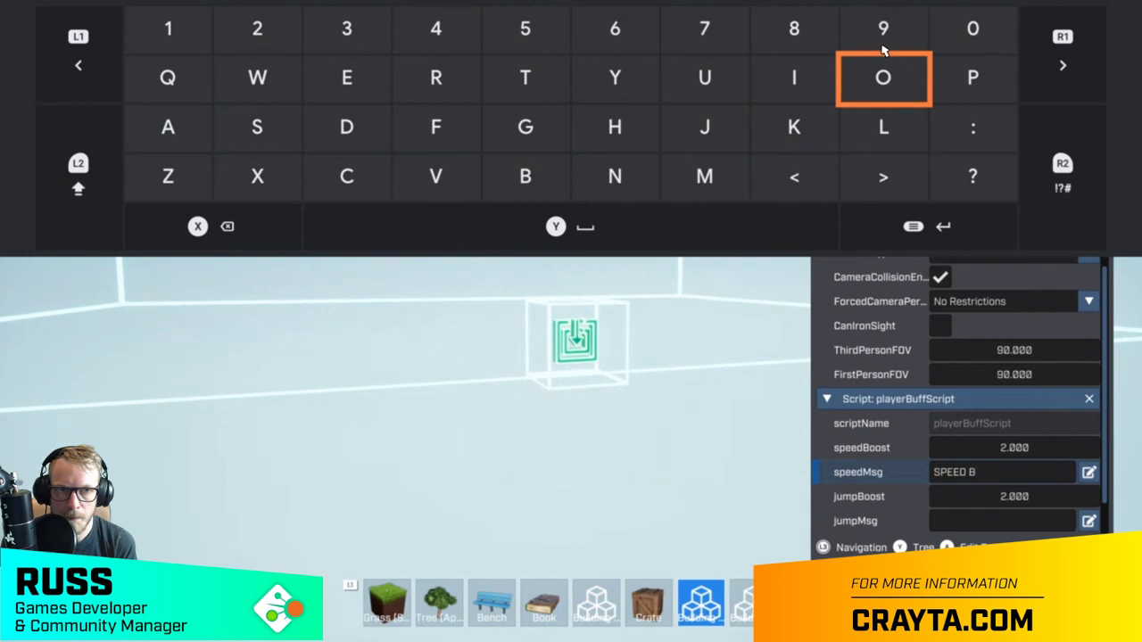
pyautogui.press('Right')
pyautogui.press('Left')
pyautogui.write('OO')
pyautogui.press('Left')
pyautogui.press('Left')
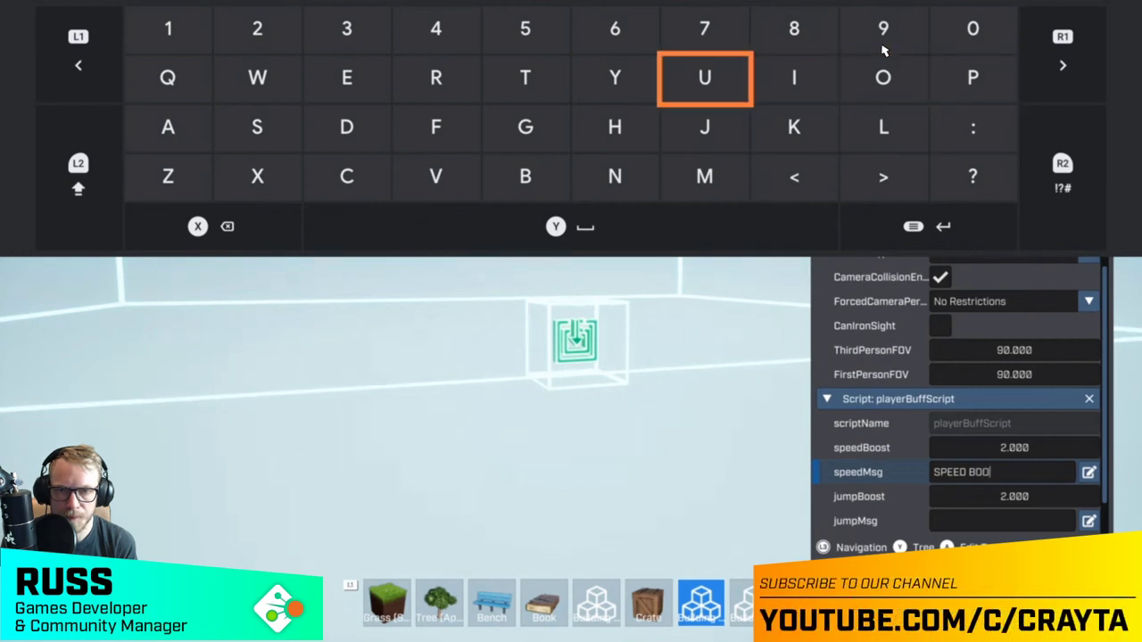
pyautogui.press('Left')
pyautogui.press('Down')
pyautogui.press('Left')
pyautogui.press('Left')
pyautogui.press('Left')
pyautogui.press('Left')
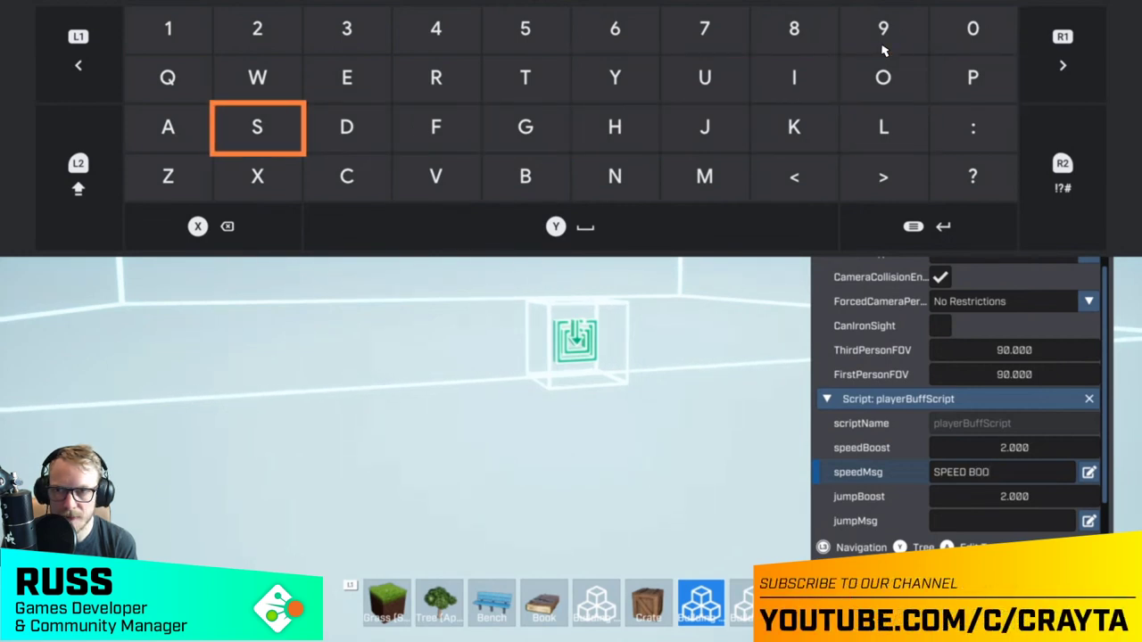
pyautogui.write('S')
pyautogui.press('Right')
pyautogui.press('Right')
pyautogui.press('Up')
pyautogui.press('Right')
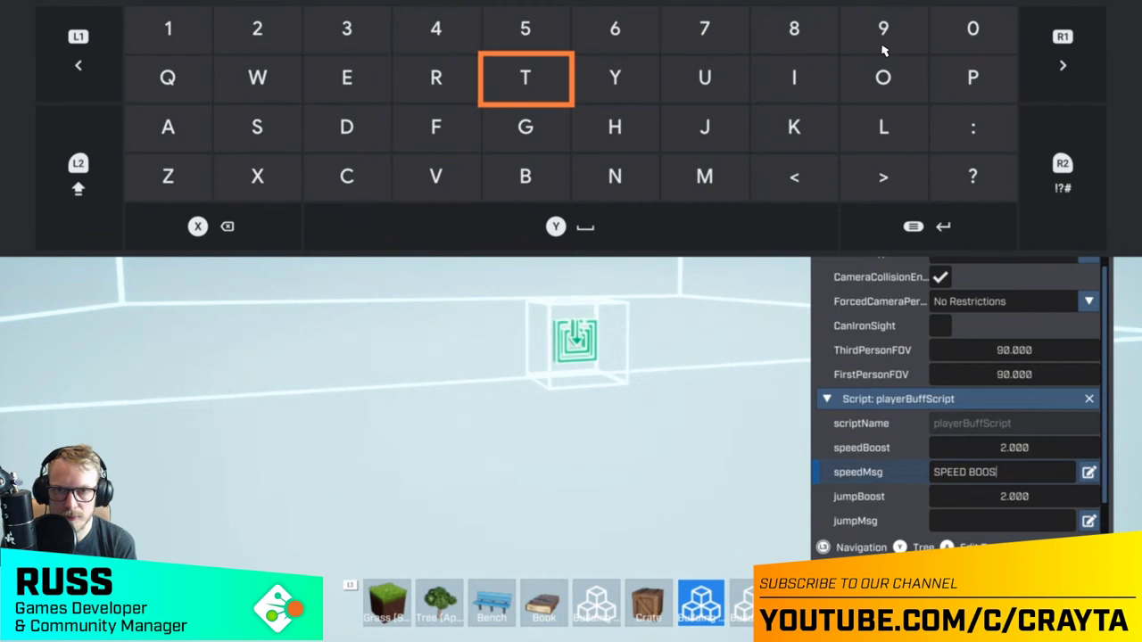
pyautogui.press('Return')
# - Begin playerBuffScript's jumpMsg with "JUM" in capitals
pyautogui.press('Down')
pyautogui.press('Down')
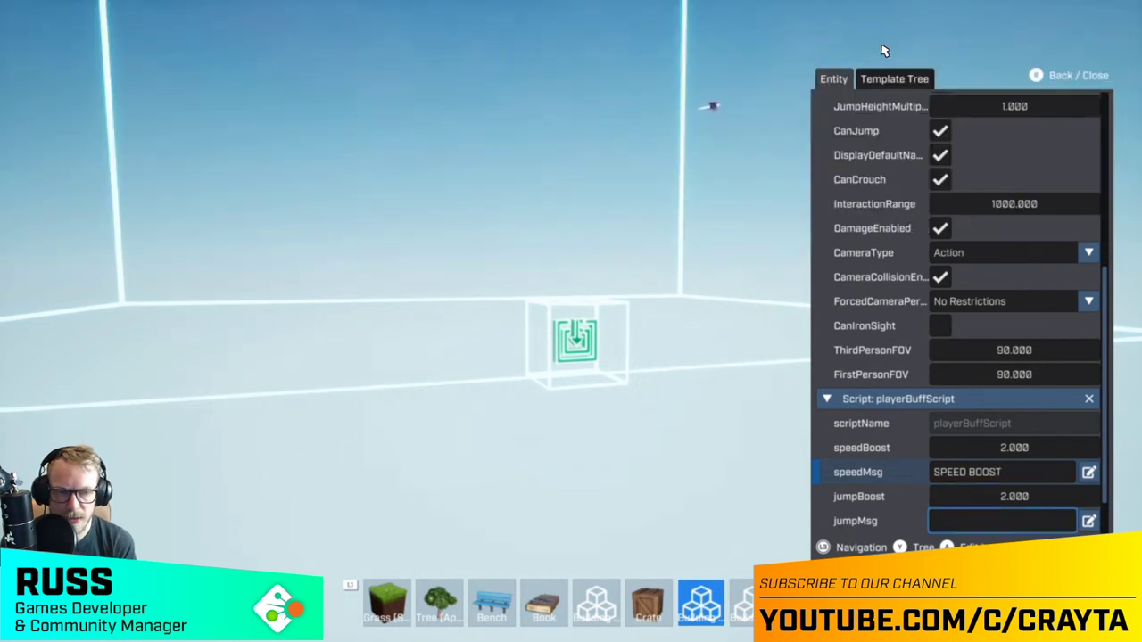
pyautogui.press('Return')
pyautogui.press('shift')
pyautogui.press('Right')
pyautogui.press('Right')
pyautogui.press('Right')
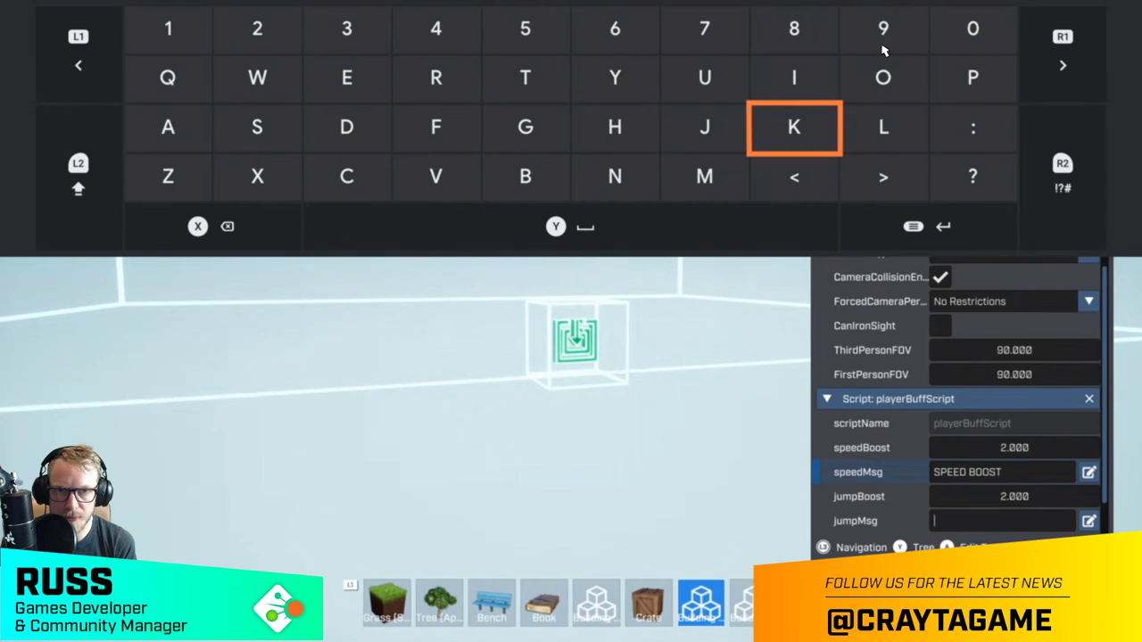
pyautogui.press('Left')
pyautogui.write('J')
pyautogui.press('Up')
pyautogui.write('U')
pyautogui.press('Down')
pyautogui.press('Down')
pyautogui.press('Down')
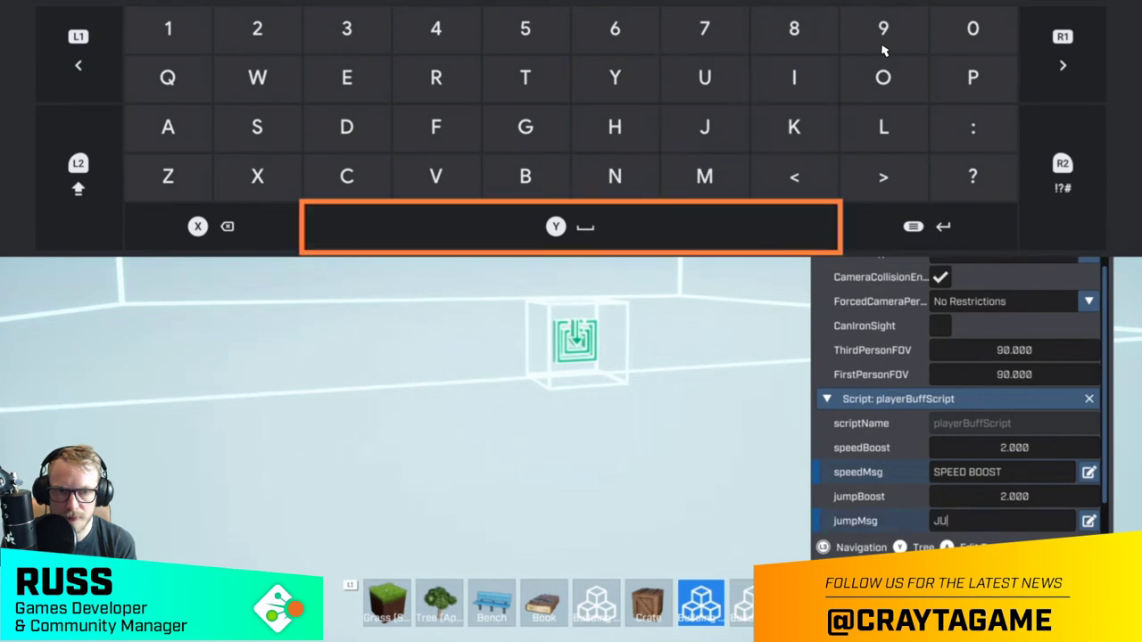
pyautogui.press('Up')
pyautogui.press('Right')
pyautogui.write('M')
pyautogui.press('Right')
pyautogui.press('Right')
pyautogui.press('Right')
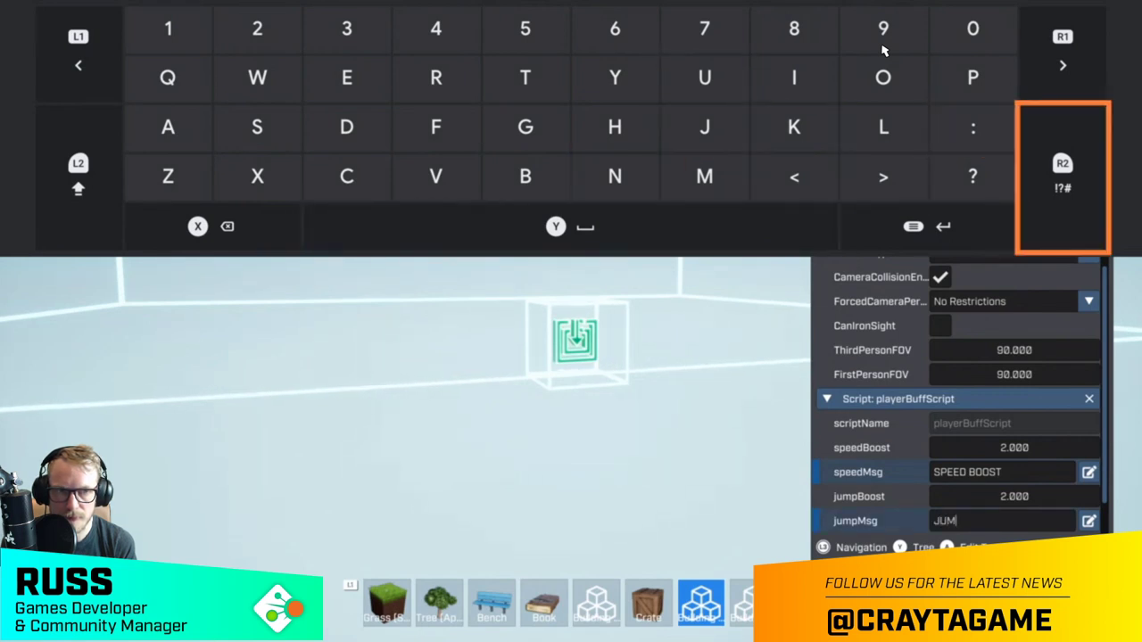
pyautogui.press('Up')
pyautogui.press('Left')
pyautogui.press('Down')
pyautogui.press('Down')
pyautogui.write(':')
pyautogui.press('Left')
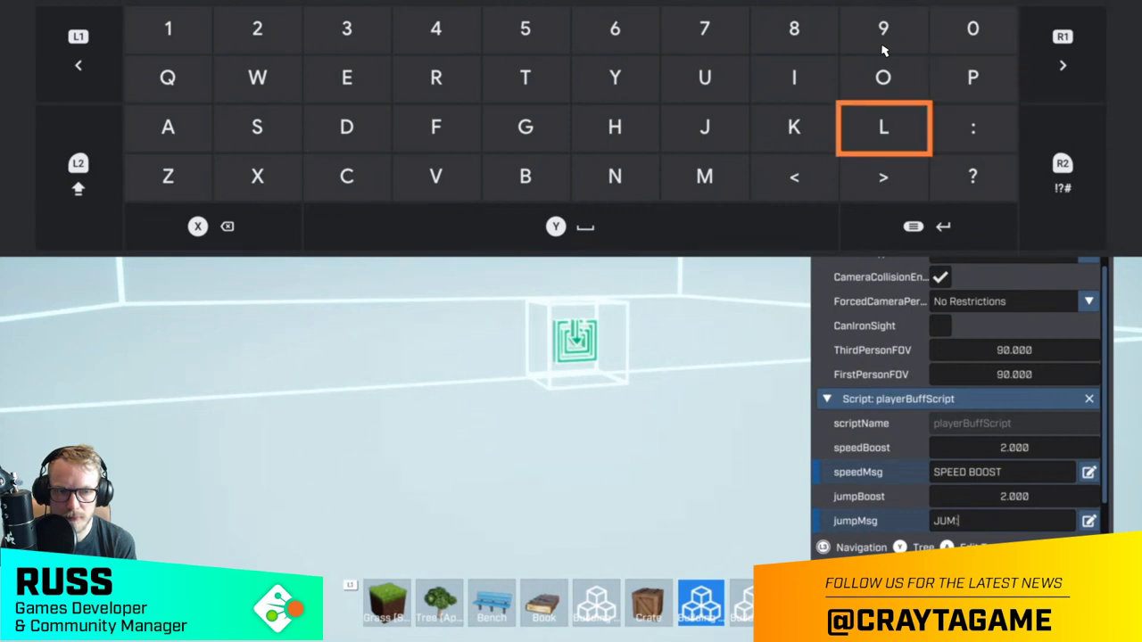
pyautogui.press('Right')
pyautogui.press('Up')
pyautogui.press('Up')
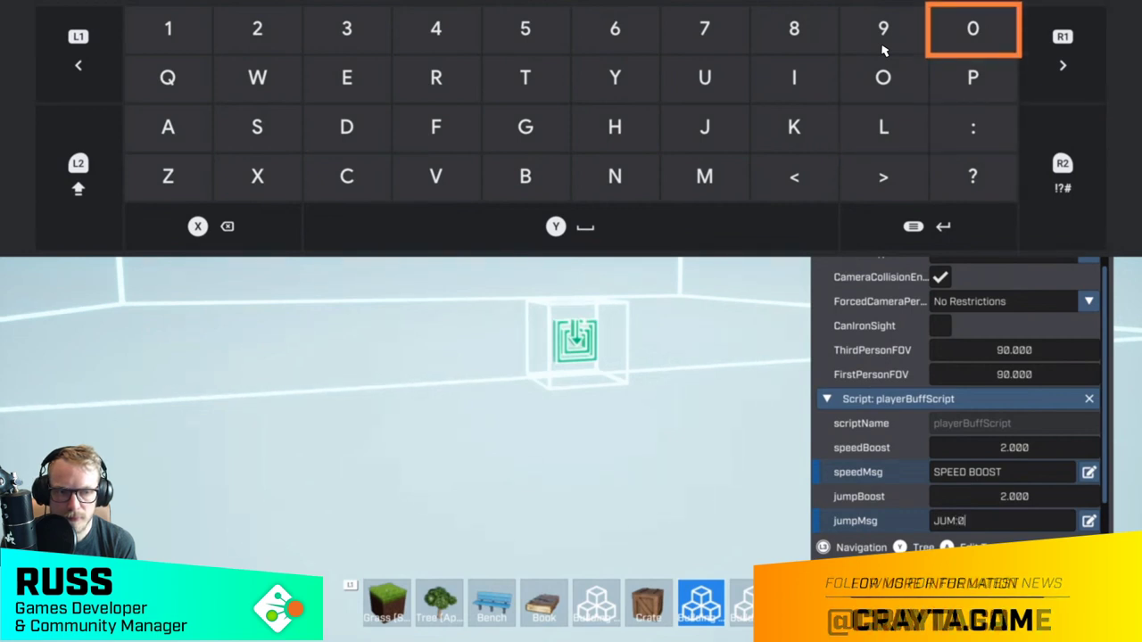
pyautogui.write('0')
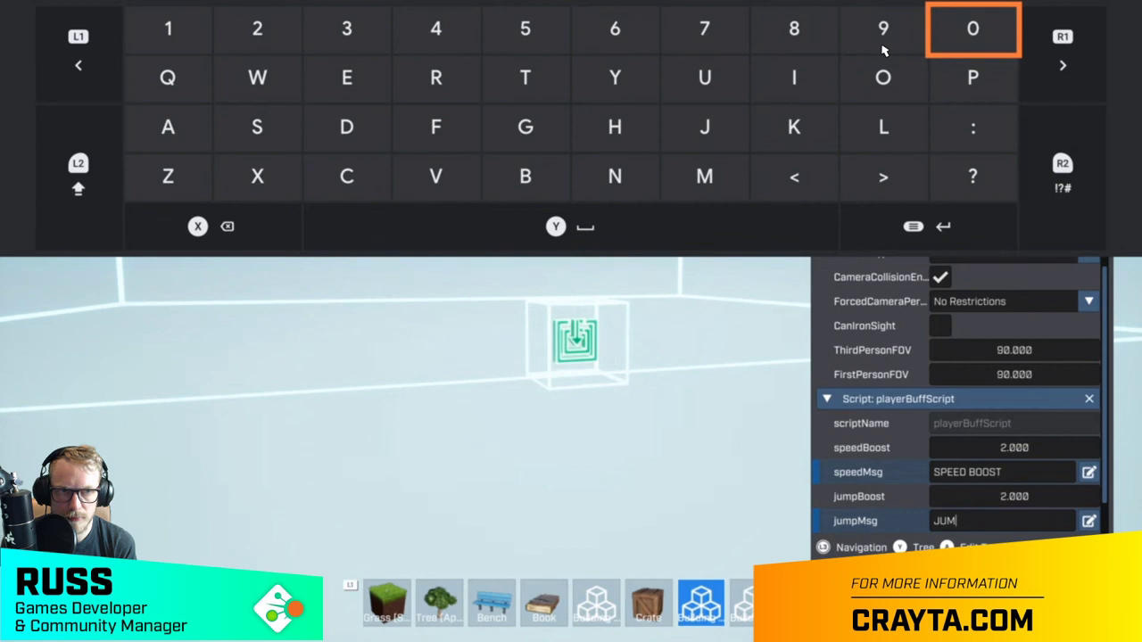
# - Finish playerBuffScript's jumpMsg in capitals so that it reads "JUMP BOOST", and confirm the text
pyautogui.press('Down')
pyautogui.press('Left')
pyautogui.press('Left')
pyautogui.press('Left')
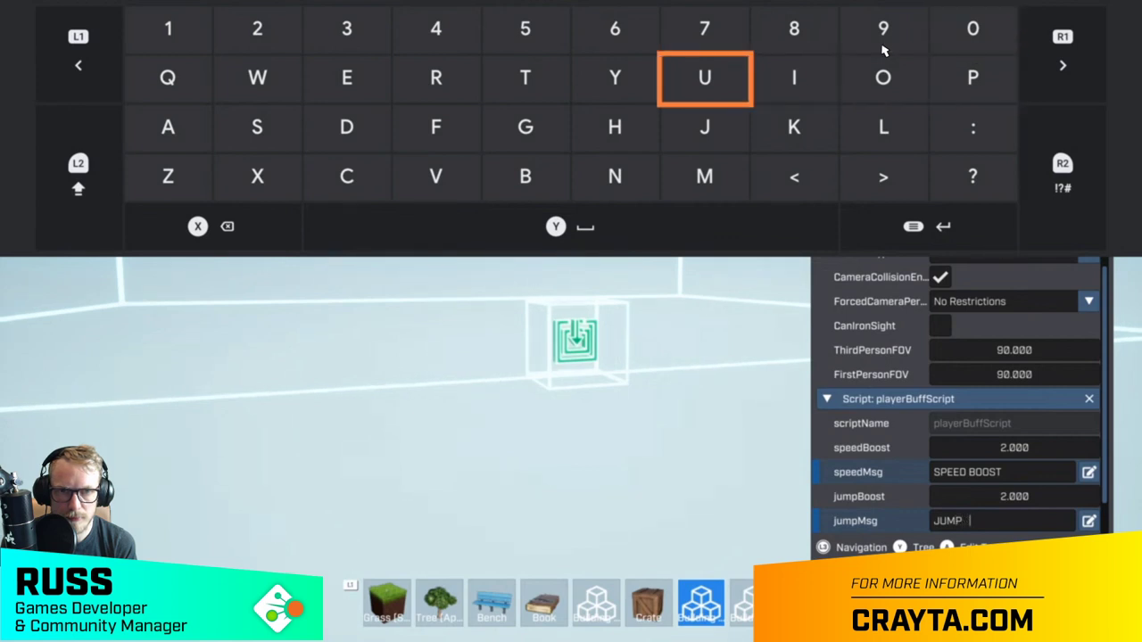
pyautogui.press('Left')
pyautogui.press('Left')
pyautogui.press('Down')
pyautogui.press('Down')
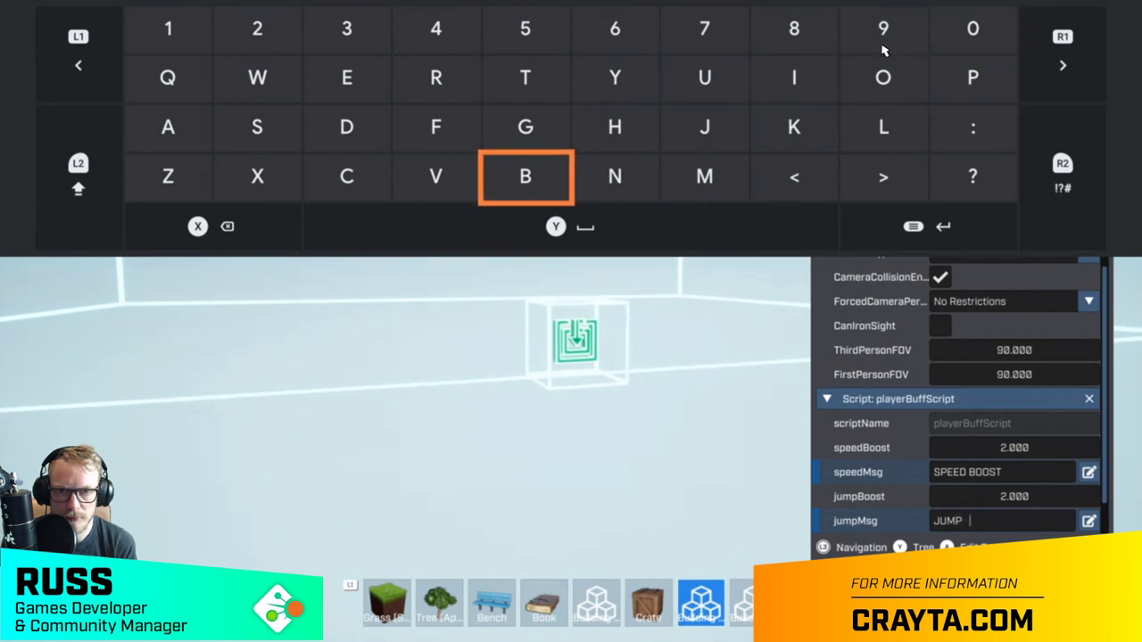
pyautogui.write('B')
pyautogui.press('Right')
pyautogui.press('Right')
pyautogui.press('Up')
pyautogui.press('Right')
pyautogui.press('Right')
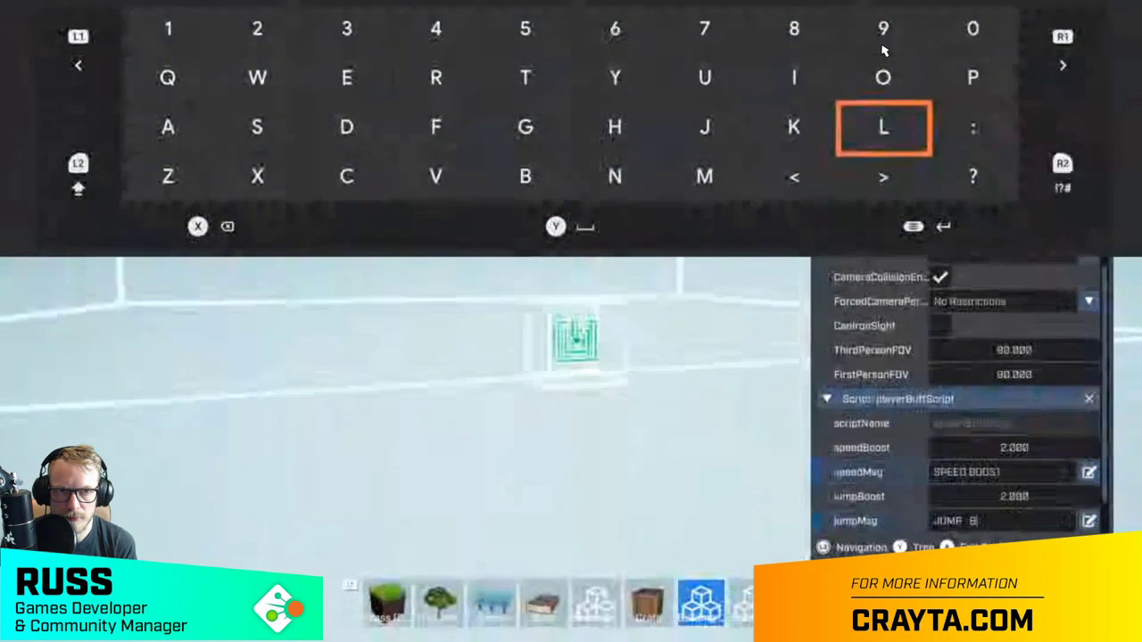
pyautogui.press('Up')
pyautogui.write('OO')
pyautogui.press('Left')
pyautogui.press('Left')
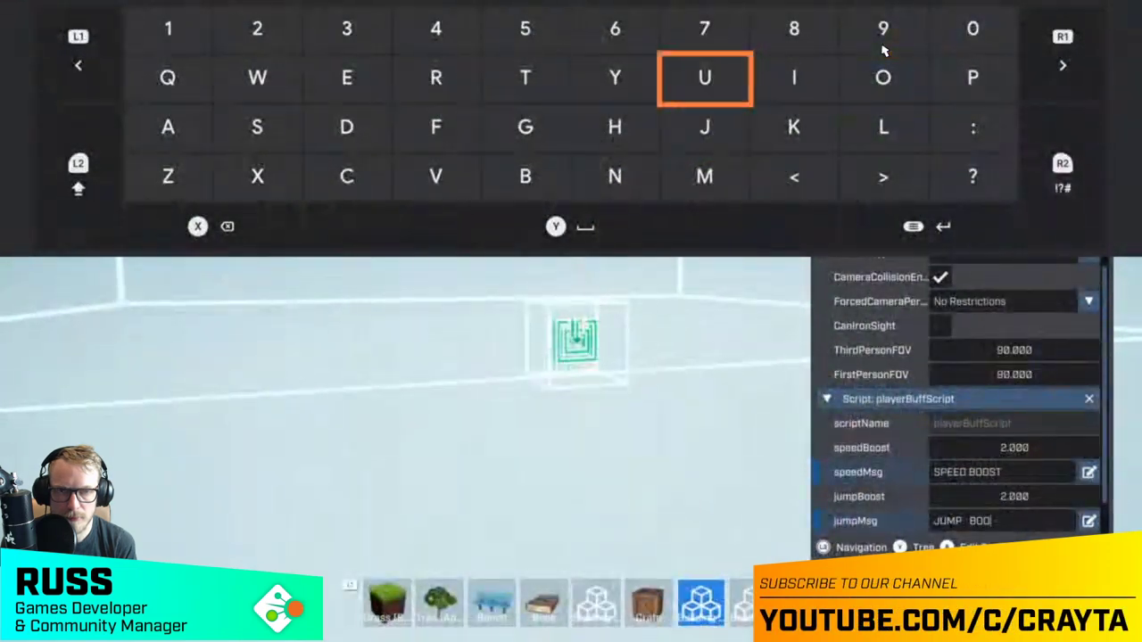
pyautogui.press('Left')
pyautogui.press('Left')
pyautogui.press('Left')
pyautogui.press('Left')
pyautogui.press('Left')
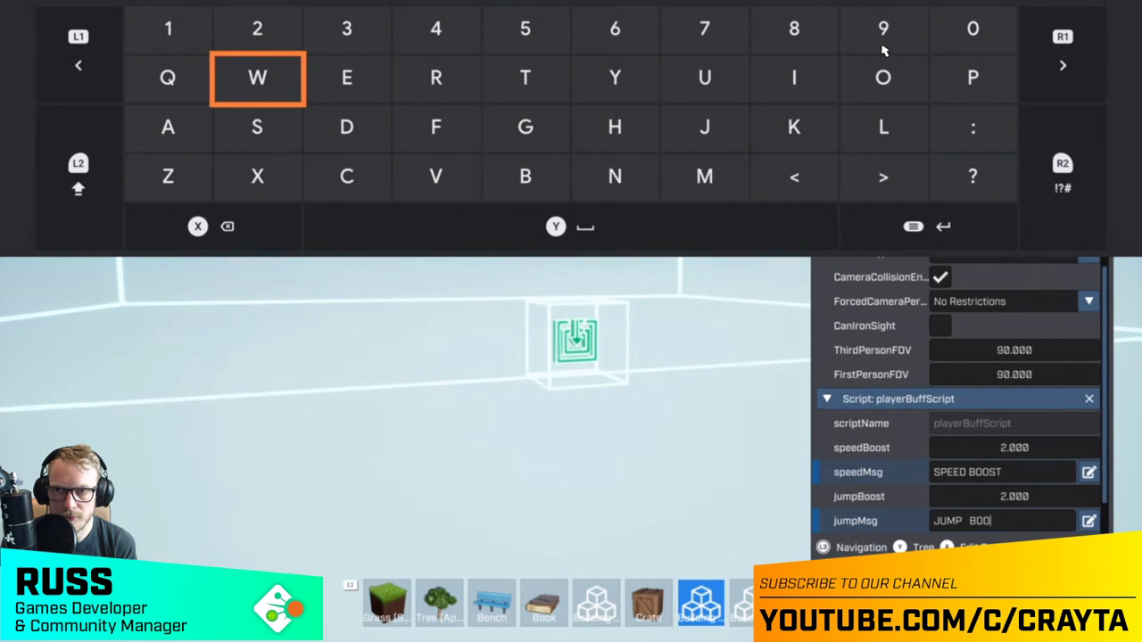
pyautogui.press('Down')
pyautogui.write('S')
pyautogui.press('Right')
pyautogui.press('Right')
pyautogui.press('Right')
pyautogui.press('Up')
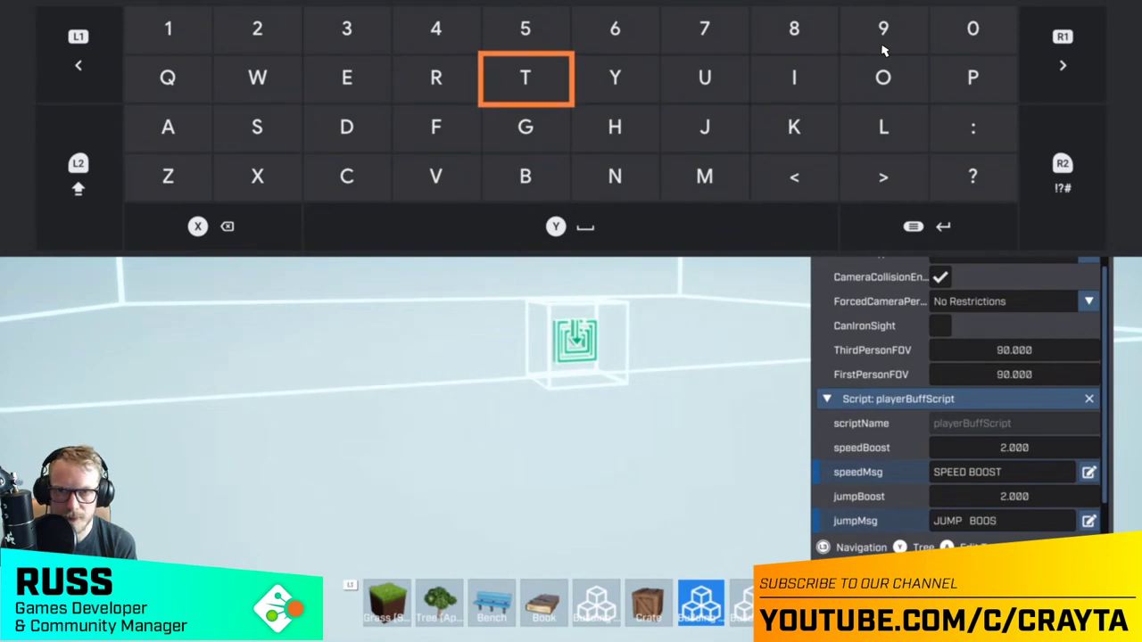
pyautogui.press('Return')
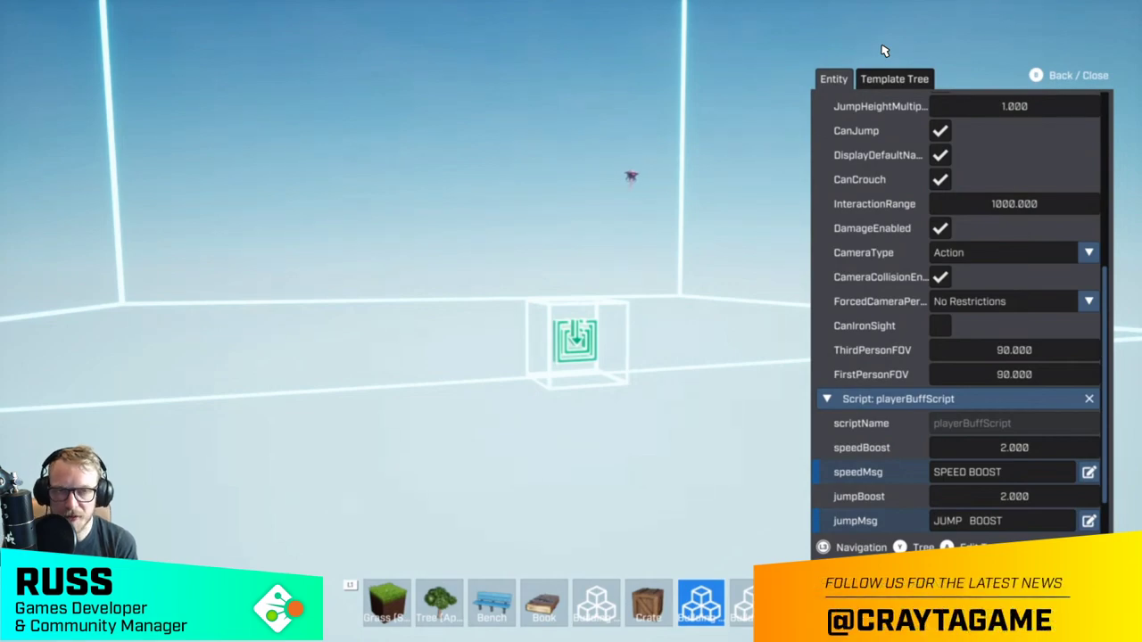
# - Leave the Player template and open the properties of the wooden crate beside the blue bench
pyautogui.press('Escape')
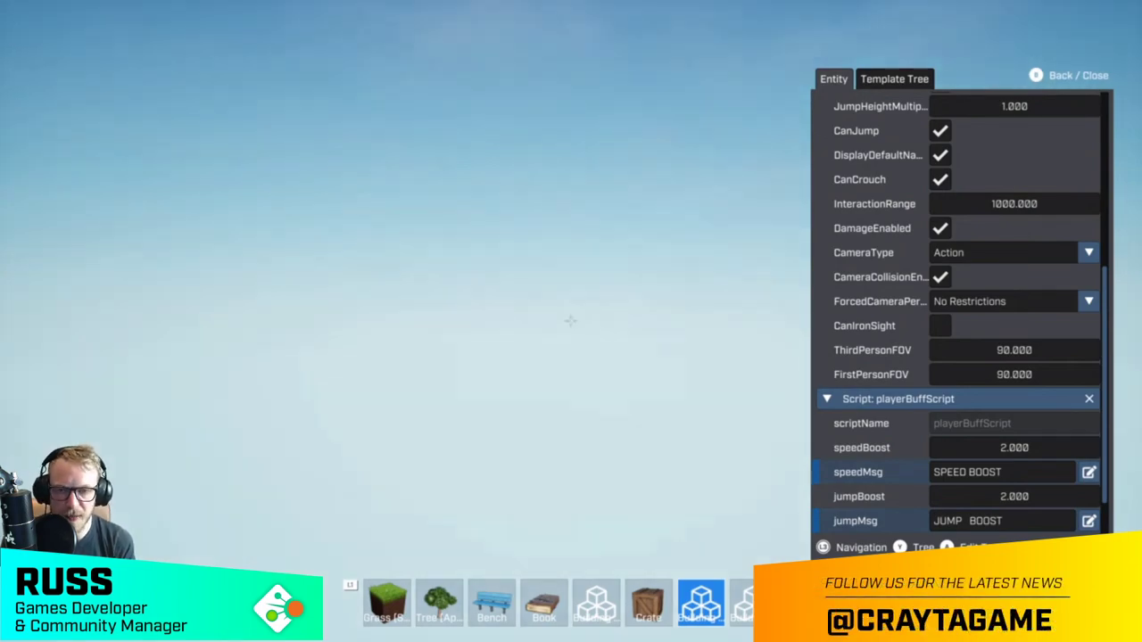
pyautogui.press('w')
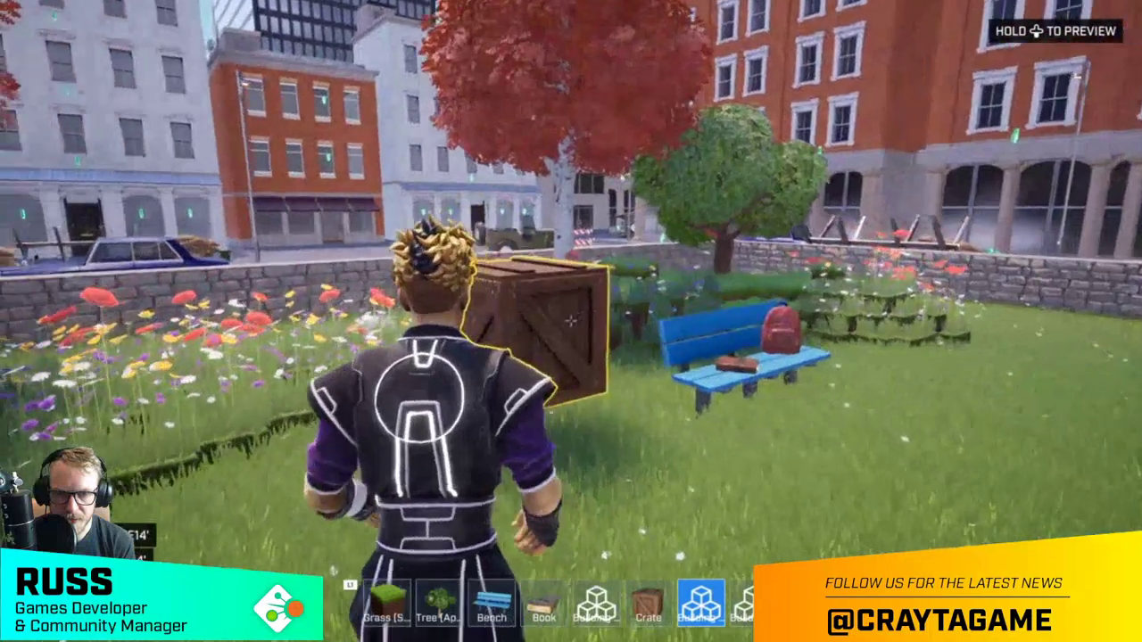
pyautogui.press('f')
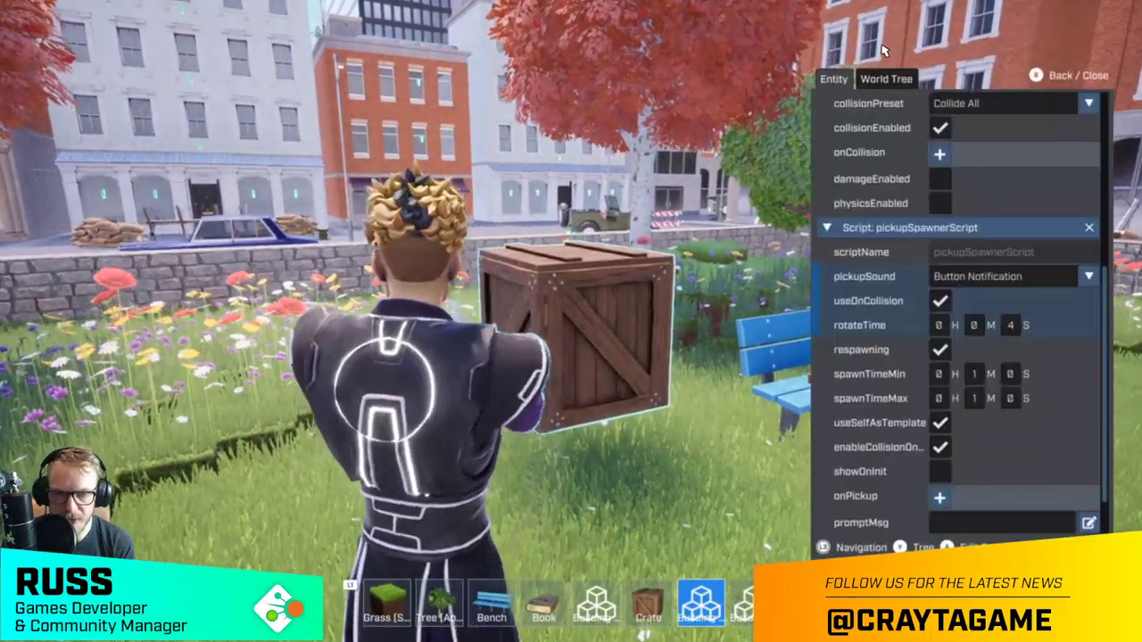
# - Add an event entry to the crate's onCollision property and expand it
pyautogui.scroll(5, 883, 51)
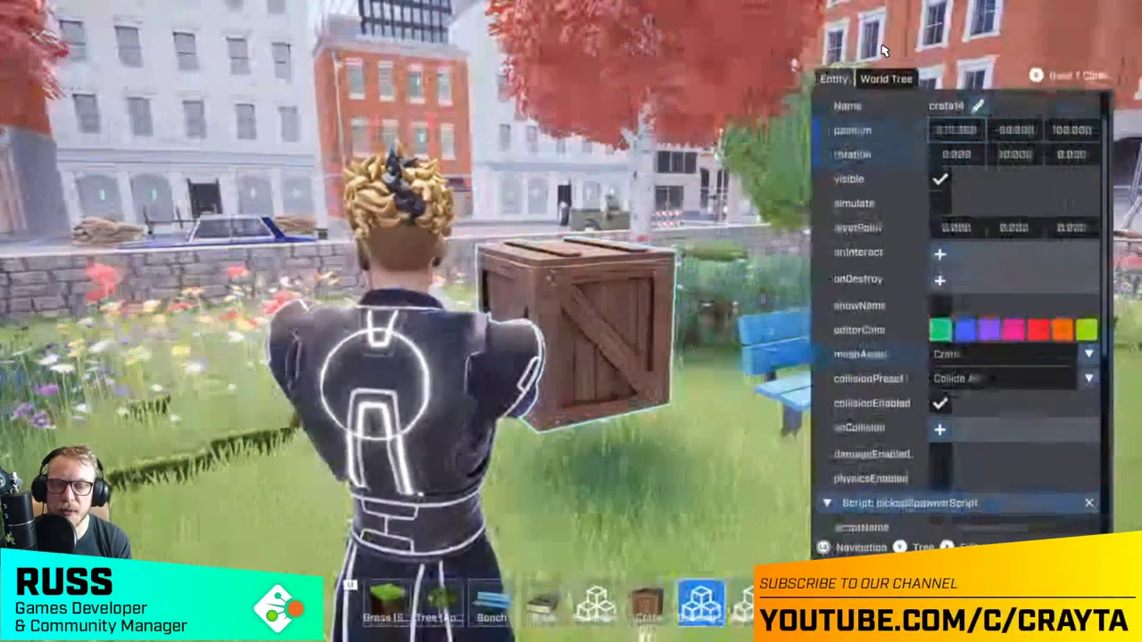
pyautogui.press('Down')
pyautogui.press('Down')
pyautogui.press('Down')
pyautogui.press('Down')
pyautogui.press('Down')
pyautogui.press('Down')
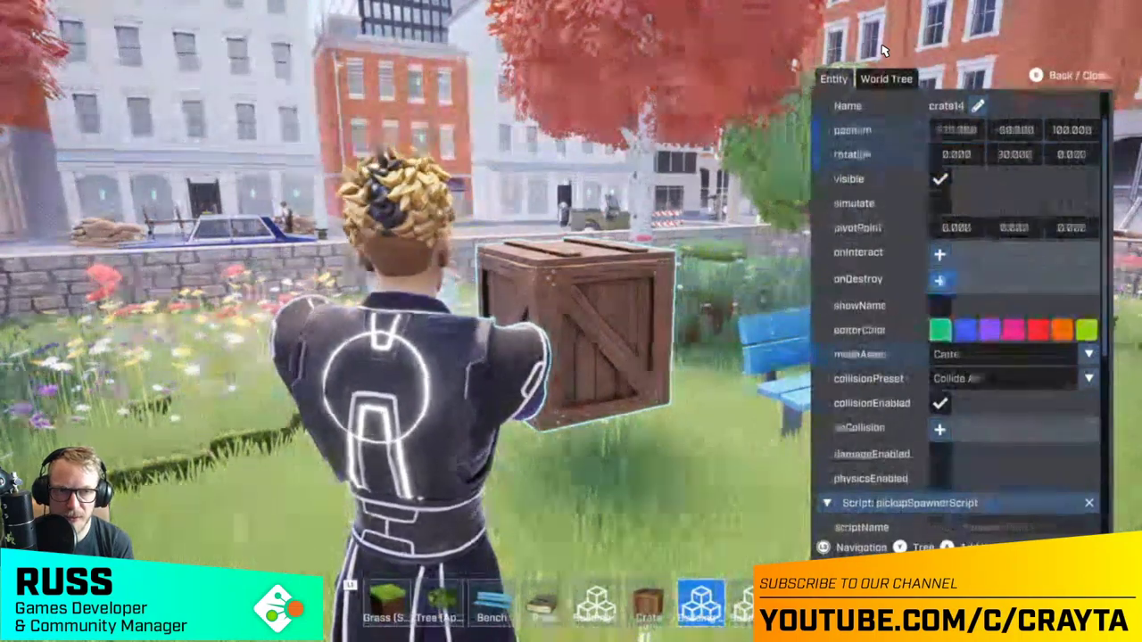
pyautogui.press('Down')
pyautogui.press('Down')
pyautogui.press('Down')
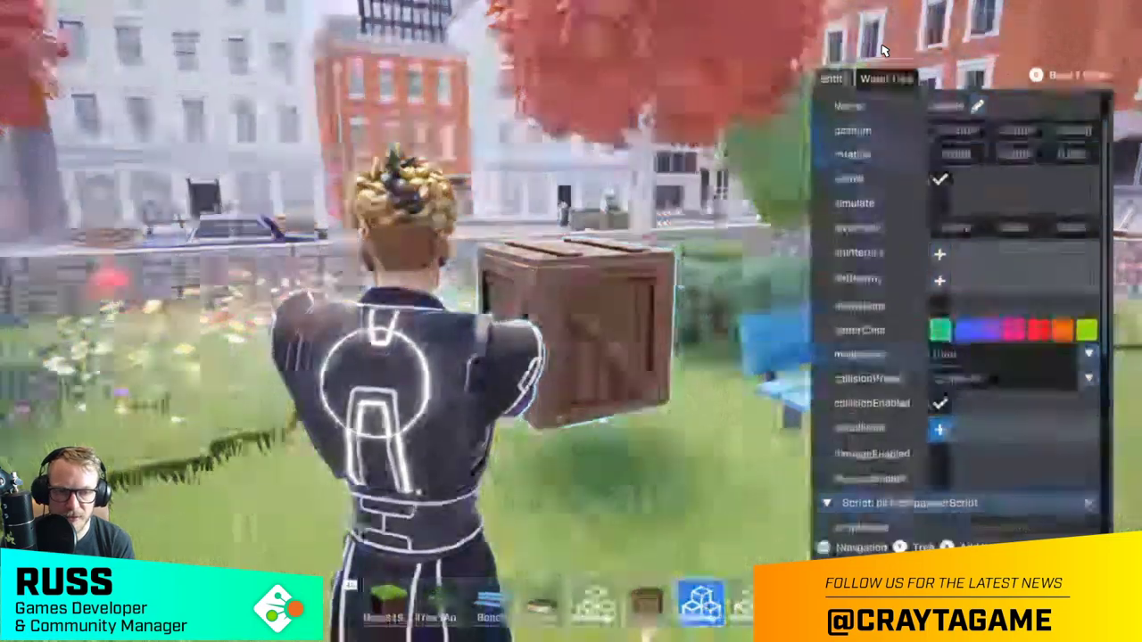
pyautogui.press('Return')
pyautogui.press('Up')
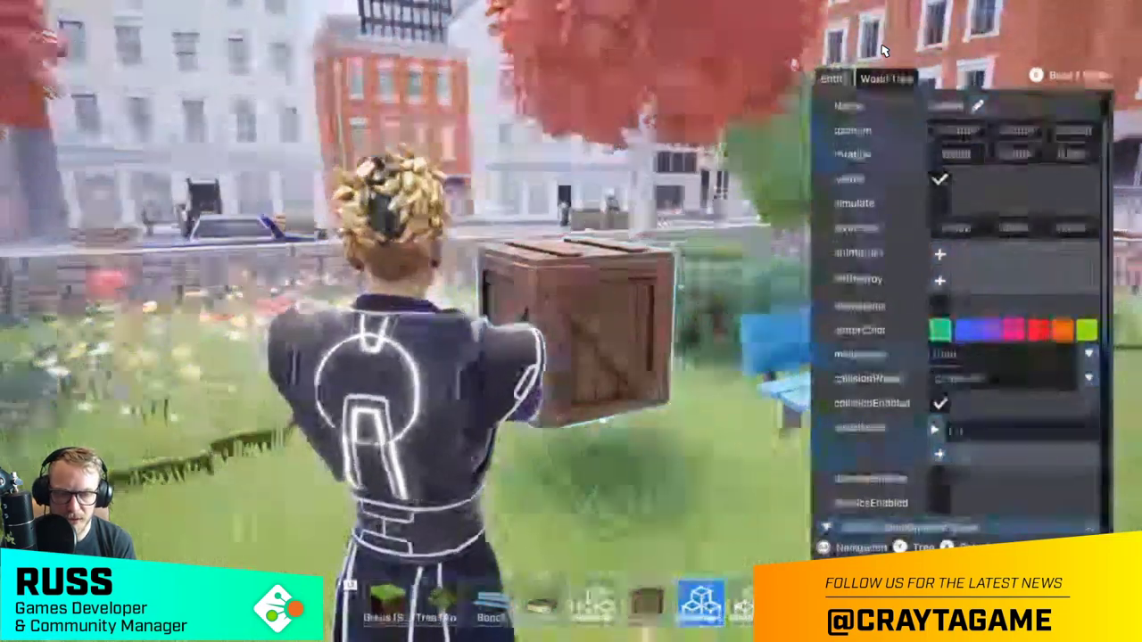
pyautogui.press('Return')
# - Set the onCollision entry's entity to Player from Instances of Template Player
pyautogui.press('Down')
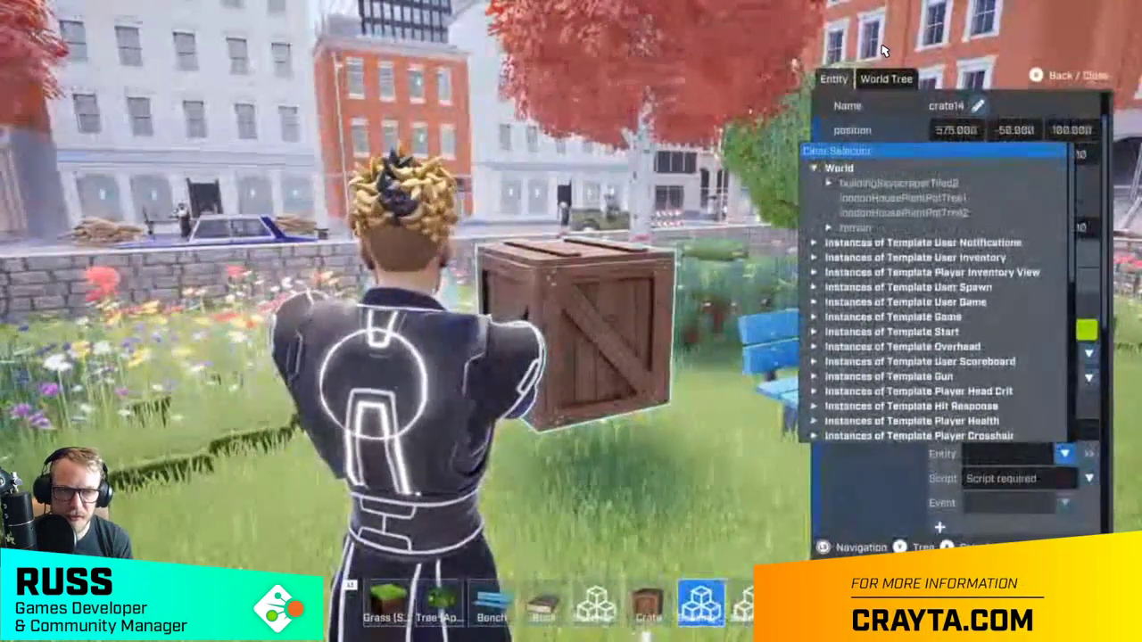
pyautogui.press('Down')
pyautogui.press('Down')
pyautogui.press('Down')
pyautogui.press('Down')
pyautogui.press('Down')
pyautogui.press('Down')
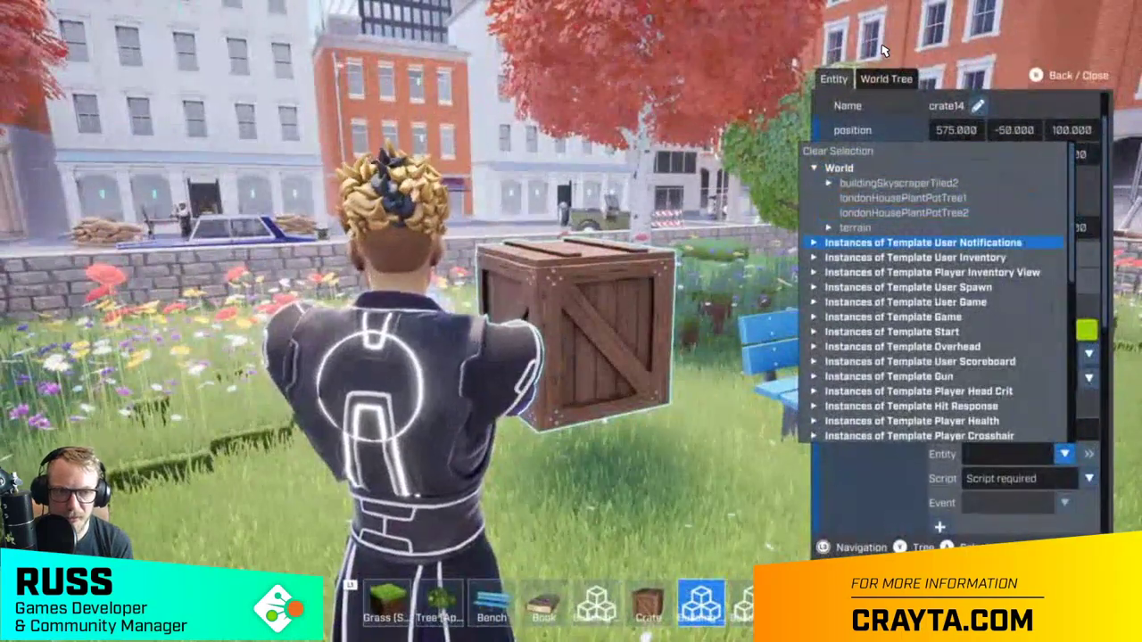
pyautogui.press('Down')
pyautogui.press('Down')
pyautogui.press('Down')
pyautogui.press('Down')
pyautogui.press('Down')
pyautogui.press('Down')
pyautogui.press('Down')
pyautogui.press('Down')
pyautogui.press('Down')
pyautogui.press('Down')
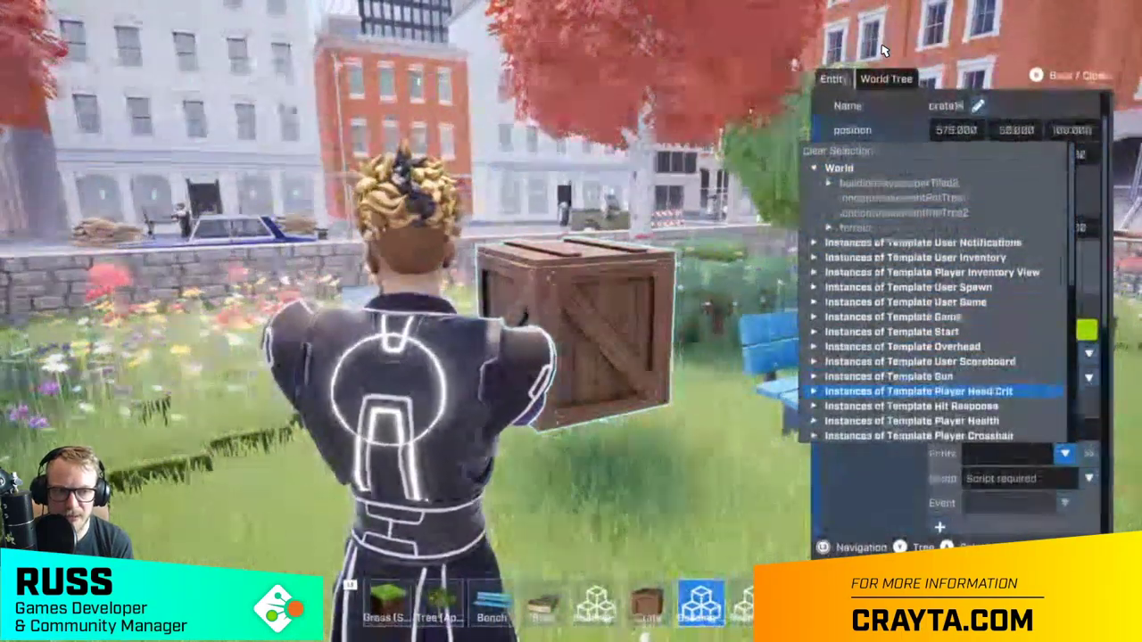
pyautogui.press('Right')
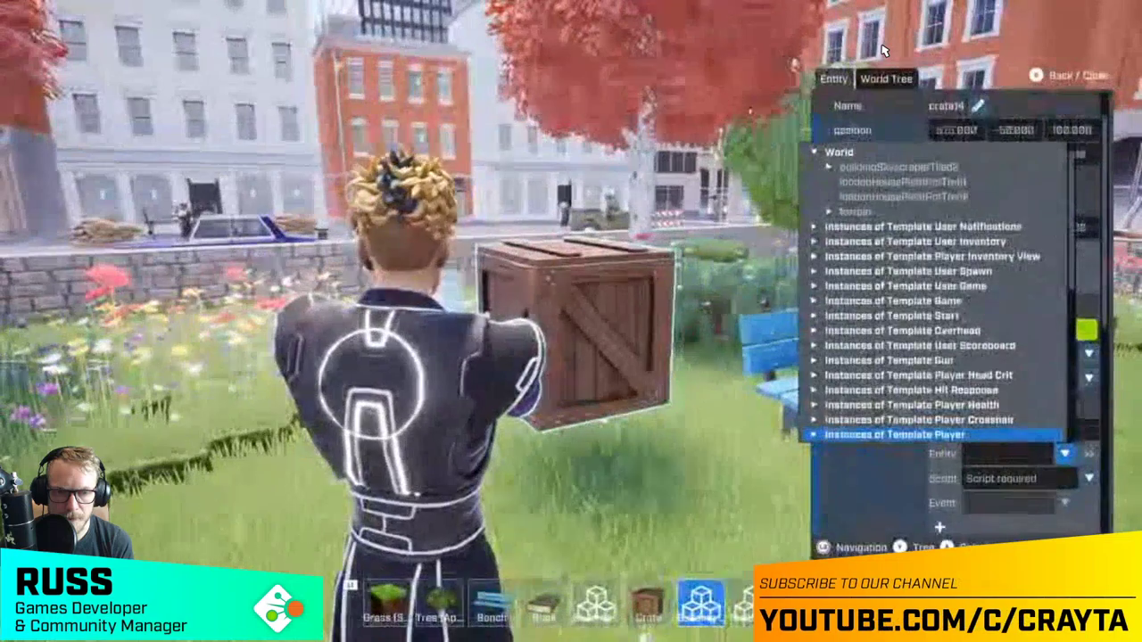
pyautogui.press('Down')
pyautogui.press('Return')
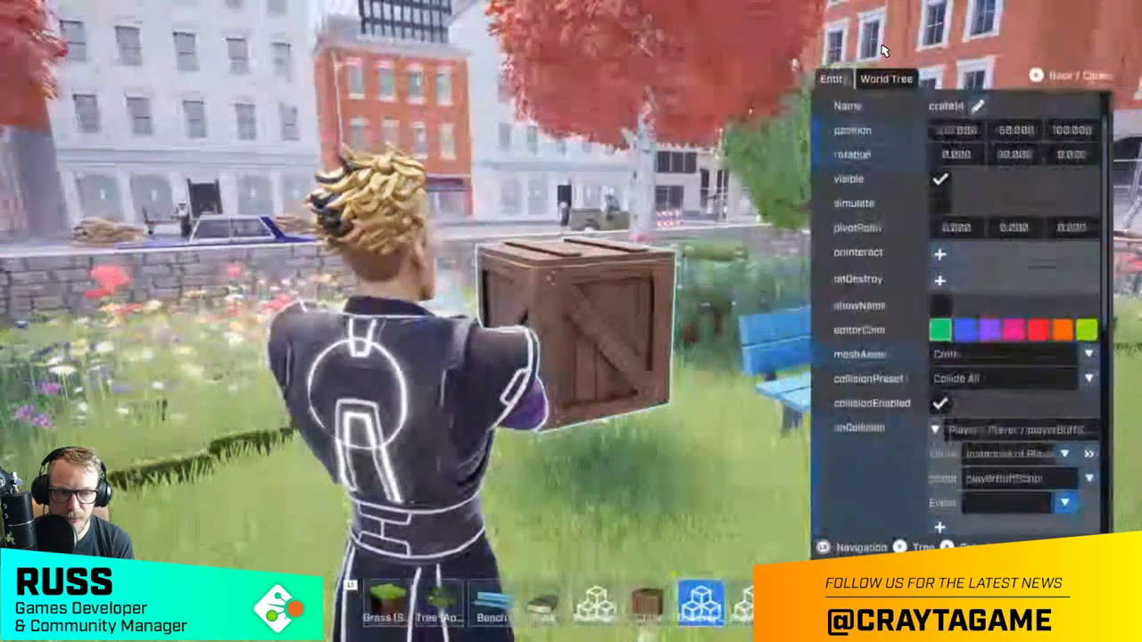
# - Assign playerBuffScript's SpeedBoost event to the crate's onCollision entry and close the properties
pyautogui.press('Return')
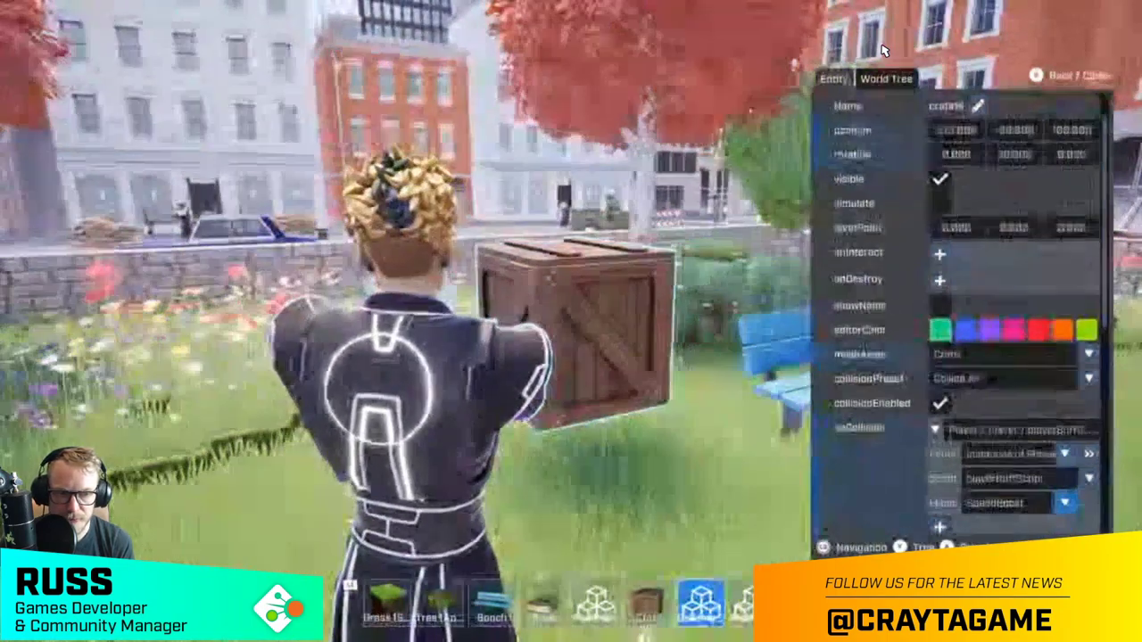
pyautogui.press('Down')
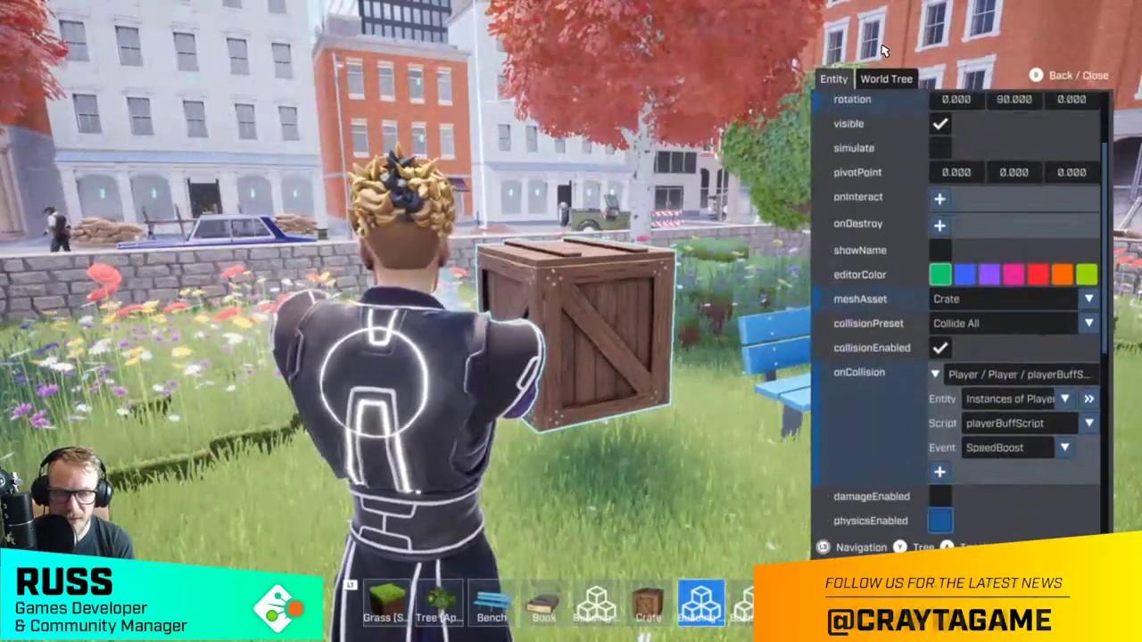
pyautogui.press('Escape')
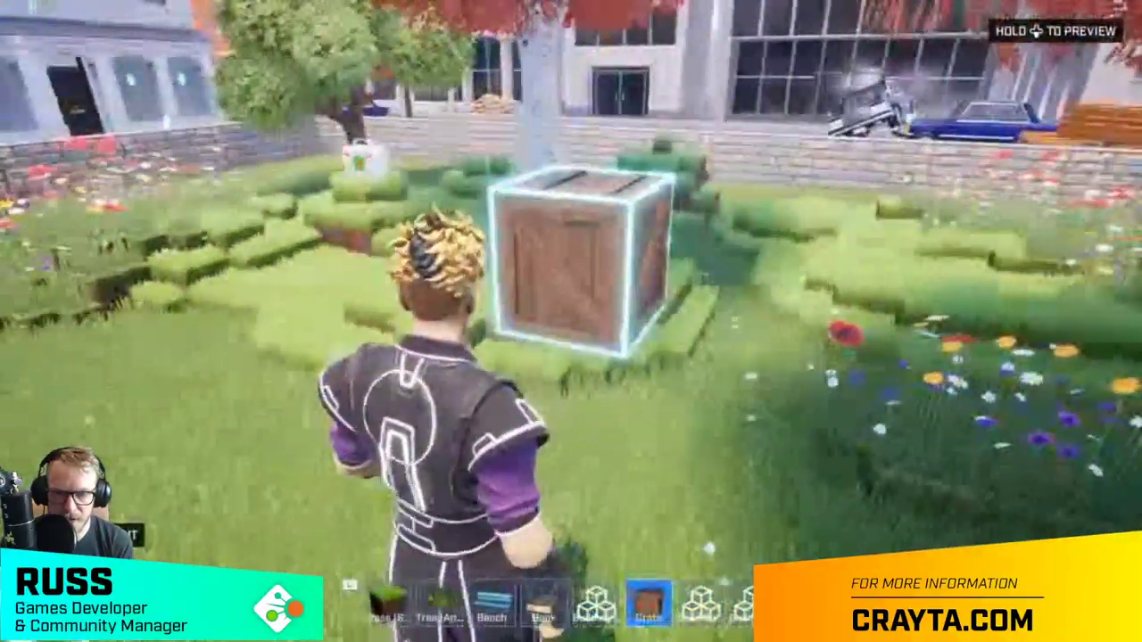
# - Place a second wooden crate on the grass beside the stone wall and open its properties
pyautogui.press('w')
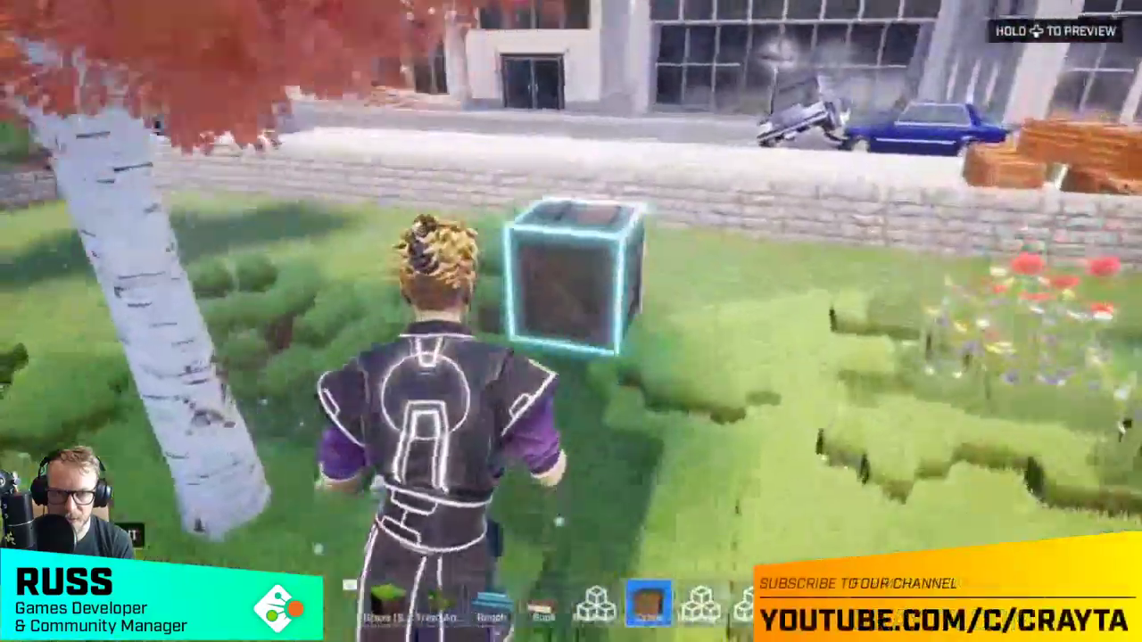
pyautogui.press('d')
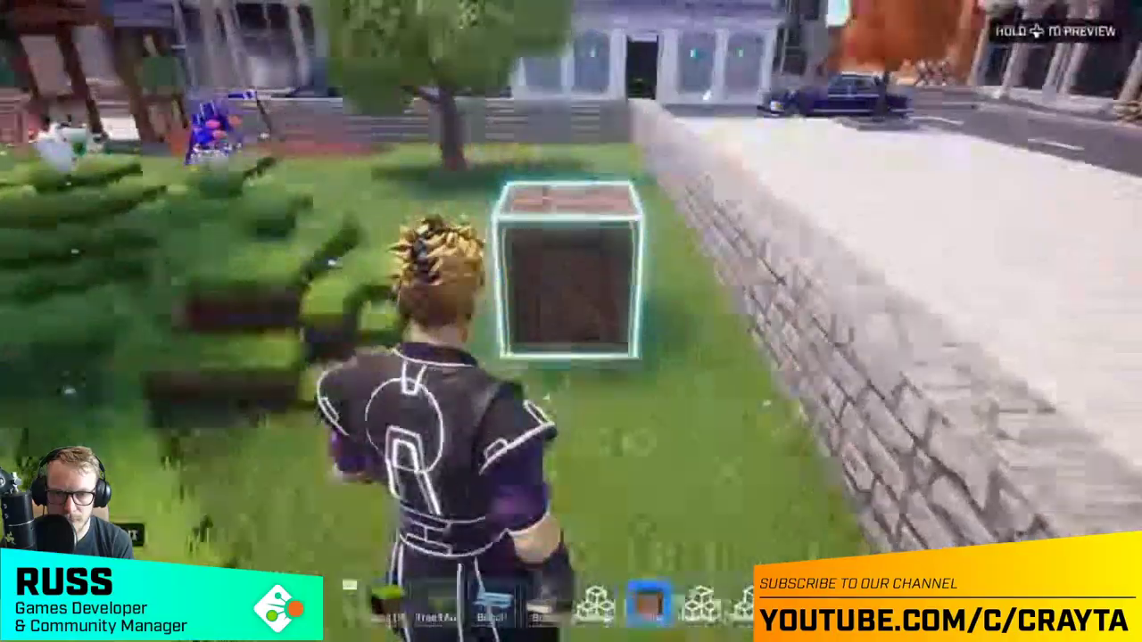
pyautogui.click(574, 321)
pyautogui.press('f')
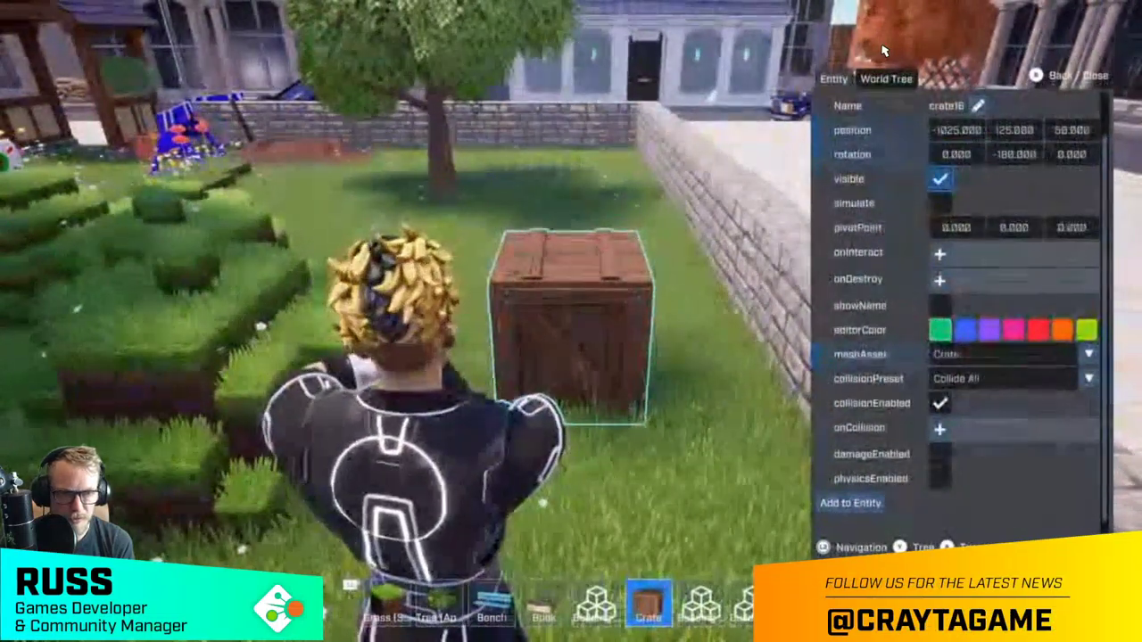
# - Add pickupSpawnerScript to the new crate beside the stone wall
pyautogui.press('Down')
pyautogui.press('Down')
pyautogui.press('Down')
pyautogui.press('Down')
pyautogui.press('Down')
pyautogui.press('Down')
pyautogui.press('Down')
pyautogui.press('Down')
pyautogui.press('Down')
pyautogui.press('Down')
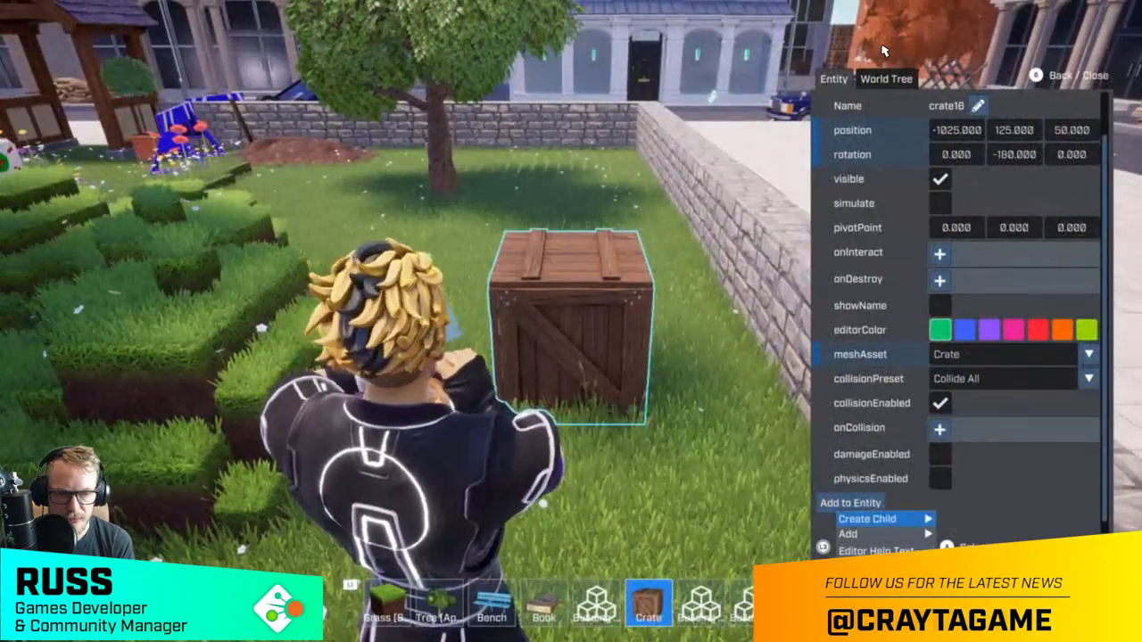
pyautogui.press('Down')
pyautogui.press('Right')
pyautogui.press('Right')
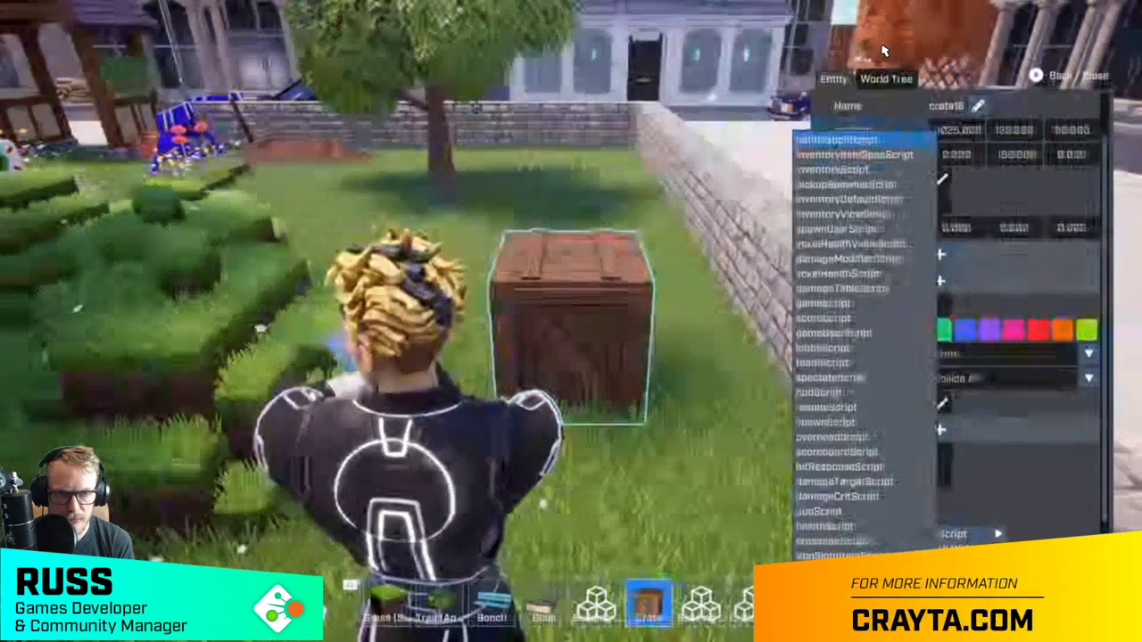
pyautogui.press('Down')
pyautogui.press('Down')
pyautogui.press('Down')
pyautogui.press('Return')
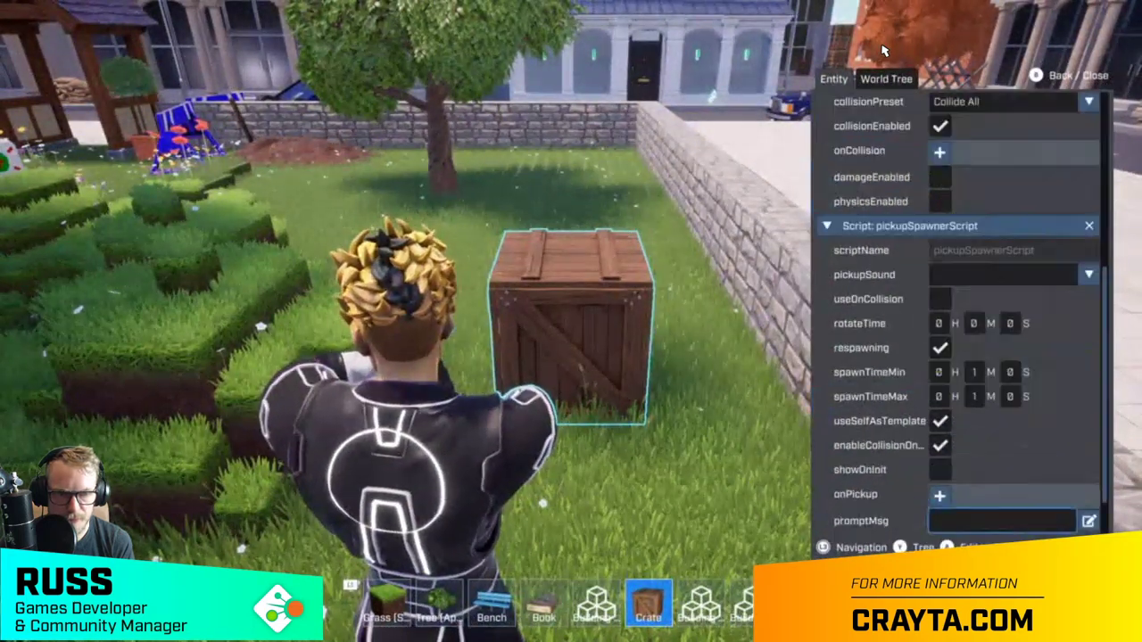
# - Enable useOnCollision in the crate's pickupSpawnerScript
pyautogui.press('Up')
pyautogui.press('Up')
pyautogui.press('Up')
pyautogui.press('Up')
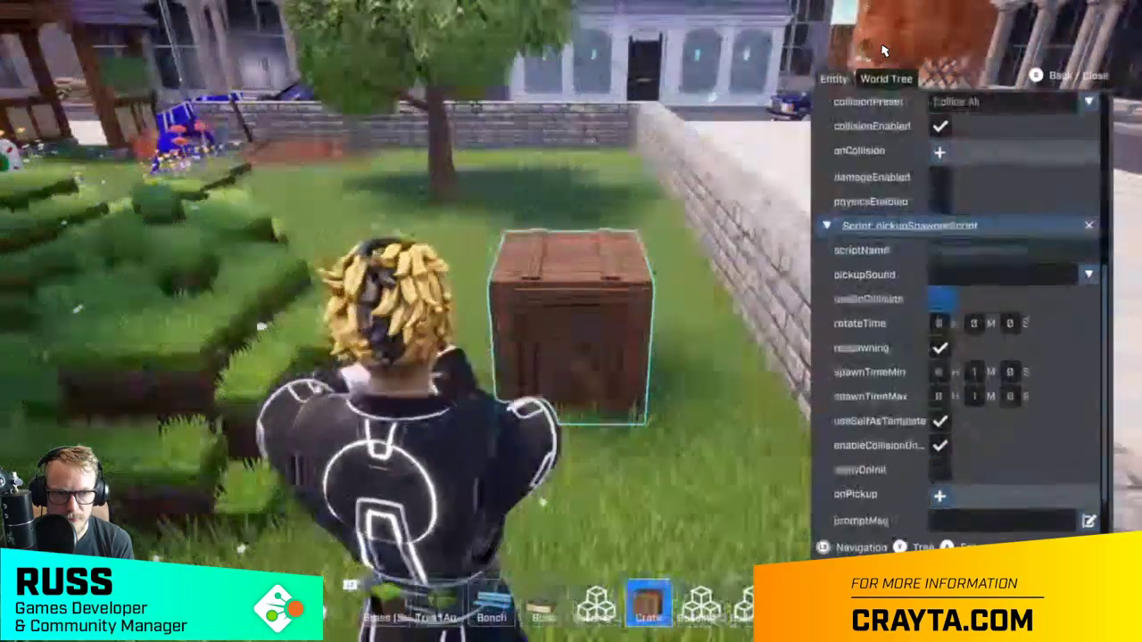
pyautogui.press('Down')
pyautogui.press('Down')
pyautogui.press('Up')
pyautogui.press('Up')
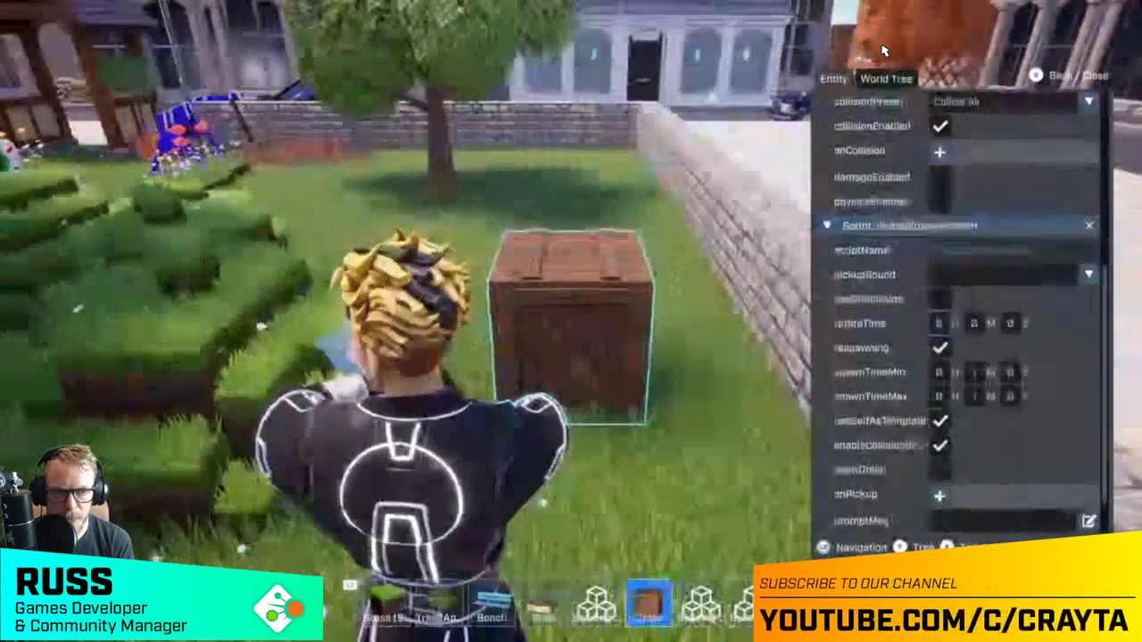
pyautogui.press('Return')
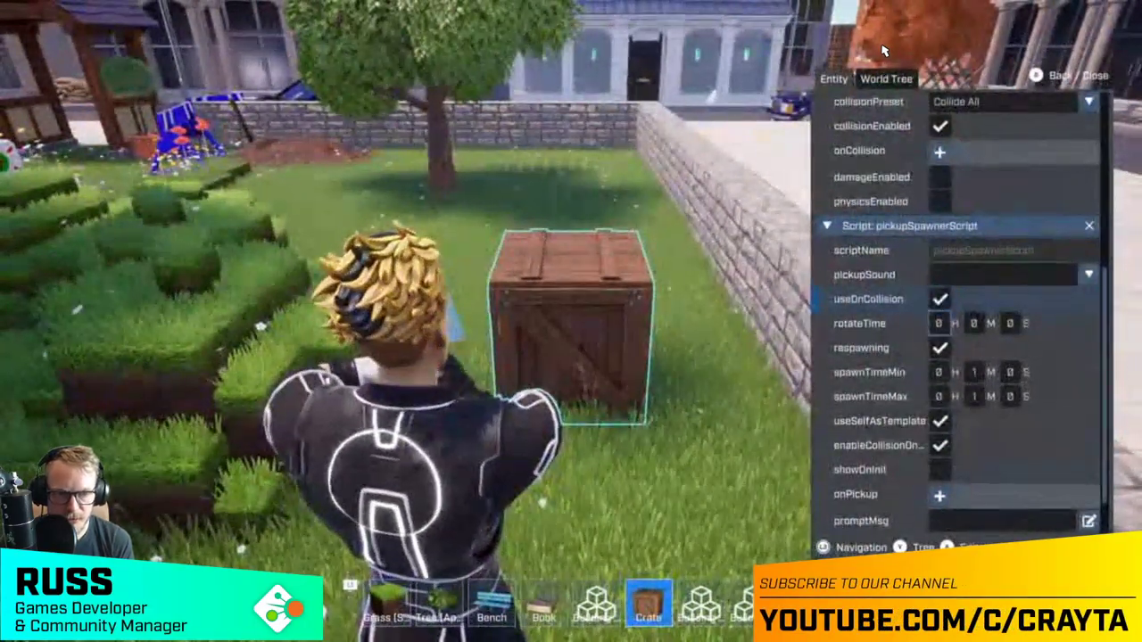
# - Set the pickup spawner's rotateTime to 4 seconds
pyautogui.press('Down')
pyautogui.press('Right')
pyautogui.press('Right')
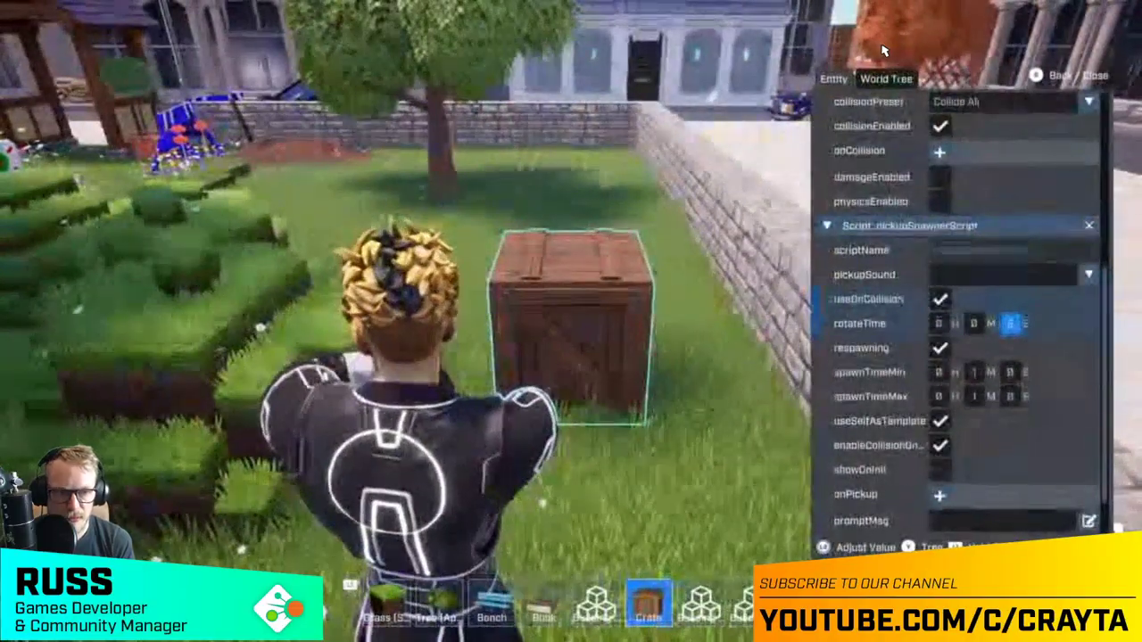
pyautogui.press('Return')
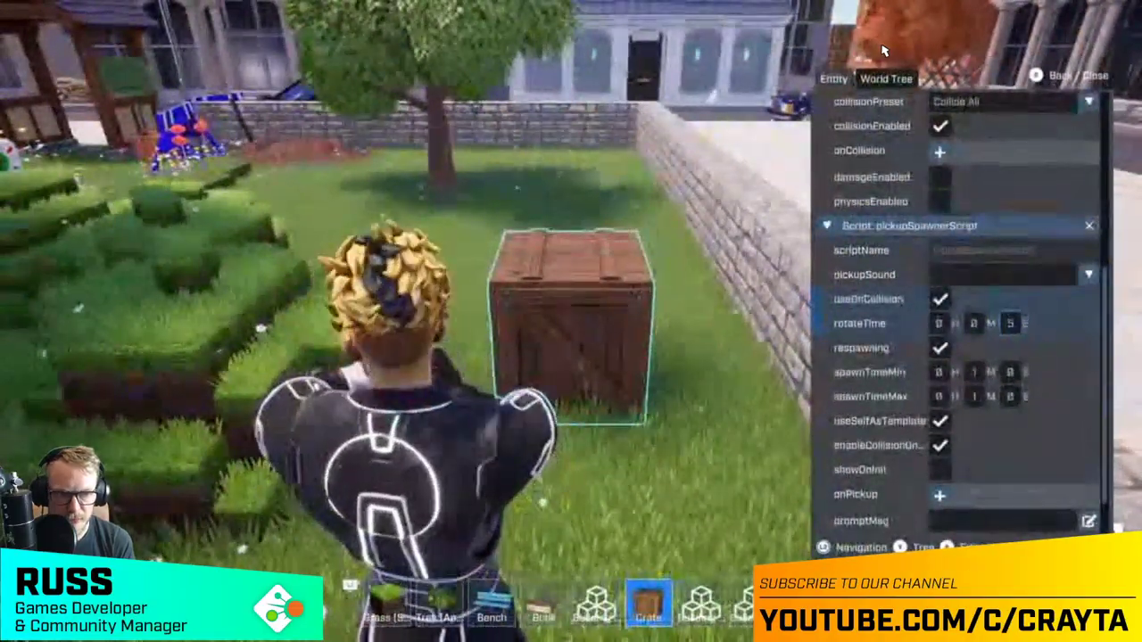
pyautogui.press('Return')
pyautogui.press('Down')
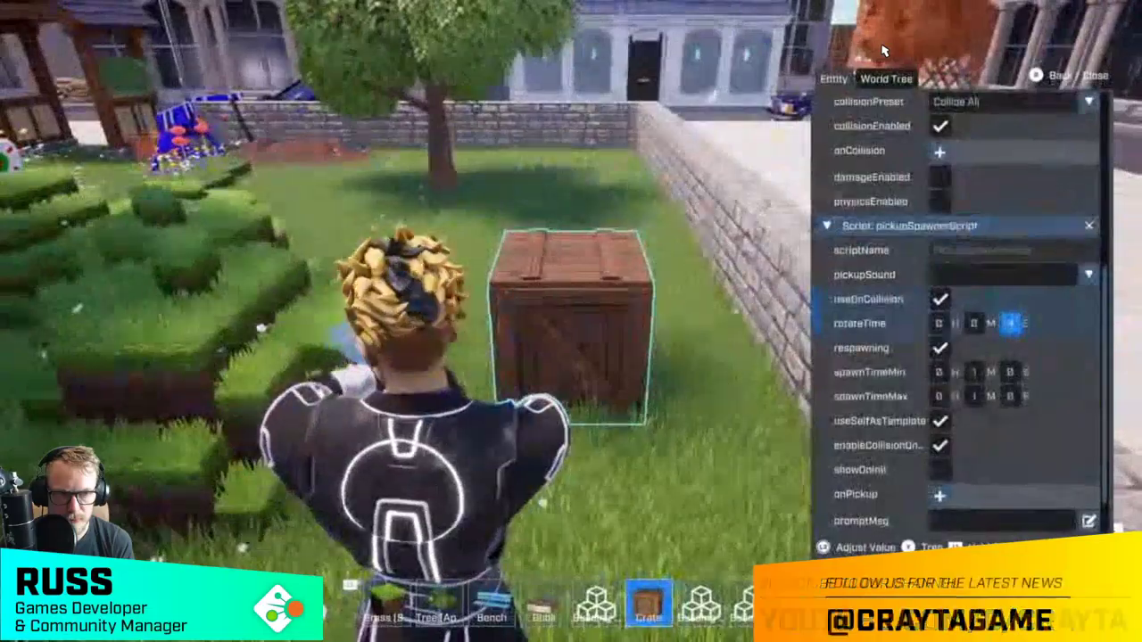
pyautogui.press('Return')
# - Set the minutes of both spawnTimeMin and spawnTimeMax to 0
pyautogui.press('Down')
pyautogui.press('Down')
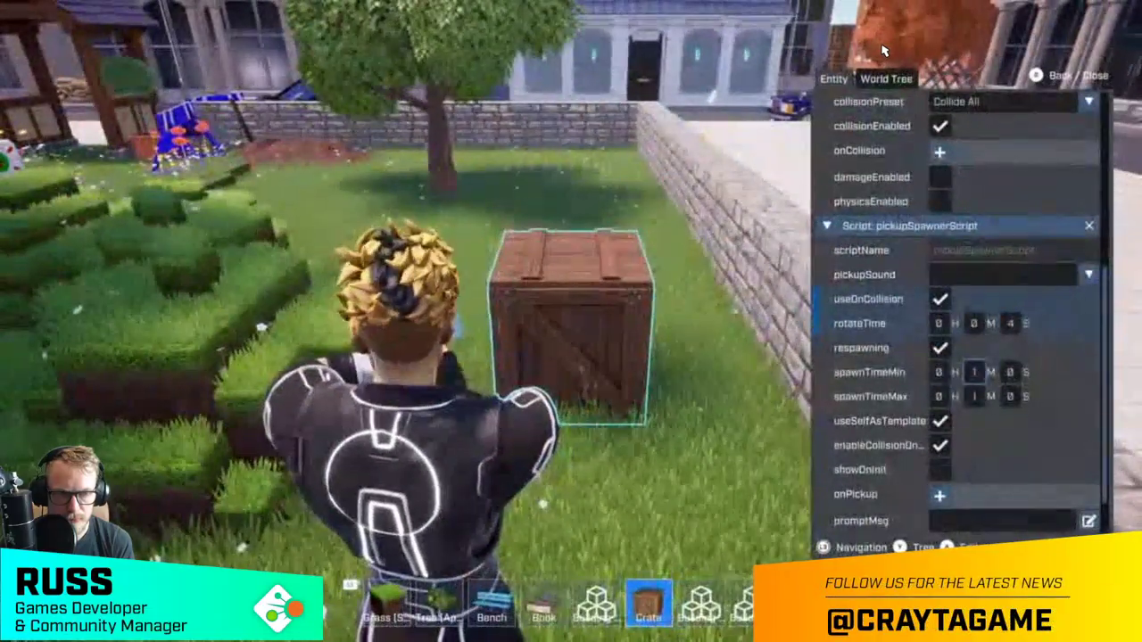
pyautogui.press('Return')
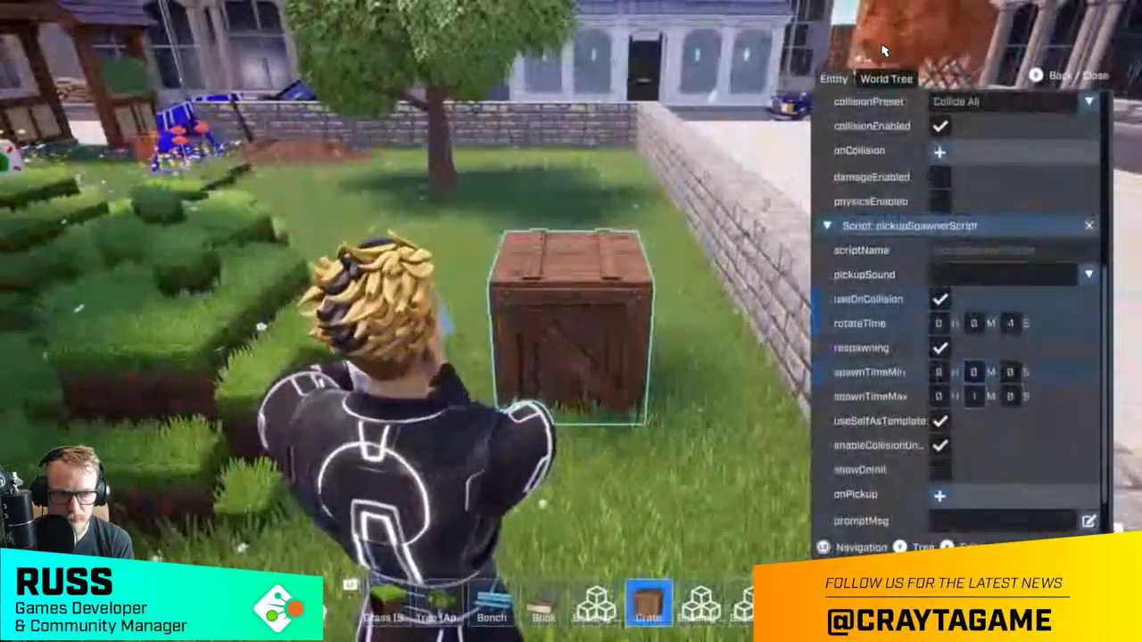
pyautogui.press('Down')
pyautogui.press('Return')
# - Set the seconds of both spawnTimeMin and spawnTimeMax to 20 and close the crate's properties
pyautogui.press('Down')
pyautogui.press('Return')
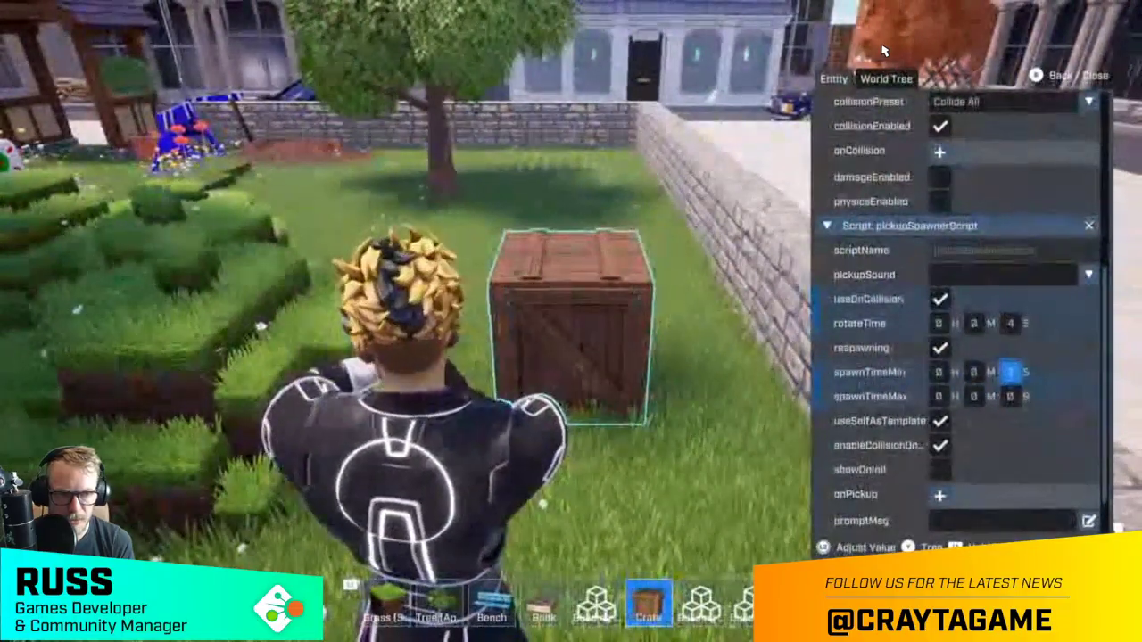
pyautogui.press('Up')
pyautogui.press('Up')
pyautogui.press('Up')
pyautogui.press('Up')
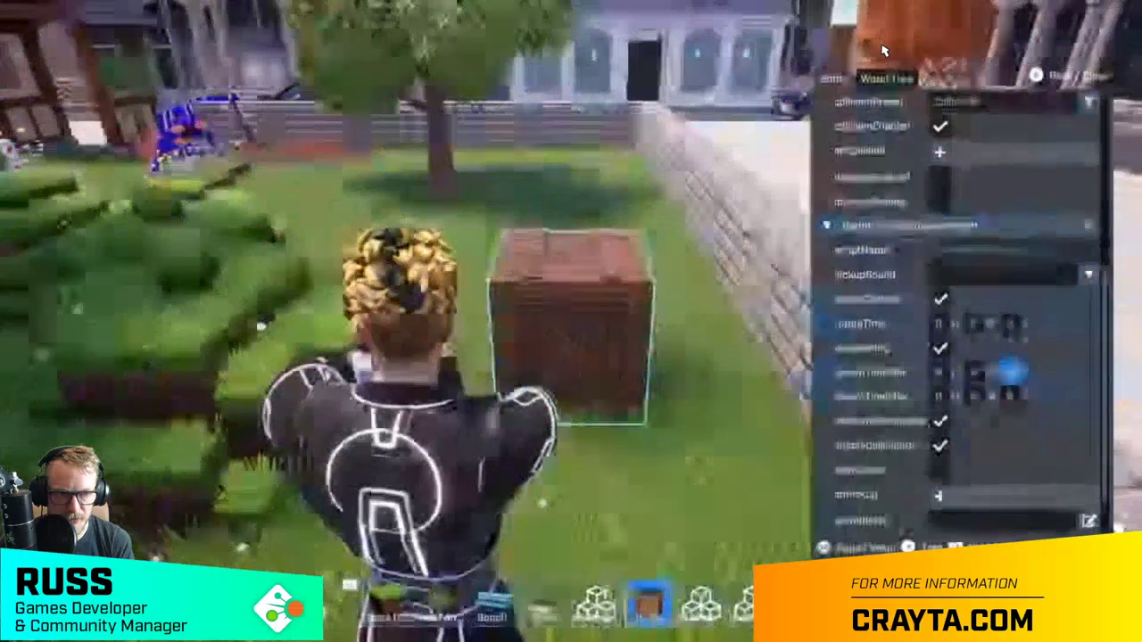
pyautogui.press('Up')
pyautogui.press('Up')
pyautogui.press('Up')
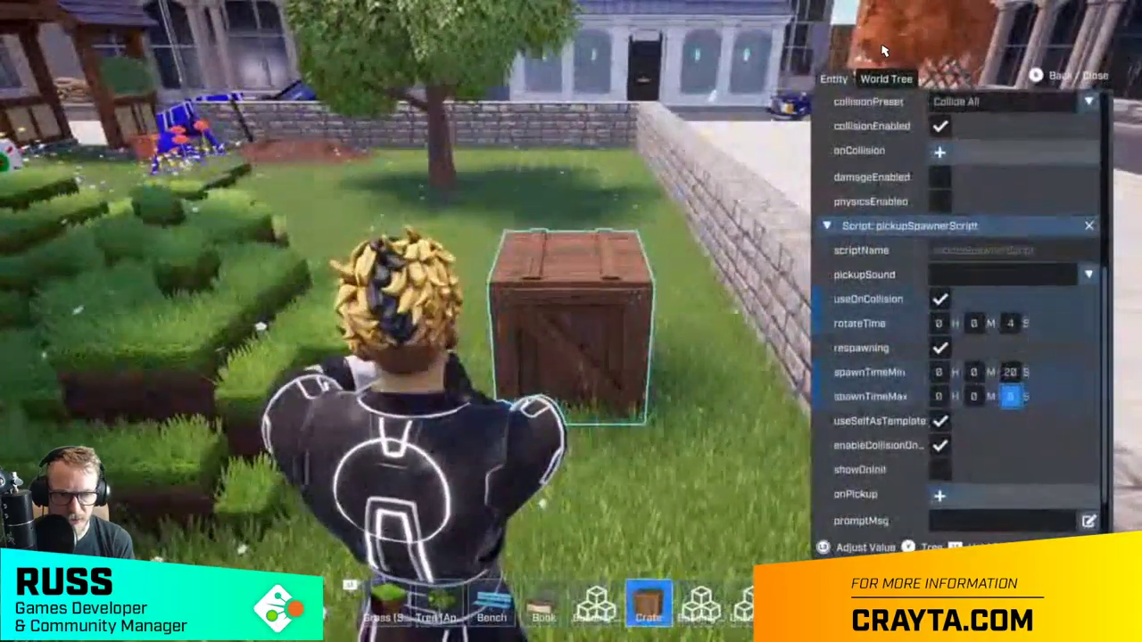
pyautogui.press('Up')
pyautogui.press('Up')
pyautogui.press('Up')
pyautogui.press('Up')
pyautogui.press('Up')
pyautogui.press('Up')
pyautogui.press('Up')
pyautogui.press('Up')
pyautogui.press('Up')
pyautogui.press('Up')
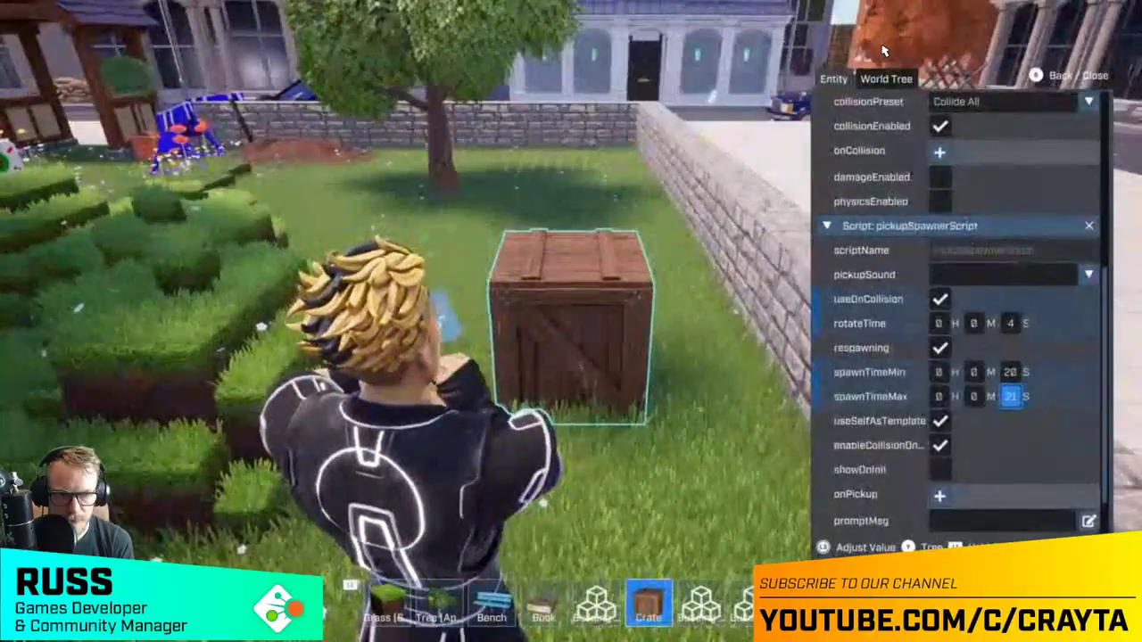
pyautogui.press('Return')
pyautogui.press('Escape')
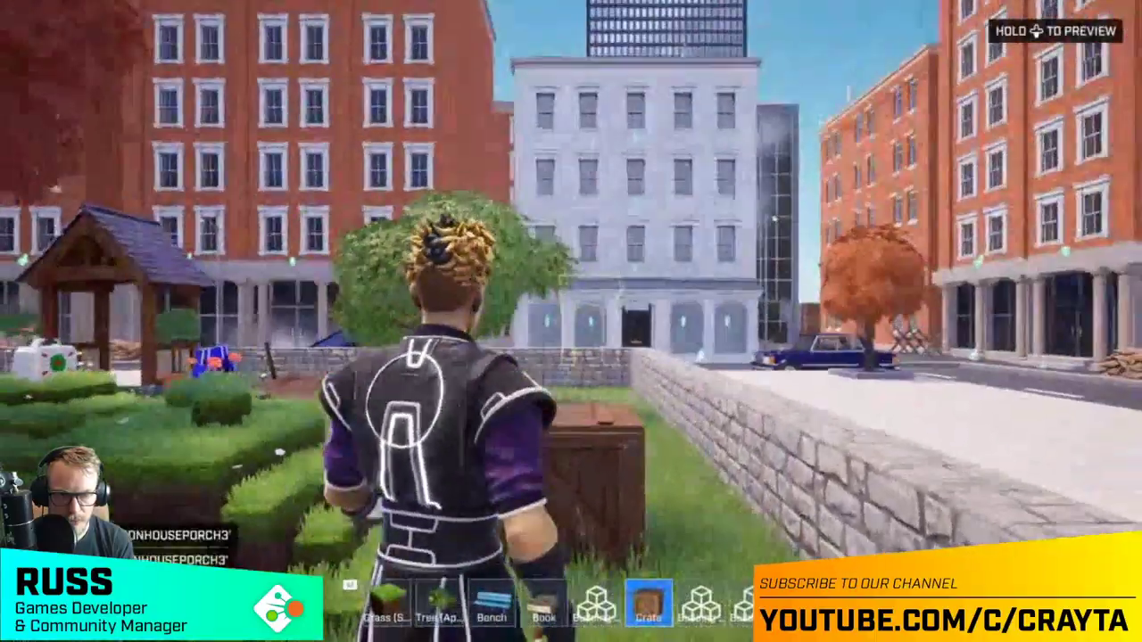
# - Go to the floating speed boost crate beside the blue bench and open its properties
pyautogui.press('w')
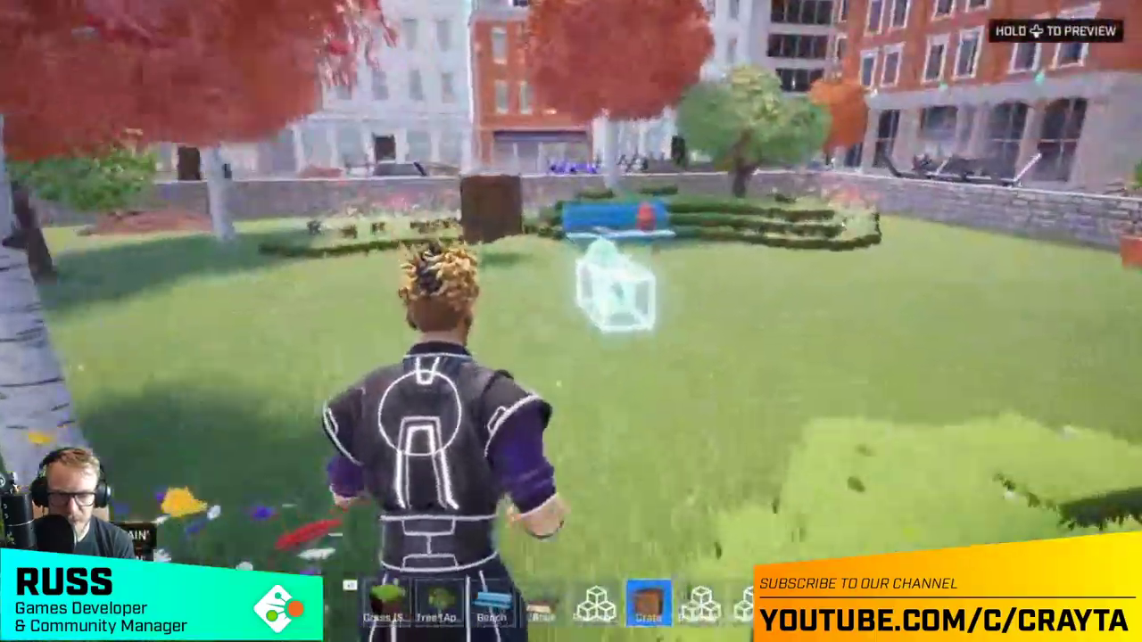
pyautogui.press('w')
pyautogui.press('f')
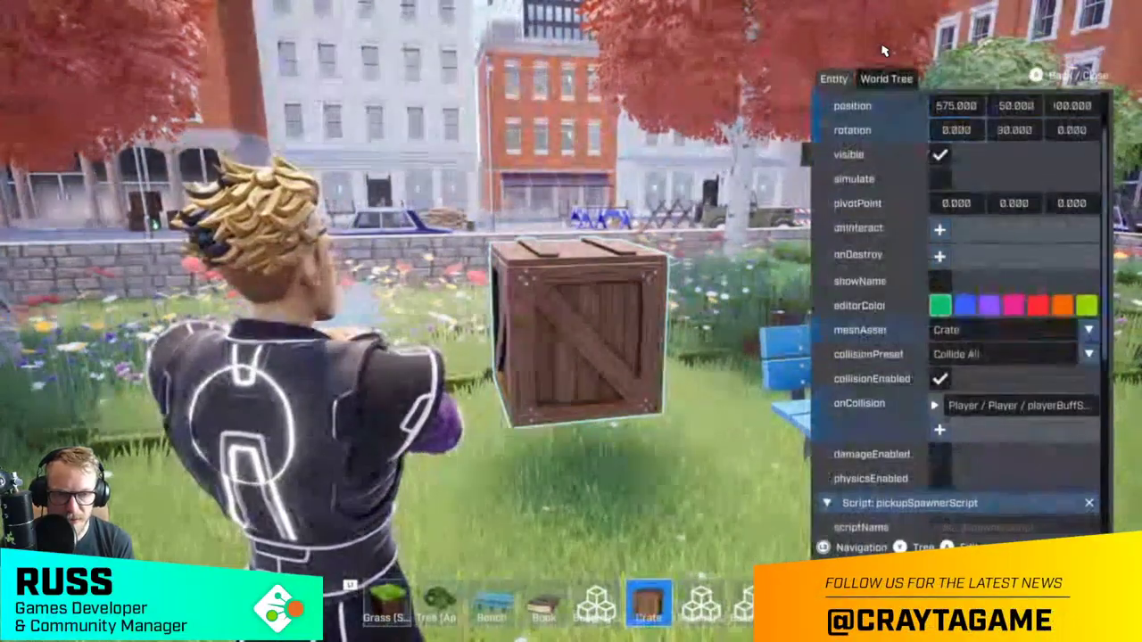
# - Set the seconds of spawnTimeMin and spawnTimeMax to 20 in the bench crate's pickupSpawnerScript
pyautogui.press('Down')
pyautogui.press('Down')
pyautogui.press('Down')
pyautogui.press('Down')
pyautogui.press('Down')
pyautogui.press('Down')
pyautogui.press('Down')
pyautogui.press('Down')
pyautogui.press('Down')
pyautogui.press('Down')
pyautogui.press('Down')
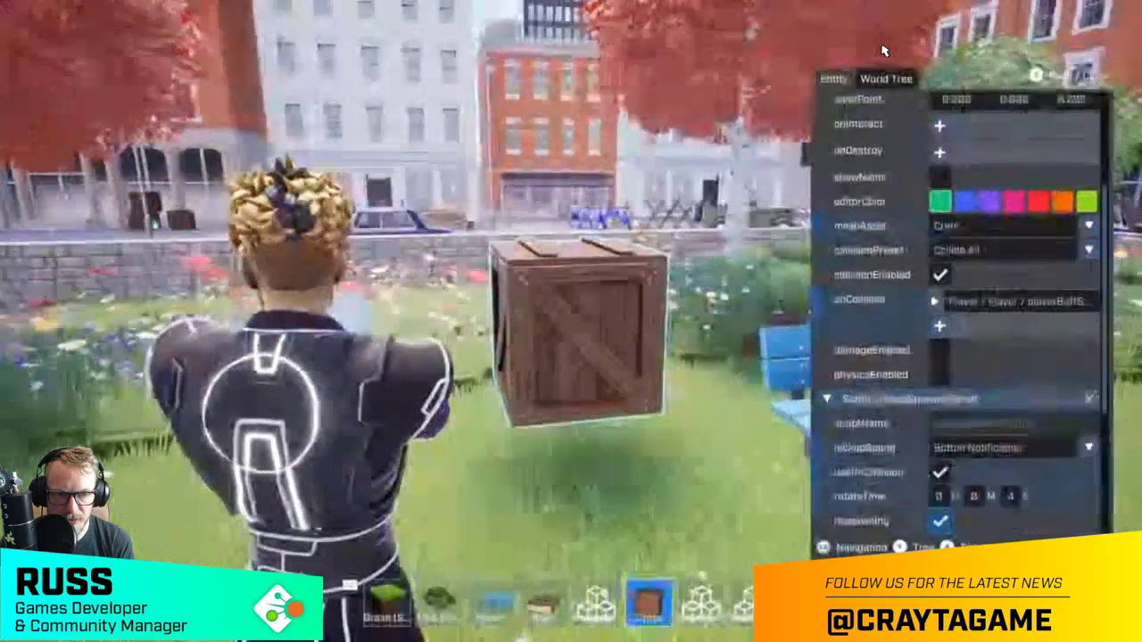
pyautogui.press('Right')
pyautogui.press('Right')
pyautogui.press('Return')
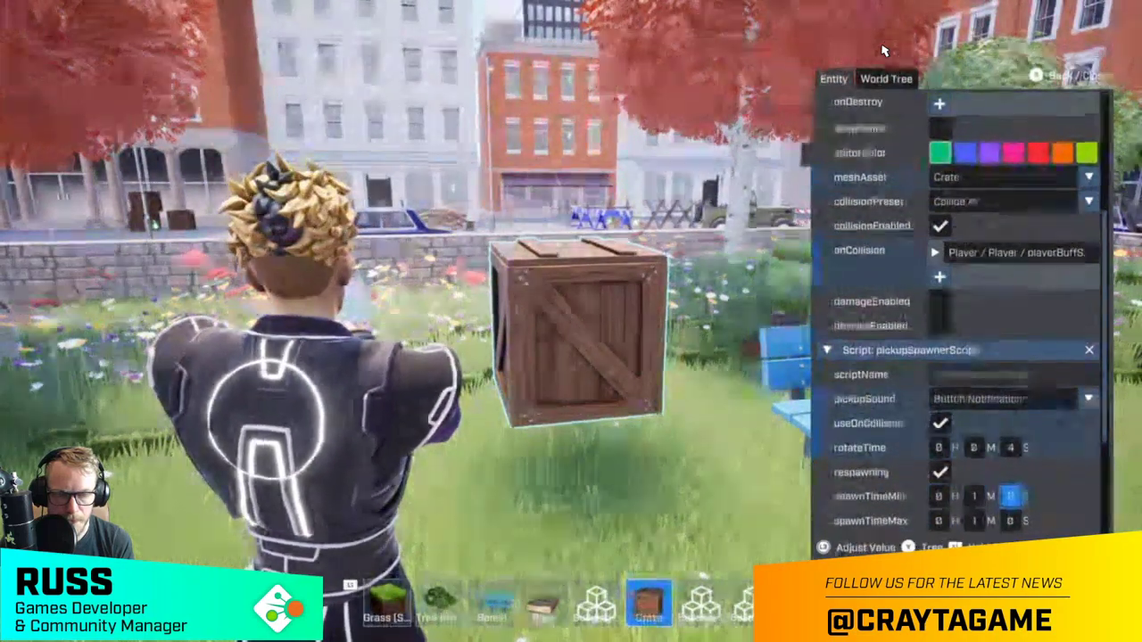
pyautogui.press('Up')
pyautogui.press('Up')
pyautogui.press('Up')
pyautogui.press('Up')
pyautogui.press('Up')
pyautogui.press('Up')
pyautogui.press('Up')
pyautogui.press('Up')
pyautogui.press('Up')
pyautogui.press('Up')
pyautogui.press('Up')
pyautogui.press('Up')
pyautogui.press('Up')
pyautogui.press('Up')
pyautogui.press('Up')
pyautogui.press('Up')
pyautogui.press('Up')
pyautogui.press('Up')
pyautogui.press('Up')
pyautogui.press('Up')
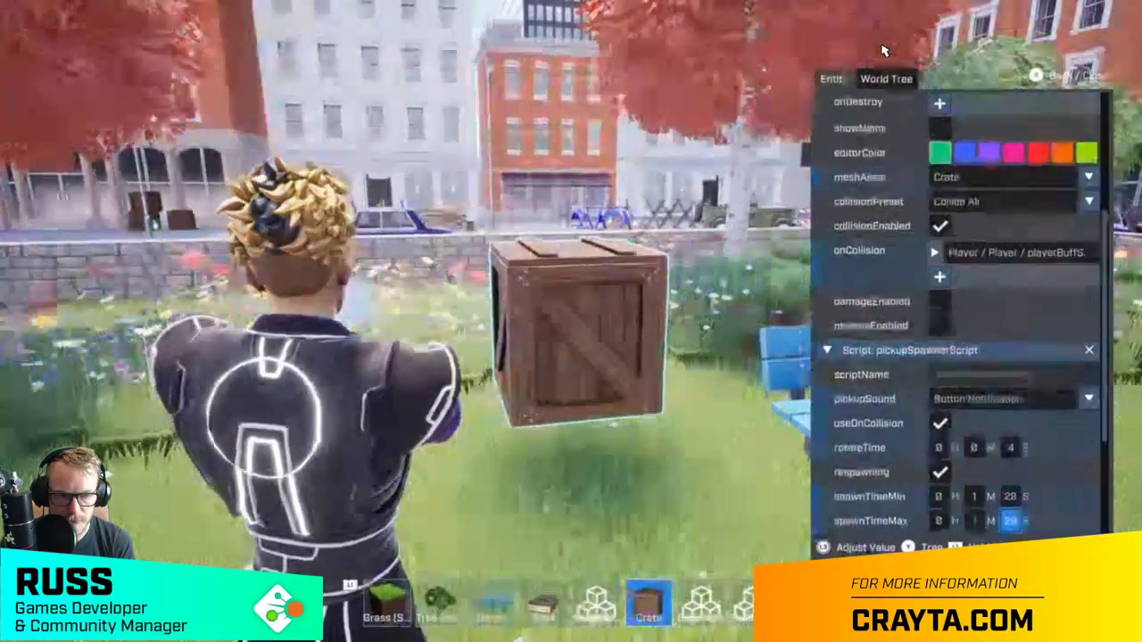
pyautogui.press('Return')
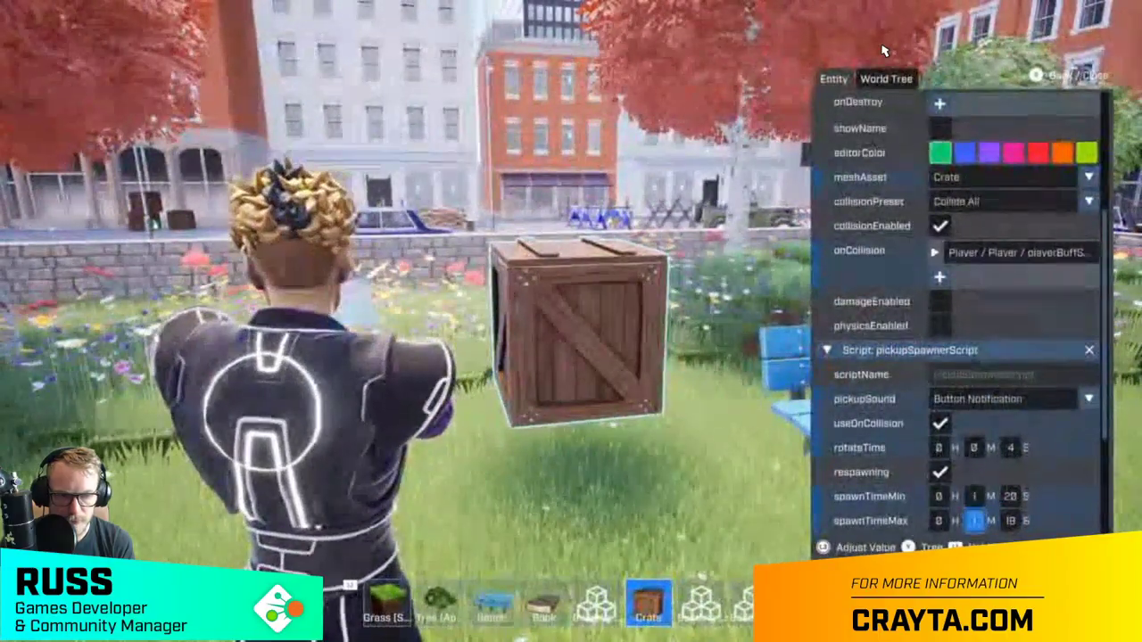
# - Set the minutes of both spawn times to 0, keep spawnTimeMax at 20 seconds, and close the properties
pyautogui.press('Down')
pyautogui.press('Return')
pyautogui.press('Up')
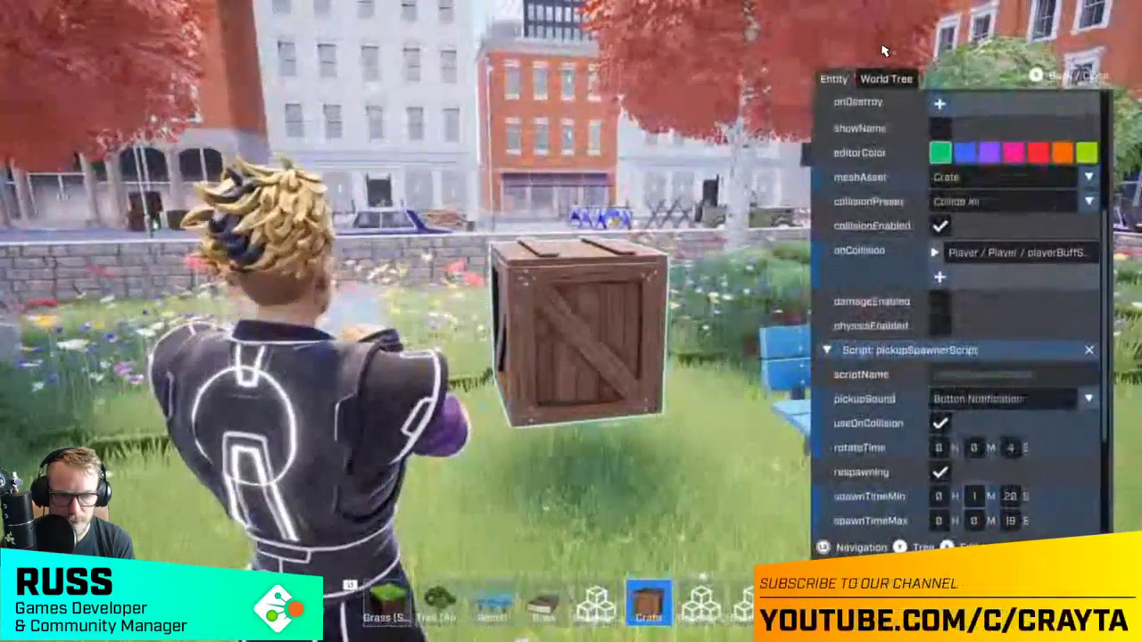
pyautogui.press('Return')
pyautogui.press('Down')
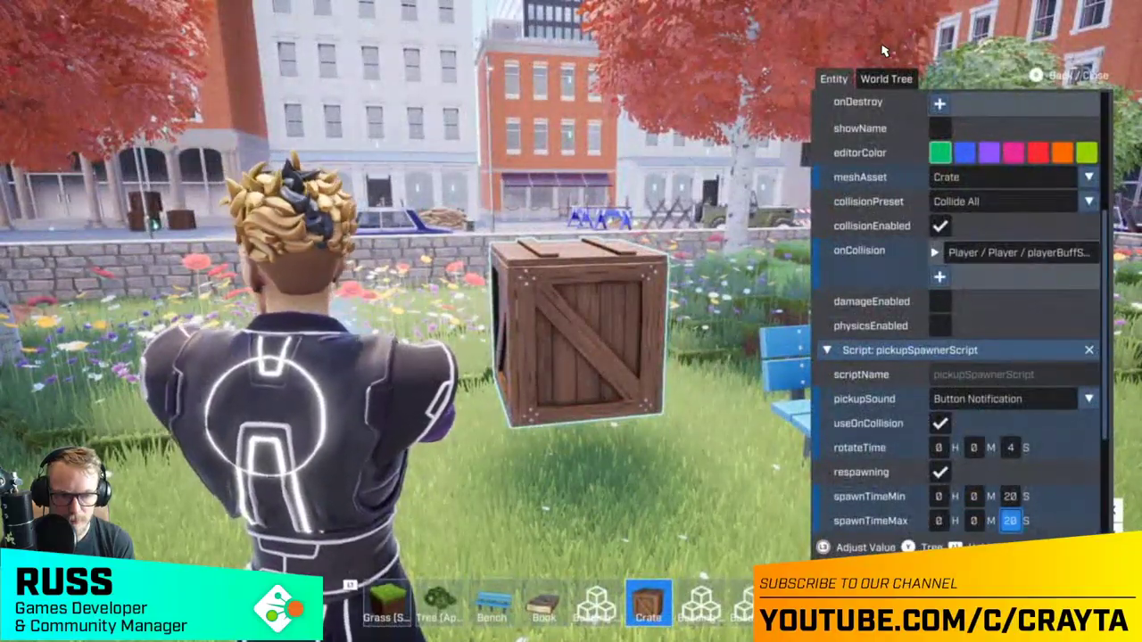
pyautogui.press('Escape')
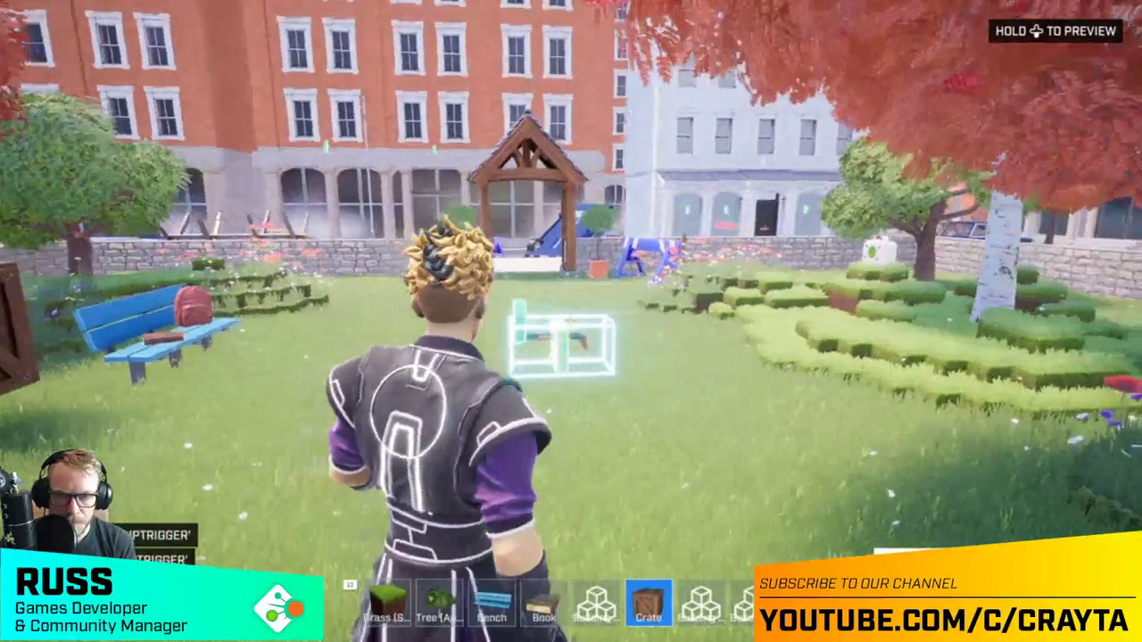
# - Reopen the properties of the crate beside the stone wall and set its vertical position to 100
pyautogui.press('w')
pyautogui.press('w')
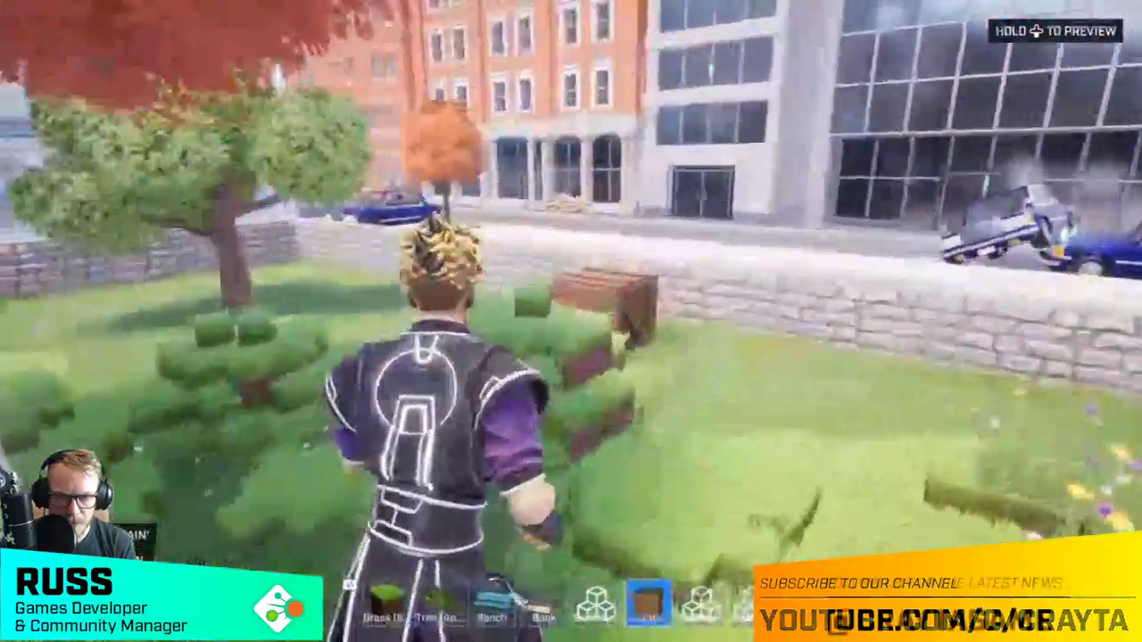
pyautogui.press('f')
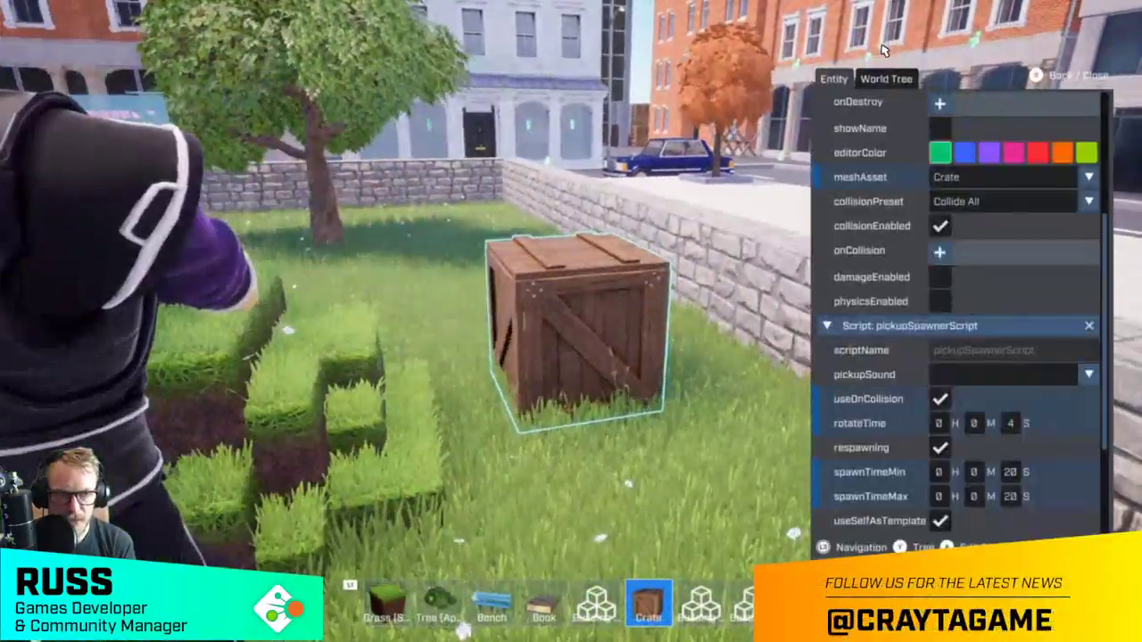
pyautogui.press('Up')
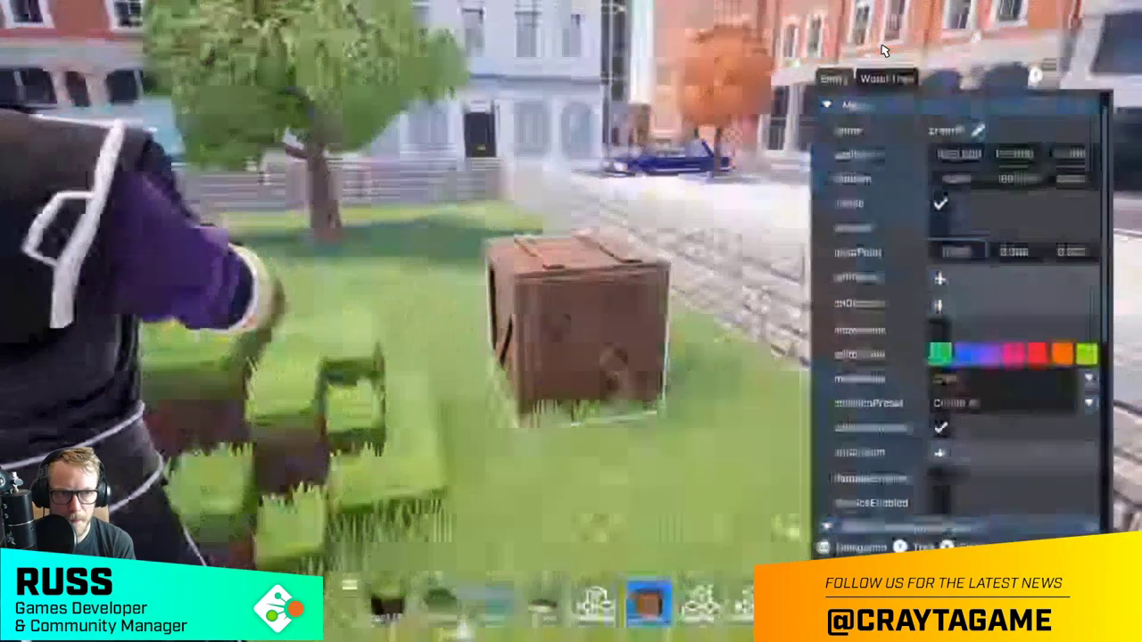
pyautogui.press('Up')
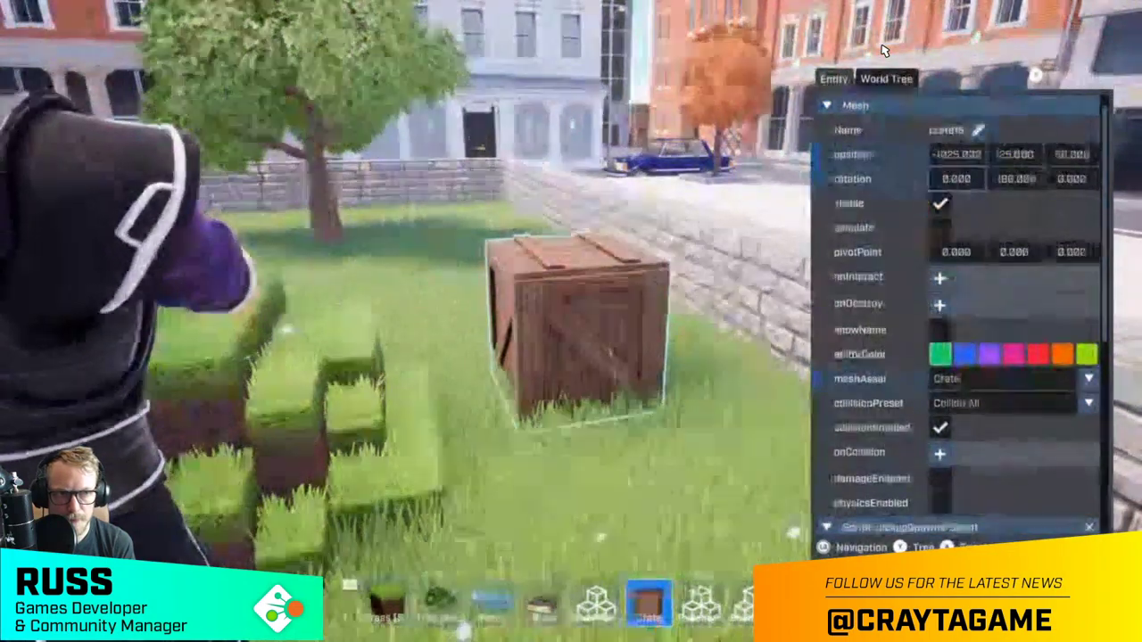
pyautogui.press('Right')
pyautogui.press('Right')
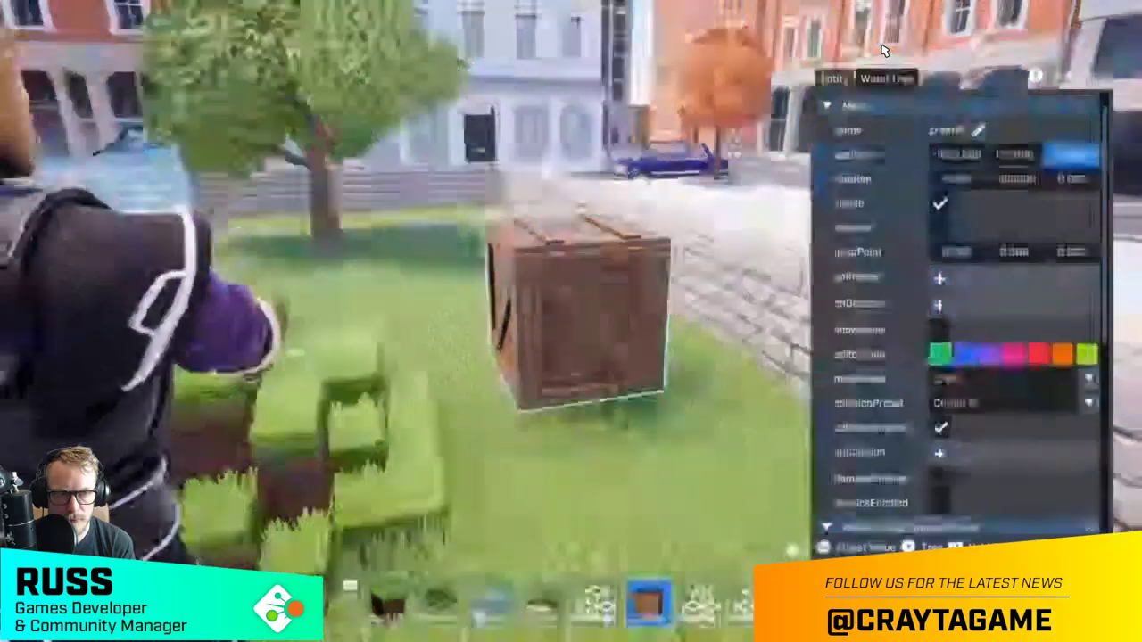
pyautogui.press('Right')
pyautogui.press('Return')
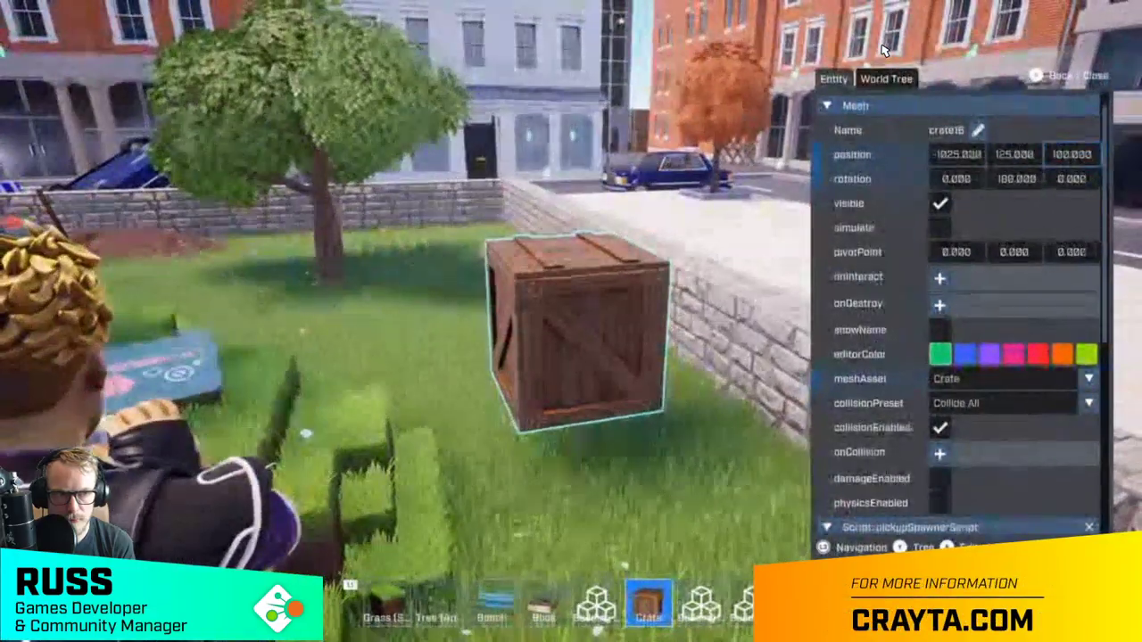
pyautogui.press('Down')
pyautogui.press('Down')
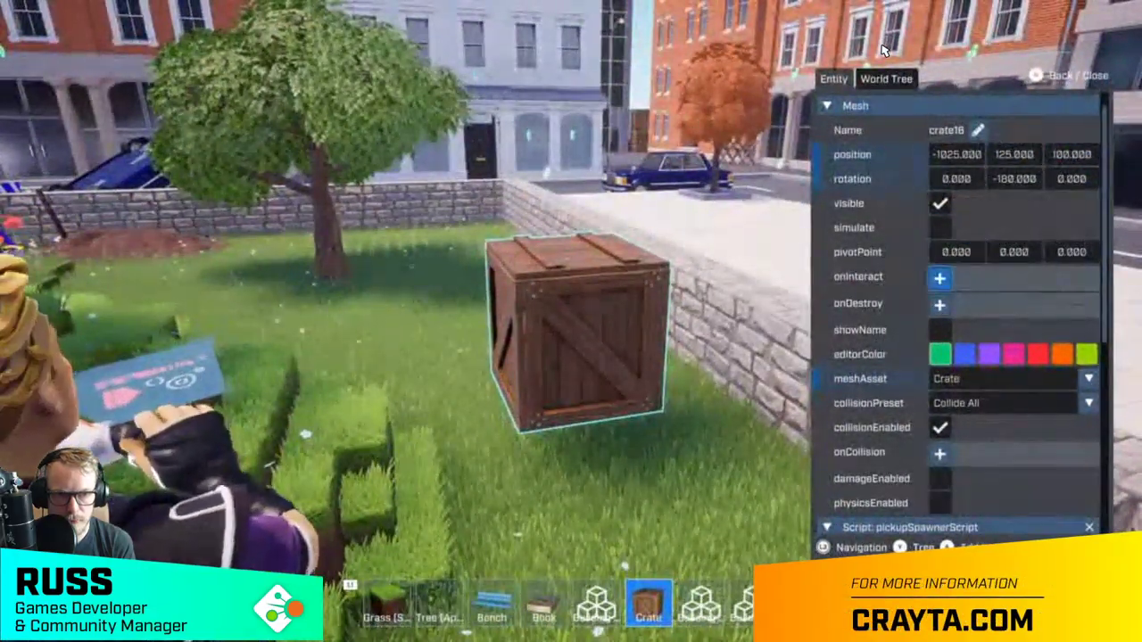
# - Add an onCollision event to the crate beside the stone wall and set its entity to the Player under Instances of Template Player
pyautogui.press('Down')
pyautogui.press('Down')
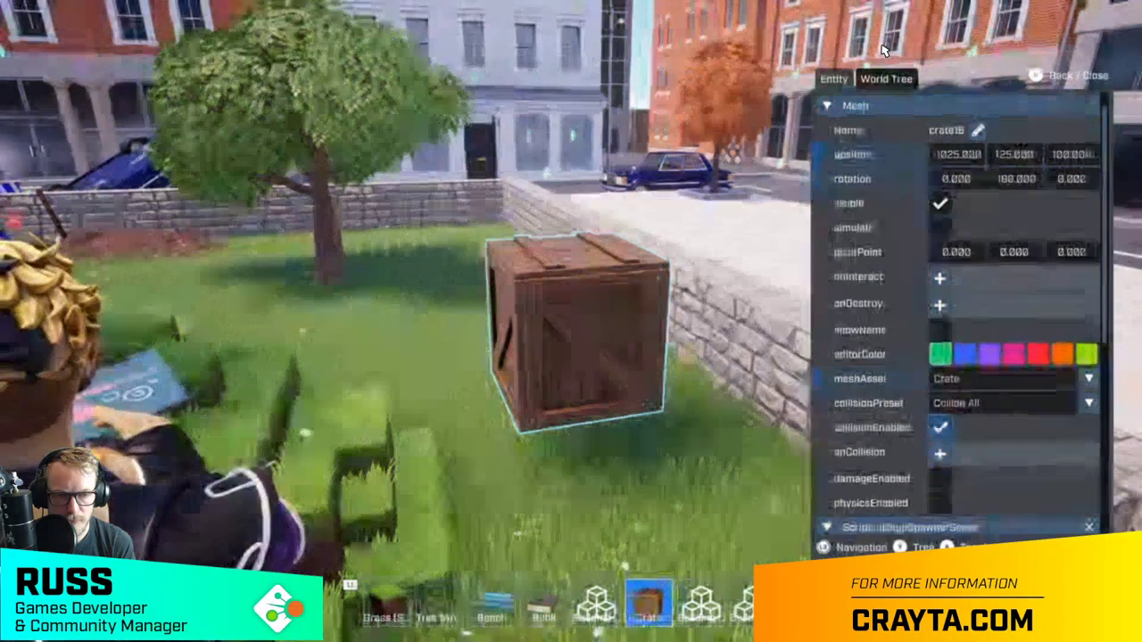
pyautogui.press('Down')
pyautogui.press('Return')
pyautogui.press('Return')
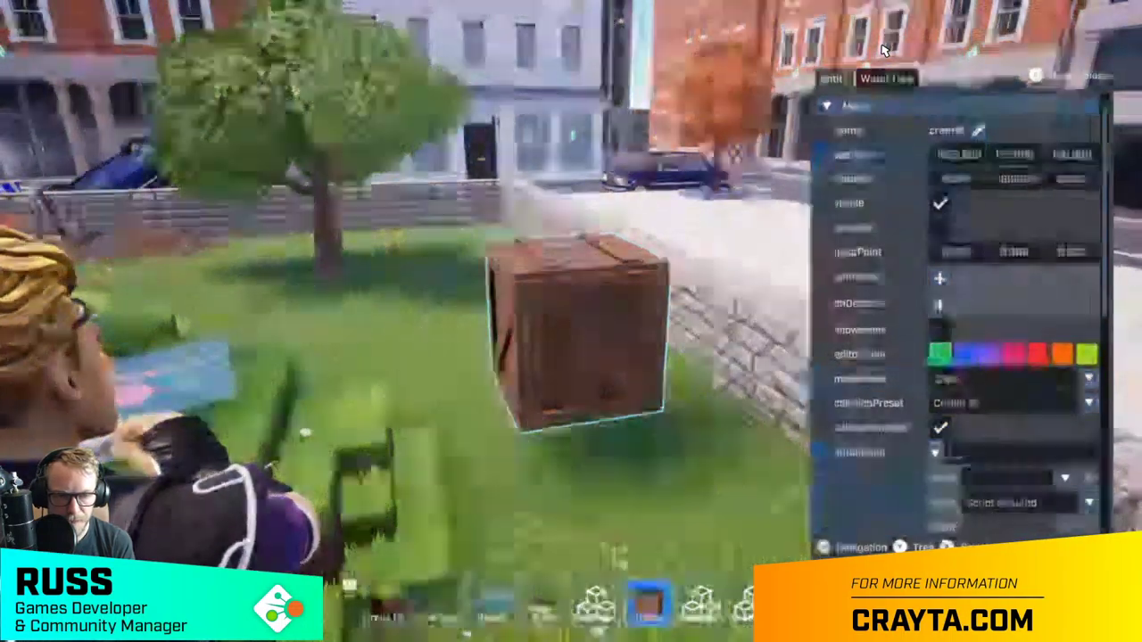
pyautogui.press('Down')
pyautogui.press('Return')
pyautogui.press('Down')
pyautogui.press('Down')
pyautogui.press('Down')
pyautogui.press('Down')
pyautogui.press('Down')
pyautogui.press('Down')
pyautogui.press('Down')
pyautogui.press('Down')
pyautogui.press('Down')
pyautogui.press('Down')
pyautogui.press('Down')
pyautogui.press('Down')
pyautogui.press('Down')
pyautogui.press('Down')
pyautogui.press('Down')
pyautogui.press('Down')
pyautogui.press('Down')
pyautogui.press('Down')
pyautogui.press('Down')
pyautogui.press('Down')
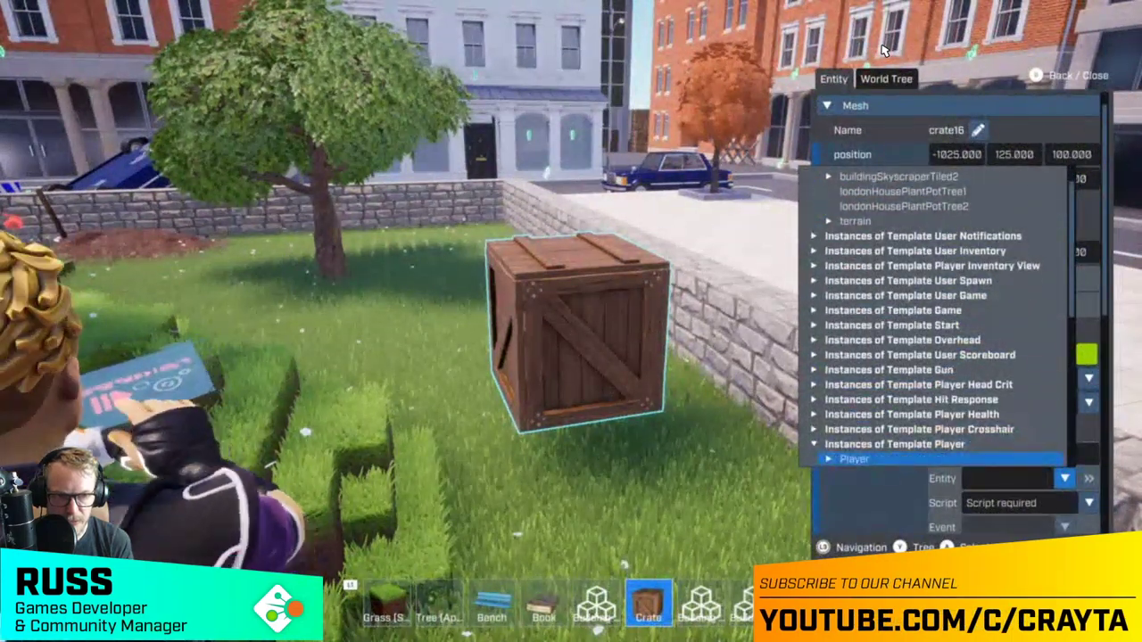
pyautogui.press('Return')
# - Set the collision event's script to playerBuffScript and its event to JumpBoost, and close the crate's properties
pyautogui.press('Down')
pyautogui.press('Down')
pyautogui.press('Return')
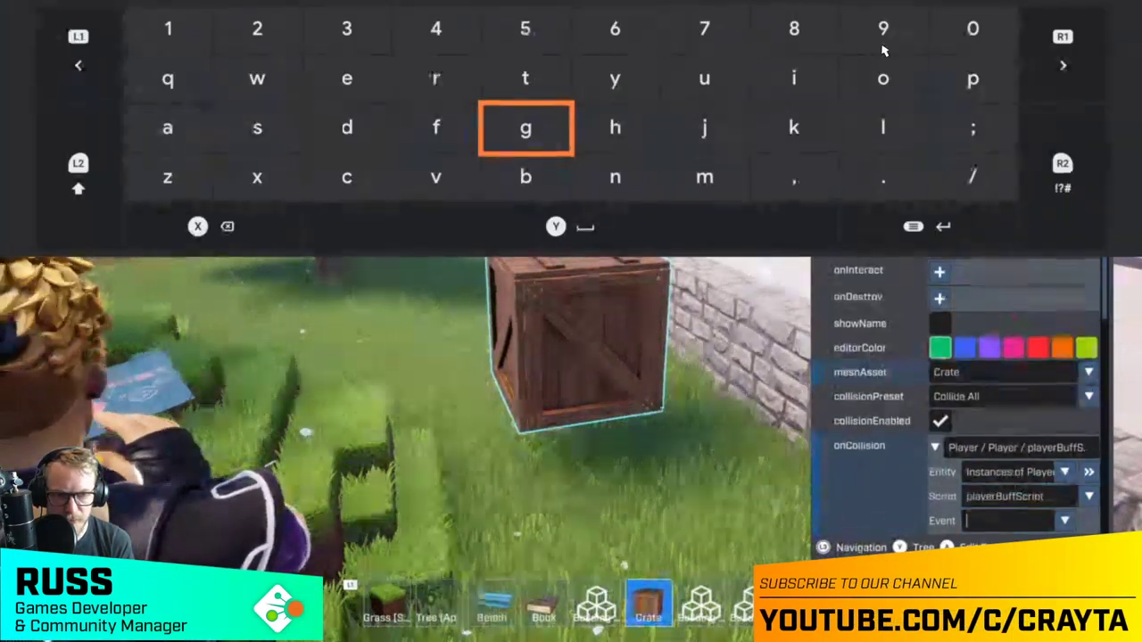
pyautogui.press('Escape')
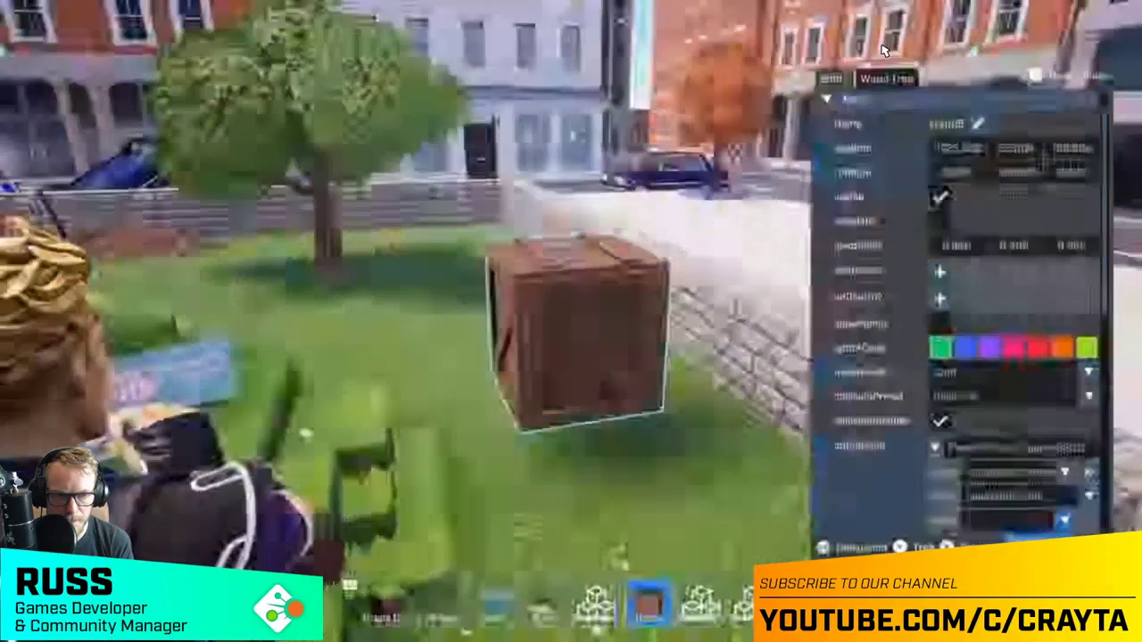
pyautogui.press('Return')
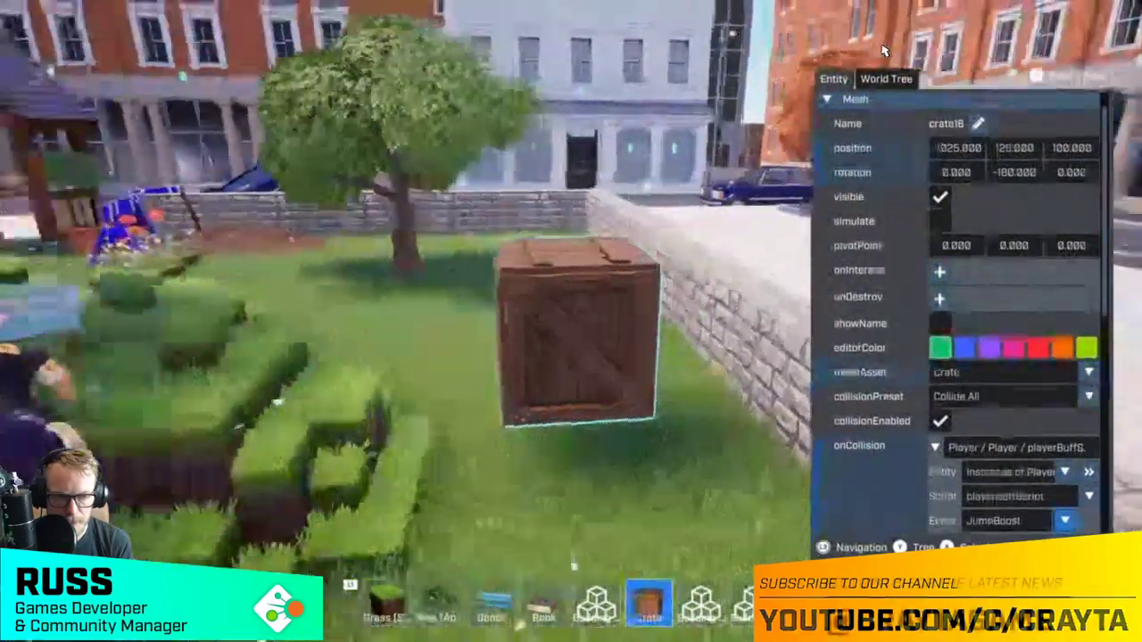
pyautogui.press('Escape')
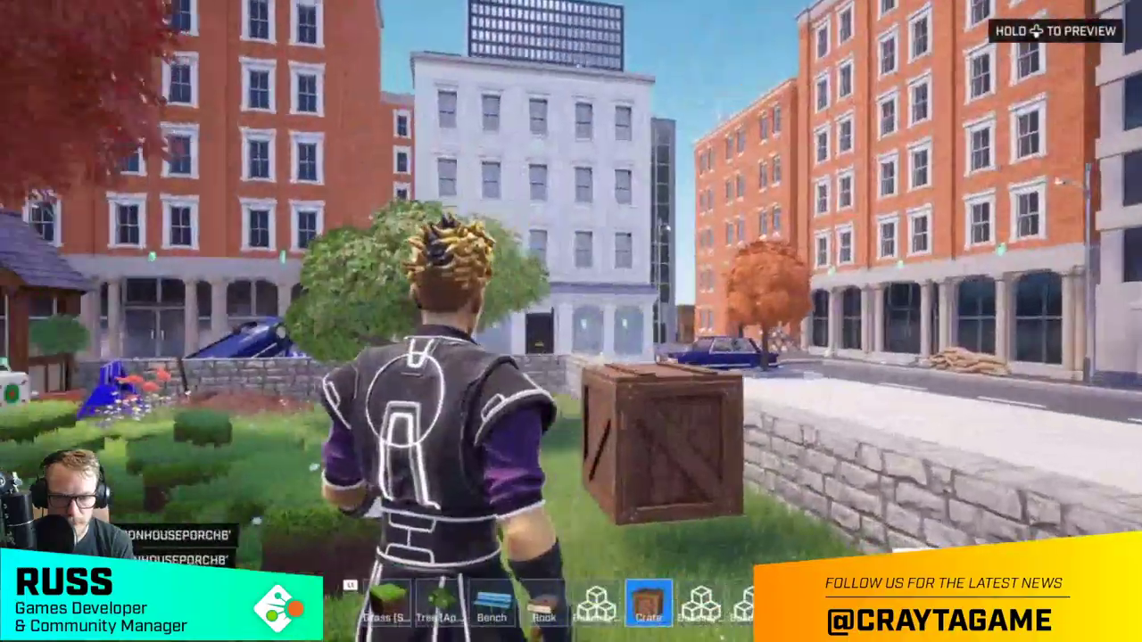
# - Start previewing the game, steal the blue team's flag from its base and carry it back through the alley
pyautogui.press('w')
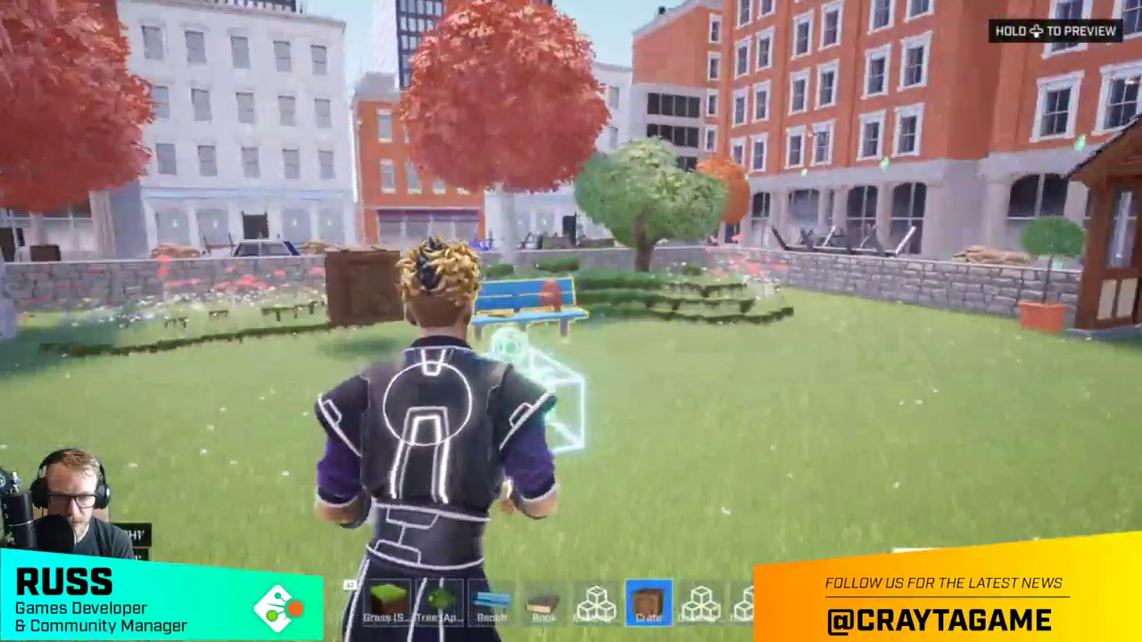
pyautogui.press('w')
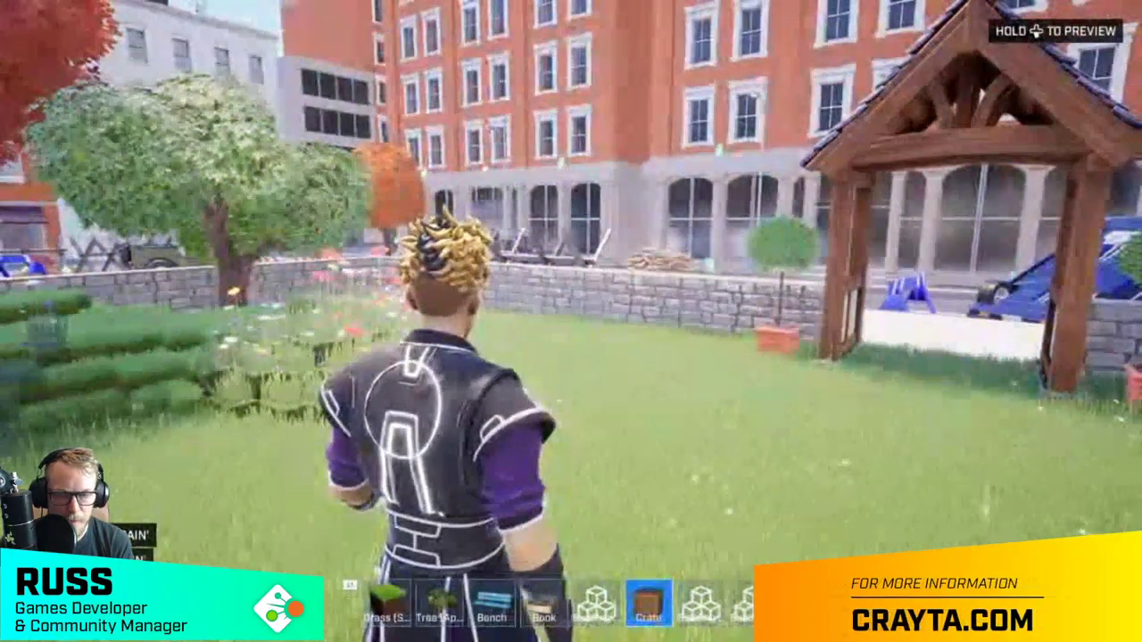
pyautogui.press('Tab')
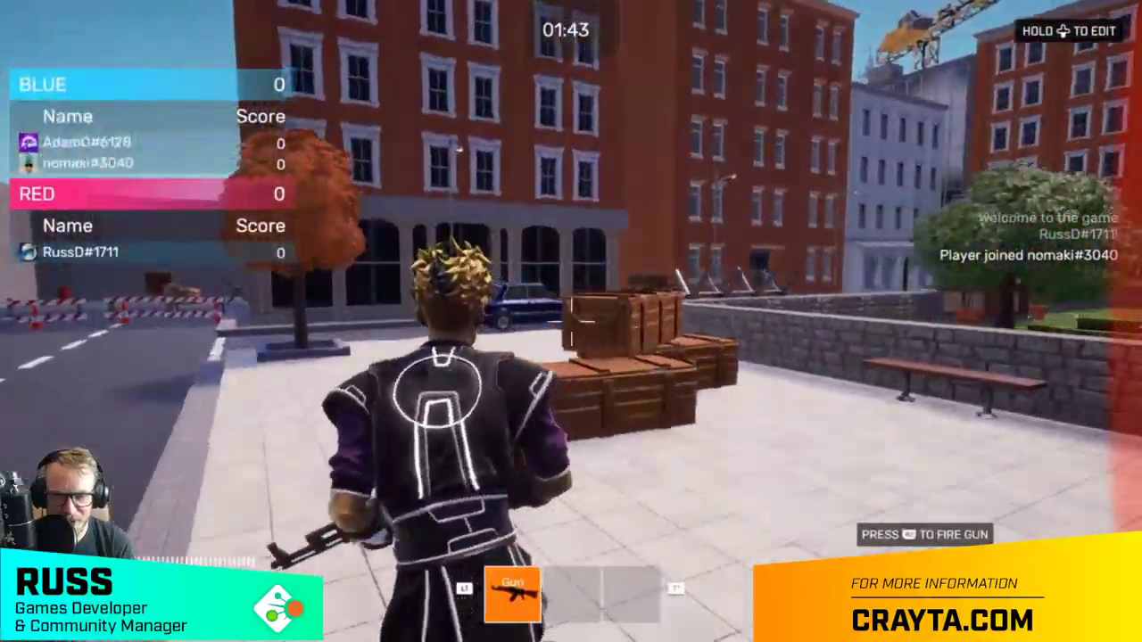
pyautogui.click(571, 313)
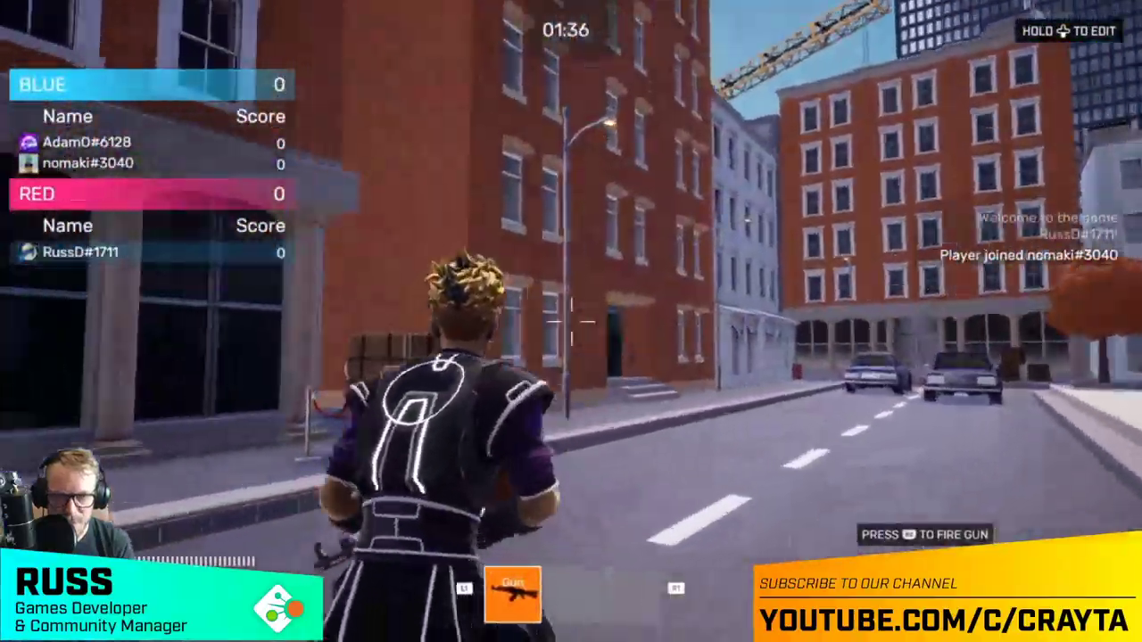
pyautogui.press('w')
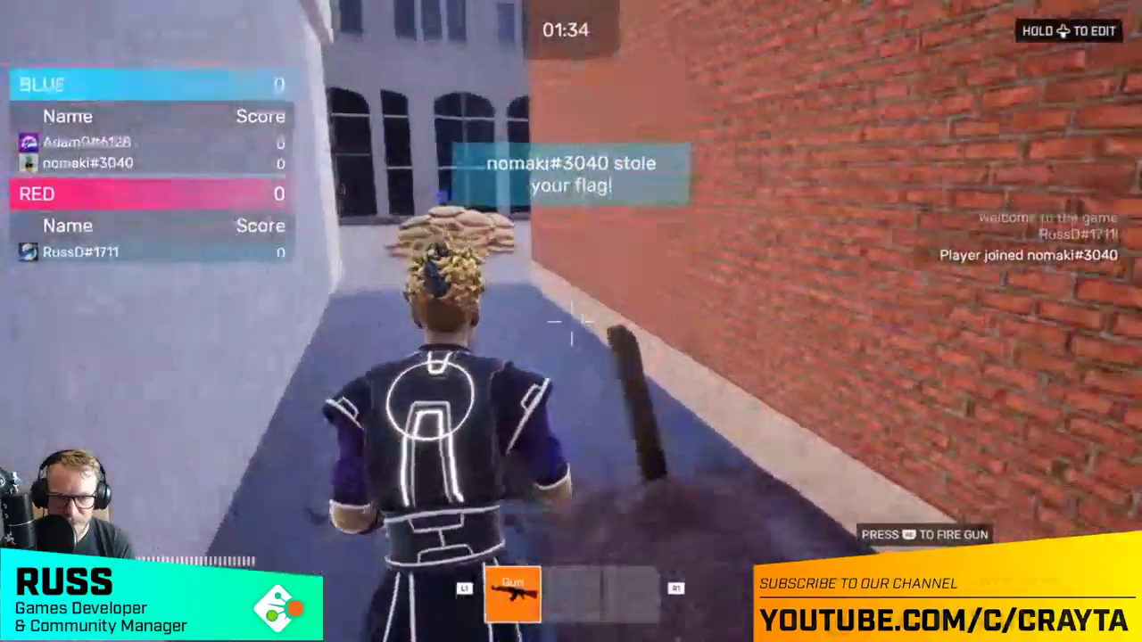
pyautogui.press('w')
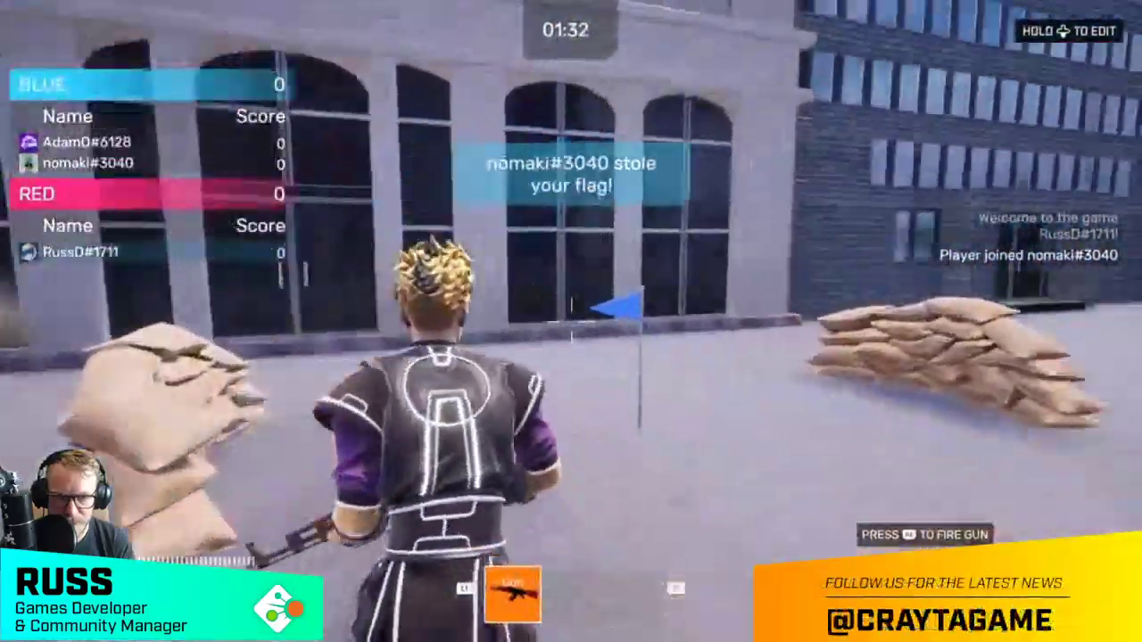
pyautogui.press('w')
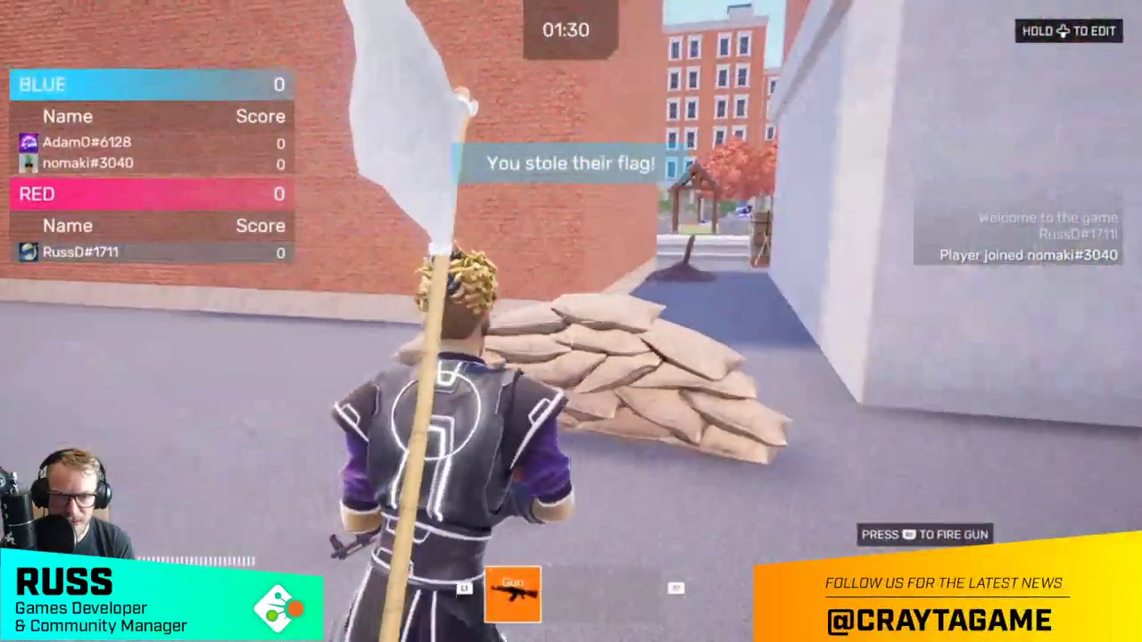
pyautogui.press('w')
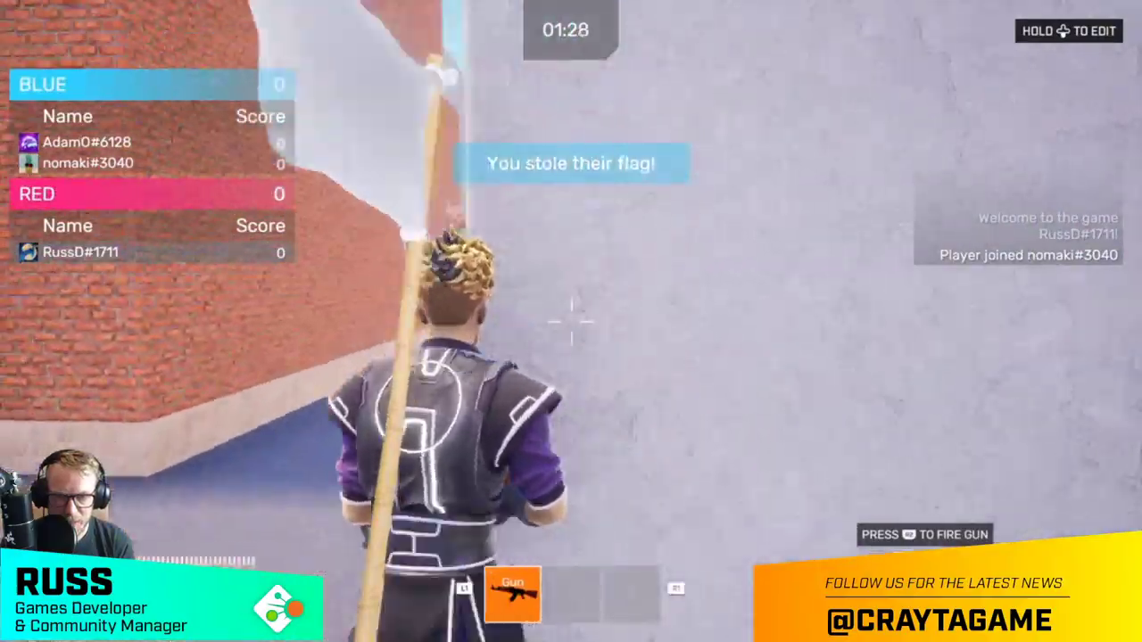
pyautogui.press('w')
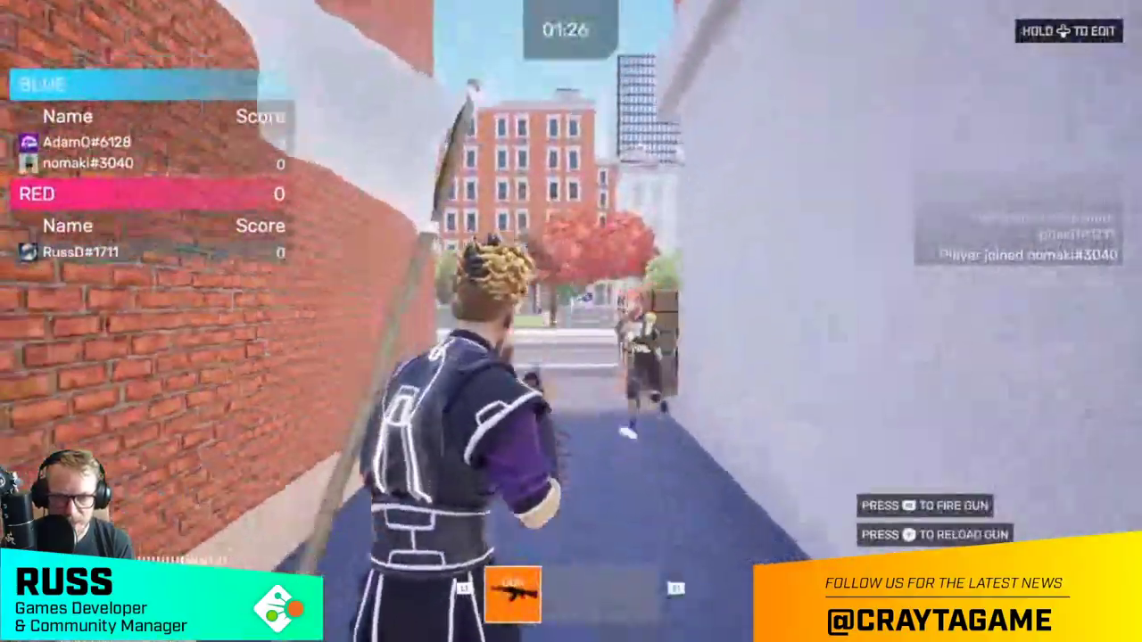
# - Run along the plaza into the park to the floating crate and test its jump boost with a jump
pyautogui.press('w')
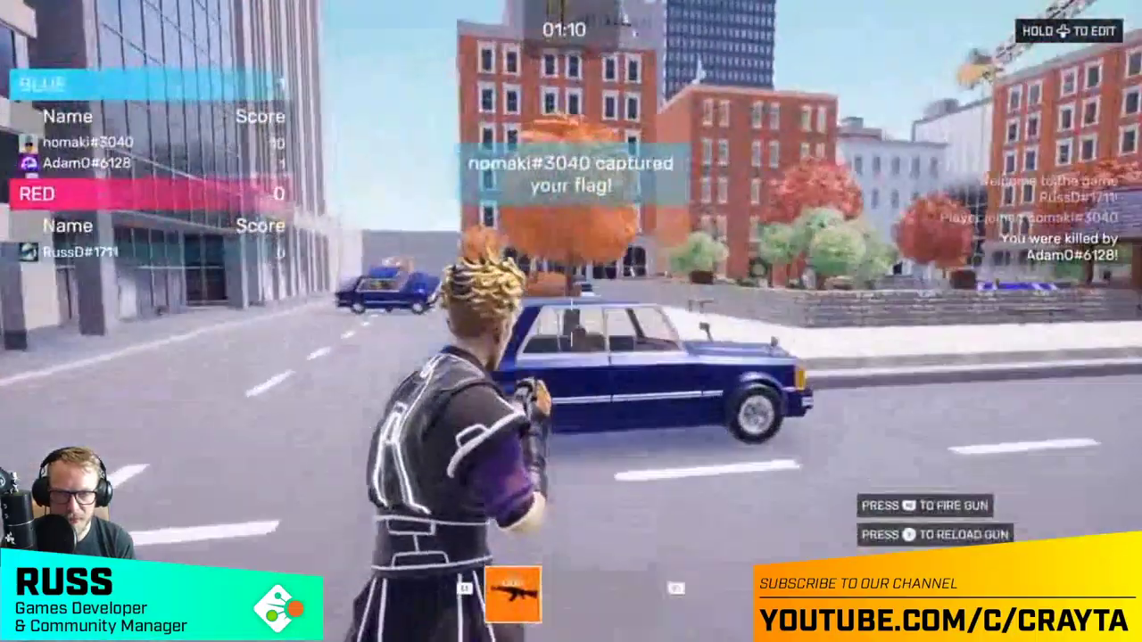
pyautogui.press('w')
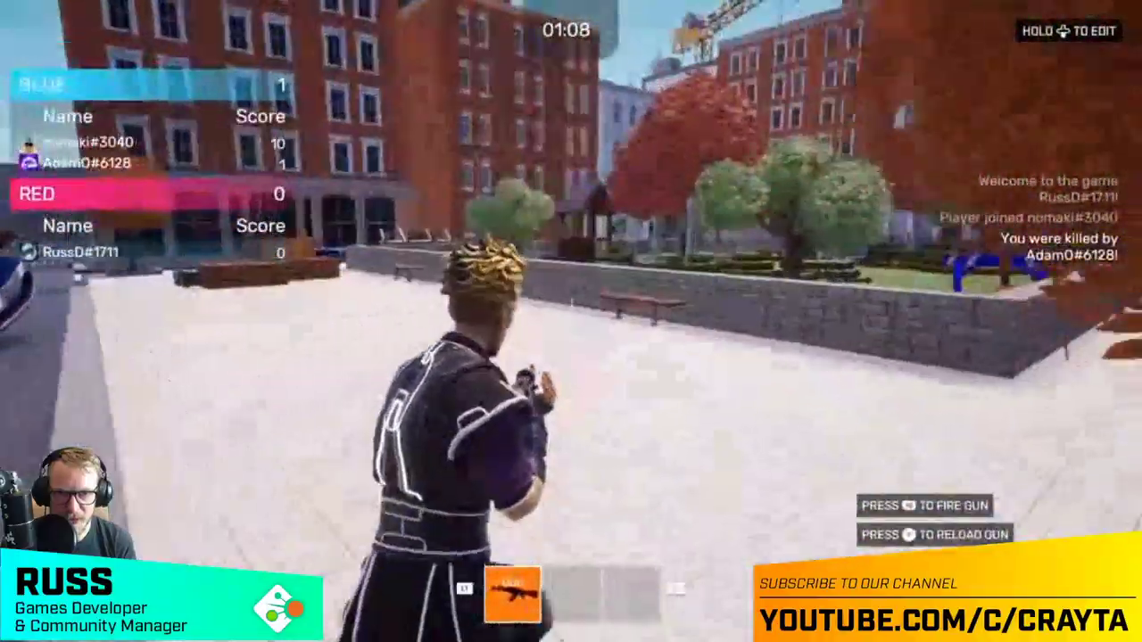
pyautogui.press('w')
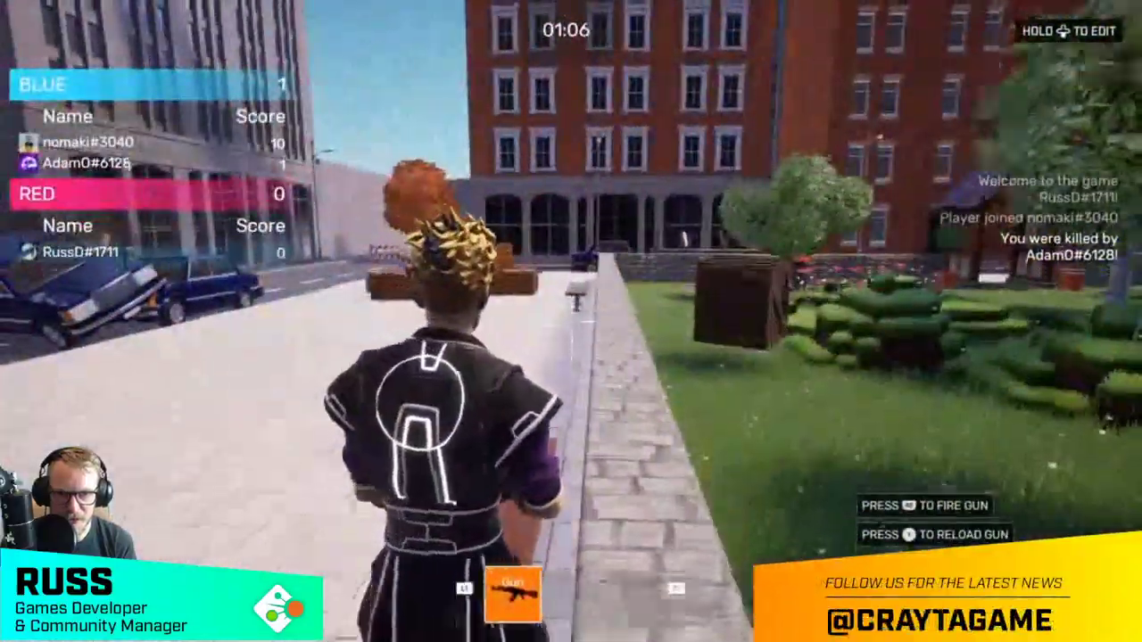
pyautogui.press('w')
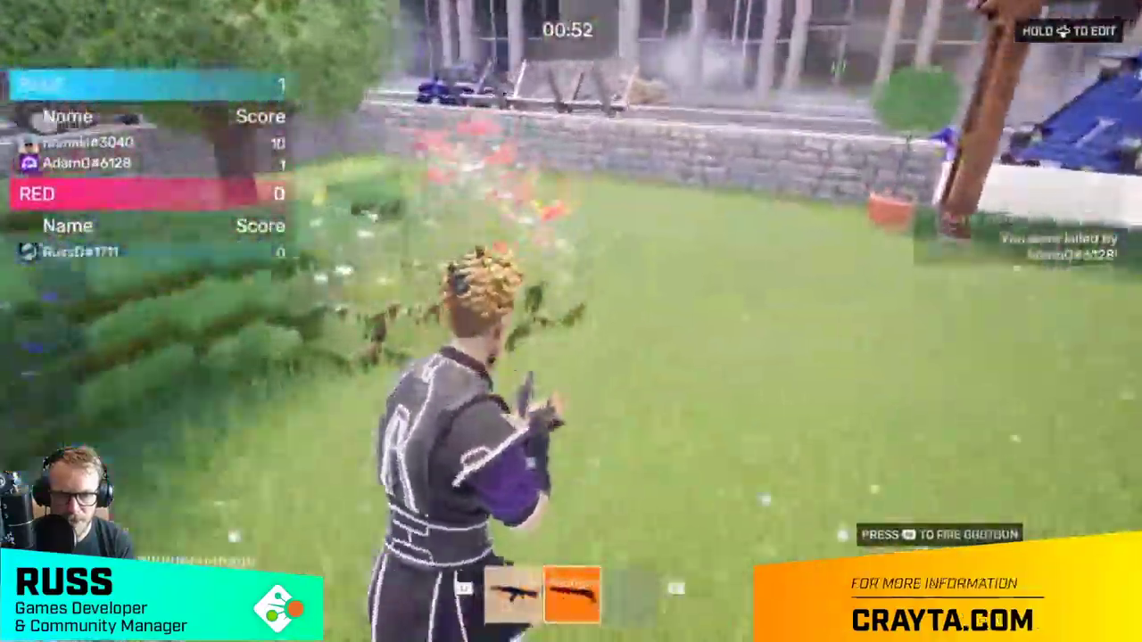
pyautogui.press('w')
pyautogui.press('space')
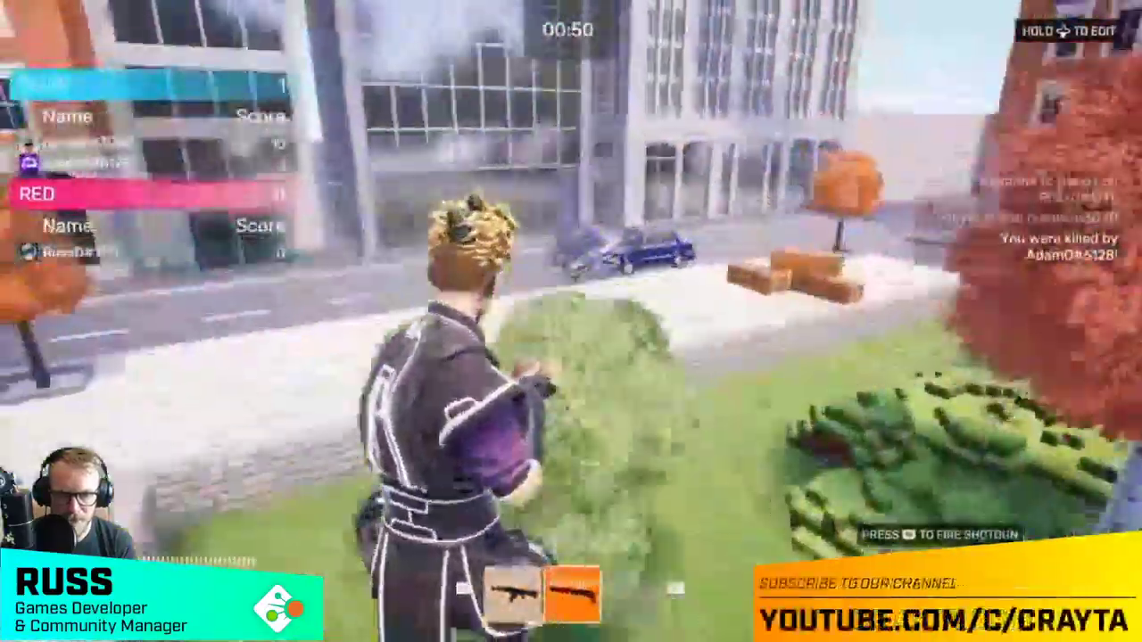
# - Playtest the rest of the match through the plaza and streets, using the shotgun against the opposing players
pyautogui.press('s')
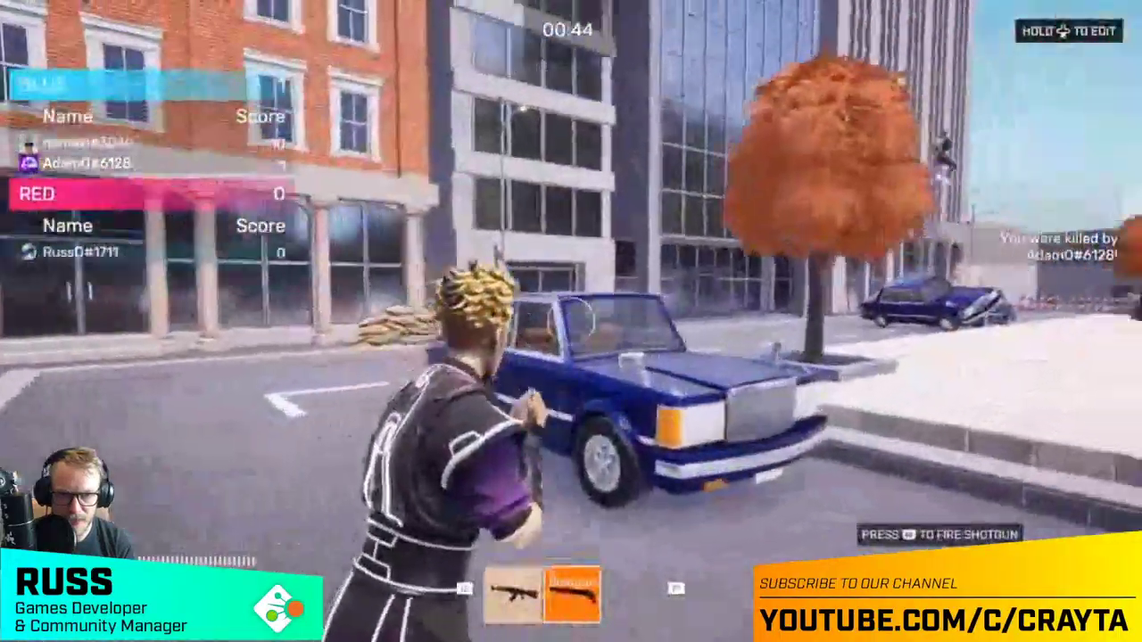
pyautogui.press('w')
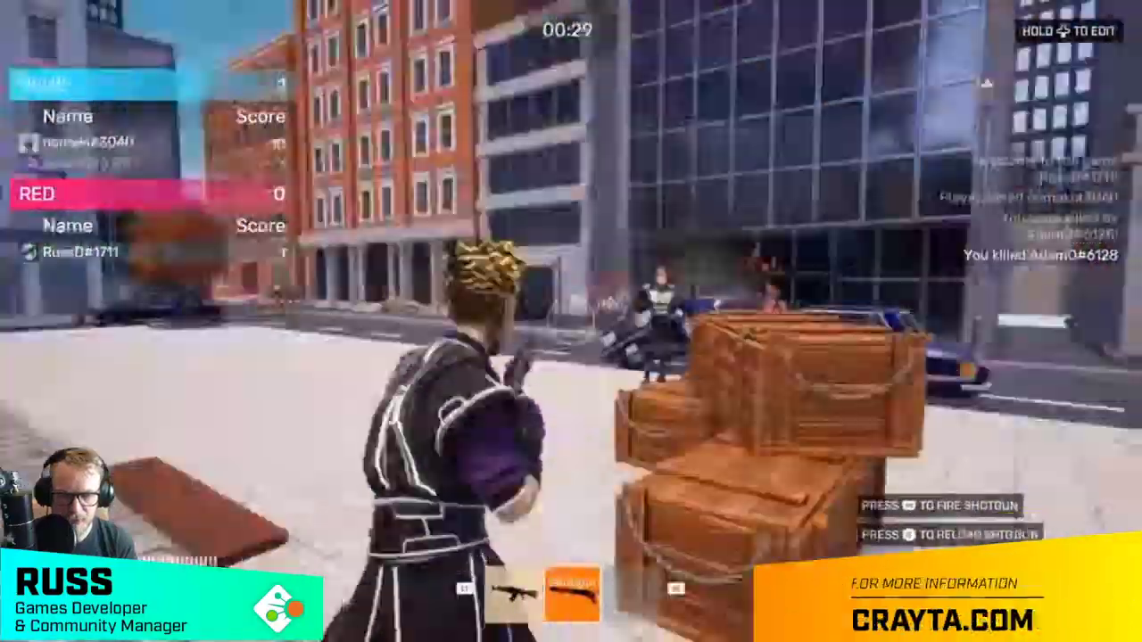
pyautogui.press('s')
pyautogui.press('d')
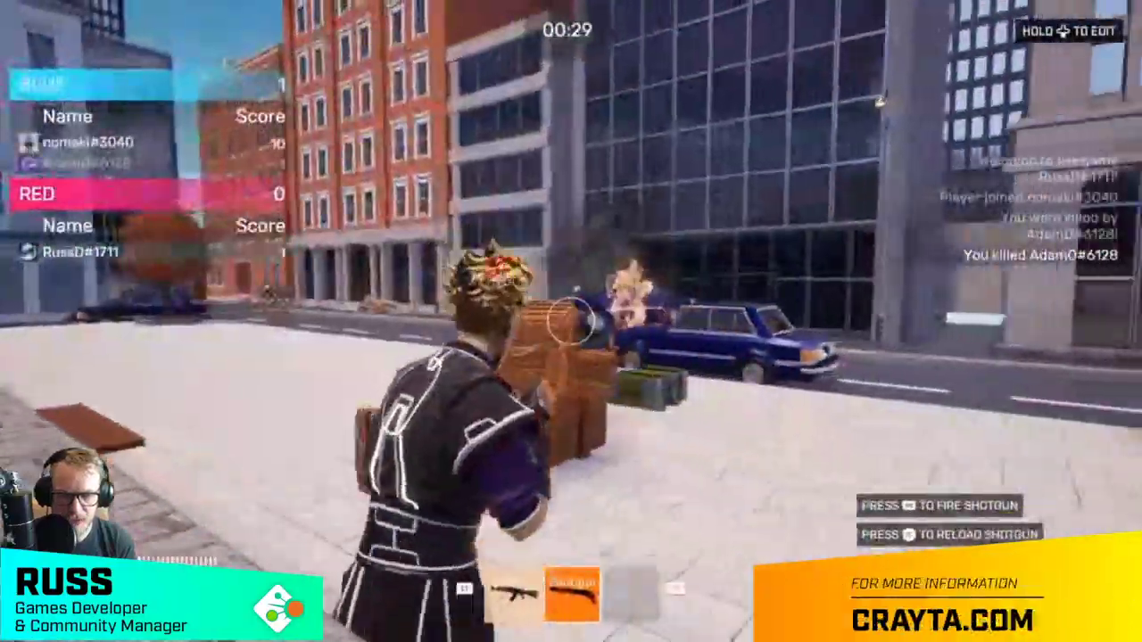
pyautogui.press('w')
pyautogui.press('a')
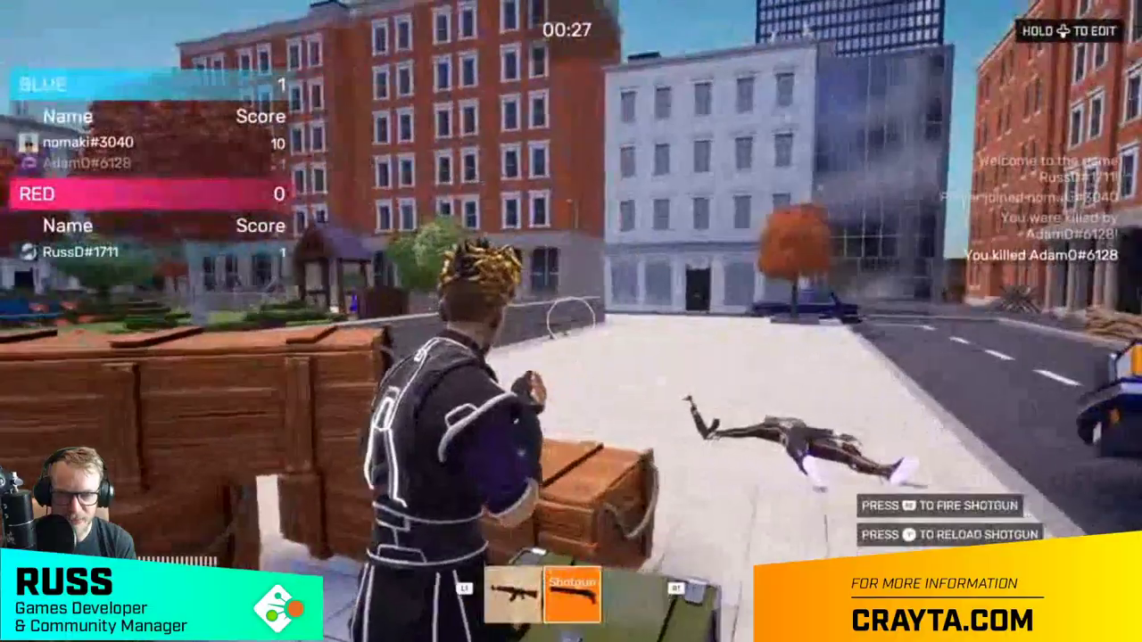
pyautogui.press('w')
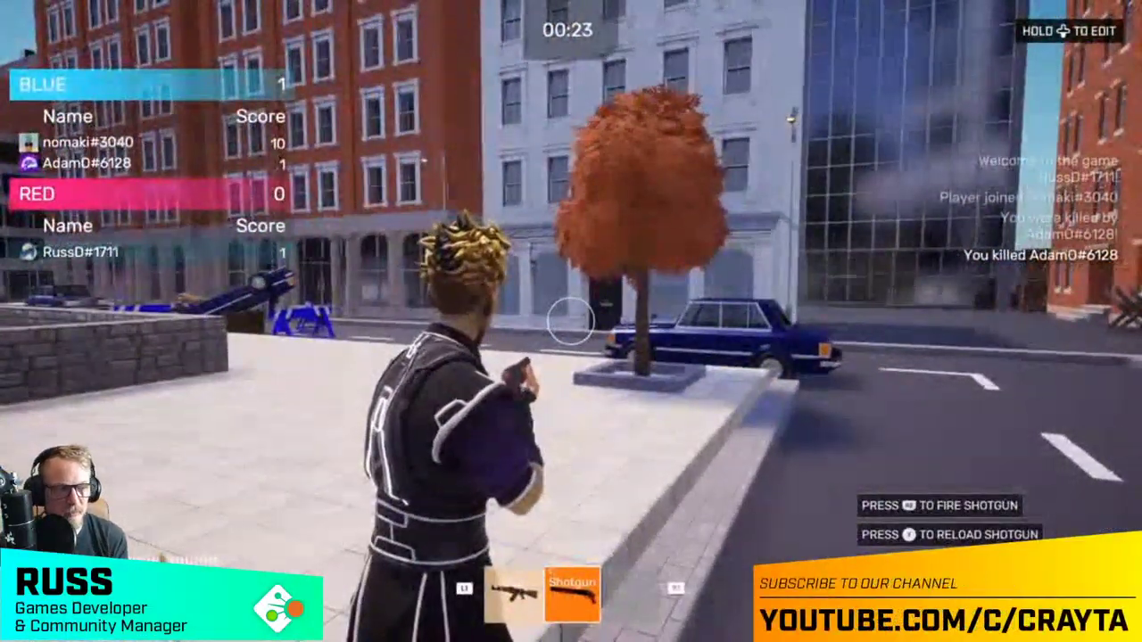
pyautogui.press('a')
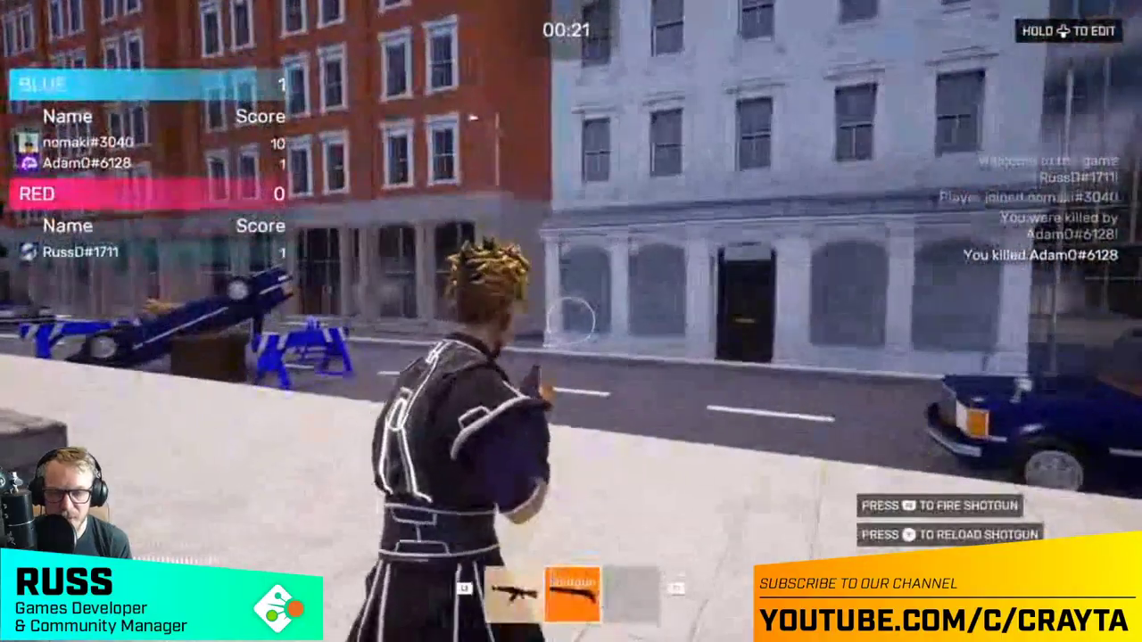
pyautogui.press('w')
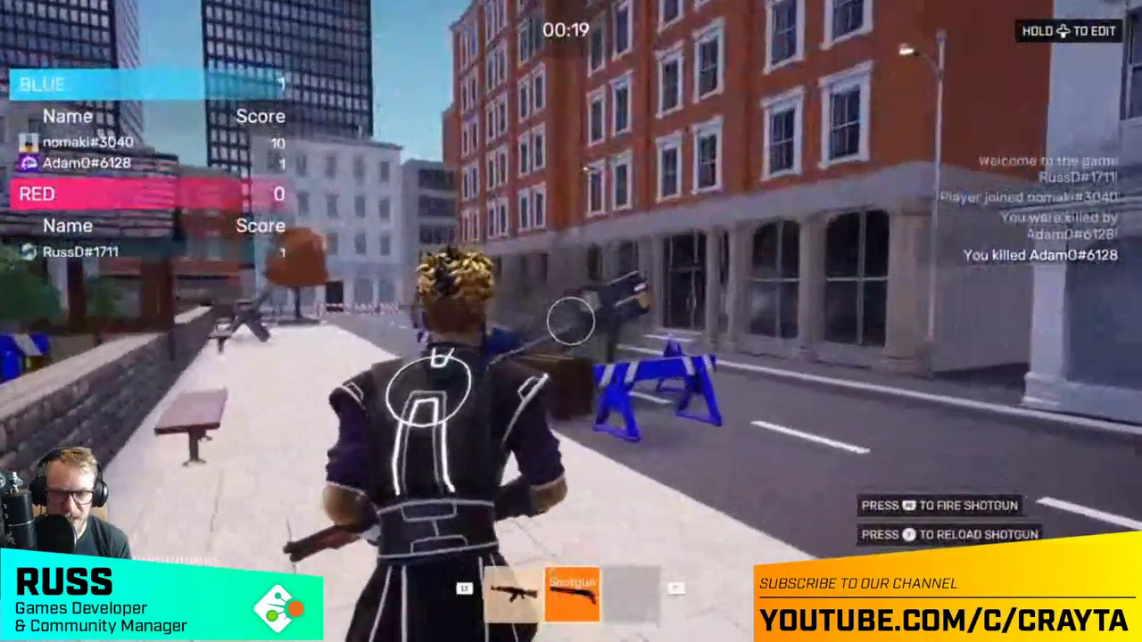
pyautogui.press('w')
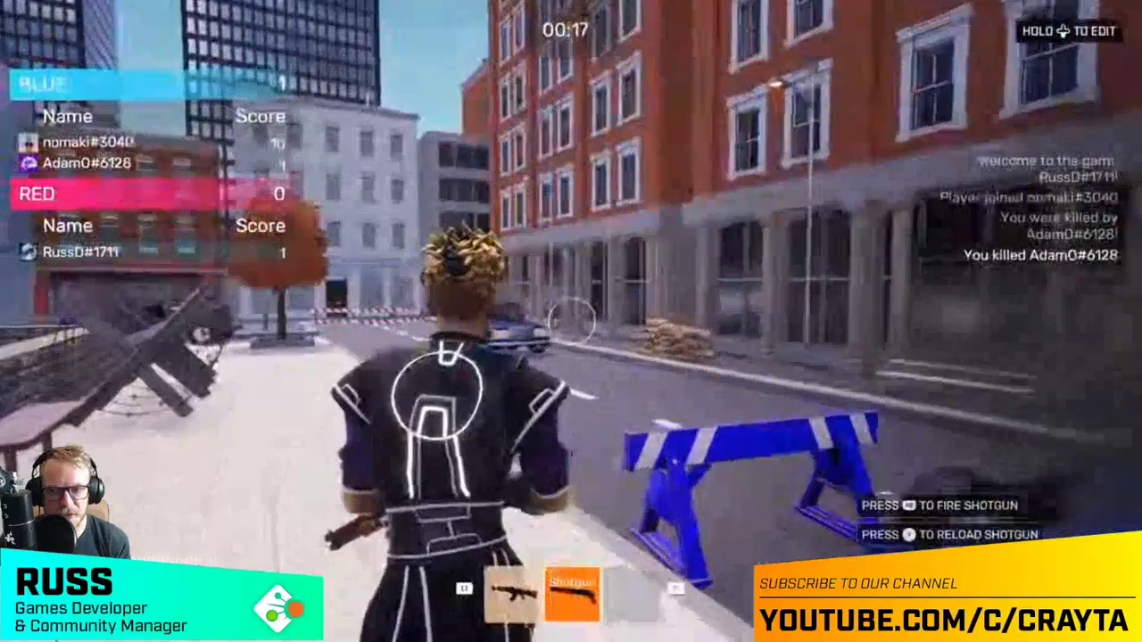
pyautogui.press('w')
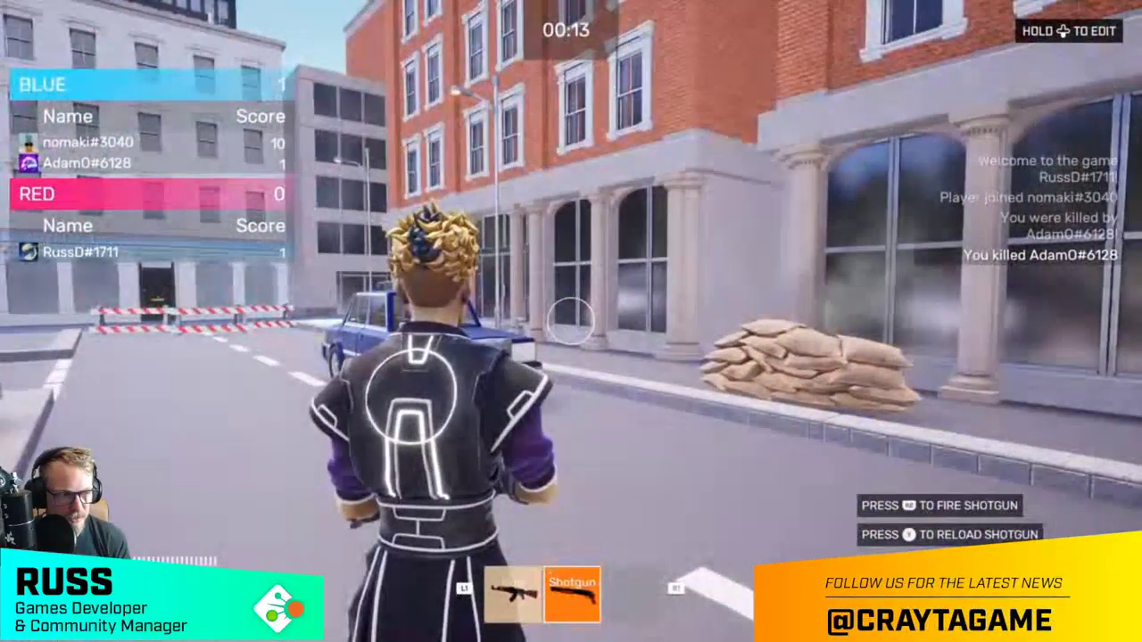
pyautogui.press('w')
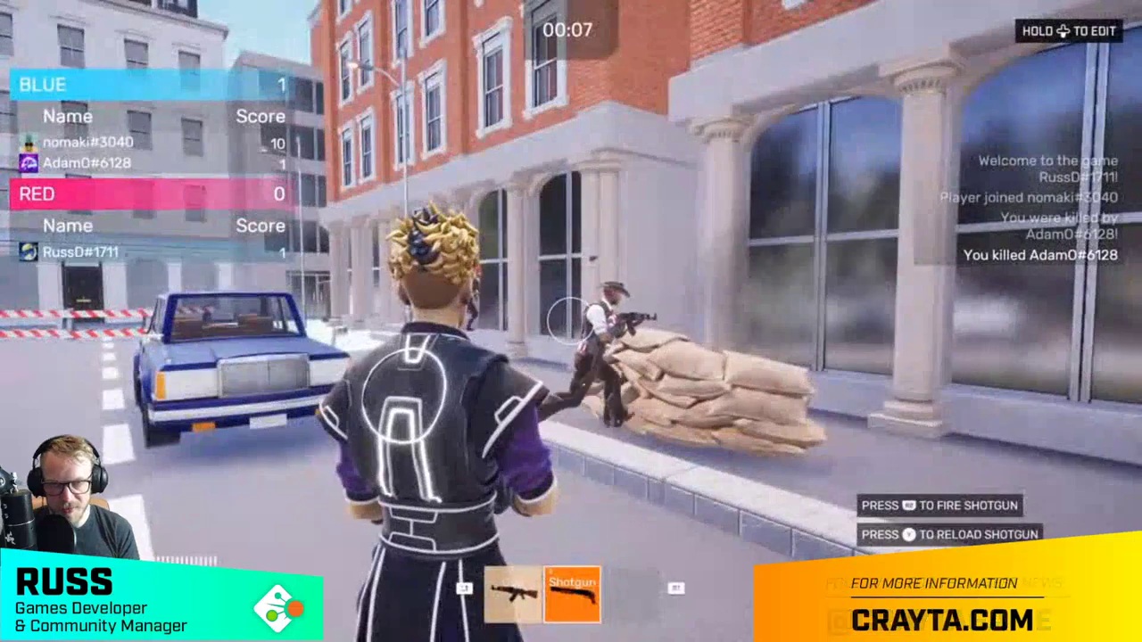
# - End the preview and view the community packages in the asset library
pyautogui.press('Tab')
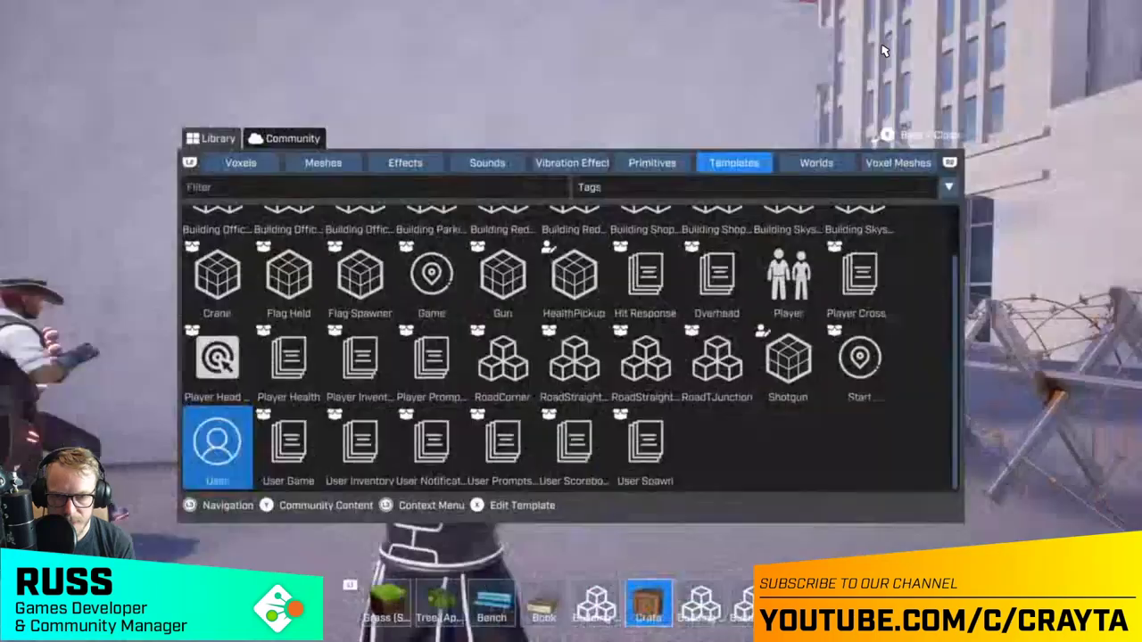
pyautogui.press('e')
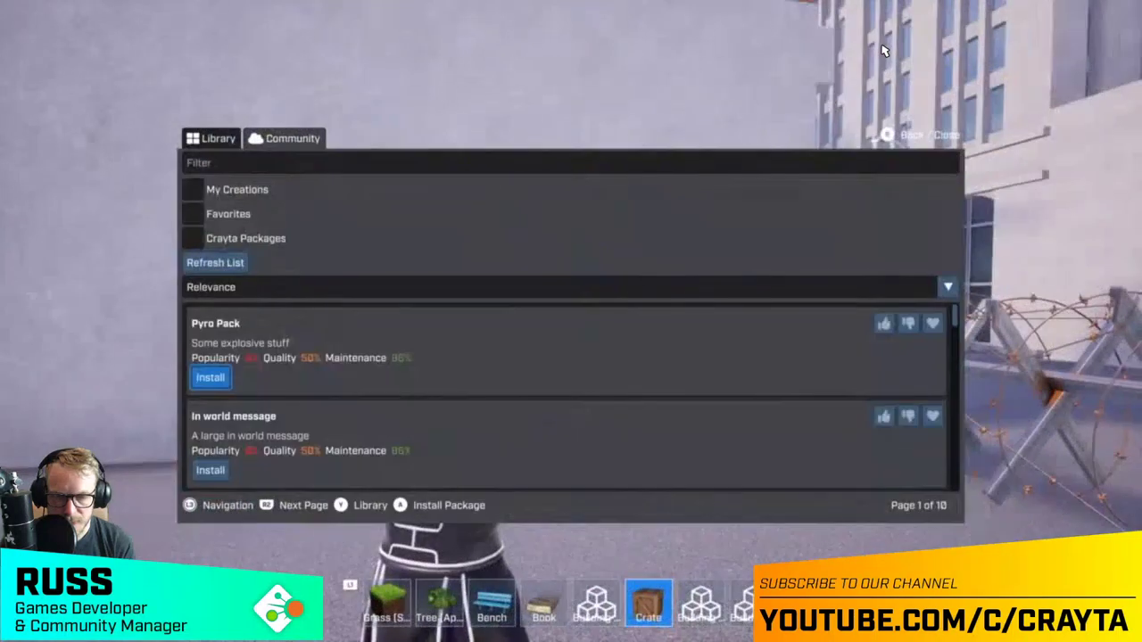
# - Close the library, leave the world for the hub and open its game creation page
pyautogui.press('Escape')
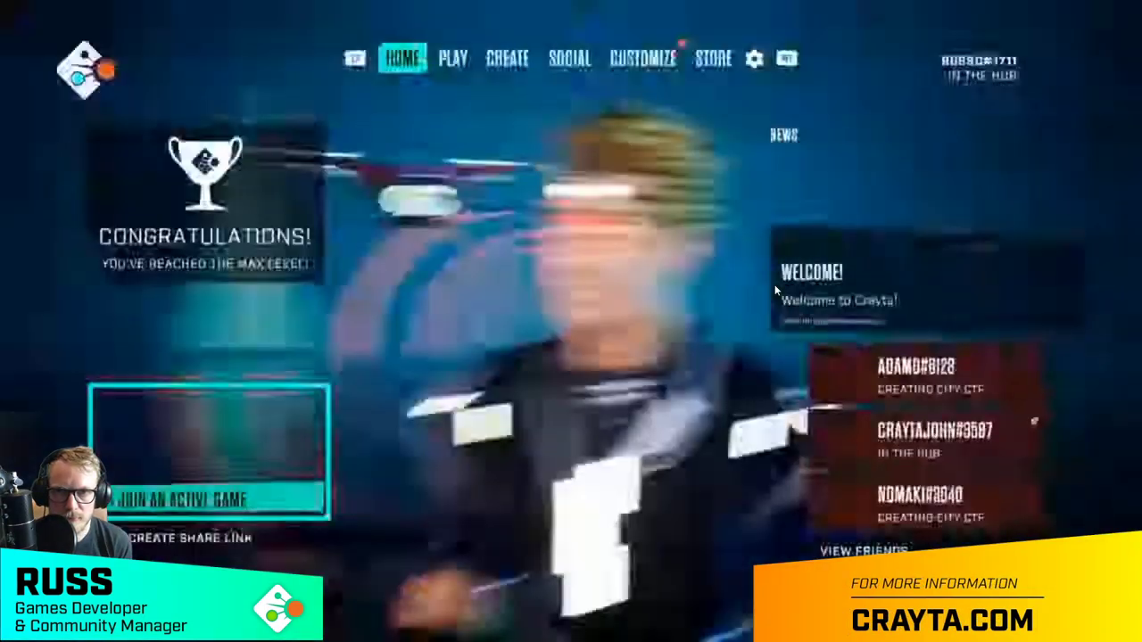
pyautogui.press('e')
pyautogui.press('e')
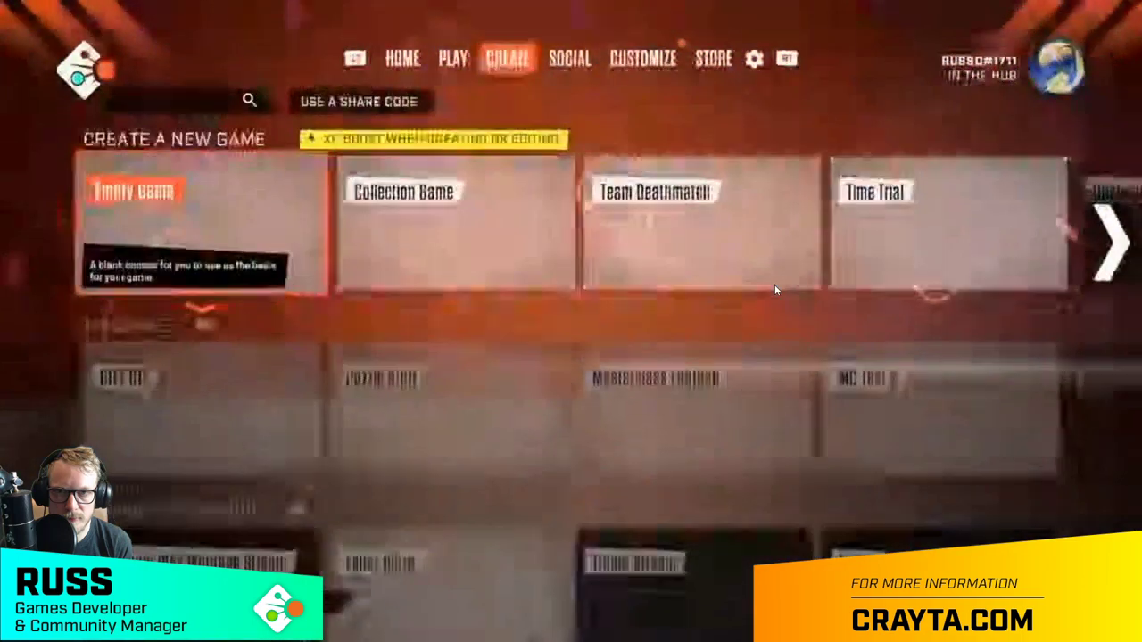
# - Find CITY CTF among your own games and open it for editing
pyautogui.press('Down')
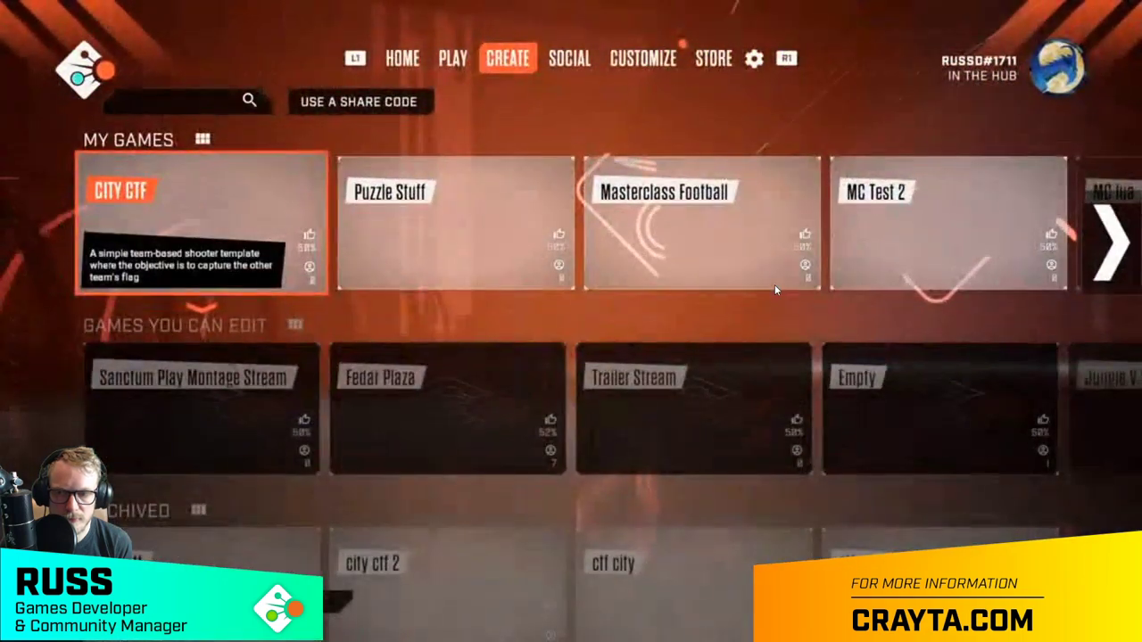
pyautogui.press('Down')
pyautogui.press('Down')
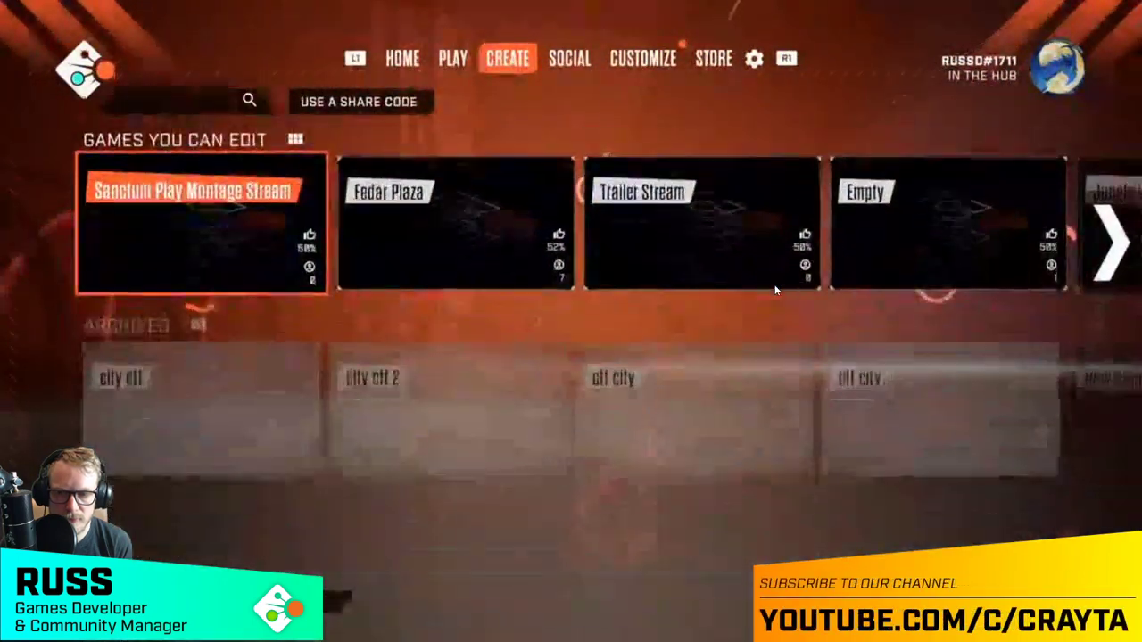
pyautogui.press('Up')
pyautogui.press('Up')
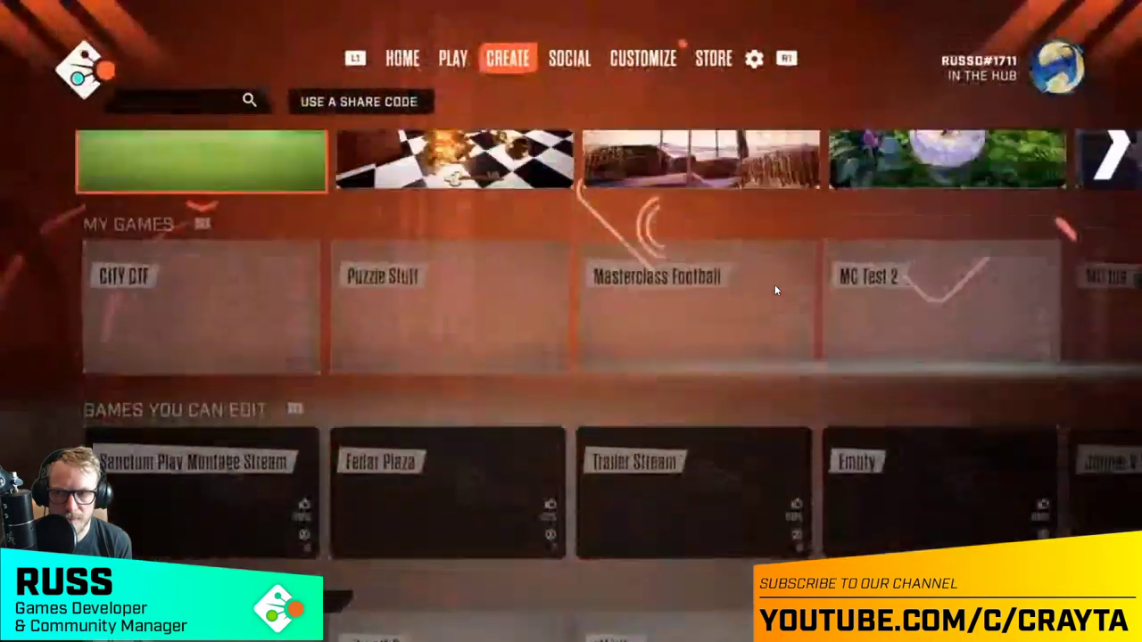
pyautogui.press('Return')
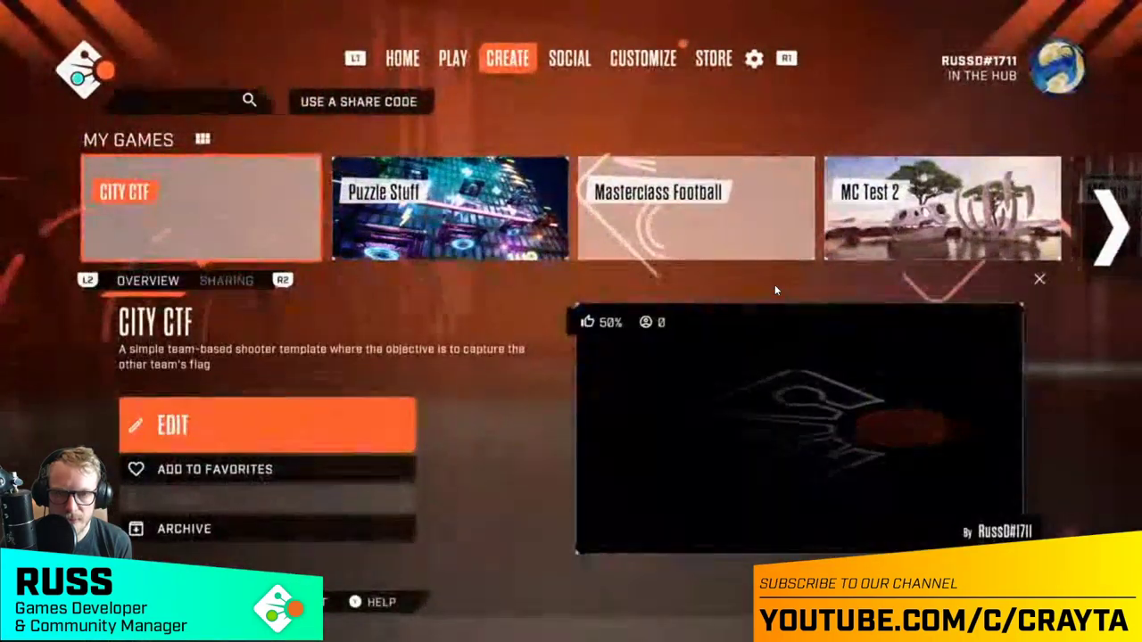
pyautogui.press('Return')
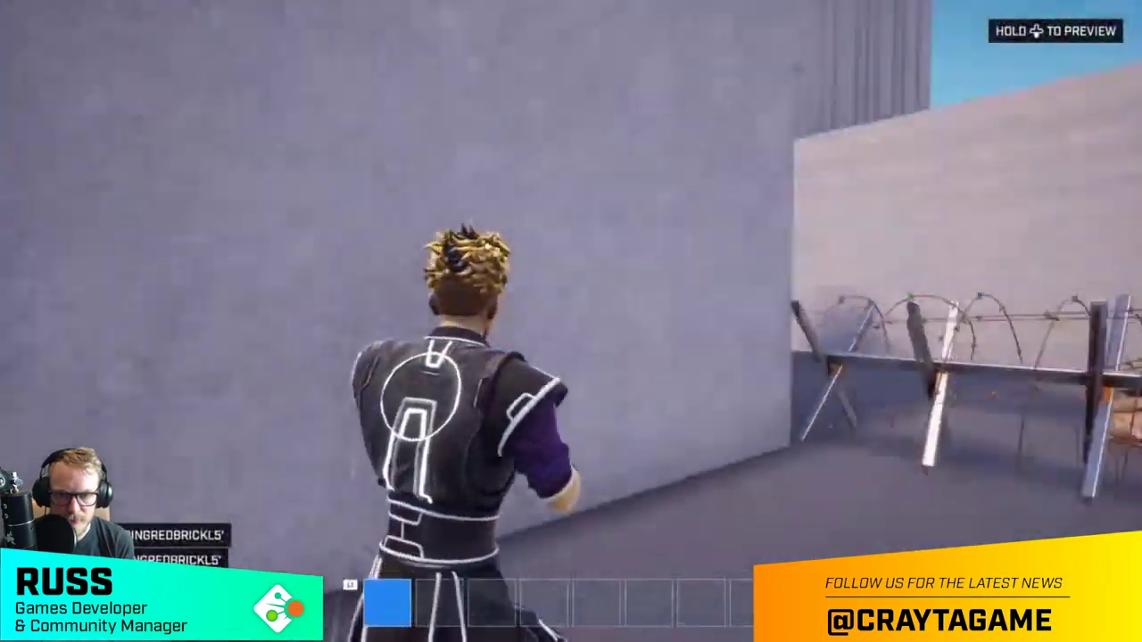
# - Inspect the city map on foot from the barricaded street past the overturned car to the barbed-wire barrier beside the park
pyautogui.press('w')
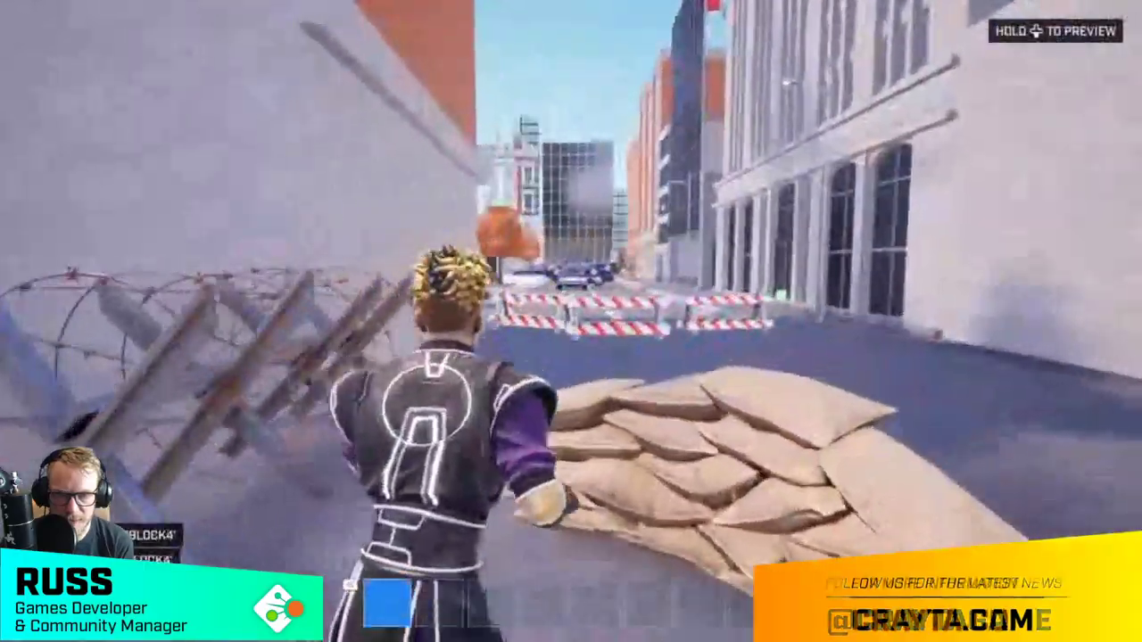
pyautogui.press('w')
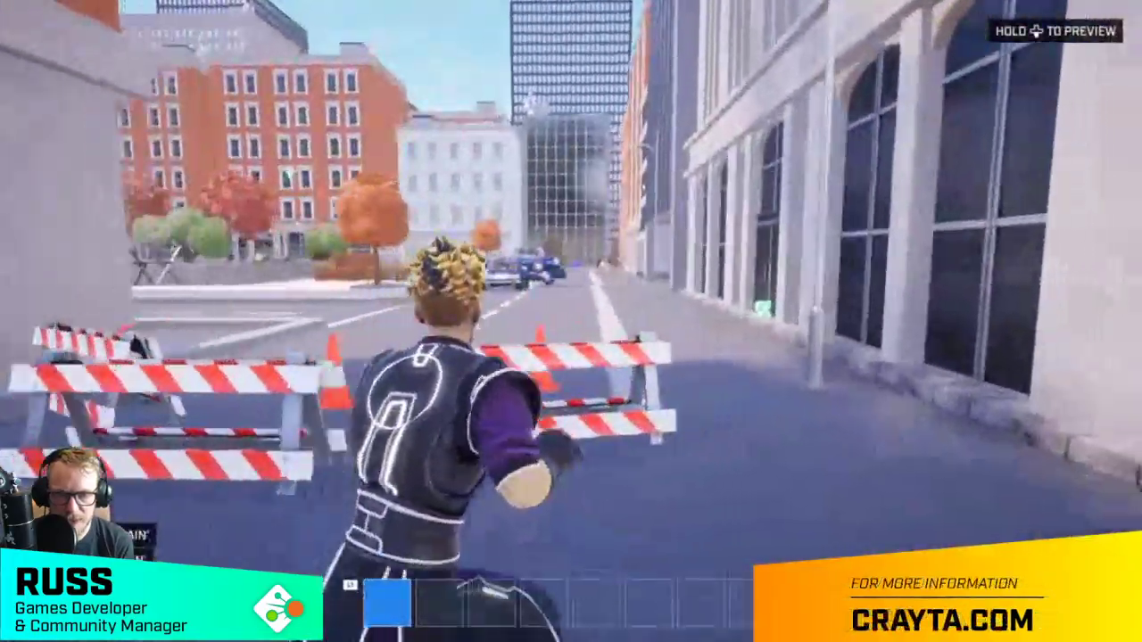
pyautogui.press('w')
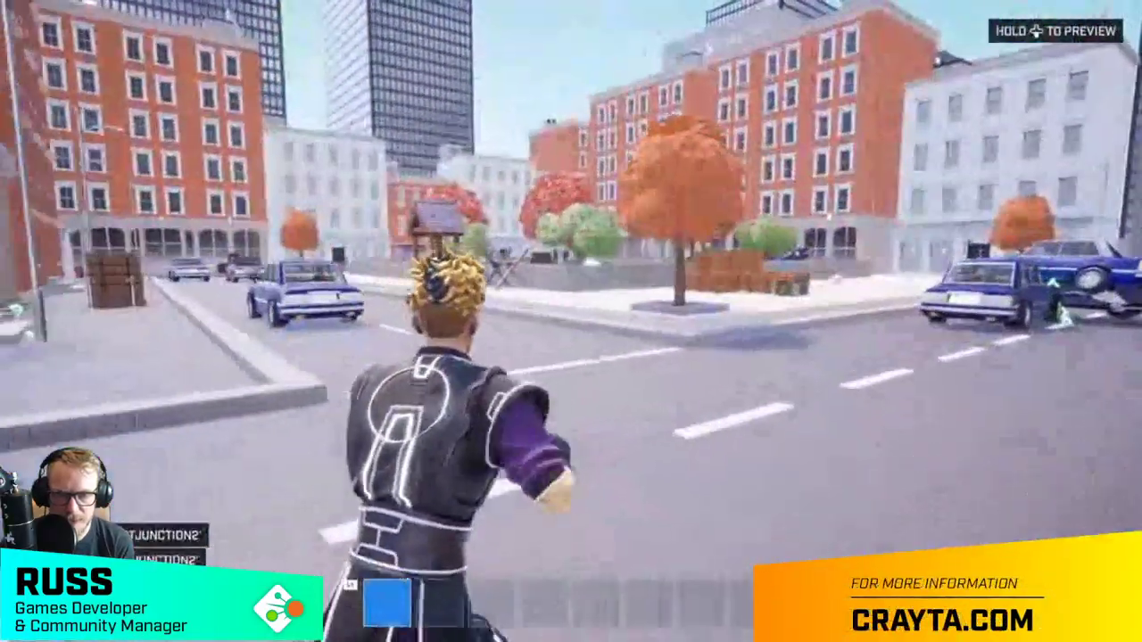
pyautogui.press('w')
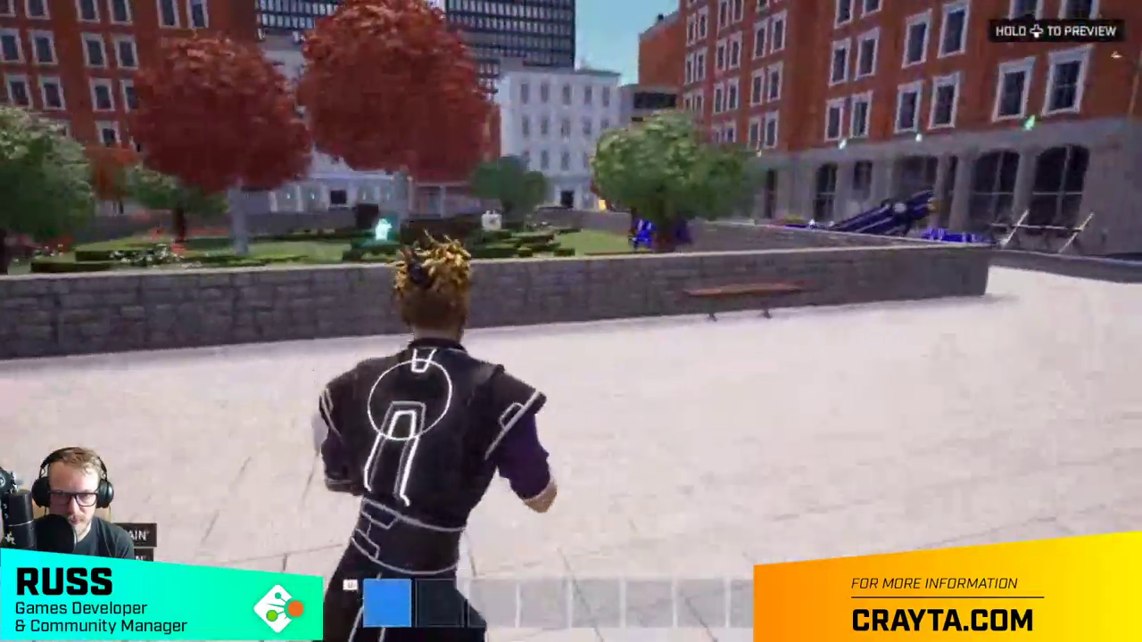
pyautogui.press('w')
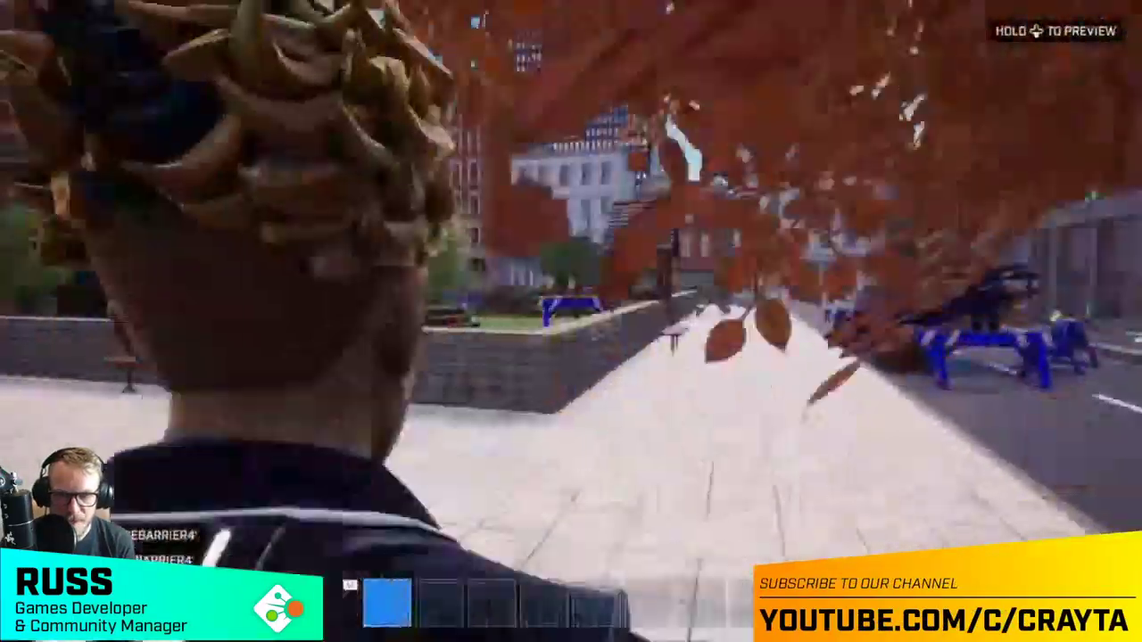
pyautogui.press('w')
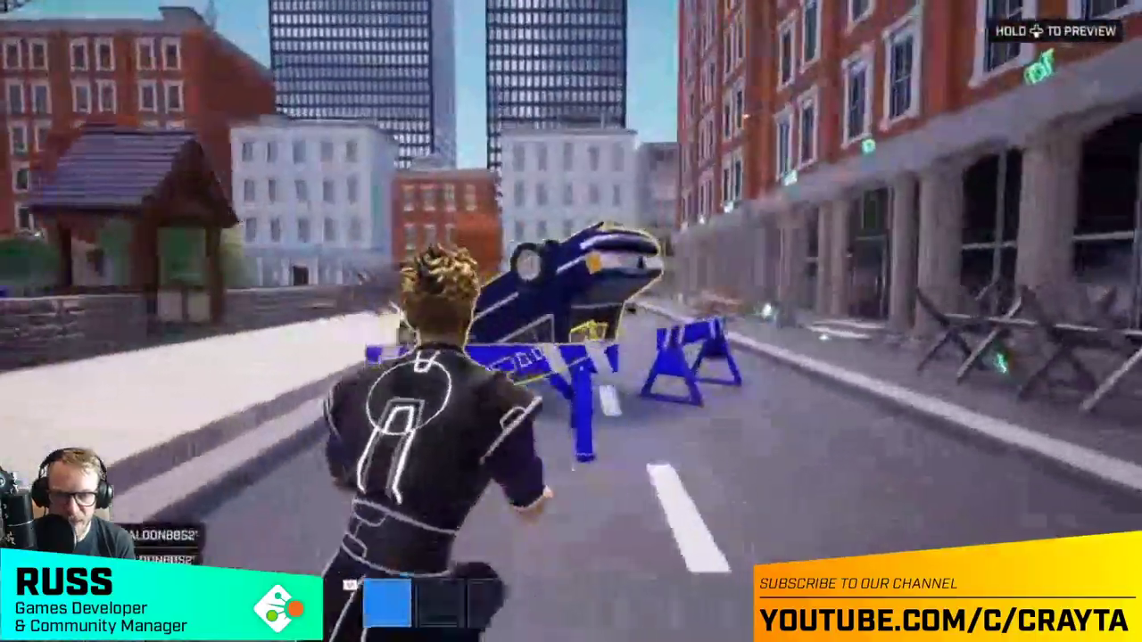
pyautogui.press('w')
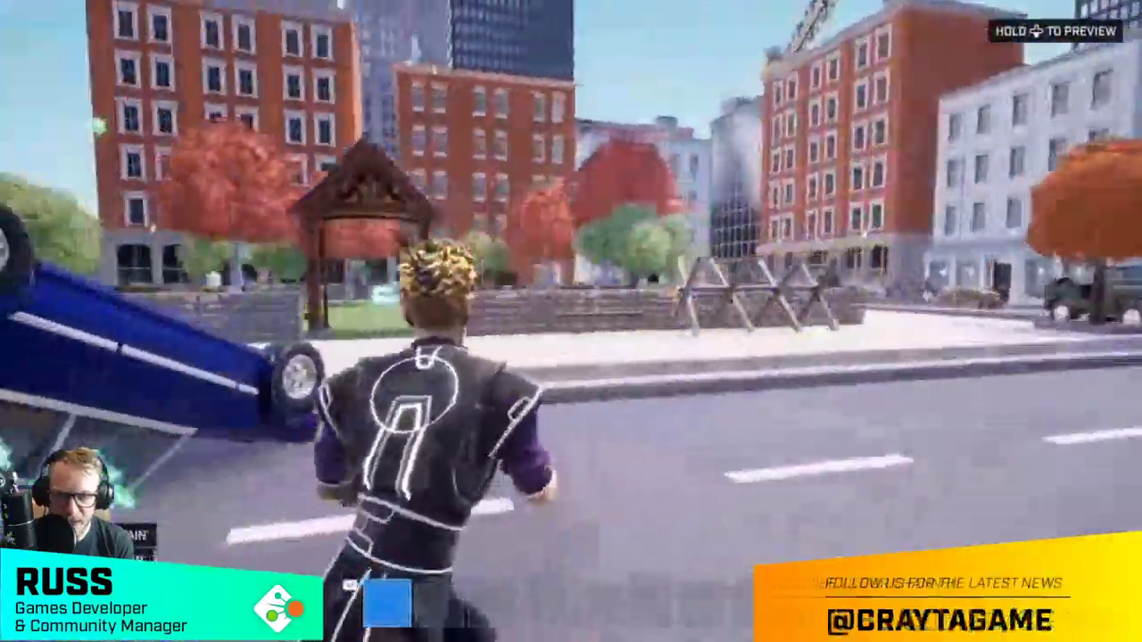
pyautogui.press('w')
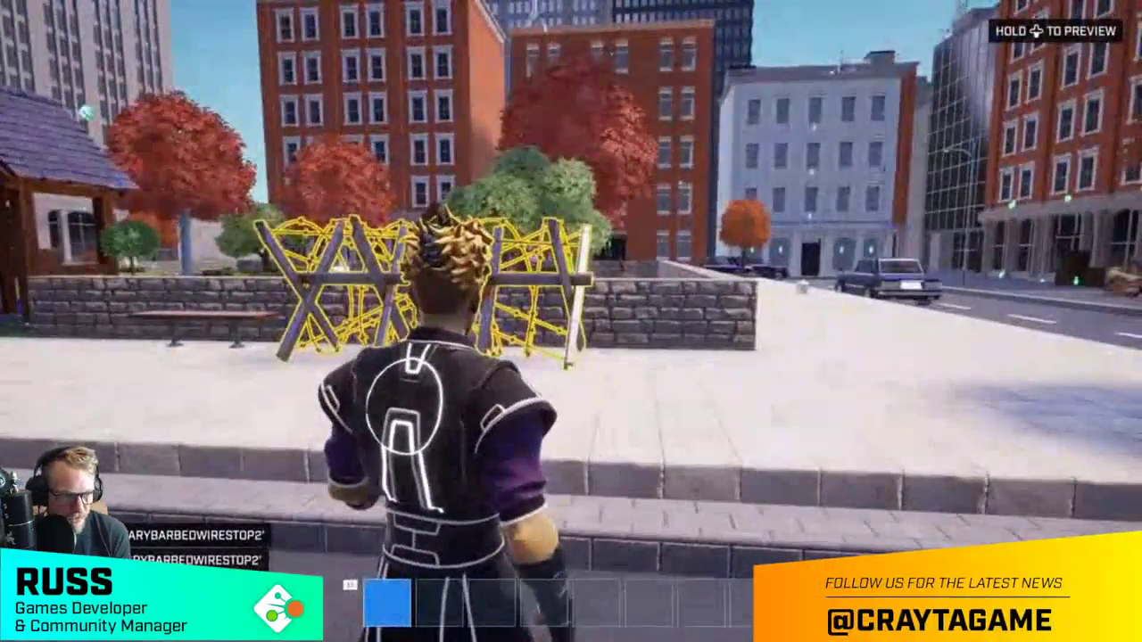
# - Walk along the park wall near the crate pickup and back to the road to examine the plaza layout
pyautogui.press('d')
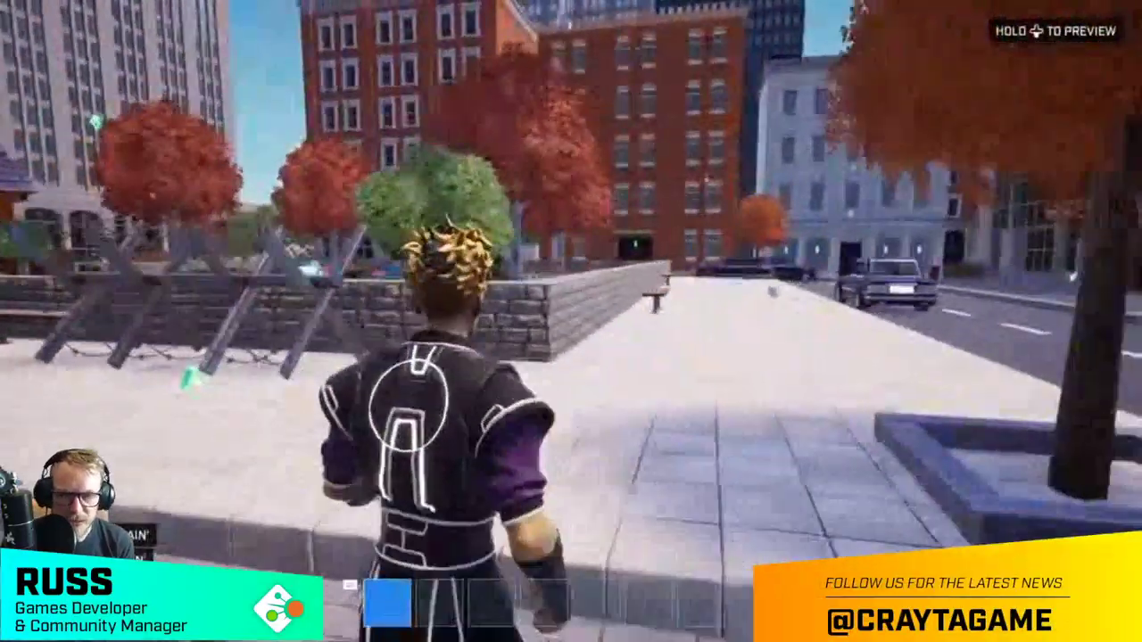
pyautogui.press('w')
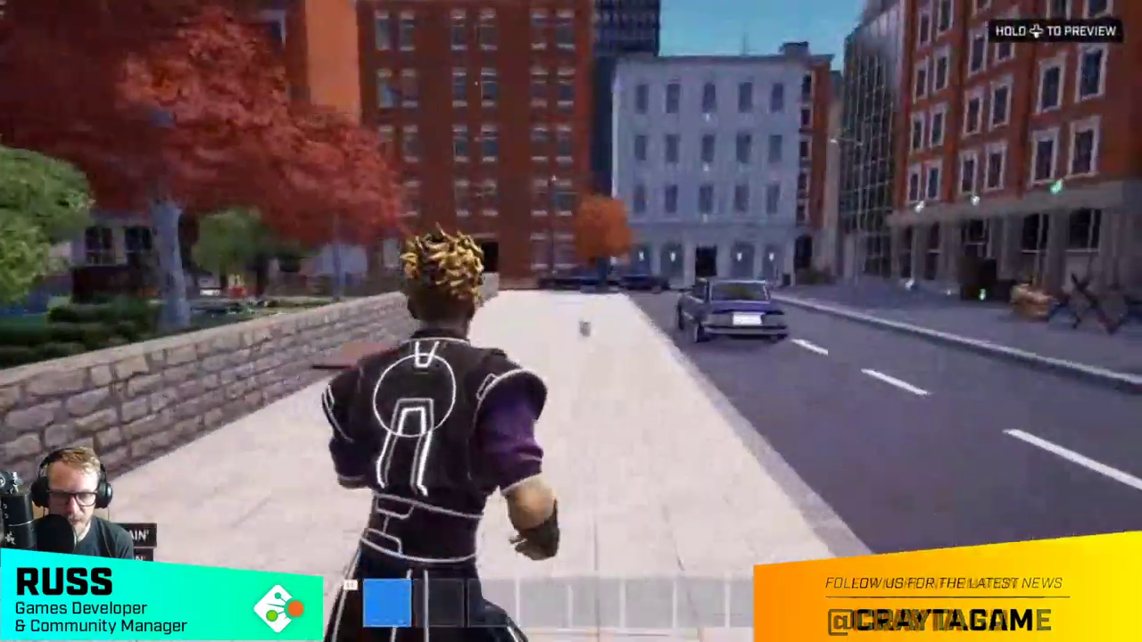
pyautogui.press('w')
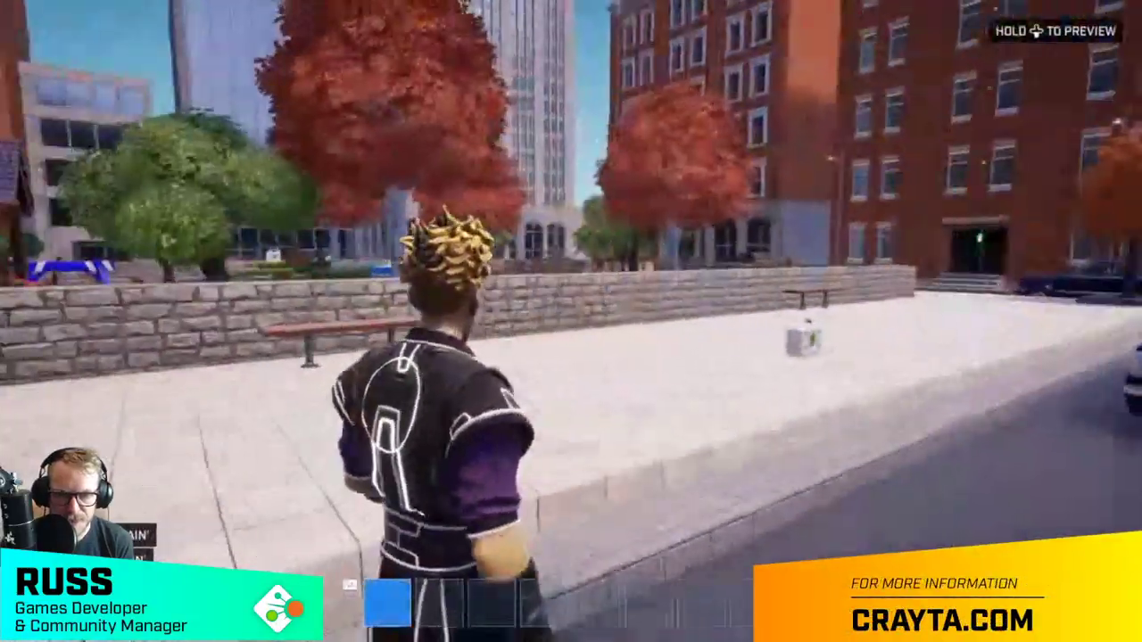
pyautogui.press('w')
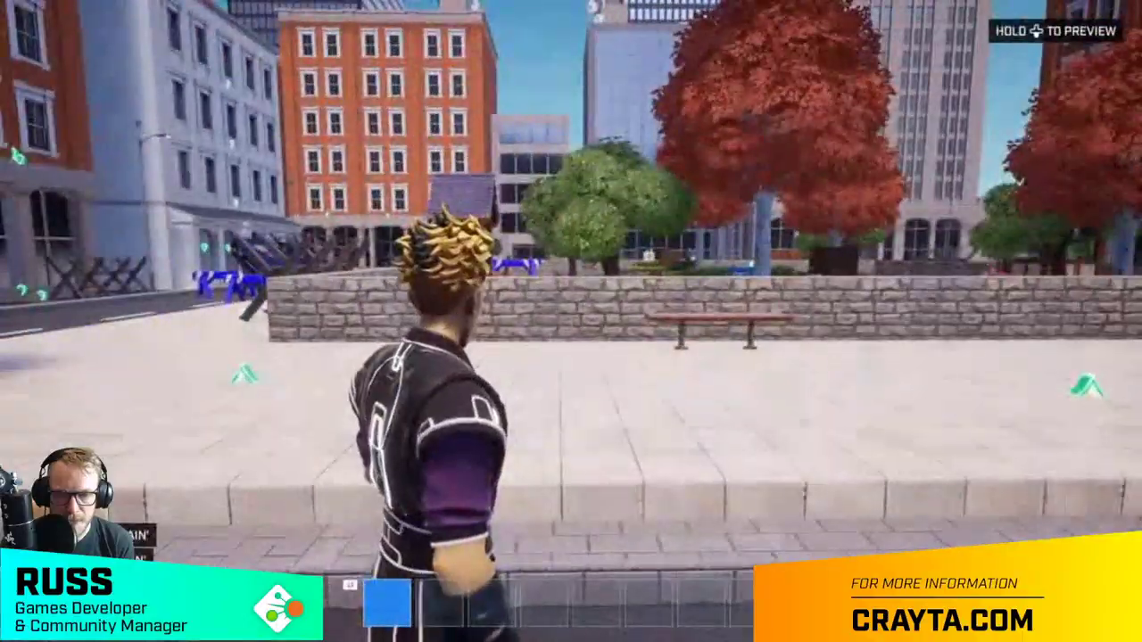
pyautogui.press('w')
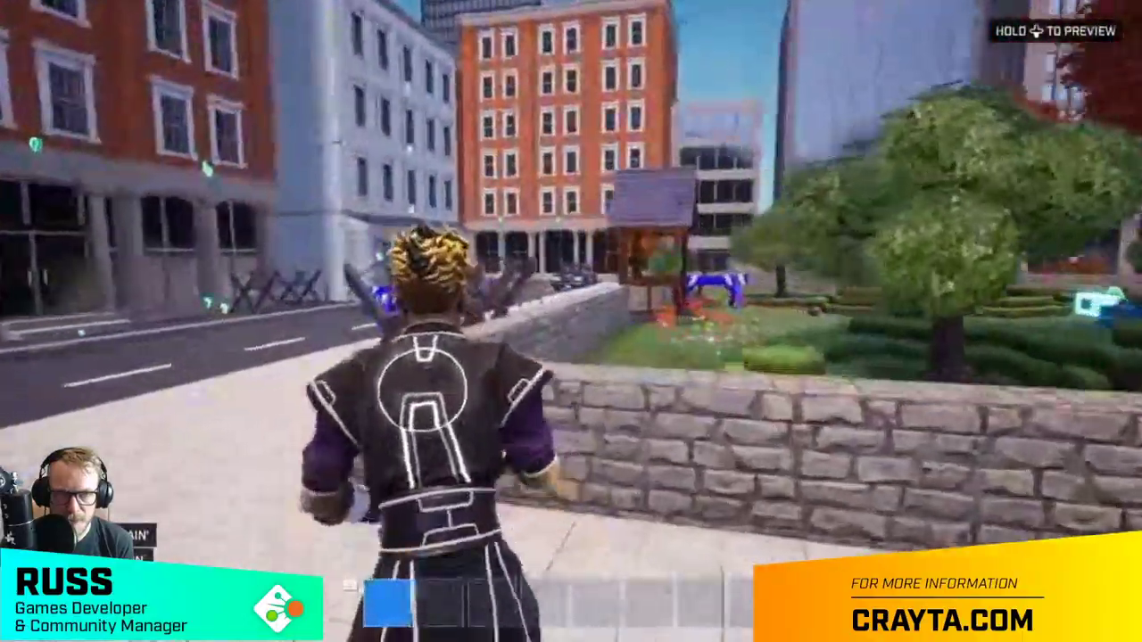
pyautogui.press('w')
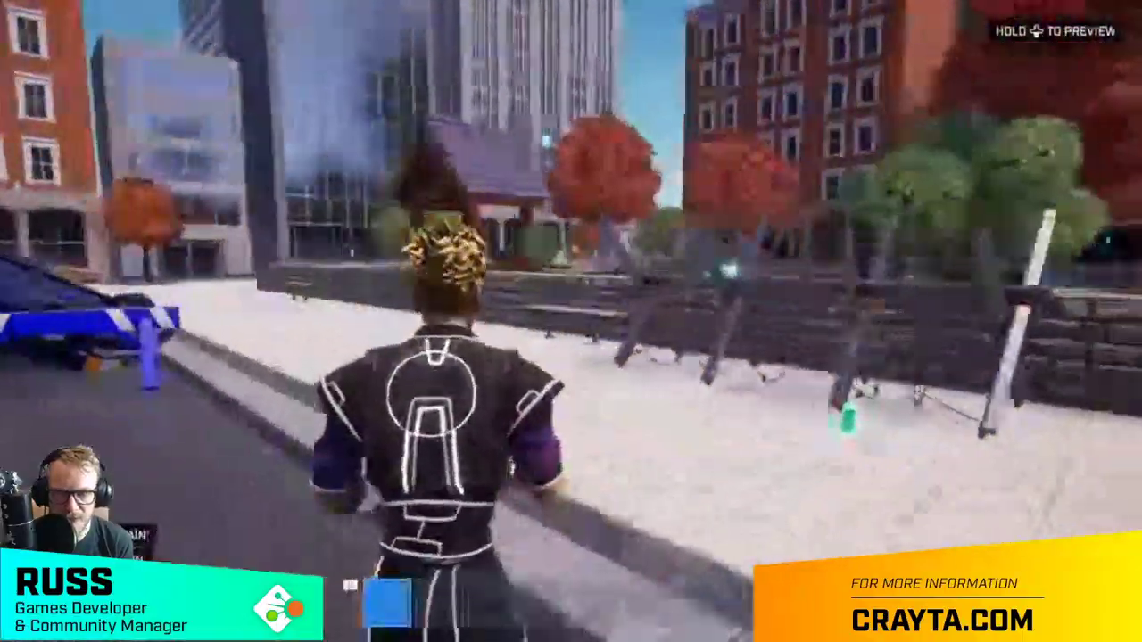
pyautogui.press('w')
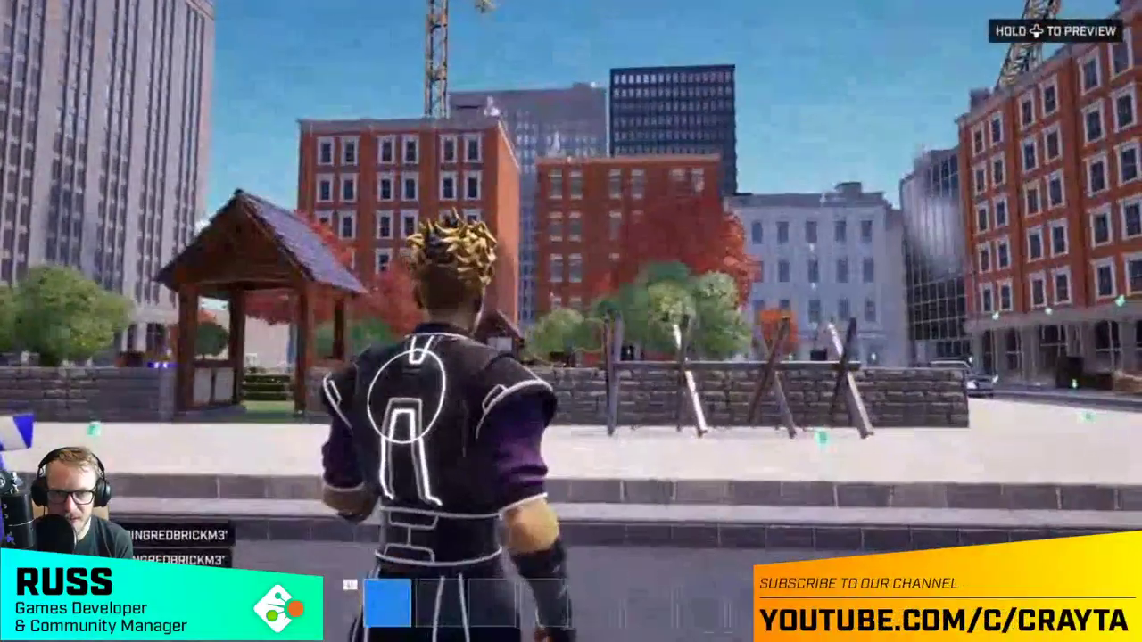
pyautogui.press('w')
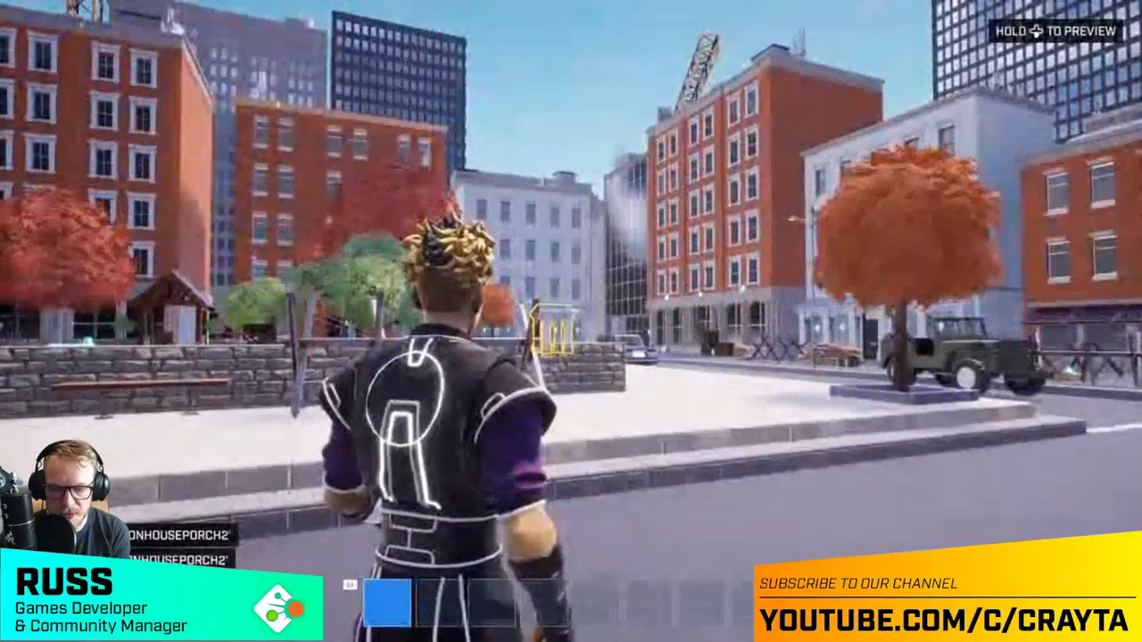
# - Playtest a match in preview mode, return to editing and exit the world to the hub
pyautogui.press('Tab')
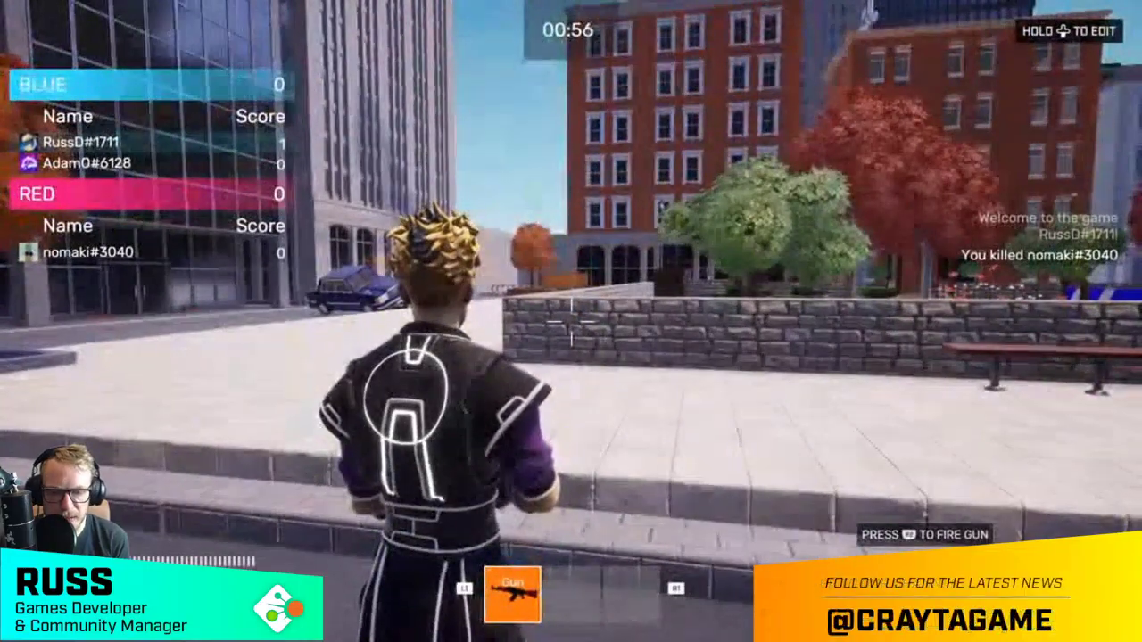
pyautogui.press('Tab')
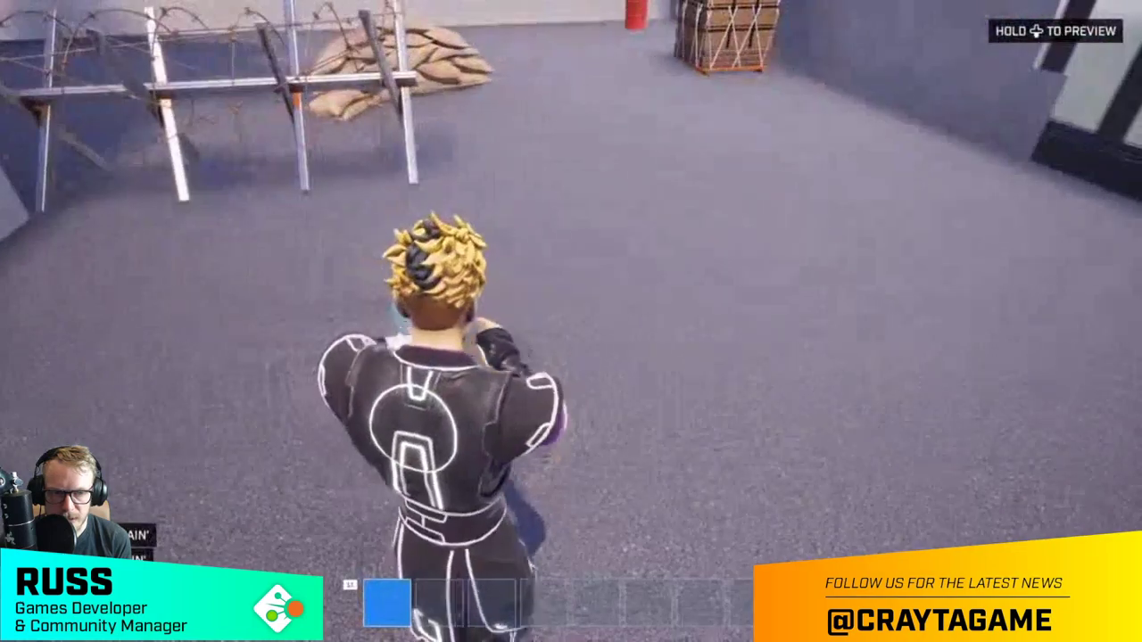
pyautogui.press('Escape')
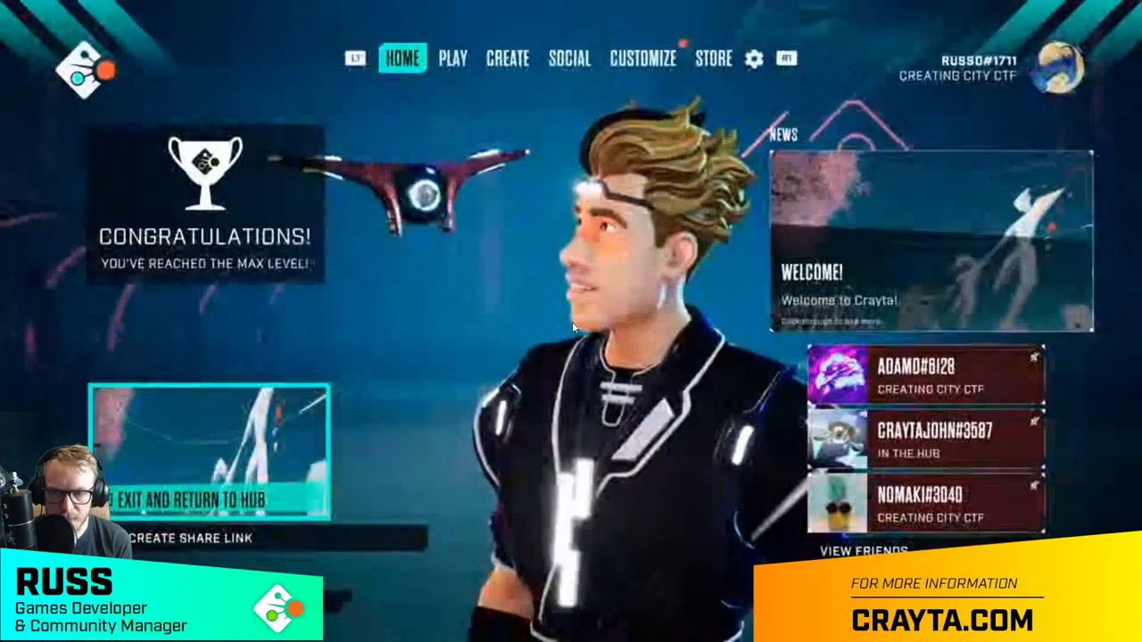
pyautogui.press('Escape')
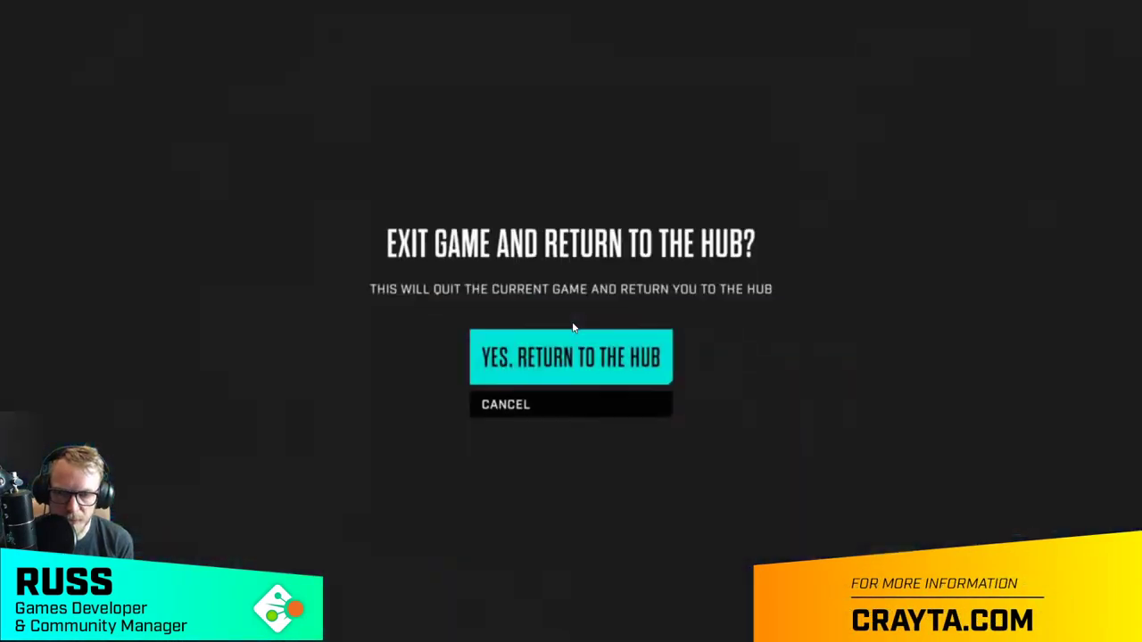
pyautogui.press('Return')
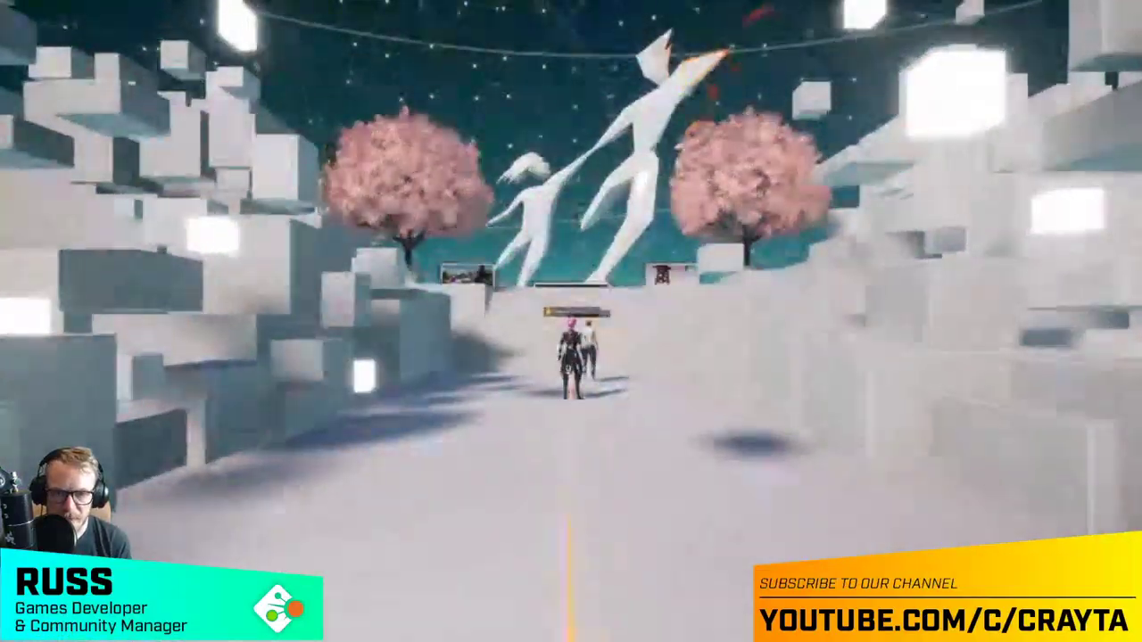
# - Open the game creation page from the hub and go to CITY CTF under My Games
pyautogui.press('d')
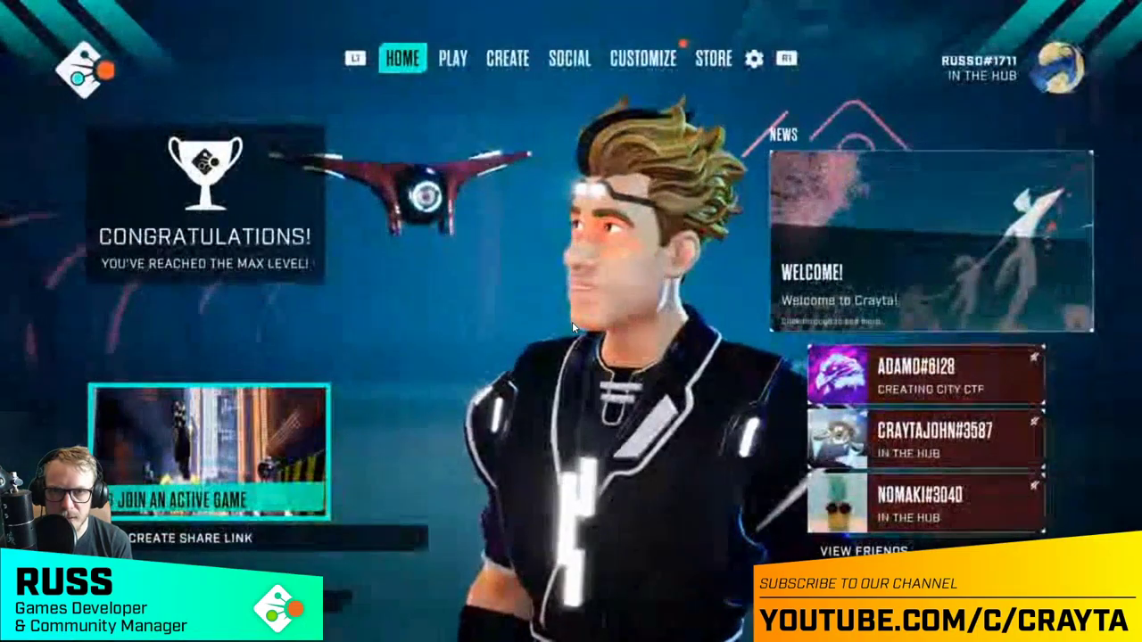
pyautogui.press('e')
pyautogui.press('e')
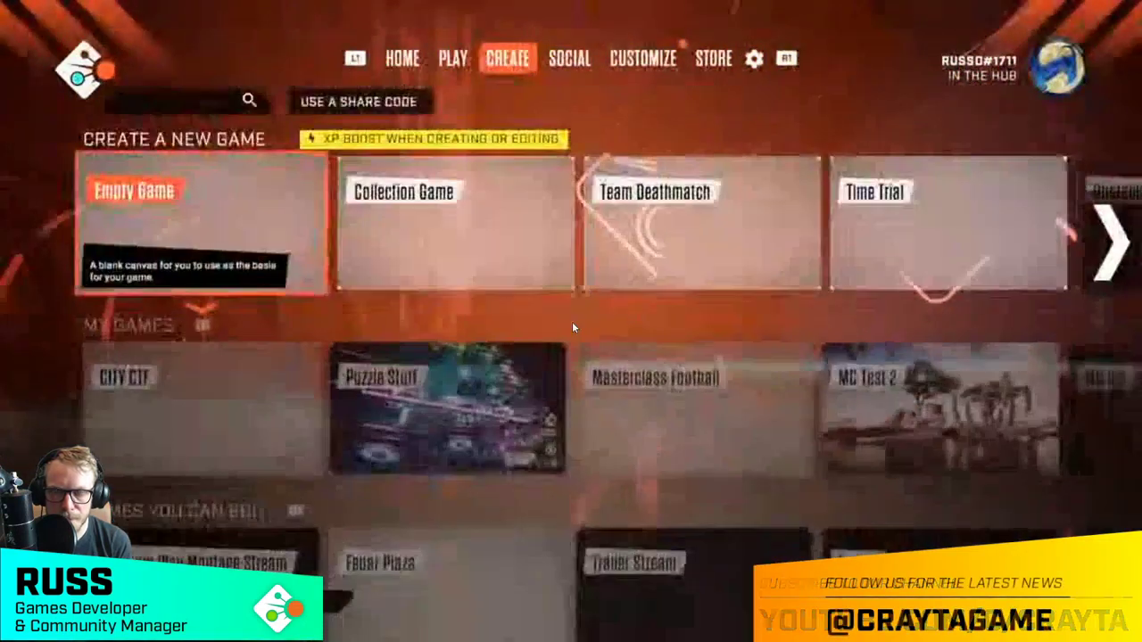
pyautogui.press('Down')
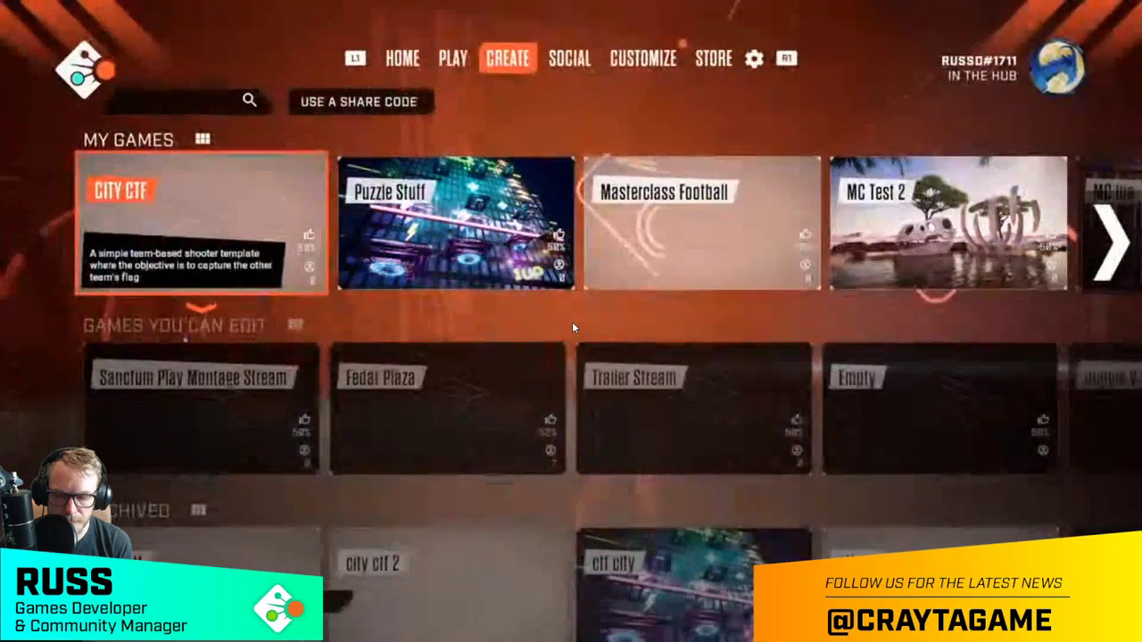
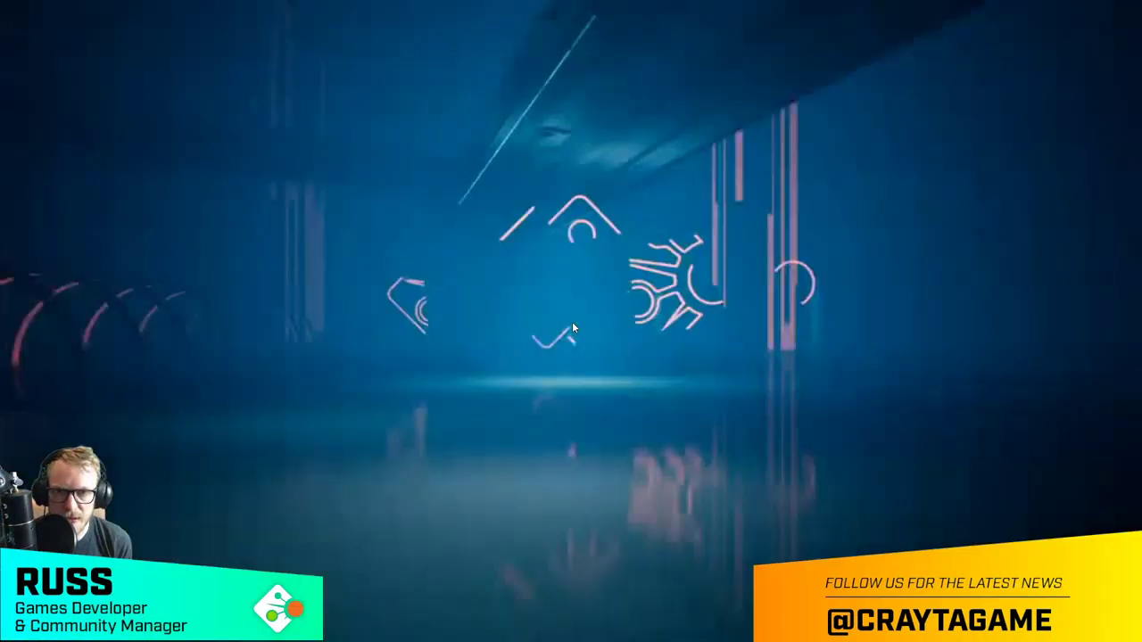
# - Open the CITY CTF overview under My Games on the creation page, check its publish option and close the page
pyautogui.press('e')
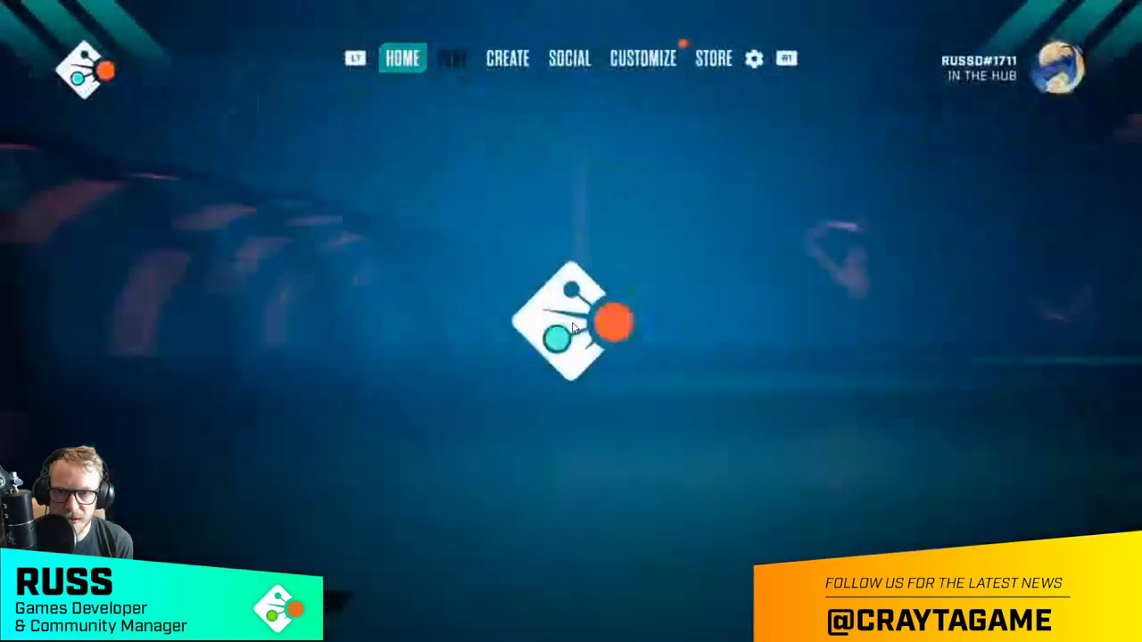
pyautogui.press('e')
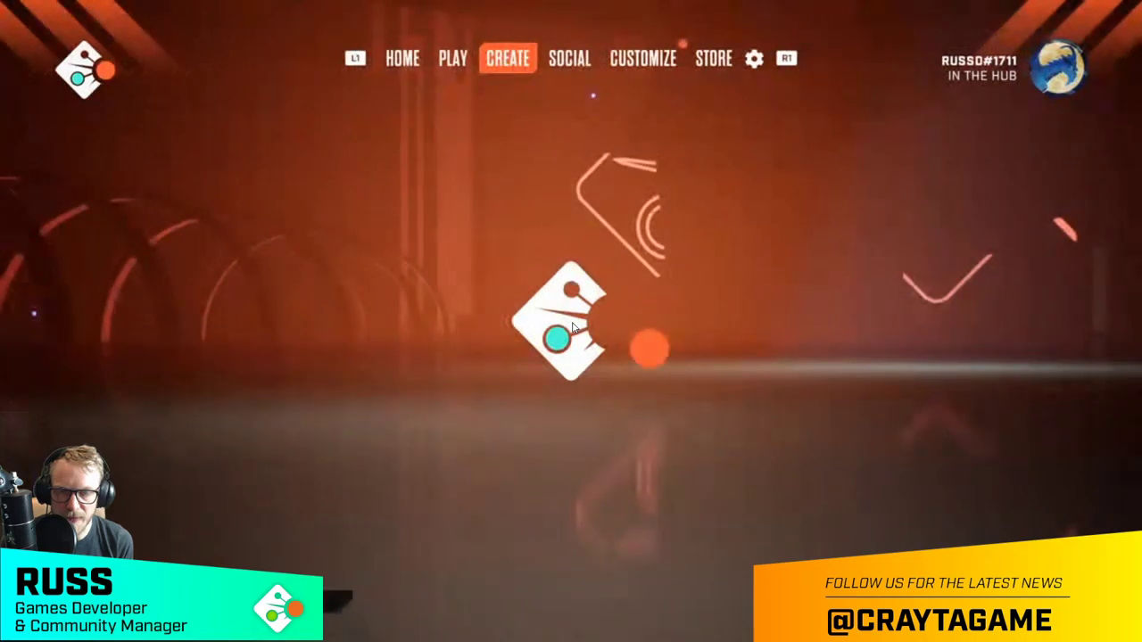
pyautogui.press('Down')
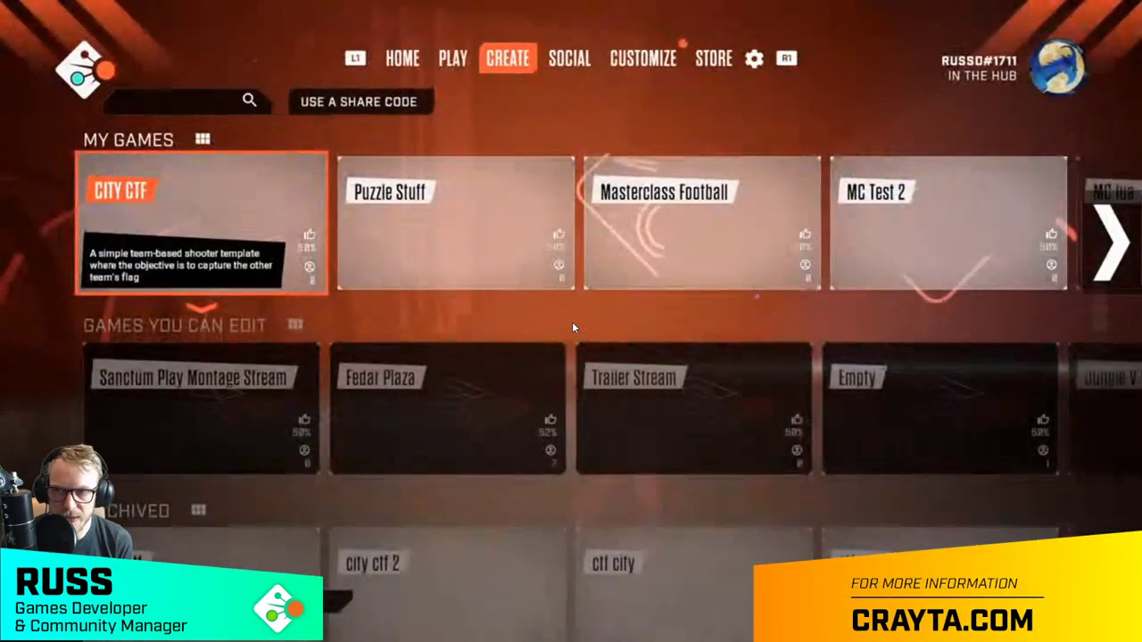
pyautogui.press('Return')
pyautogui.press('Down')
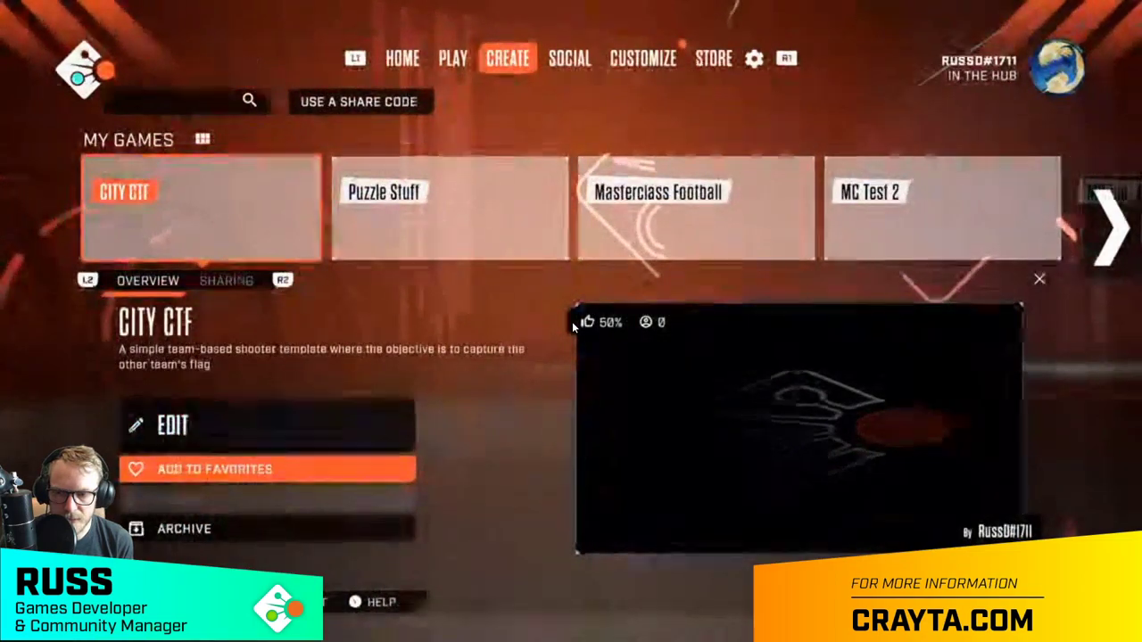
pyautogui.press('Down')
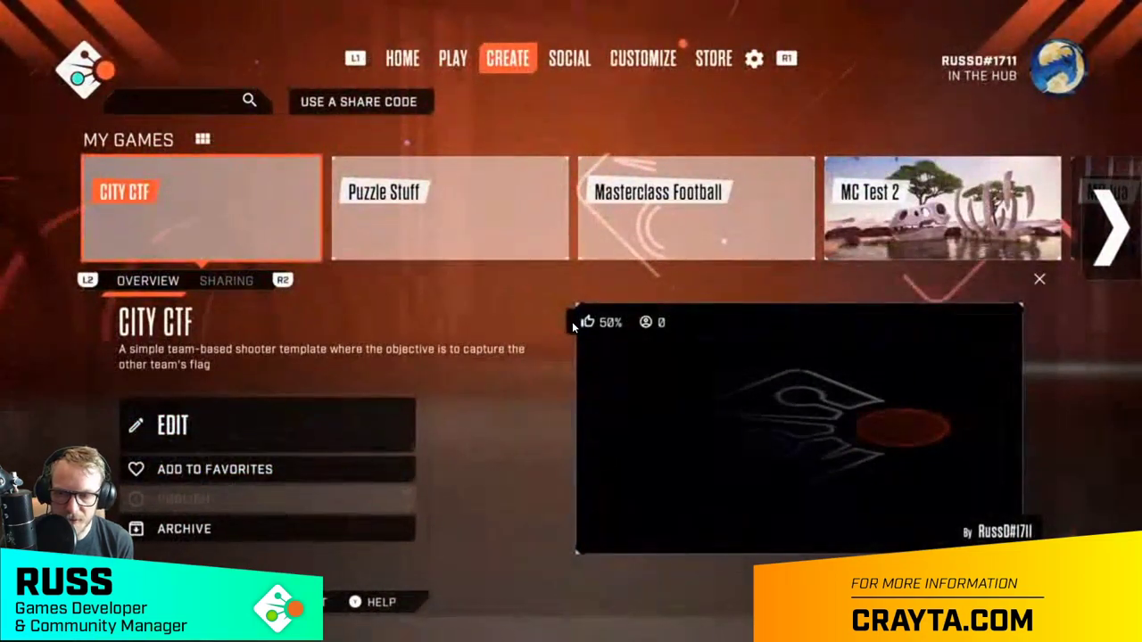
pyautogui.press('Escape')
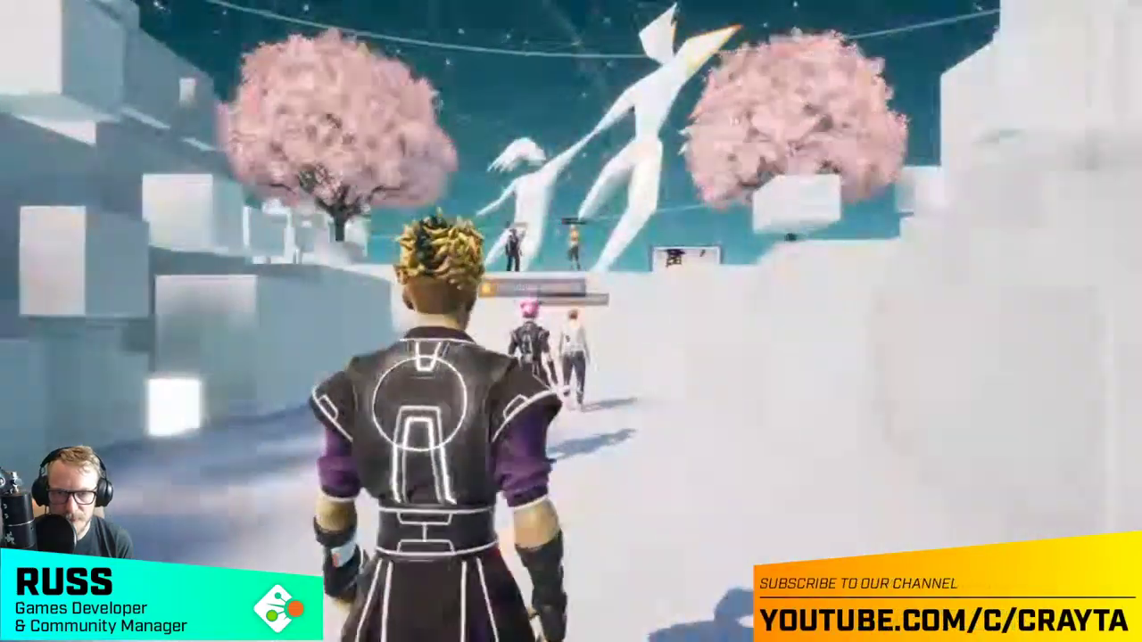
pyautogui.press('w')
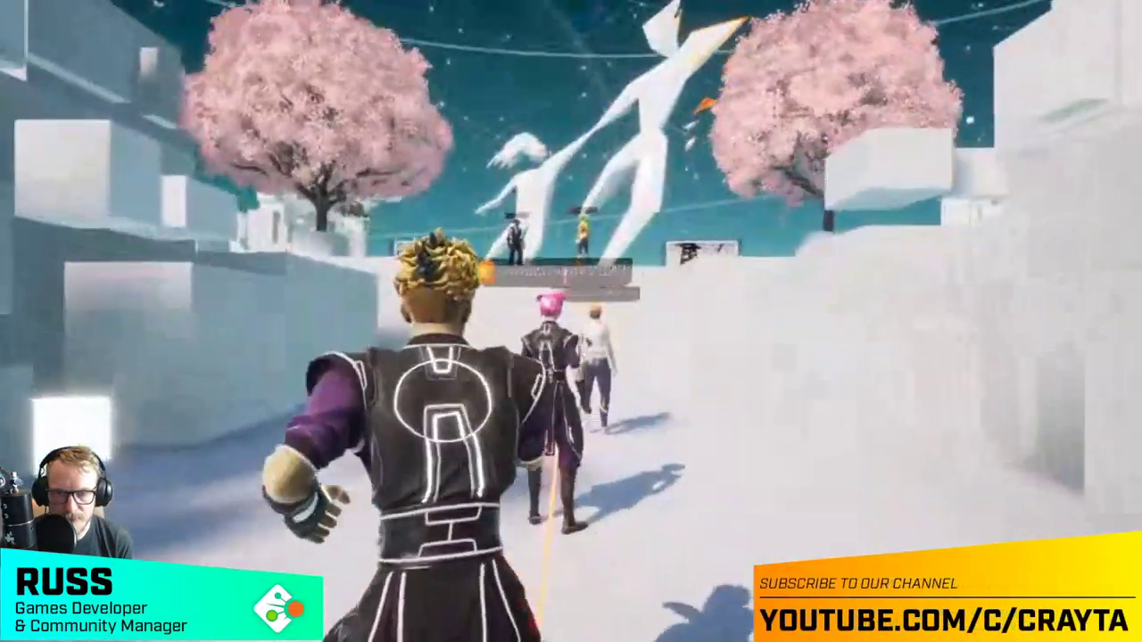
pyautogui.press('w')
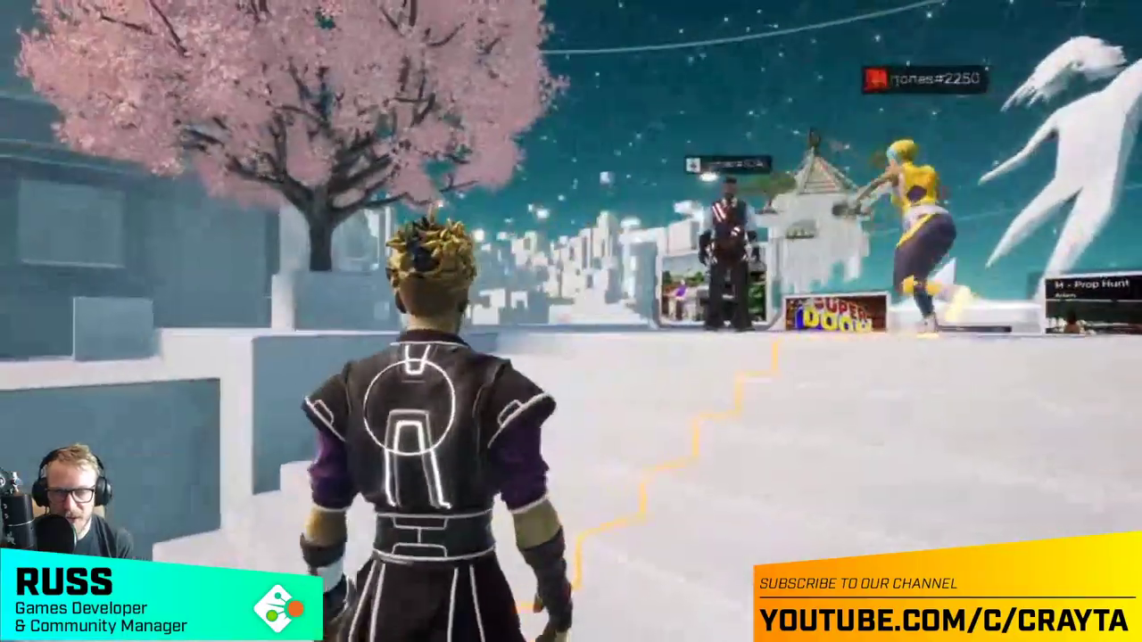
pyautogui.press('w')
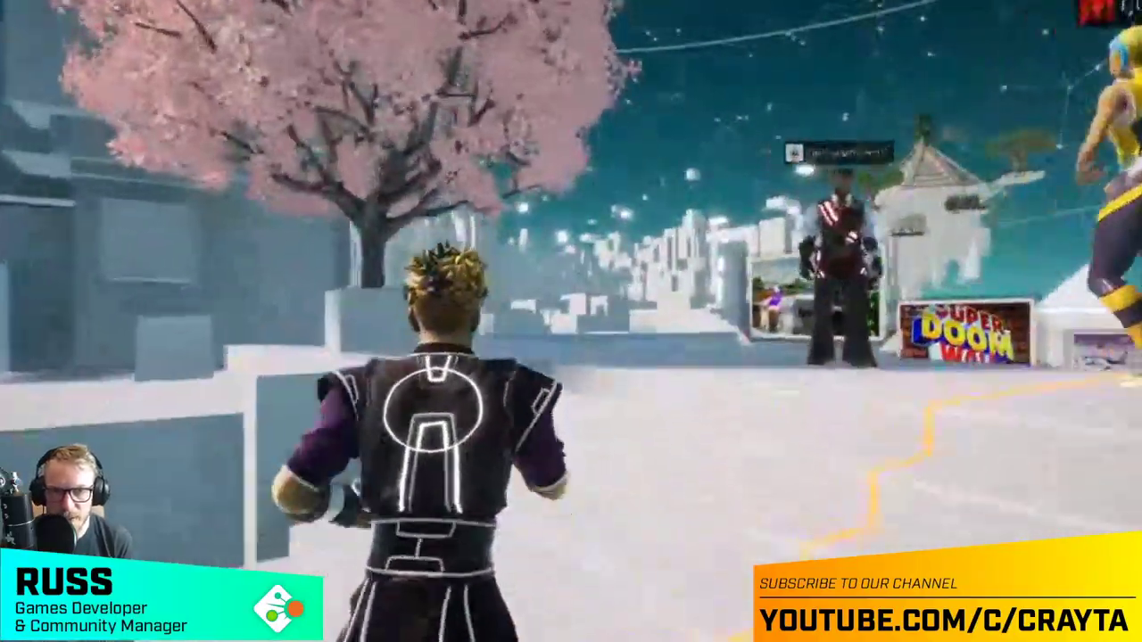
pyautogui.press('w')
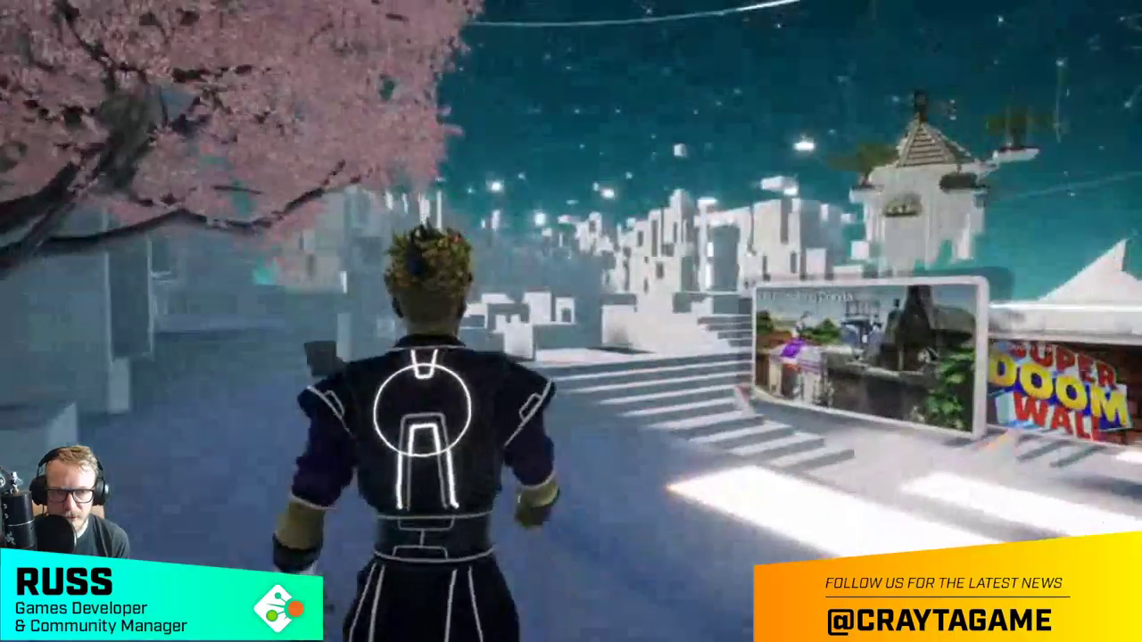
pyautogui.press('w')
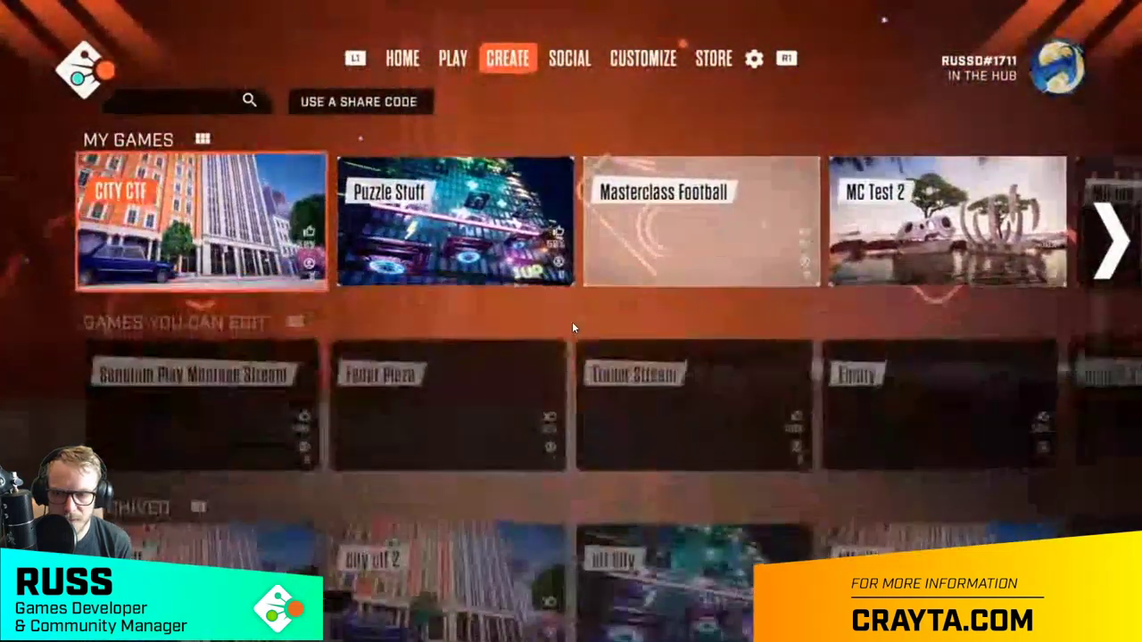
pyautogui.press('w')
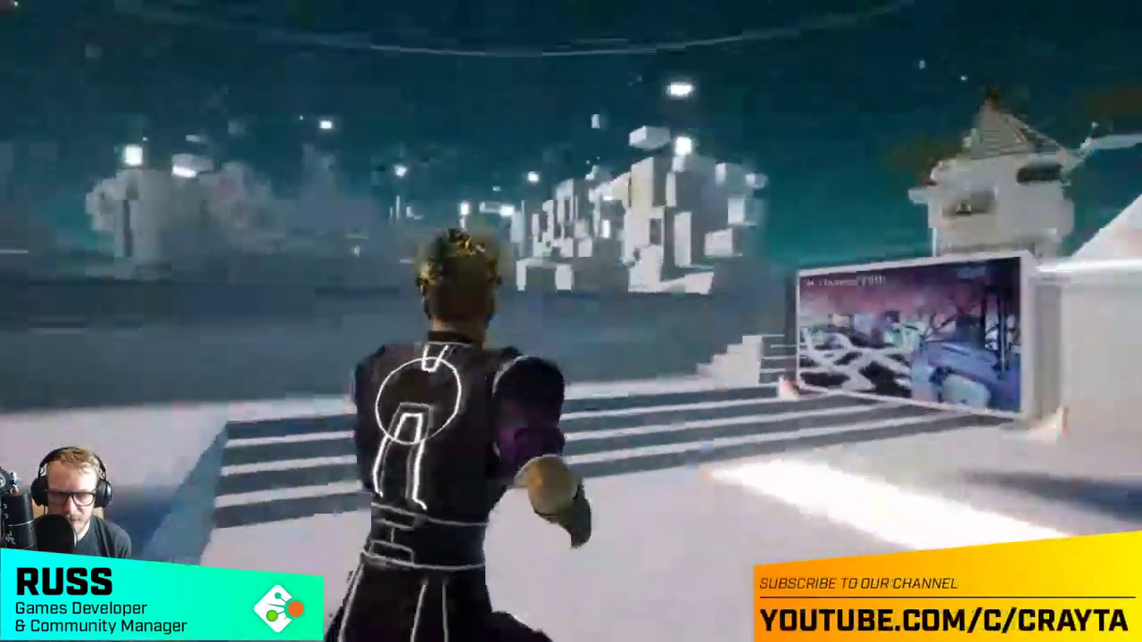
pyautogui.press('a')
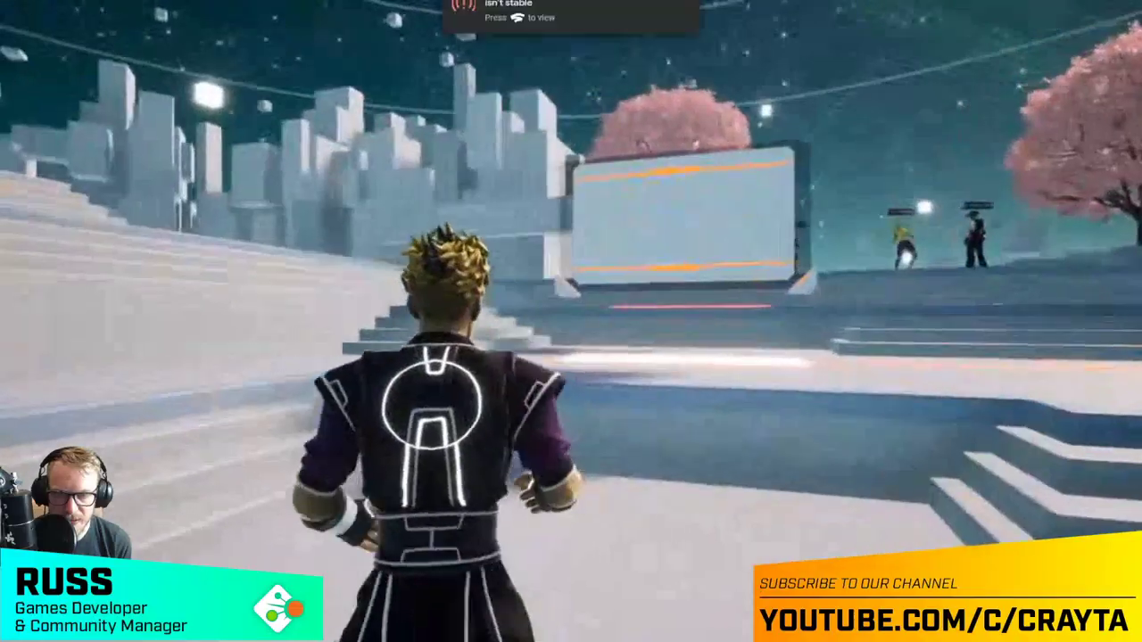
pyautogui.press('w')
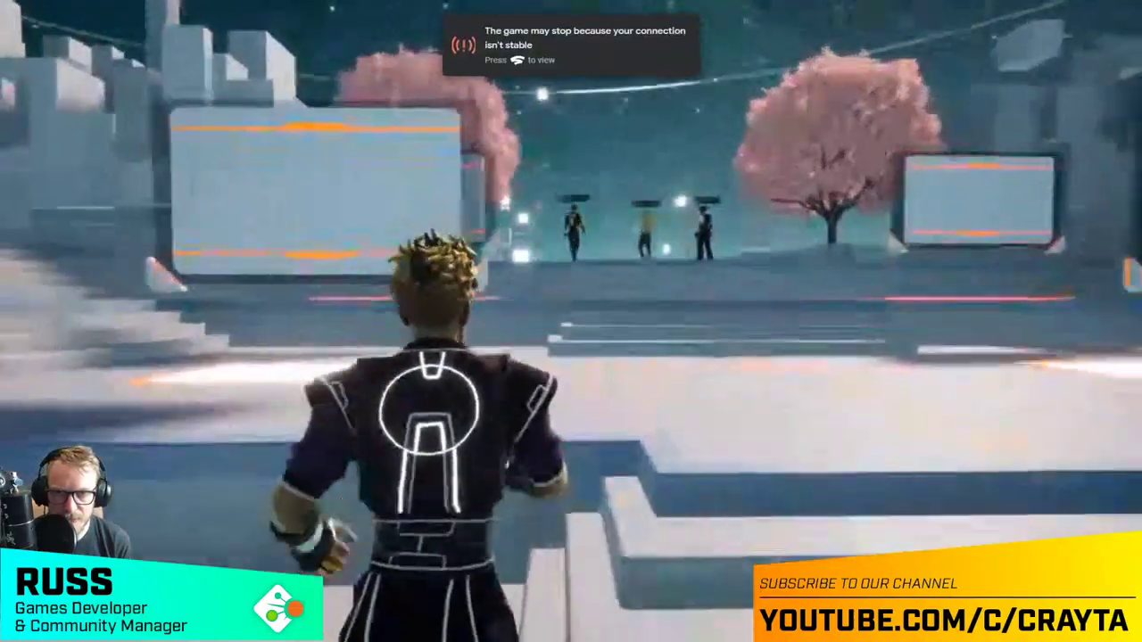
pyautogui.press('w')
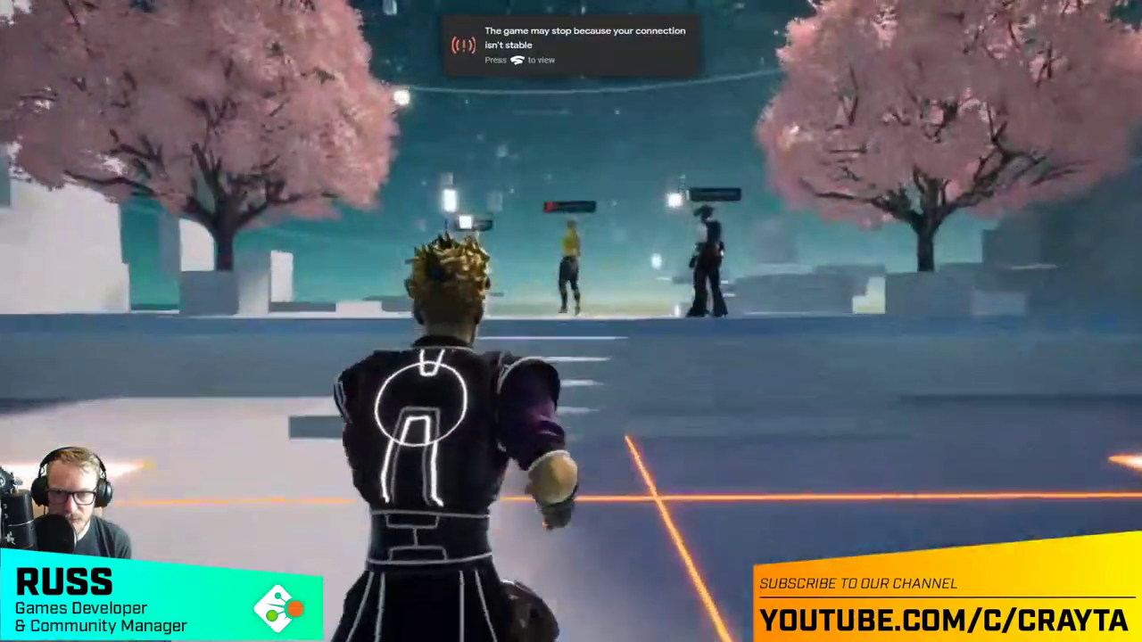
# - Try to publish CITY CTF from the creation page and return to the hub
pyautogui.press('w')
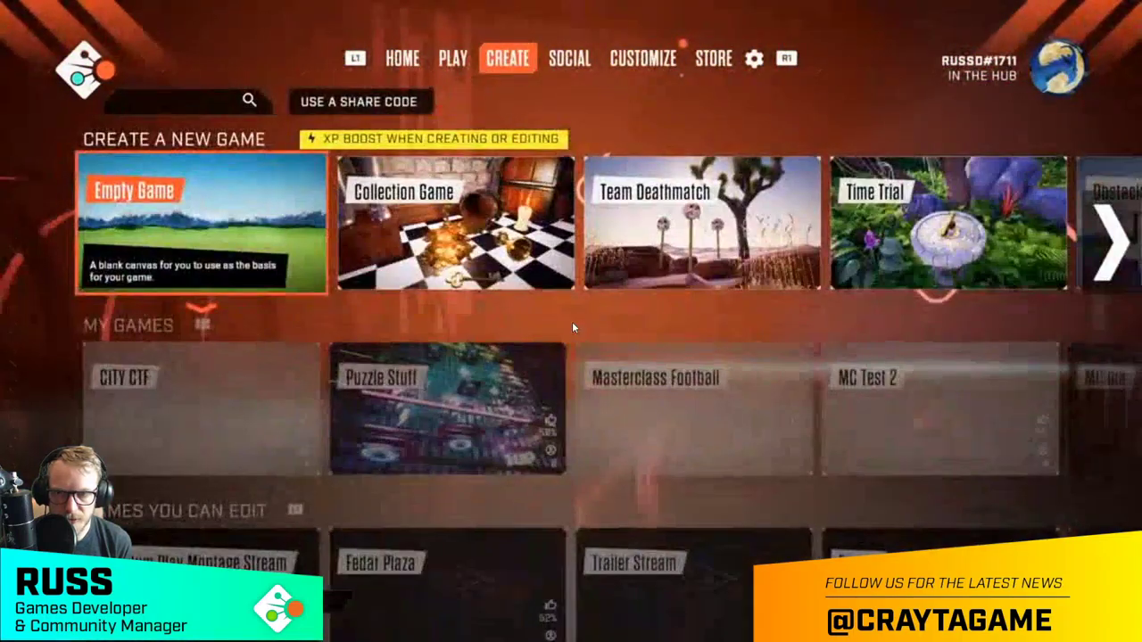
pyautogui.press('Return')
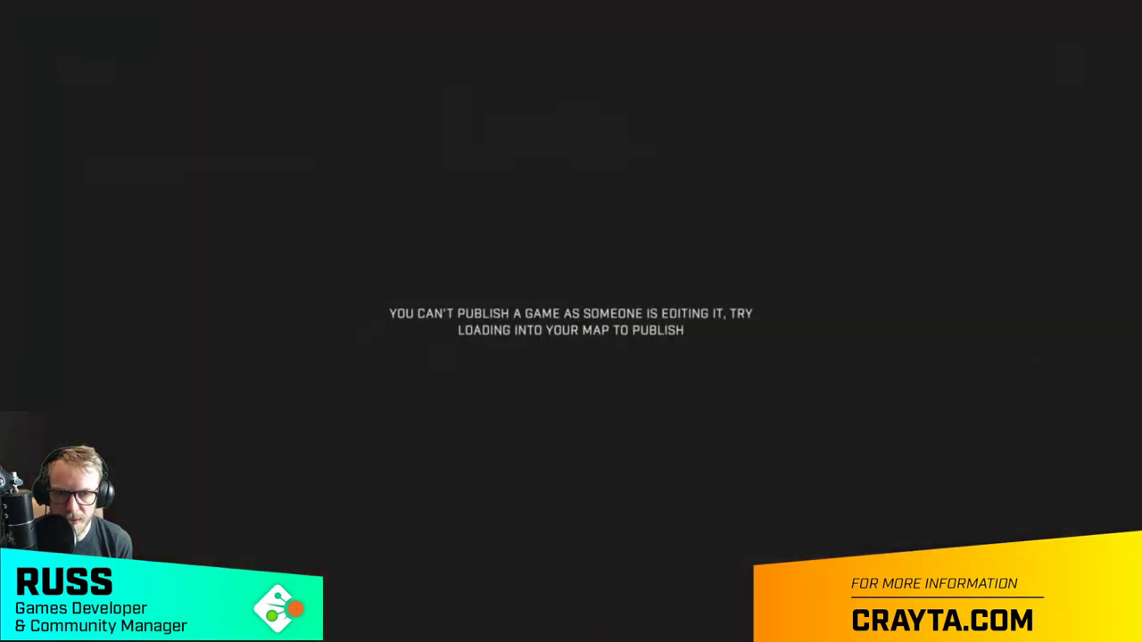
pyautogui.press('w')
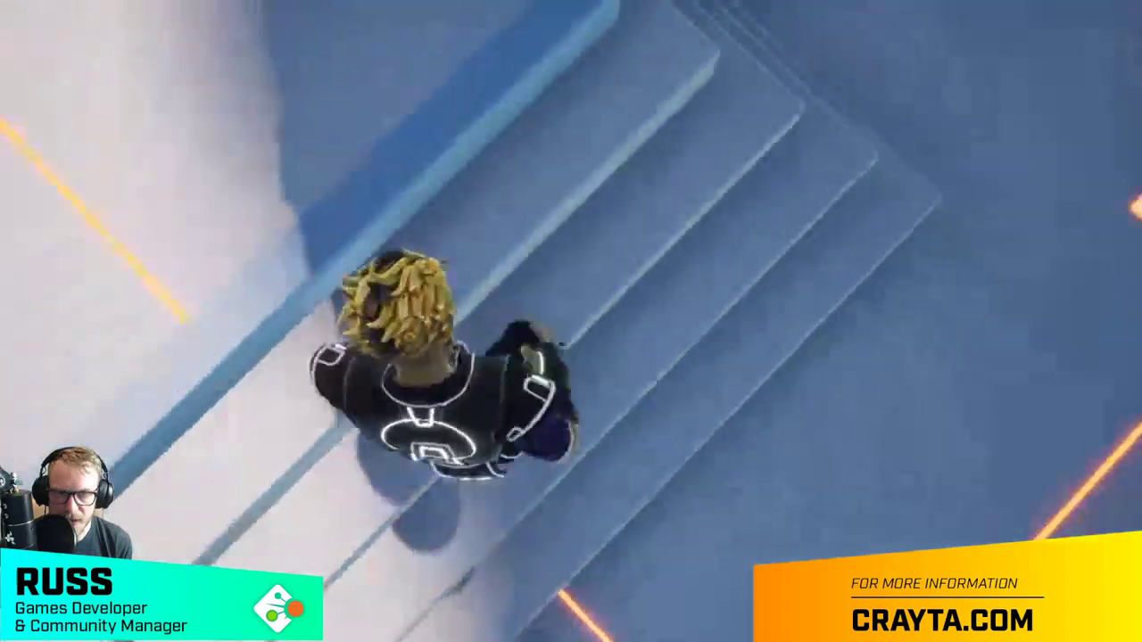
pyautogui.press('w')
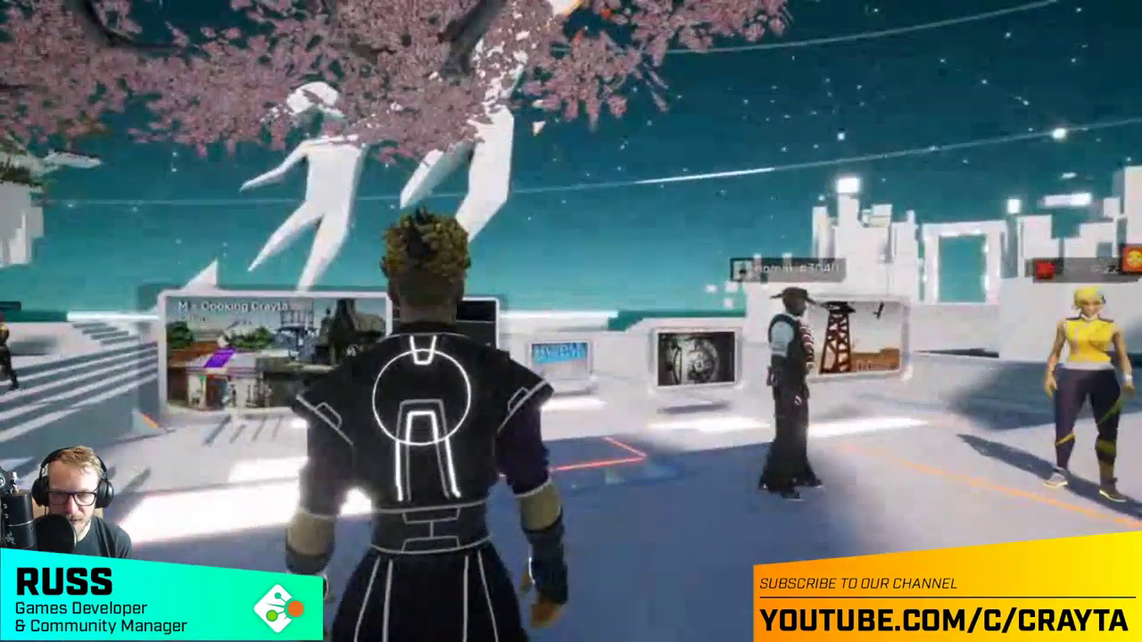
# - Browse the playable game listings, from the featured games through the recently played and recently updated rows
pyautogui.press('Escape')
pyautogui.press('e')
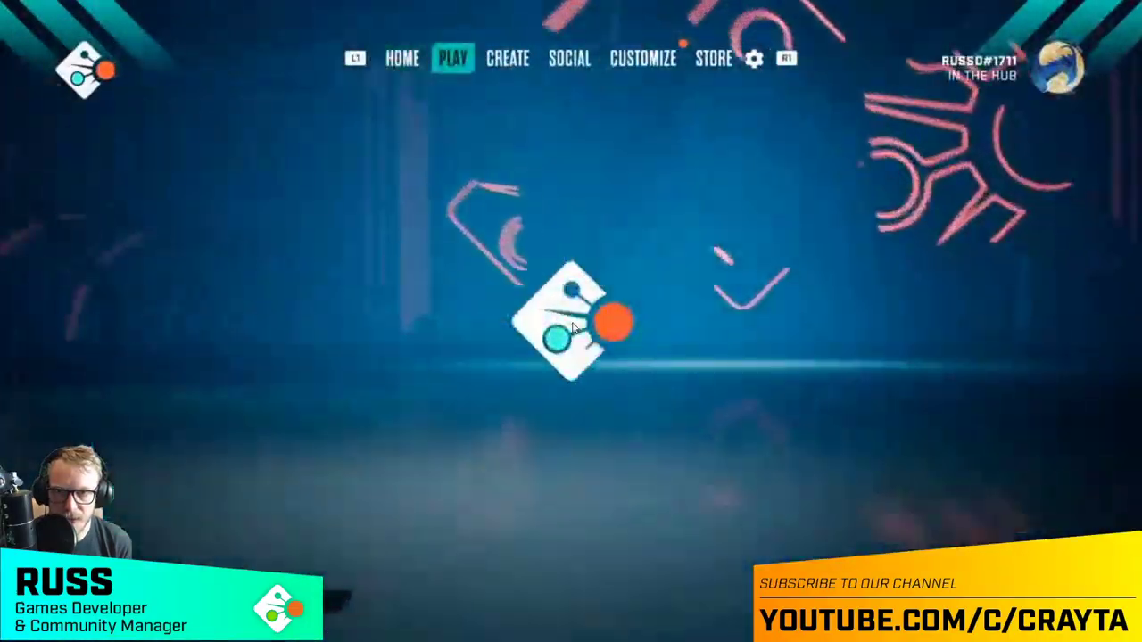
pyautogui.press('Down')
pyautogui.press('Down')
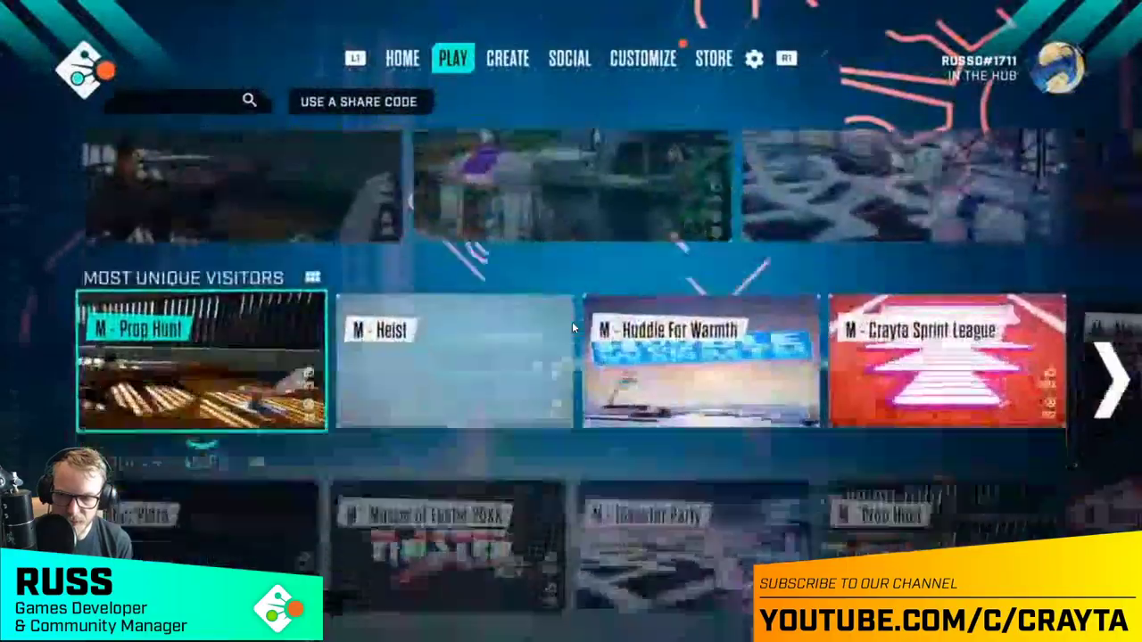
pyautogui.press('Down')
pyautogui.press('Down')
pyautogui.press('Down')
pyautogui.press('Down')
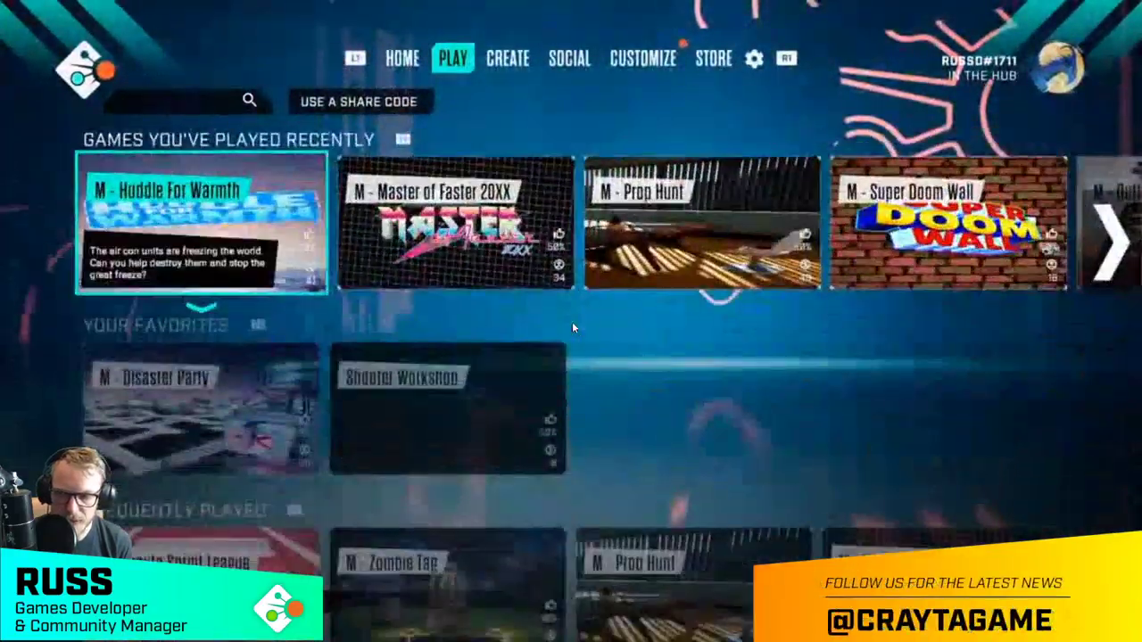
pyautogui.press('Up')
pyautogui.press('Up')
pyautogui.press('Up')
pyautogui.press('Up')
pyautogui.press('Up')
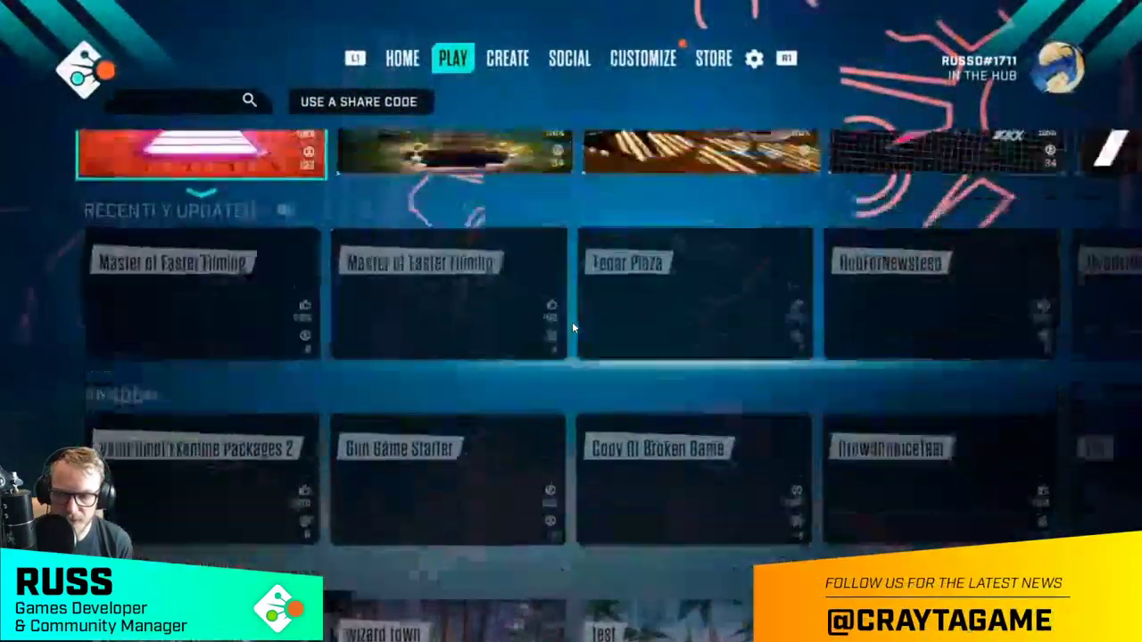
pyautogui.press('Up')
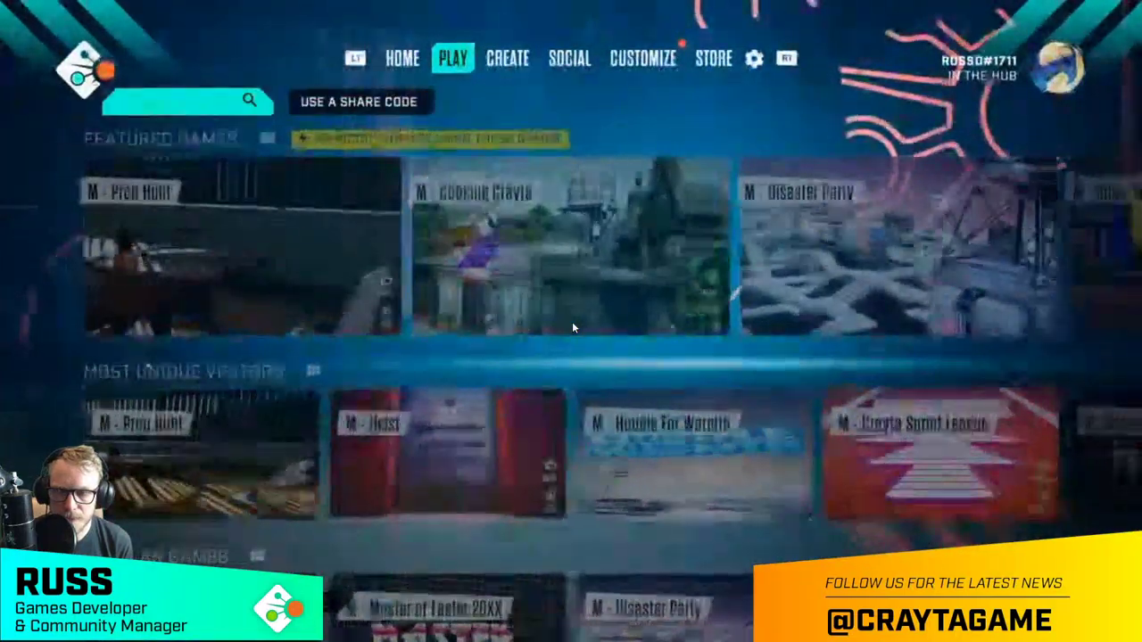
# - Search the playable games for "city"
pyautogui.press('Return')
pyautogui.press('Left')
pyautogui.press('Left')
pyautogui.press('Down')
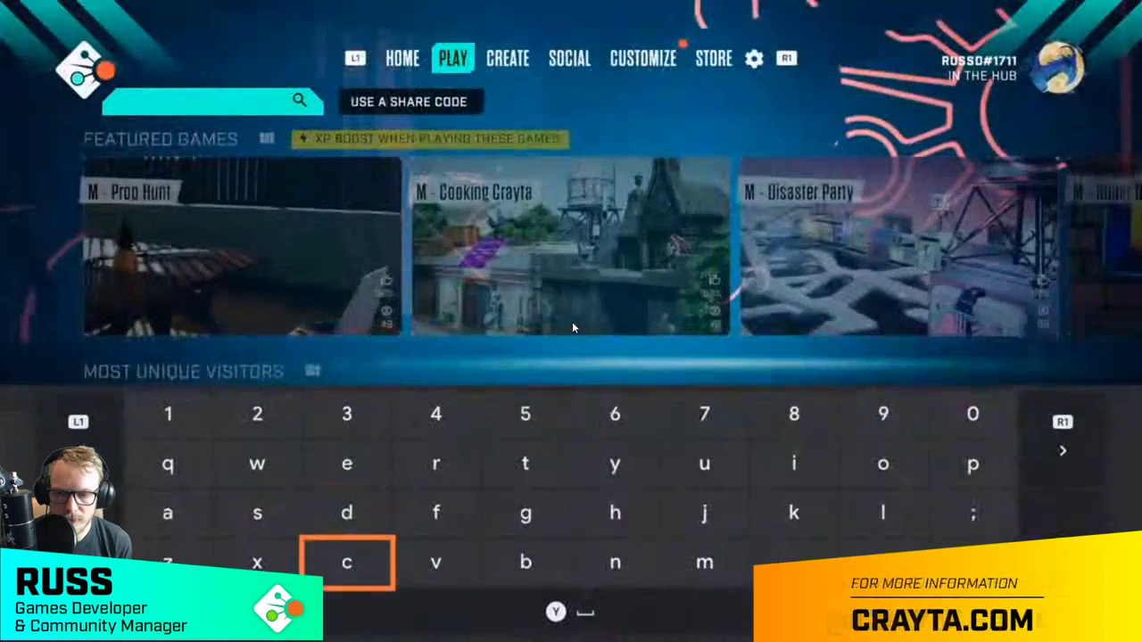
pyautogui.write('c')
pyautogui.press('Right')
pyautogui.press('Right')
pyautogui.press('Up')
pyautogui.press('Right')
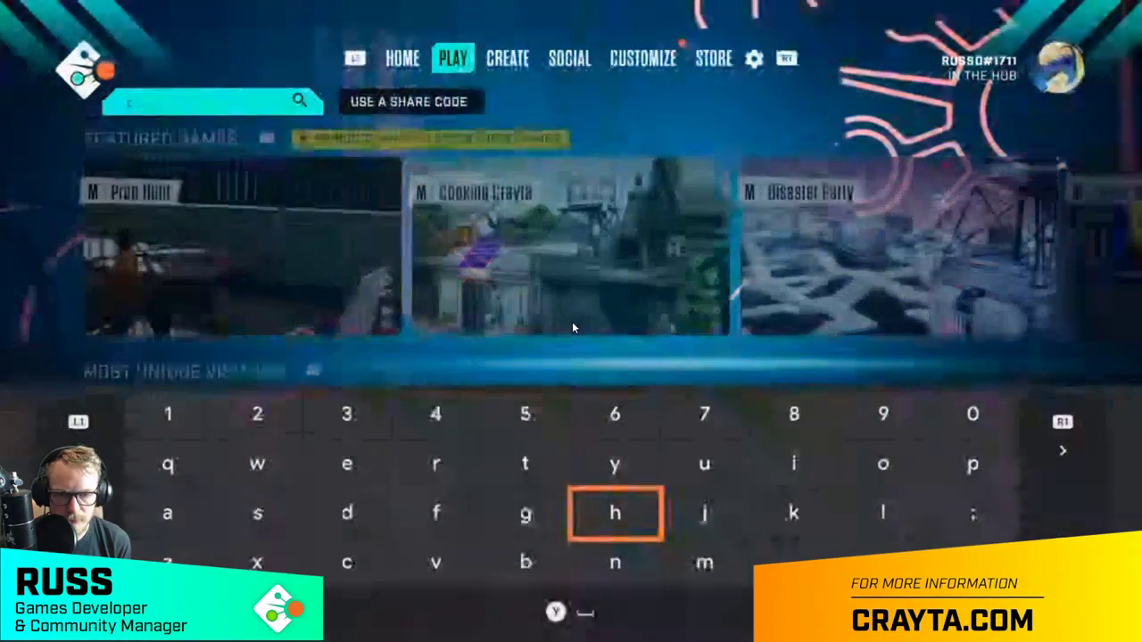
pyautogui.press('Up')
pyautogui.press('Up')
pyautogui.press('Right')
pyautogui.press('Down')
pyautogui.press('Left')
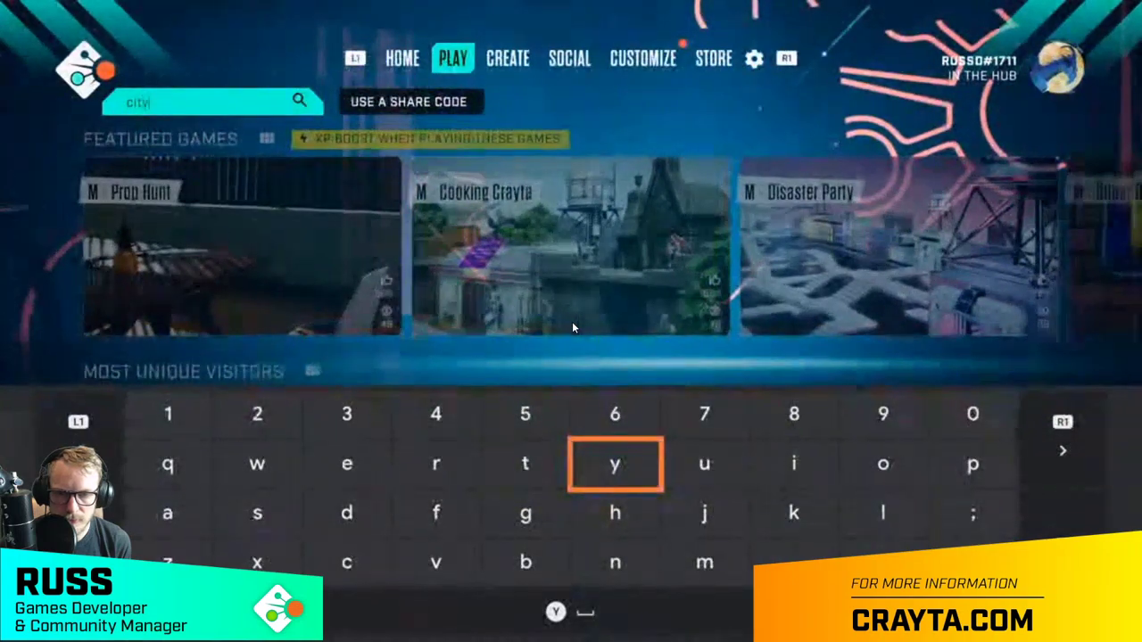
pyautogui.press('Return')
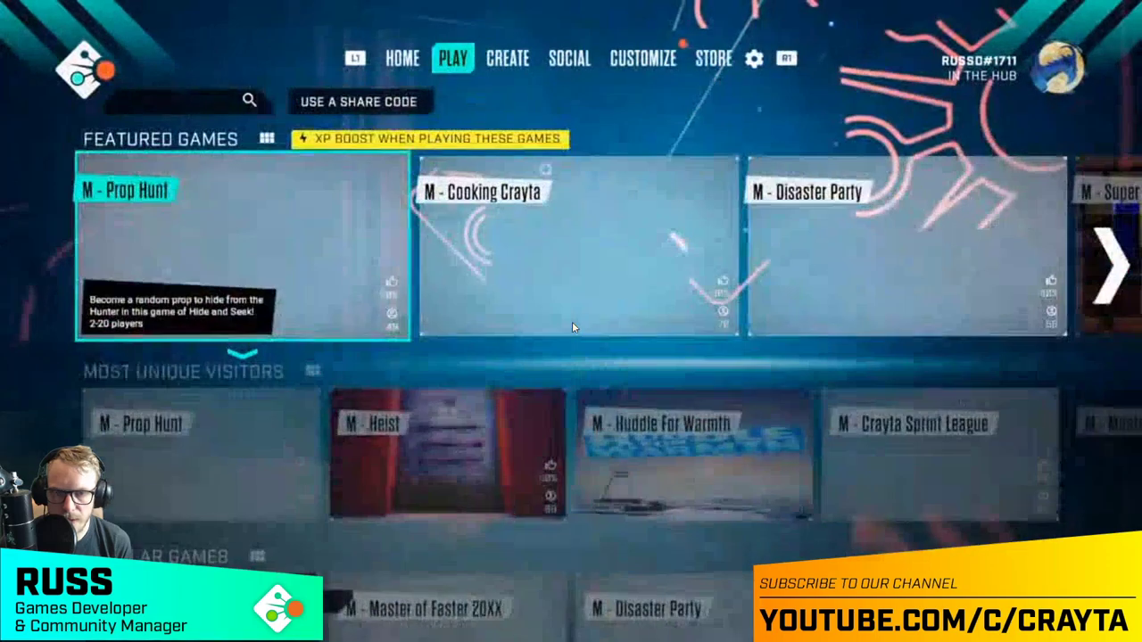
# - Switch to the creation page, select CITY CTF under My Games and go back to the hub
pyautogui.press('e')
pyautogui.press('Down')
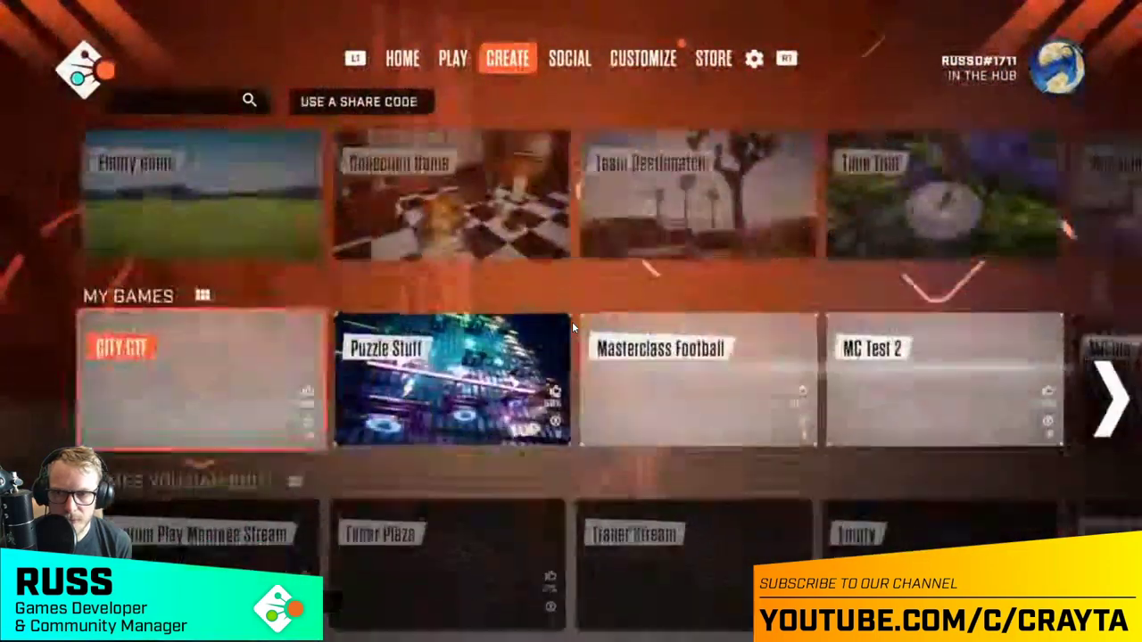
pyautogui.press('Return')
pyautogui.press('Return')
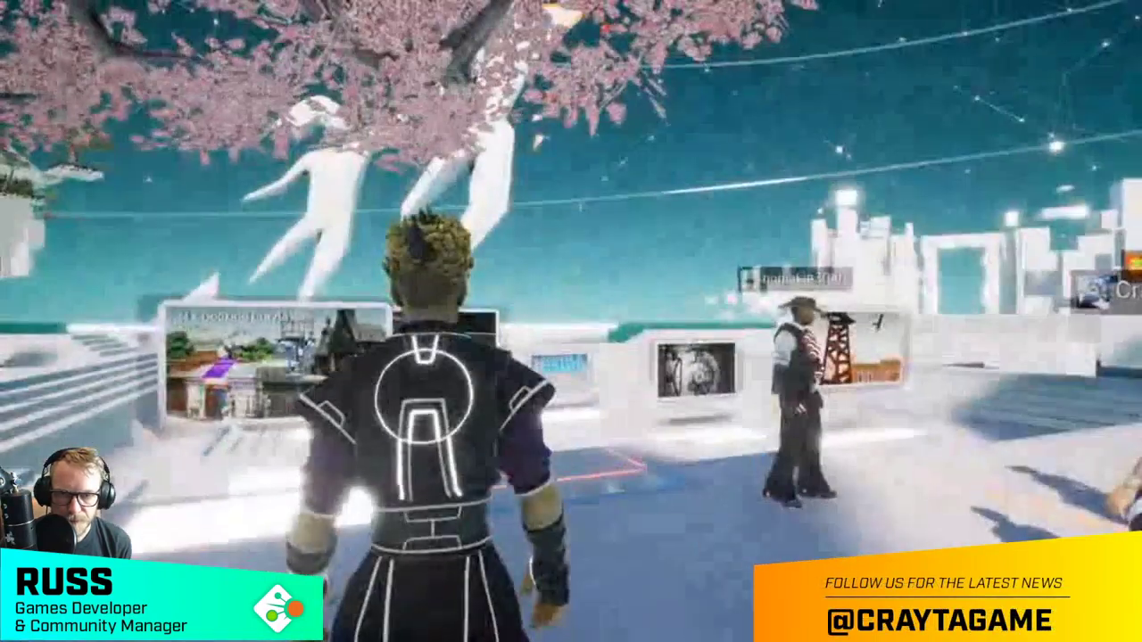
pyautogui.press('w')
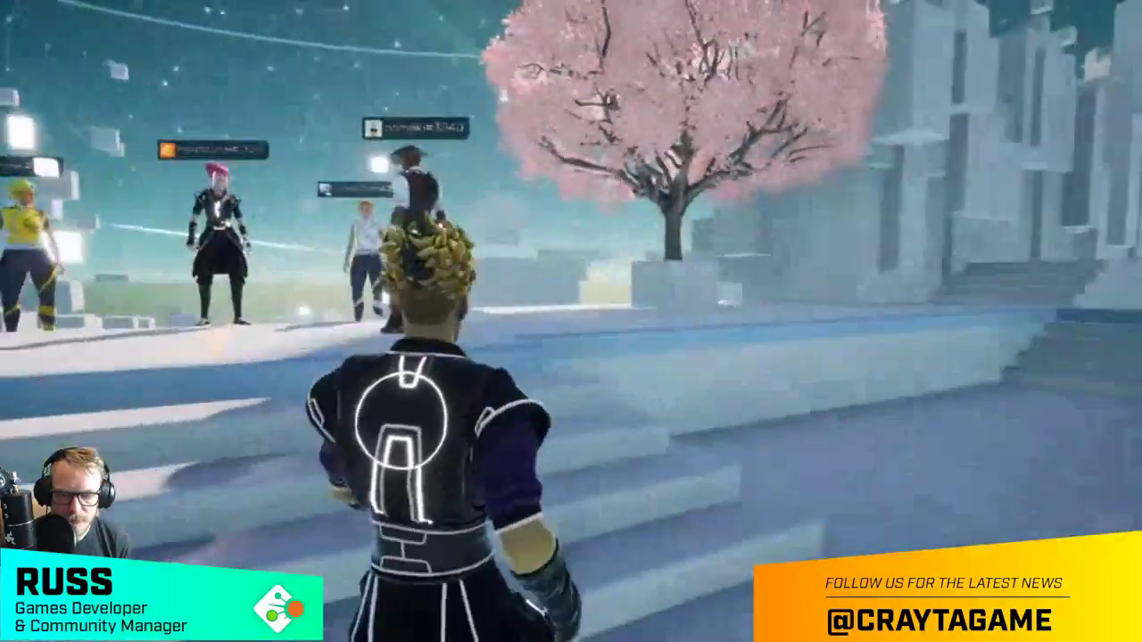
pyautogui.press('s')
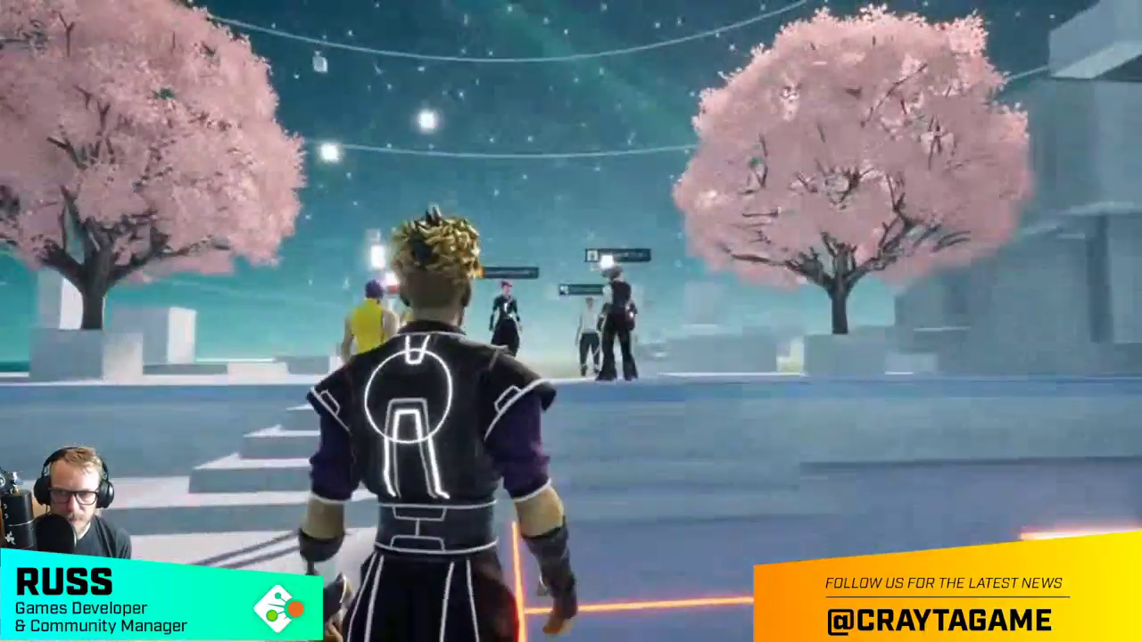
# - Reopen the creation page from the hub and show the CITY CTF overview with its game options
pyautogui.press('Escape')
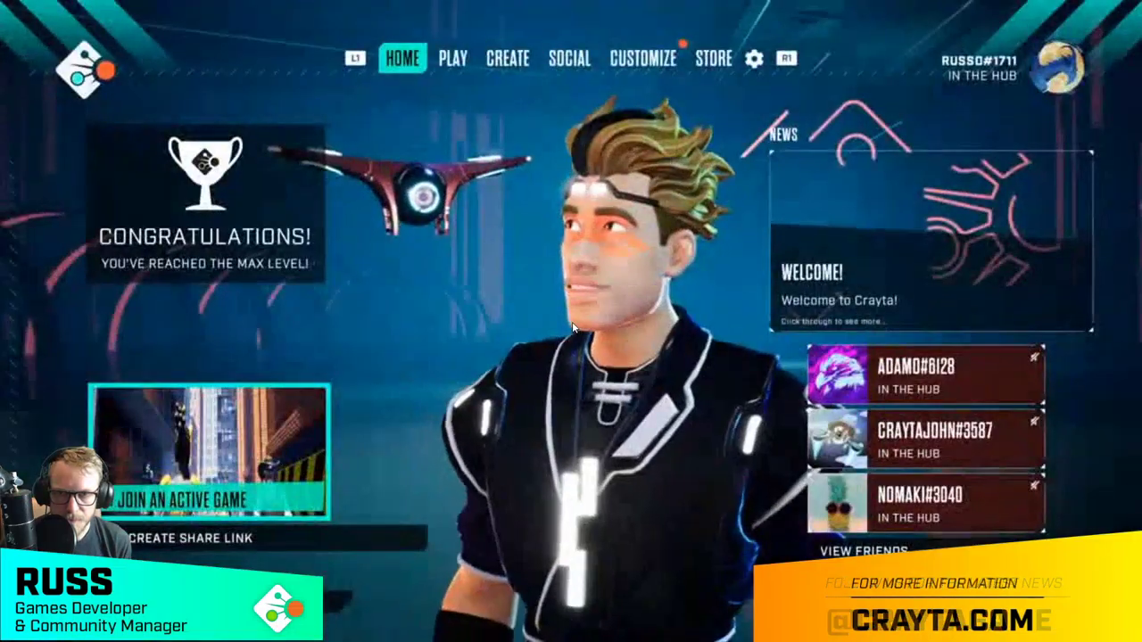
pyautogui.press('e')
pyautogui.press('e')
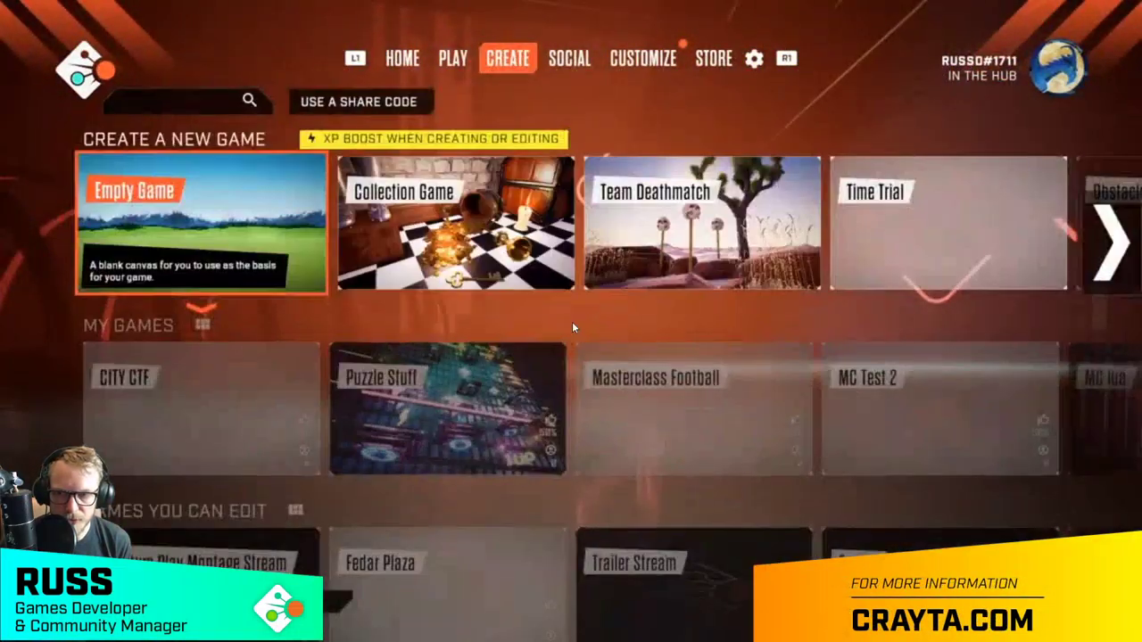
pyautogui.press('Down')
pyautogui.press('Return')
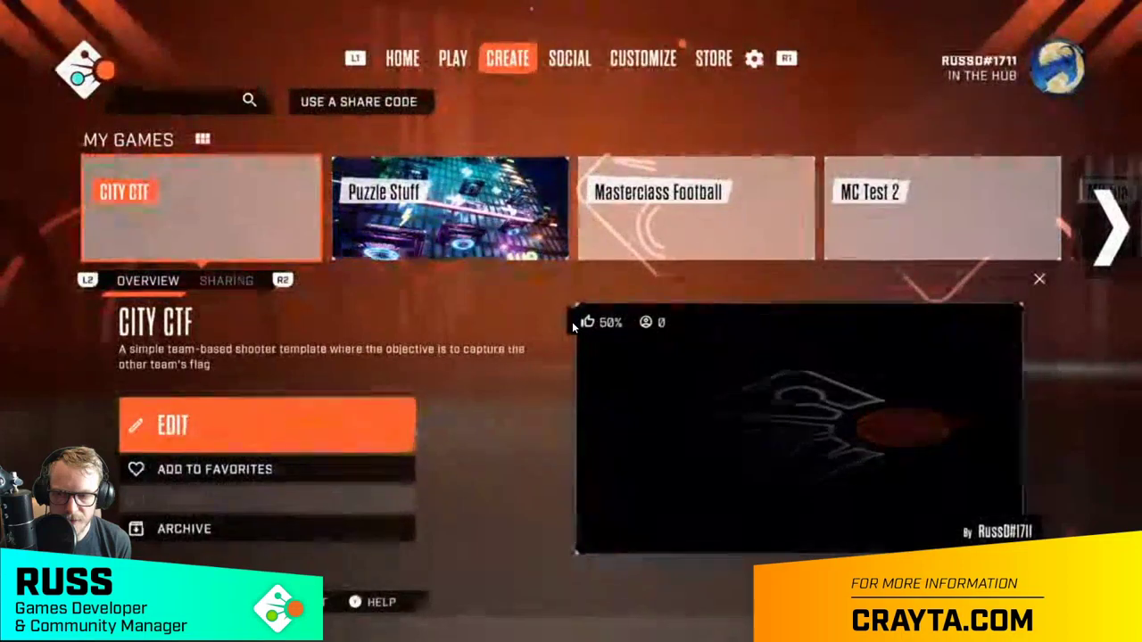
# - Open CITY CTF for editing, then bring up its friend selection for sharing from My Games on the creation page
pyautogui.press('Return')
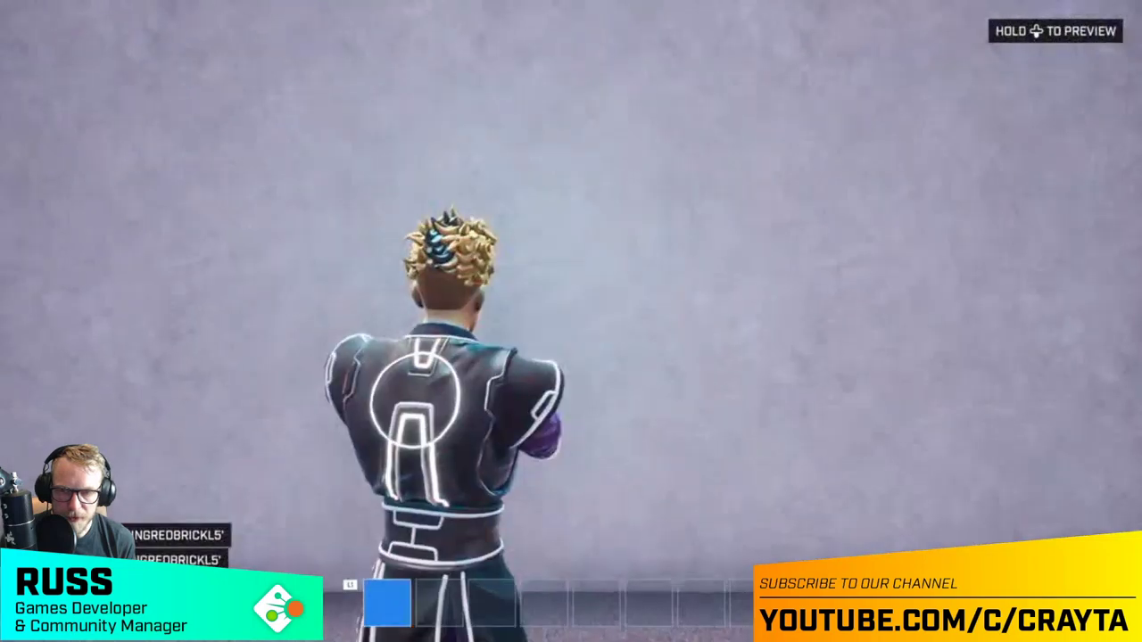
pyautogui.press('Escape')
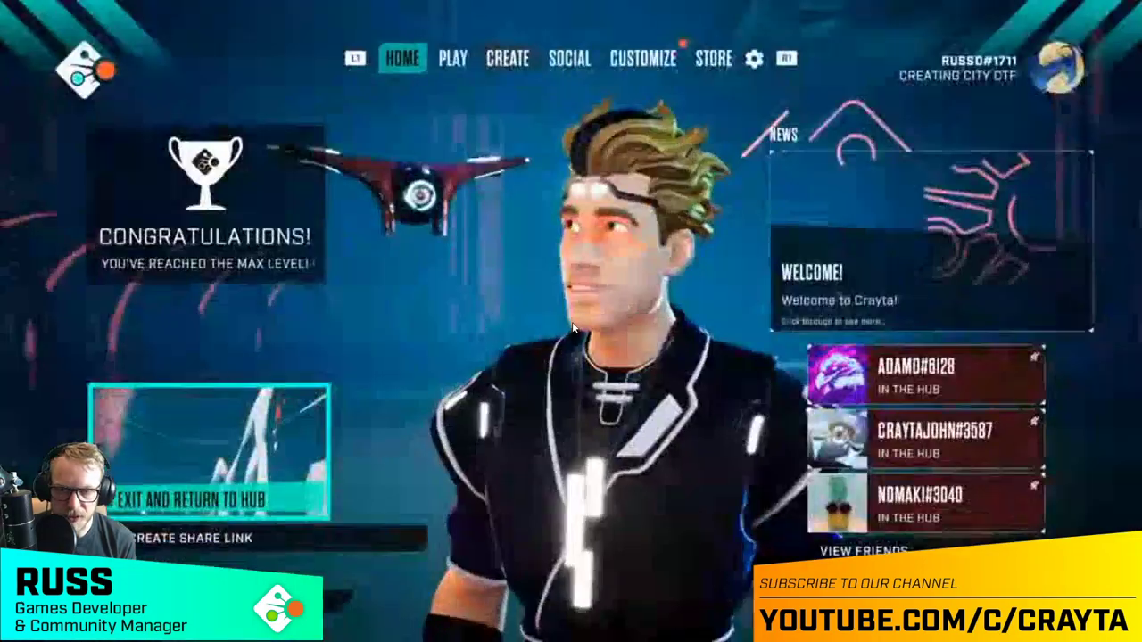
pyautogui.press('e')
pyautogui.press('e')
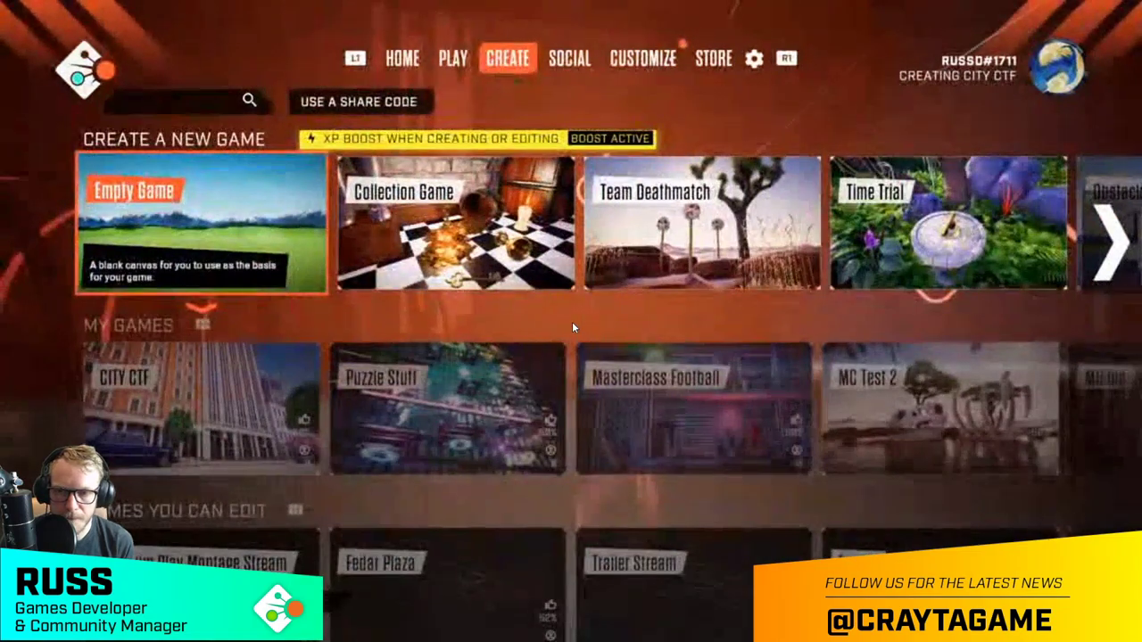
pyautogui.press('Down')
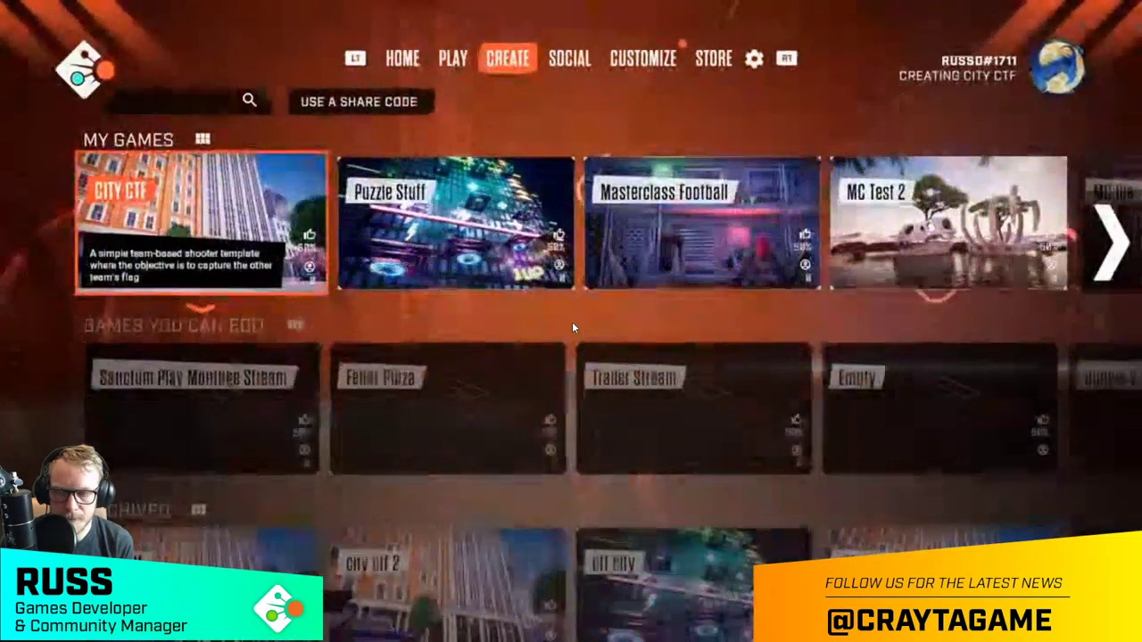
pyautogui.press('Return')
pyautogui.press('e')
pyautogui.press('Return')
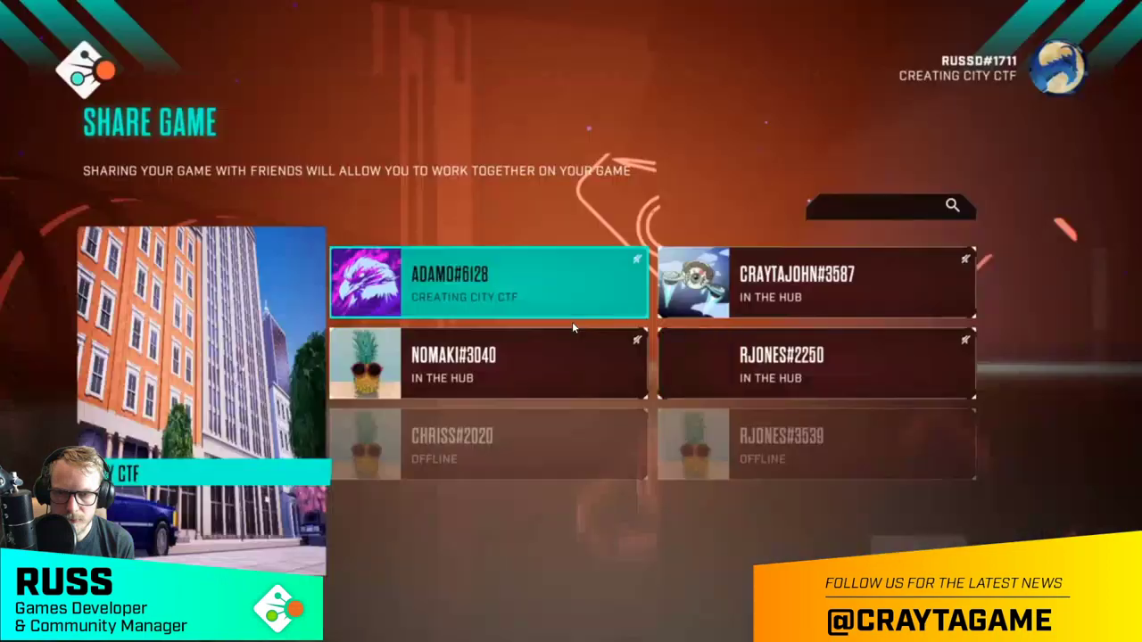
# - Select the two friends in the second column who are in the hub and confirm giving them access to CITY CTF
pyautogui.press('Right')
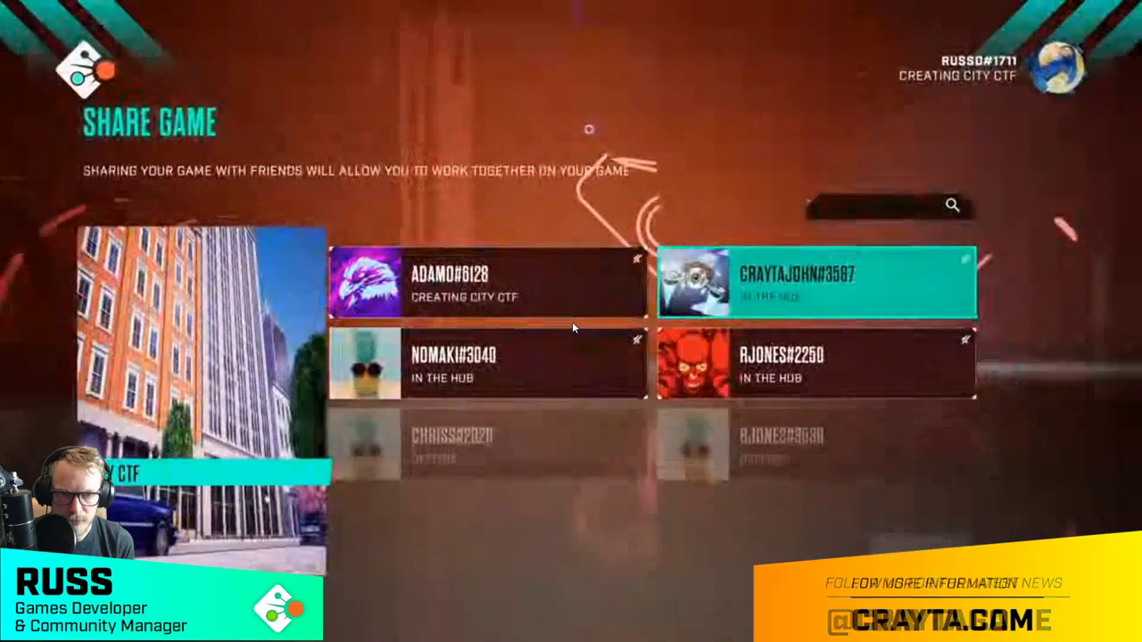
pyautogui.press('Down')
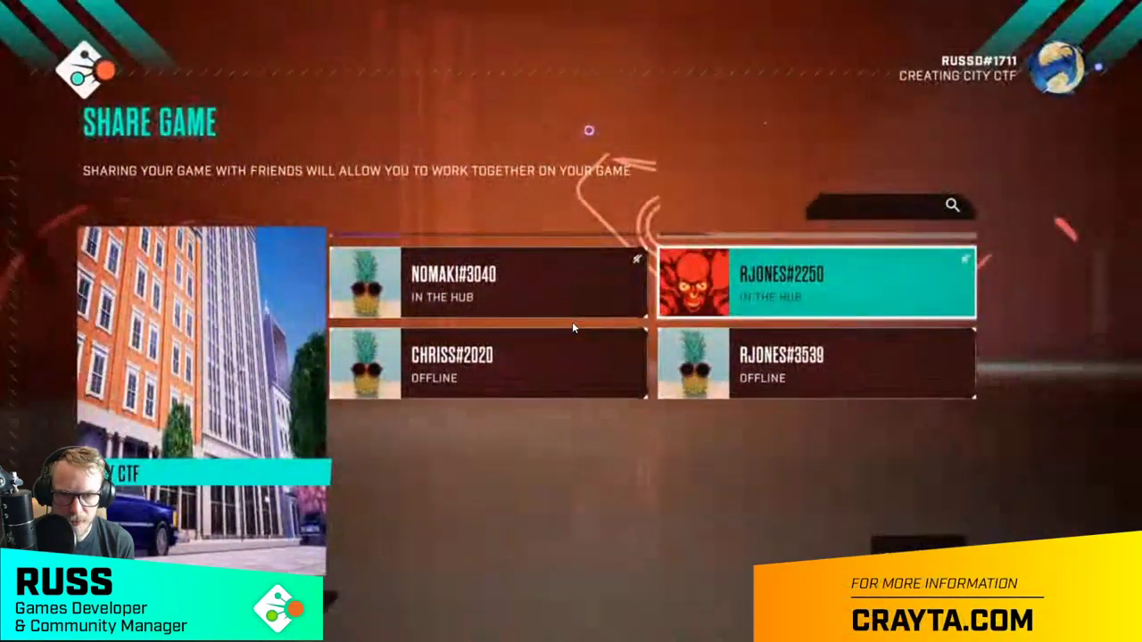
pyautogui.press('Down')
pyautogui.press('Up')
pyautogui.press('Up')
pyautogui.press('Up')
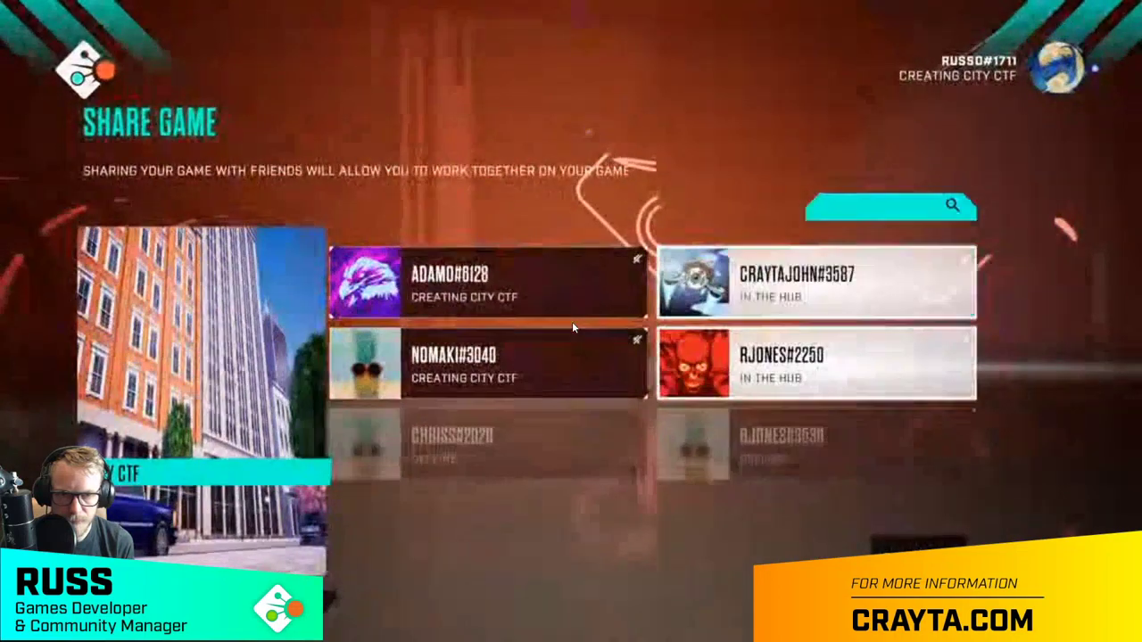
pyautogui.press('Down')
pyautogui.press('Down')
pyautogui.press('Down')
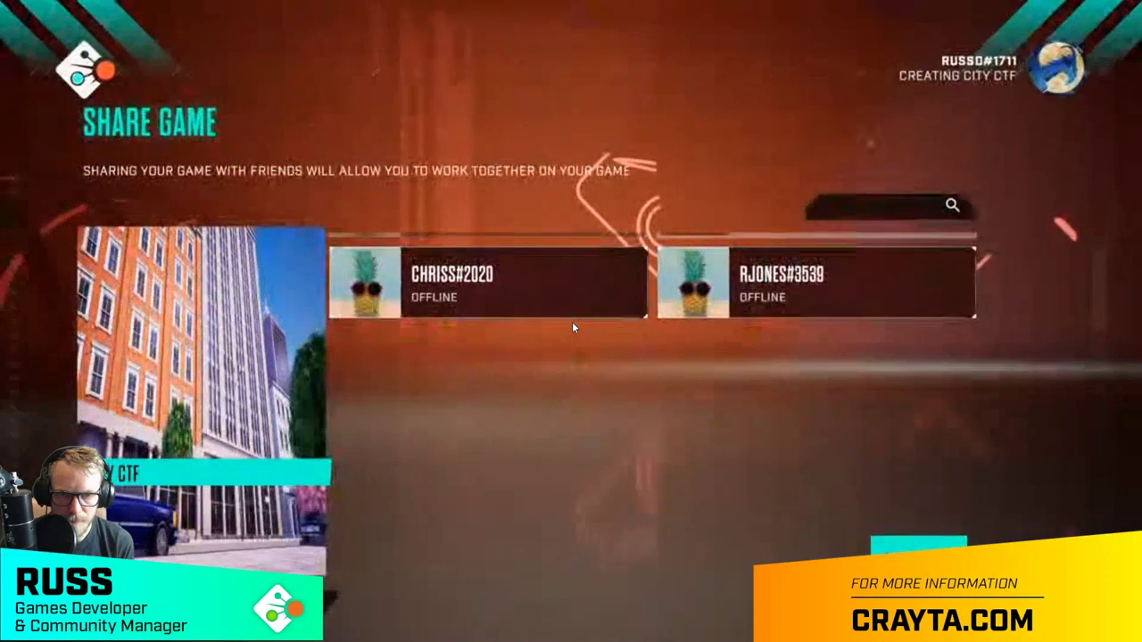
pyautogui.press('Return')
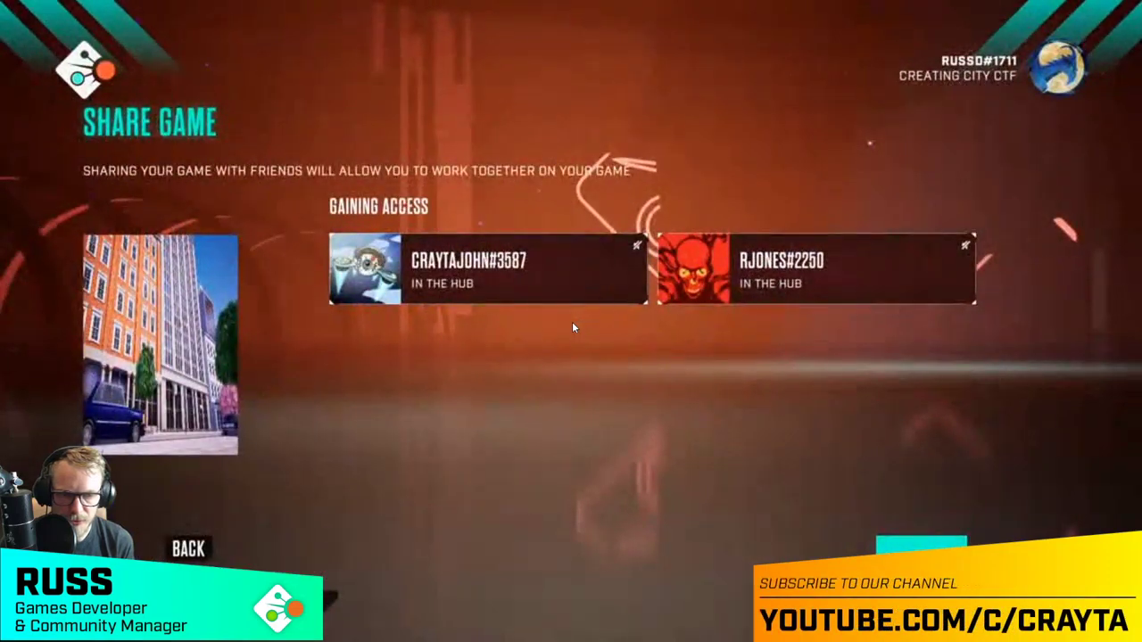
pyautogui.press('Return')
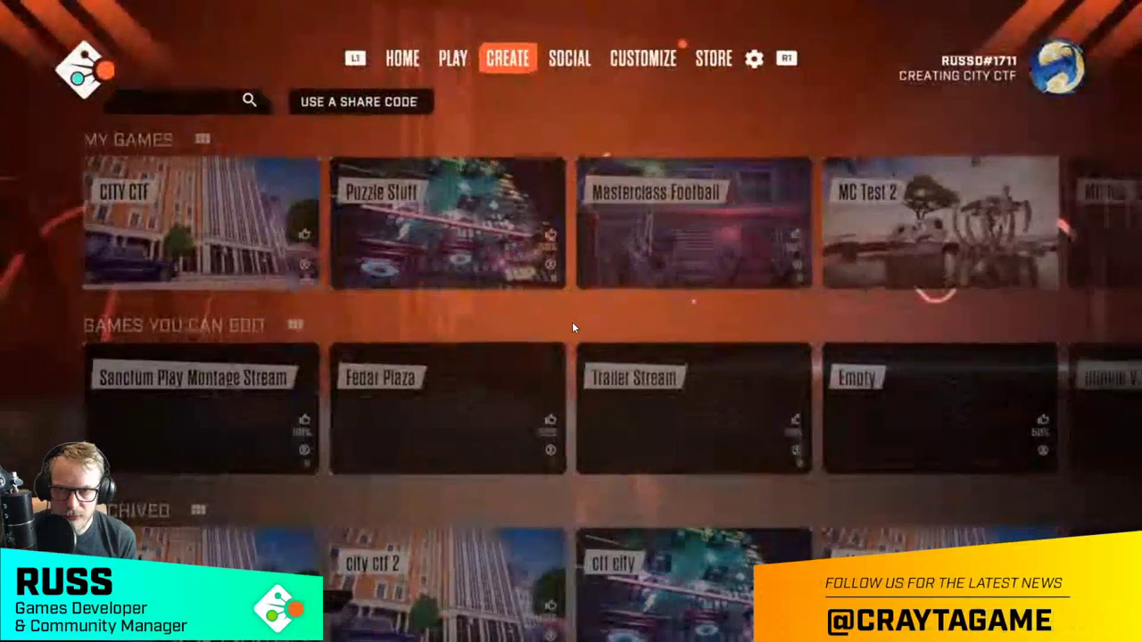
# - Create a share link for the current CITY CTF editor instance, accept the sharing warning and return to the world
pyautogui.press('q')
pyautogui.press('q')
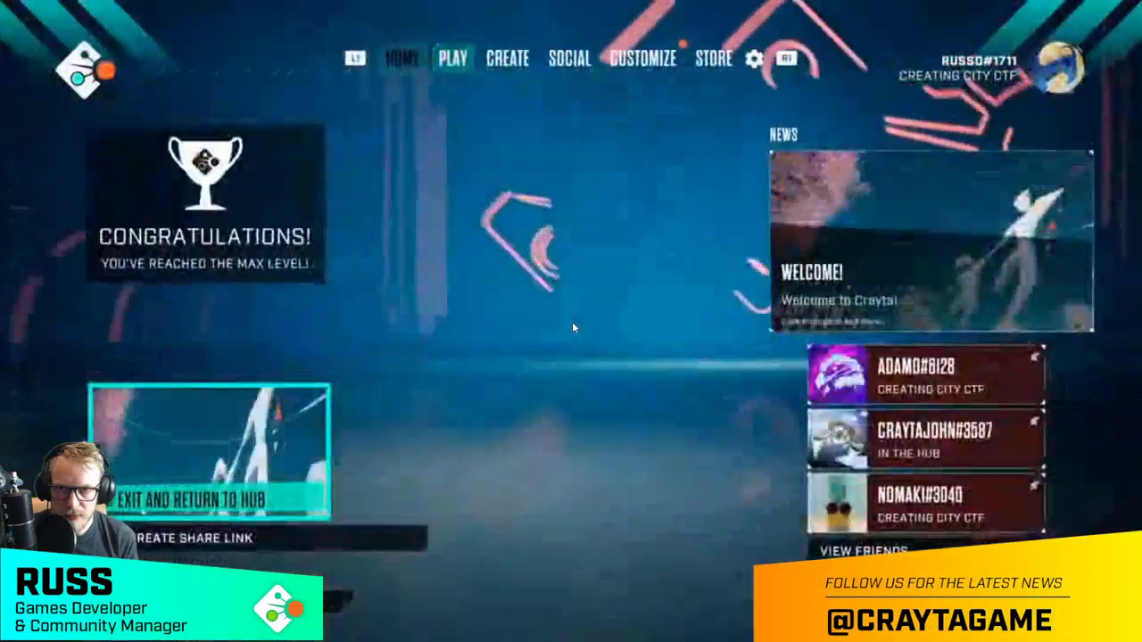
pyautogui.press('Down')
pyautogui.press('Return')
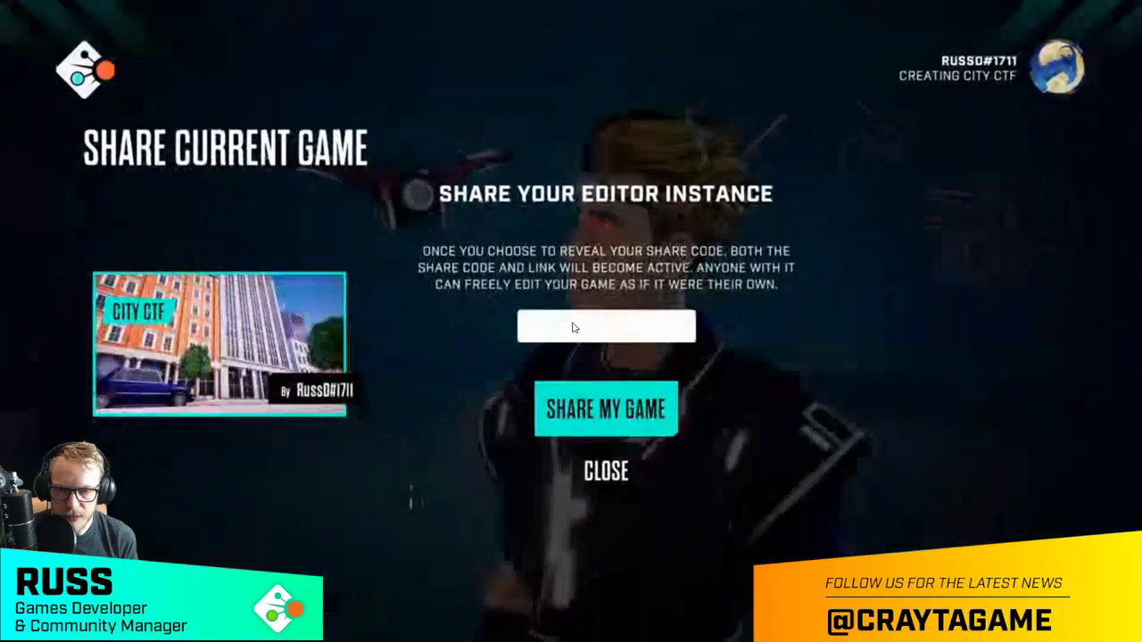
pyautogui.press('Return')
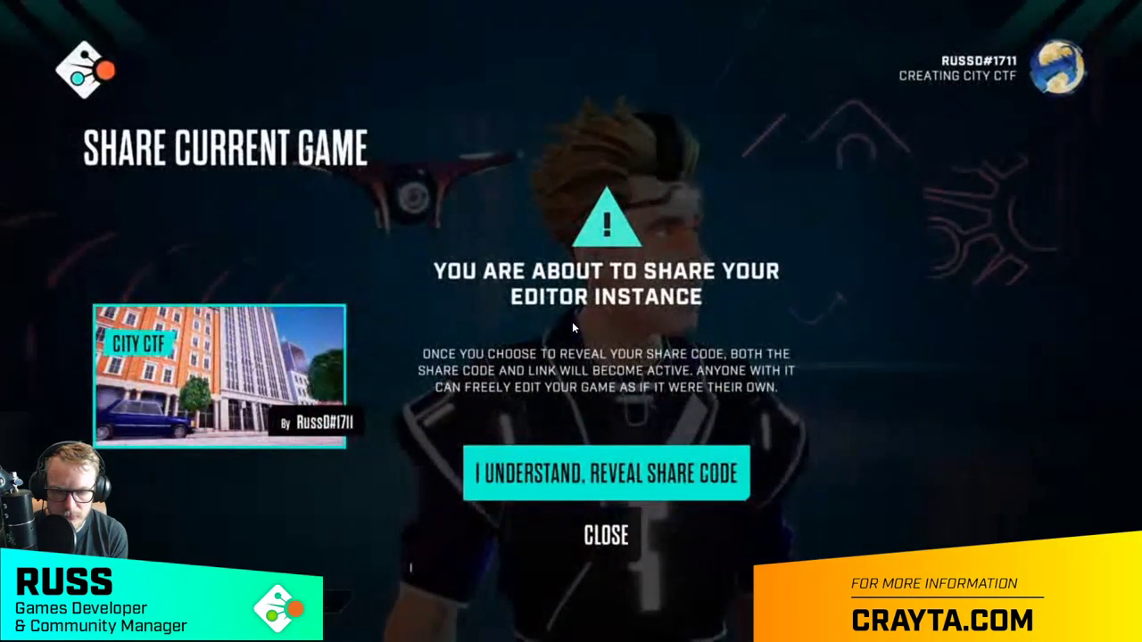
pyautogui.press('Return')
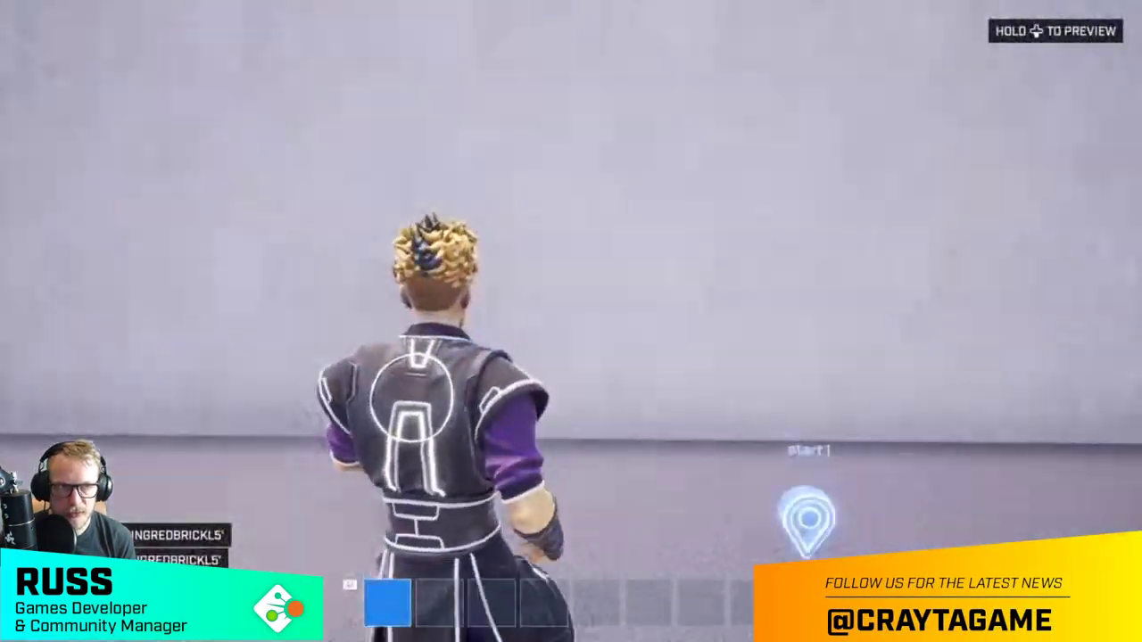
# - Playtest the match with the other players, running through the city streets, collecting a speed boost and taking the enemy flag
pyautogui.scroll(-1, 571, 321)
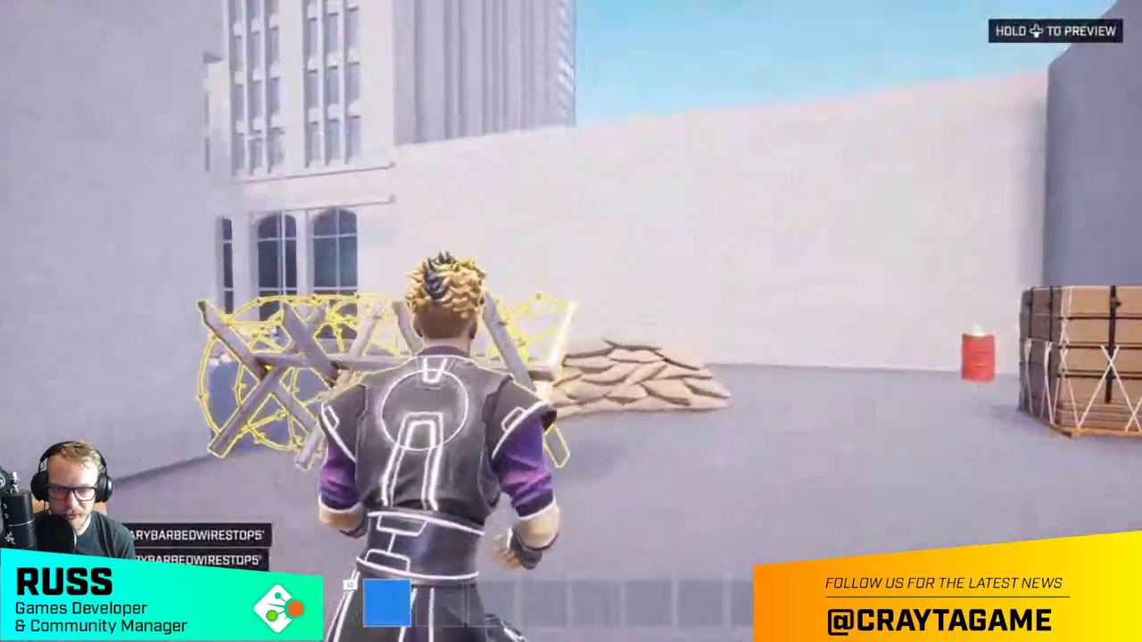
pyautogui.click(571, 321)
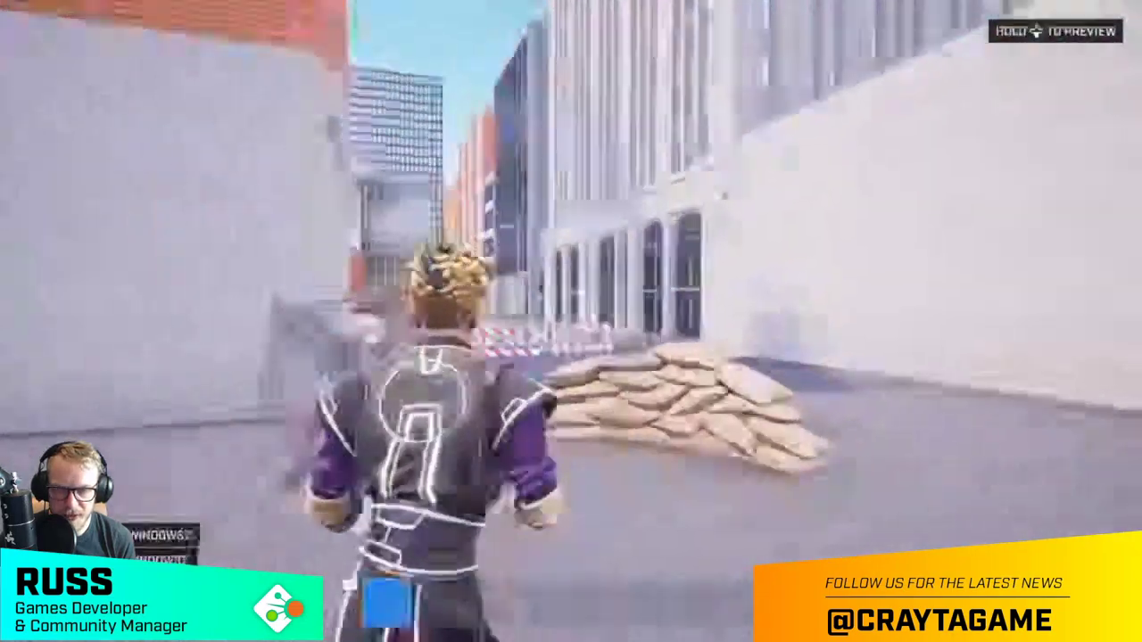
pyautogui.scroll(1, 571, 321)
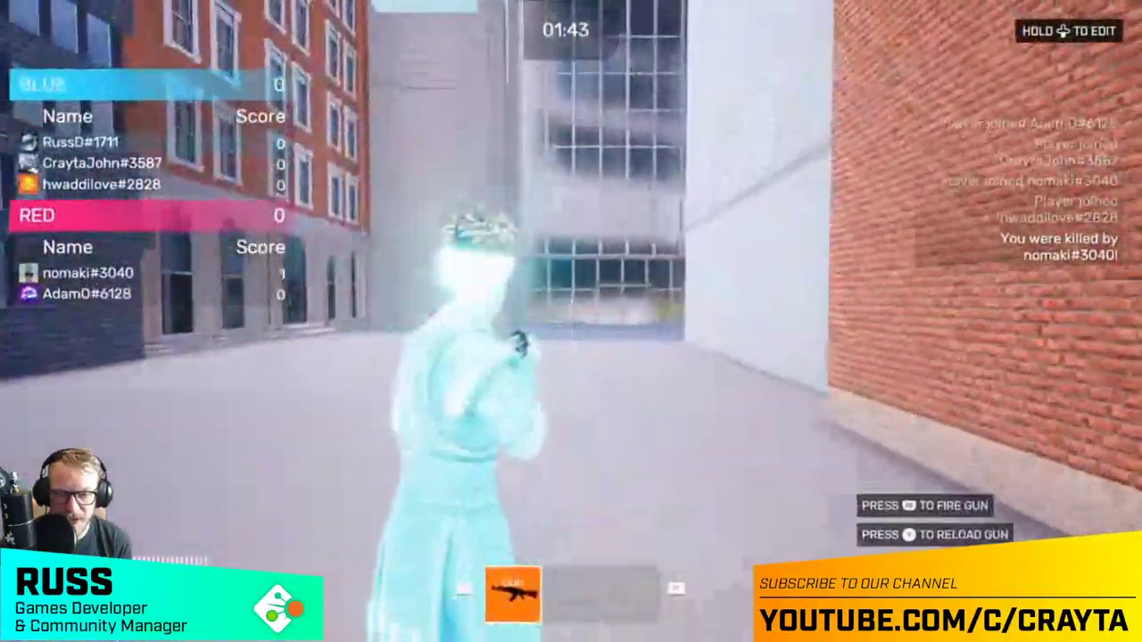
pyautogui.press('w')
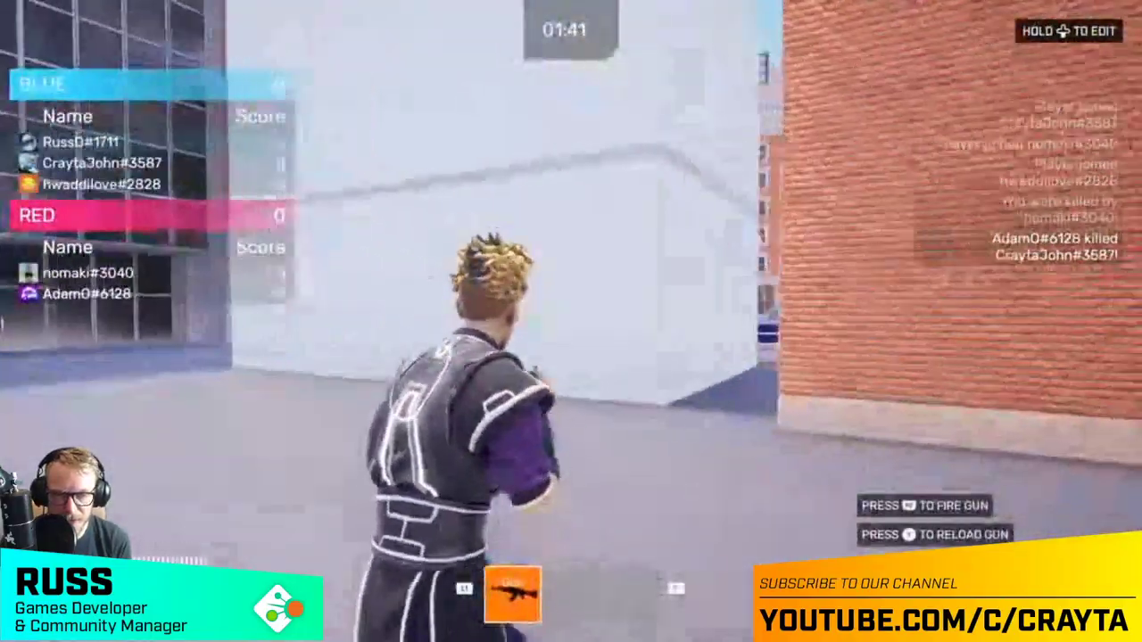
pyautogui.press('w')
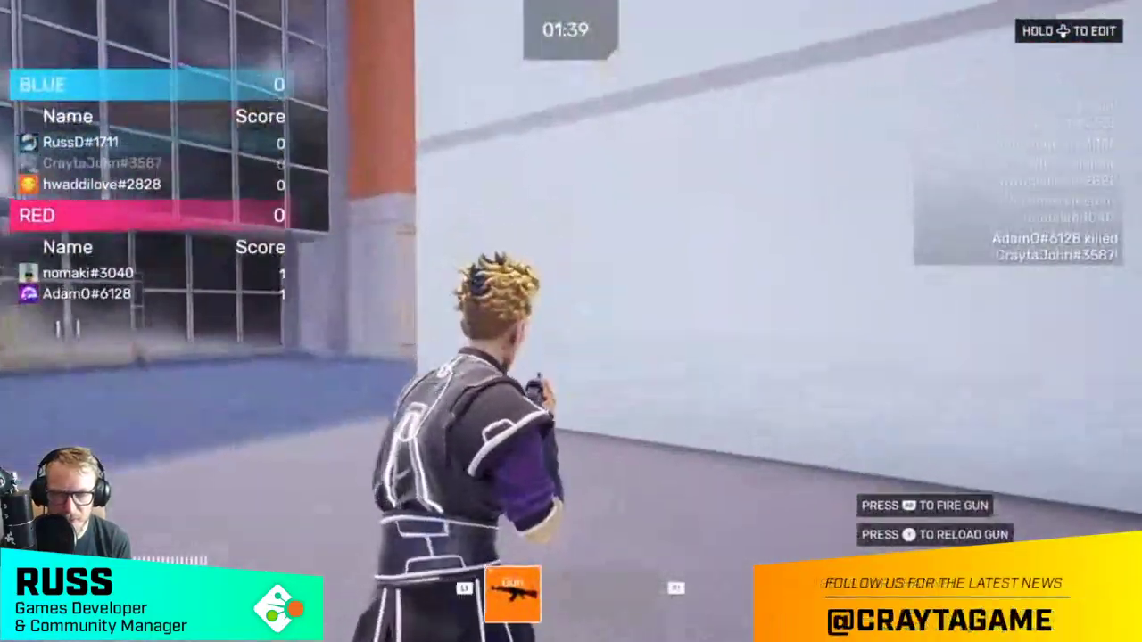
pyautogui.press('w')
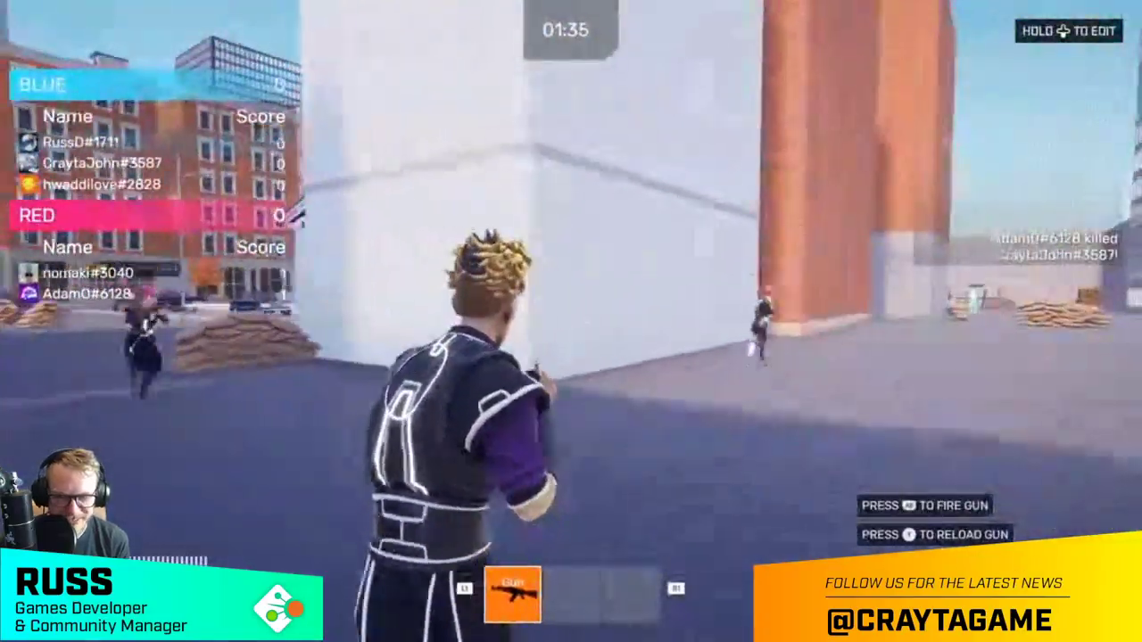
pyautogui.press('w')
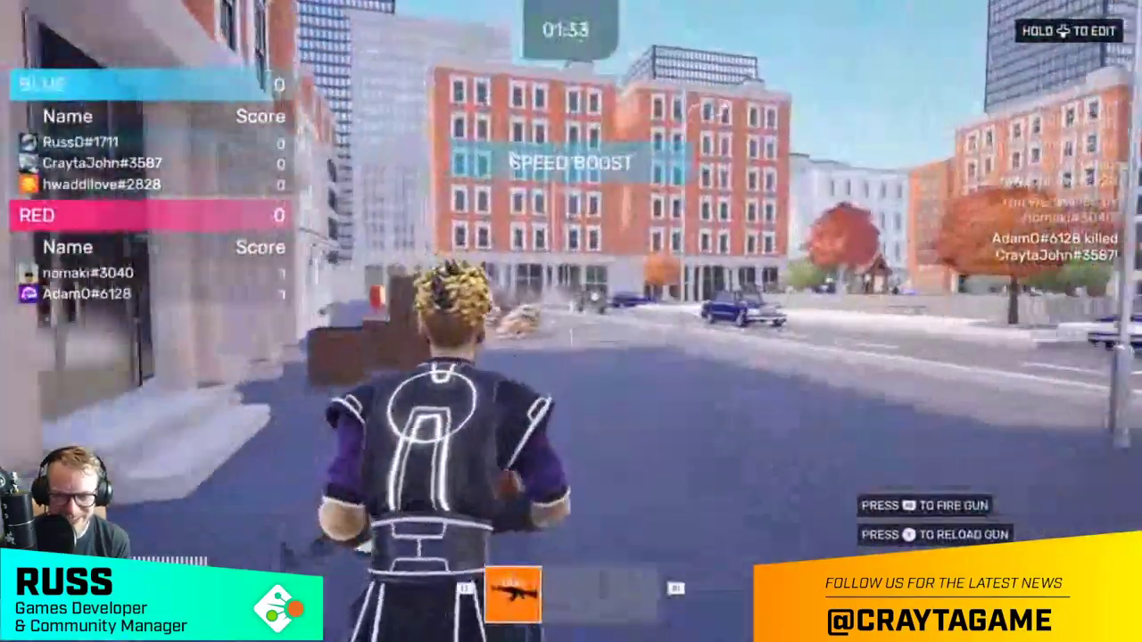
pyautogui.press('w')
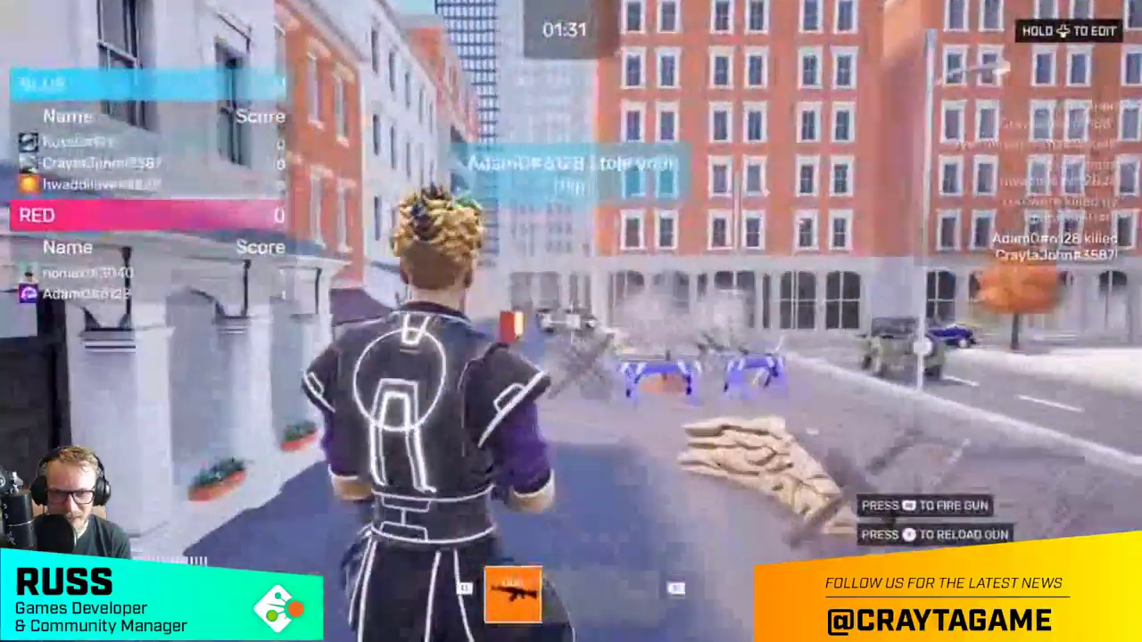
pyautogui.press('w')
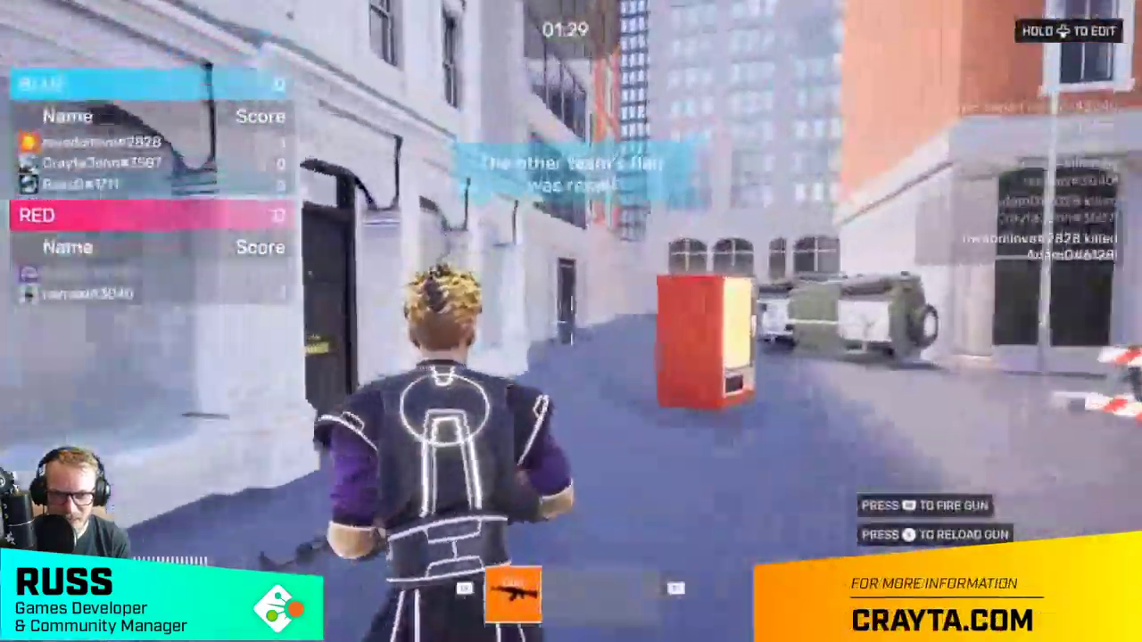
pyautogui.press('w')
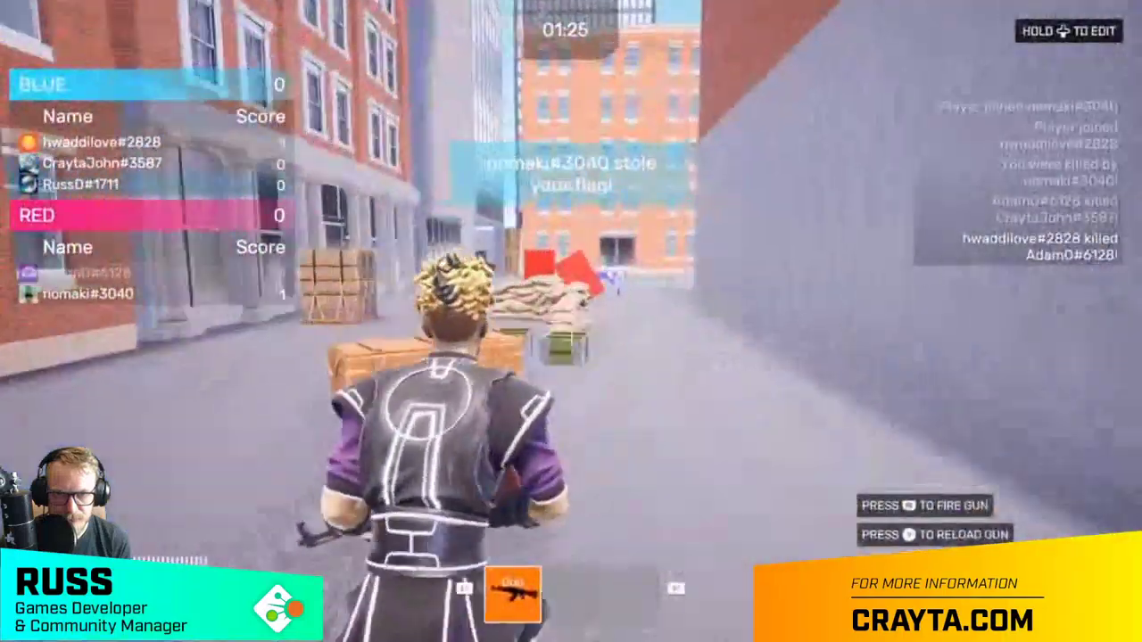
pyautogui.press('w')
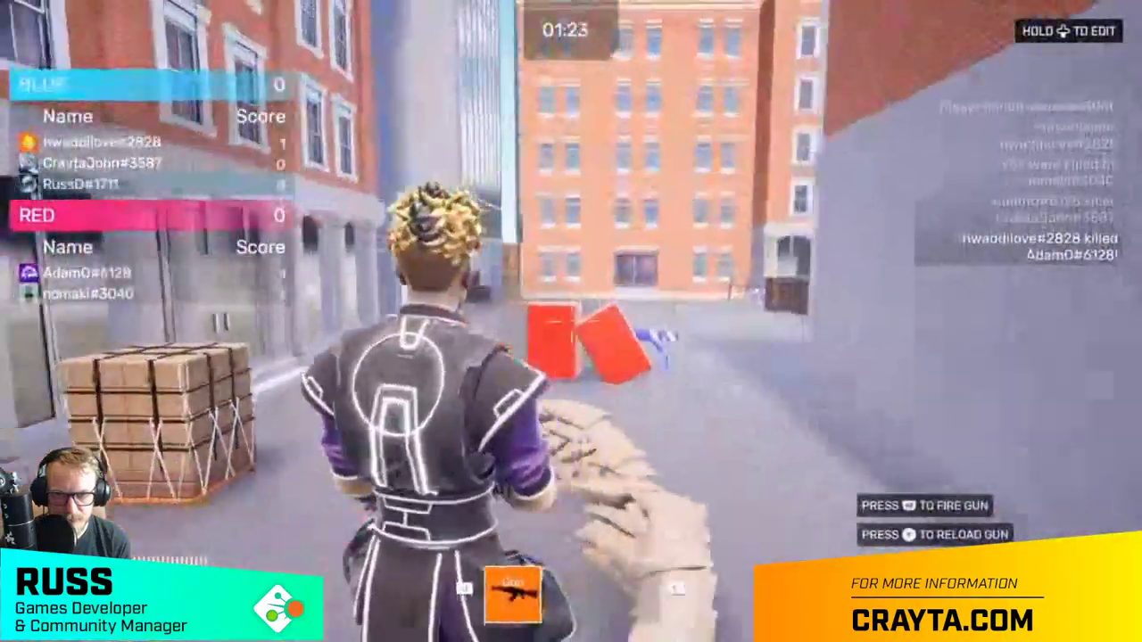
# - Carry the captured flag along the main street, into the sandbagged alley and back out towards the park
pyautogui.press('w')
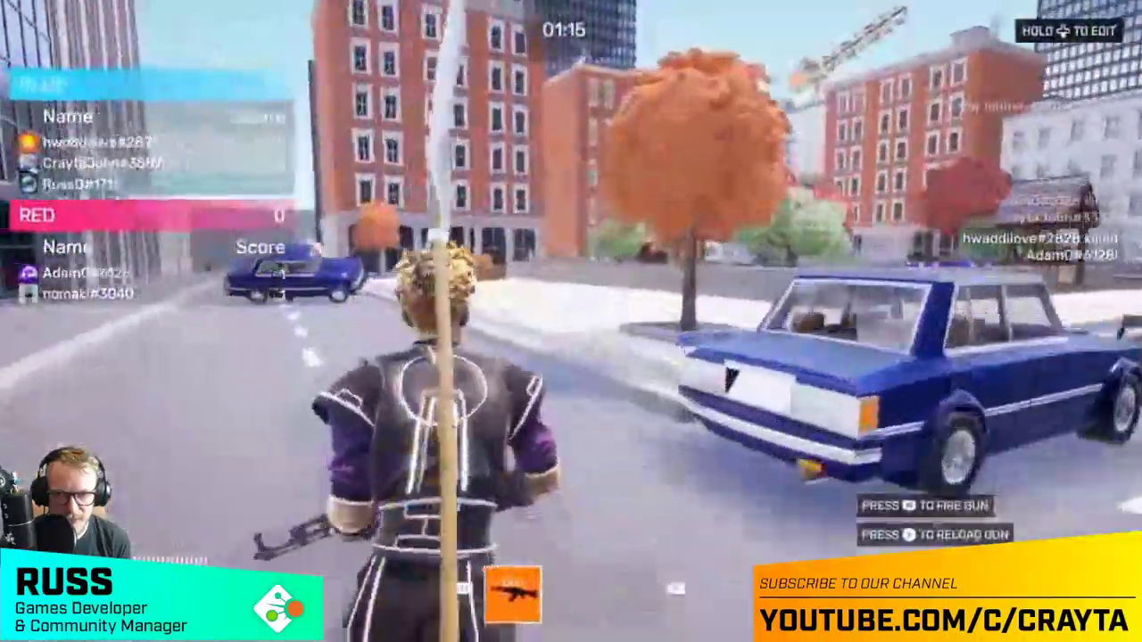
pyautogui.press('w')
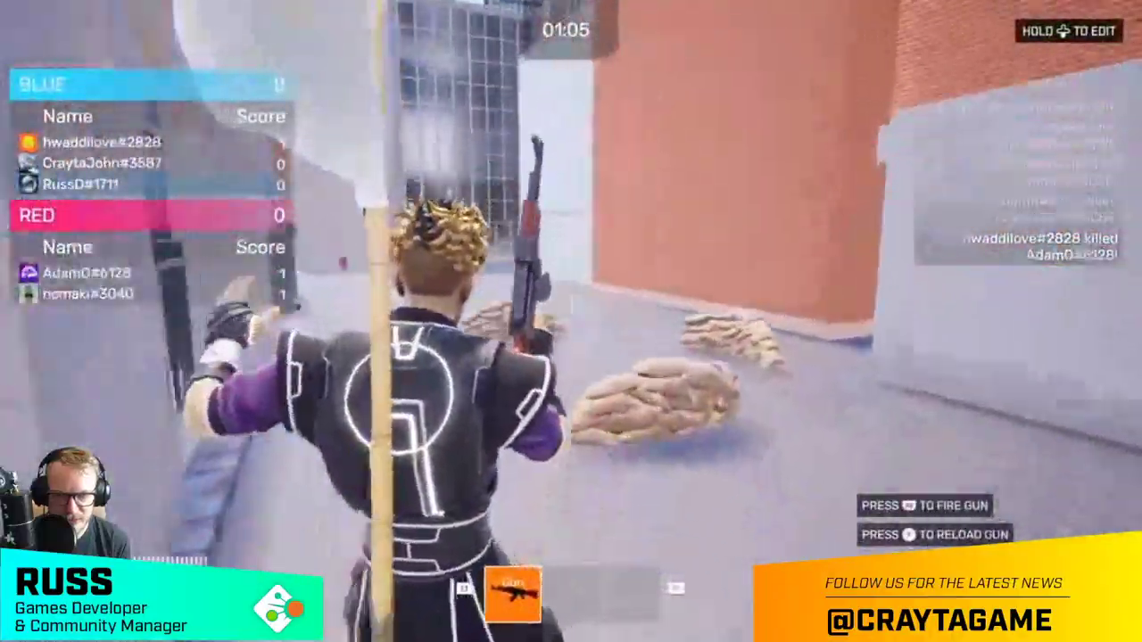
pyautogui.press('w')
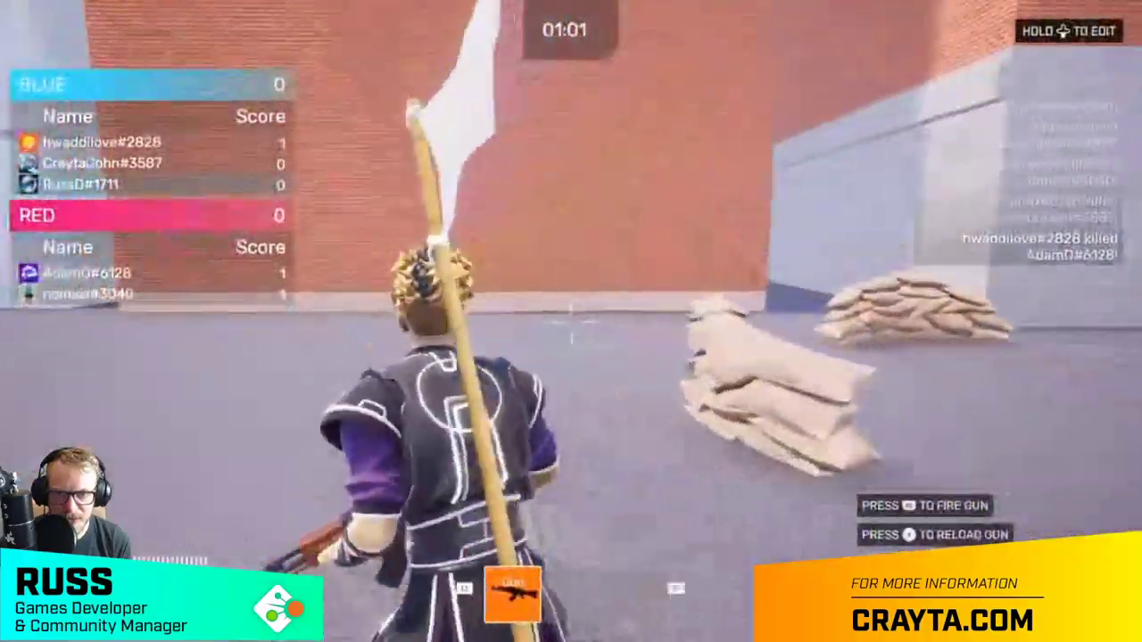
pyautogui.press('w')
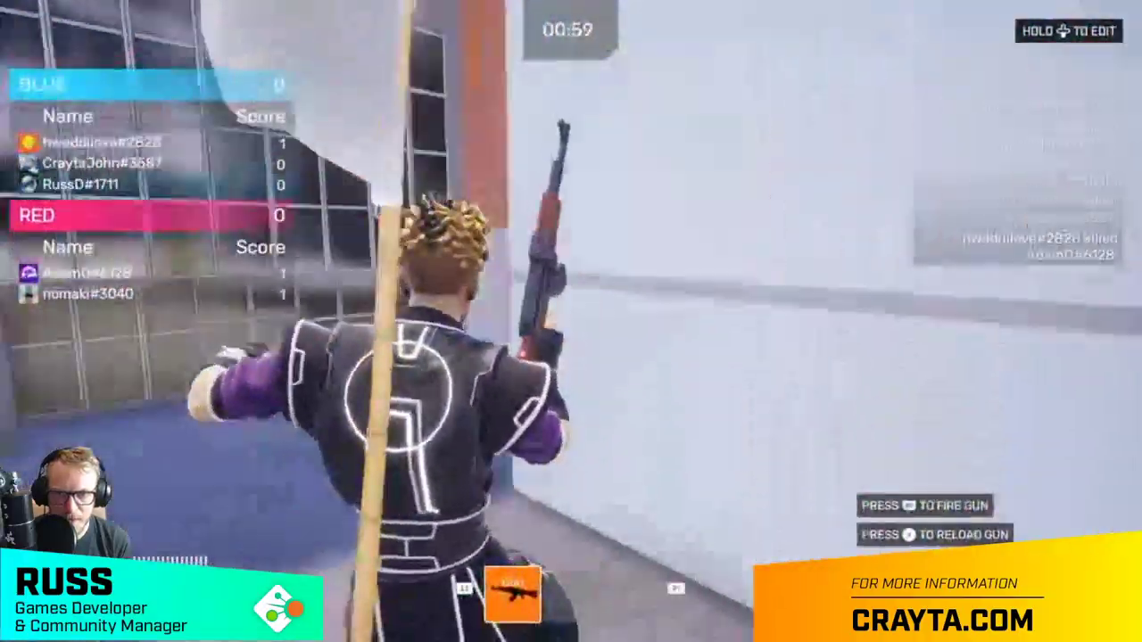
pyautogui.press('w')
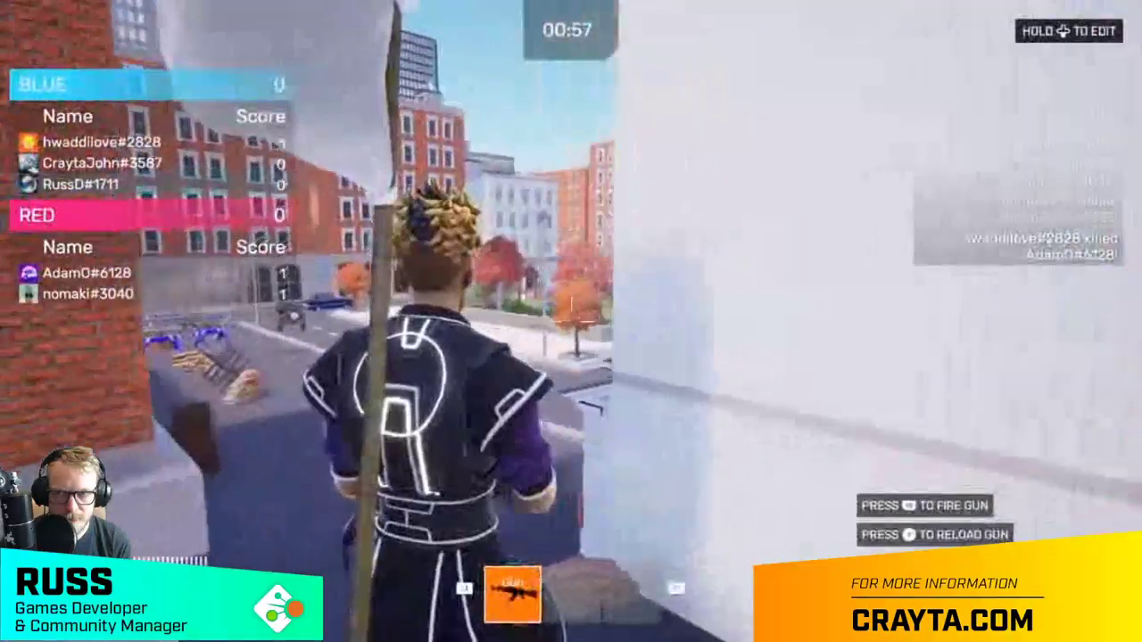
pyautogui.press('w')
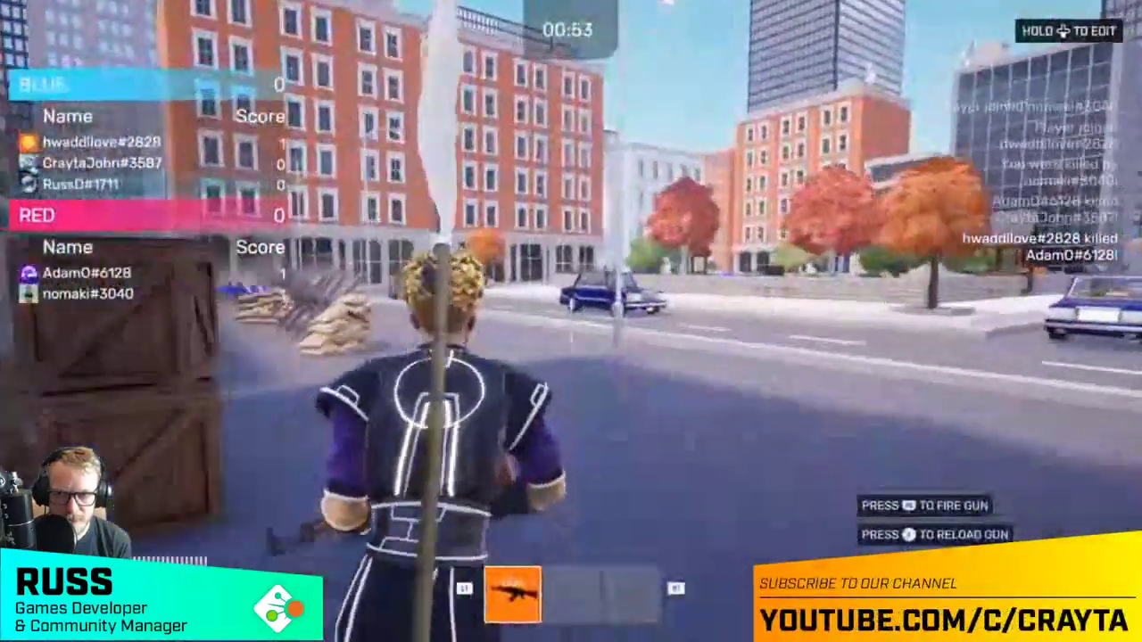
# - Evade the attacking opponent with the flag, collecting a jump boost and leaping high over the street beside the park
pyautogui.press('w')
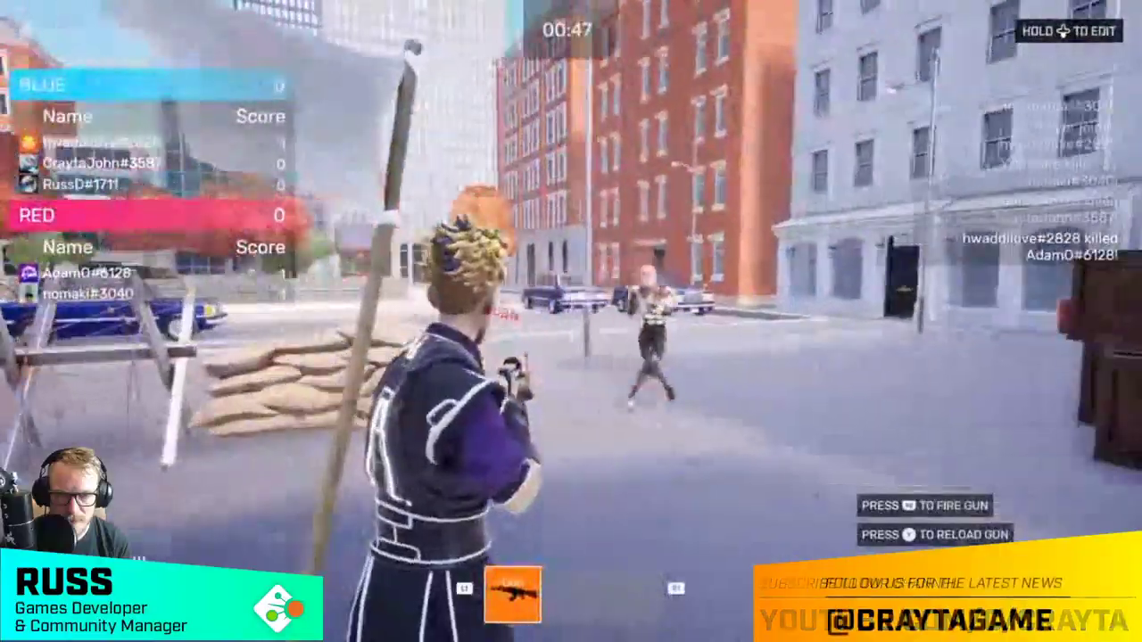
pyautogui.press('w')
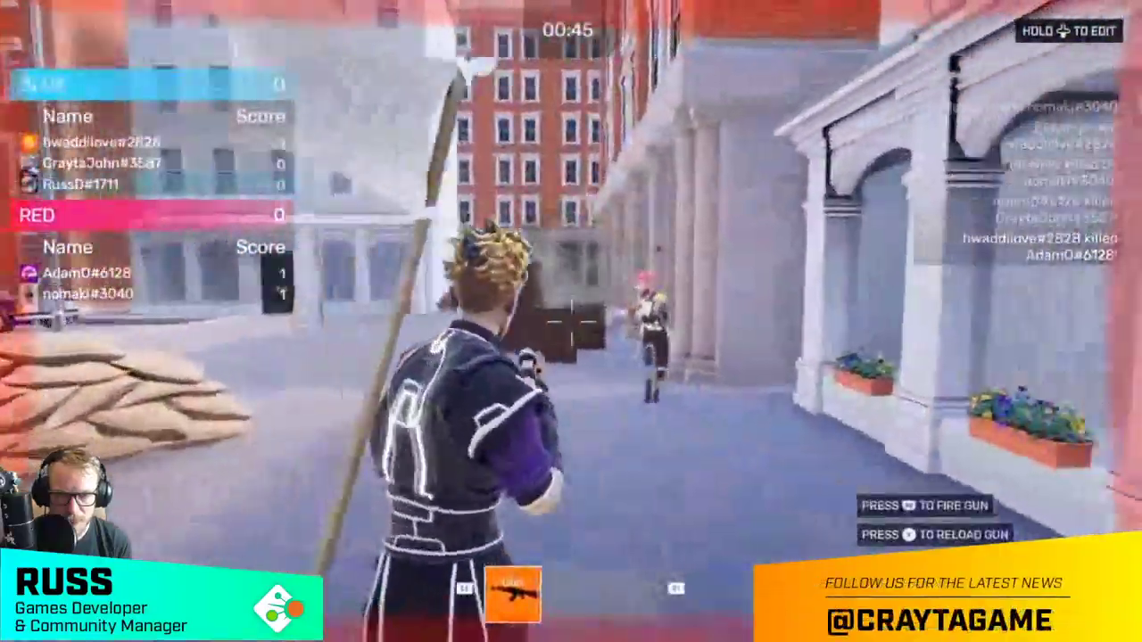
pyautogui.press('w')
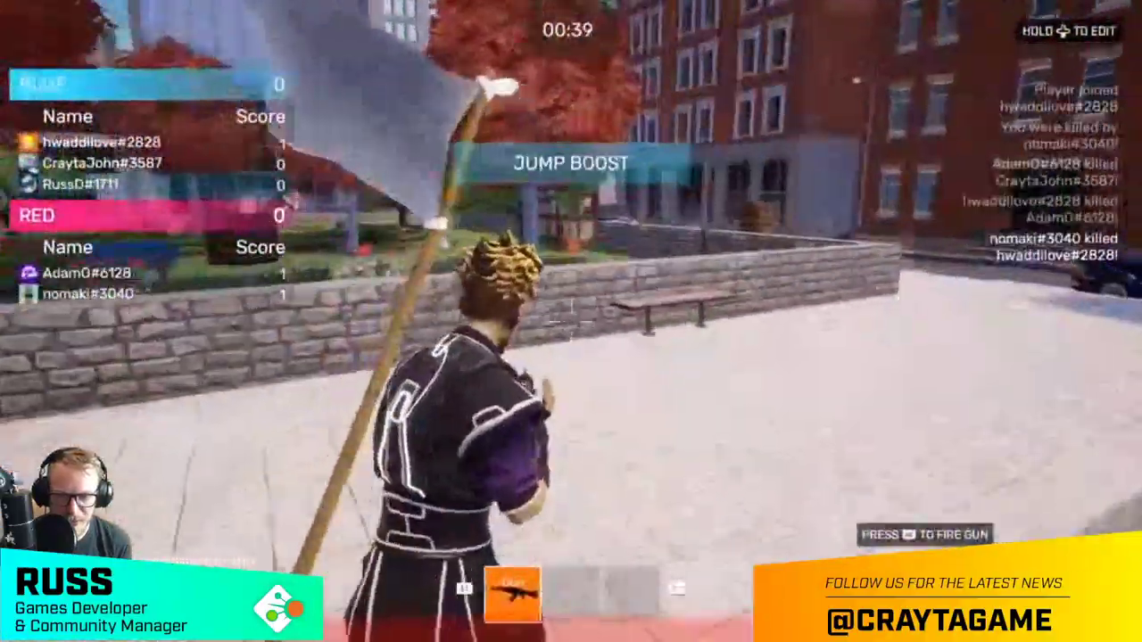
pyautogui.press('w')
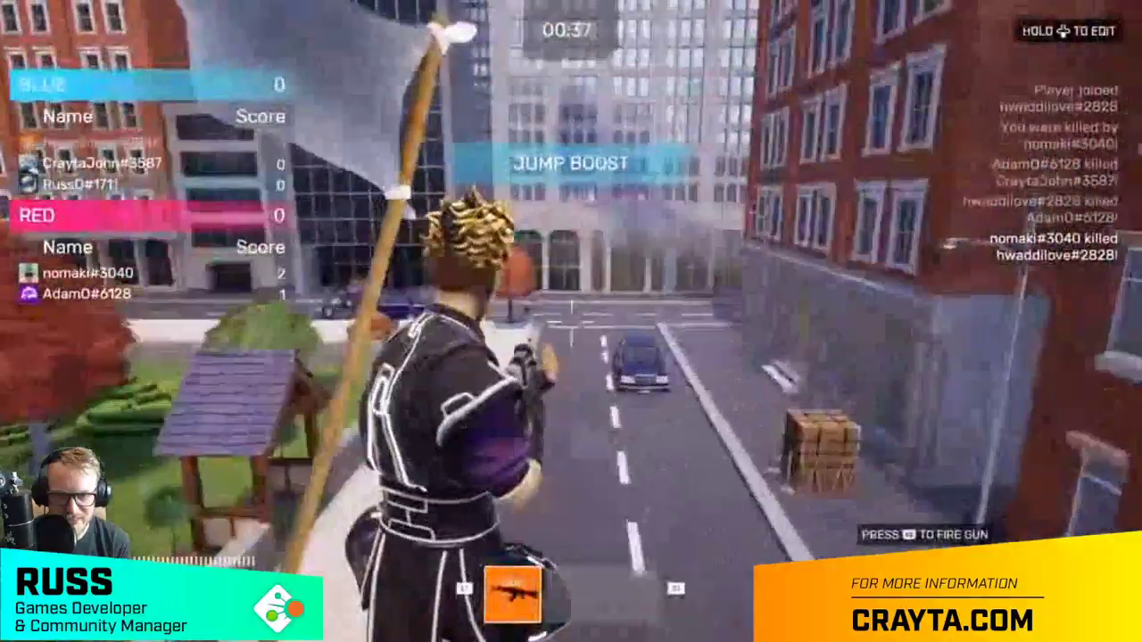
pyautogui.press('w')
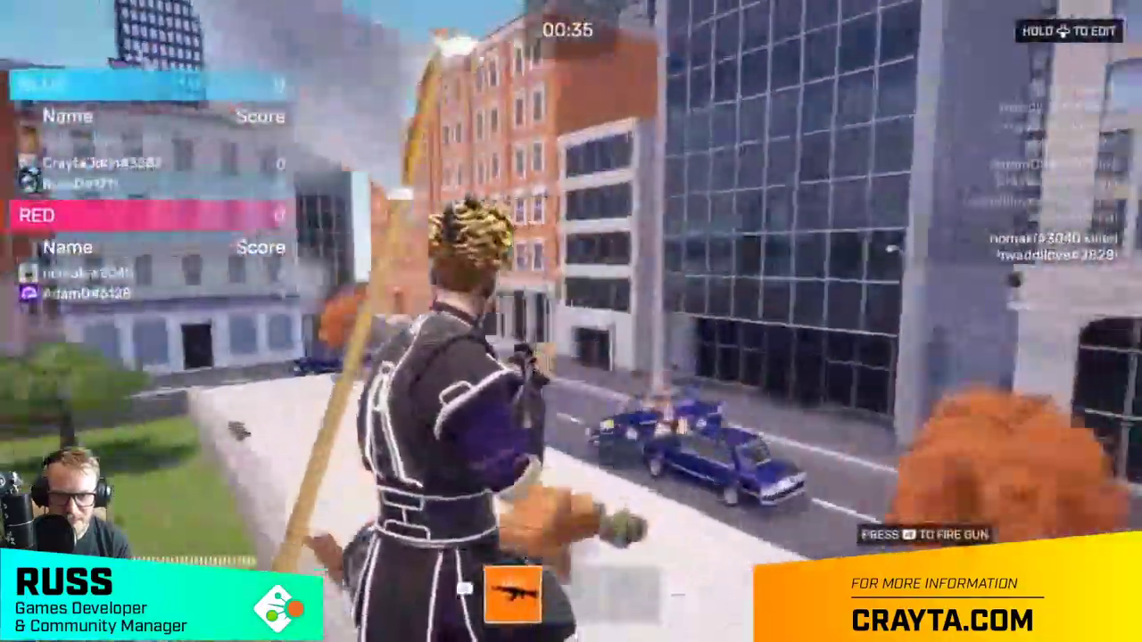
# - Carry the flag across the paved plaza and along the adjacent road while evading the armed opponents
pyautogui.press('w')
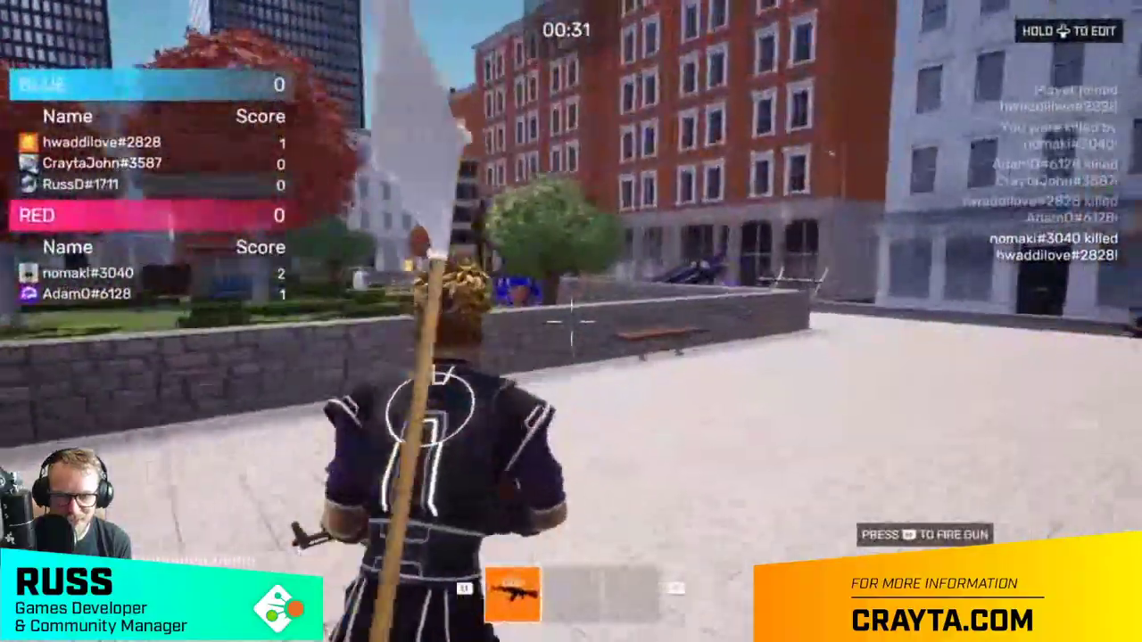
pyautogui.press('w')
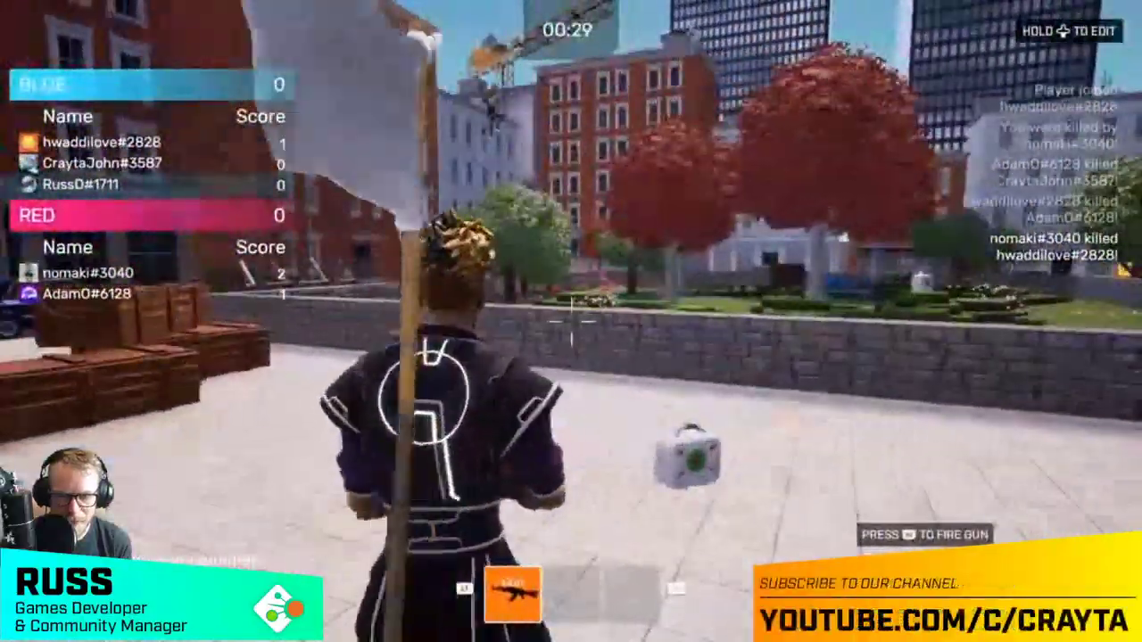
pyautogui.press('w')
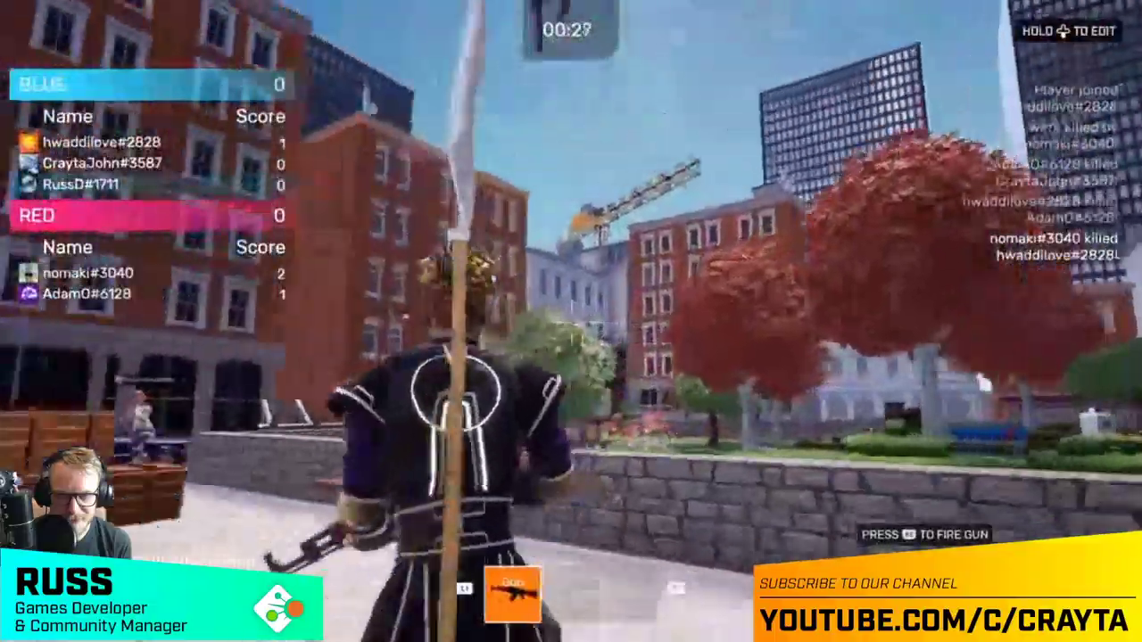
pyautogui.press('w')
pyautogui.press('w')
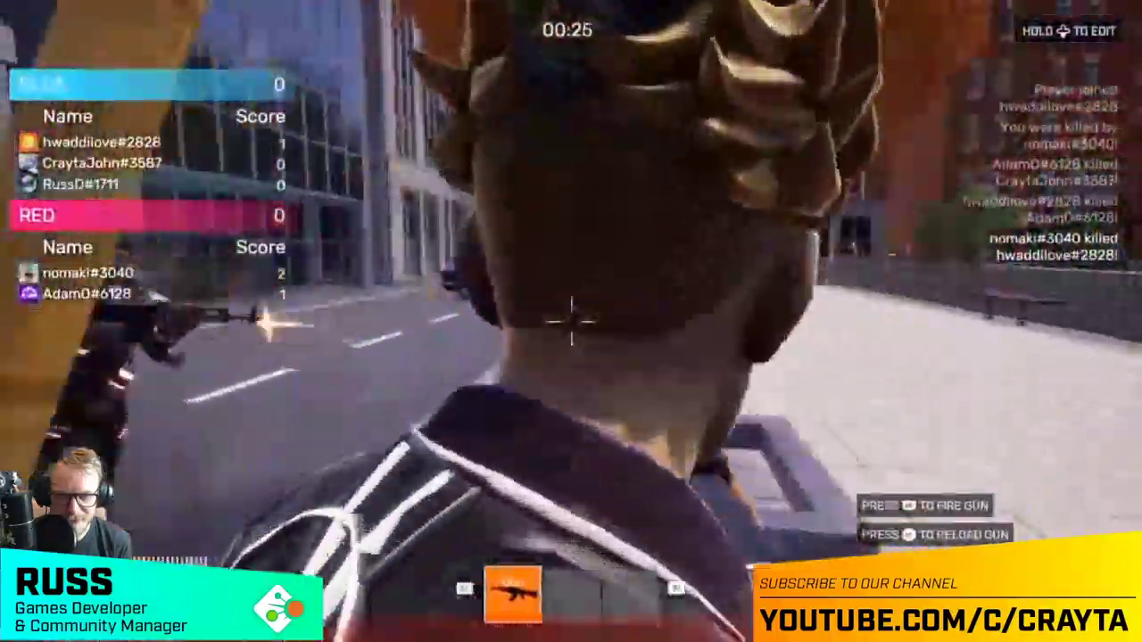
pyautogui.press('s')
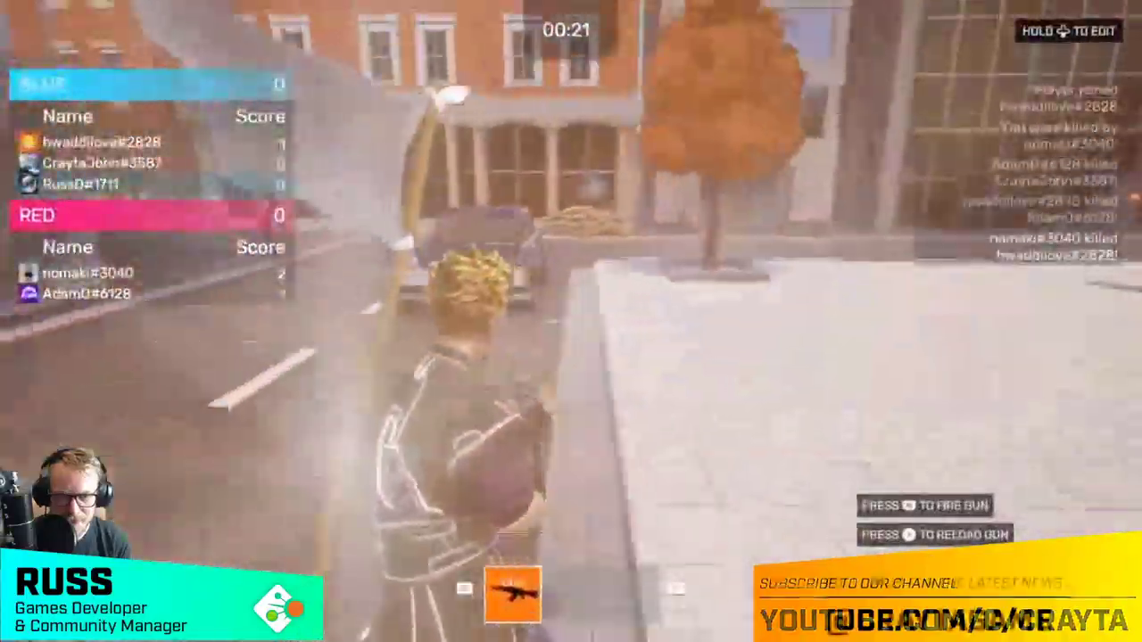
pyautogui.press('w')
pyautogui.press('s')
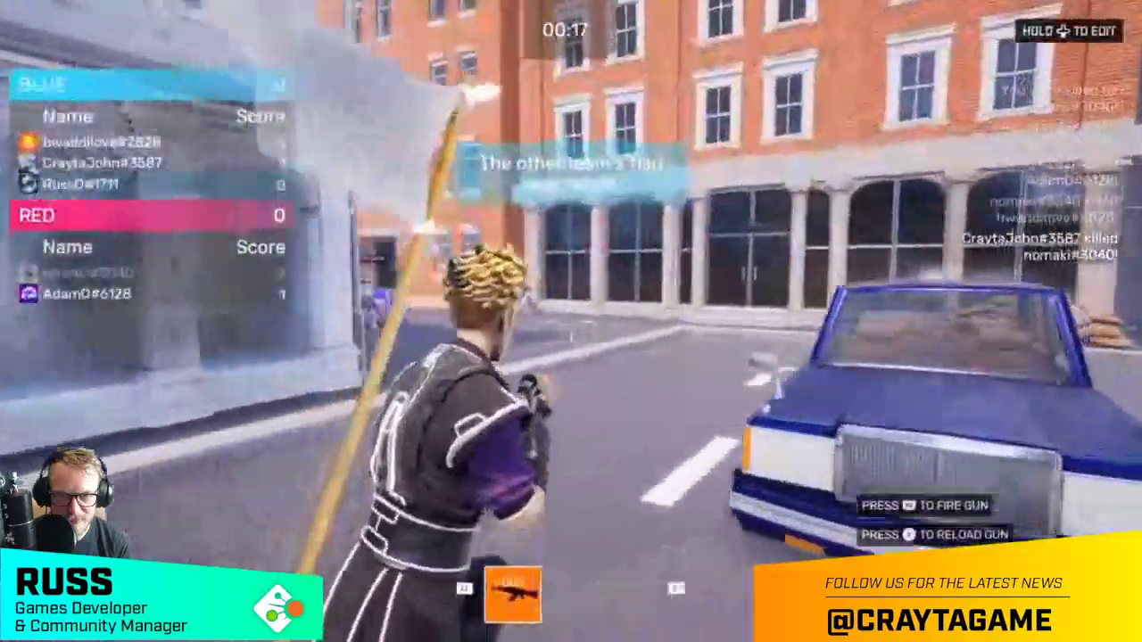
# - Bring the flag down the street past the blue cars and into the alley with the blue flag and sandbags
pyautogui.press('w')
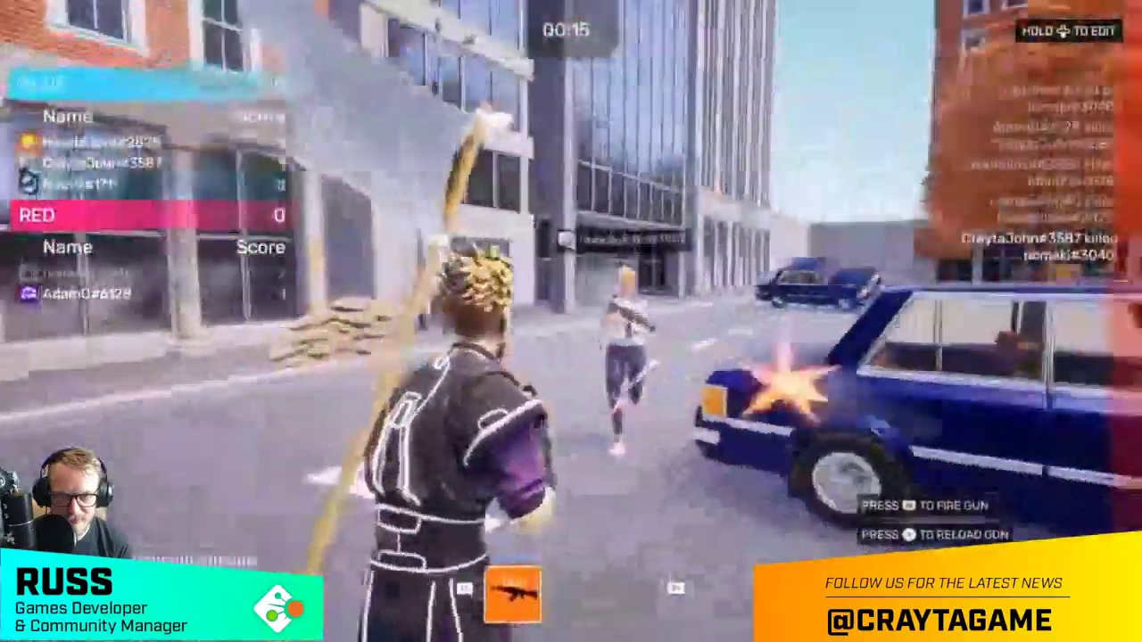
pyautogui.press('w')
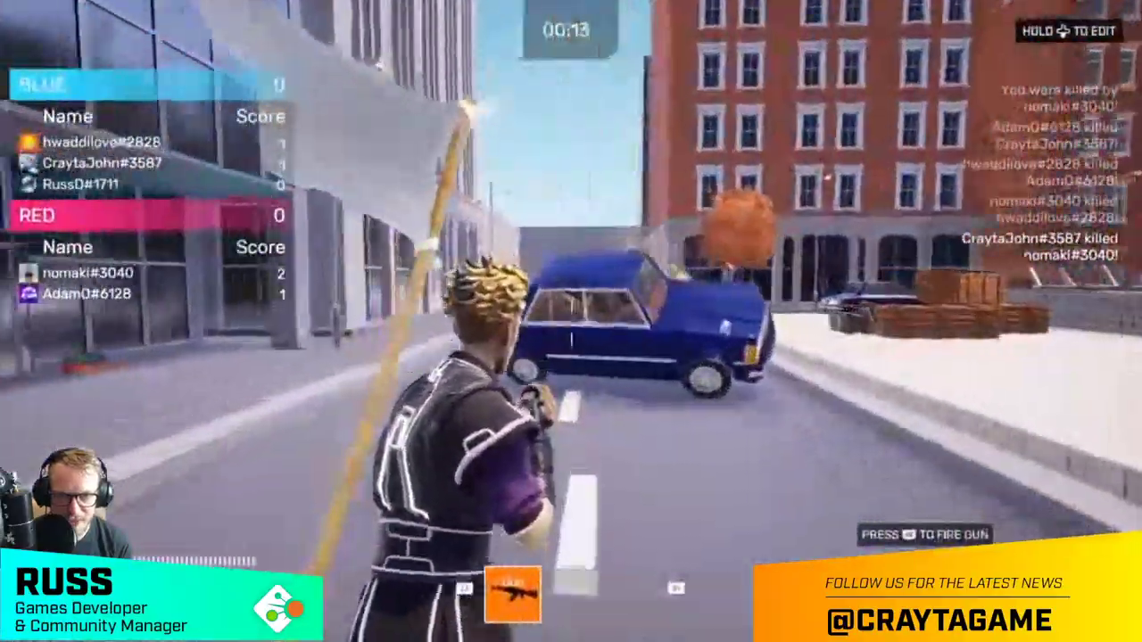
pyautogui.press('space')
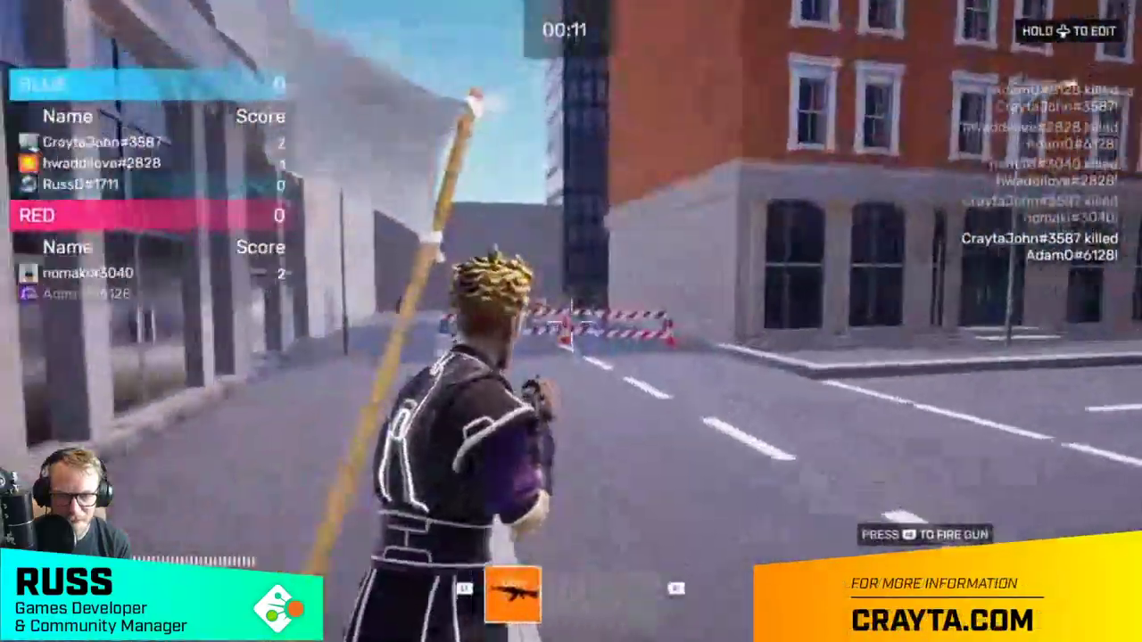
pyautogui.press('w')
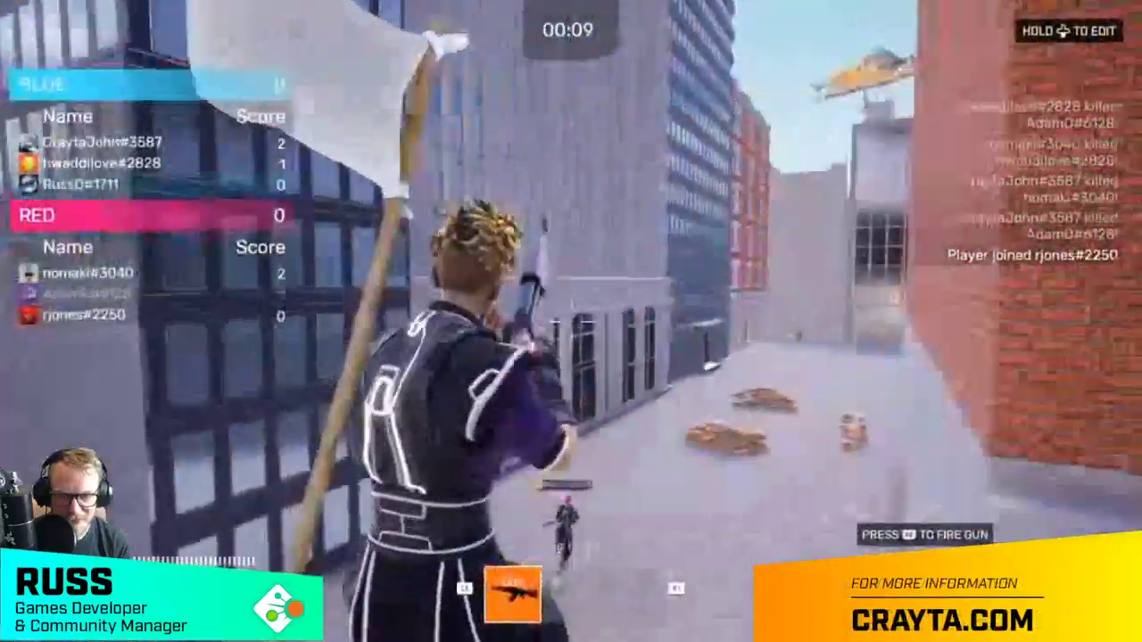
pyautogui.press('w')
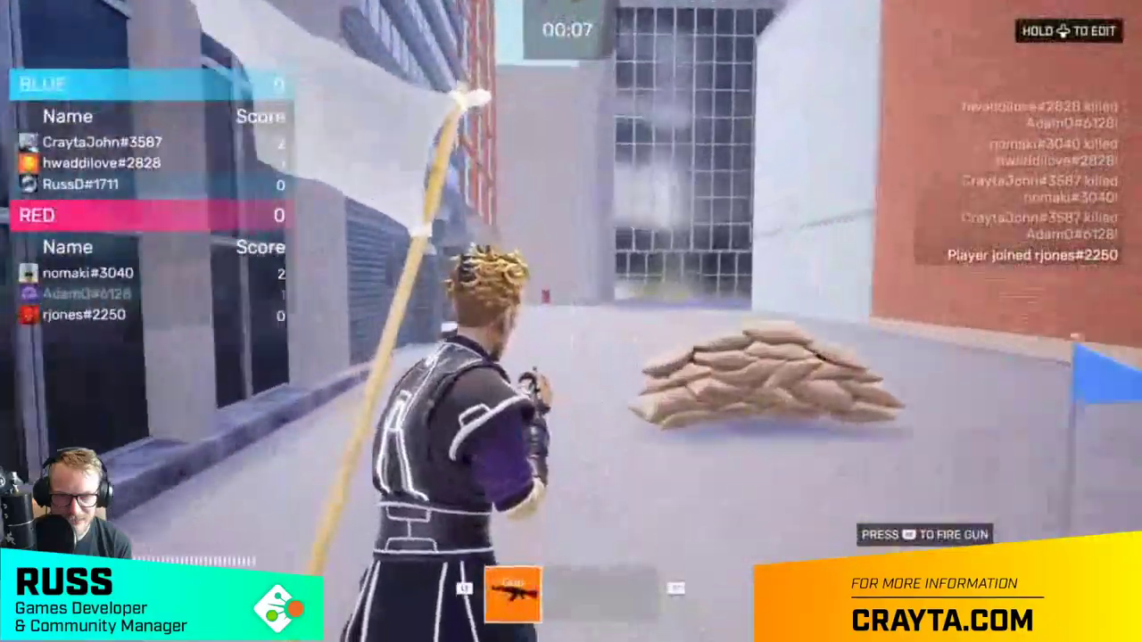
pyautogui.press('w')
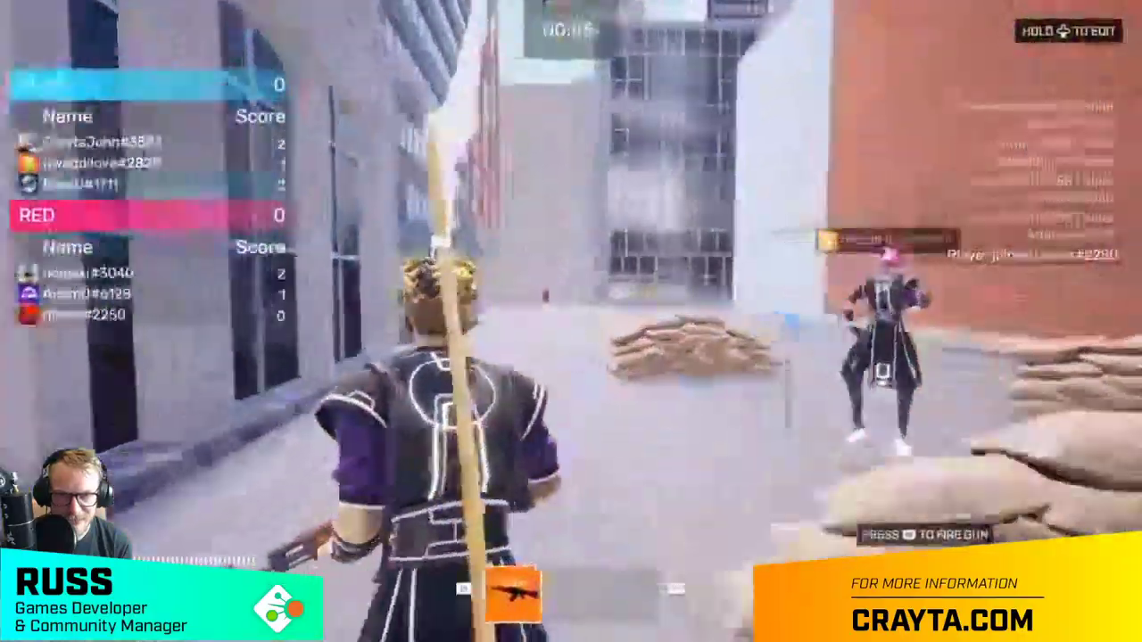
pyautogui.press('w')
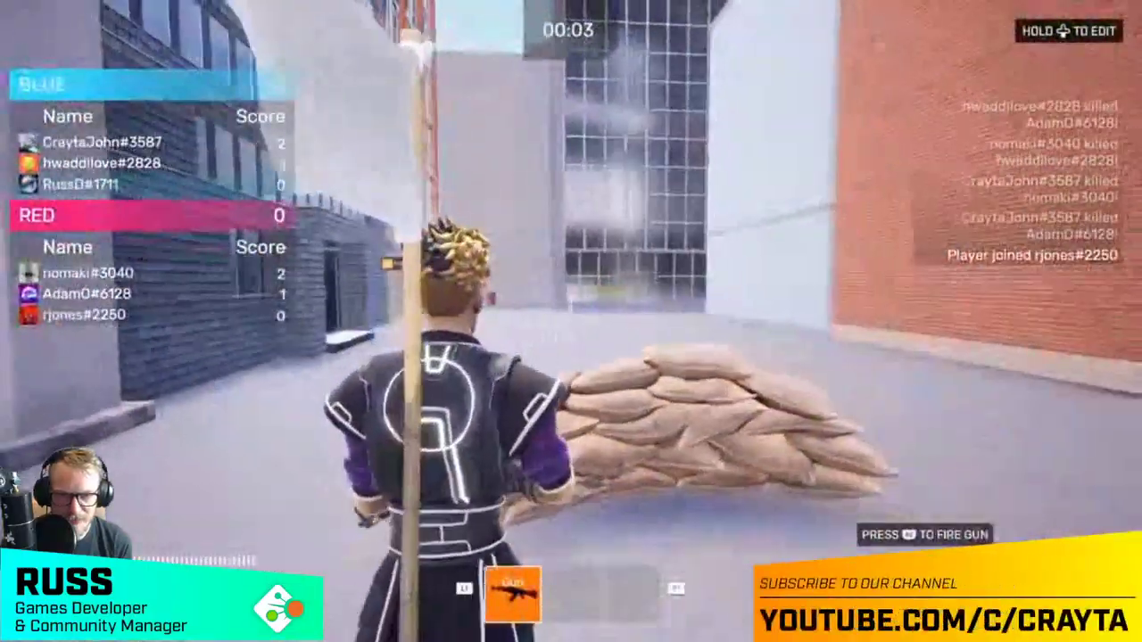
pyautogui.press('w')
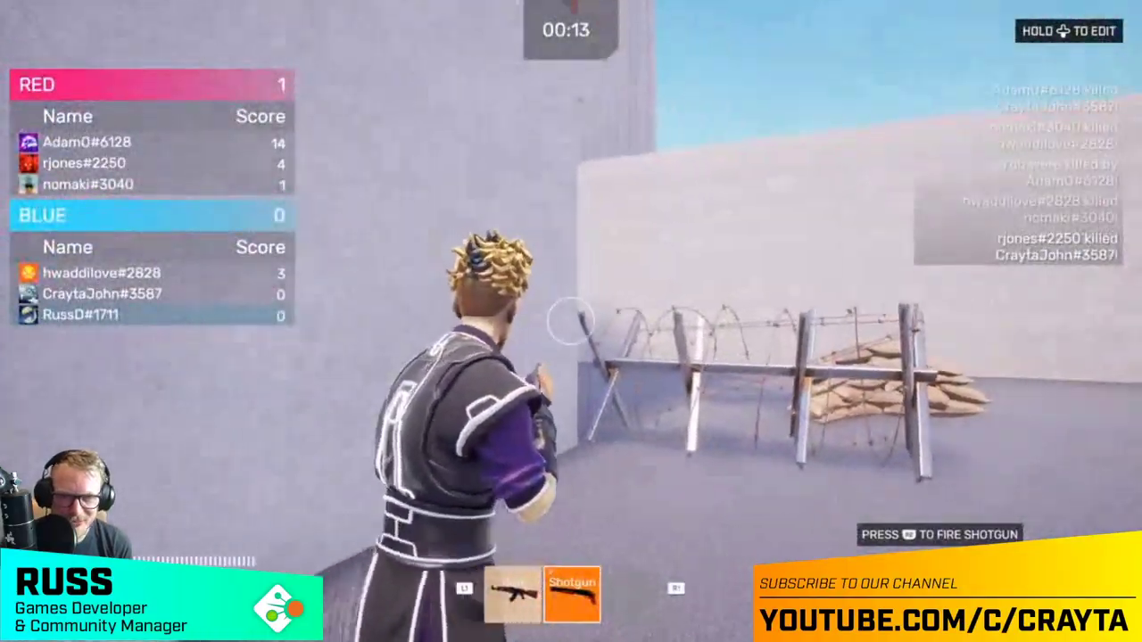
# - Run with the shotgun from the sandbagged alley past the road barriers to the central plaza to pursue the stolen flag
pyautogui.press('w')
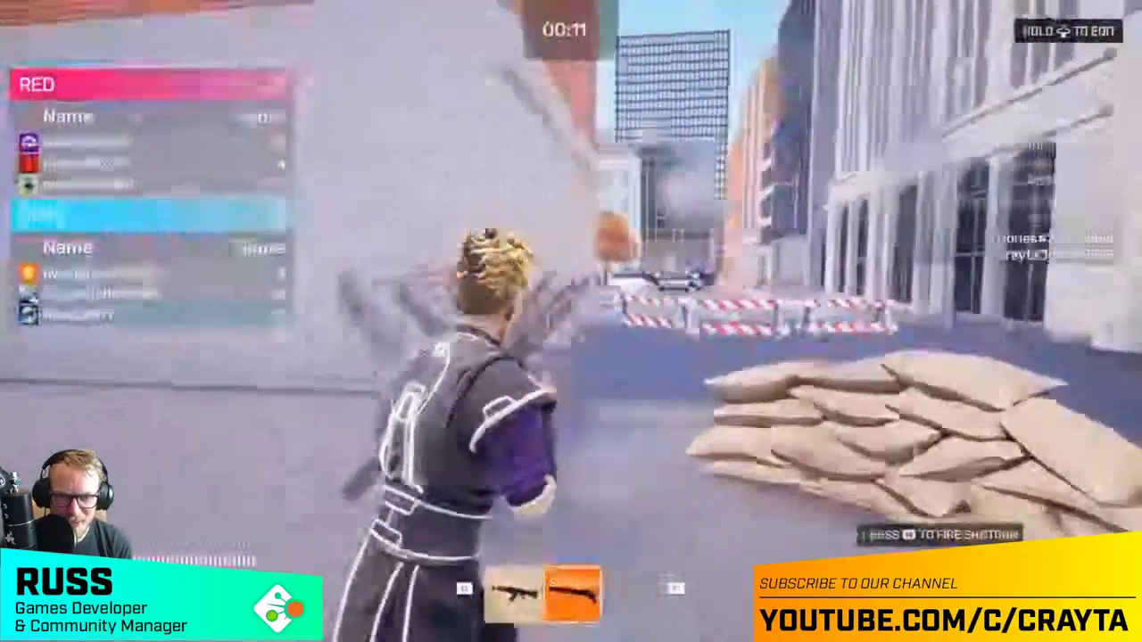
pyautogui.press('w')
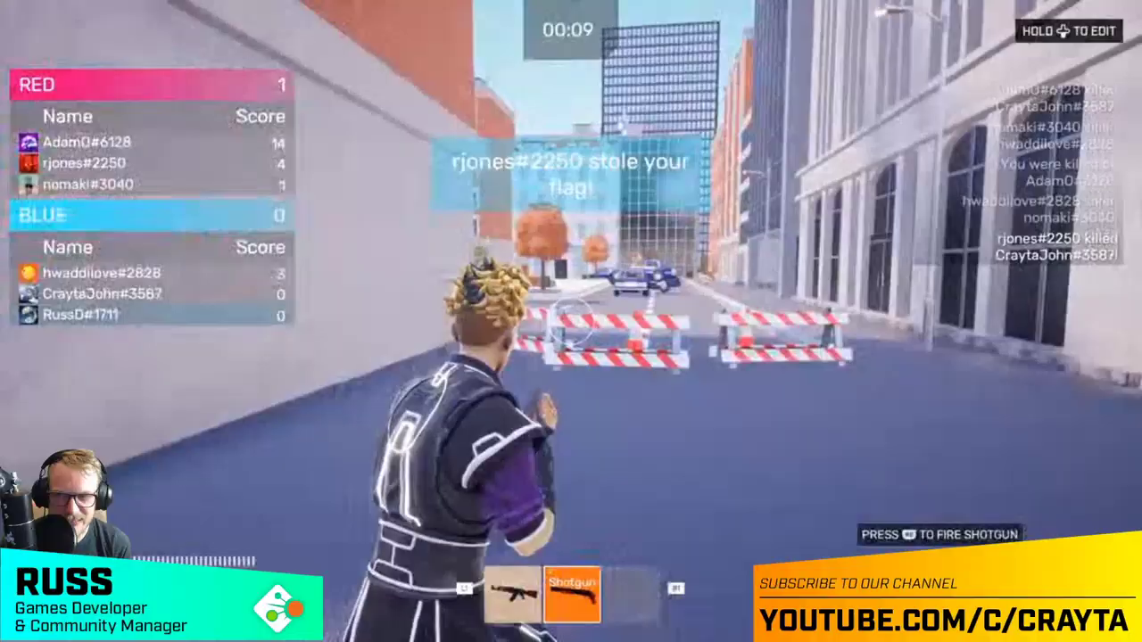
pyautogui.press('w')
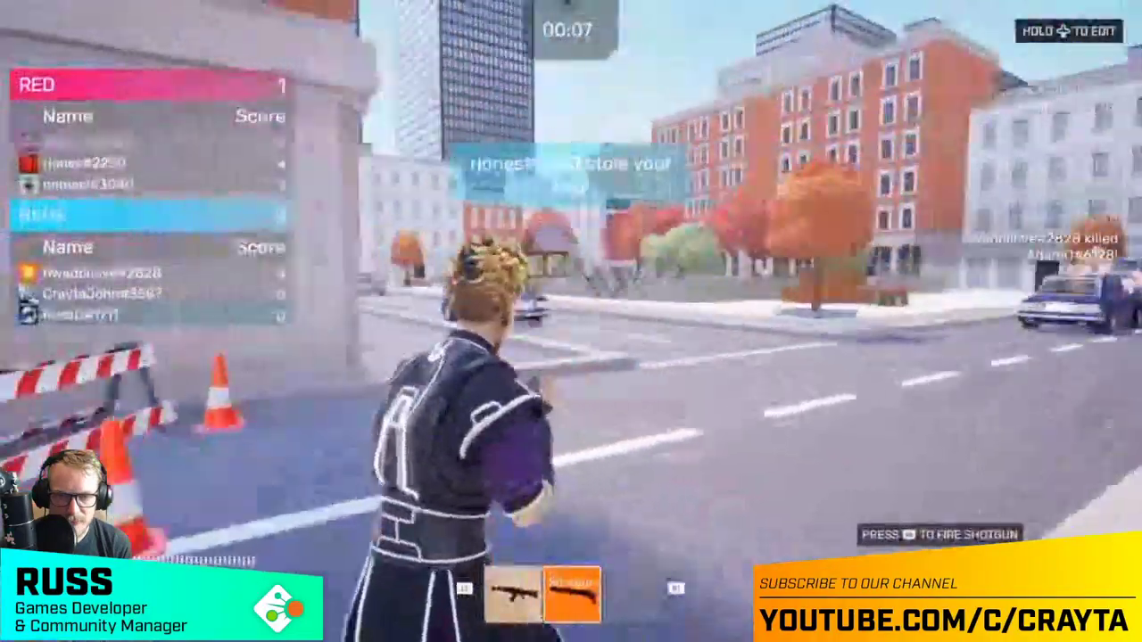
pyautogui.press('w')
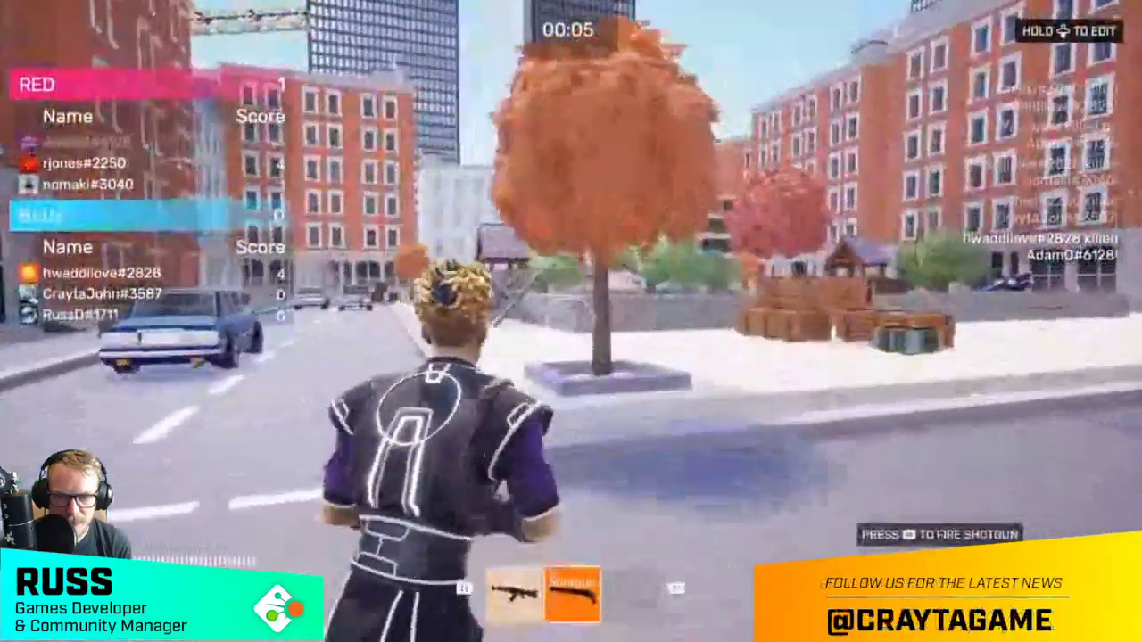
pyautogui.press('w')
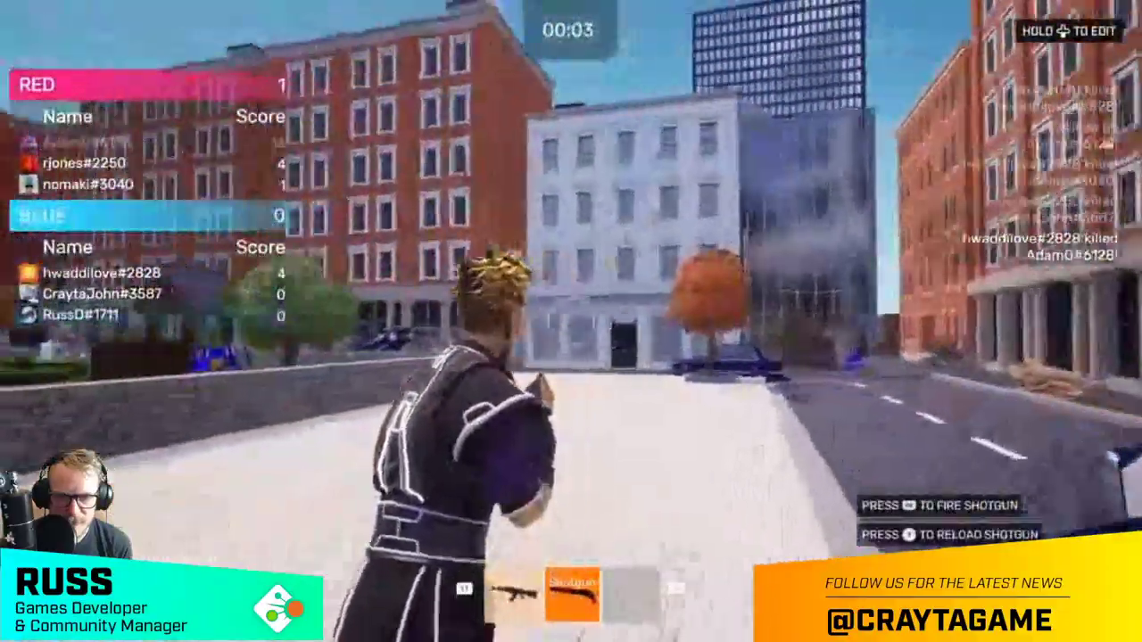